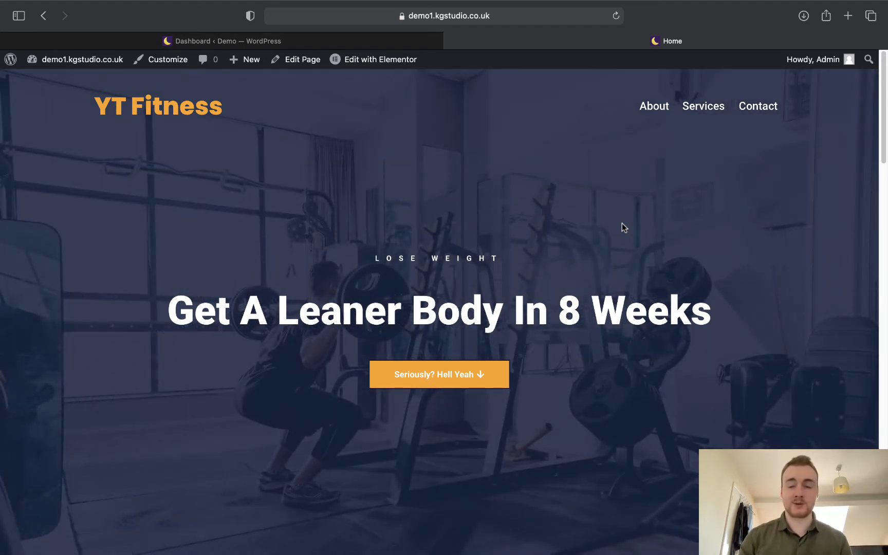
Preview the finished YT Fitness homepage, then switch to the Demo site's admin dashboard.
scroll(616, 214, down, 8)
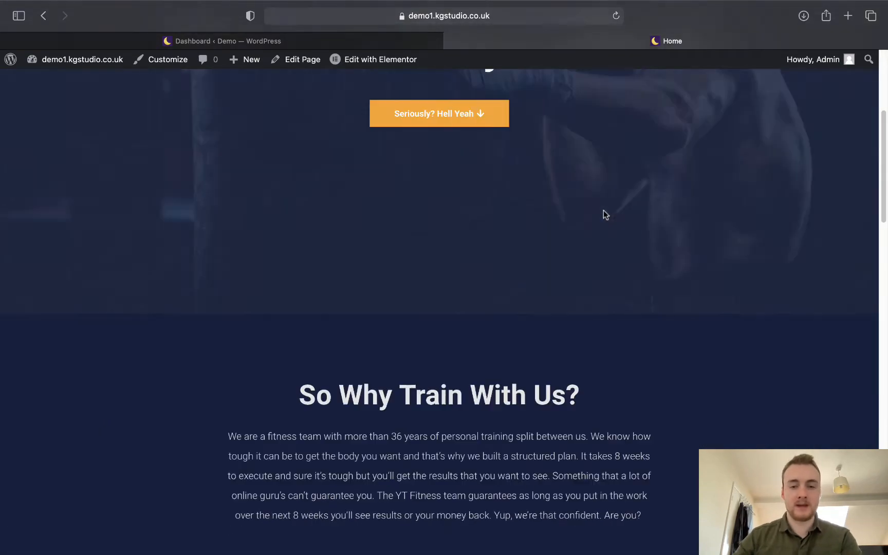
scroll(604, 215, down, 10)
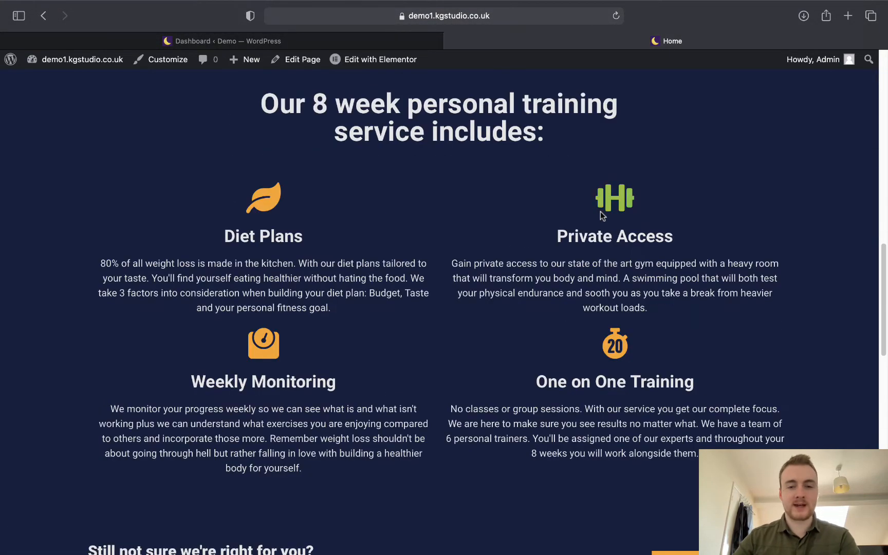
scroll(573, 236, down, 7)
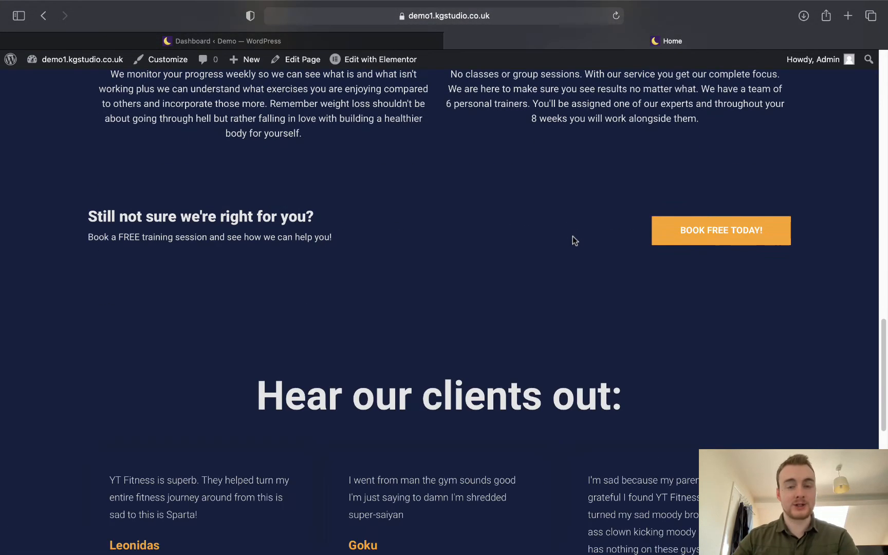
scroll(575, 241, down, 7)
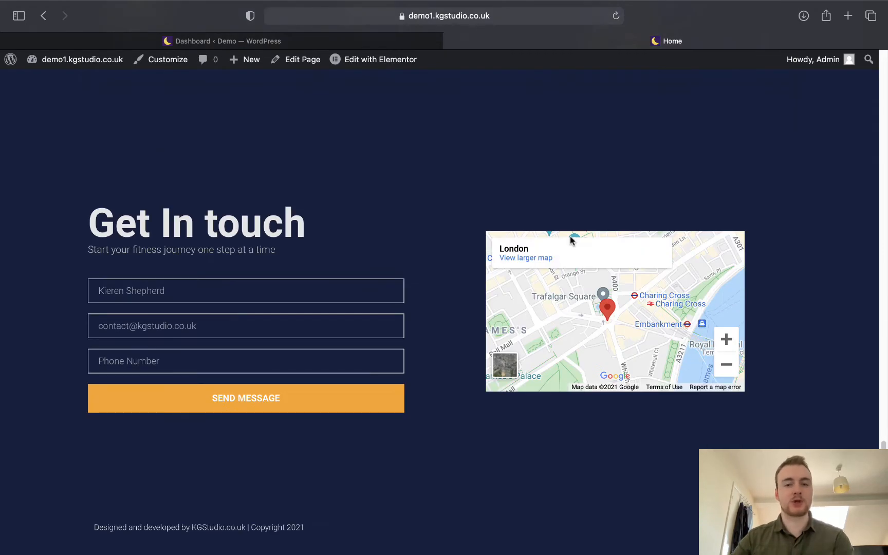
scroll(571, 238, up, 20)
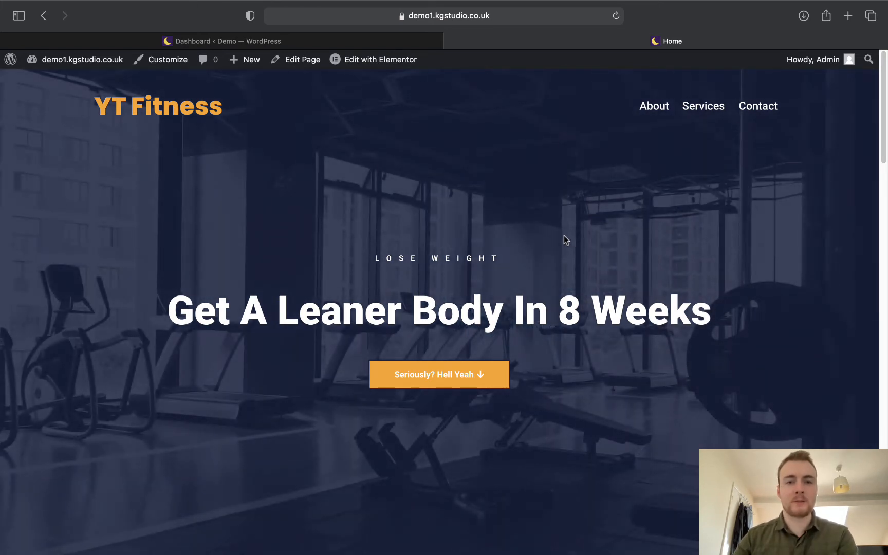
click(244, 42)
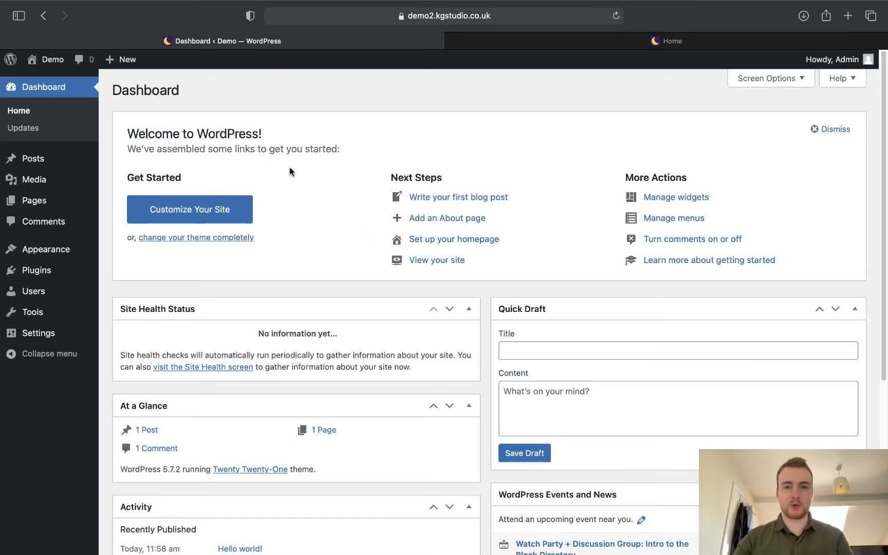
mouse_move(46, 59)
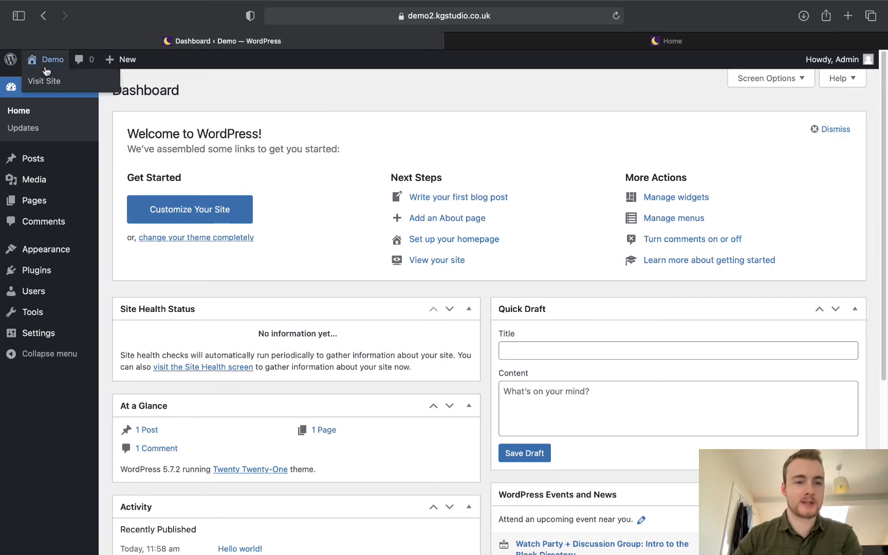
right_click(50, 84)
click(67, 86)
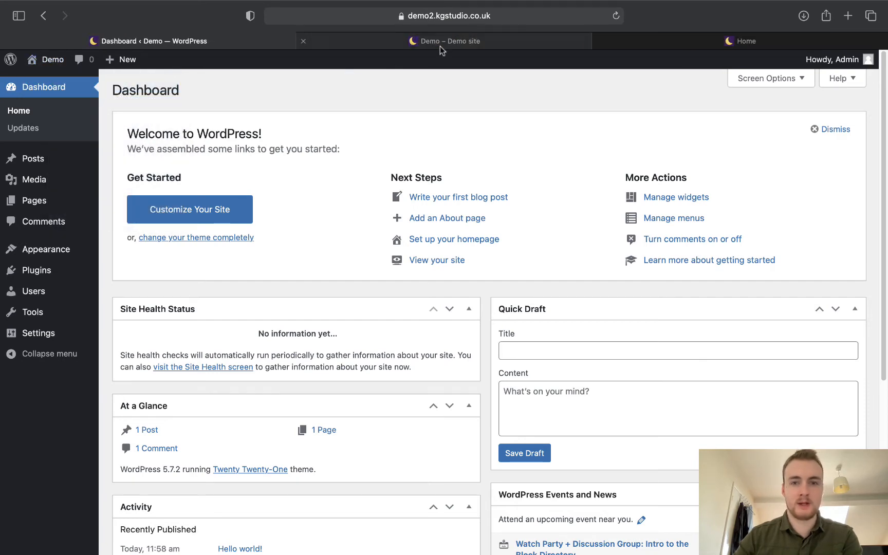
click(440, 44)
scroll(446, 242, down, 6)
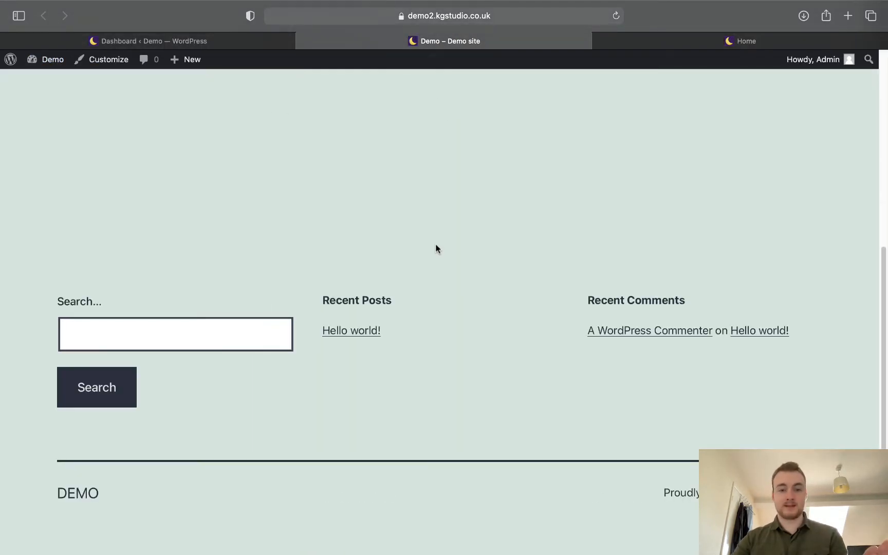
scroll(435, 249, up, 10)
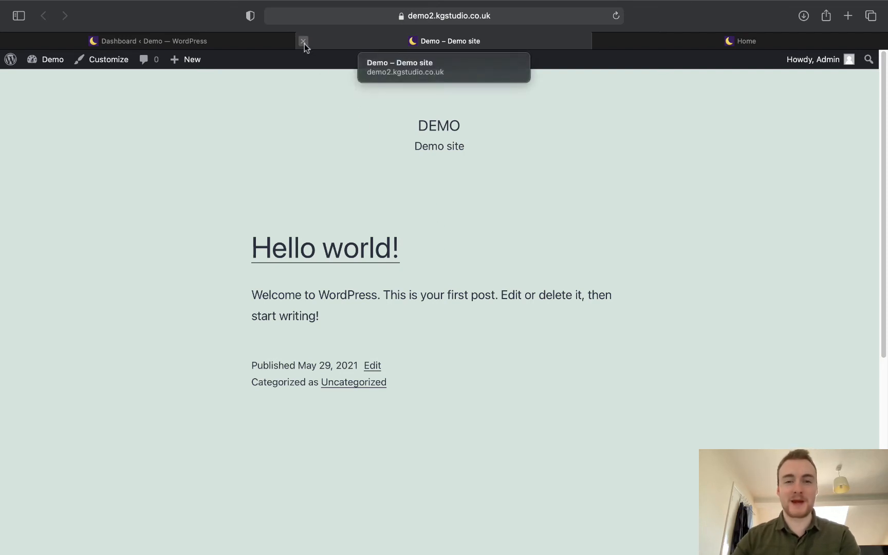
click(303, 42)
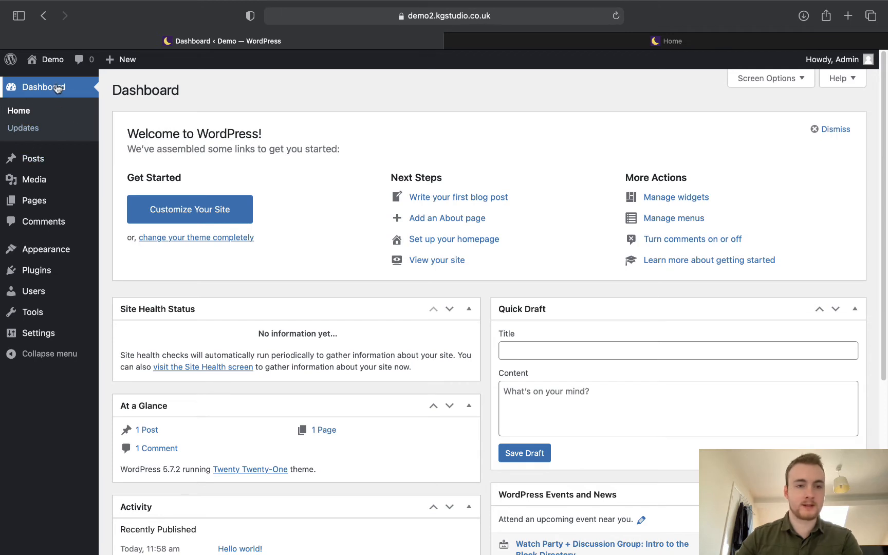
Search the theme directory for 'hello', then install and activate Hello Elementor.
mouse_move(39, 251)
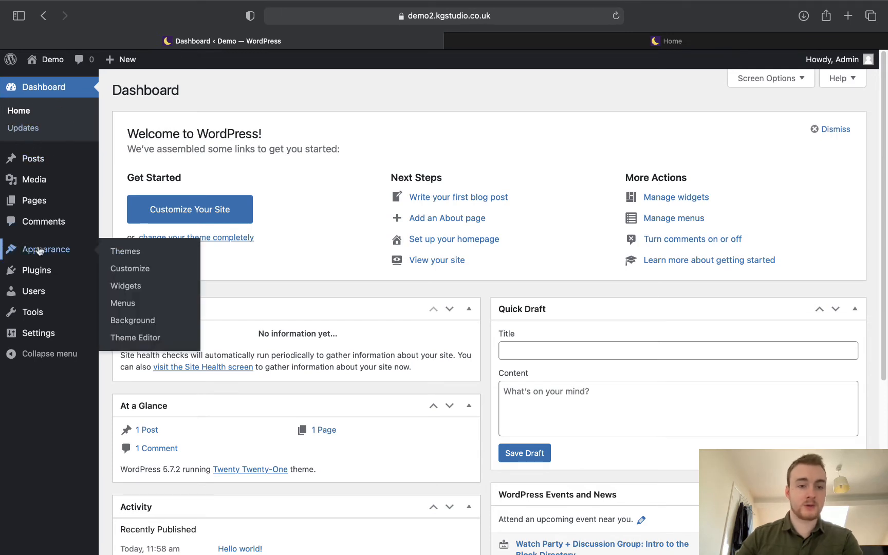
click(142, 254)
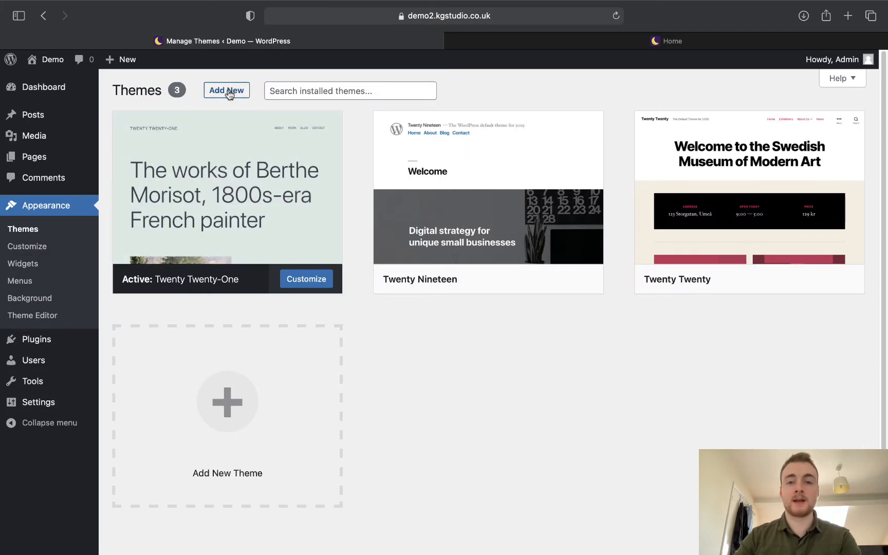
click(228, 91)
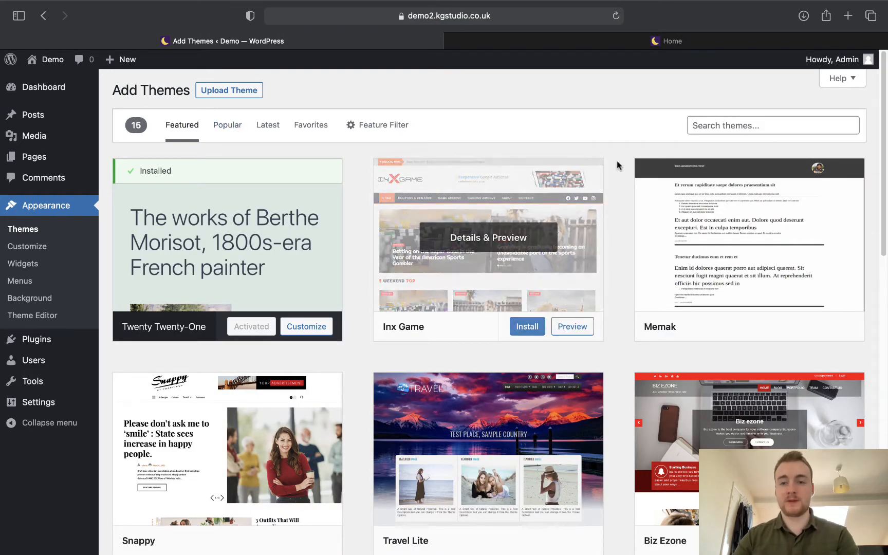
click(704, 125)
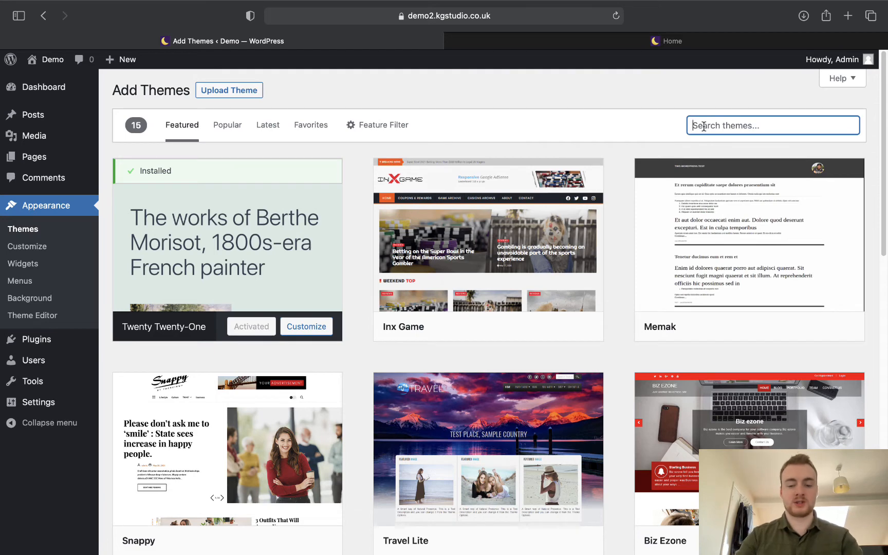
text(hello)
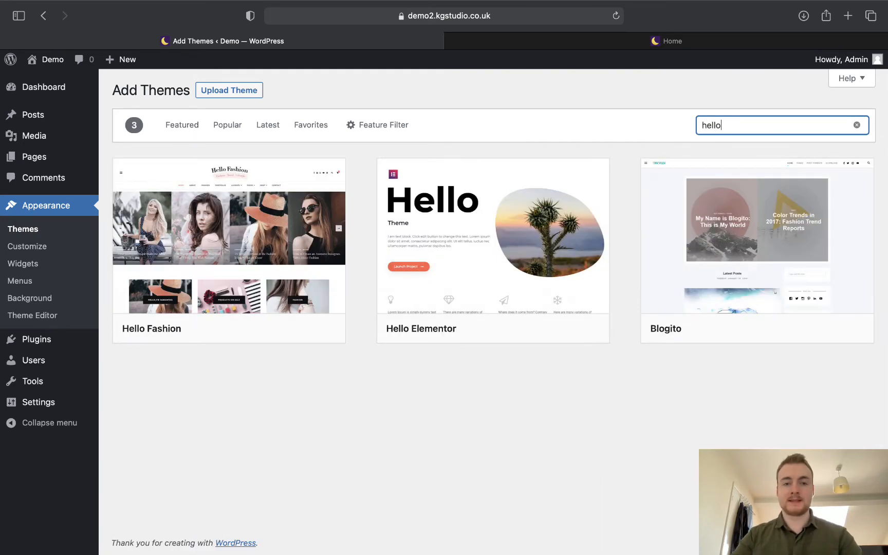
mouse_move(533, 282)
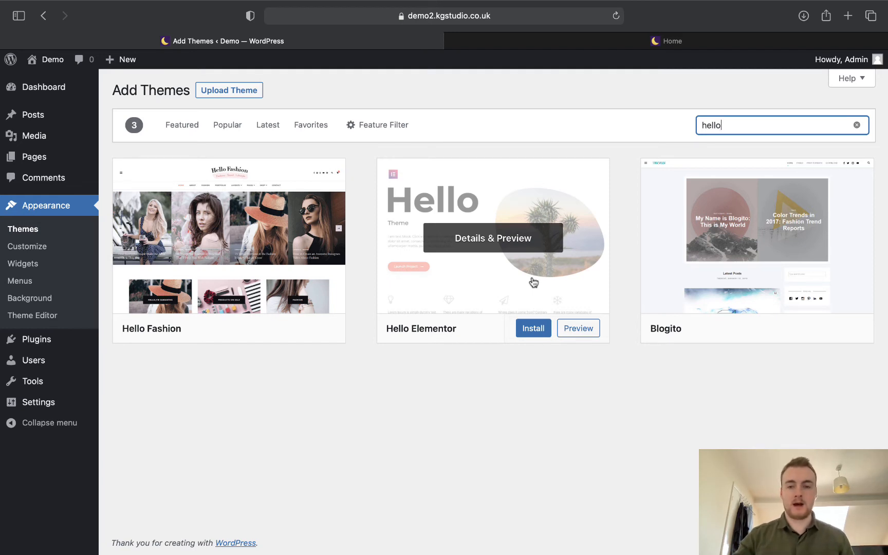
click(533, 326)
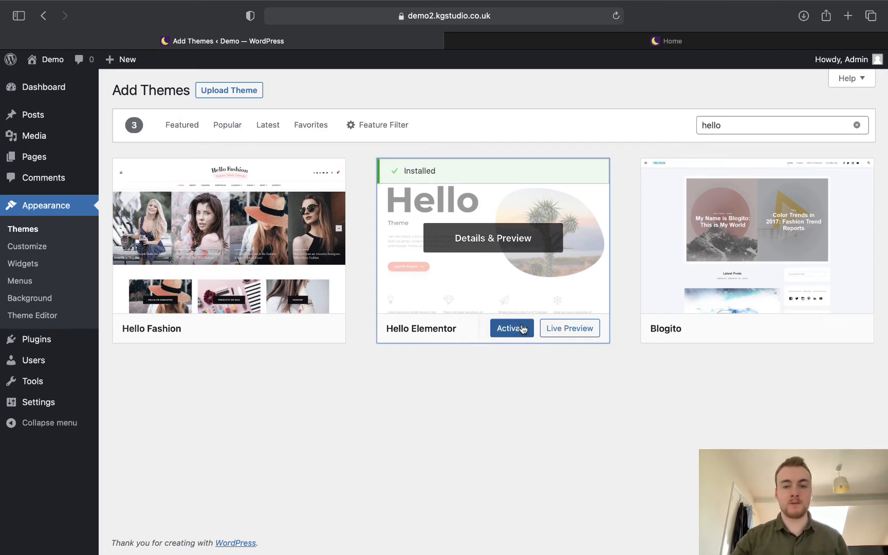
click(520, 328)
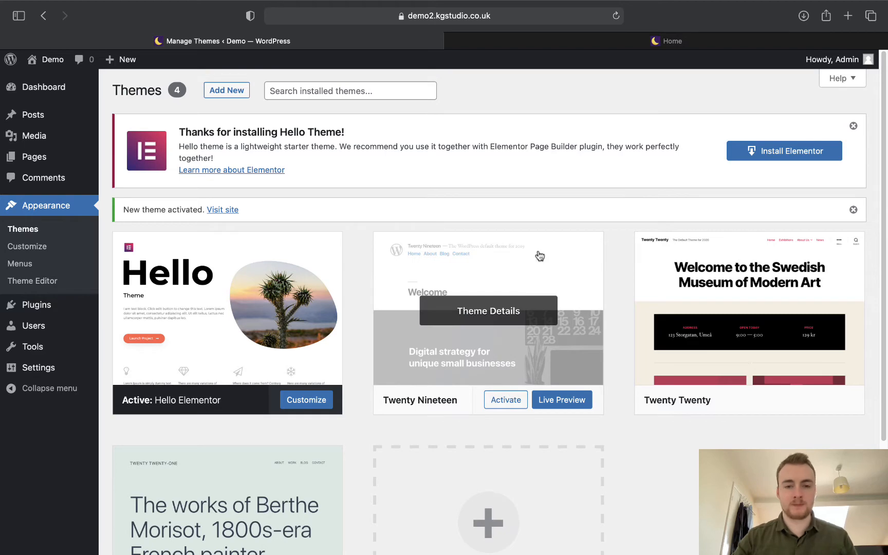
Delete the Twenty Nineteen, Twenty Twenty and Twenty Twenty-One themes from their details panels.
click(537, 254)
click(848, 525)
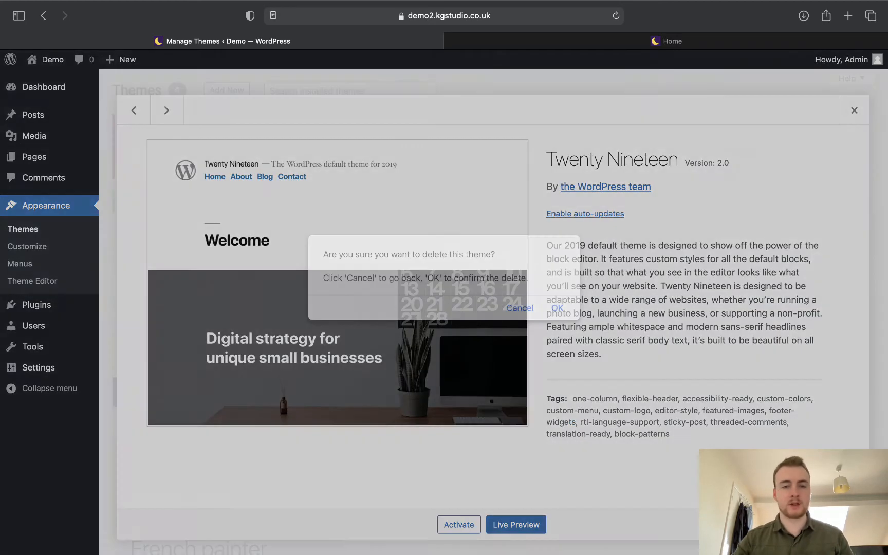
click(556, 309)
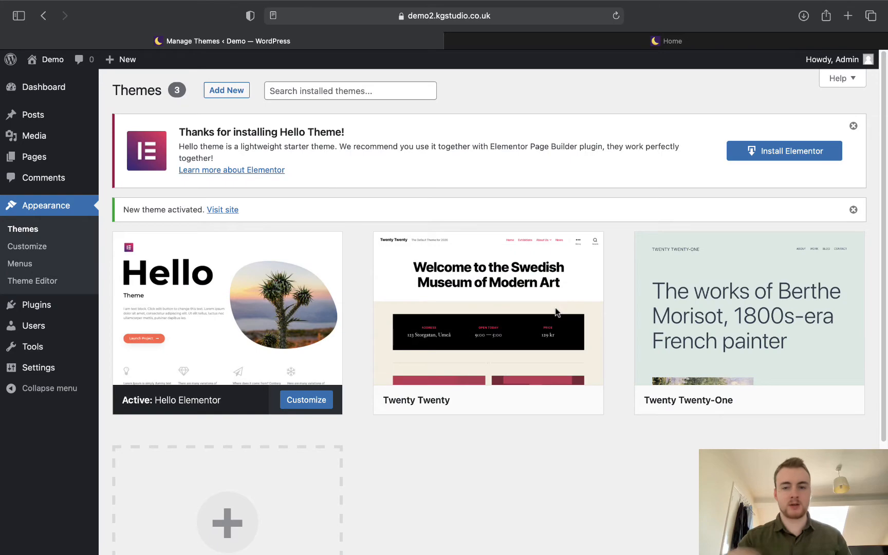
click(556, 312)
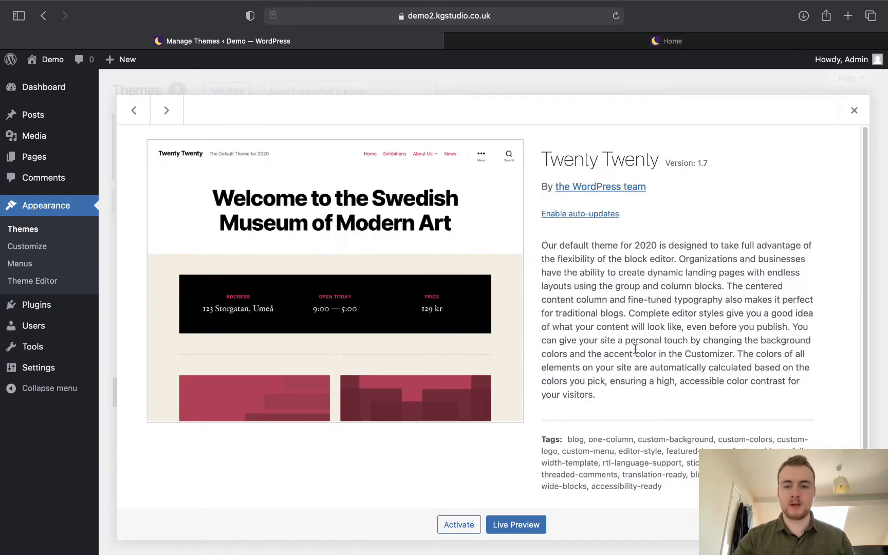
click(848, 525)
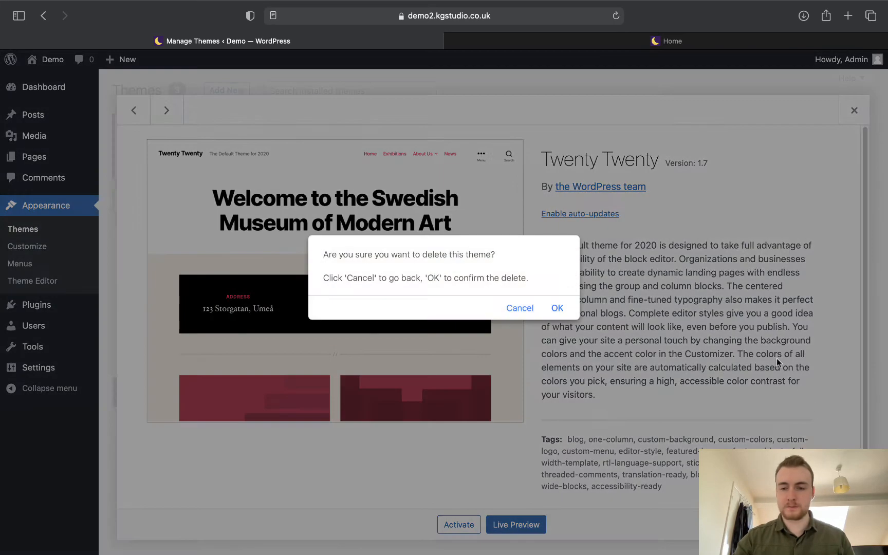
click(559, 310)
click(553, 259)
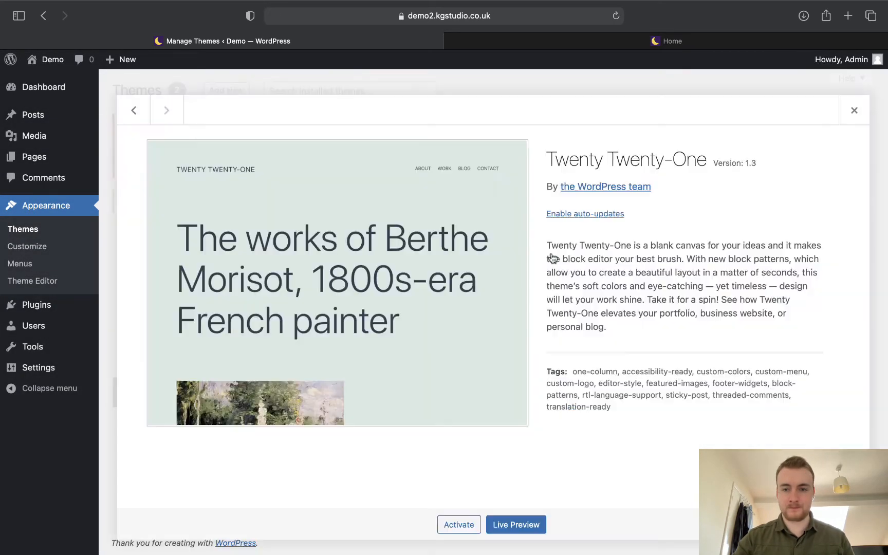
click(848, 524)
click(557, 308)
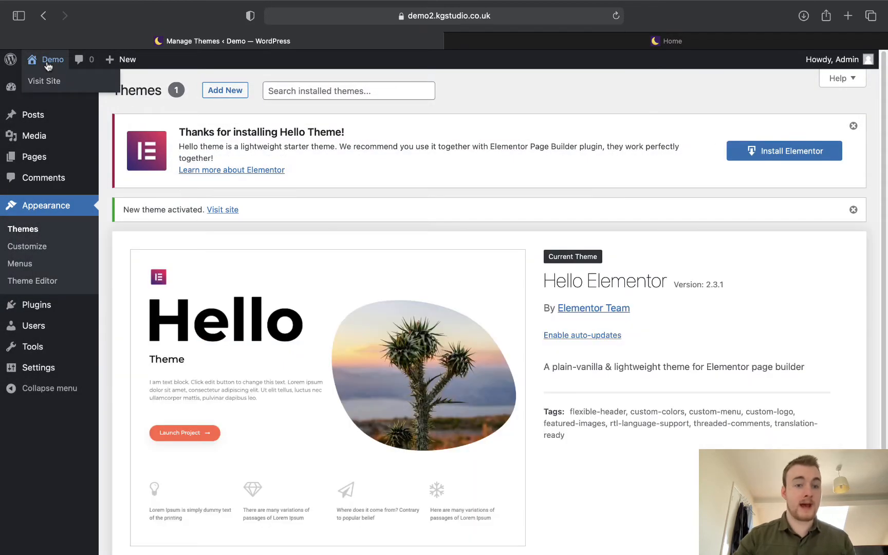
right_click(48, 80)
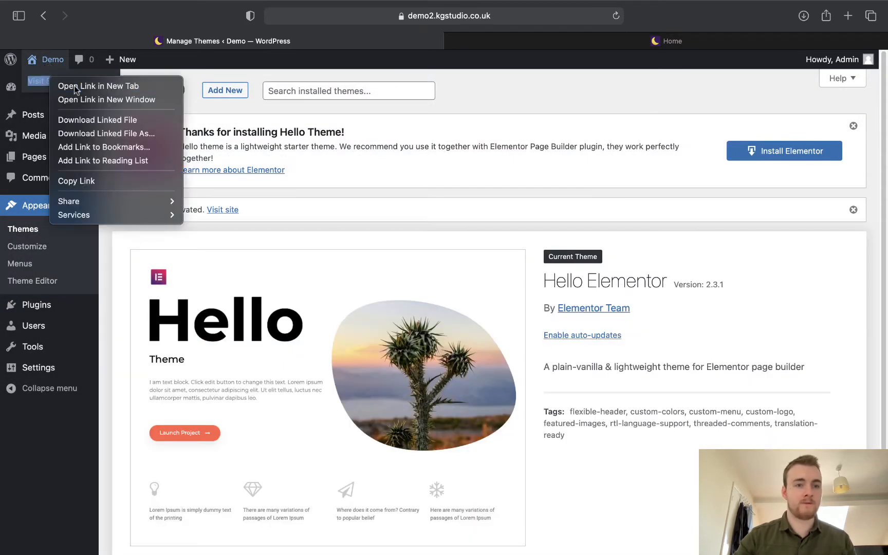
Open the Demo front page in a new tab and launch the Customizer from there.
click(78, 85)
click(455, 41)
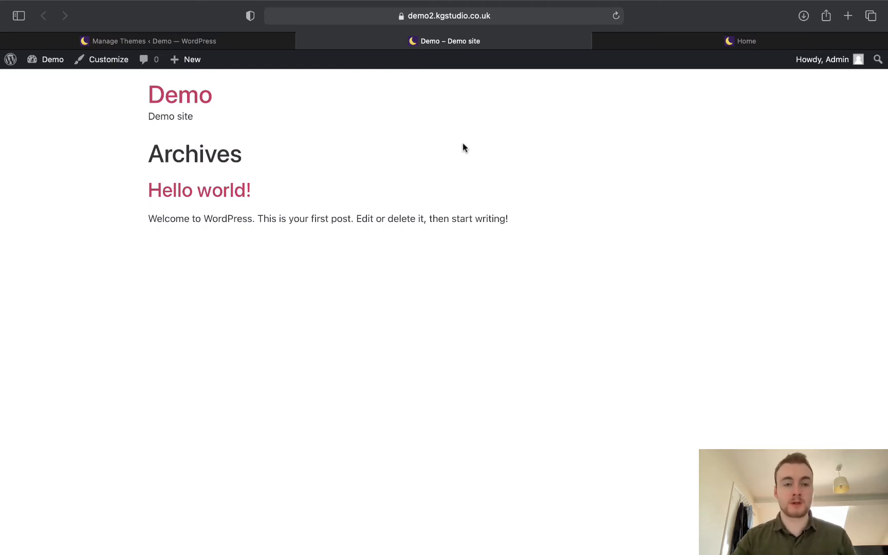
drag(147, 96, 205, 110)
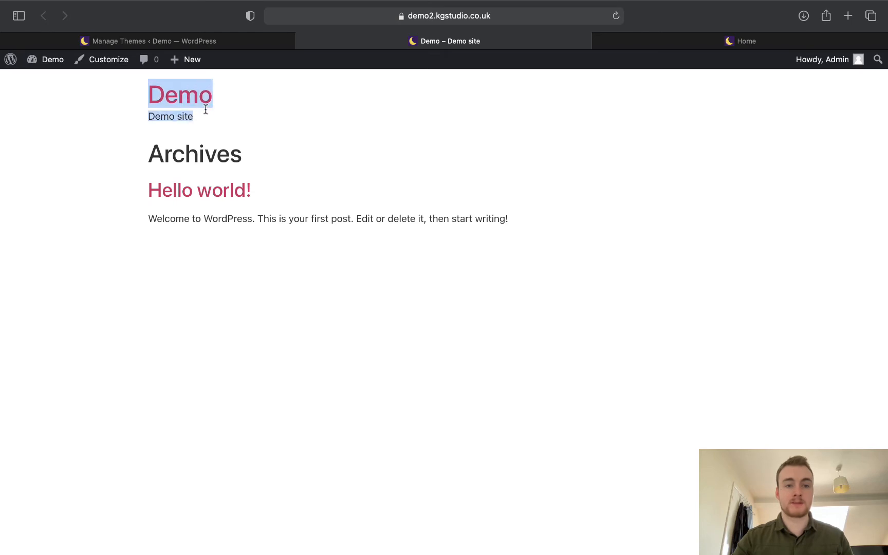
click(259, 115)
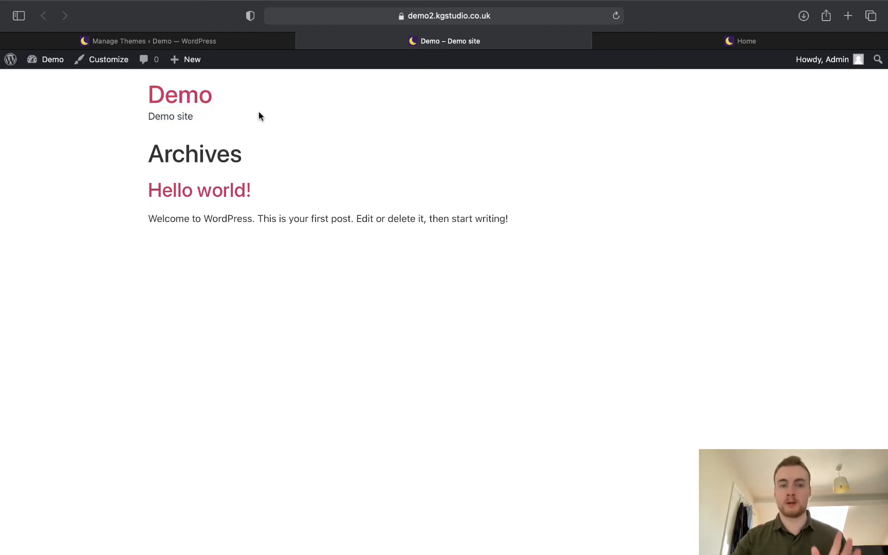
click(91, 67)
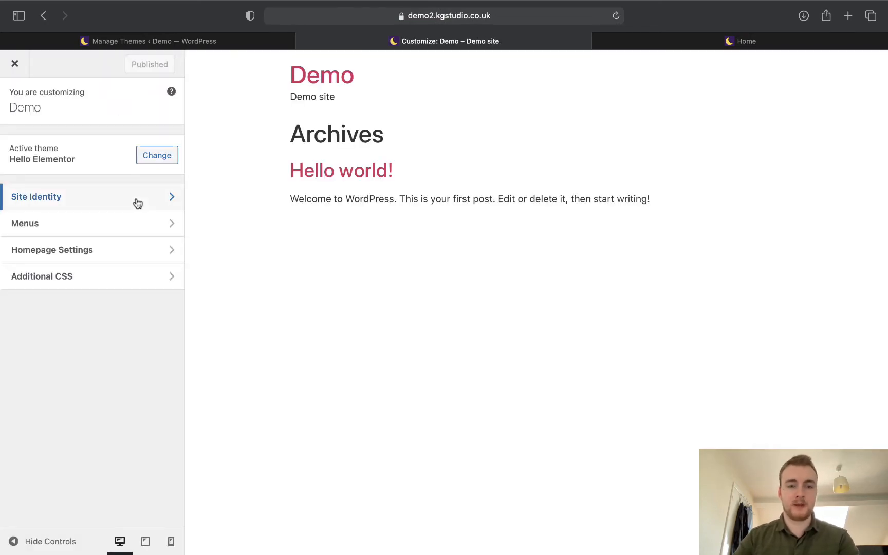
Erase the Demo site title and tagline in Site Identity, then open the site icon picker.
click(137, 203)
drag(132, 206, 1, 202)
key(BackSpace)
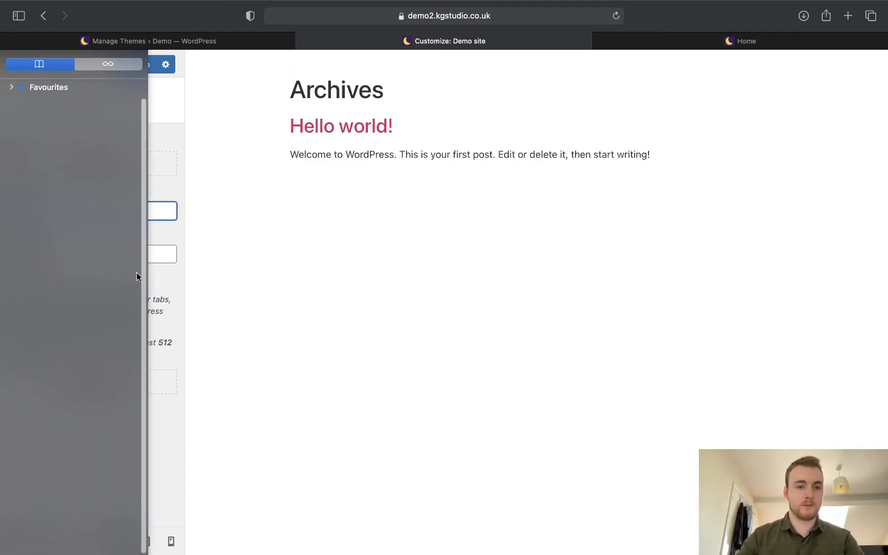
click(156, 259)
key(super+a)
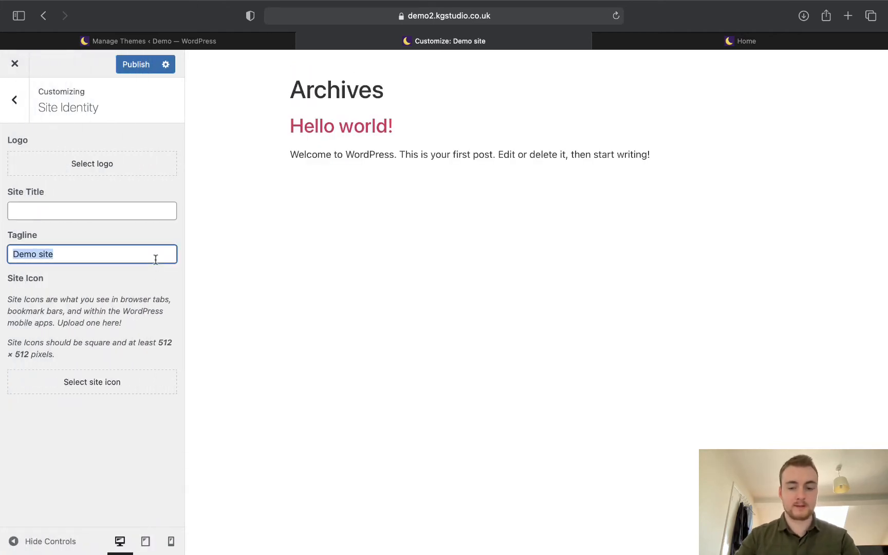
key(BackSpace)
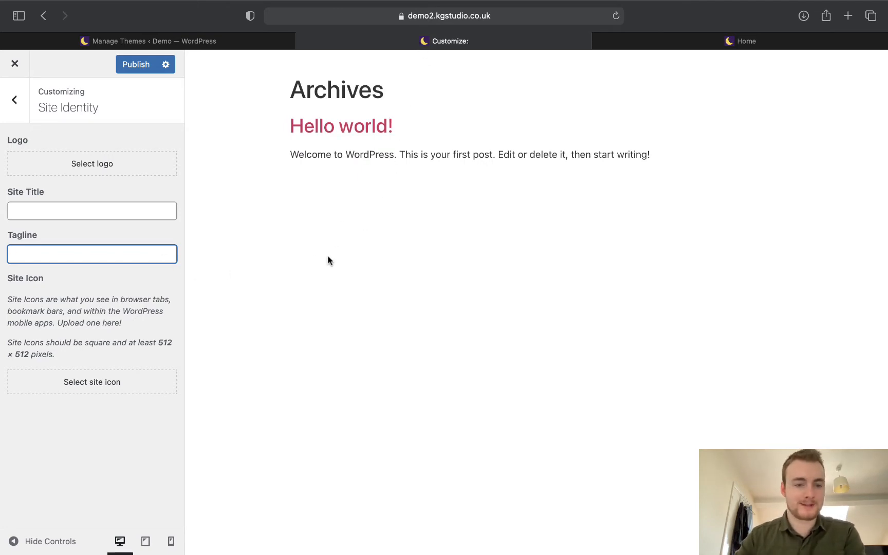
click(110, 383)
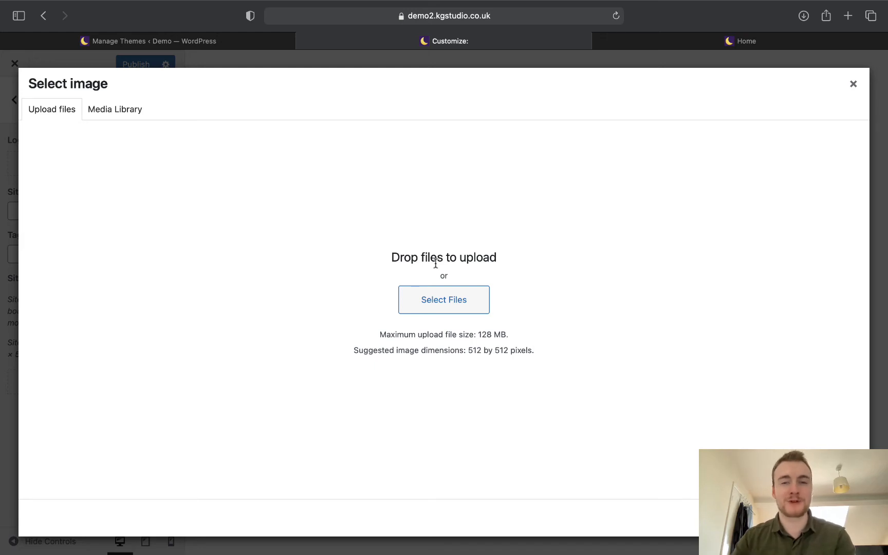
Upload dumbbell.png as the site icon and publish the Customizer changes.
click(439, 298)
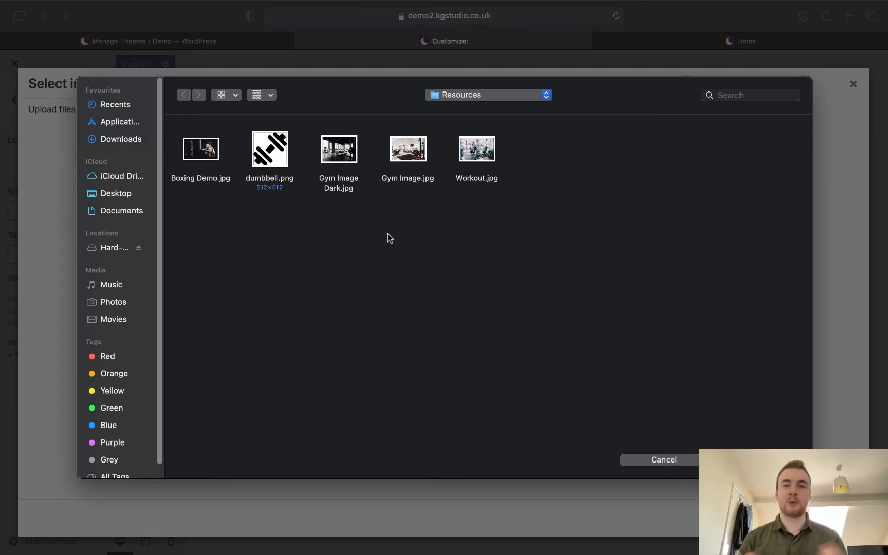
click(265, 161)
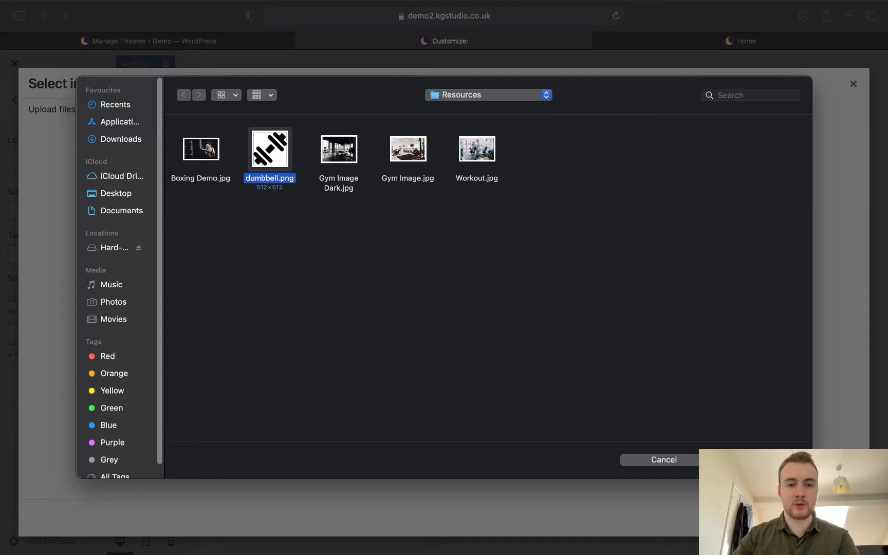
click(756, 460)
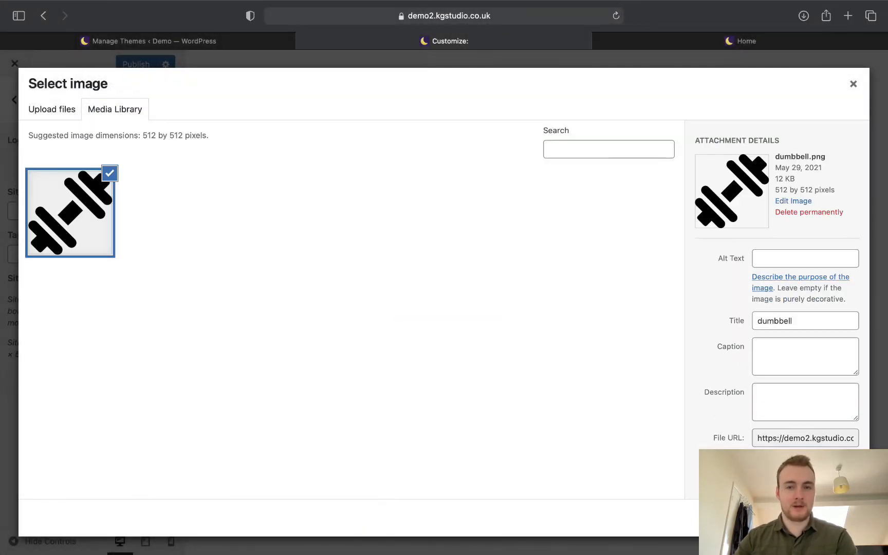
click(840, 518)
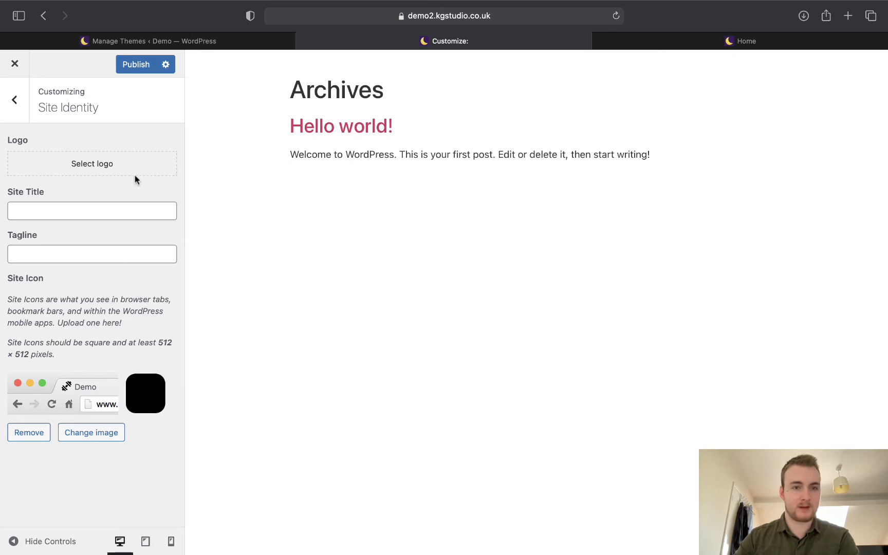
click(14, 100)
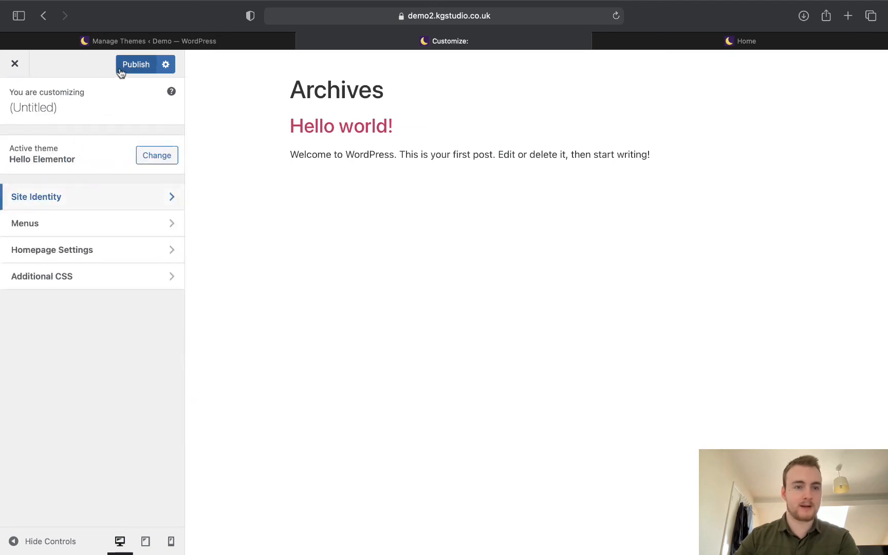
click(121, 70)
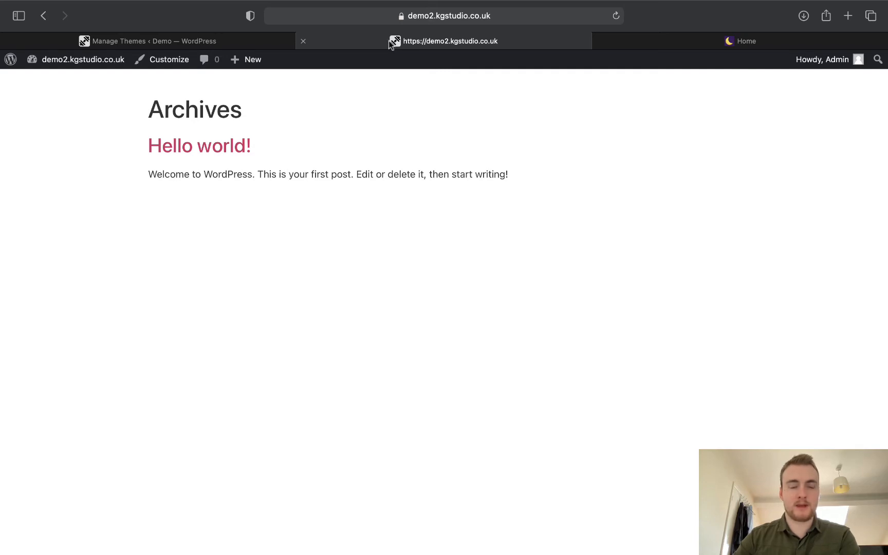
Leave the front page for the Demo site's admin Dashboard via the site-name menu.
mouse_move(64, 62)
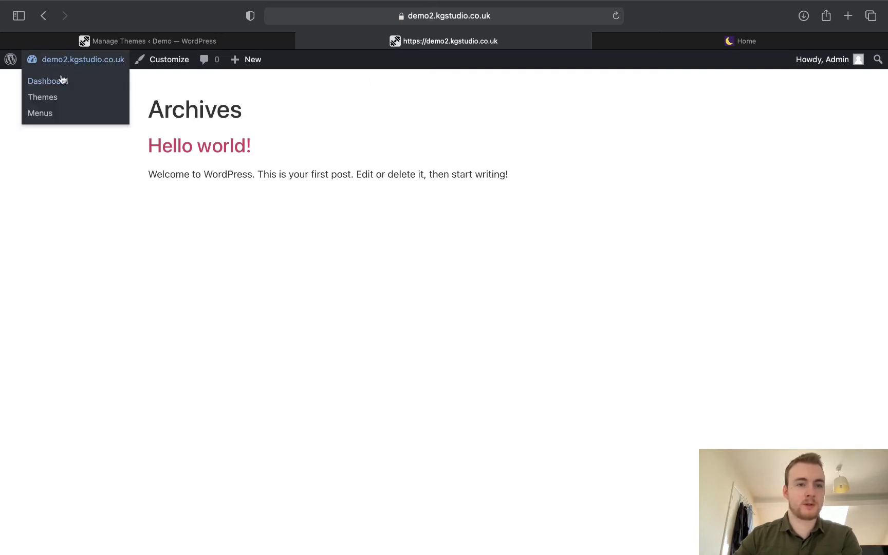
click(60, 80)
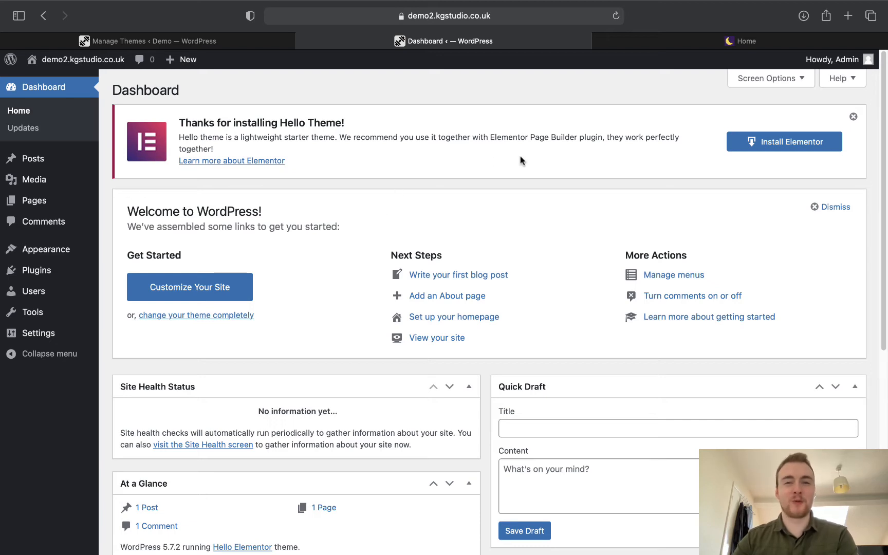
Dismiss the Hello Theme notice and bulk-delete Akismet Anti-Spam and Hello Dolly.
click(850, 119)
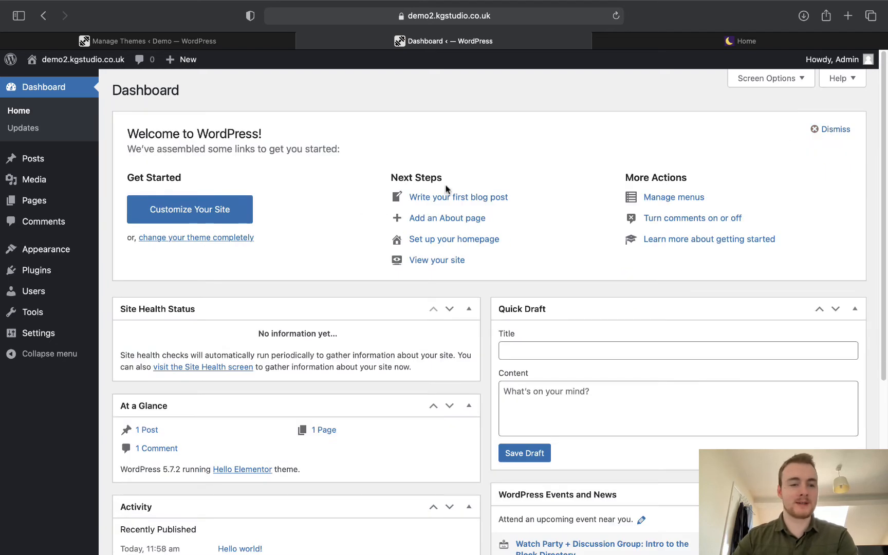
mouse_move(55, 276)
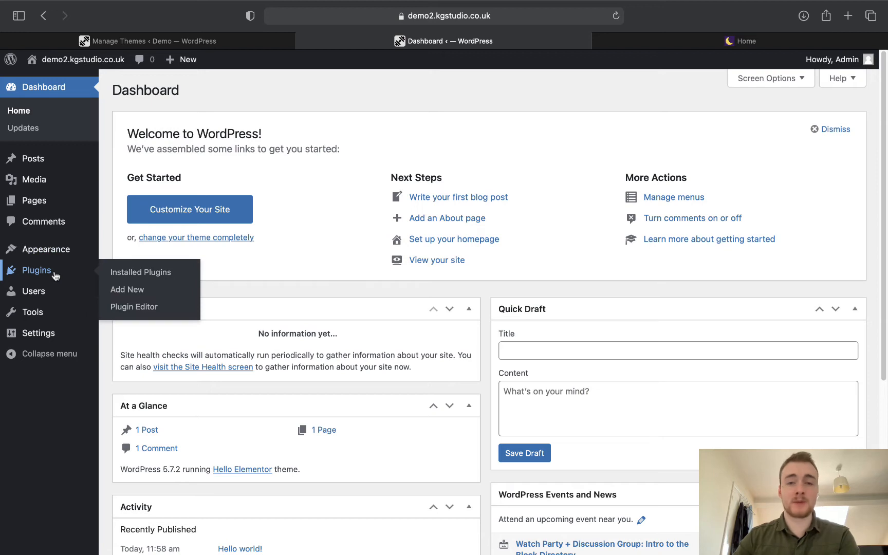
click(118, 279)
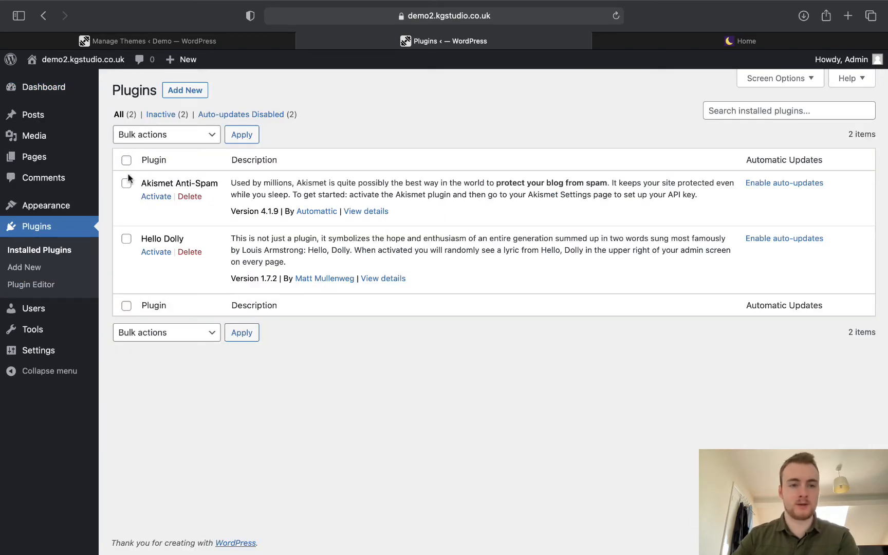
click(127, 161)
click(162, 136)
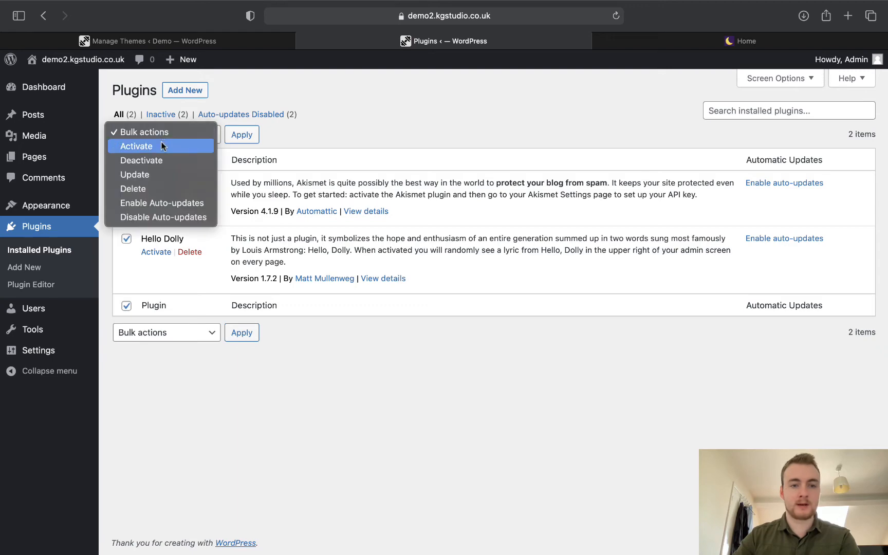
click(157, 187)
click(241, 136)
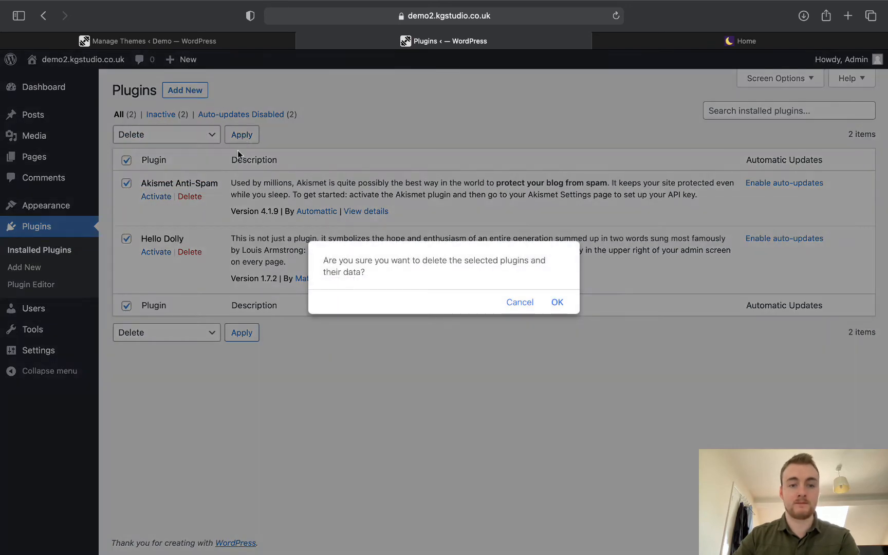
click(557, 303)
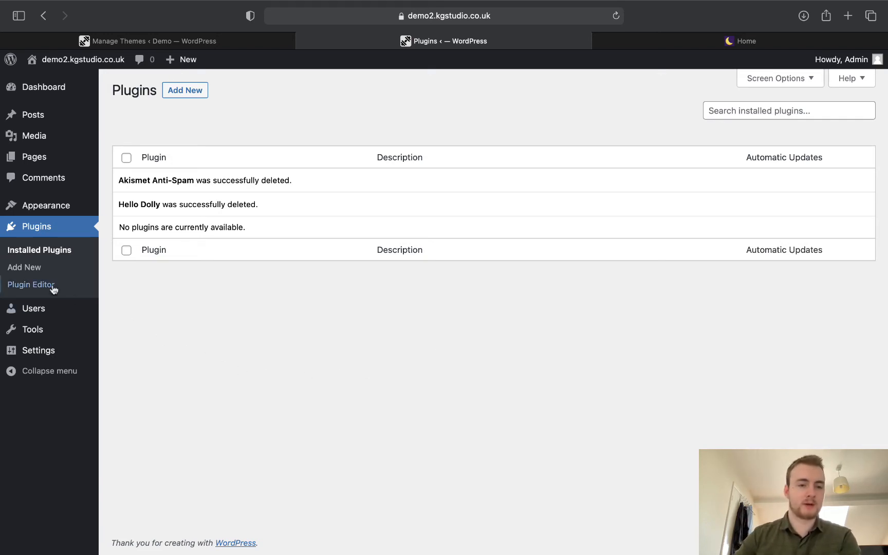
click(33, 267)
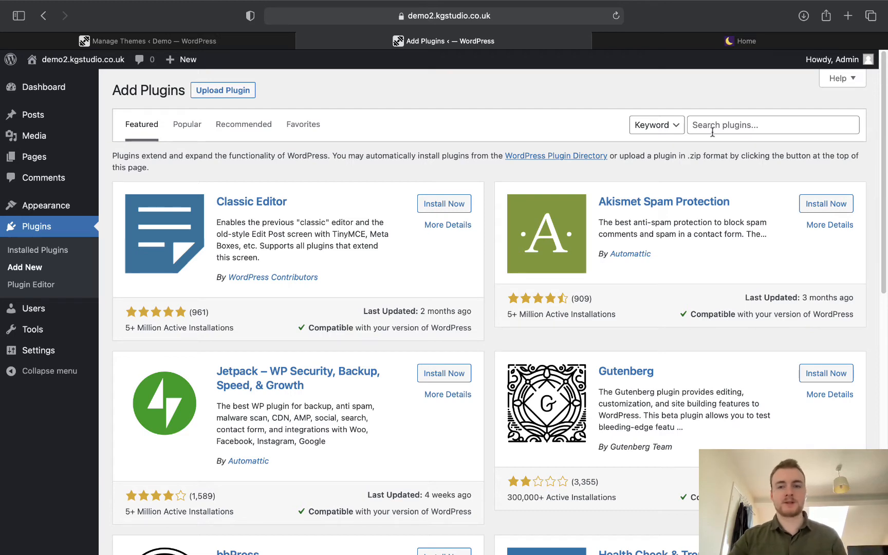
Search plugins for 'litespeed', then install and activate LiteSpeed Cache.
click(711, 132)
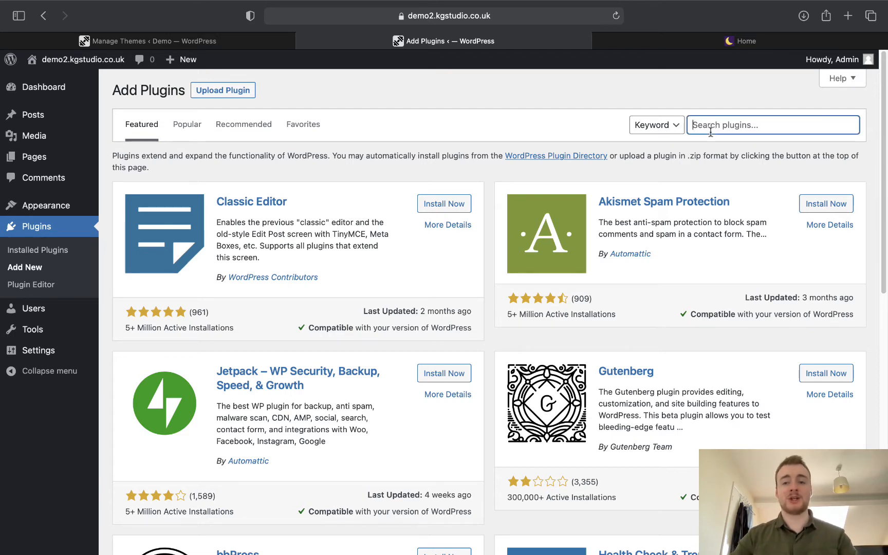
text(litespp)
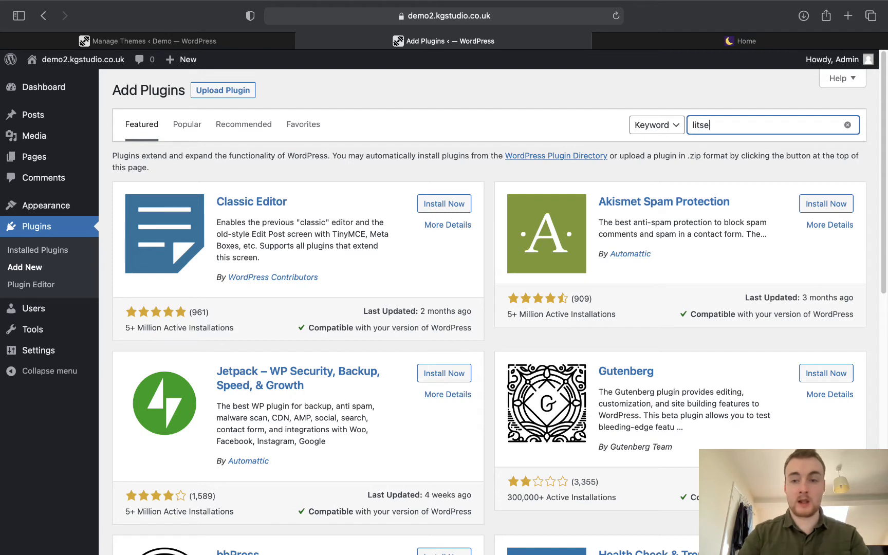
text(ed)
key(BackSpace)
key(BackSpace)
key(BackSpace)
text(eed)
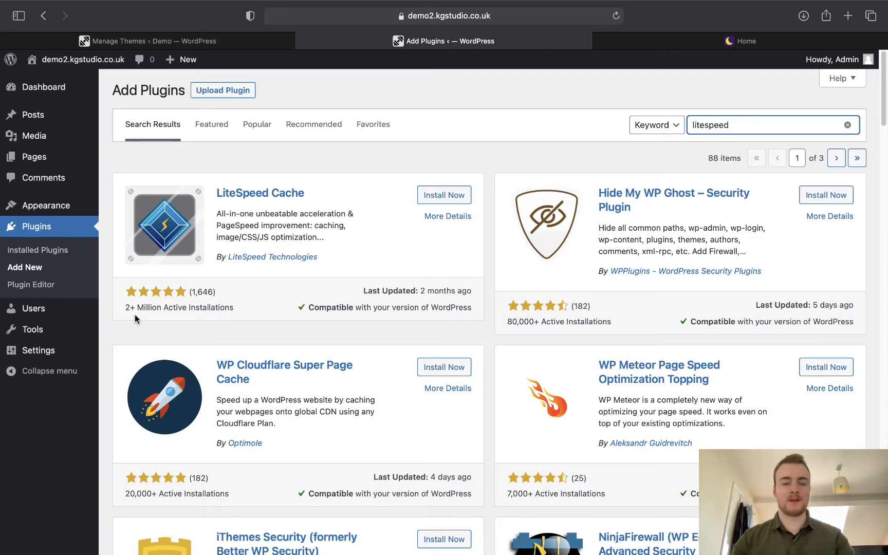
click(431, 196)
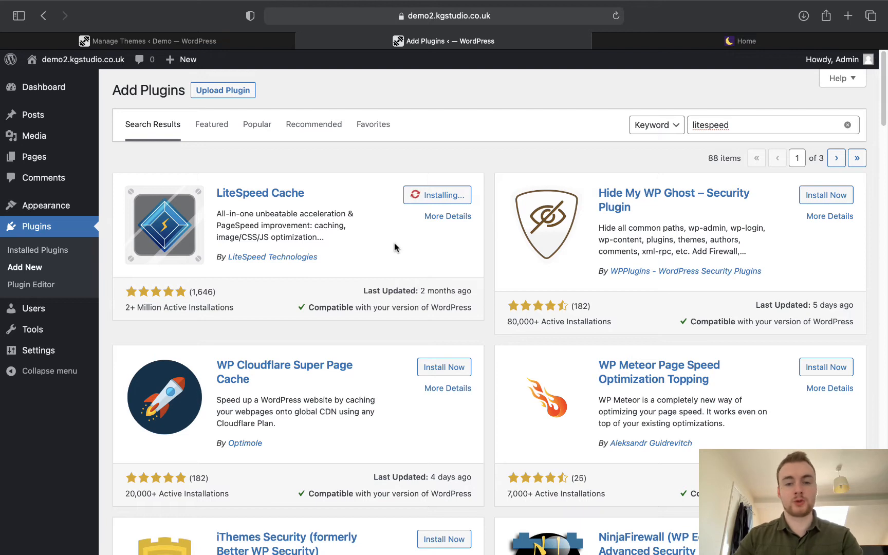
click(443, 202)
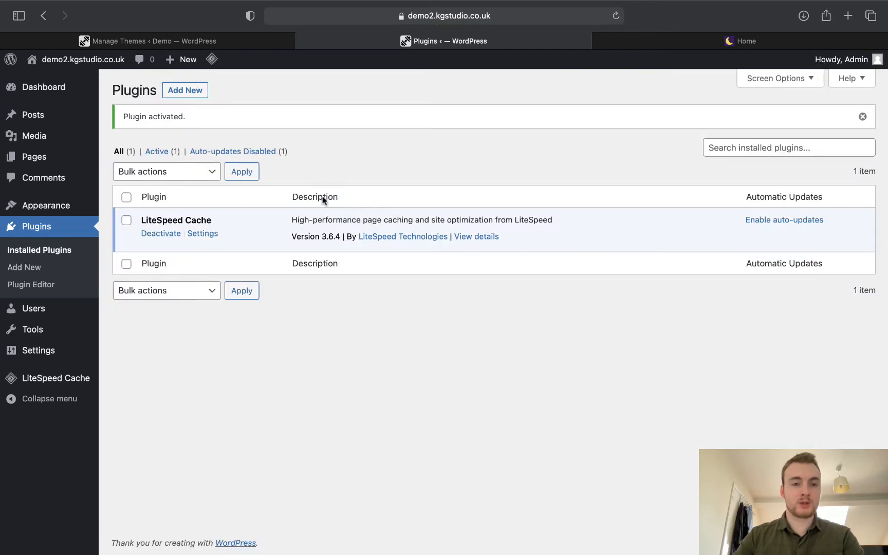
mouse_move(213, 69)
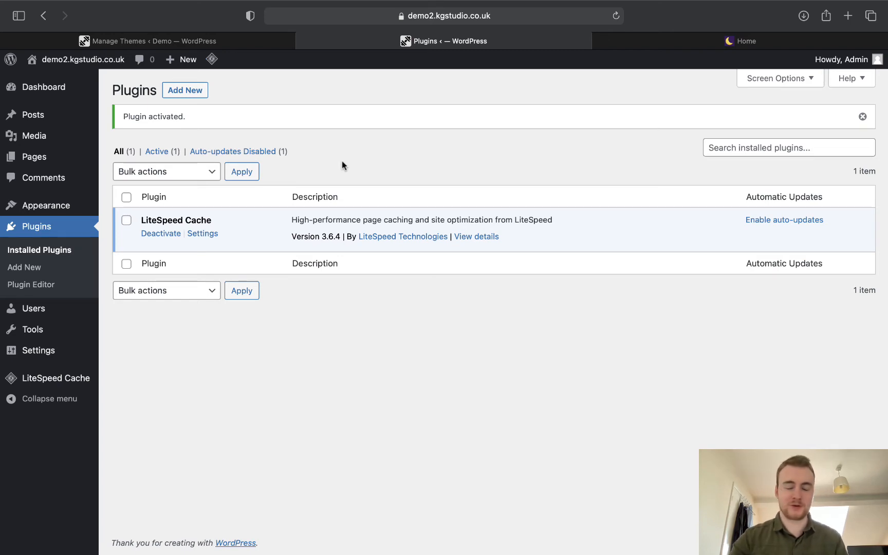
Search 'themes security', install and activate iThemes Security, then return to Add Plugins.
click(191, 98)
click(724, 132)
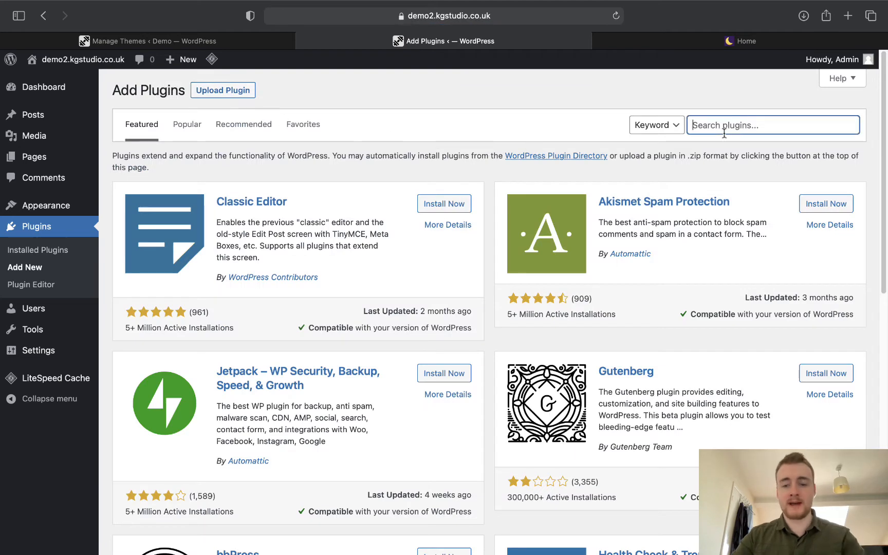
text(themes )
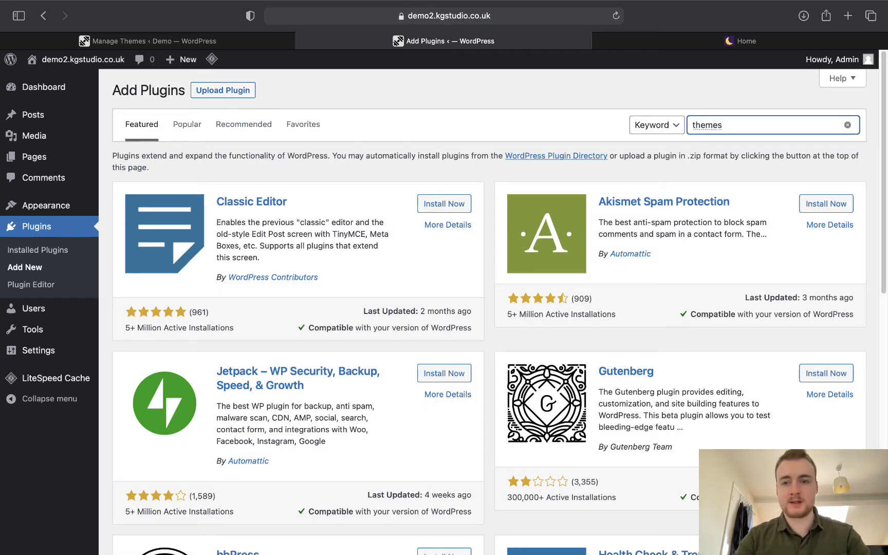
text(sec)
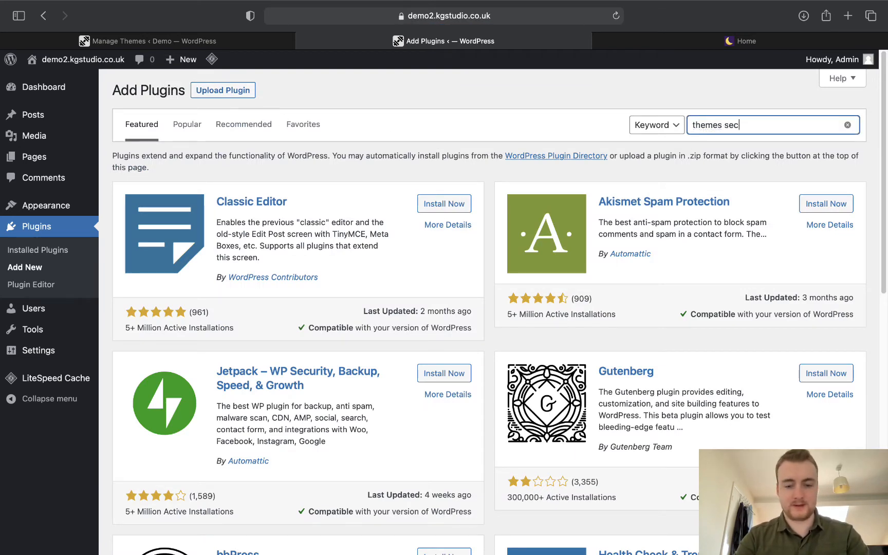
key(BackSpace)
text(curity)
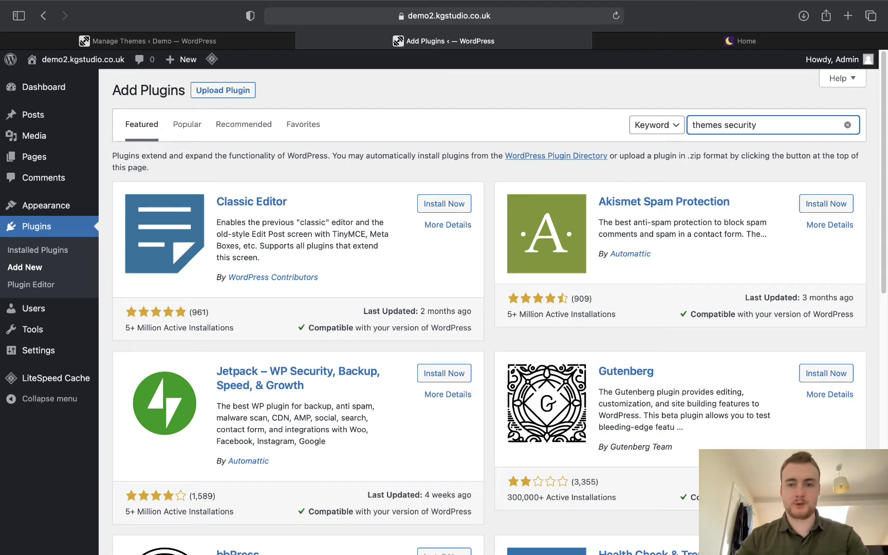
key(Return)
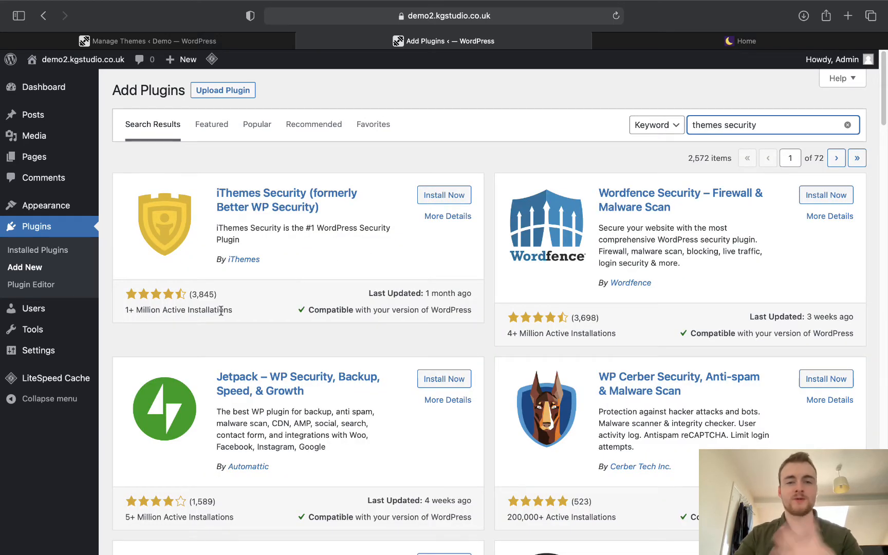
click(460, 195)
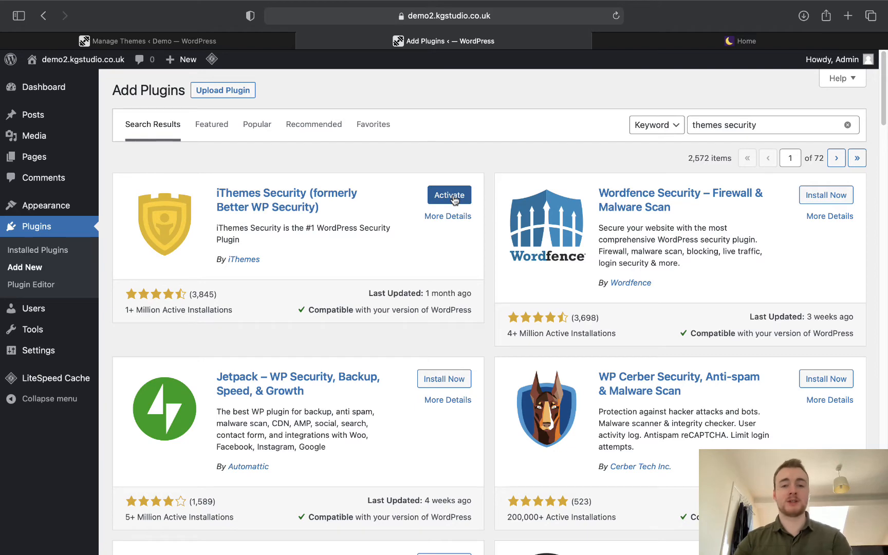
click(452, 198)
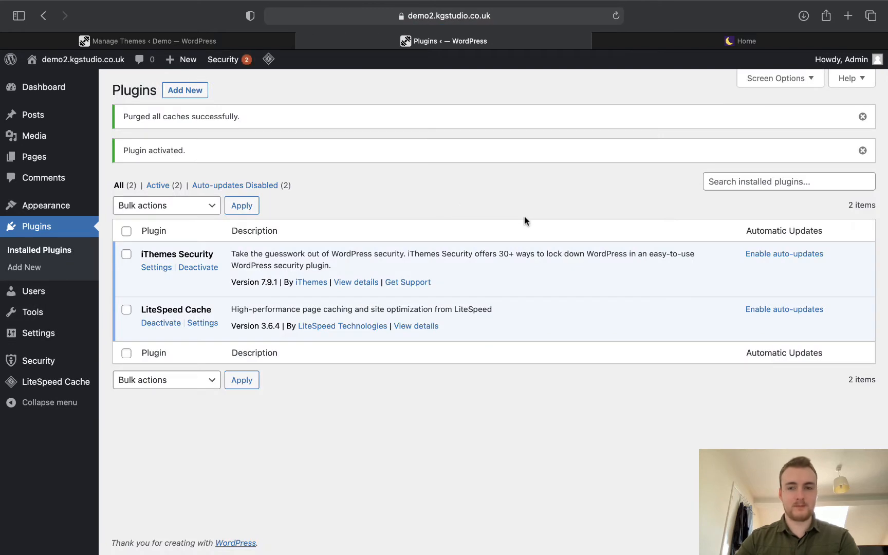
click(180, 91)
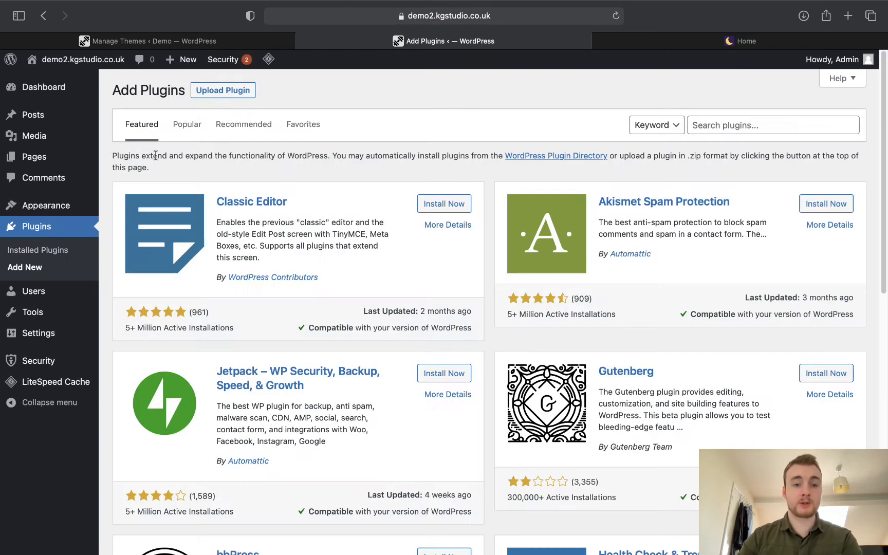
Search 'resmush.it', install and activate reSmush.it Image Optimizer, then return to Add Plugins.
click(747, 132)
text(re)
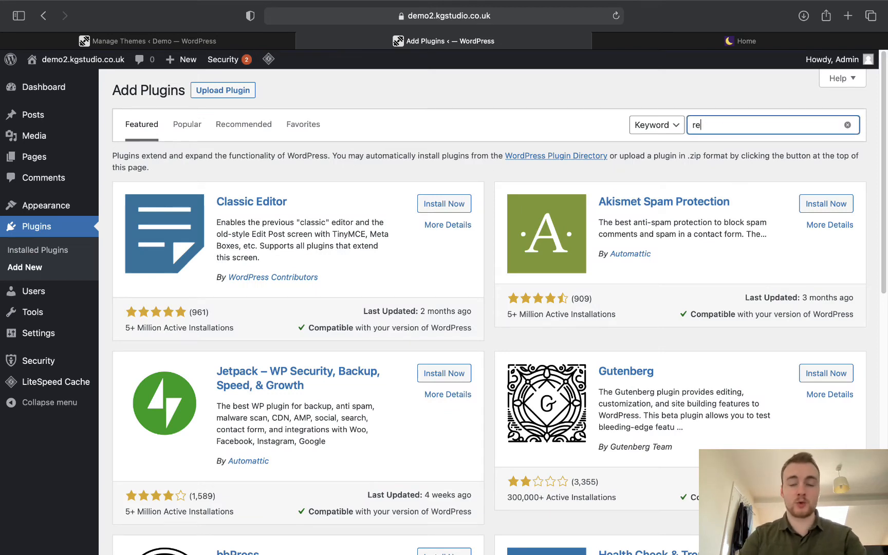
text(smush)
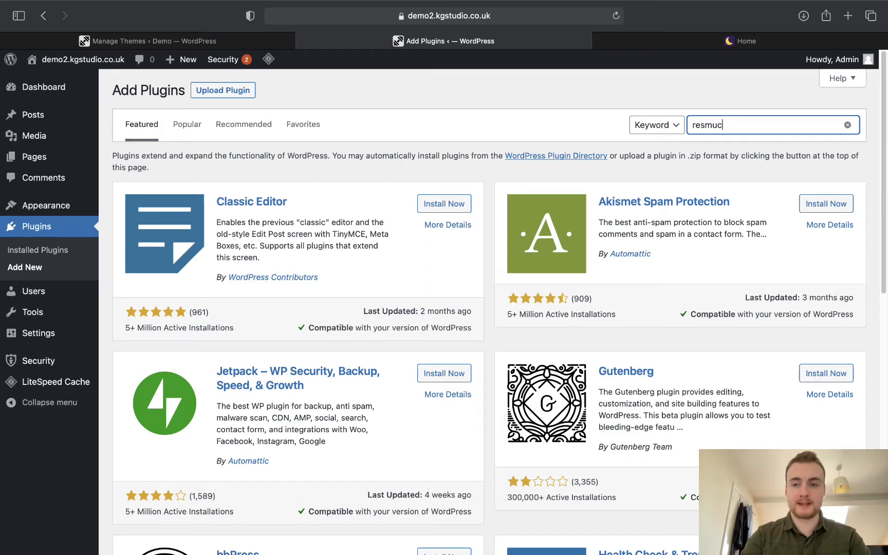
text(.it)
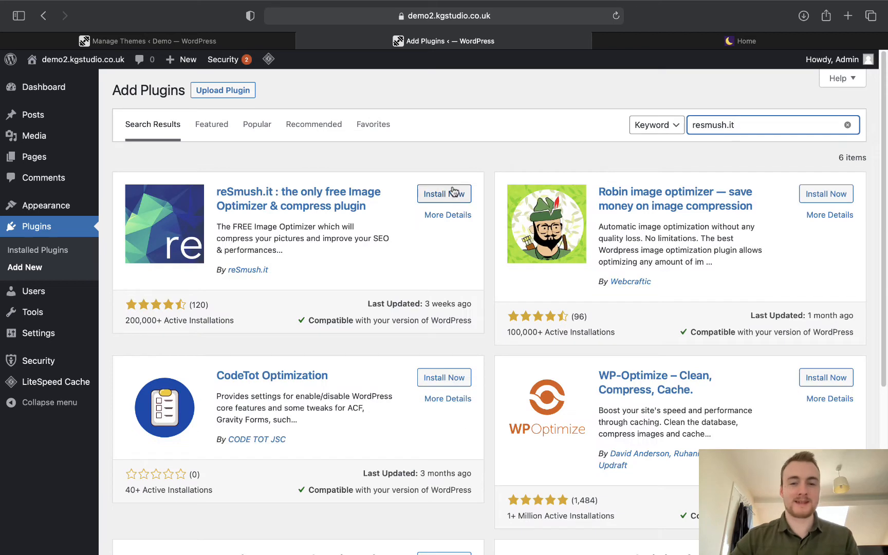
click(454, 194)
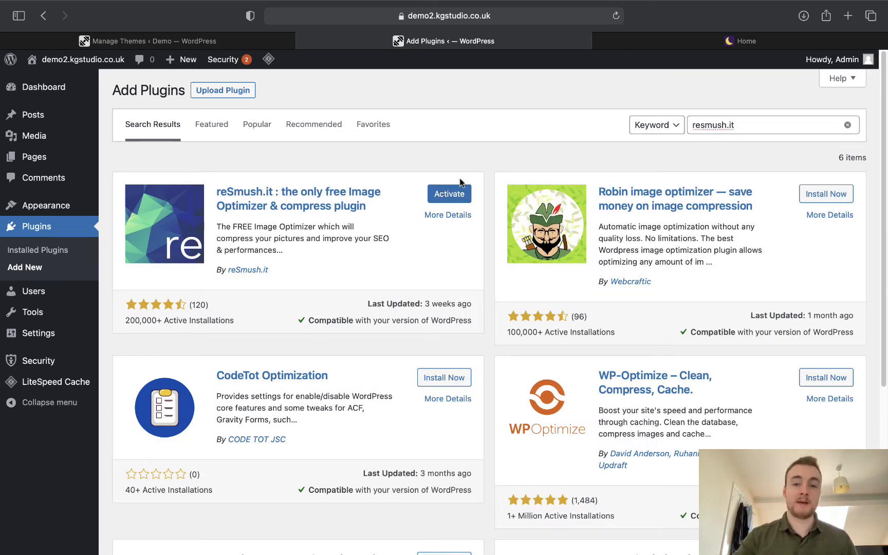
click(453, 192)
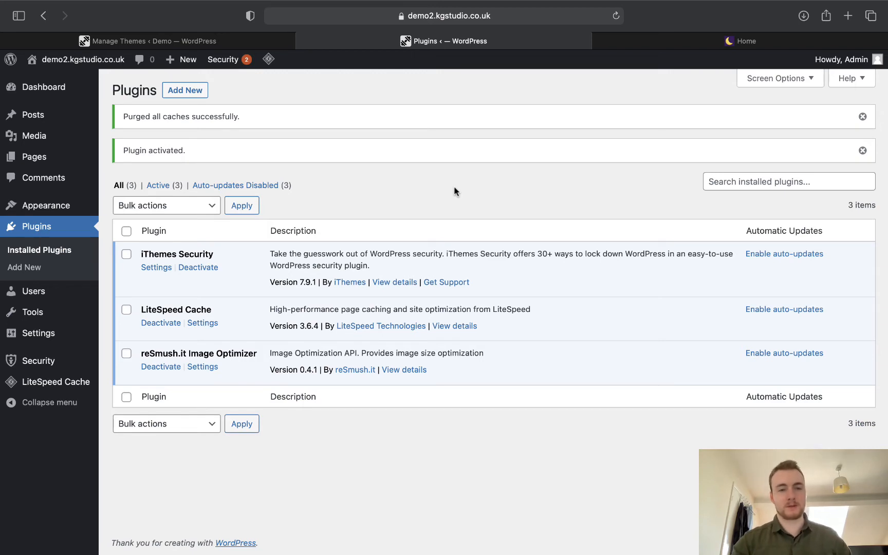
click(190, 88)
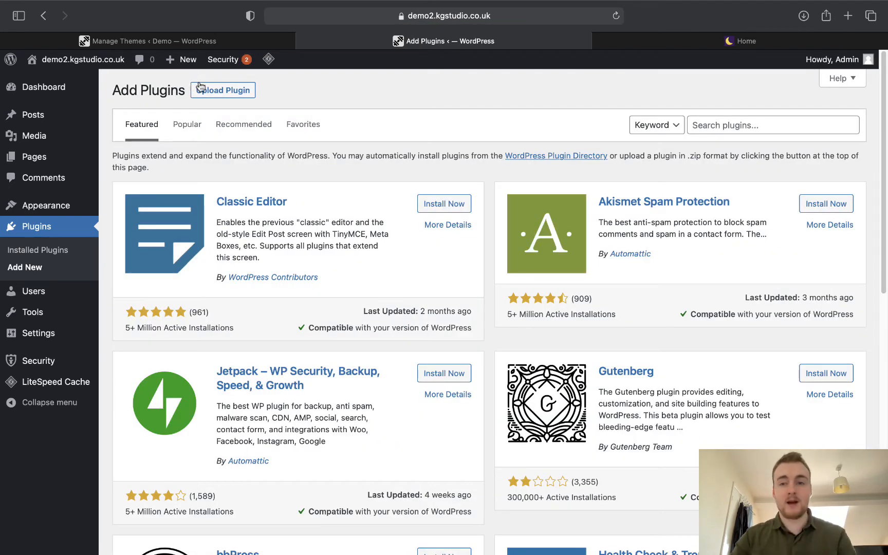
Search 'gdpr', then install and activate the CookieYes GDPR Cookie Consent plugin.
click(714, 120)
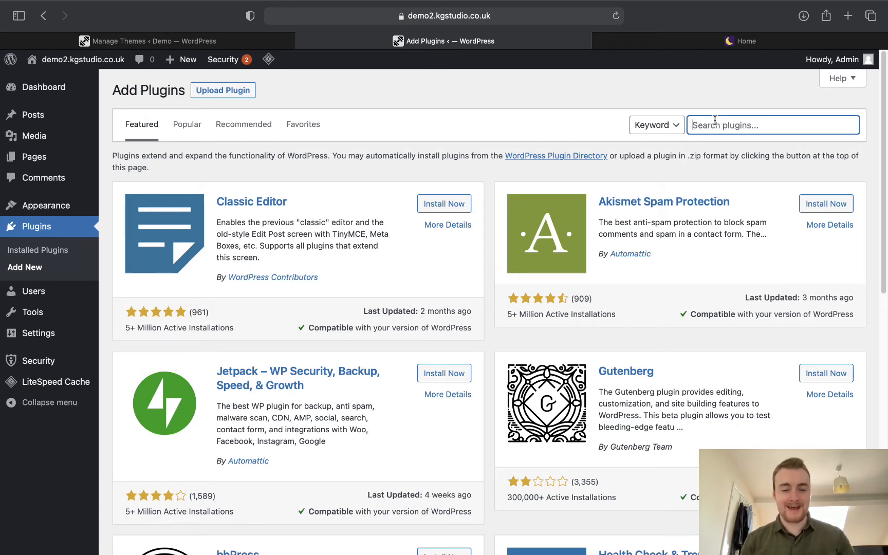
text(gdpr)
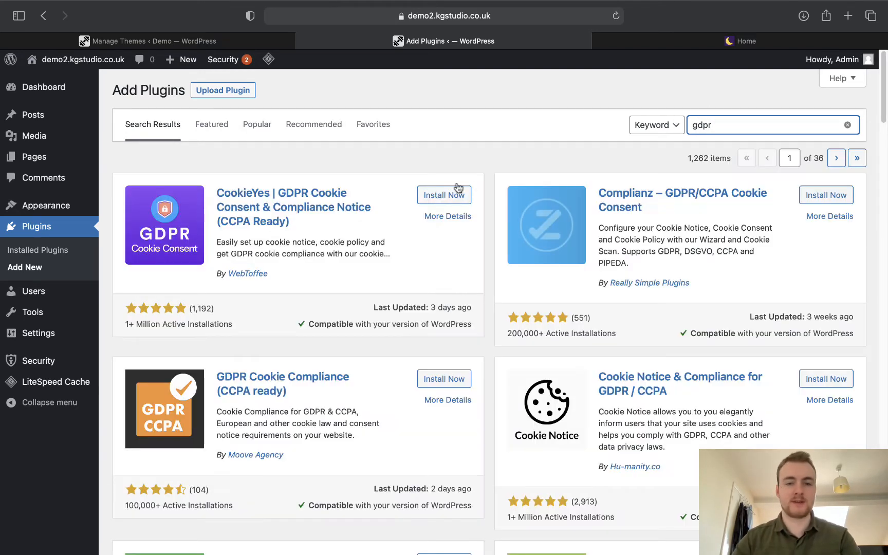
click(444, 195)
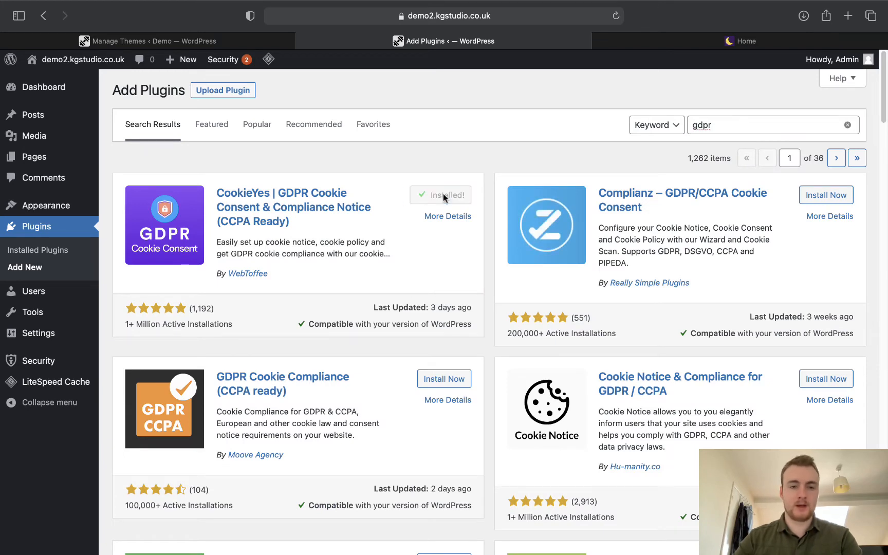
click(446, 199)
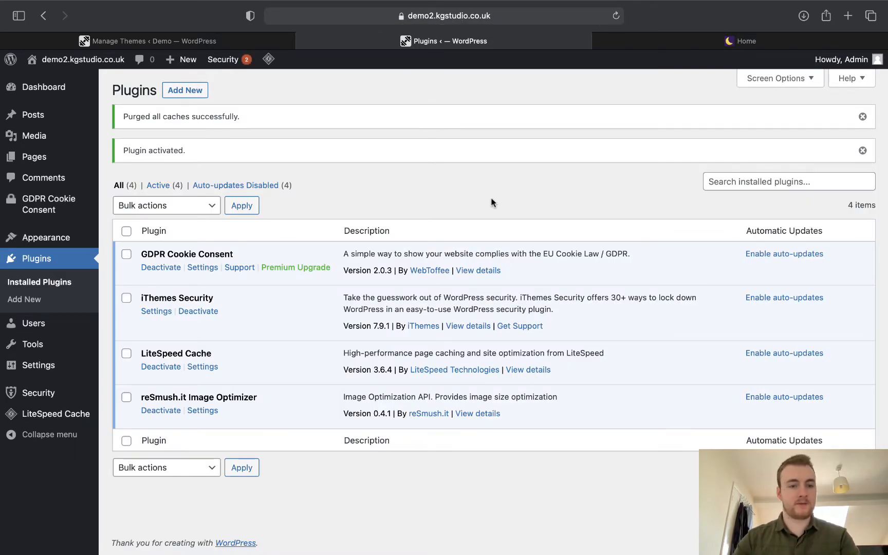
Search the plugin directory for 'Elementor', then install and activate Elementor Website Builder.
click(774, 181)
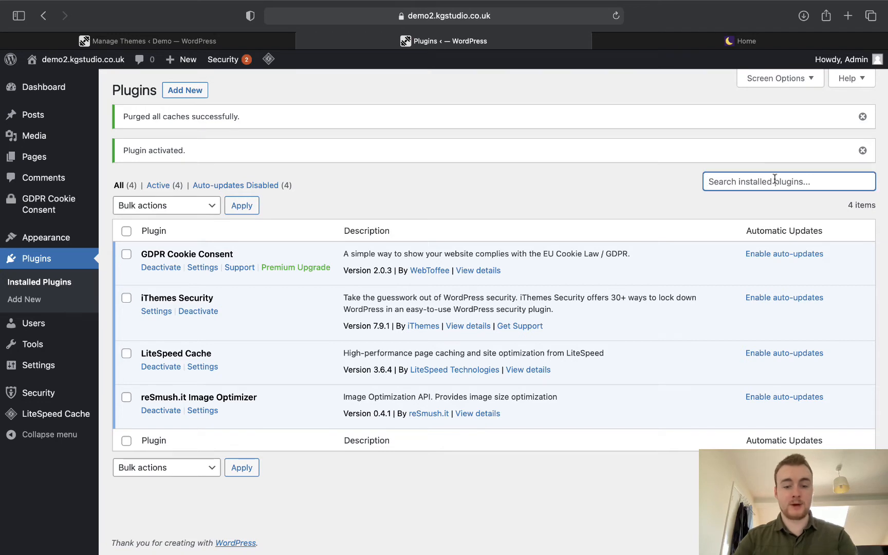
text(elemen)
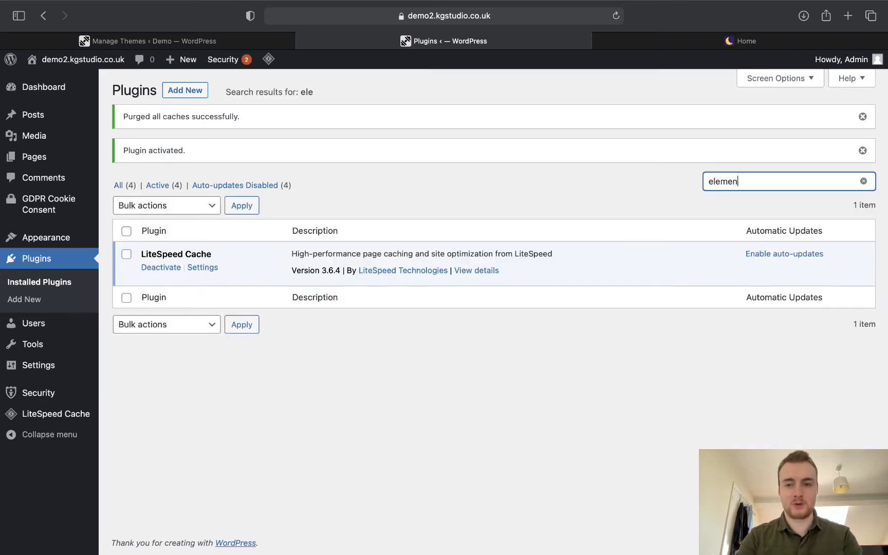
text(tor)
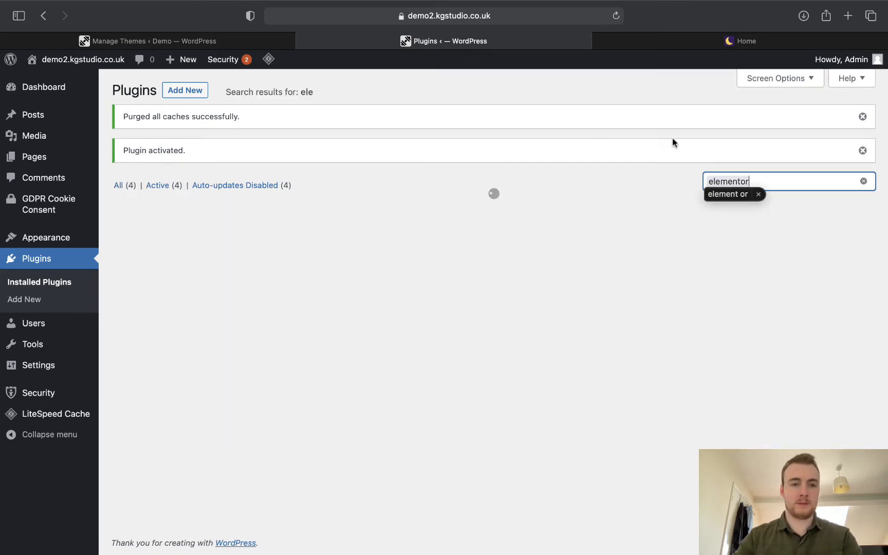
click(187, 92)
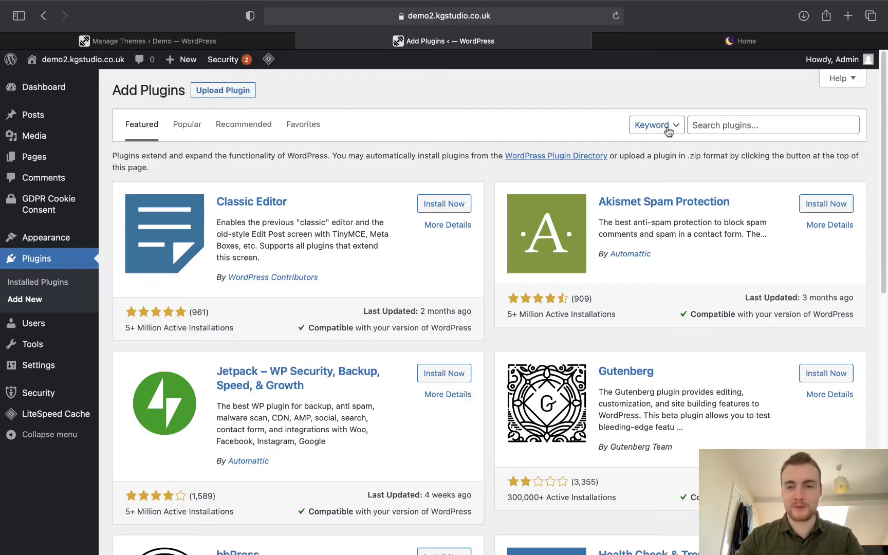
click(710, 120)
text(Elemen)
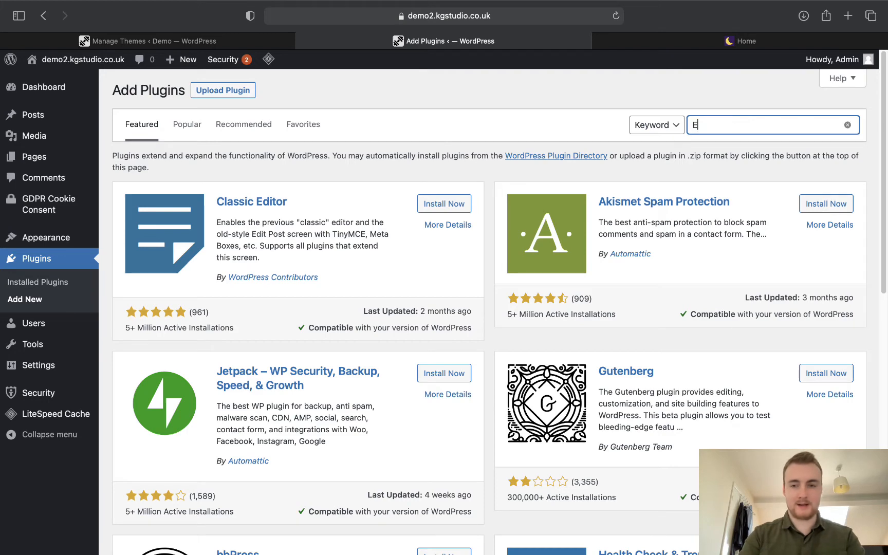
text(tor)
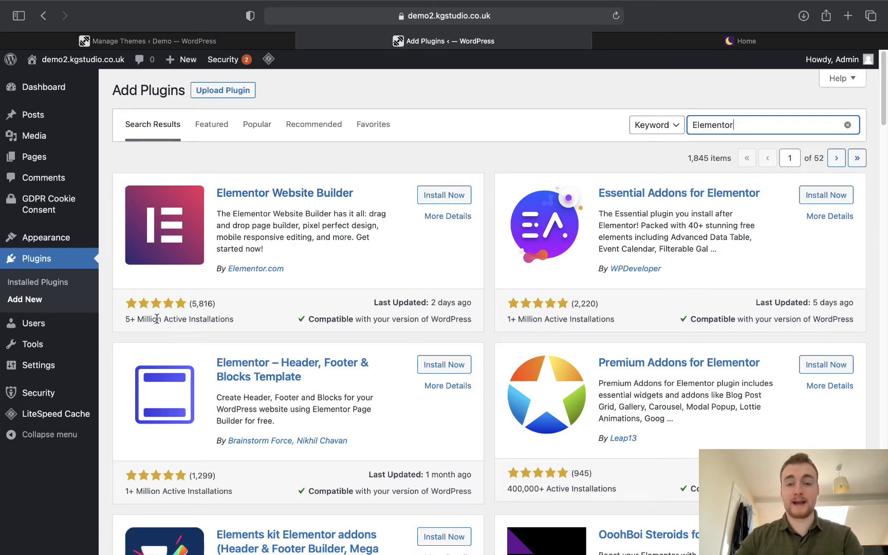
click(444, 195)
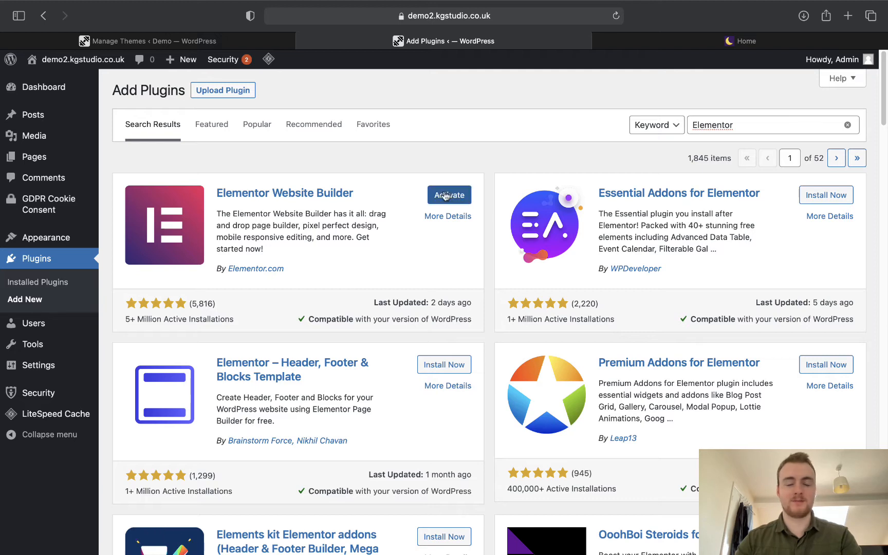
click(446, 196)
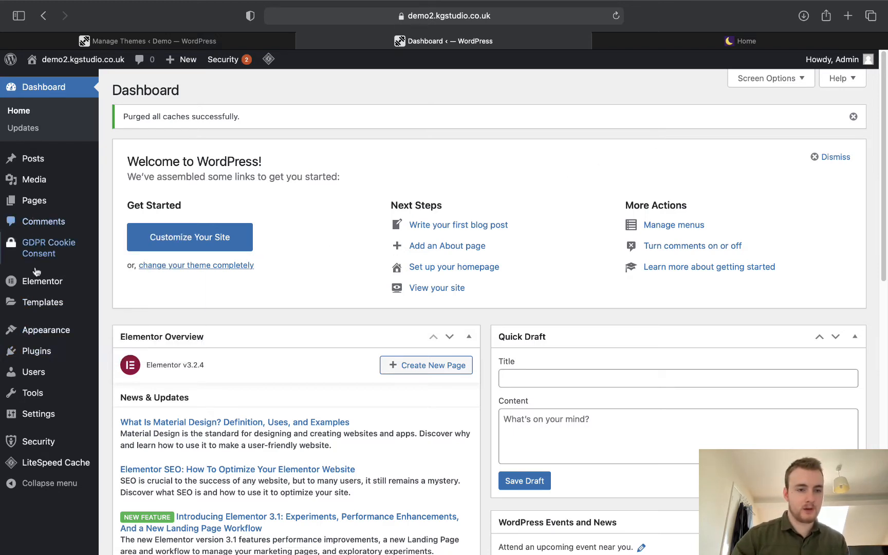
Open Go Pro from the Elementor admin menu to view the Elementor Pro pricing plans.
mouse_move(34, 351)
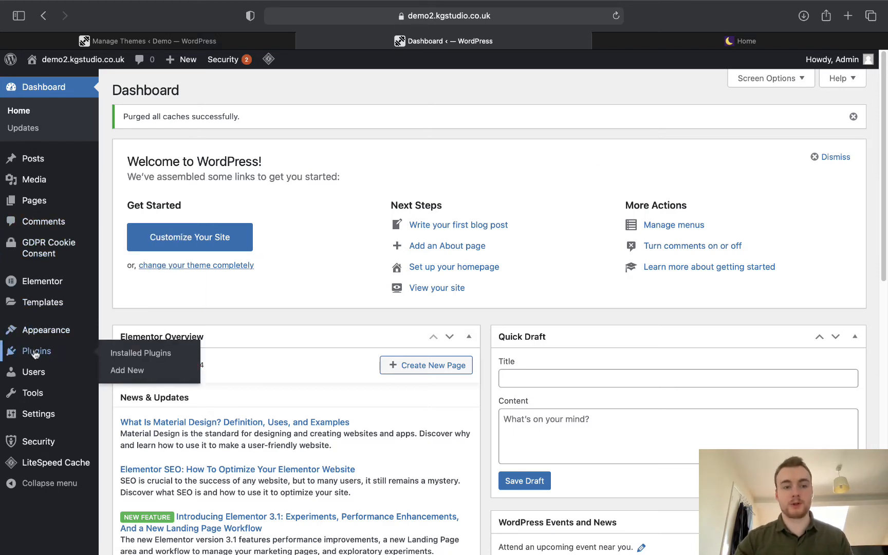
mouse_move(41, 281)
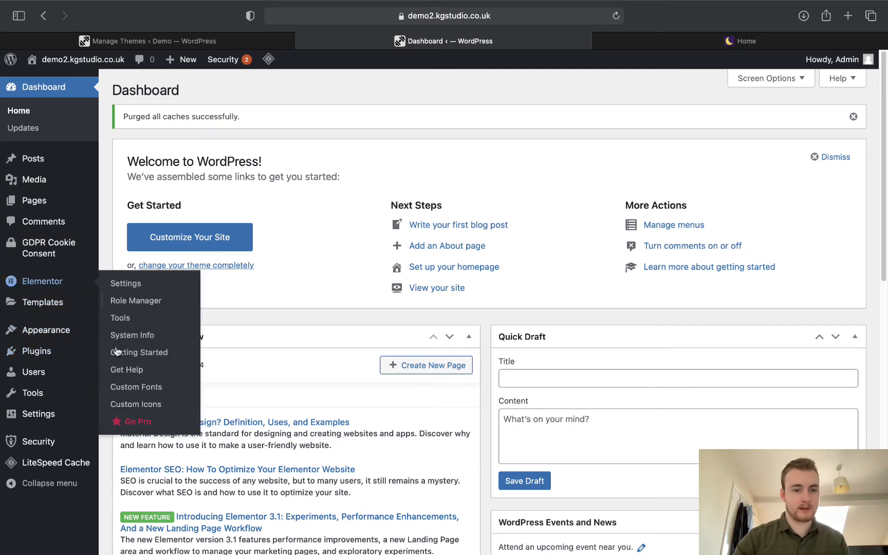
click(128, 421)
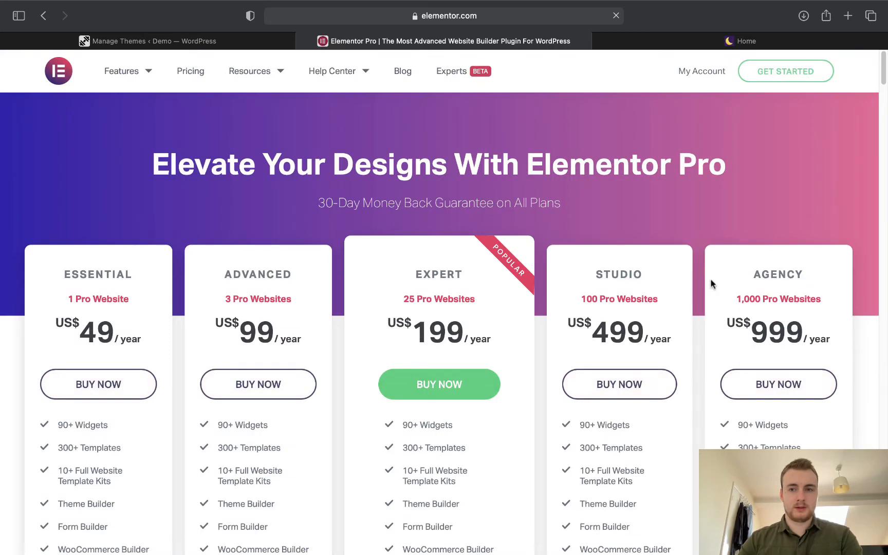
Download the Elementor Pro file from the Elementor account's downloads, then return to WordPress.
click(693, 72)
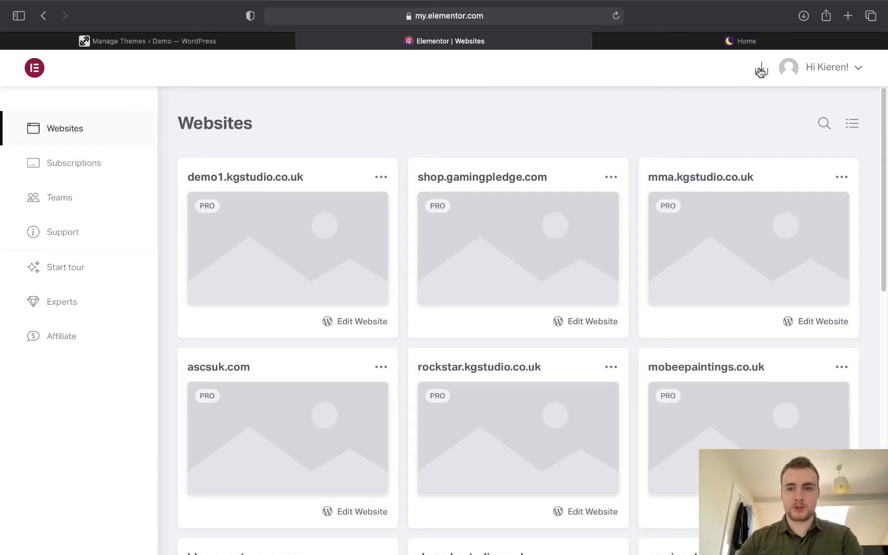
click(761, 71)
click(710, 124)
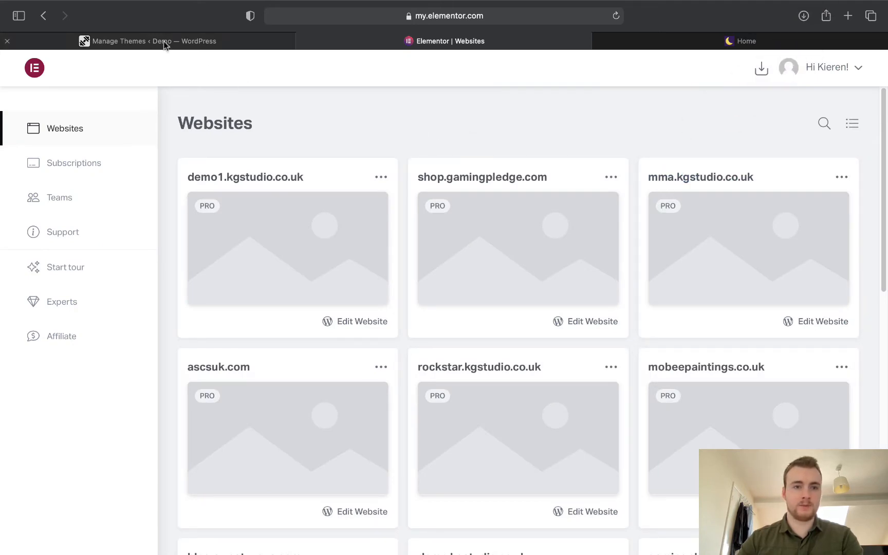
click(149, 36)
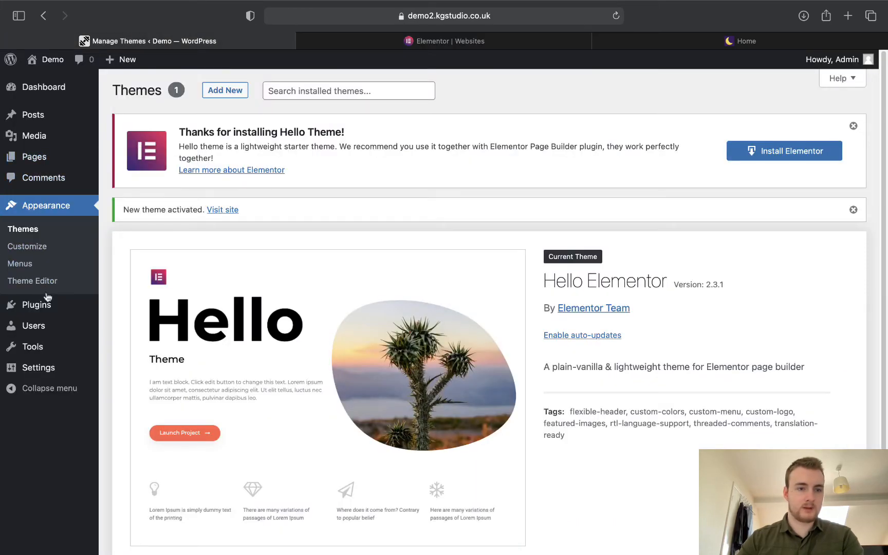
Upload elementor-pro-3.2.2.zip from Downloads as a new plugin, install it and activate it.
mouse_move(72, 166)
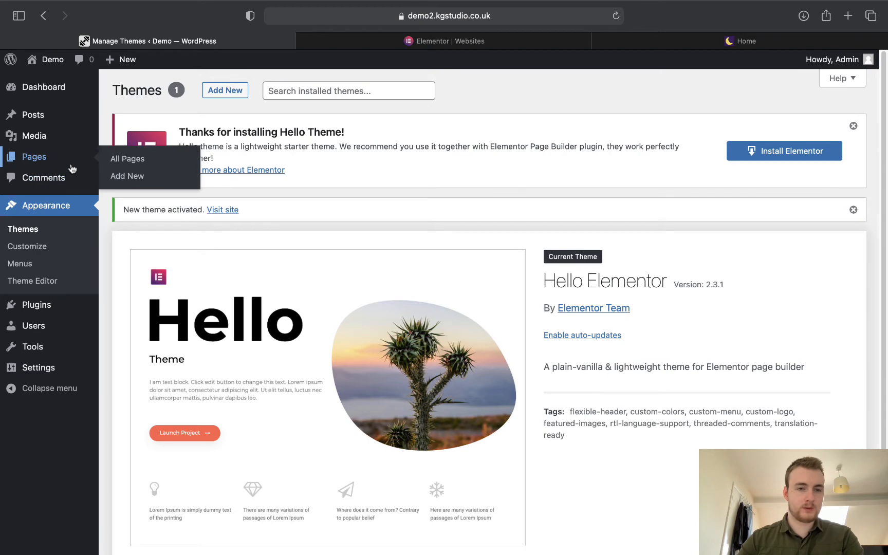
mouse_move(32, 308)
click(121, 323)
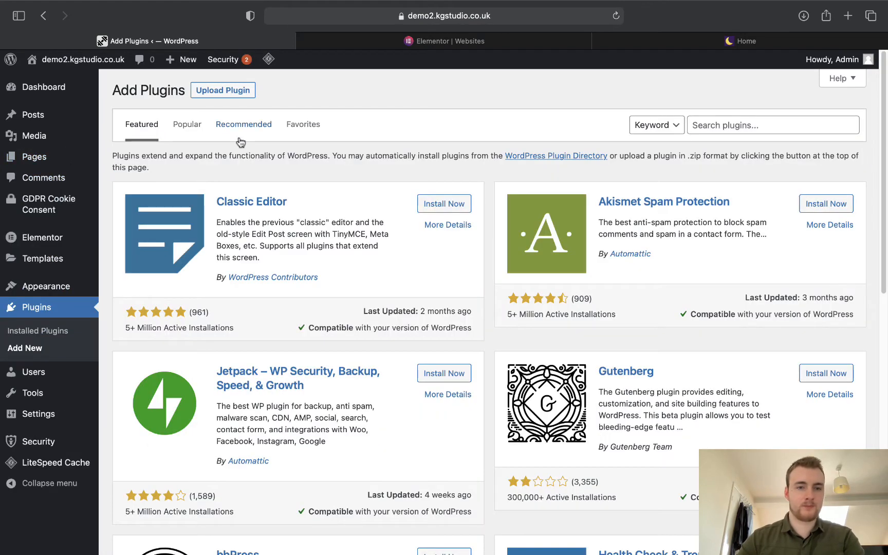
click(239, 90)
click(380, 201)
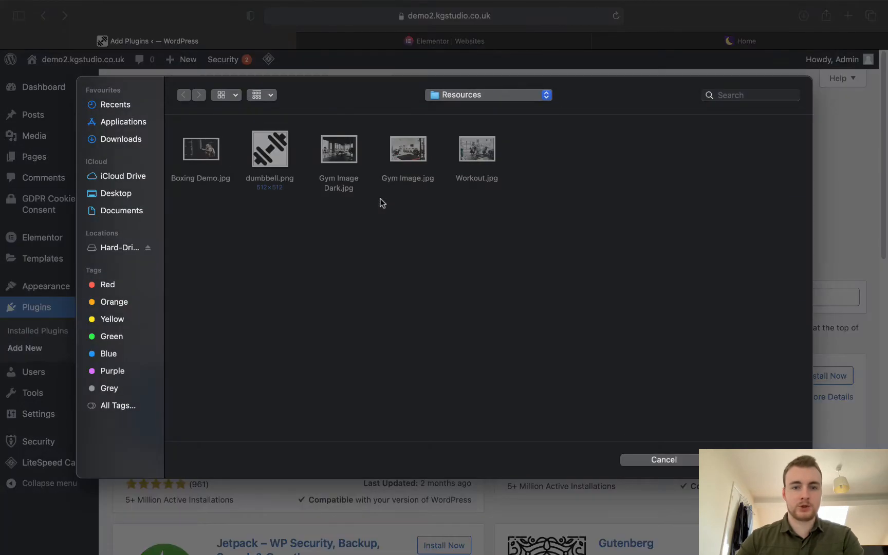
click(104, 138)
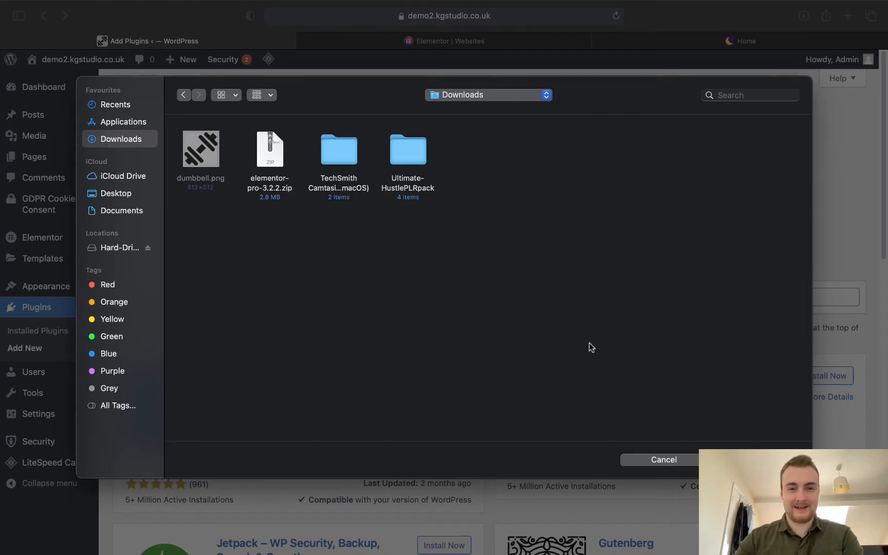
click(271, 153)
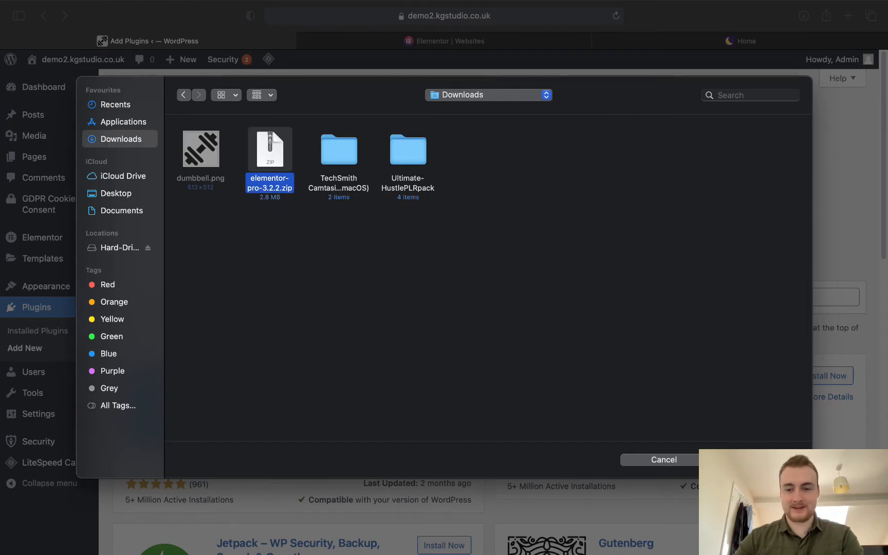
key(Return)
click(585, 209)
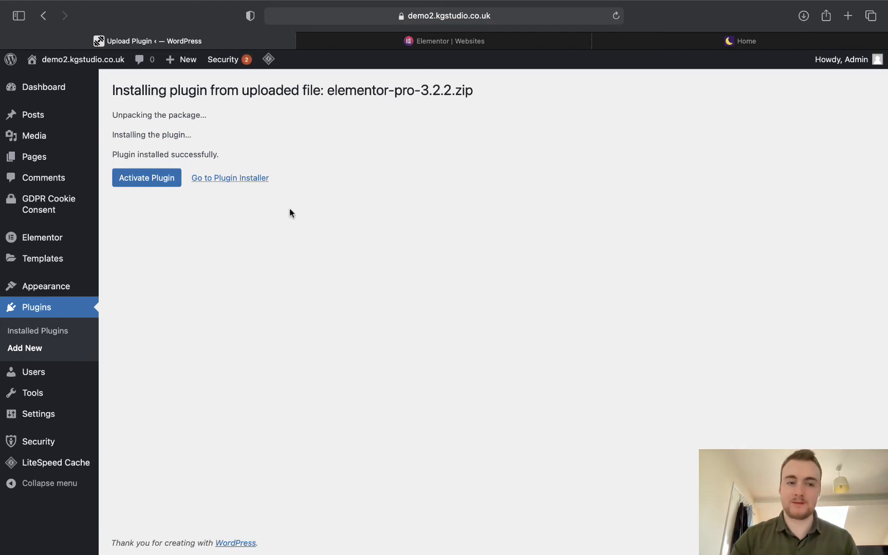
click(124, 182)
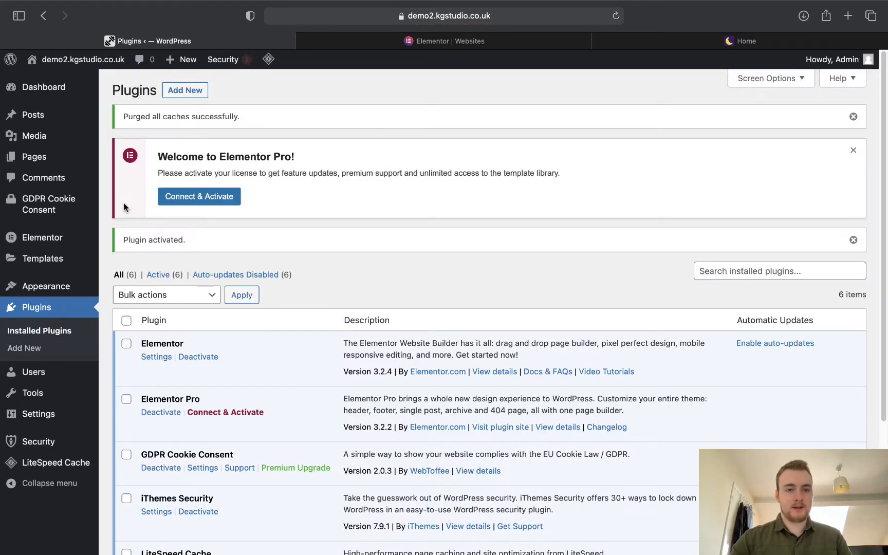
click(204, 200)
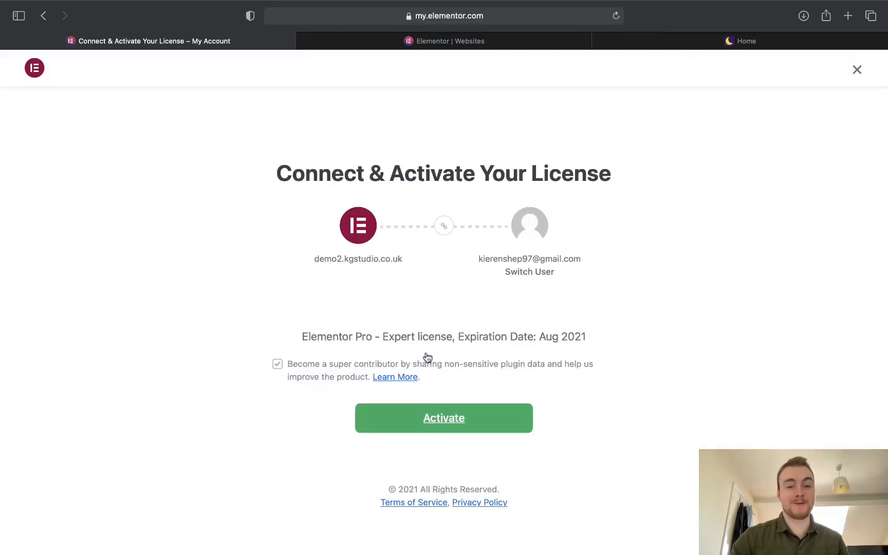
click(454, 419)
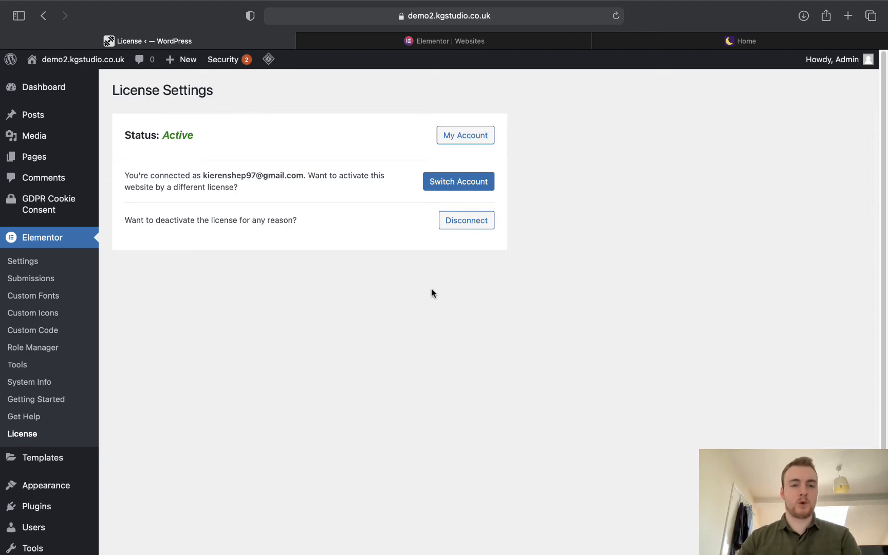
mouse_move(29, 216)
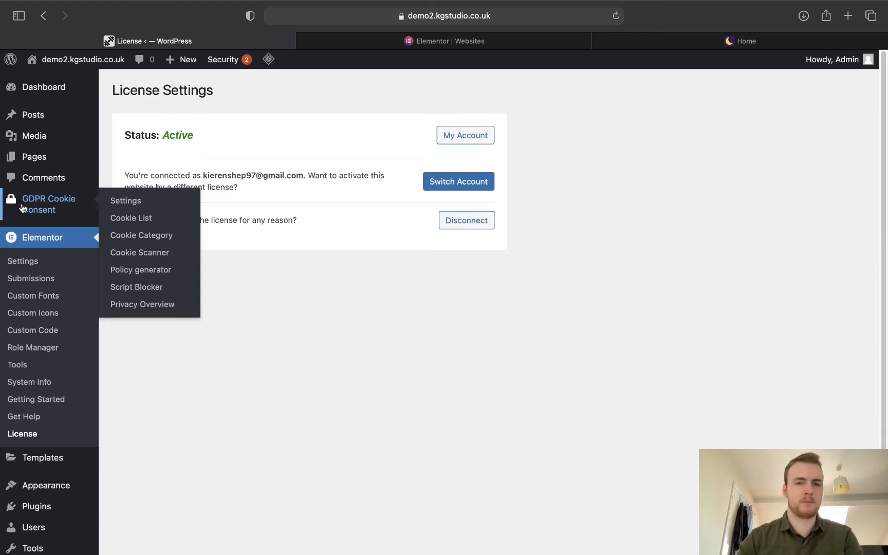
Add a new page titled 'Home' and open it in Elementor.
mouse_move(40, 170)
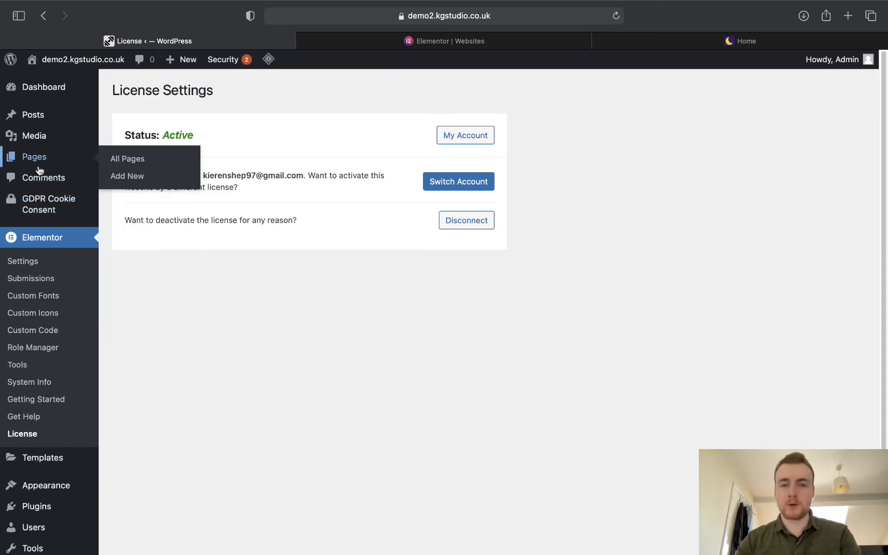
click(131, 176)
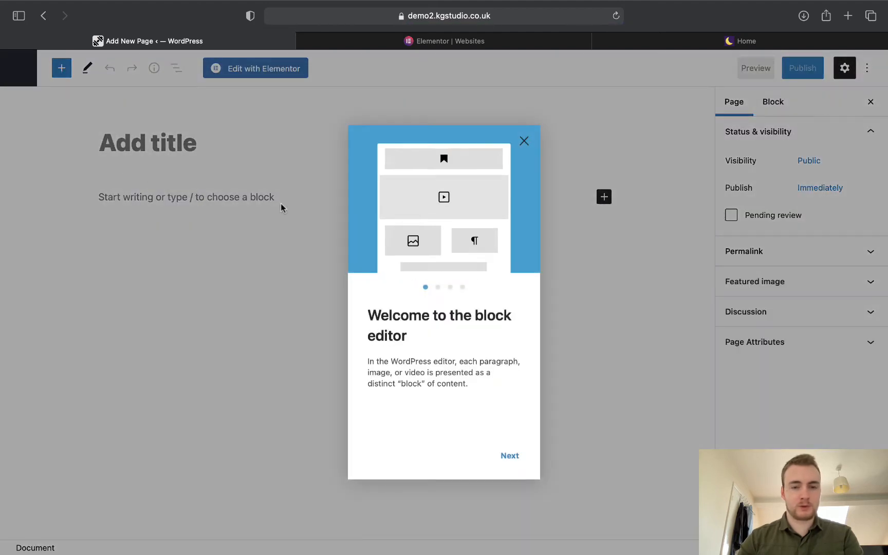
click(525, 141)
click(164, 144)
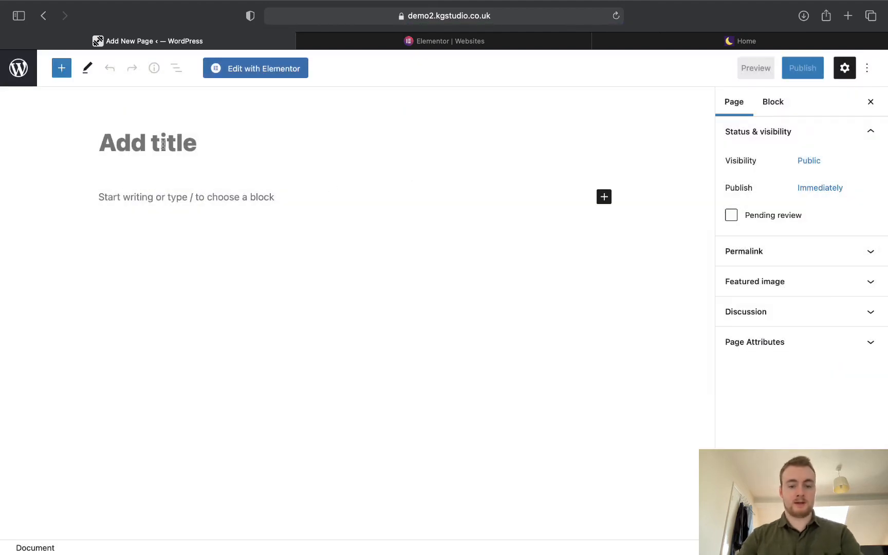
text(Home)
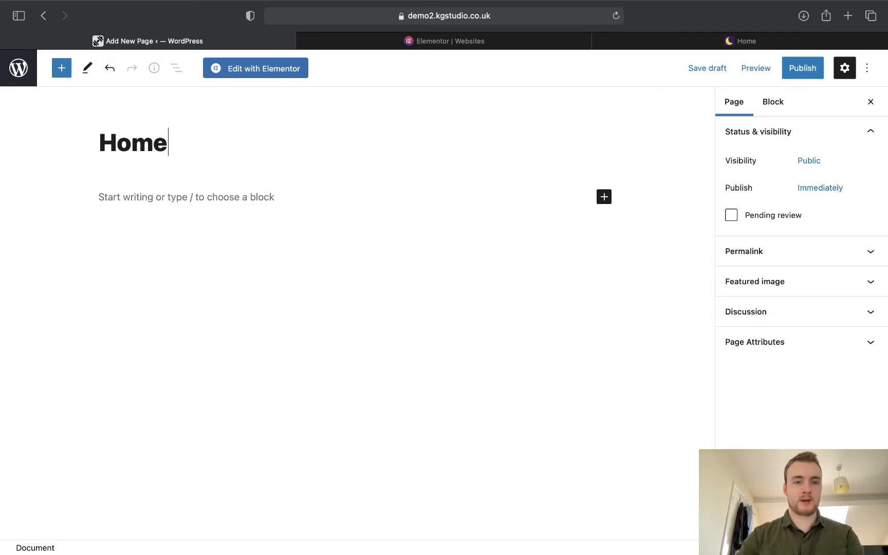
Open the Home page in Elementor.
click(266, 76)
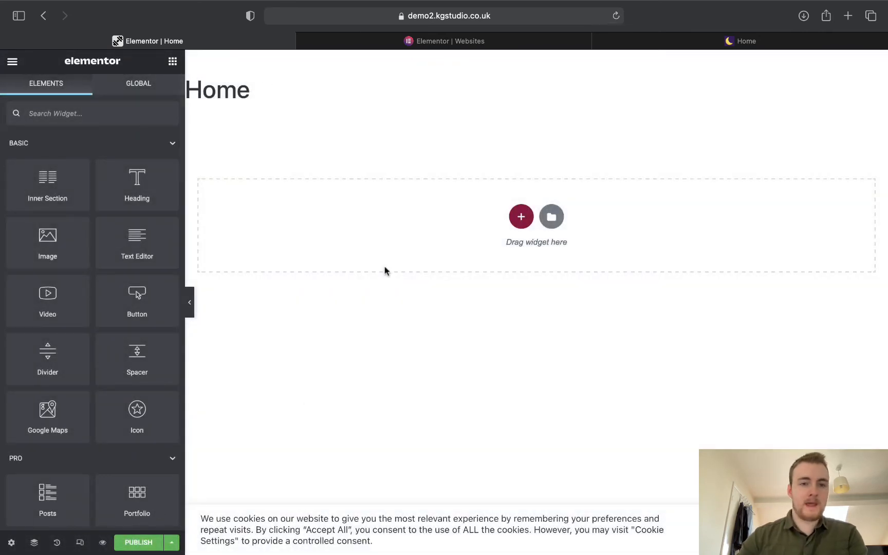
Select the Home heading text, then accept the cookie consent banner with Accept All.
drag(250, 96, 197, 87)
click(197, 87)
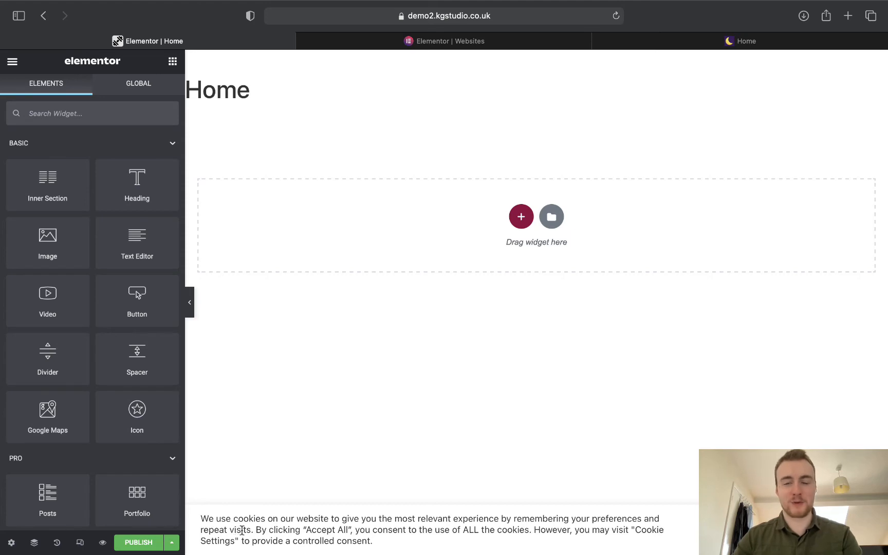
click(841, 530)
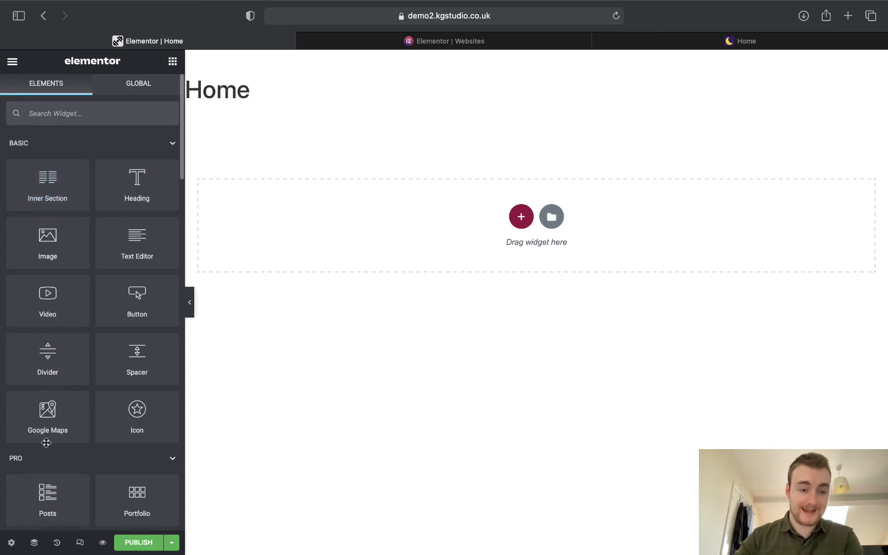
Set the Home page's Page Layout to Elementor Full Width.
click(12, 543)
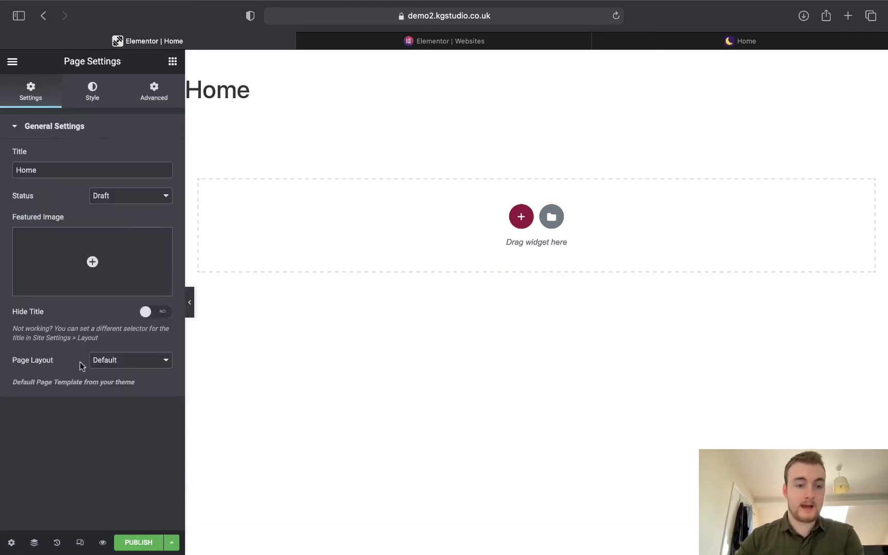
click(110, 364)
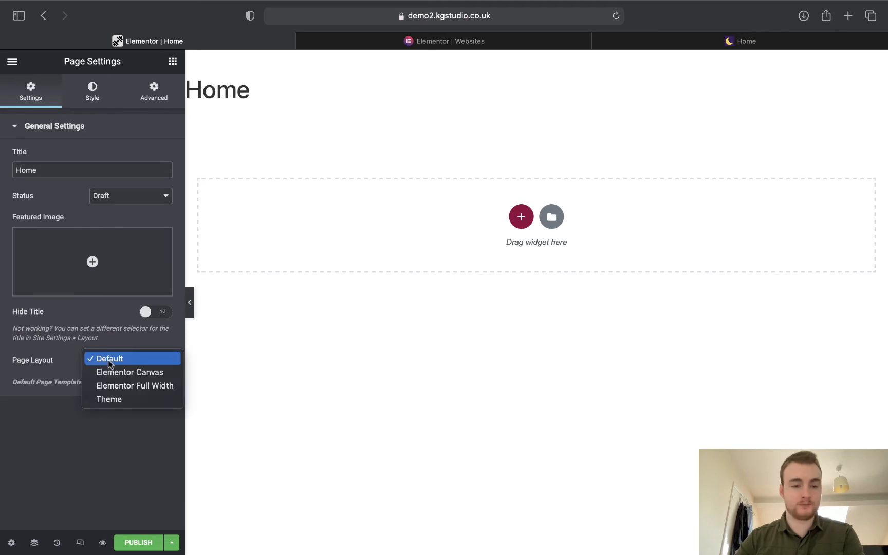
click(116, 386)
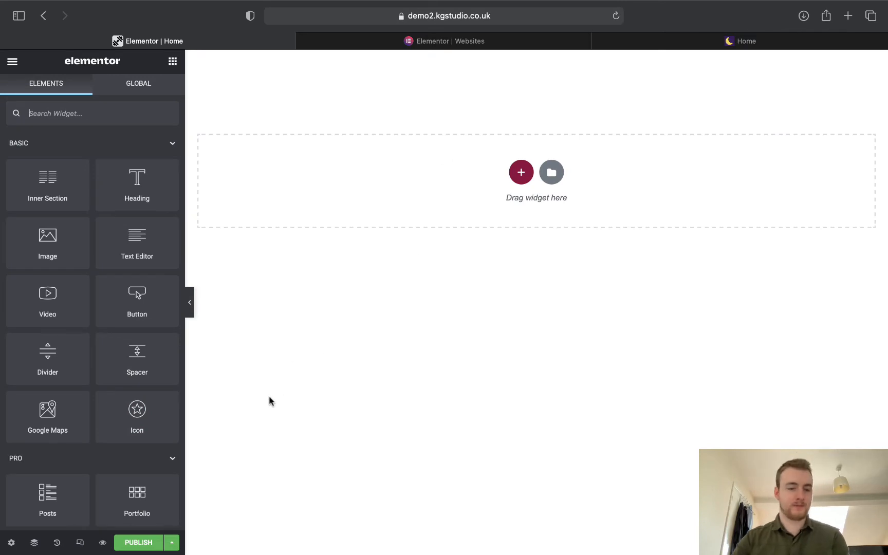
Save the page as a draft, then bring up the YT Fitness reference site tab.
click(171, 542)
click(126, 490)
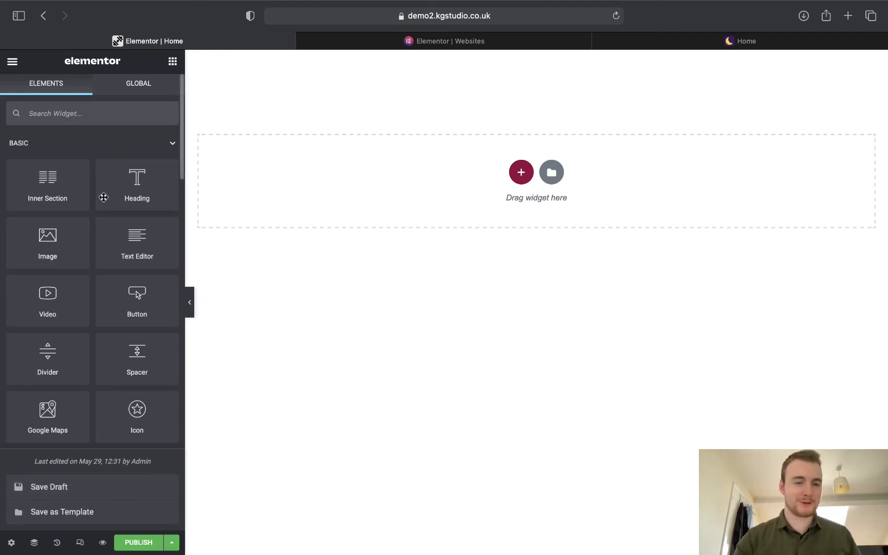
click(356, 255)
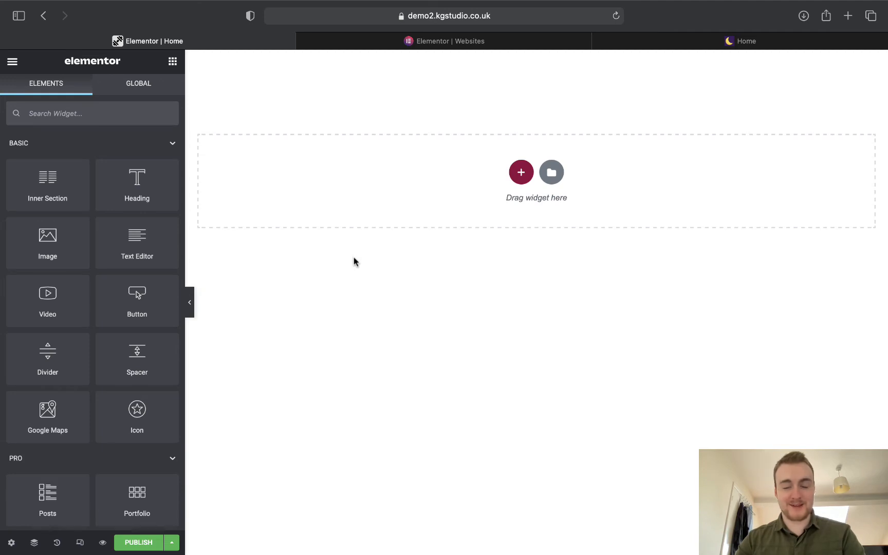
click(676, 35)
drag(684, 41, 425, 48)
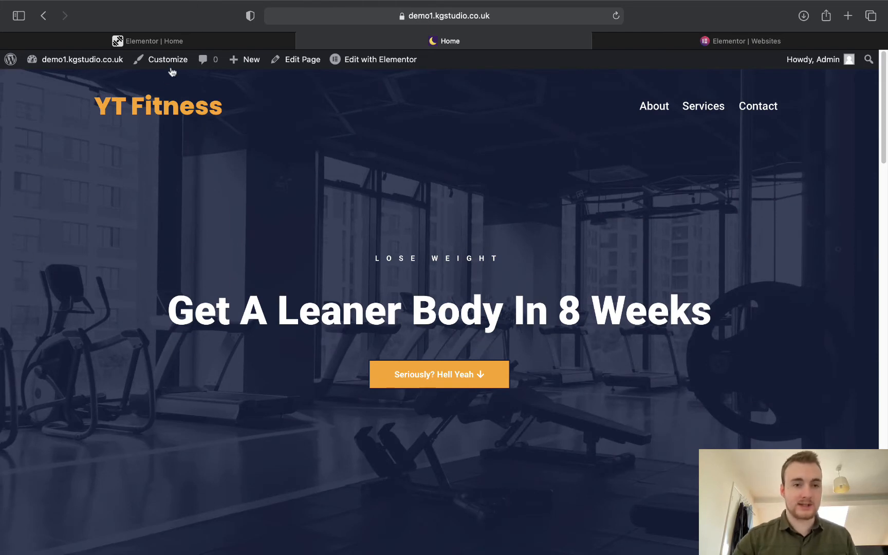
Return to the Elementor editor and open the template library from the empty section.
click(174, 43)
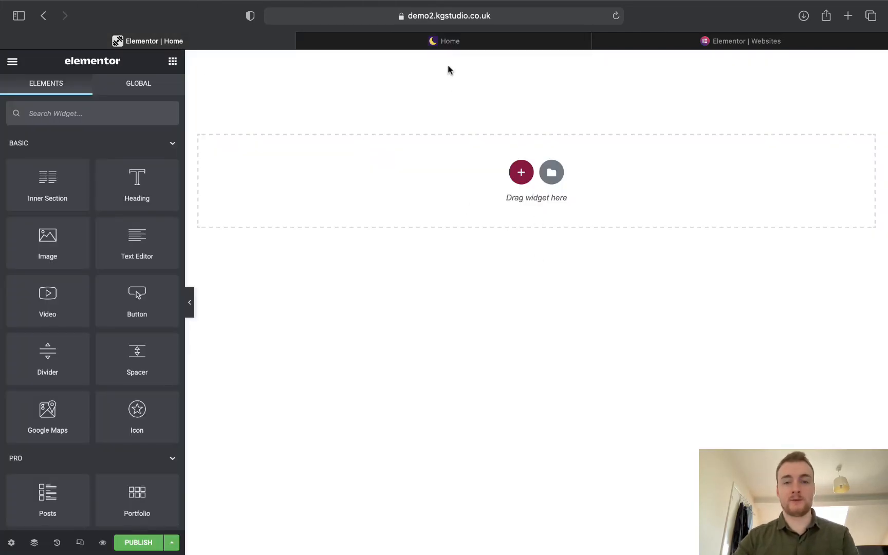
click(449, 41)
click(164, 43)
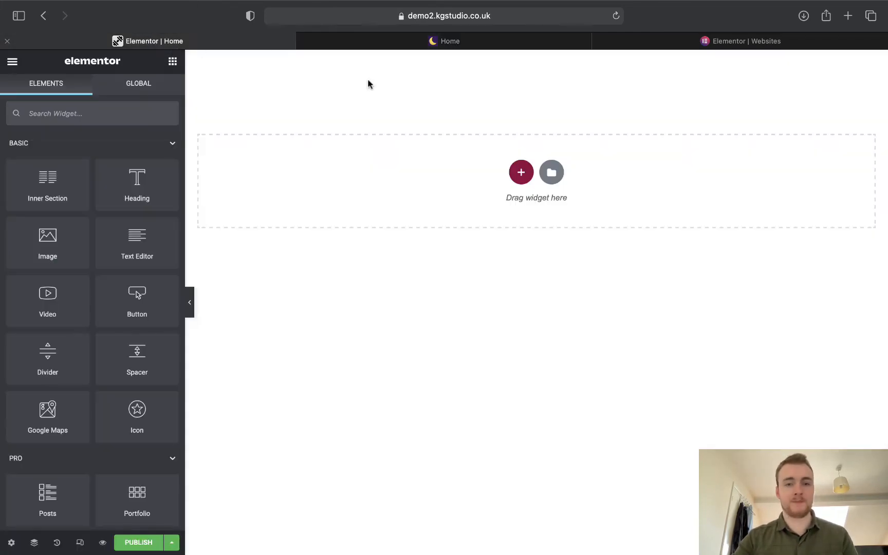
click(552, 175)
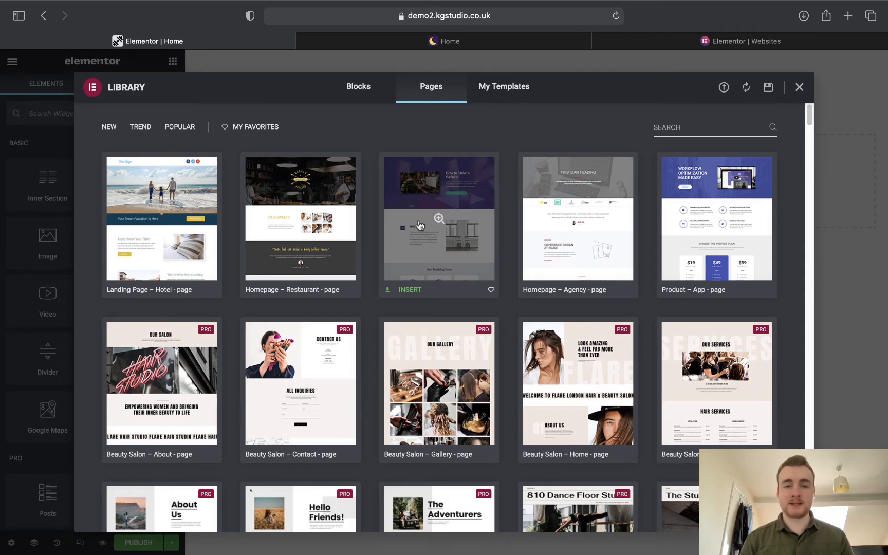
Filter library Blocks to the Hero category and insert the fern '17 travel inventions we need right now' block.
click(355, 100)
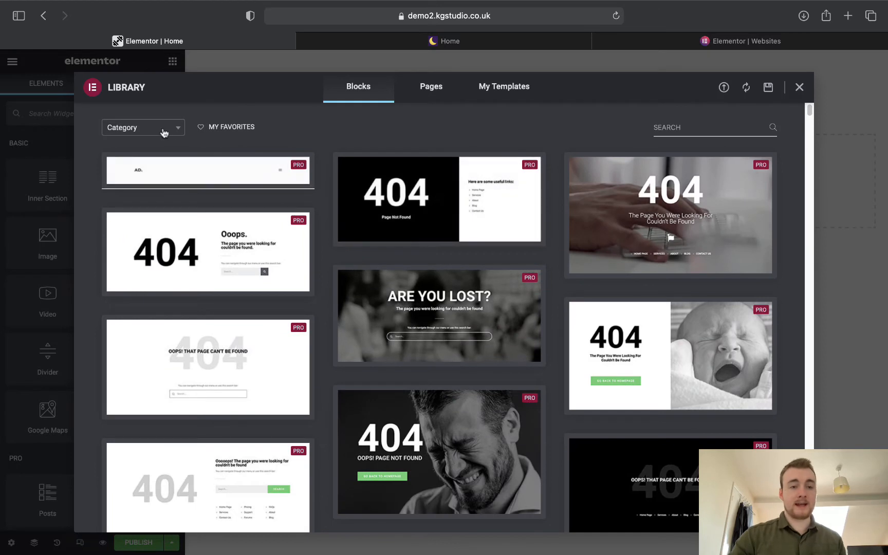
click(162, 132)
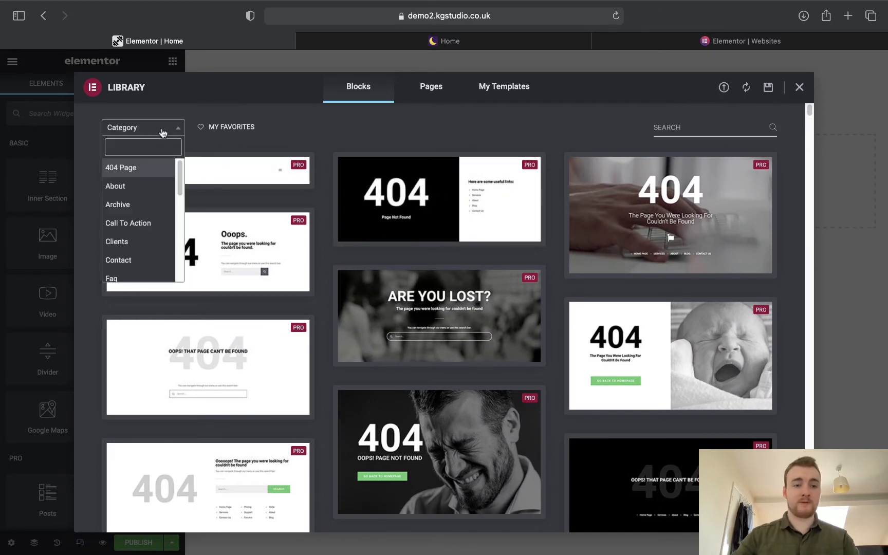
text(hero)
key(Return)
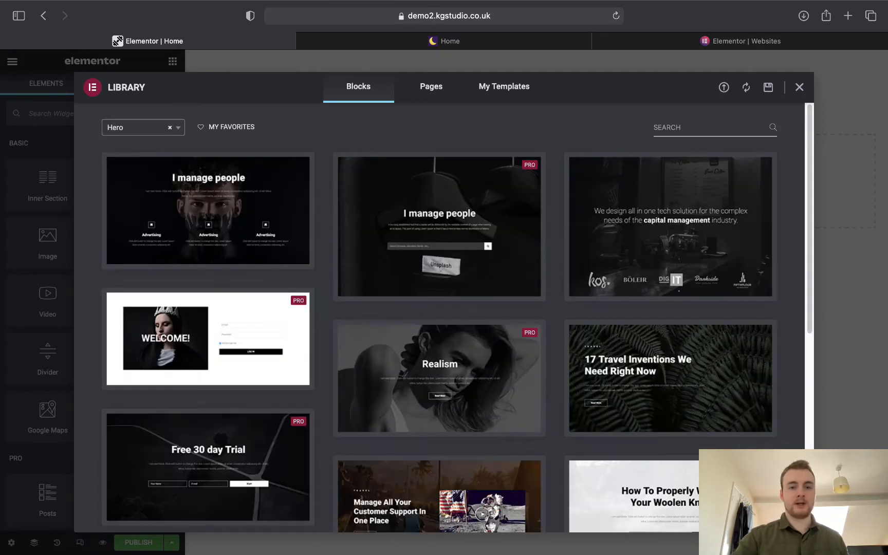
scroll(572, 300, down, 1)
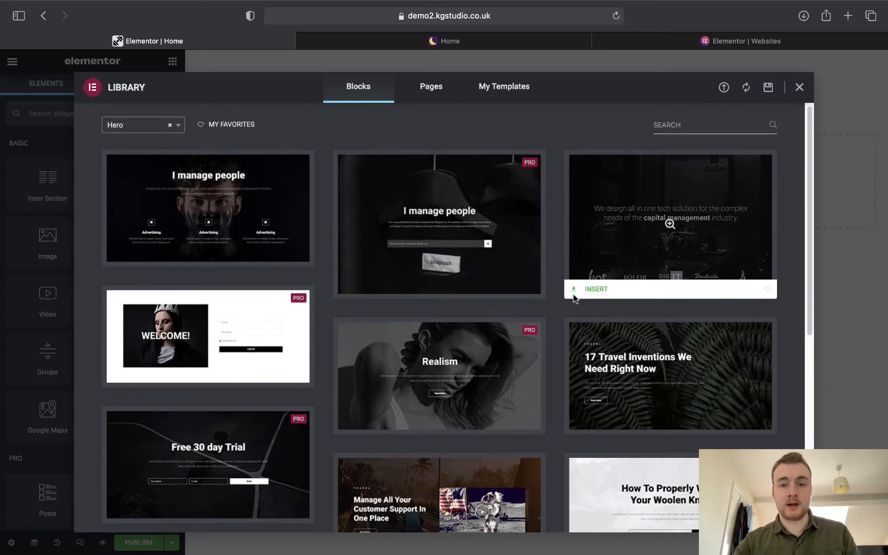
click(468, 46)
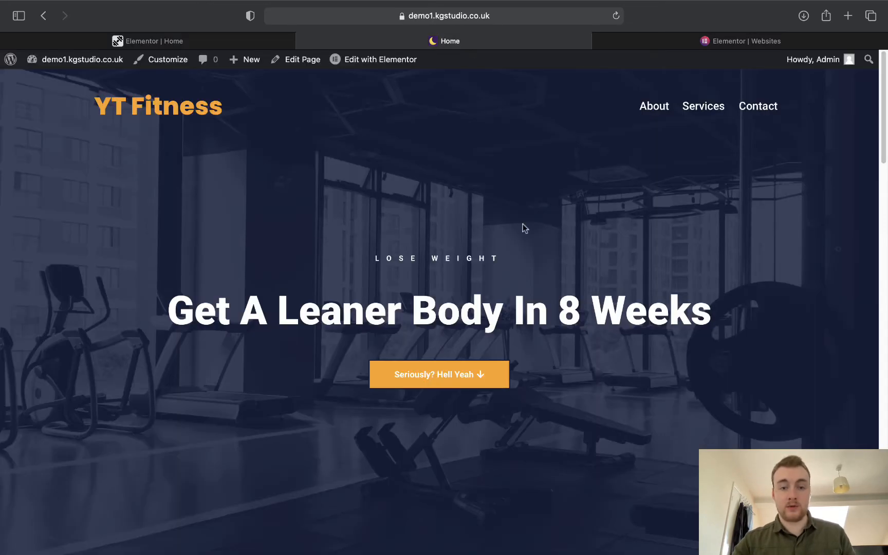
click(177, 41)
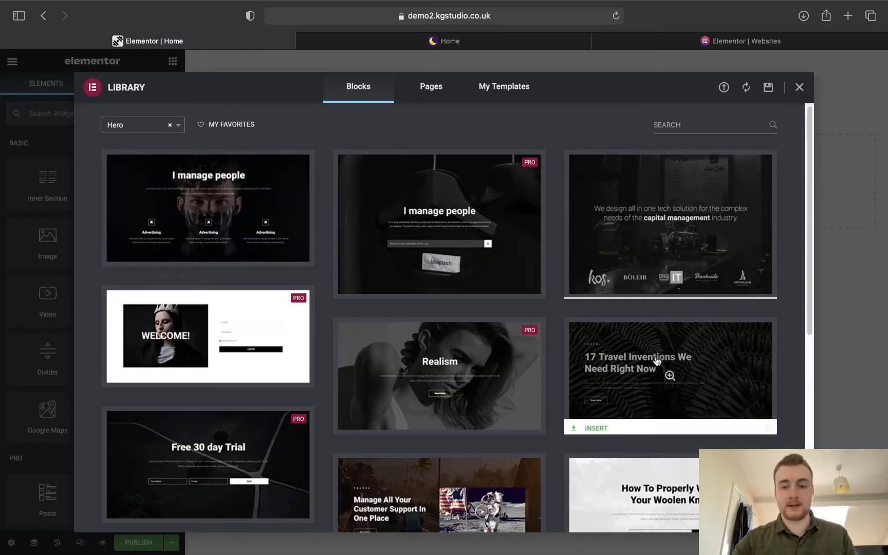
click(606, 425)
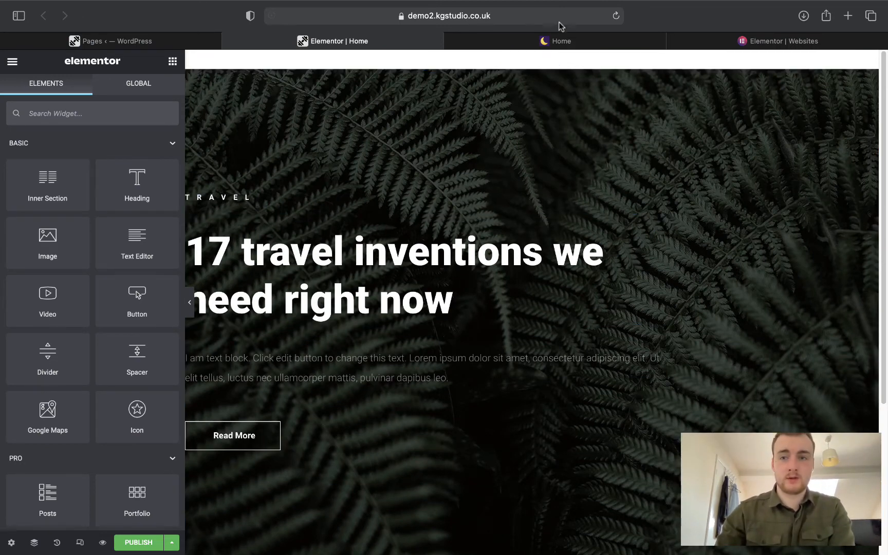
click(567, 41)
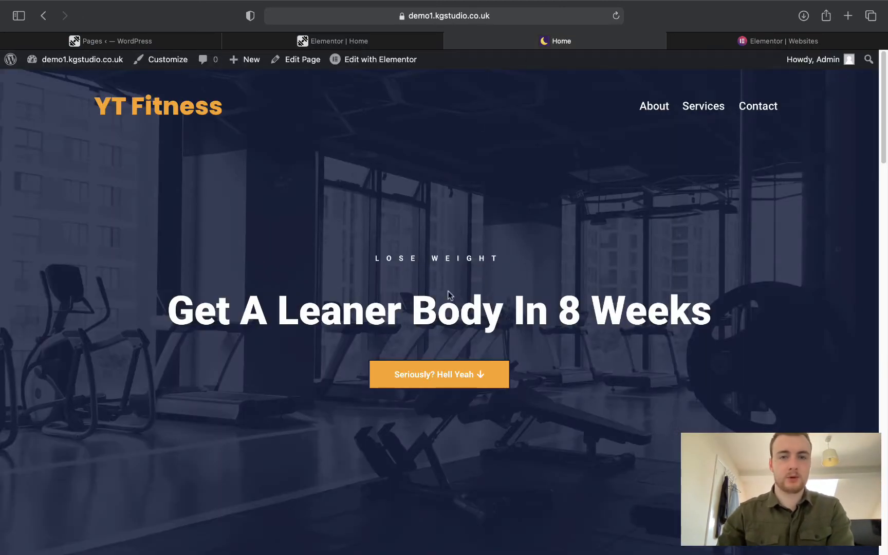
click(367, 34)
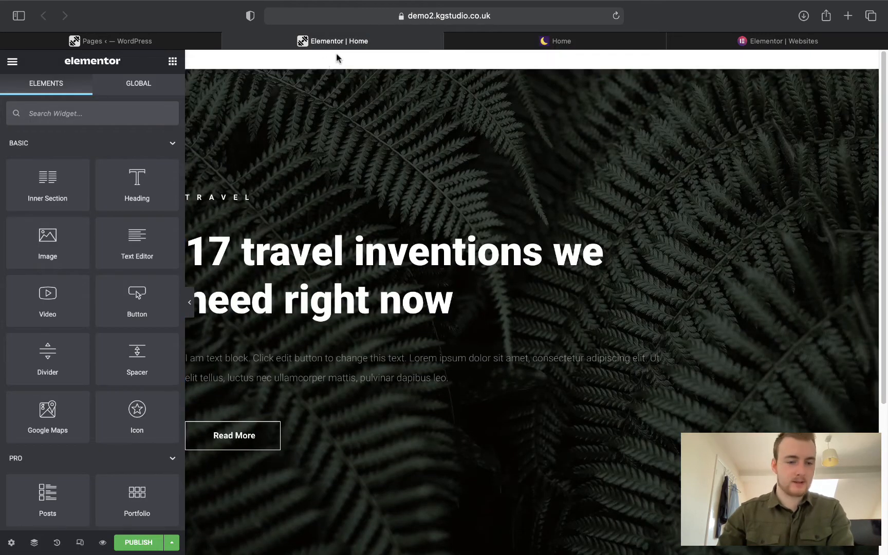
click(11, 544)
click(107, 362)
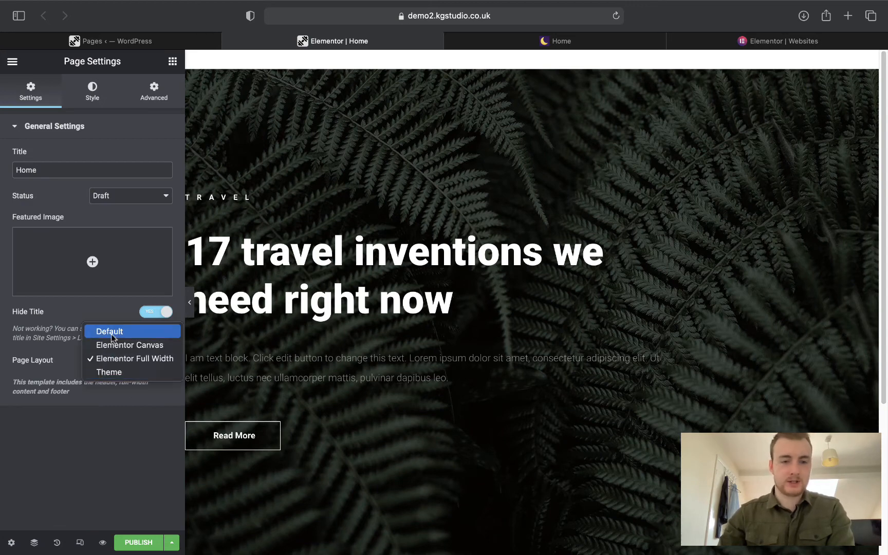
click(159, 413)
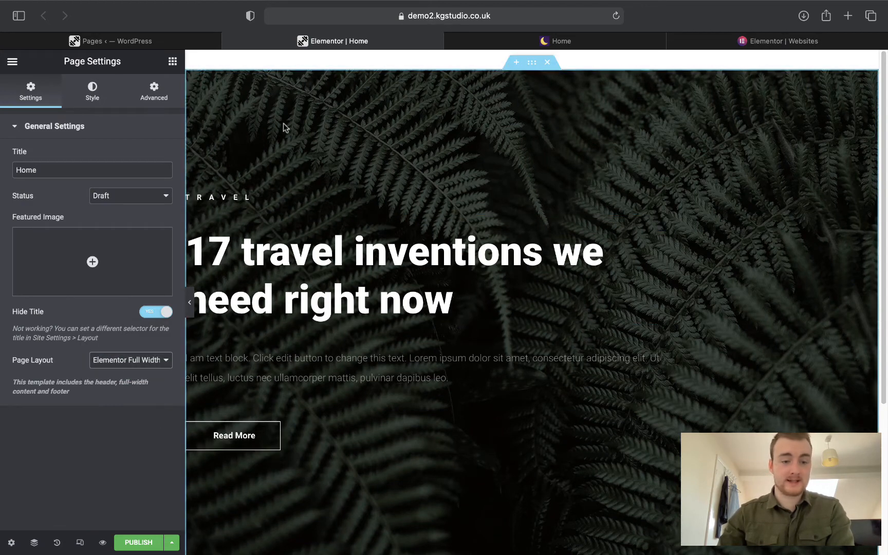
click(174, 545)
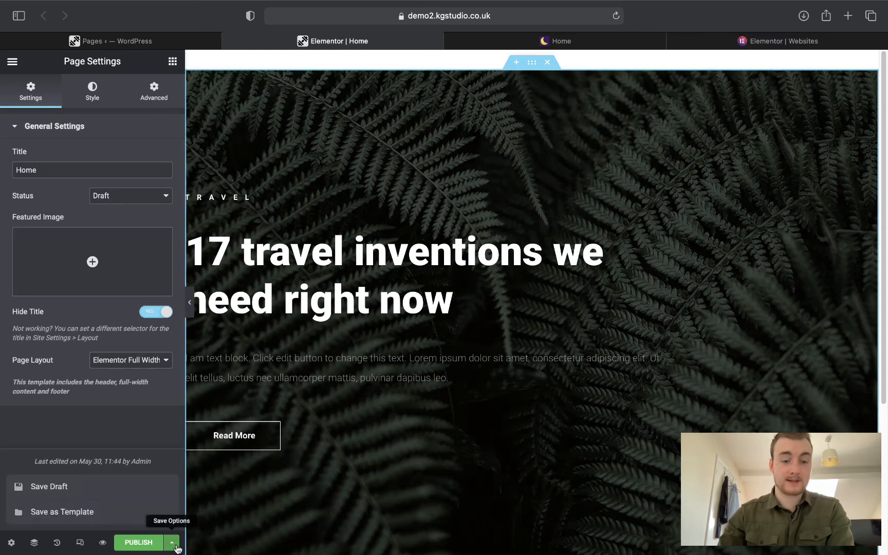
click(131, 494)
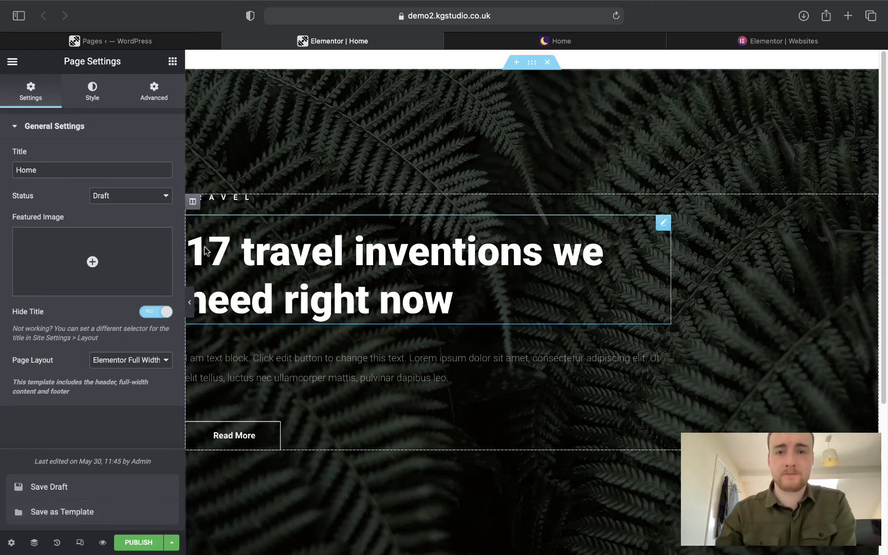
click(527, 43)
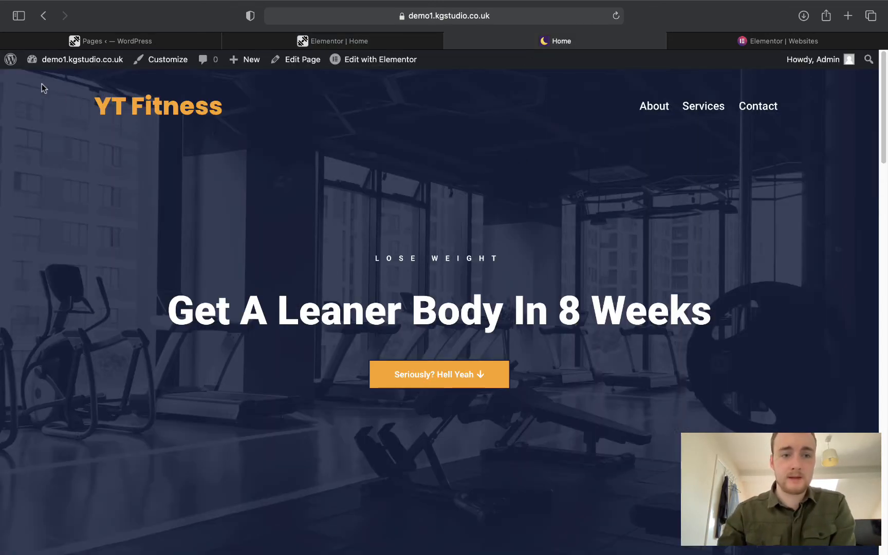
drag(729, 109, 657, 87)
click(727, 169)
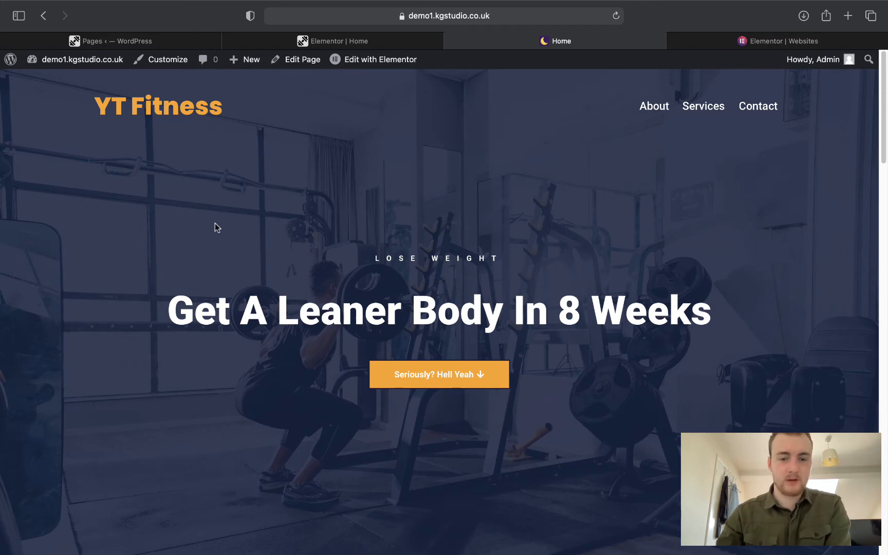
scroll(216, 224, down, 10)
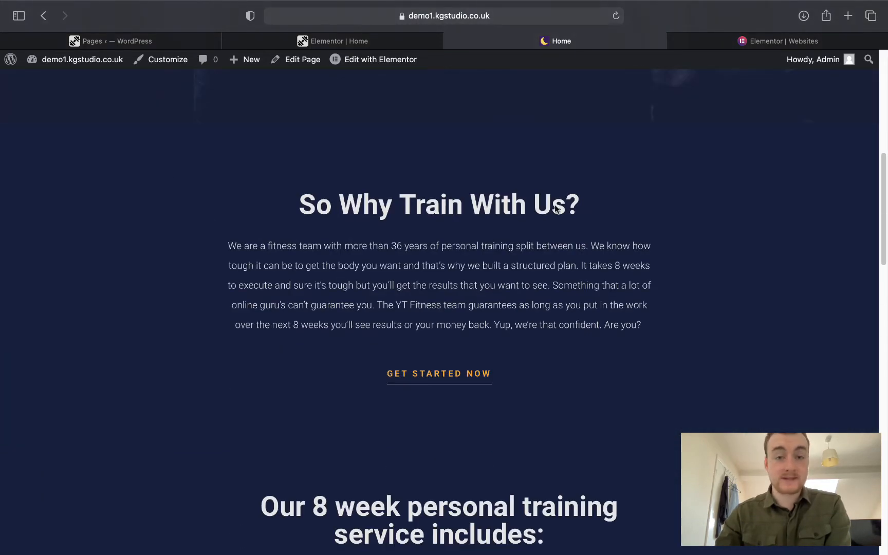
scroll(825, 358, down, 6)
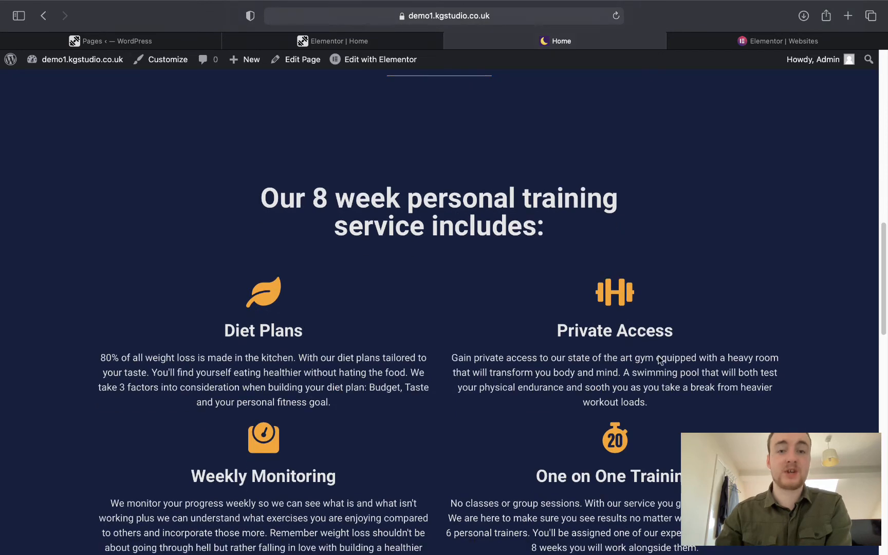
scroll(303, 280, down, 5)
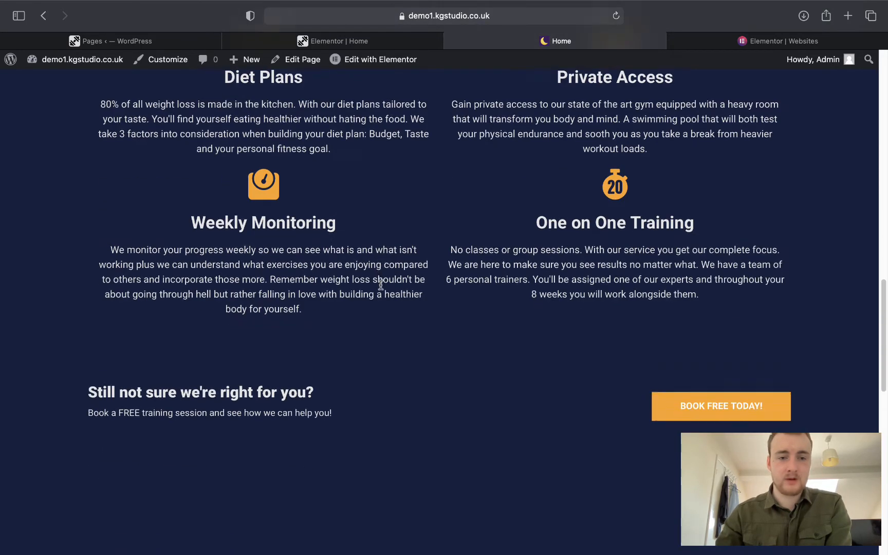
scroll(381, 284, down, 2)
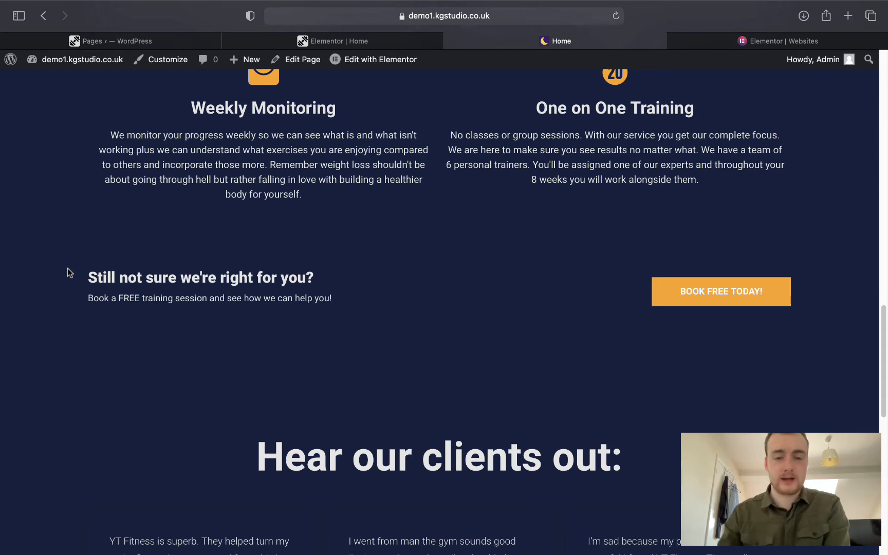
scroll(137, 266, down, 1)
scroll(137, 267, down, 5)
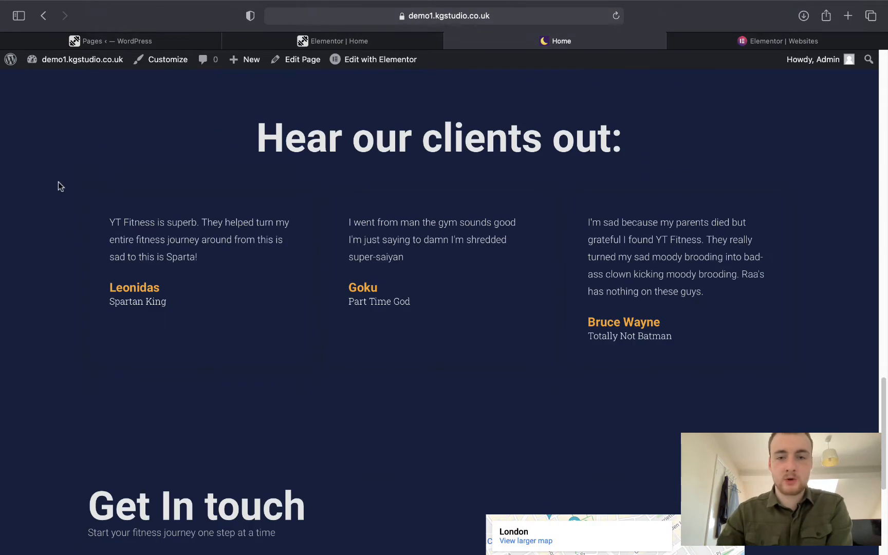
scroll(801, 380, down, 5)
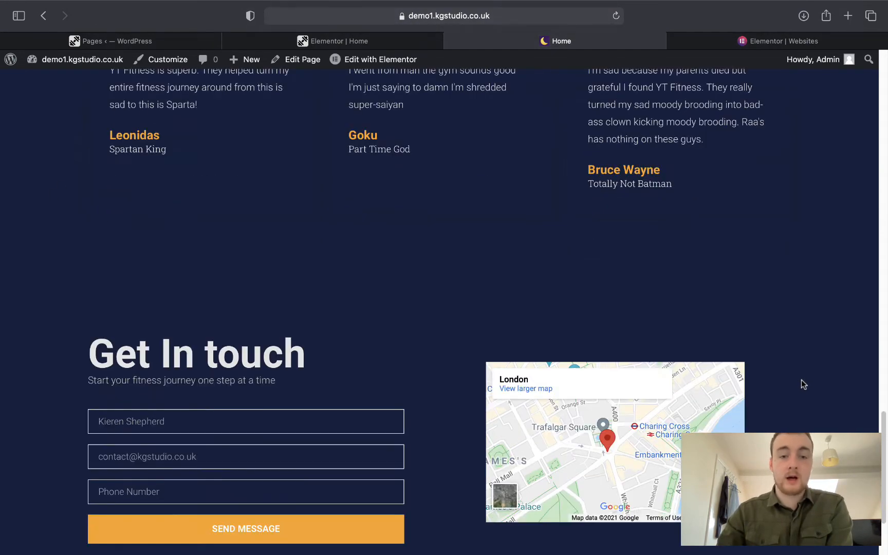
scroll(830, 330, down, 1)
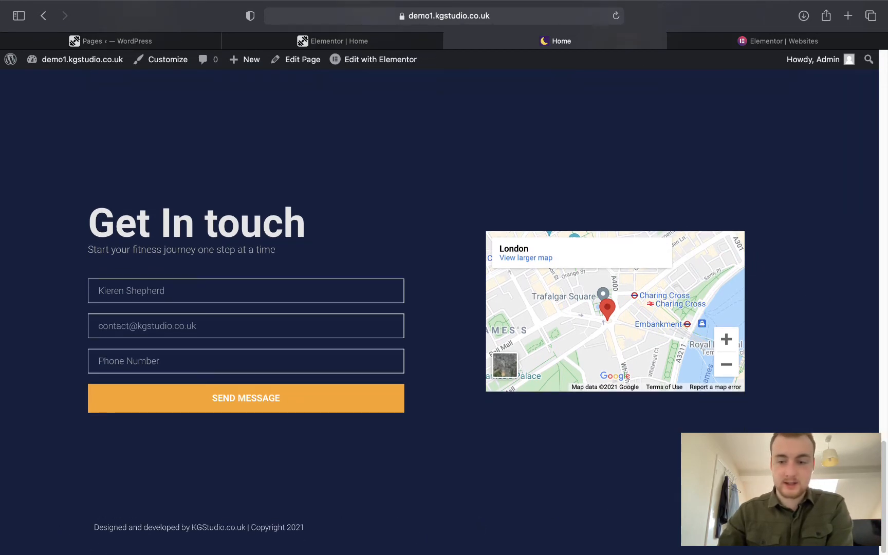
scroll(780, 405, up, 15)
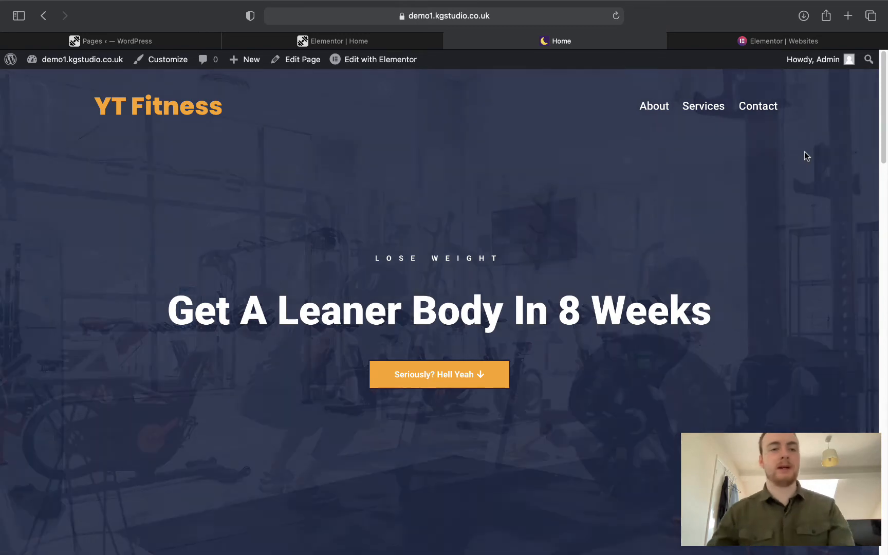
Move the Privacy Policy and Sample Page pages to the trash.
click(353, 40)
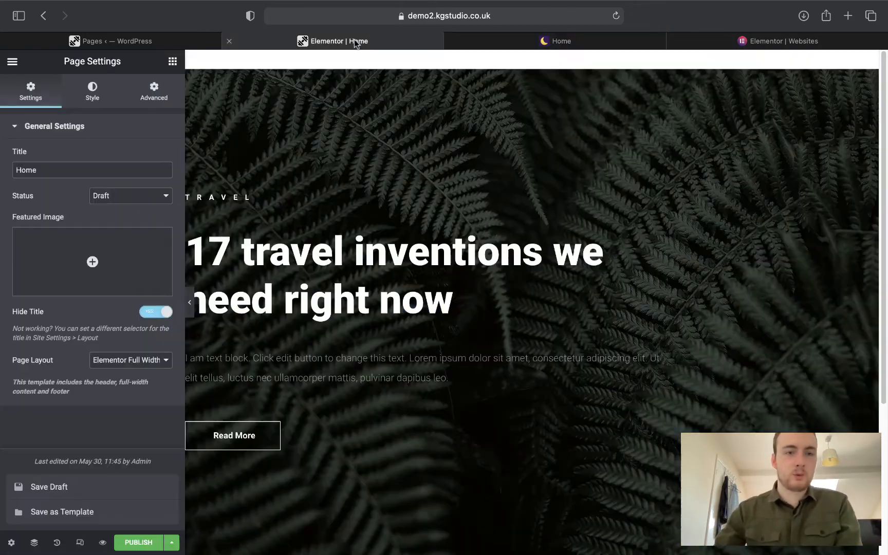
click(129, 44)
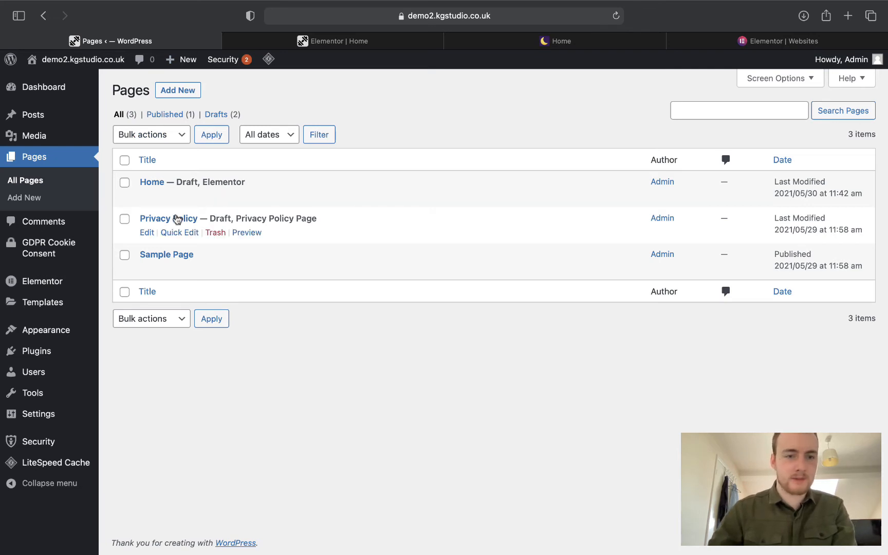
click(124, 219)
click(124, 256)
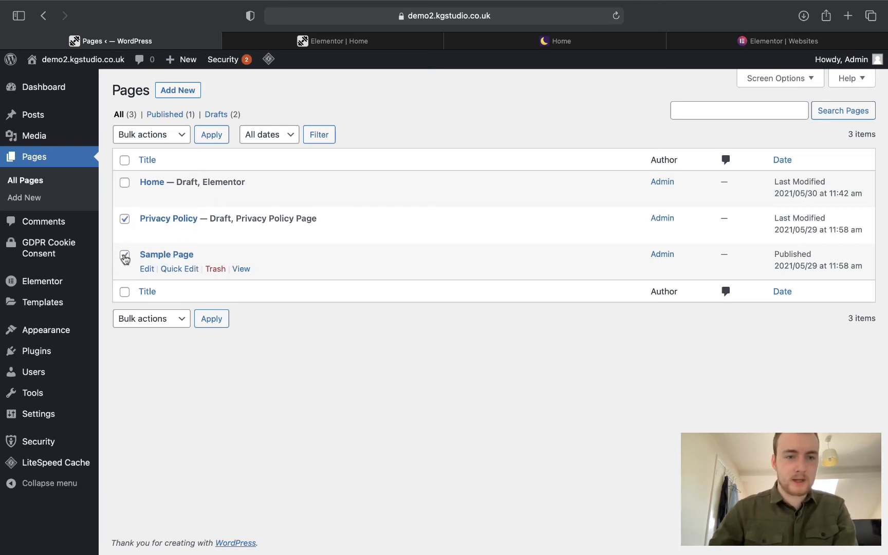
click(148, 136)
click(184, 146)
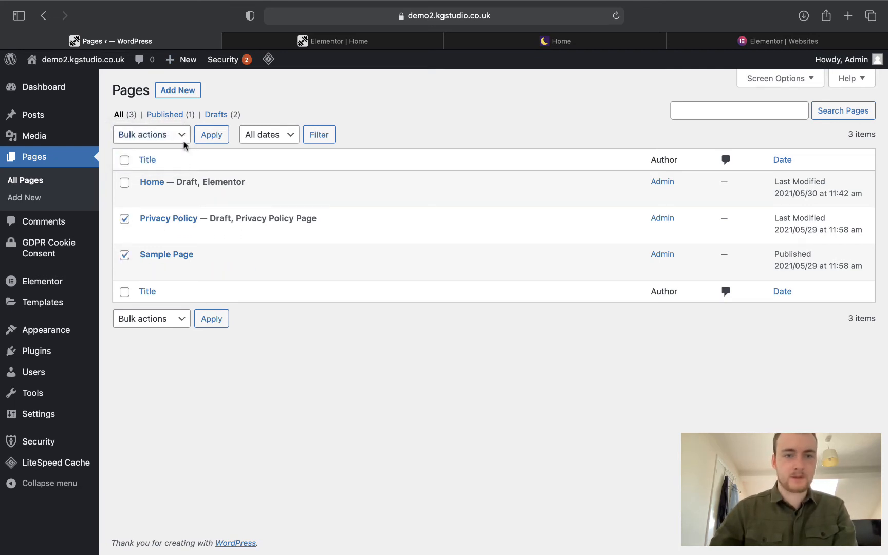
click(211, 135)
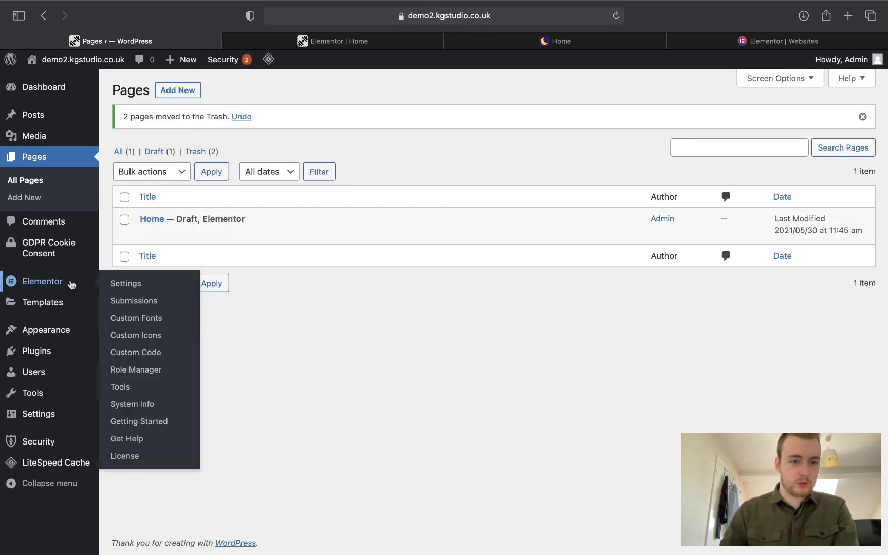
Start a new saved template of type Header and begin entering its name.
mouse_move(59, 302)
click(108, 305)
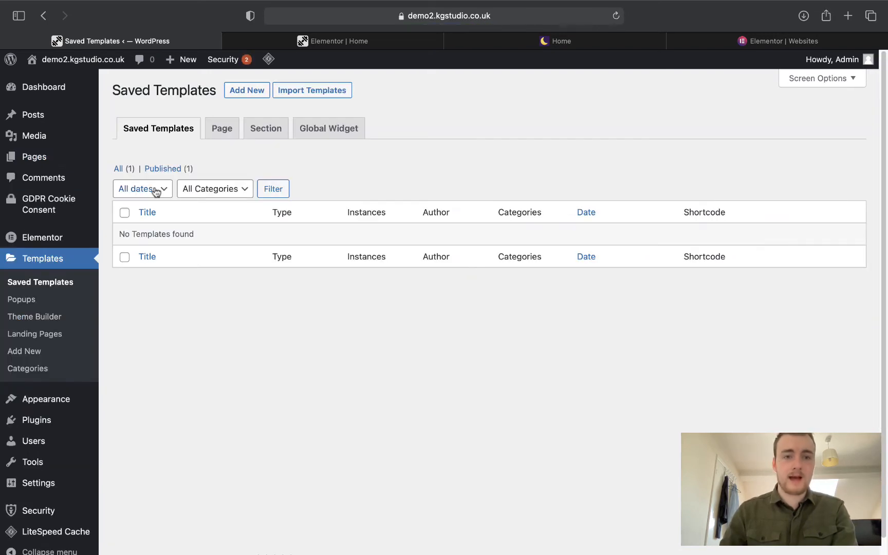
click(239, 92)
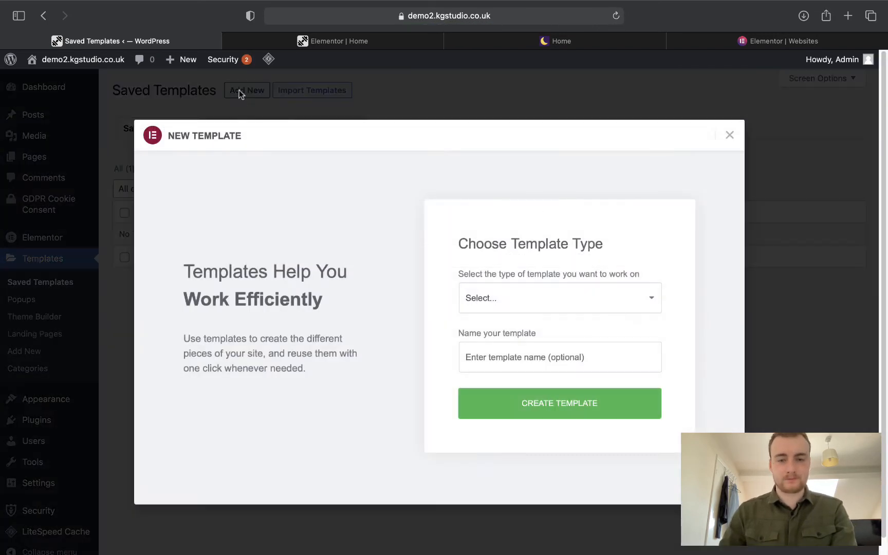
click(545, 291)
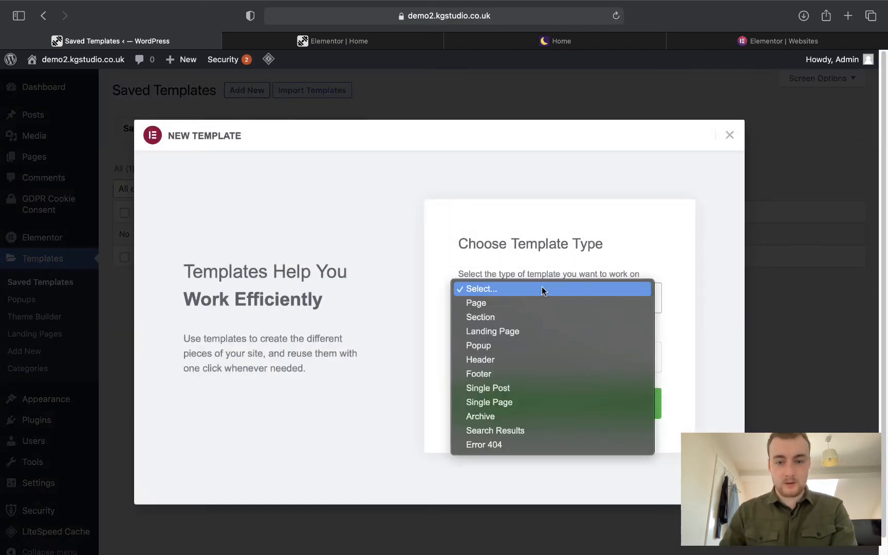
click(526, 362)
click(529, 349)
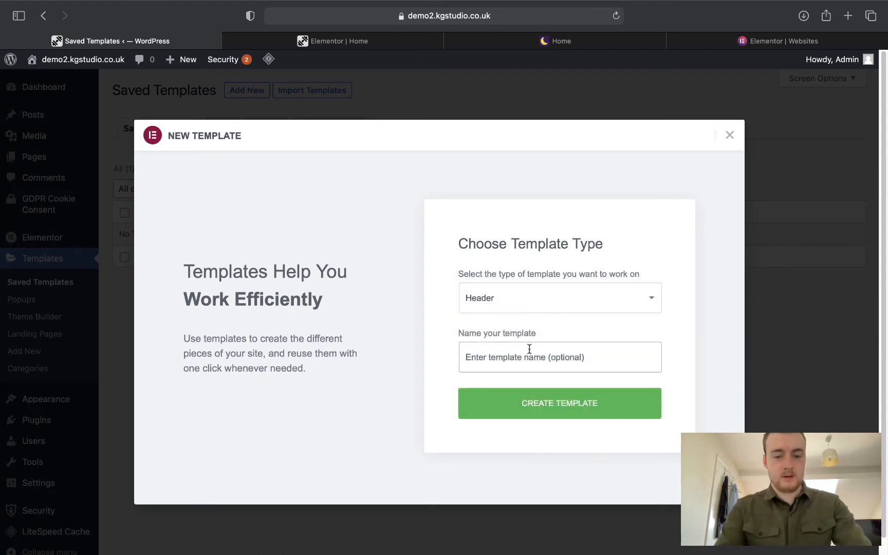
text(HEAD)
key(BackSpace)
key(BackSpace)
key(BackSpace)
key(BackSpace)
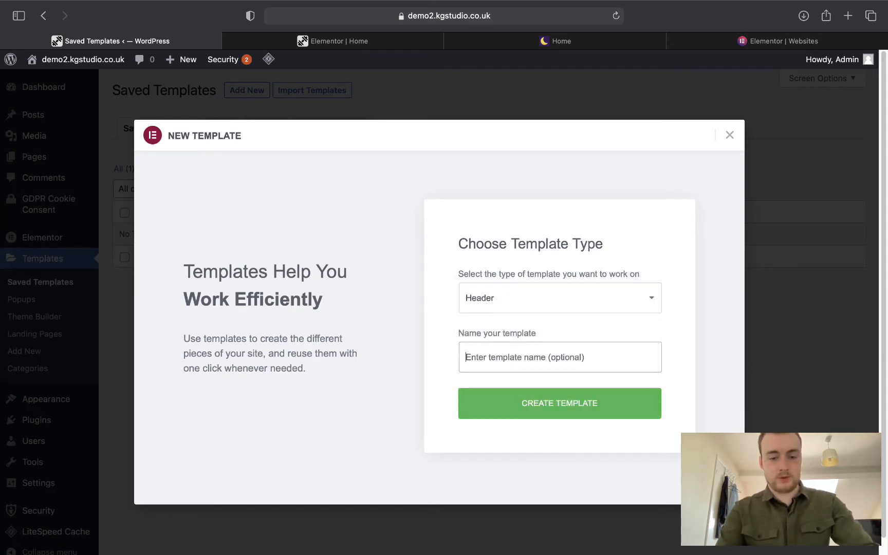
Name the template 'Header', create it, and close the block library.
text(Header)
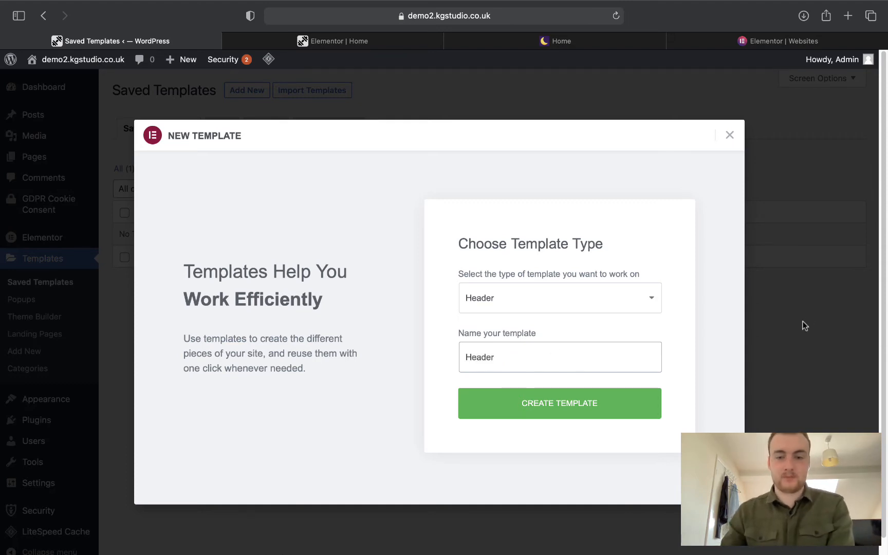
click(640, 399)
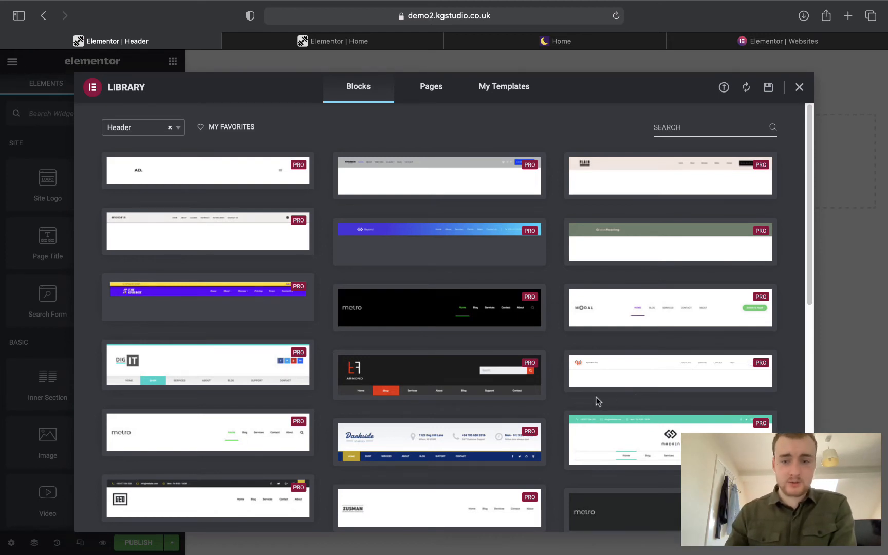
scroll(594, 399, down, 15)
scroll(594, 396, up, 15)
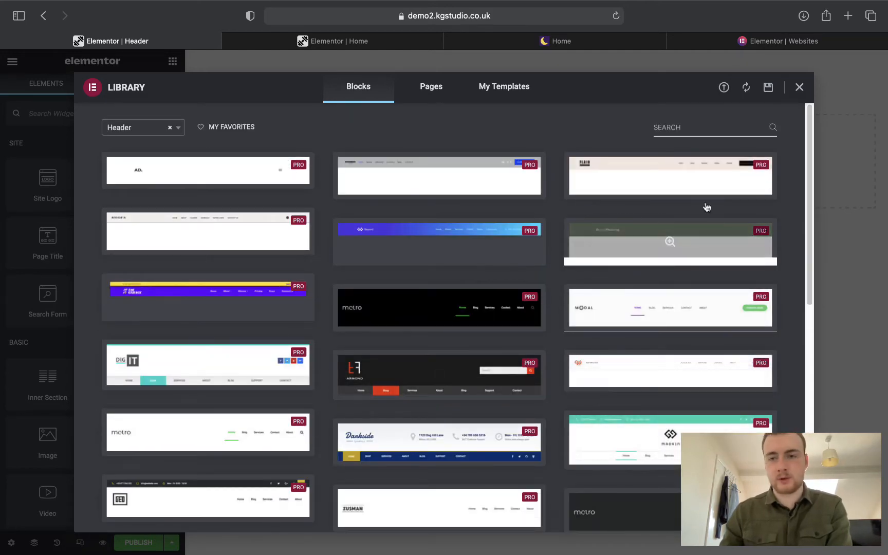
click(800, 87)
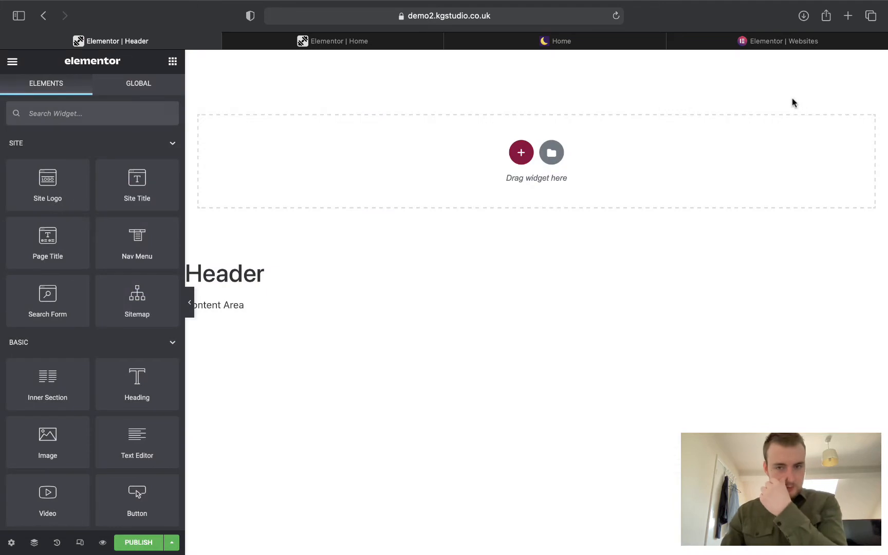
Compare the blank header with the live YT Fitness site's logo text.
click(488, 41)
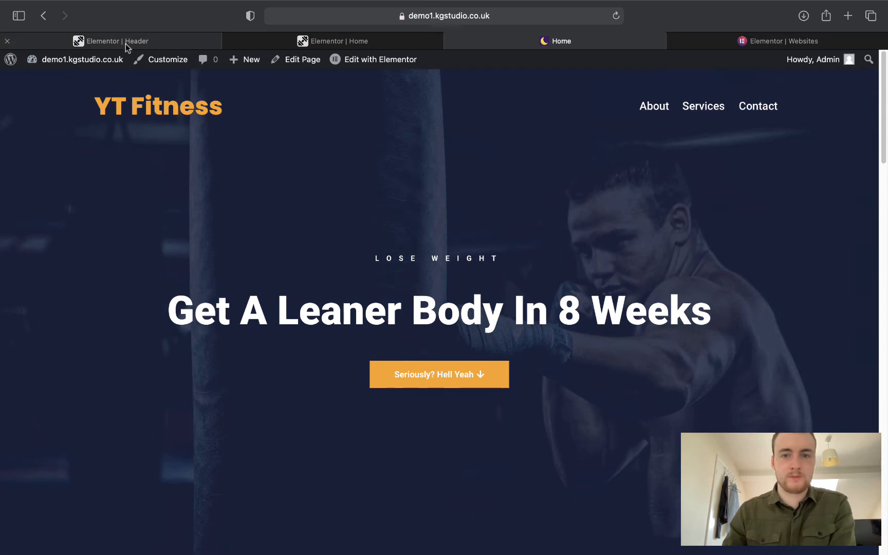
click(127, 43)
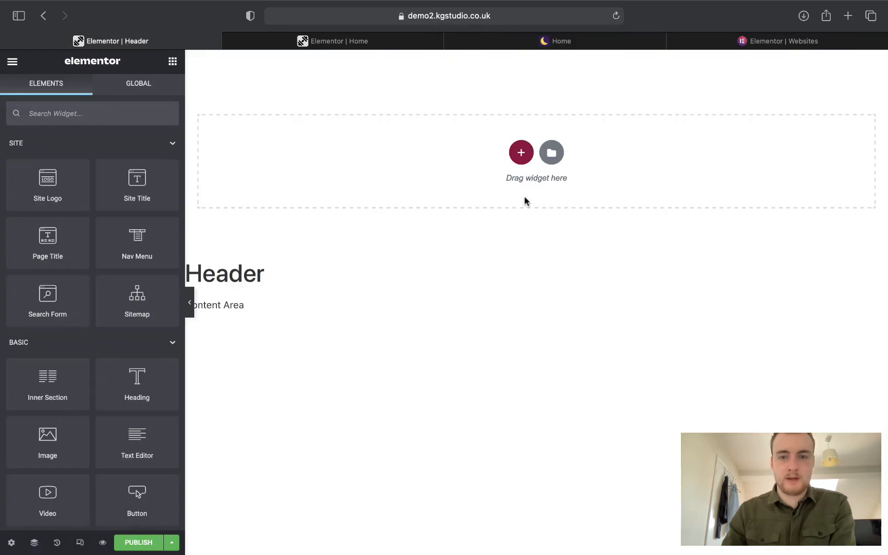
click(520, 151)
click(521, 42)
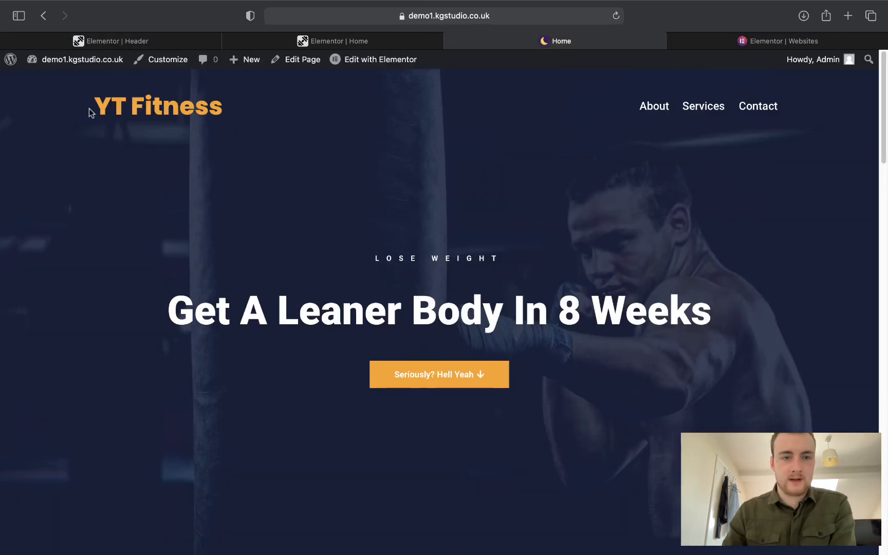
drag(93, 92, 270, 103)
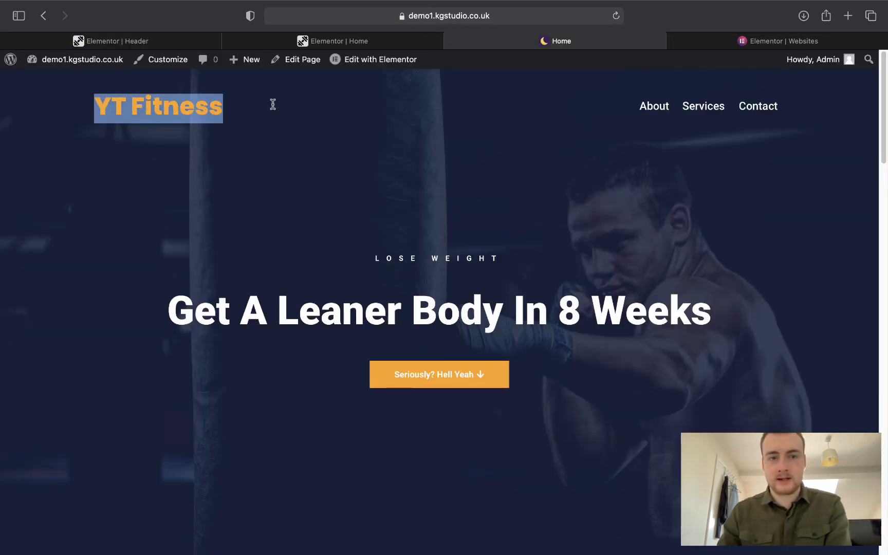
click(271, 104)
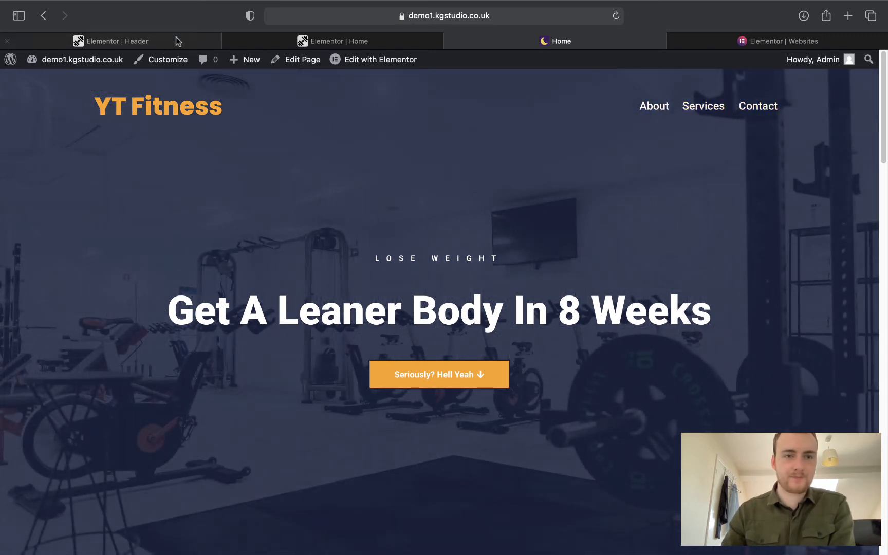
Add a four-column section to the header with a Heading widget in its first column.
click(177, 40)
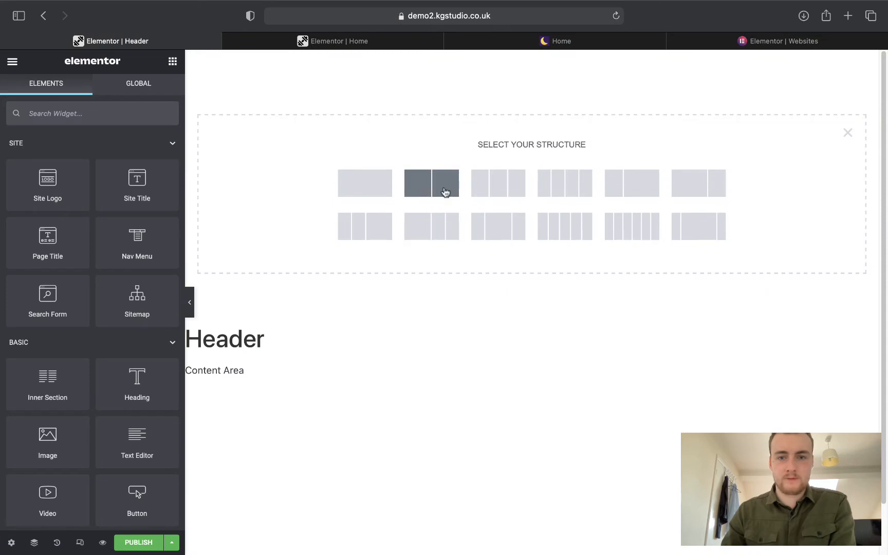
click(541, 185)
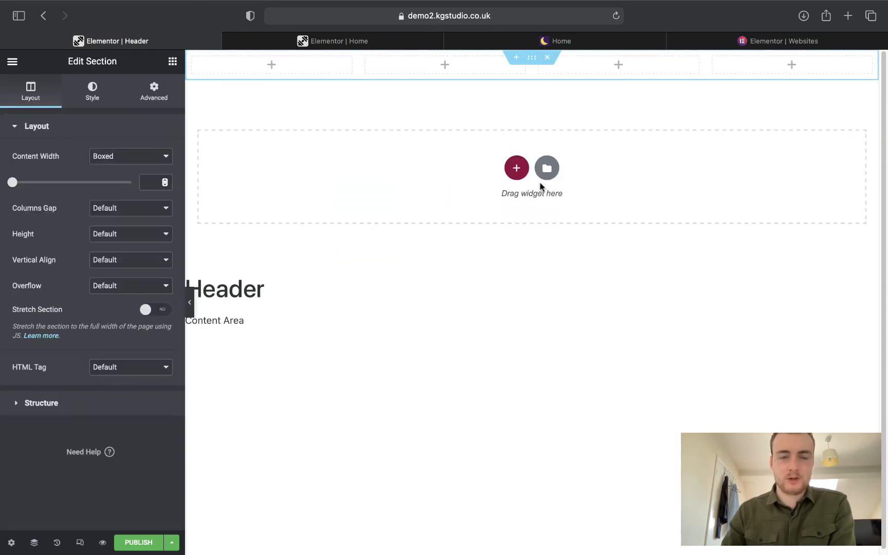
click(171, 60)
drag(119, 390, 240, 68)
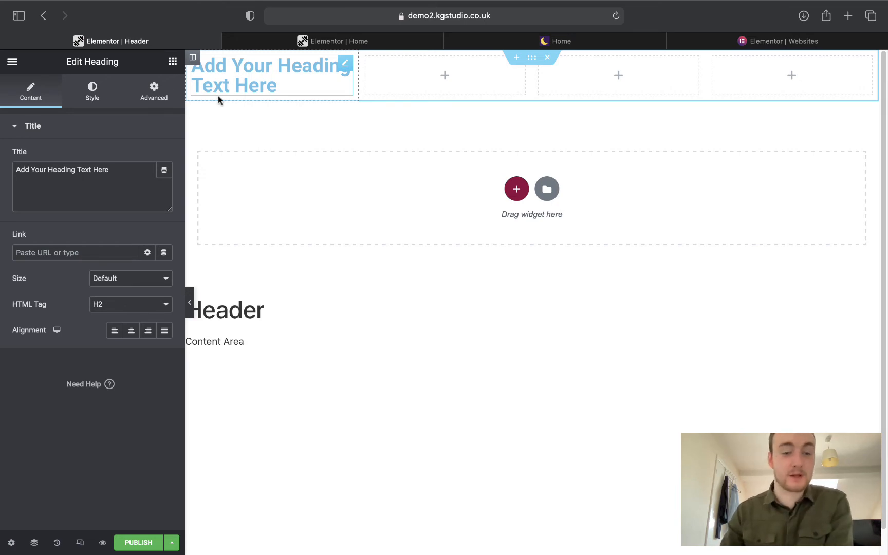
Replace the heading's title text with 'YT Fitness'.
click(172, 542)
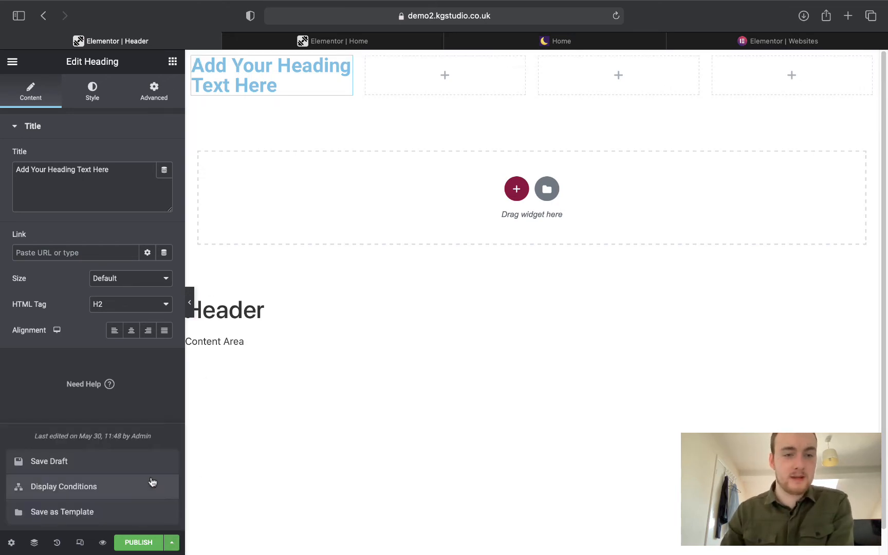
click(109, 175)
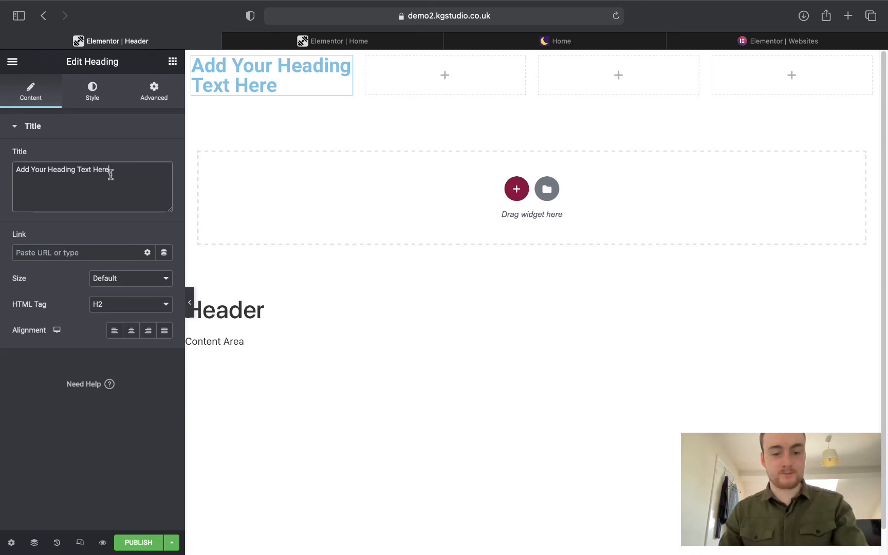
key(super+a)
text(YT )
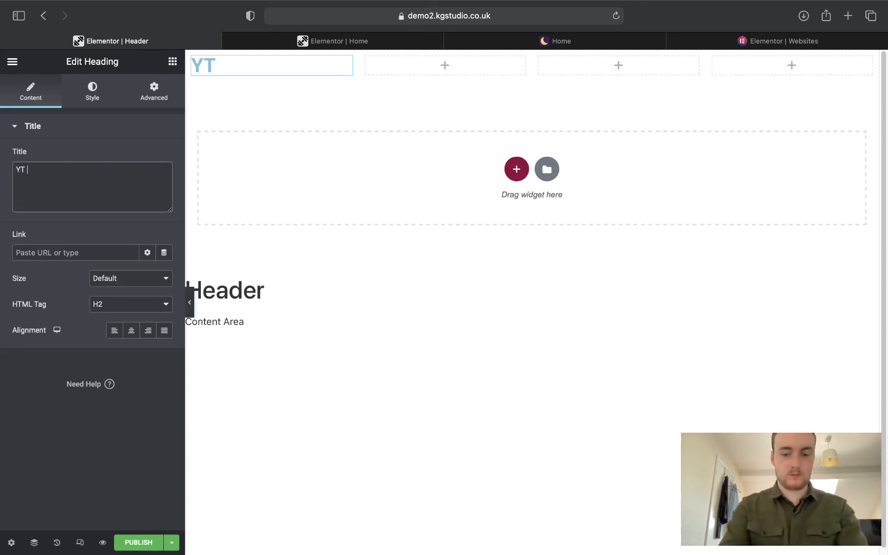
text(Fitness)
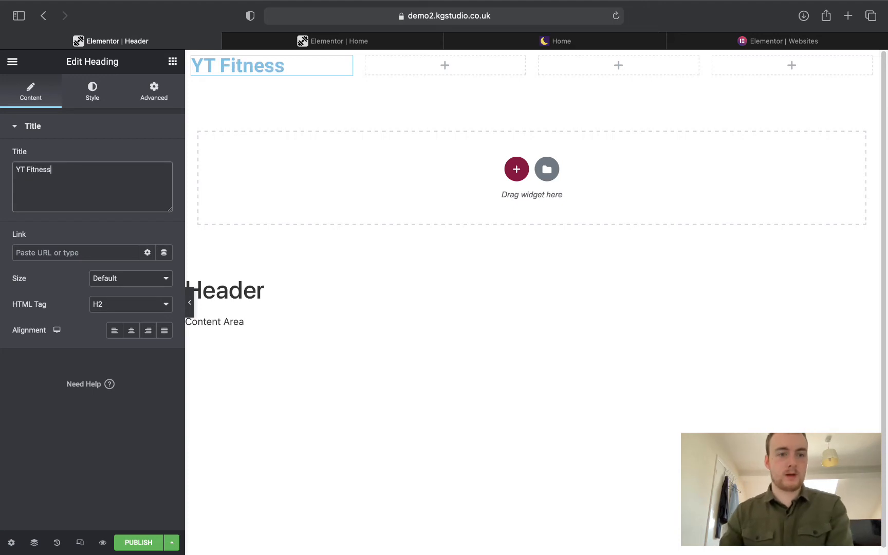
Set the heading's typography font family to Poppins.
click(87, 105)
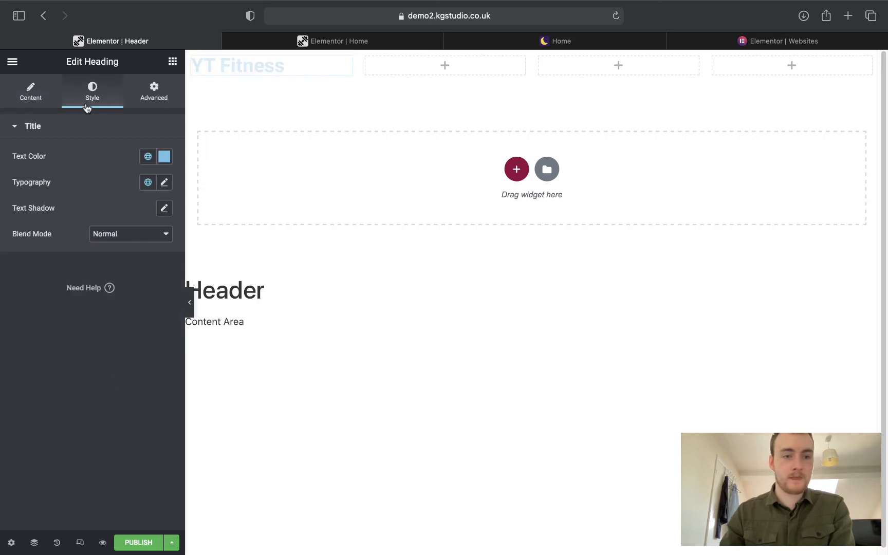
click(164, 183)
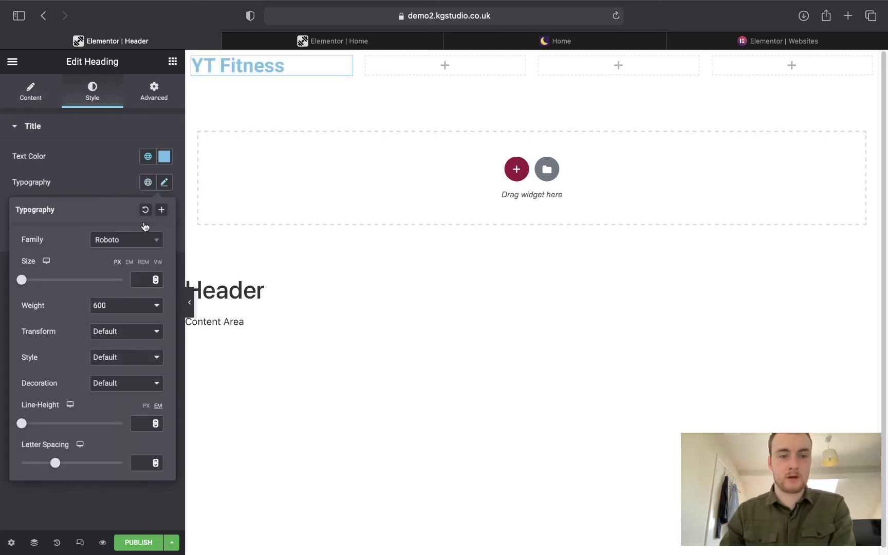
click(132, 247)
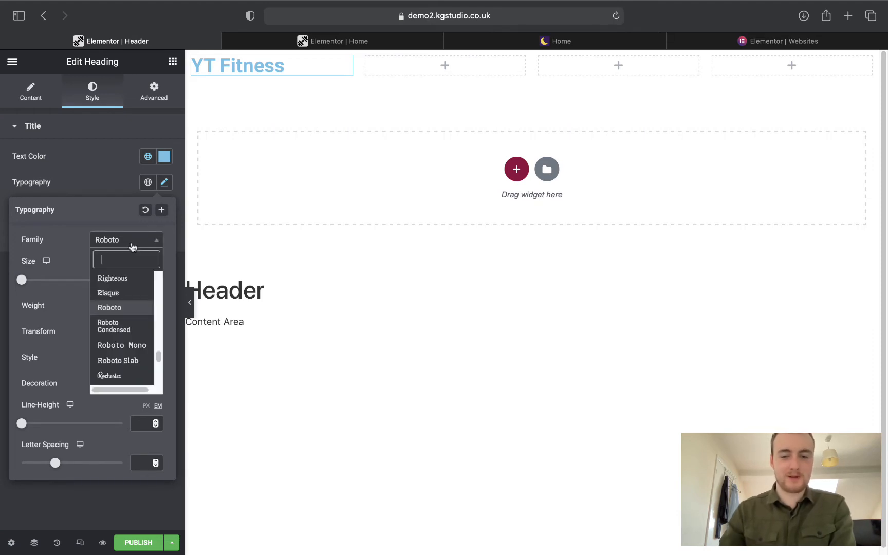
text(poppins)
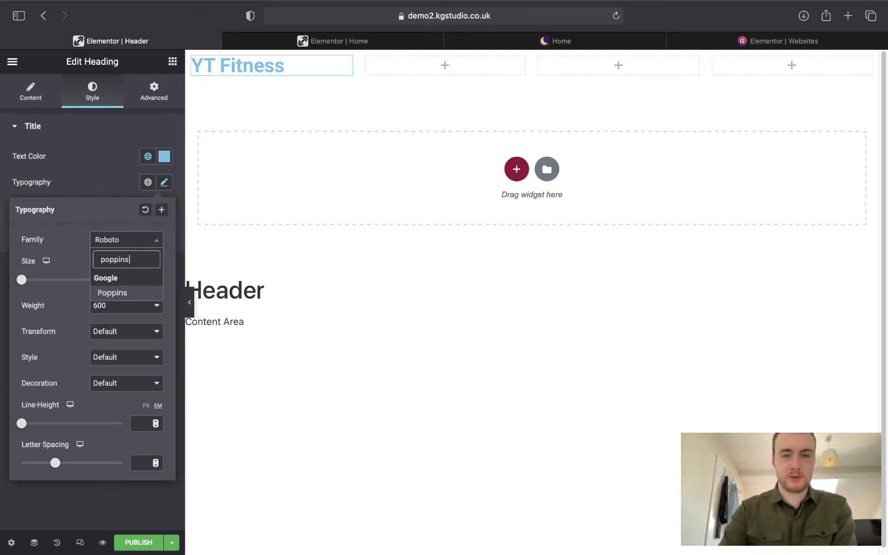
key(Return)
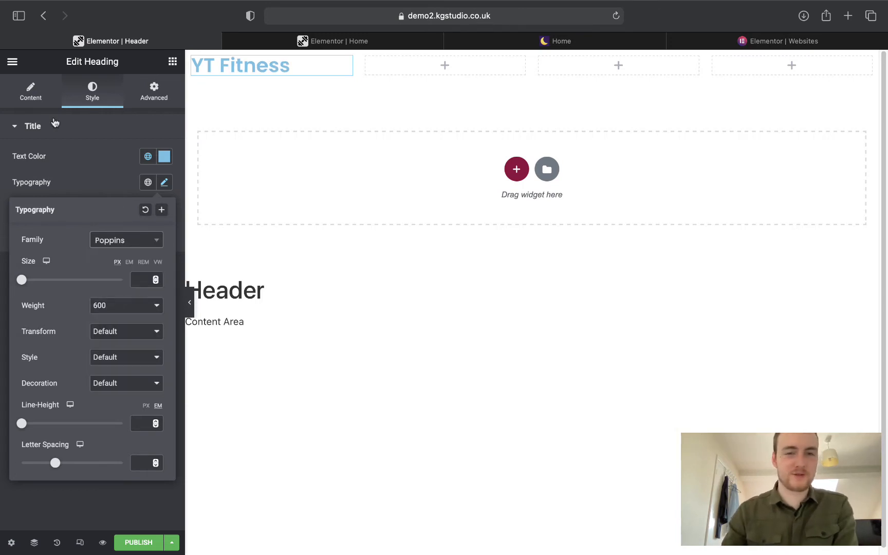
click(90, 183)
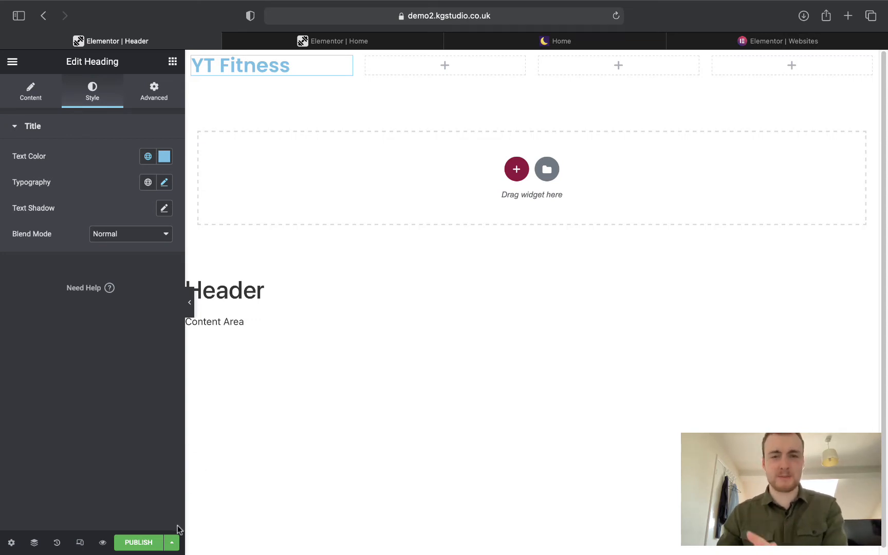
Save the Header template as a draft.
click(171, 543)
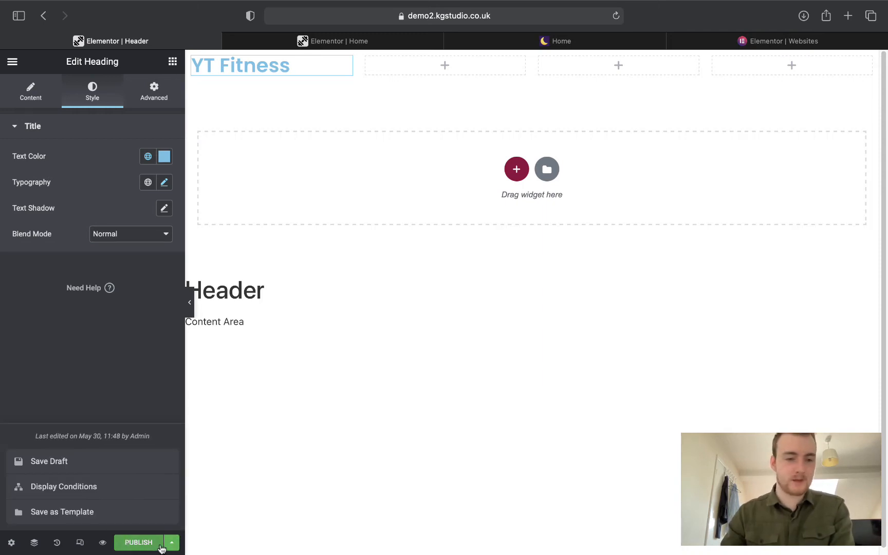
click(71, 460)
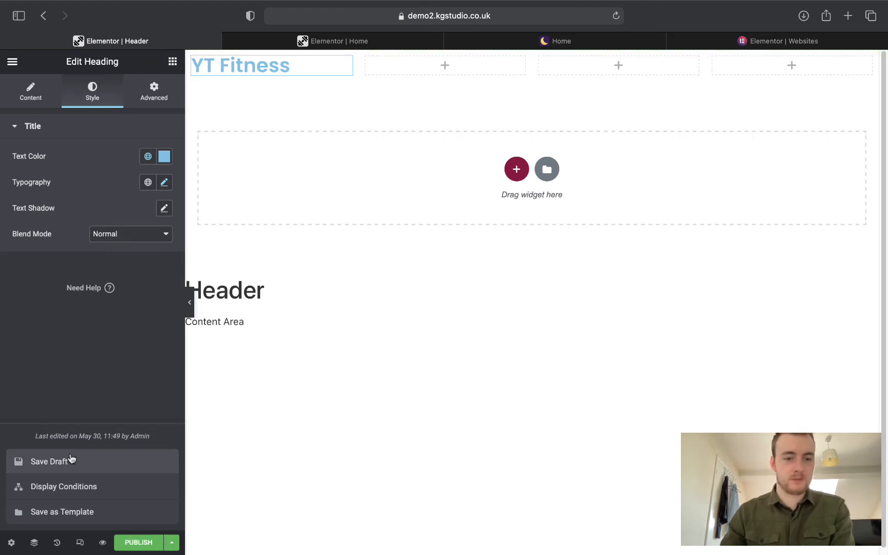
click(39, 362)
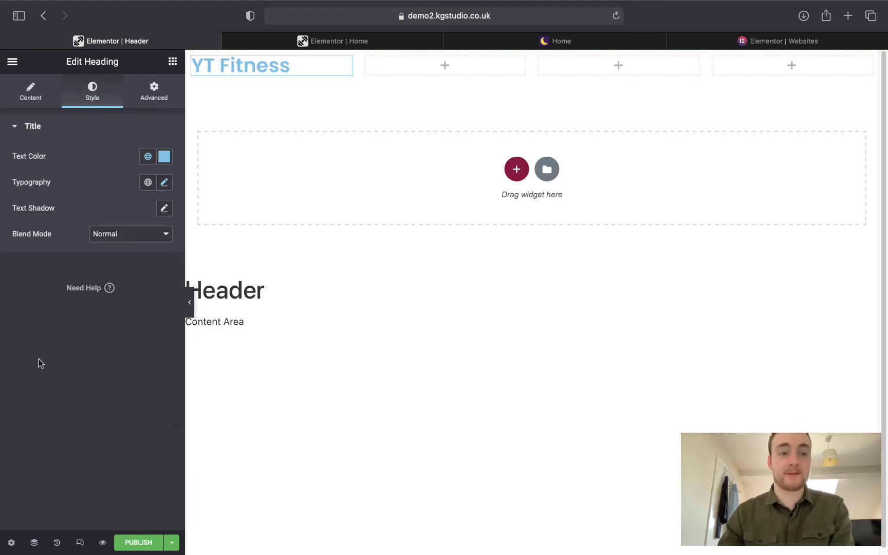
click(12, 64)
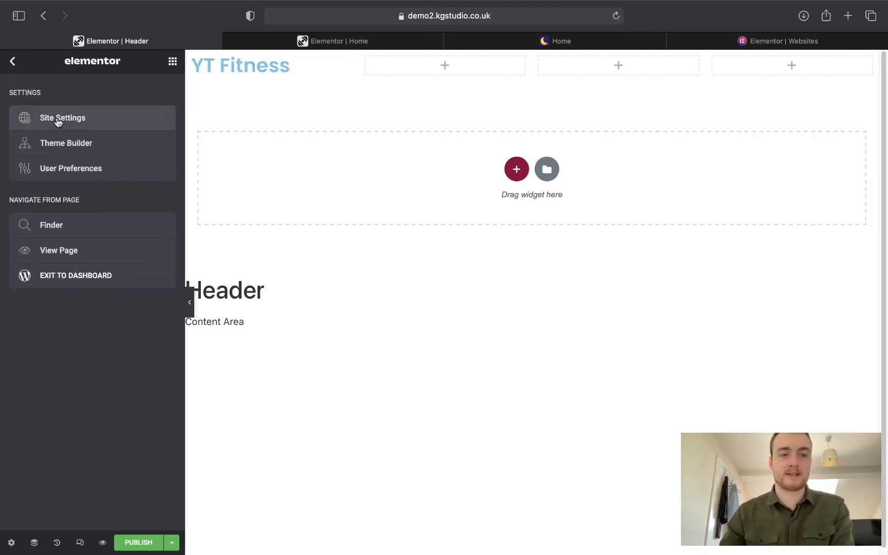
Check the Global Colors under Site Settings, then return to the live YT Fitness homepage.
click(58, 119)
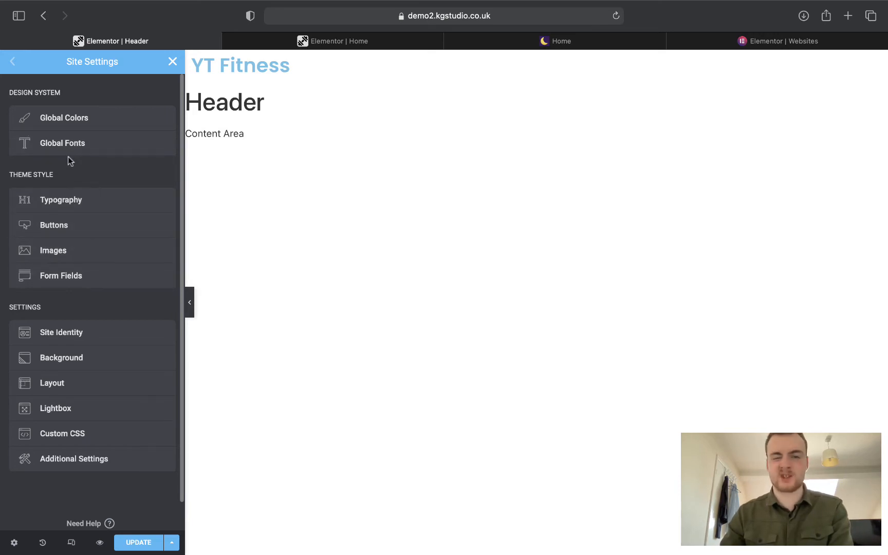
click(69, 129)
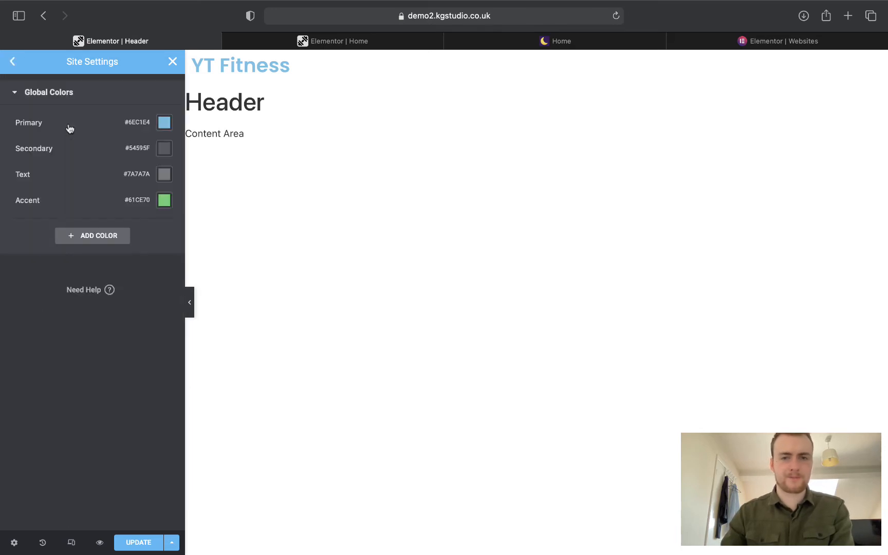
click(523, 43)
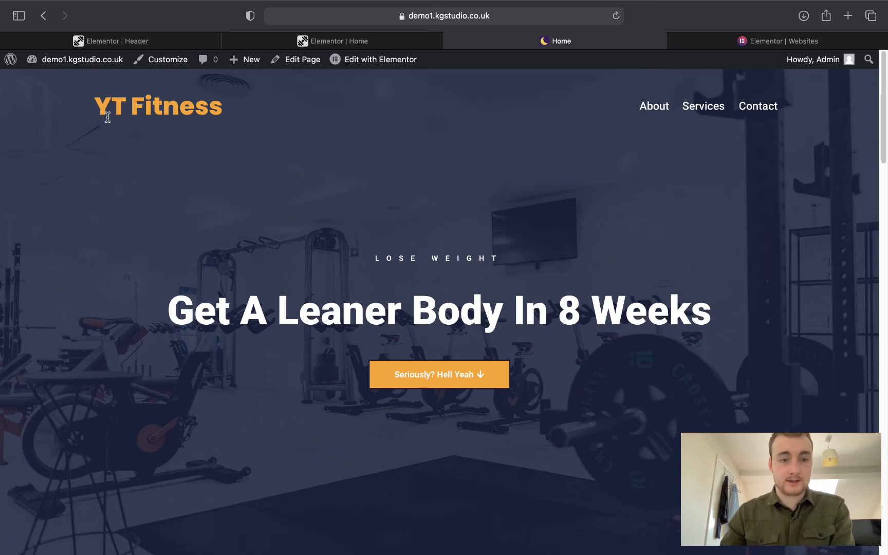
Highlight the YT Fitness logo and the 'So Why Train With Us?' heading to inspect them.
drag(96, 111, 243, 107)
click(246, 106)
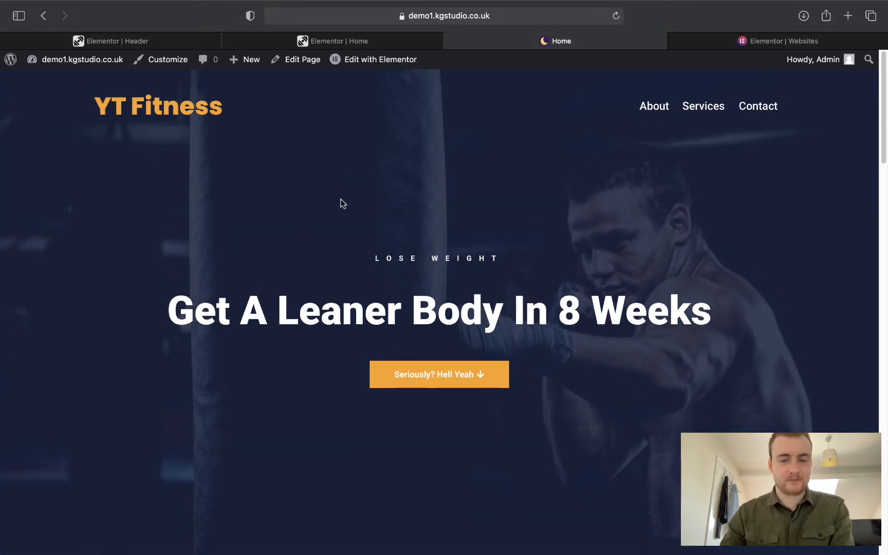
scroll(344, 197, down, 9)
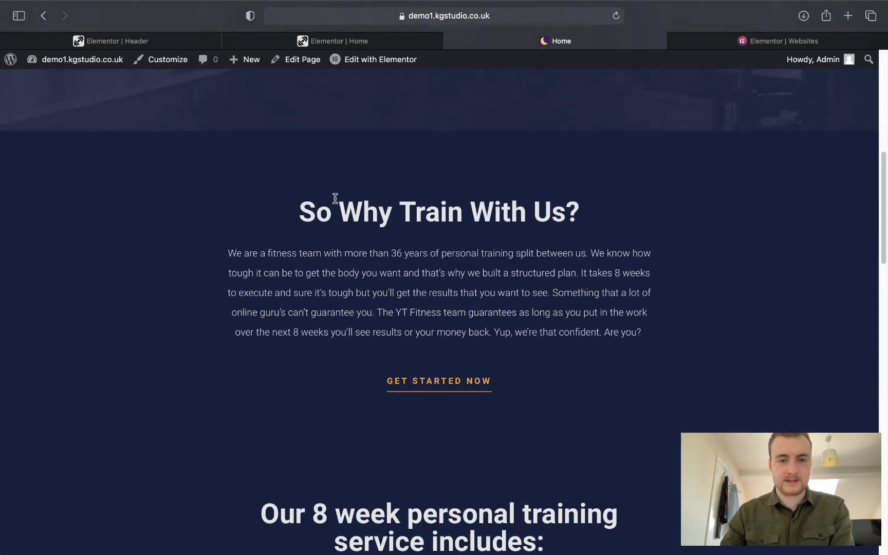
drag(293, 206, 574, 225)
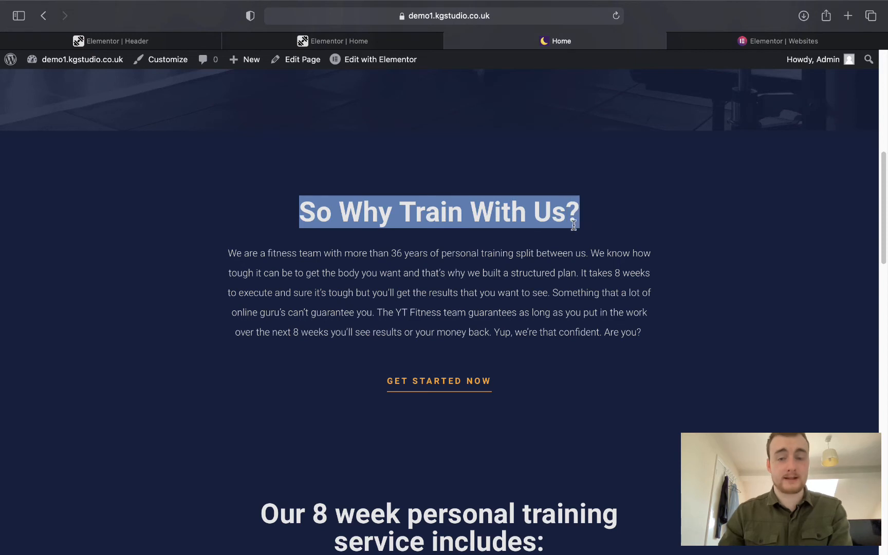
click(574, 225)
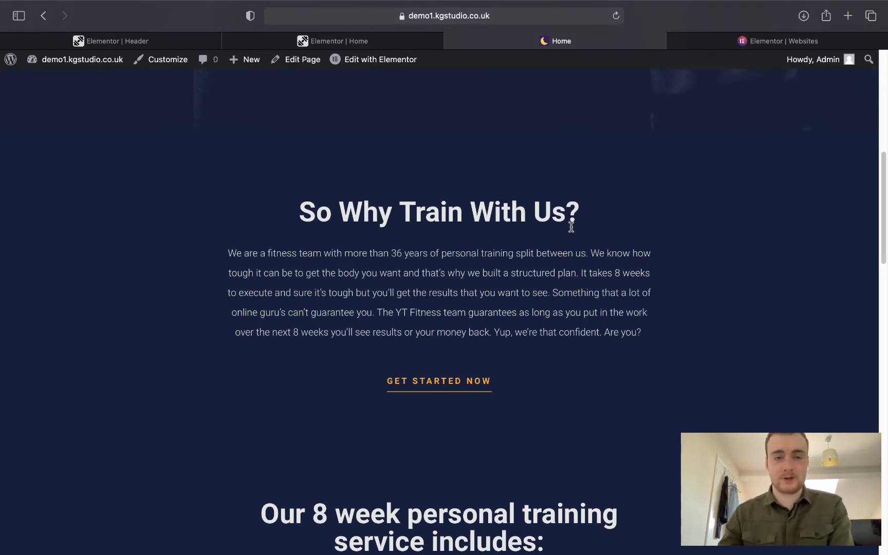
Scroll back to the top of the homepage and open a new blank browser tab.
scroll(623, 199, up, 5)
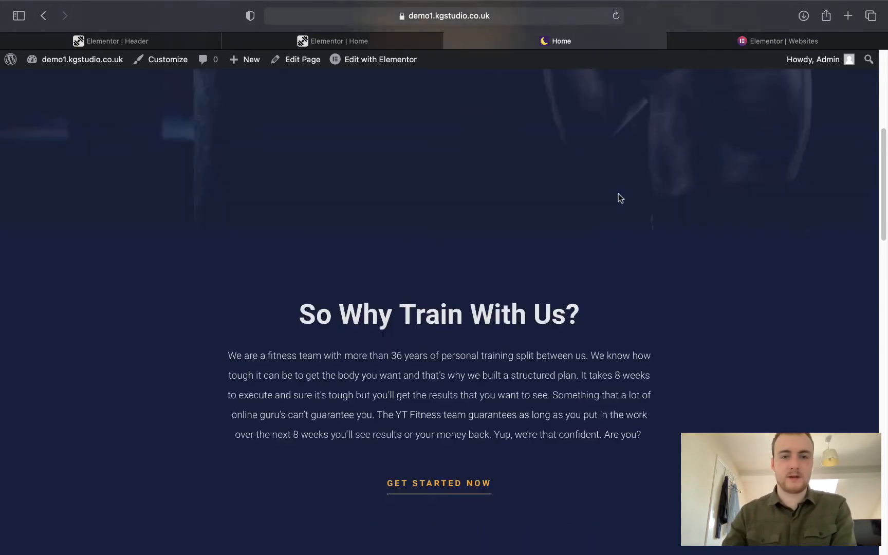
scroll(619, 196, up, 4)
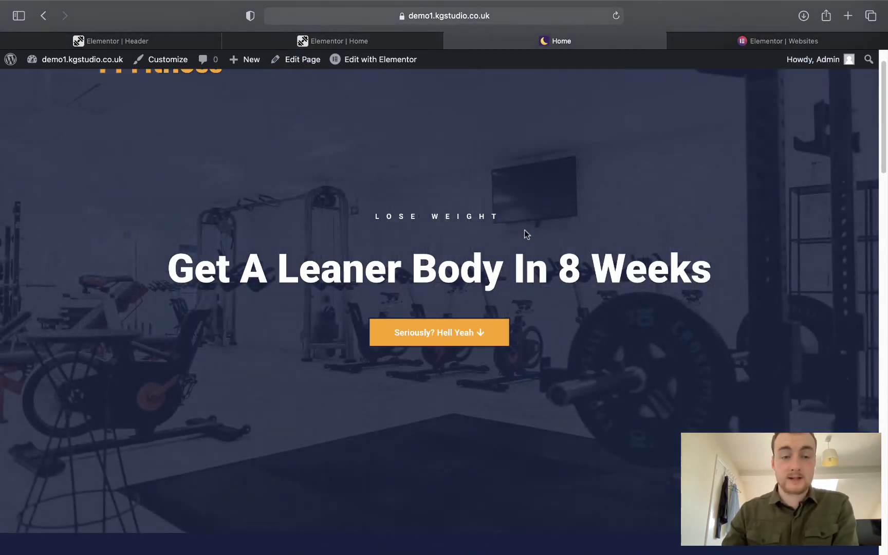
scroll(451, 183, up, 1)
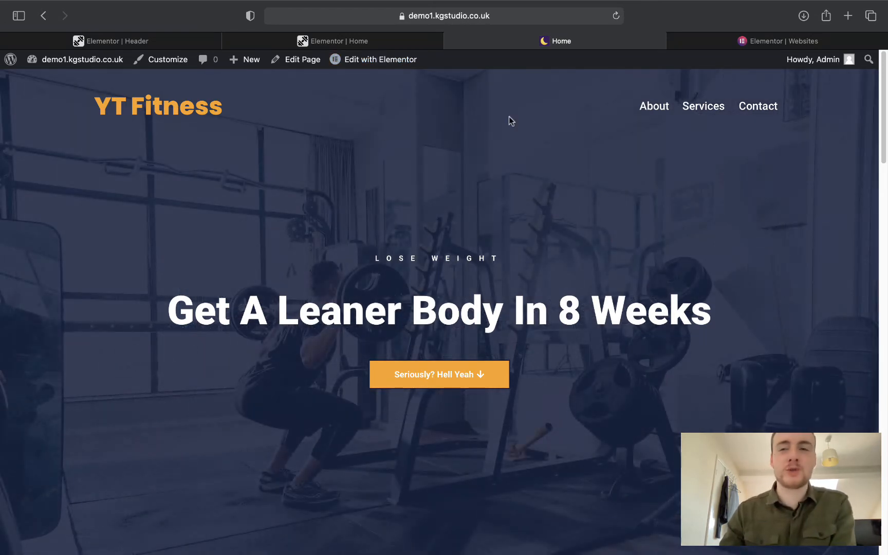
click(848, 16)
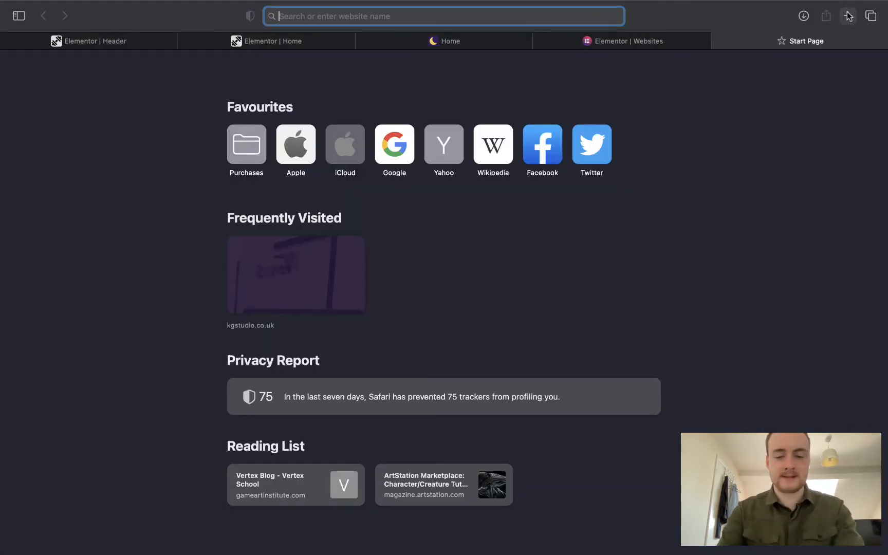
Load coolors.co in the new tab.
text(coolors.co)
key(Return)
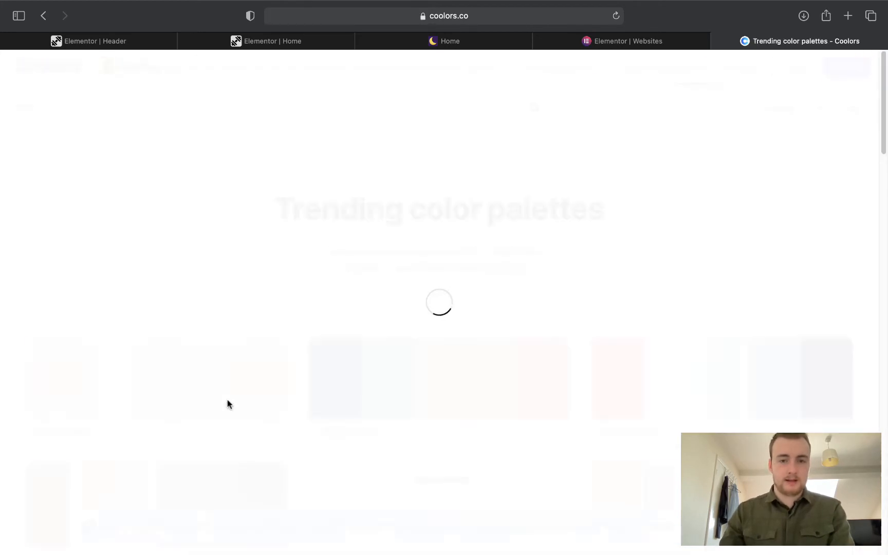
Scroll the trending palettes to the 14213D navy and orange palette and open its options menu.
scroll(407, 333, down, 3)
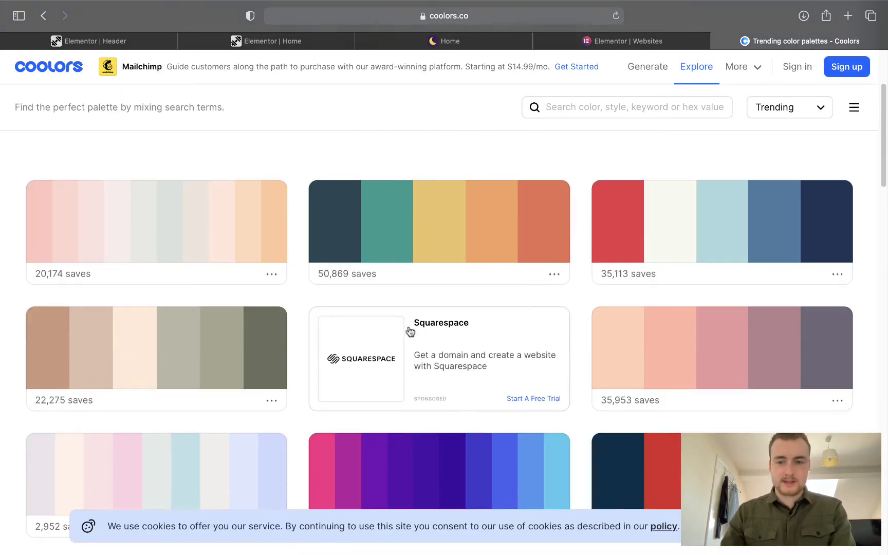
scroll(809, 259, down, 5)
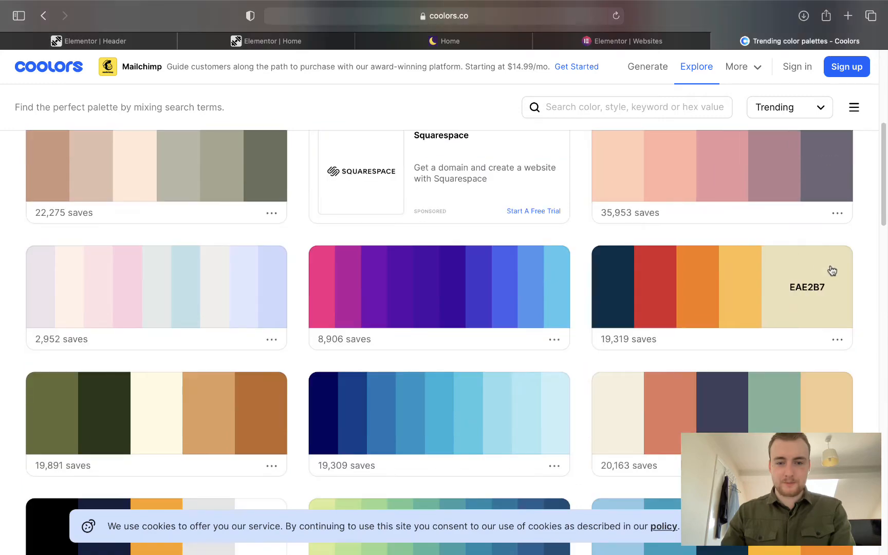
scroll(835, 268, down, 12)
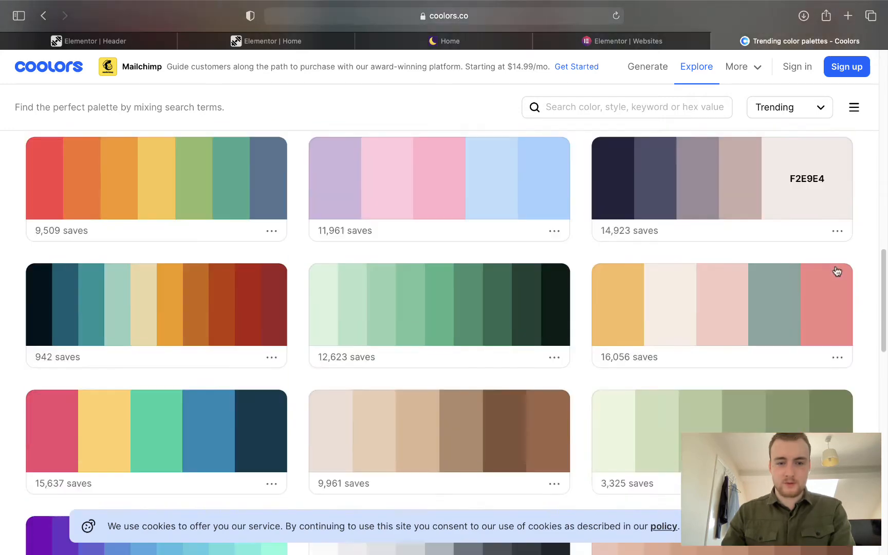
scroll(837, 270, down, 13)
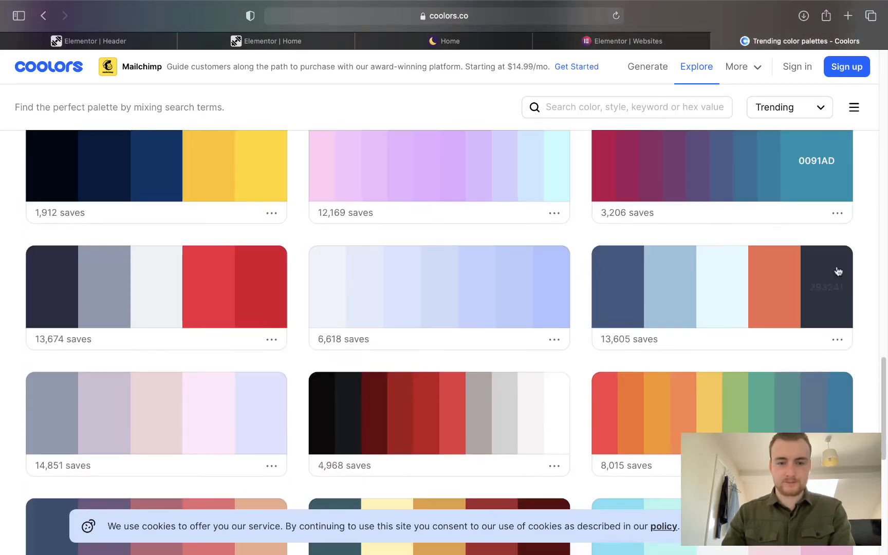
scroll(837, 270, down, 12)
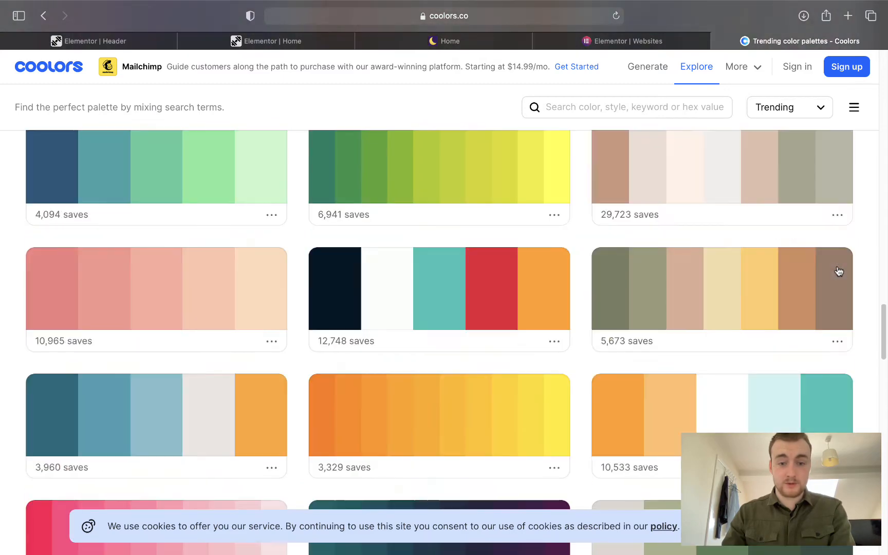
scroll(838, 269, down, 16)
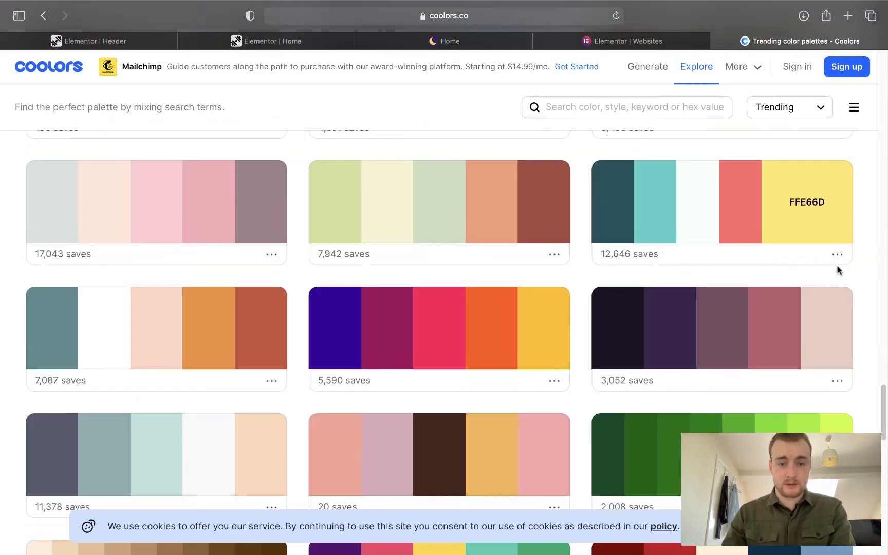
scroll(837, 270, down, 17)
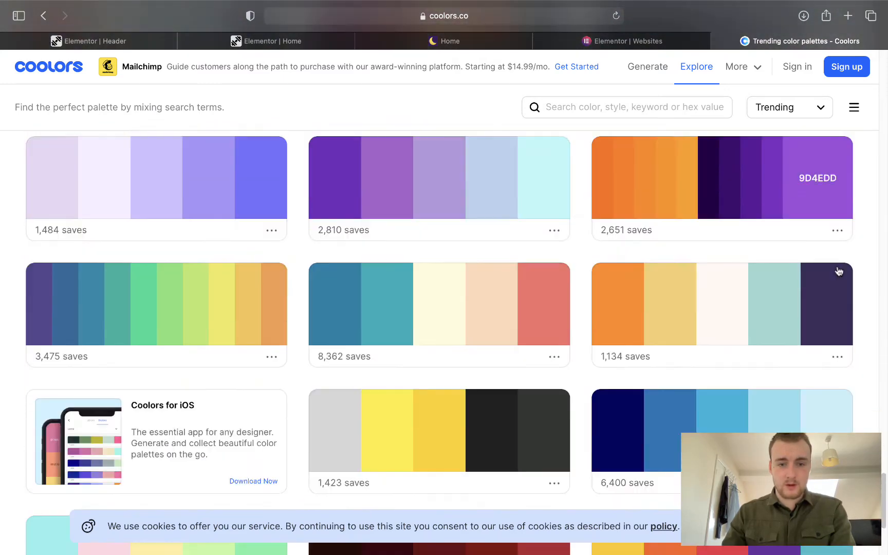
scroll(839, 270, down, 15)
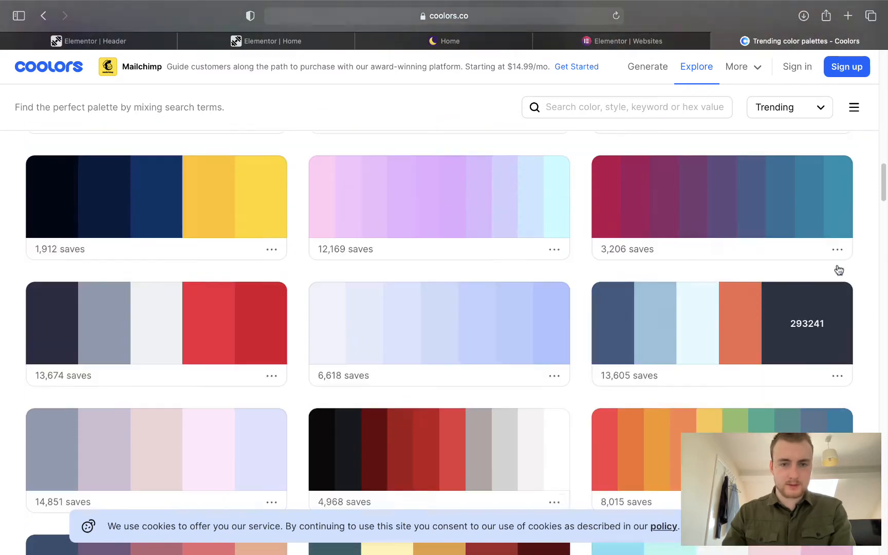
scroll(839, 268, up, 10)
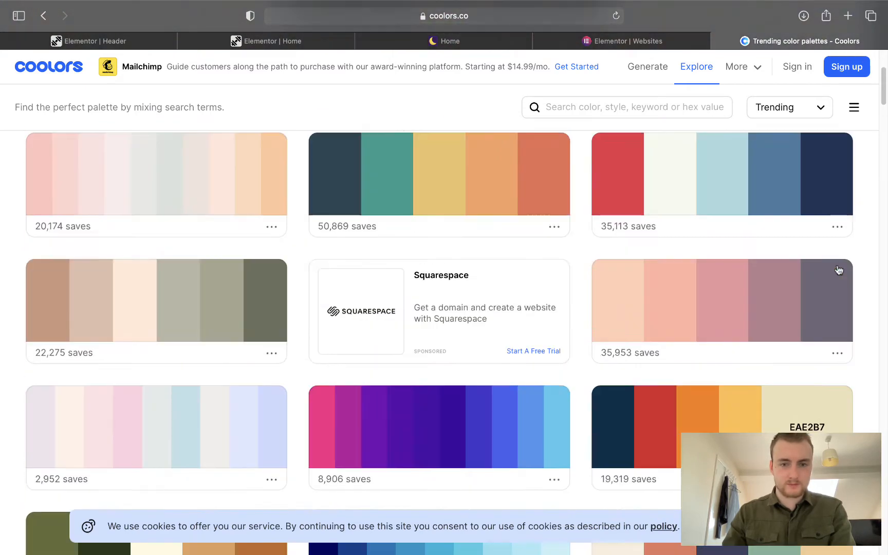
scroll(838, 270, down, 5)
scroll(836, 264, up, 10)
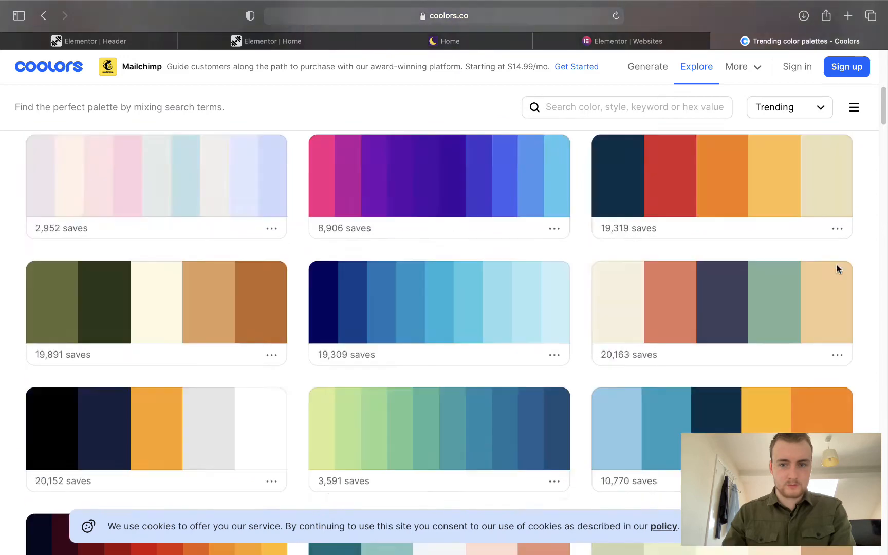
scroll(836, 268, down, 6)
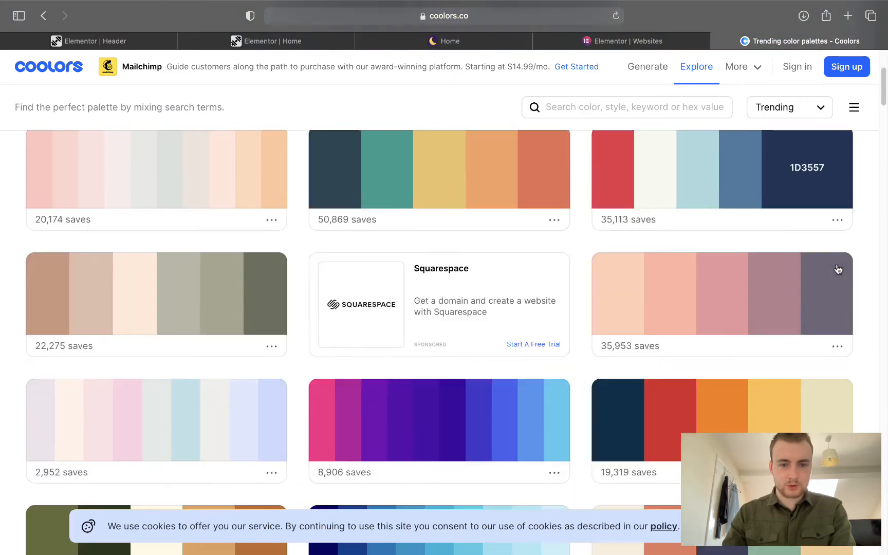
scroll(839, 269, down, 2)
scroll(837, 267, down, 3)
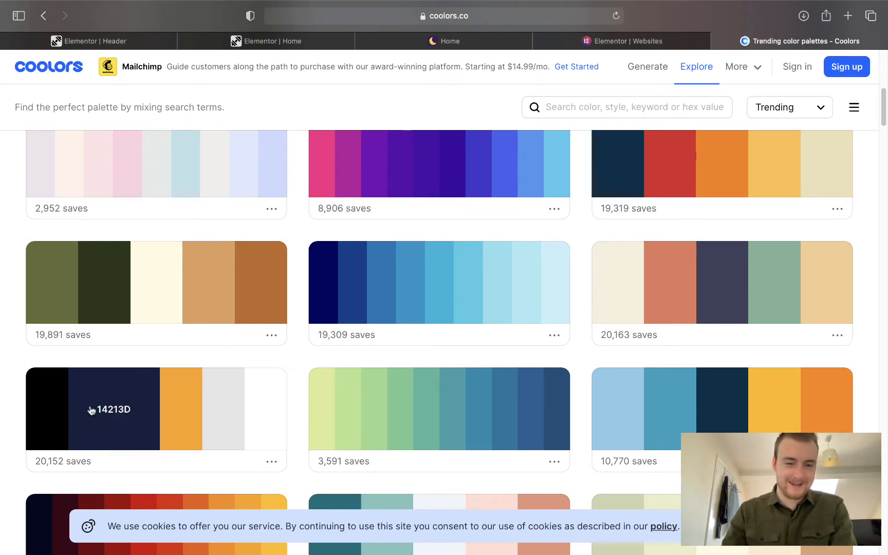
click(271, 461)
Open palette 000000, 14213D, FCA311, E5E5E5 in the generator, closing the trending tab and ads.
click(257, 343)
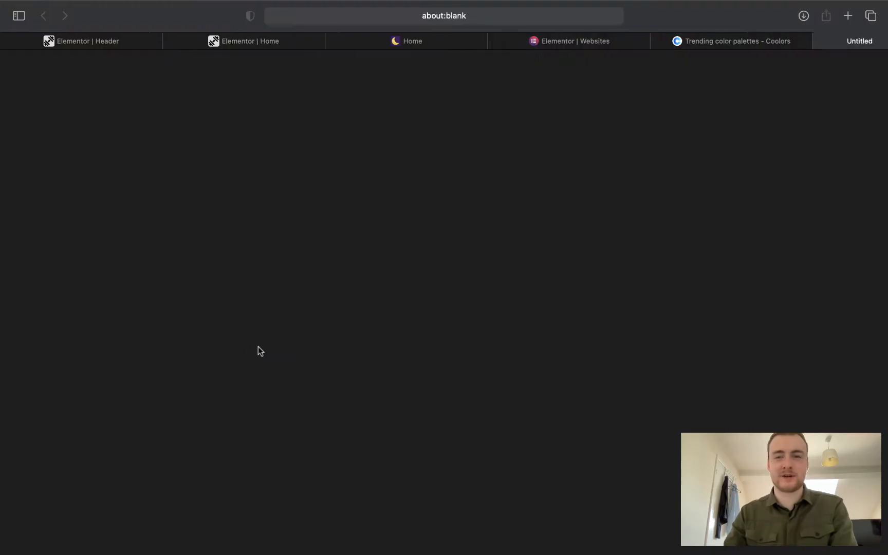
click(600, 41)
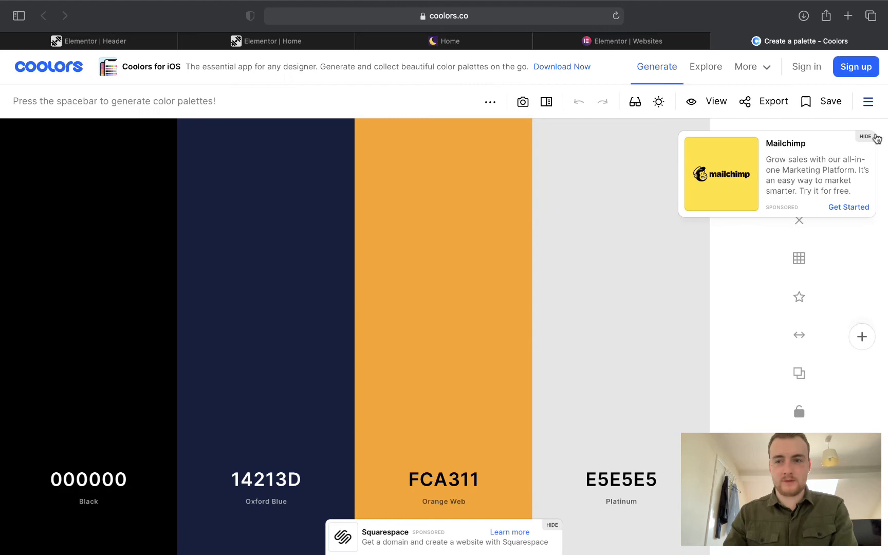
click(873, 137)
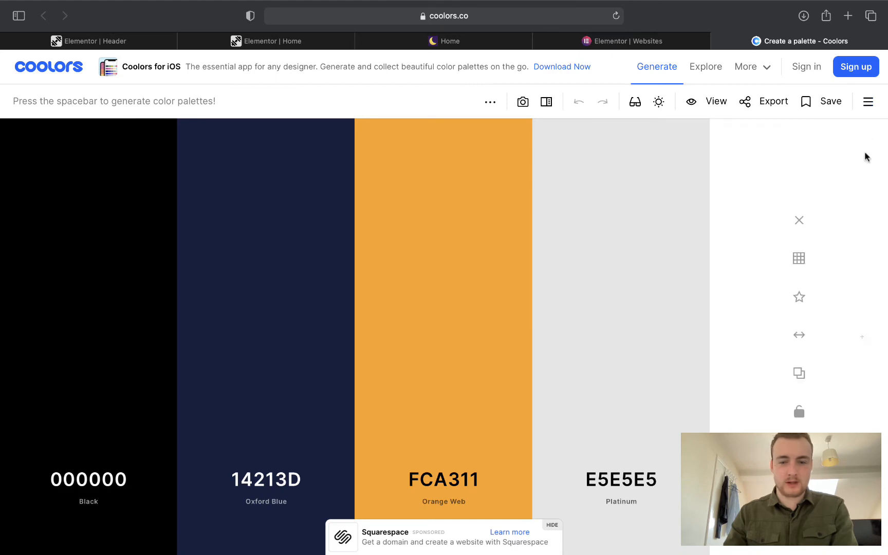
click(550, 525)
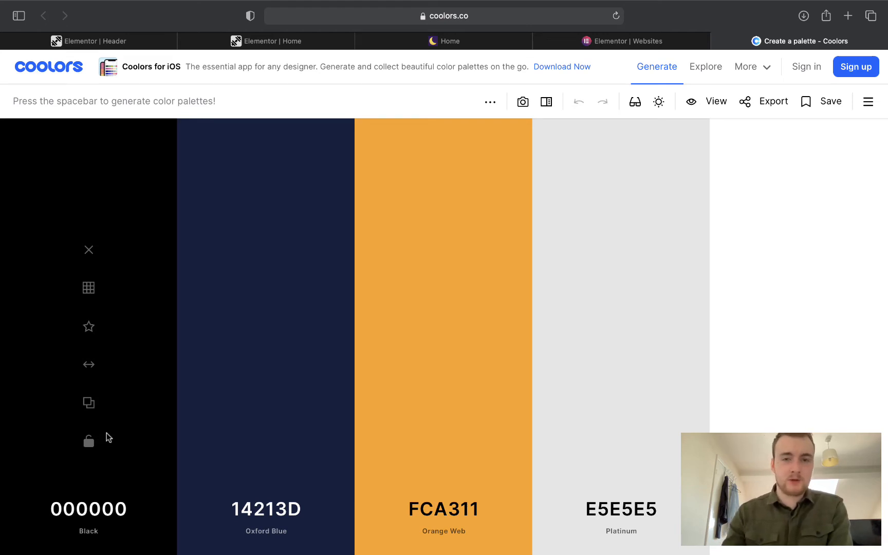
Close the Elementor Websites tab and go back to the Elementor Home page editor.
click(477, 41)
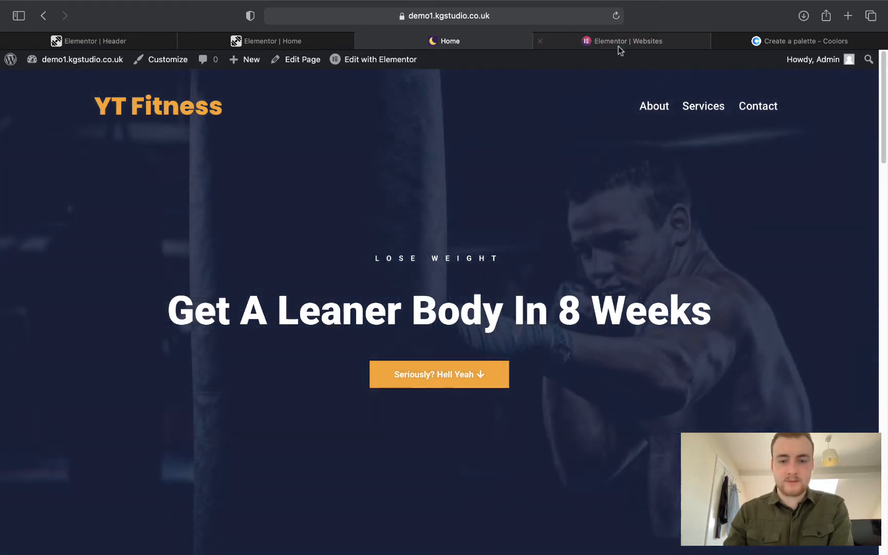
click(619, 45)
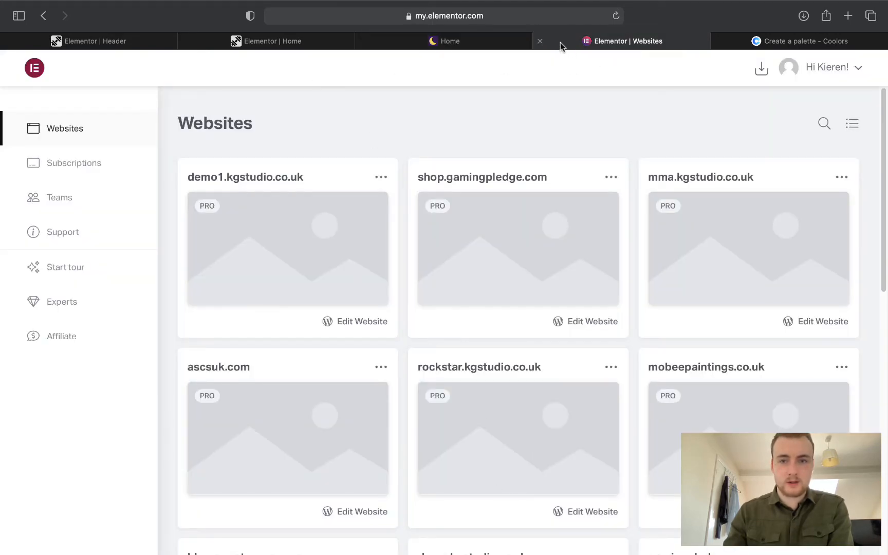
click(540, 41)
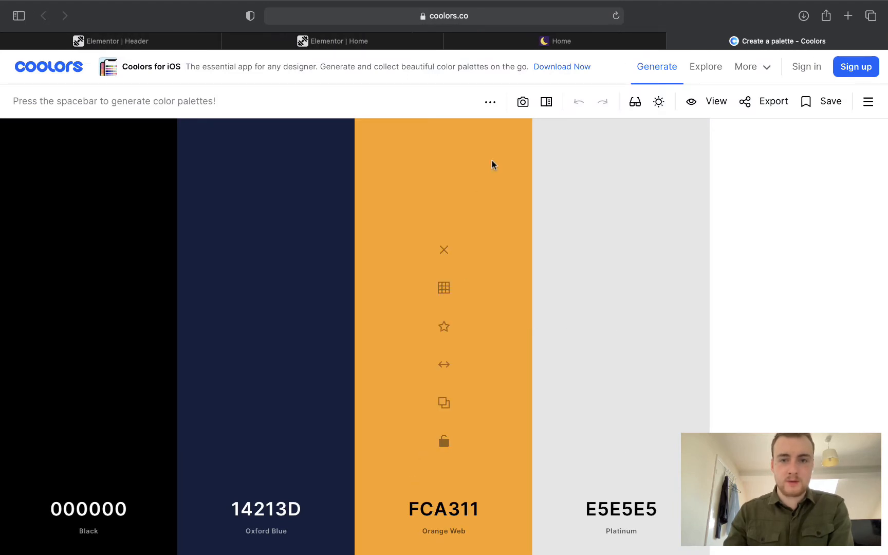
click(555, 42)
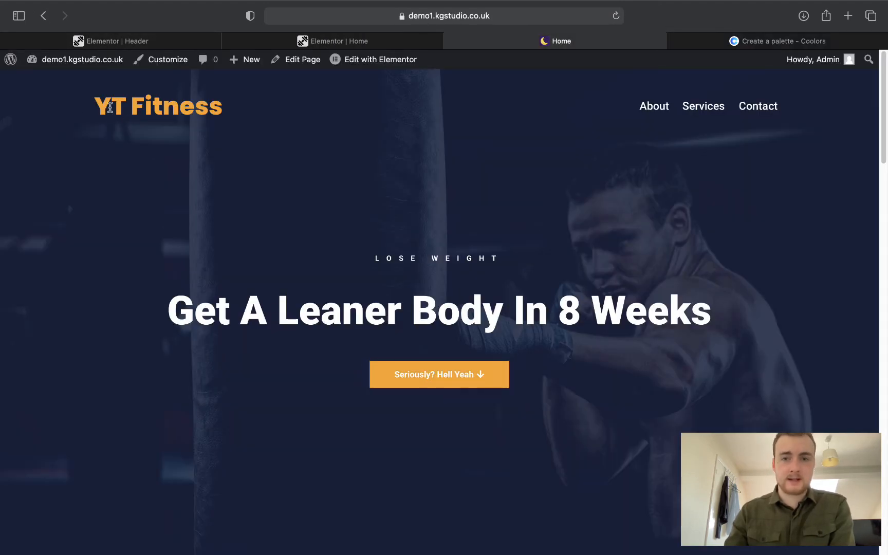
click(707, 46)
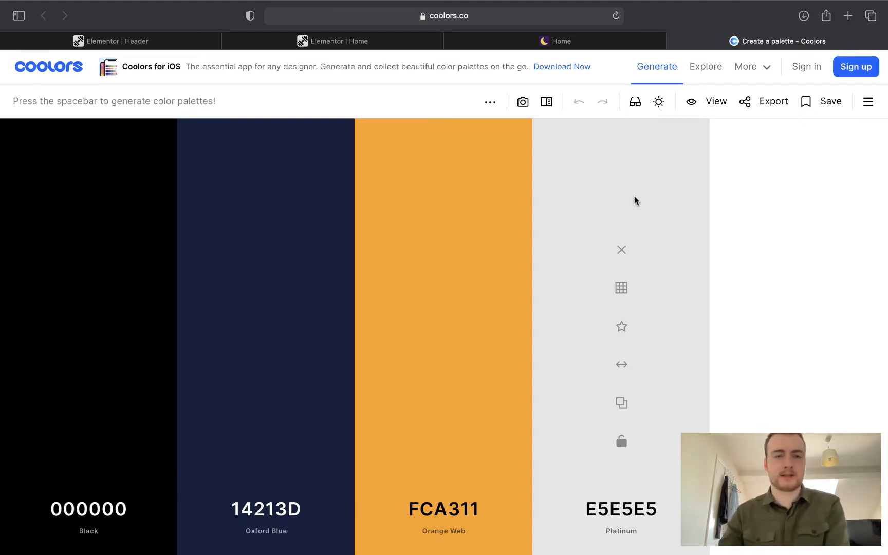
click(333, 42)
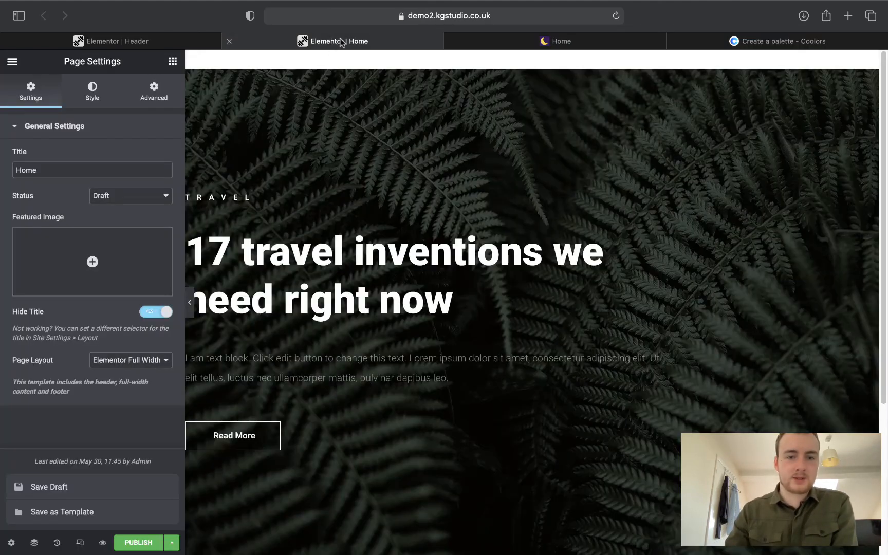
Select the '17 travel inventions' heading and tint its text colour pink.
click(329, 267)
click(91, 95)
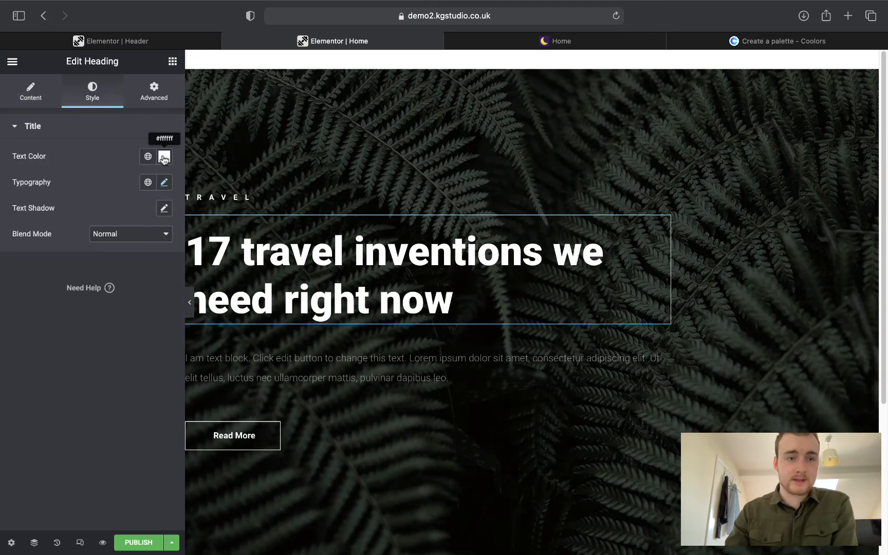
click(38, 102)
click(81, 98)
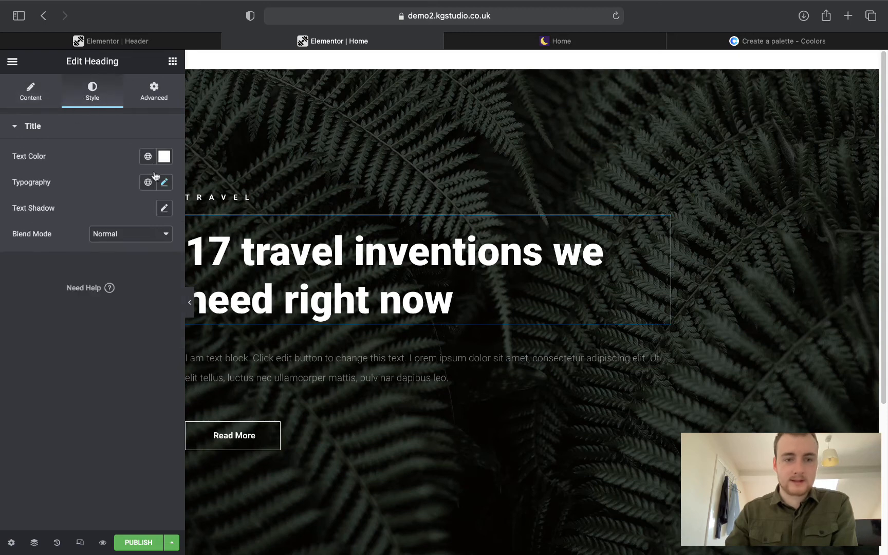
click(167, 163)
drag(114, 229, 87, 238)
click(89, 149)
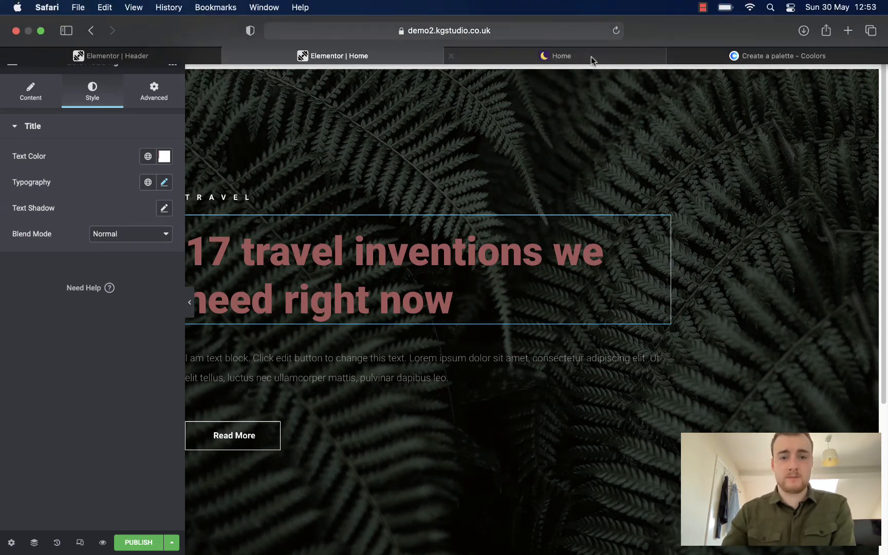
Check the live YT Fitness homepage, then return to the home page editor.
click(590, 58)
scroll(542, 207, down, 5)
scroll(539, 208, down, 20)
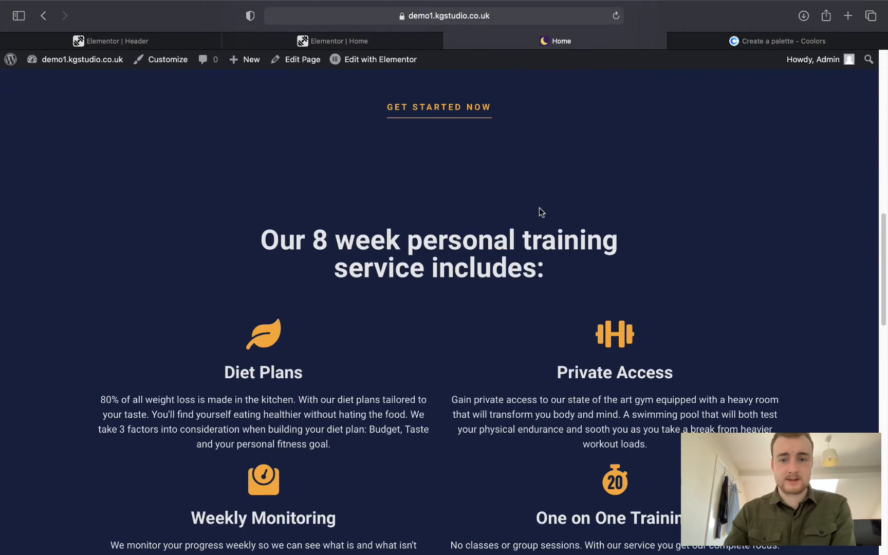
scroll(539, 208, down, 5)
scroll(539, 208, up, 20)
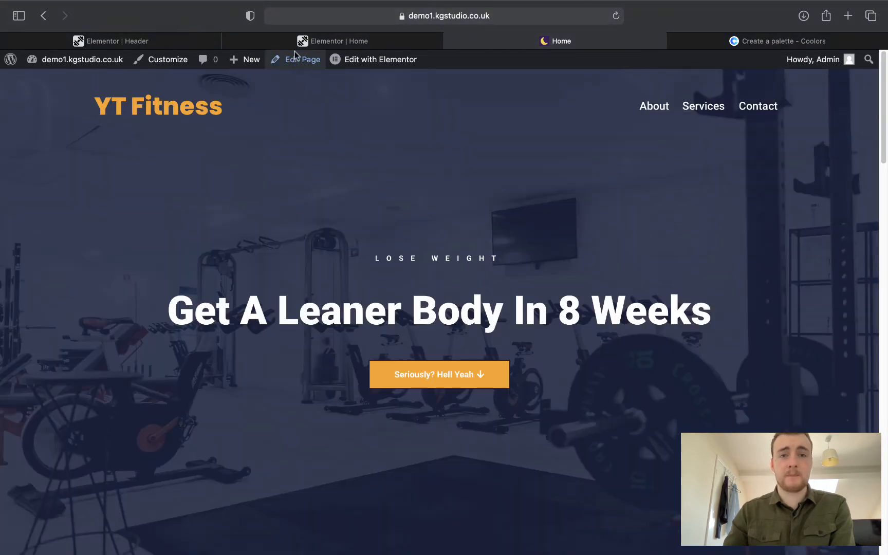
click(299, 43)
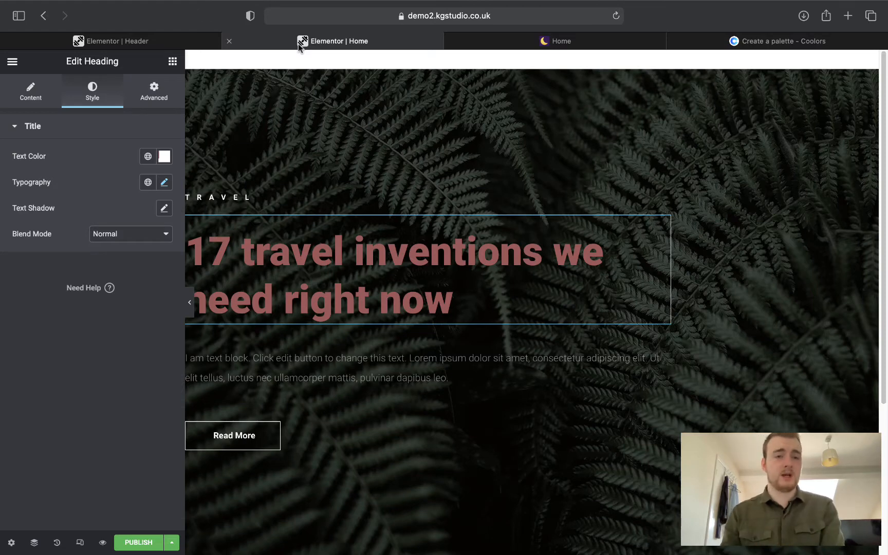
Change the heading's text colour to a lighter red, #F34949.
click(165, 156)
click(139, 214)
mouse_move(139, 215)
mouse_down()
mouse_move(129, 250)
mouse_move(119, 207)
mouse_up()
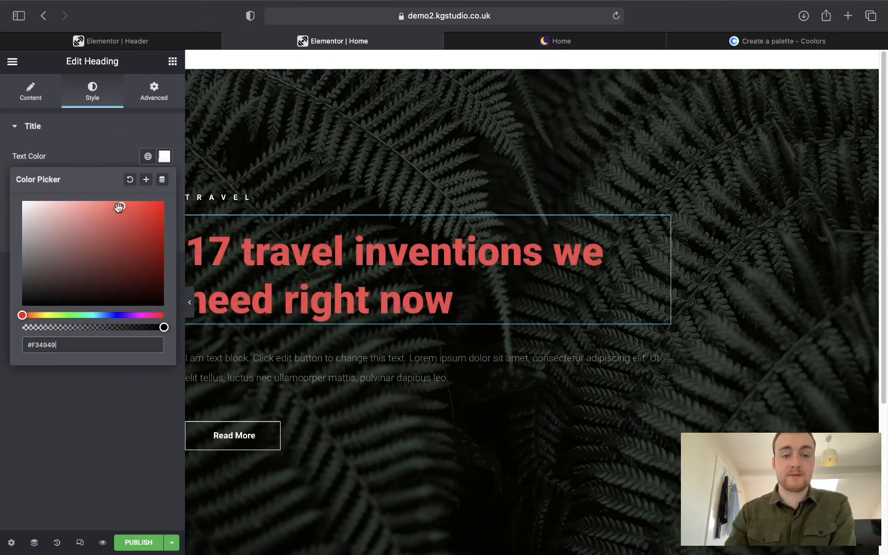
click(109, 403)
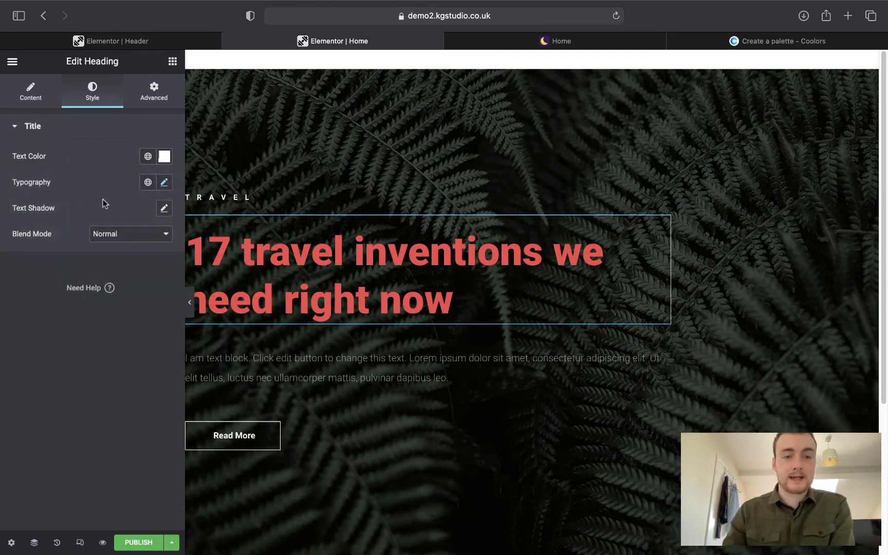
Apply the global Text colour to the heading, turning it grey #7A7A7A.
click(141, 162)
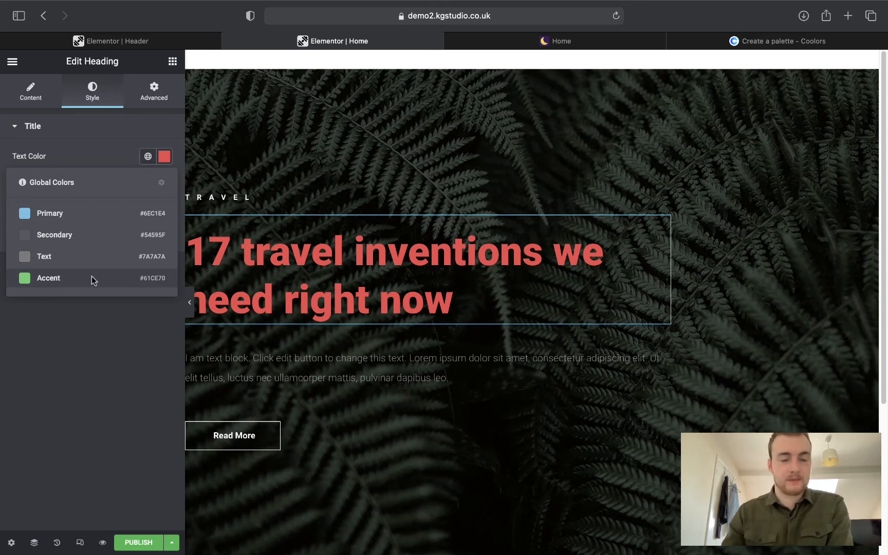
click(106, 297)
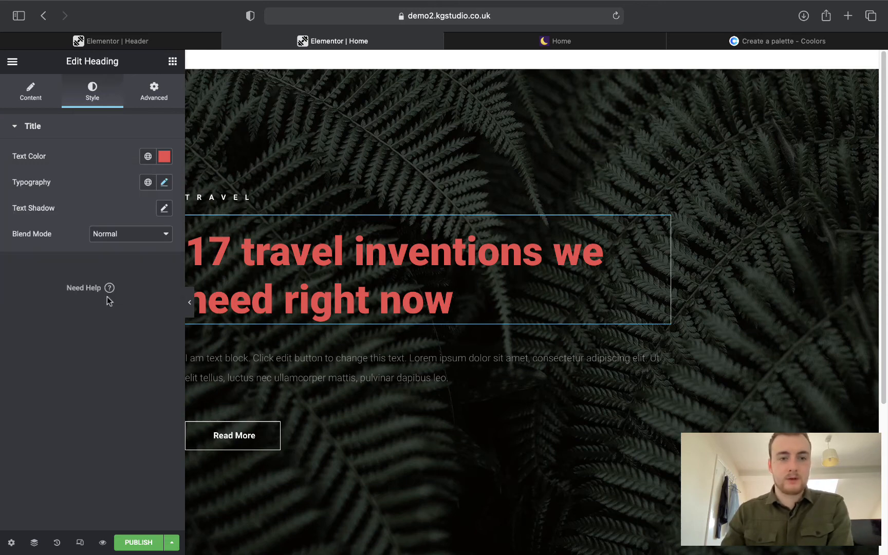
click(147, 156)
click(87, 217)
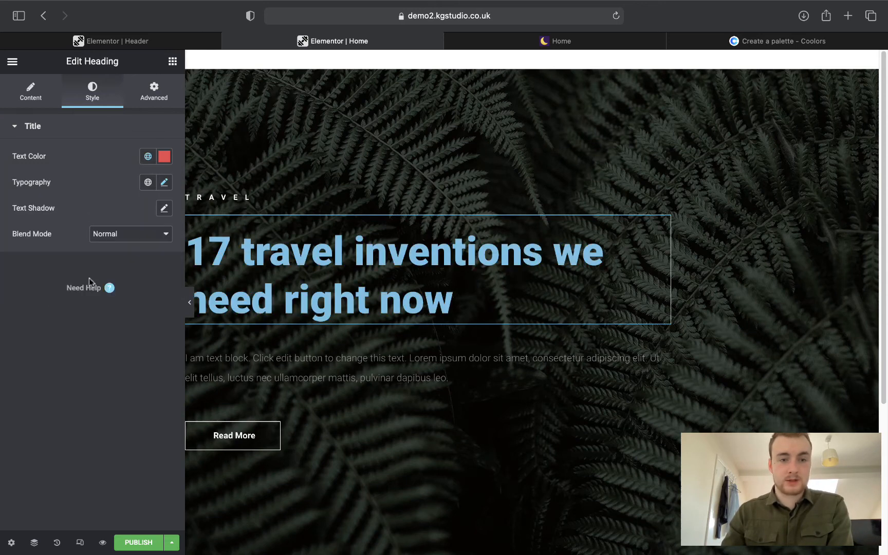
click(147, 158)
click(92, 262)
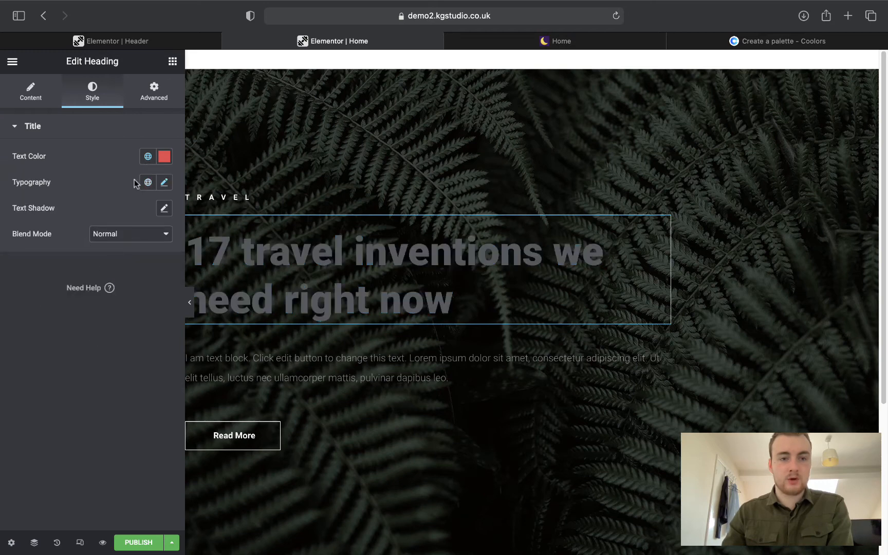
click(147, 156)
click(103, 259)
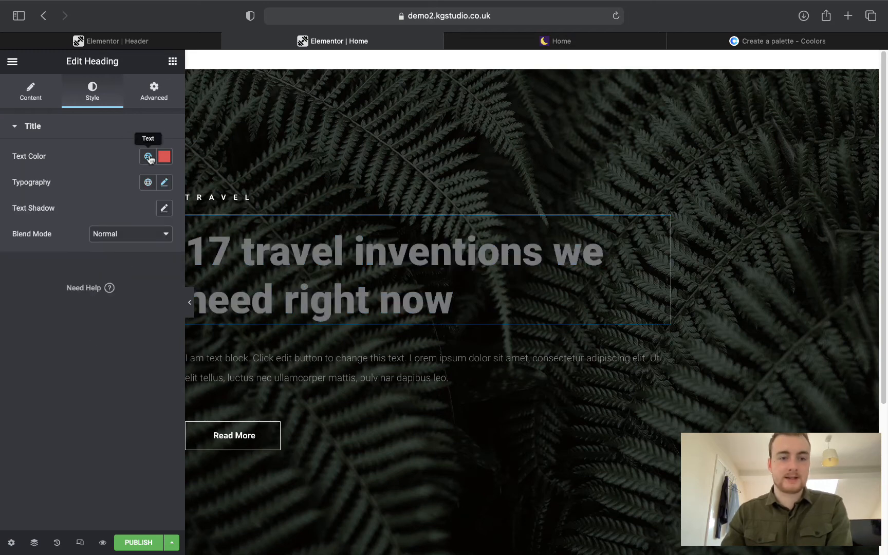
click(165, 156)
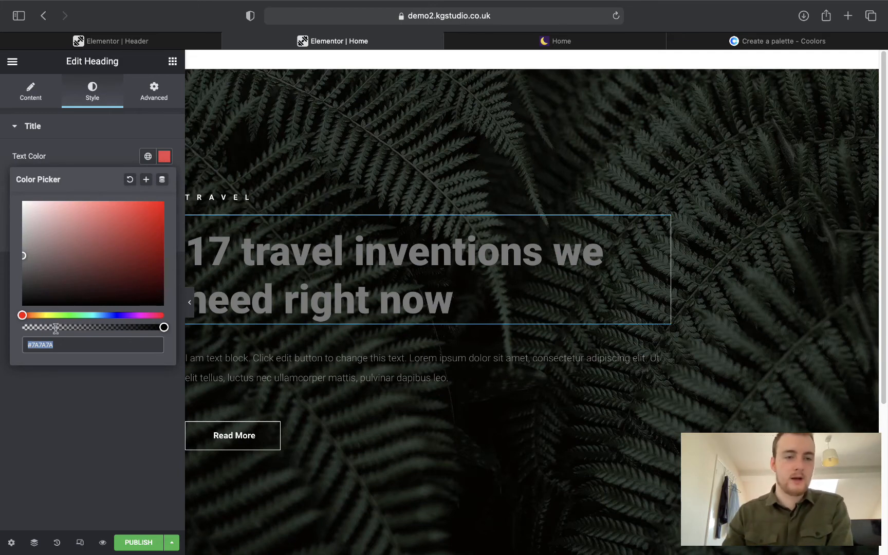
click(52, 370)
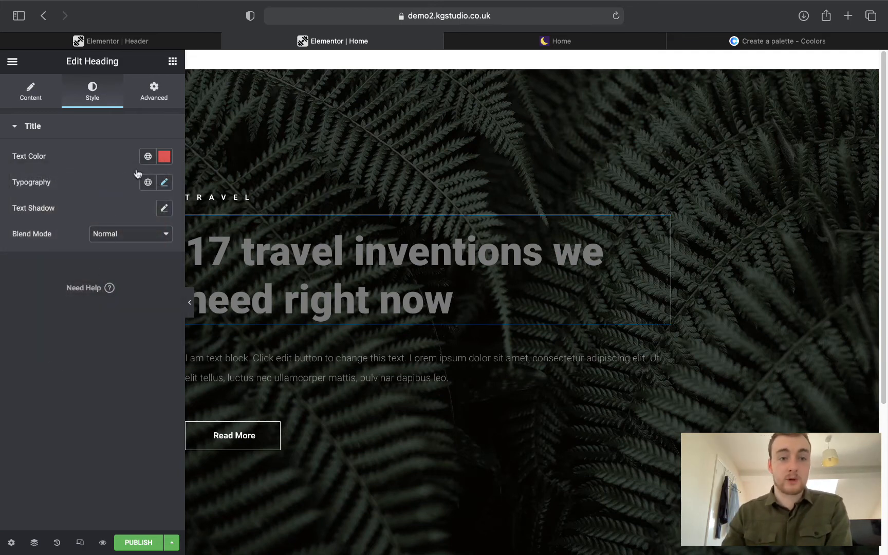
Look over the header template, the home page editor and the live YT Fitness homepage.
click(154, 41)
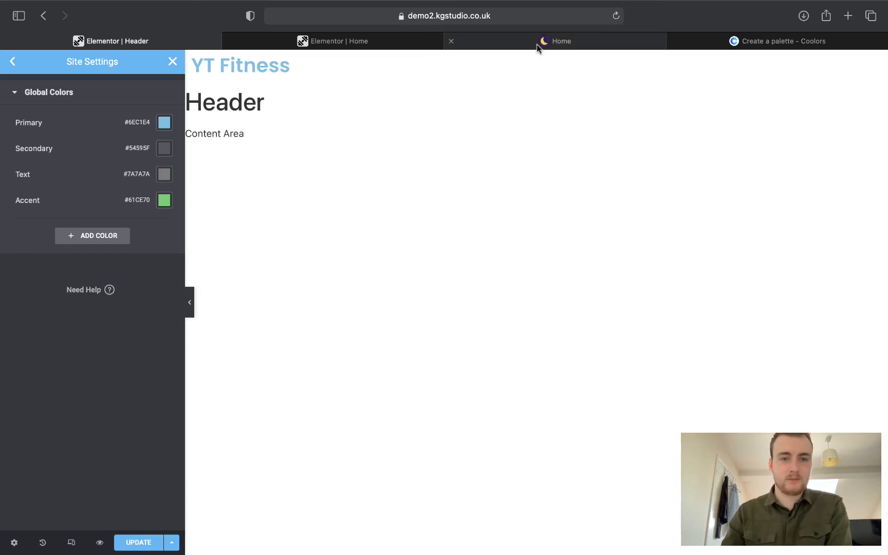
click(363, 41)
click(596, 45)
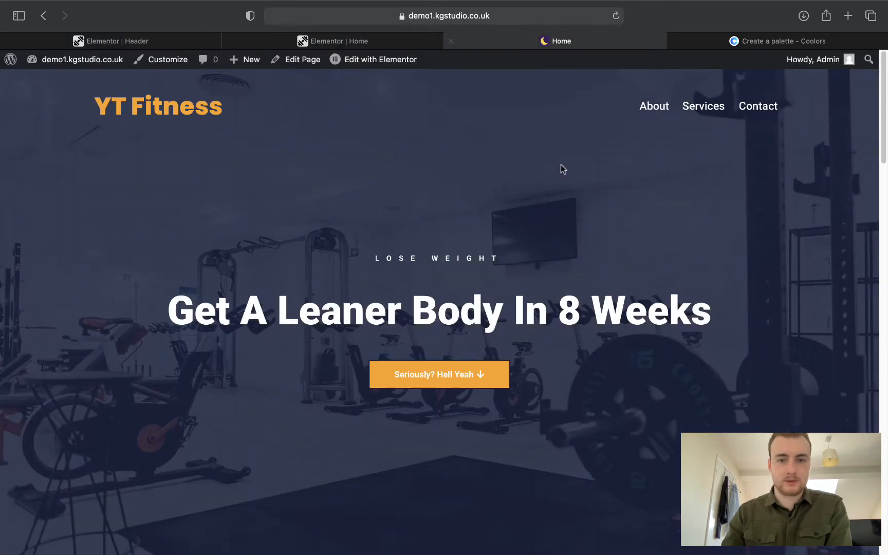
scroll(454, 247, down, 20)
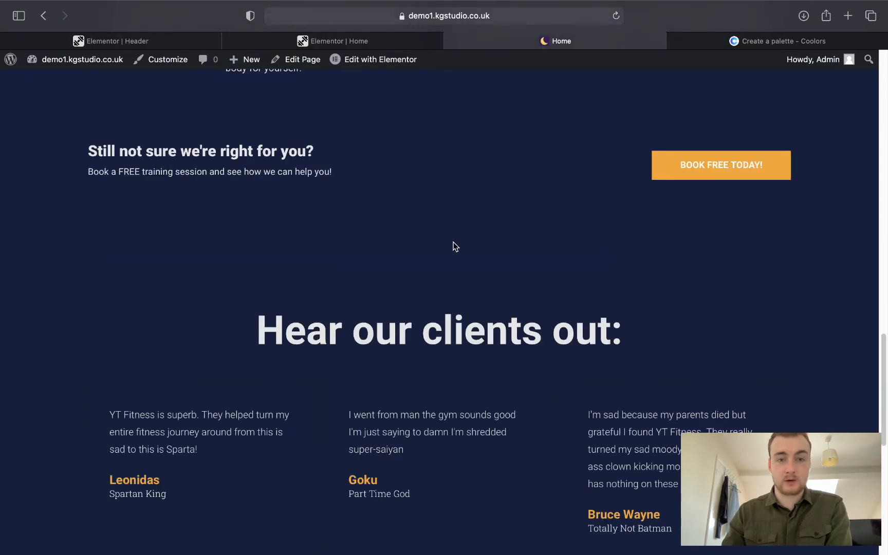
scroll(455, 246, up, 20)
Copy Oxford Blue hex 14213D from Coolors and return to the header's global colours.
click(720, 41)
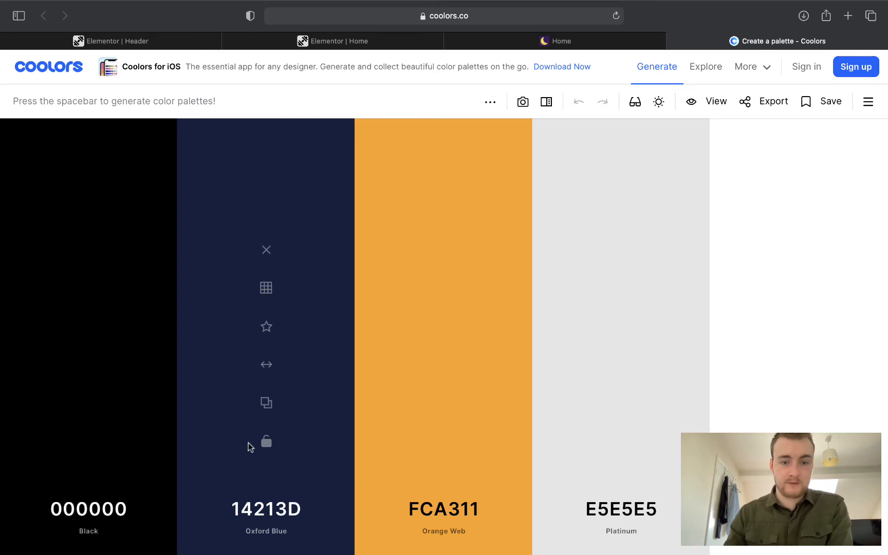
click(268, 404)
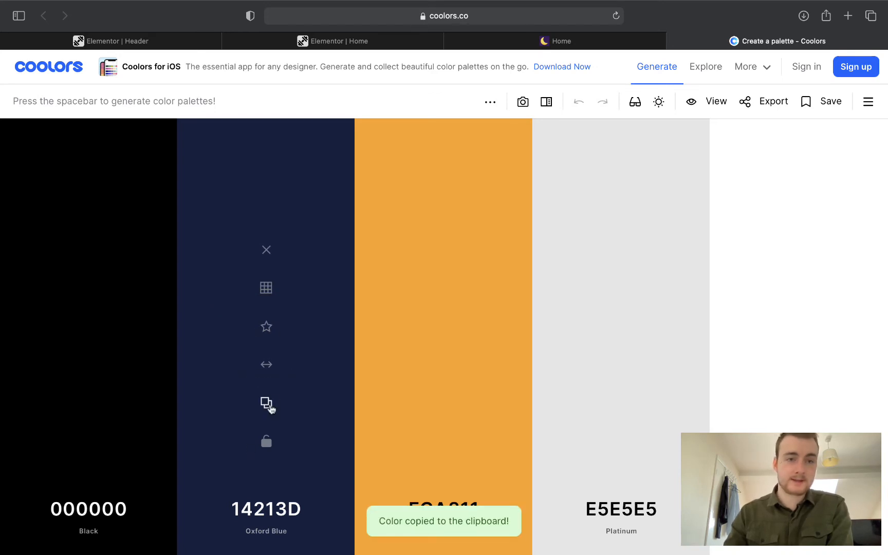
click(145, 35)
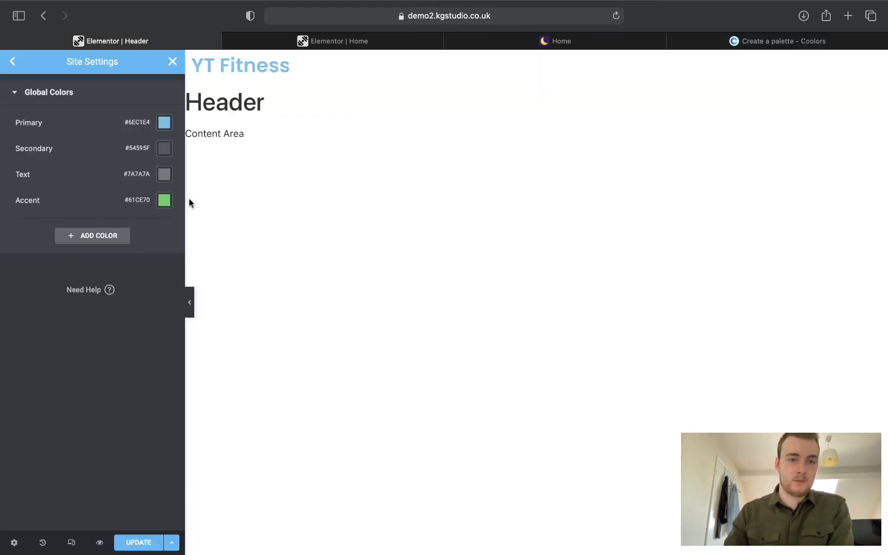
Paste navy 14213D into the Primary global colour.
click(164, 124)
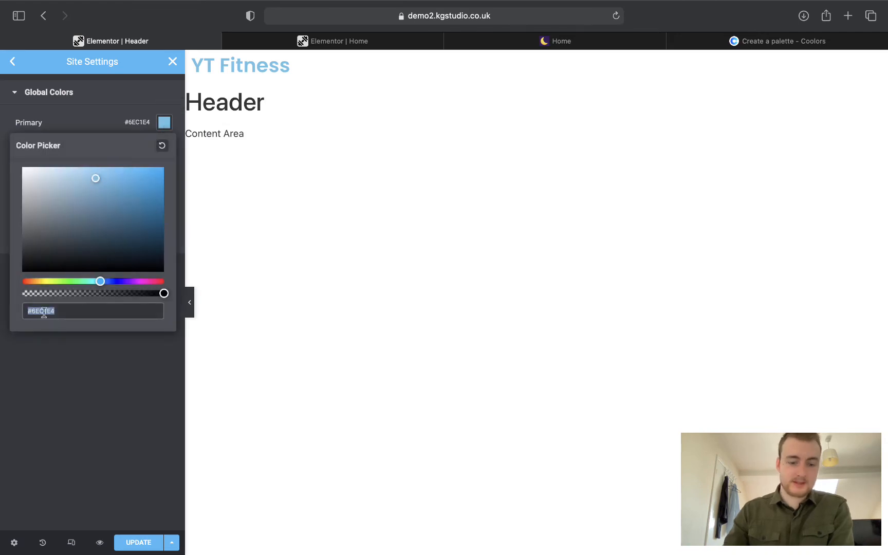
key(super+v)
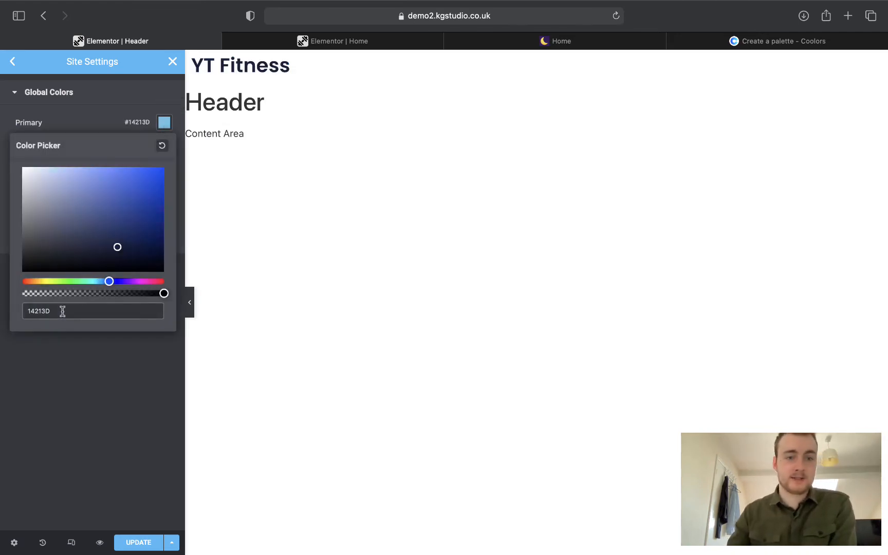
click(75, 360)
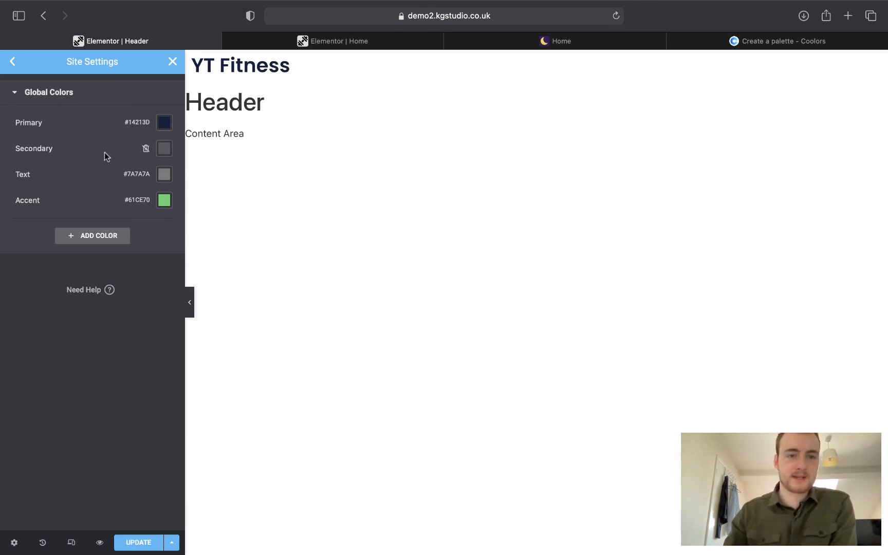
Set the Secondary global colour to Orange Web FCA311 copied from Coolors.
click(165, 149)
click(556, 44)
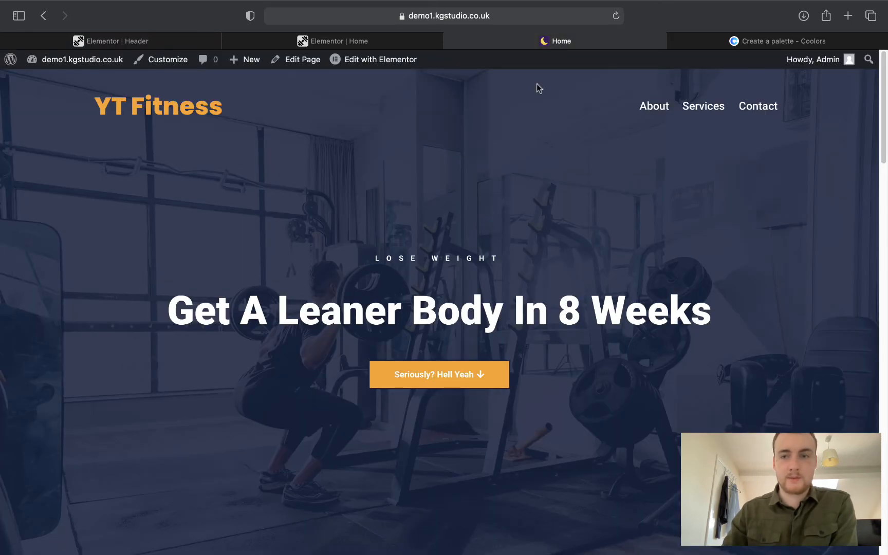
click(735, 41)
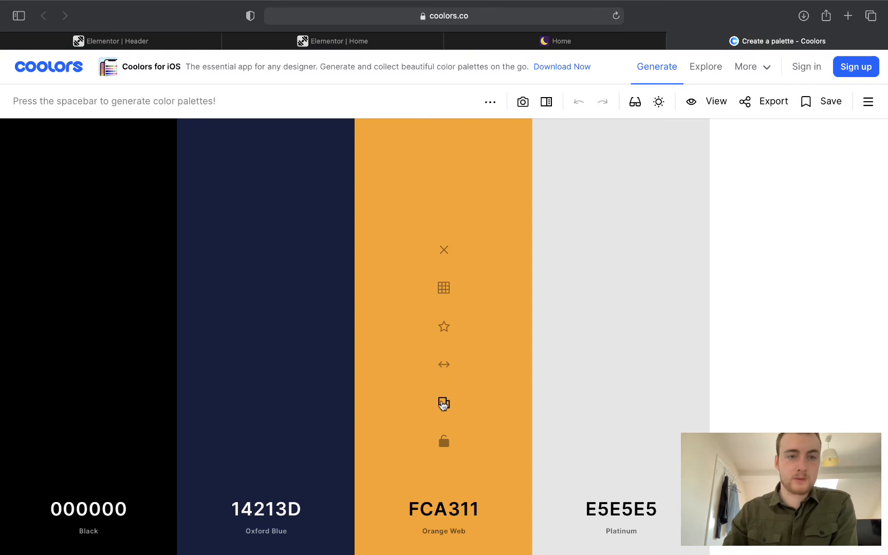
click(443, 403)
click(143, 43)
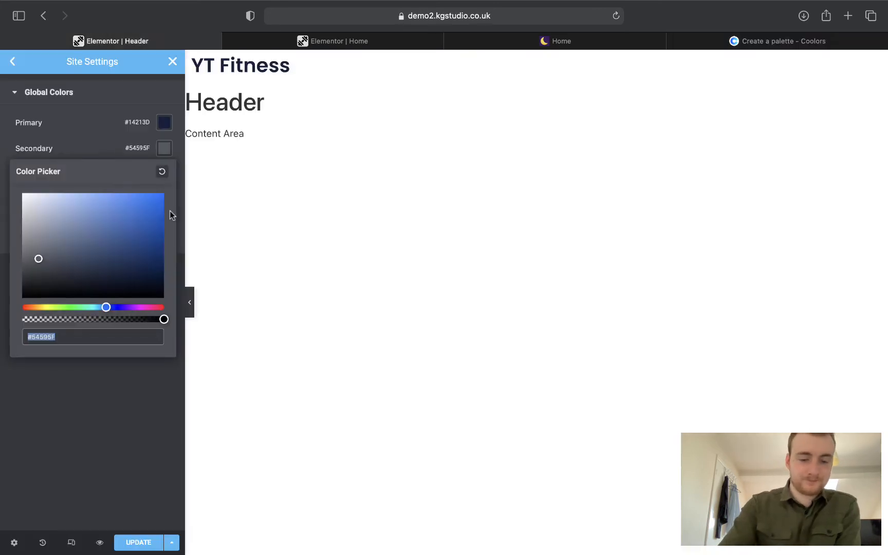
key(super+v)
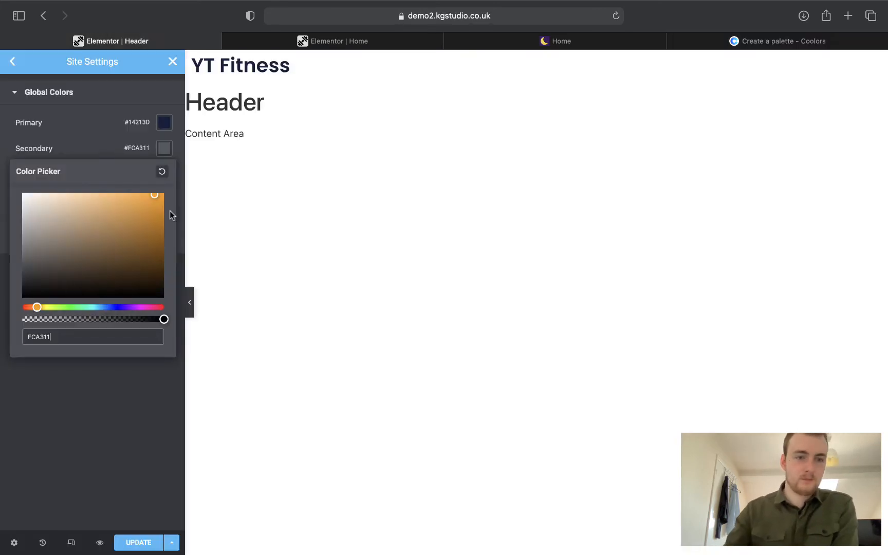
click(62, 486)
Set the Text global colour to Platinum E5E5E5 from the Coolors palette.
click(600, 44)
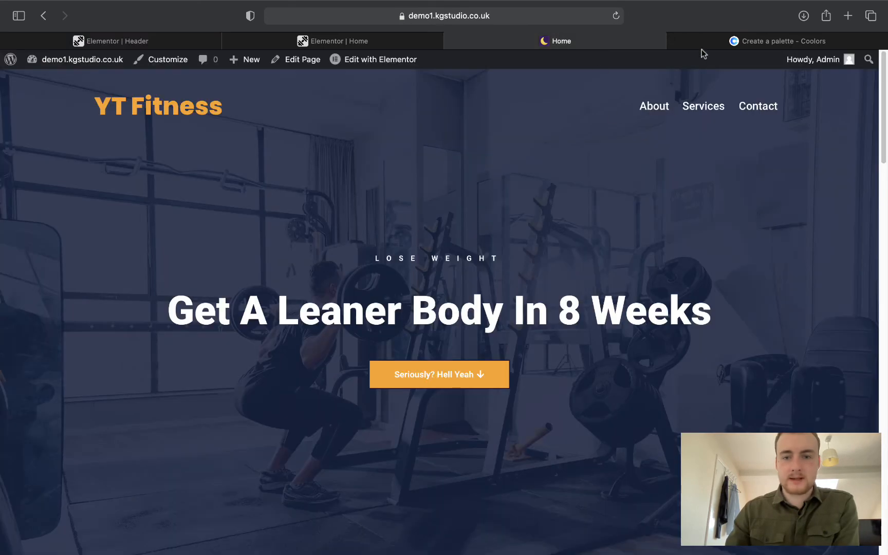
scroll(585, 315, down, 6)
scroll(586, 315, up, 6)
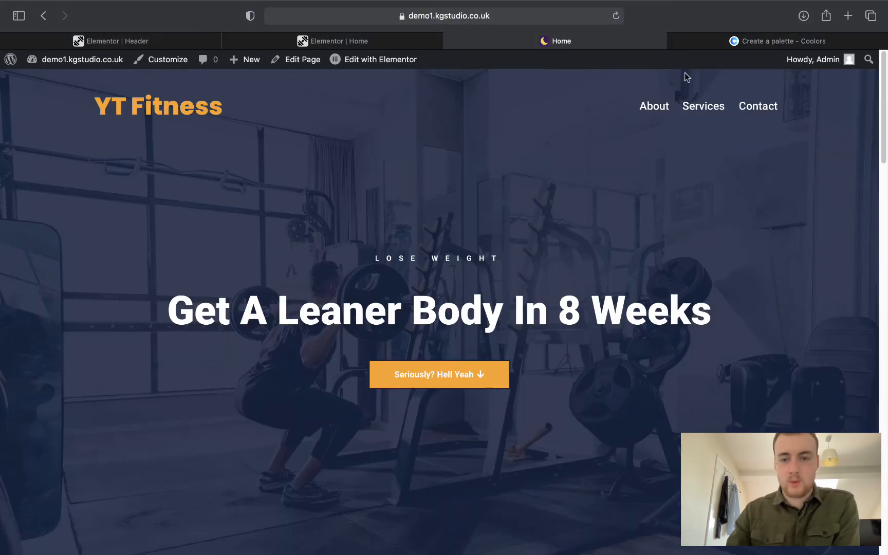
click(706, 41)
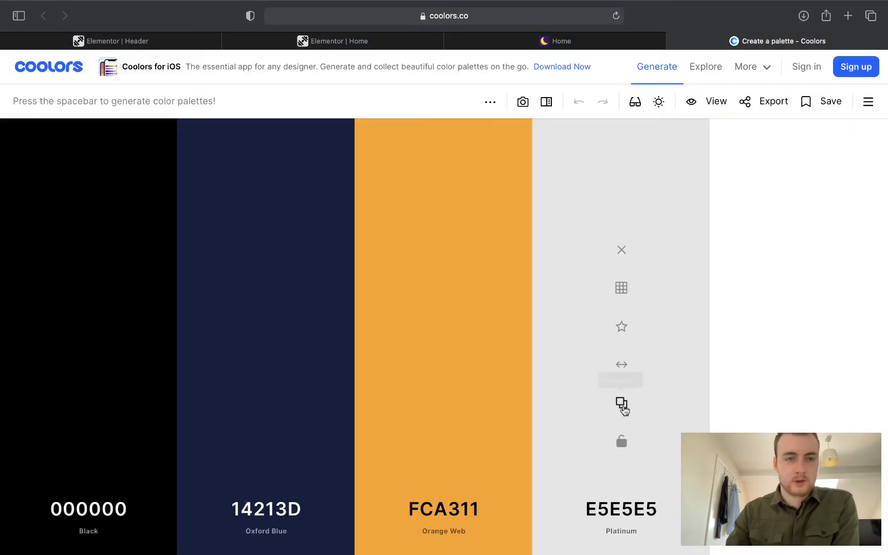
click(622, 404)
click(145, 46)
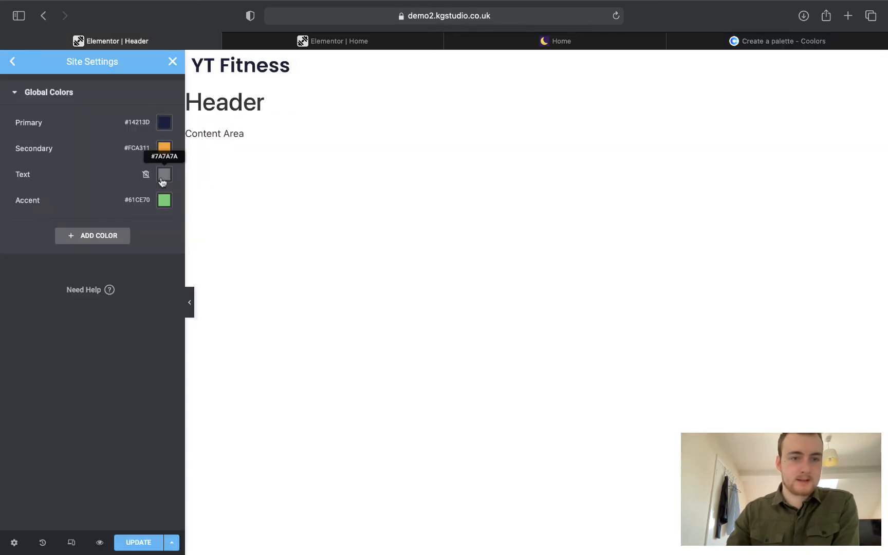
click(165, 174)
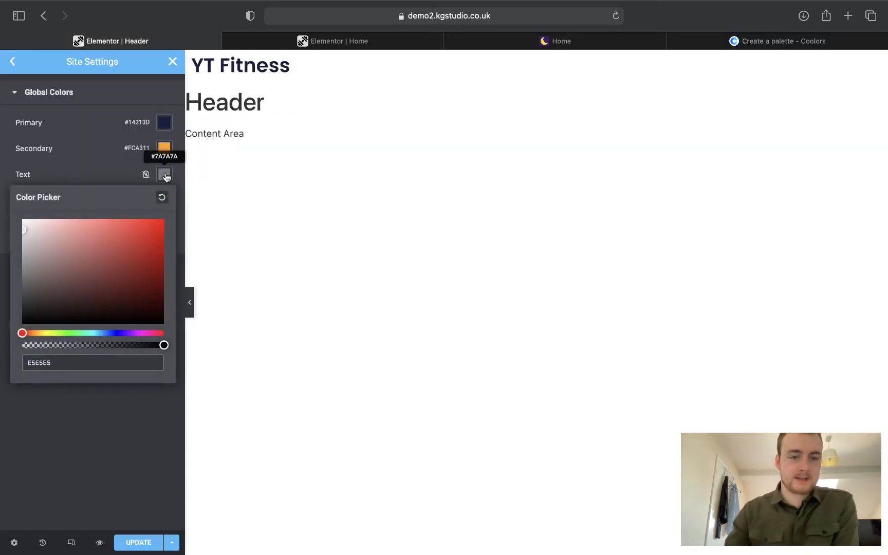
click(123, 446)
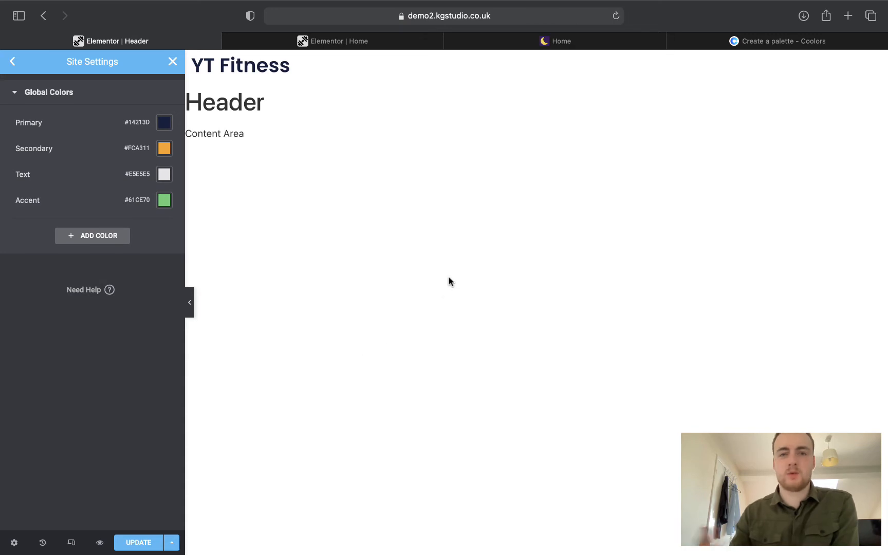
Set the Accent global colour to white FFFFFF and save the global colours.
click(761, 41)
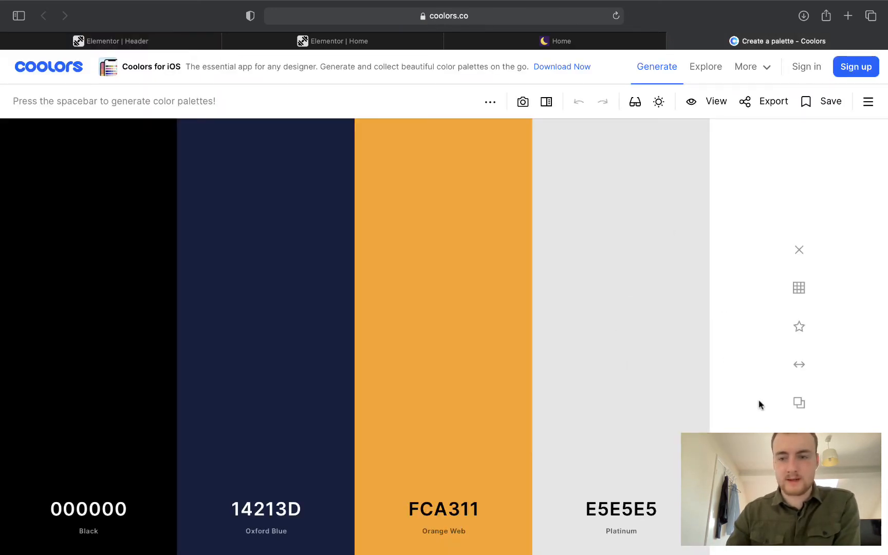
click(797, 403)
click(135, 46)
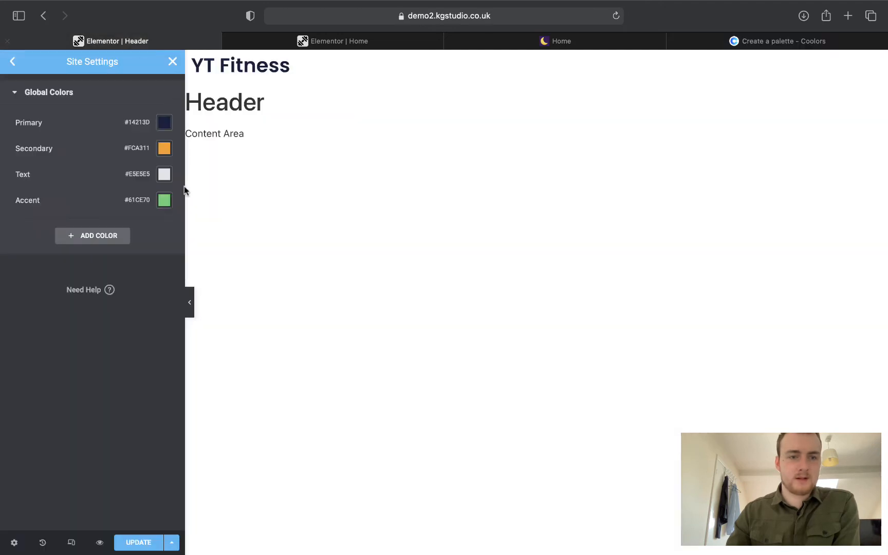
click(164, 202)
key(super+v)
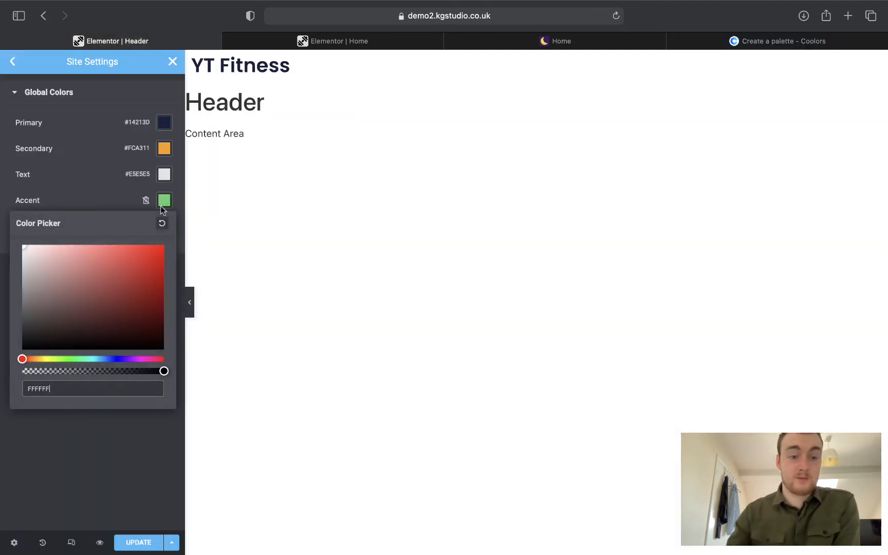
click(76, 444)
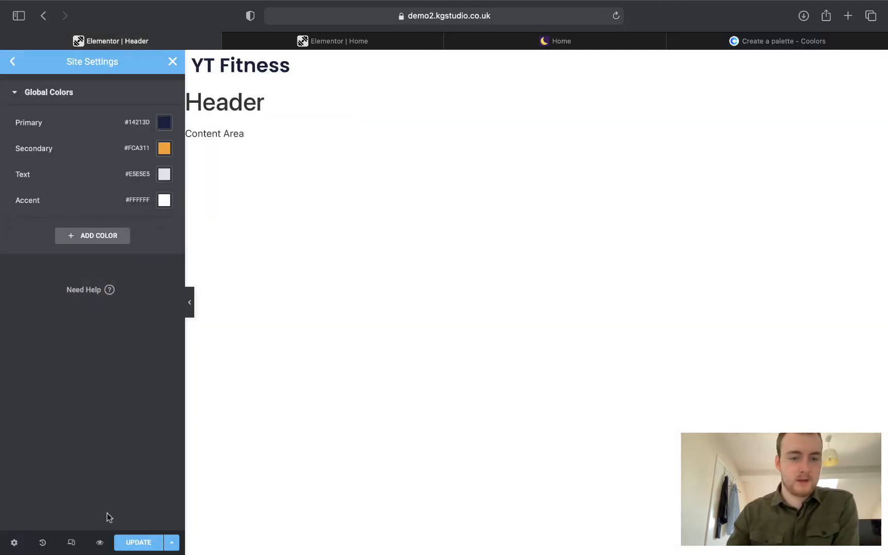
click(141, 547)
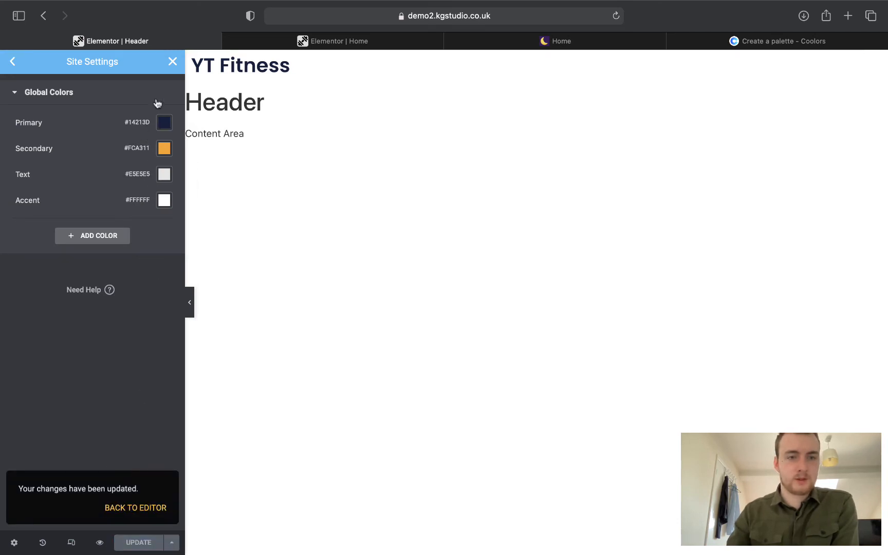
Close Site Settings and view the live YT Fitness homepage's 'Get A Leaner Body In 8 Weeks' hero.
click(172, 61)
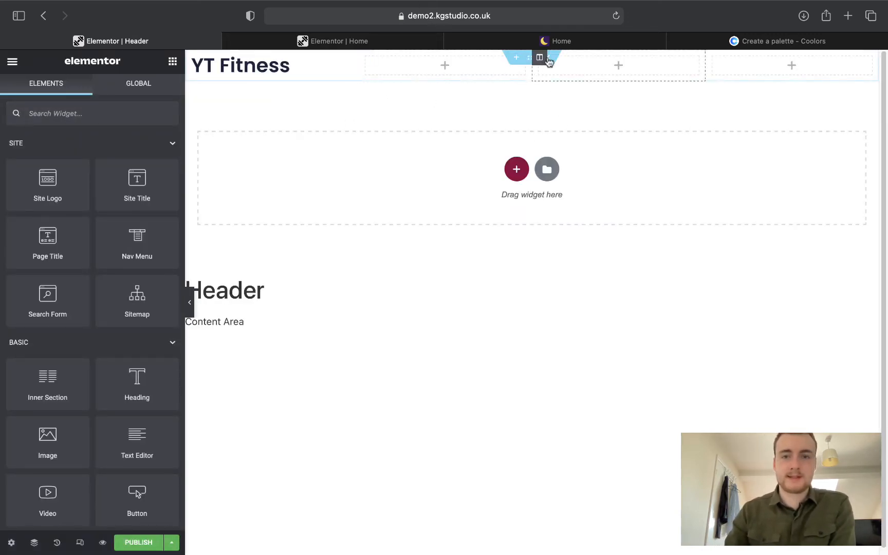
click(562, 41)
scroll(568, 177, down, 1)
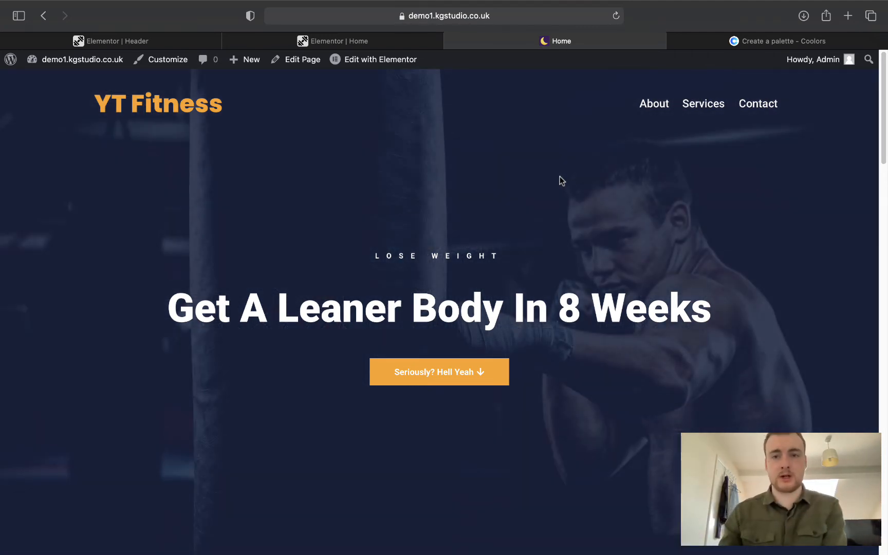
click(653, 106)
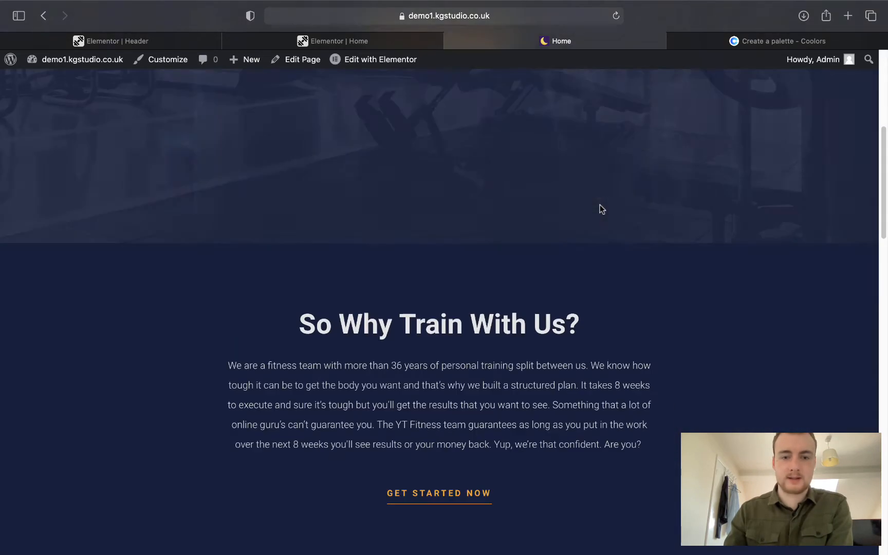
scroll(400, 346, up, 10)
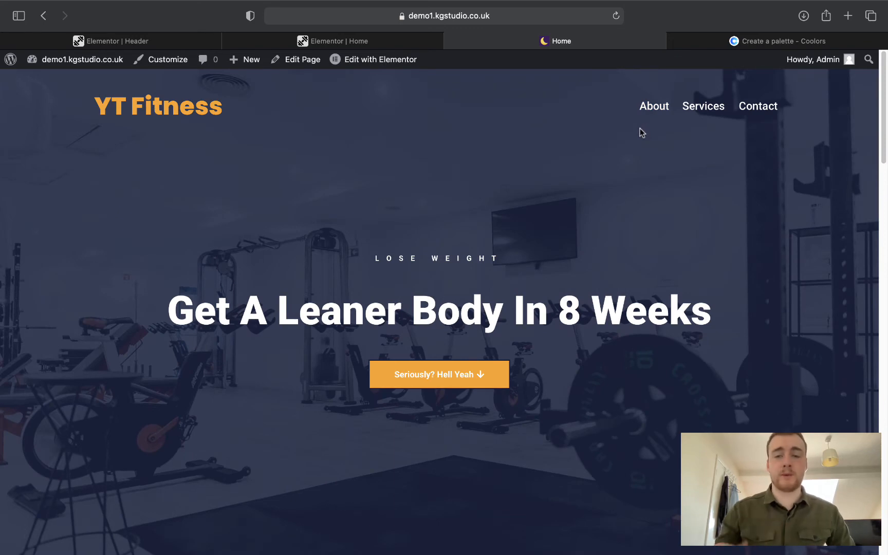
click(652, 114)
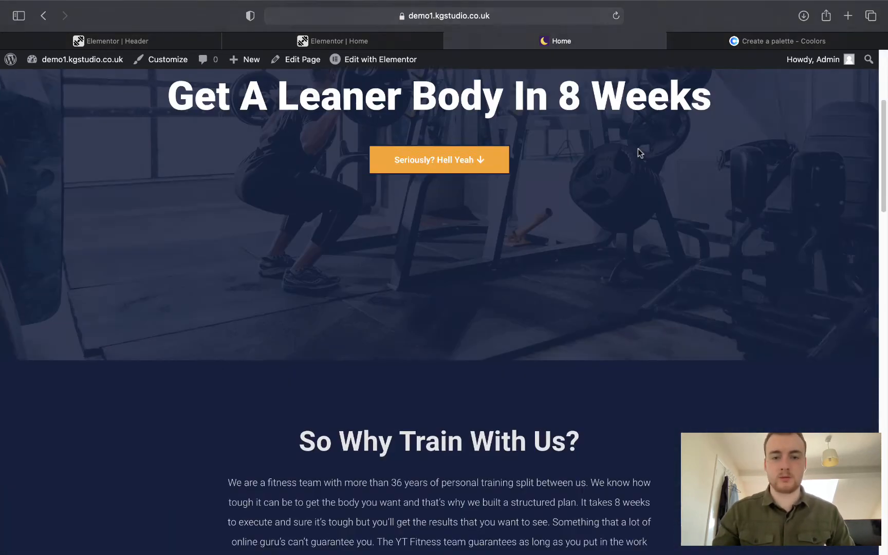
scroll(639, 152, up, 10)
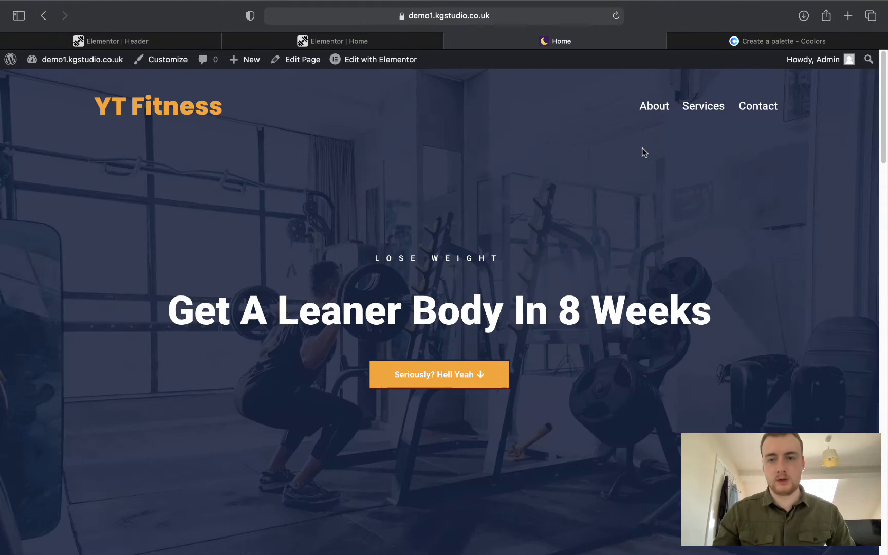
click(704, 107)
scroll(565, 238, up, 10)
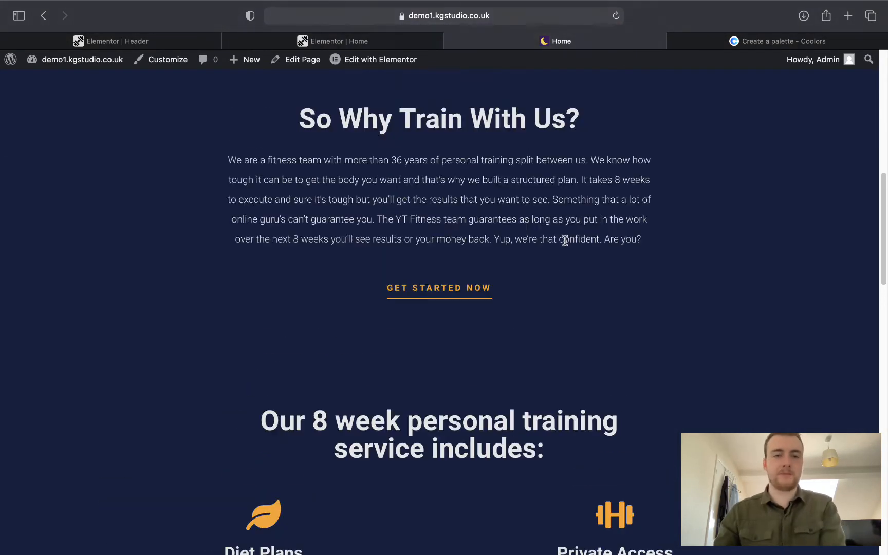
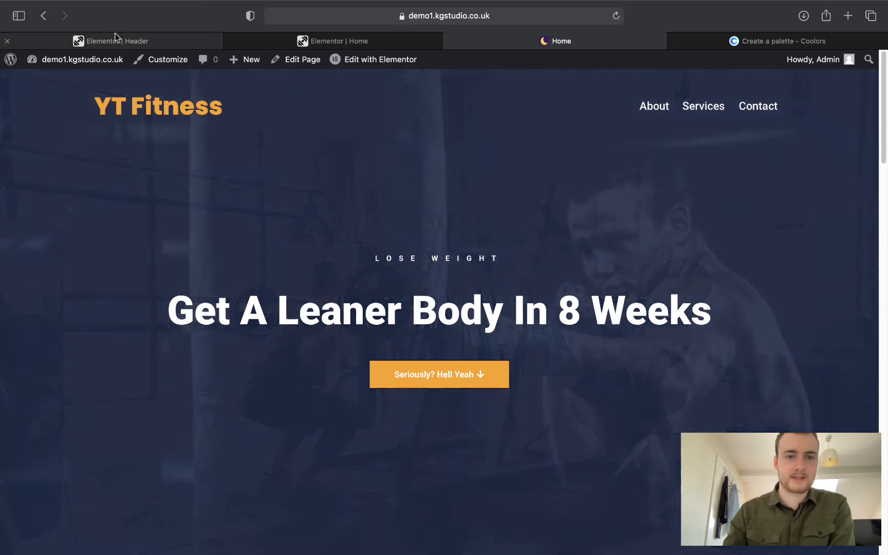
Colour the YT Fitness header title with the orange Secondary global colour (#FCA311).
click(116, 39)
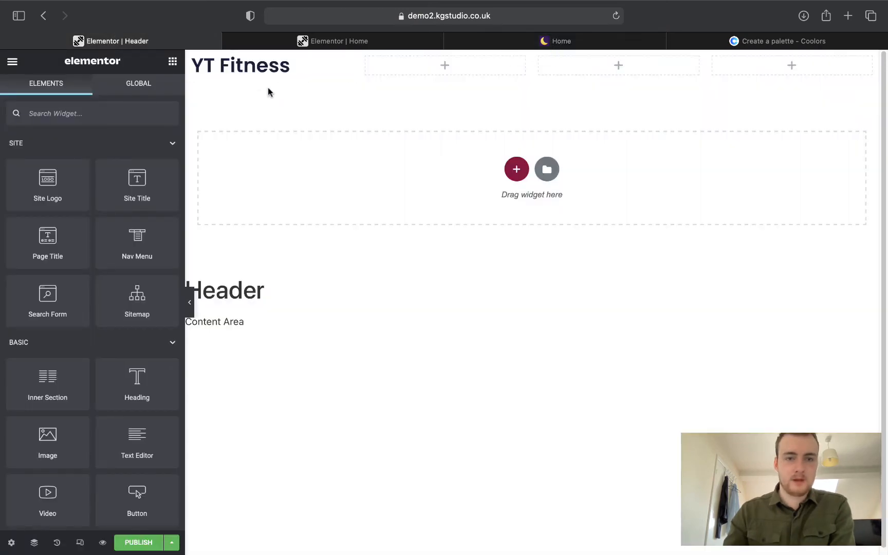
click(277, 72)
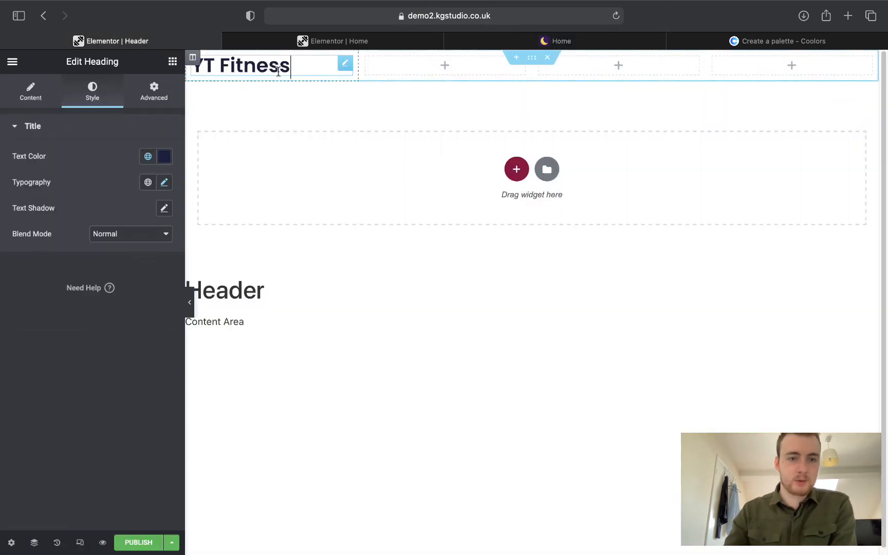
click(148, 157)
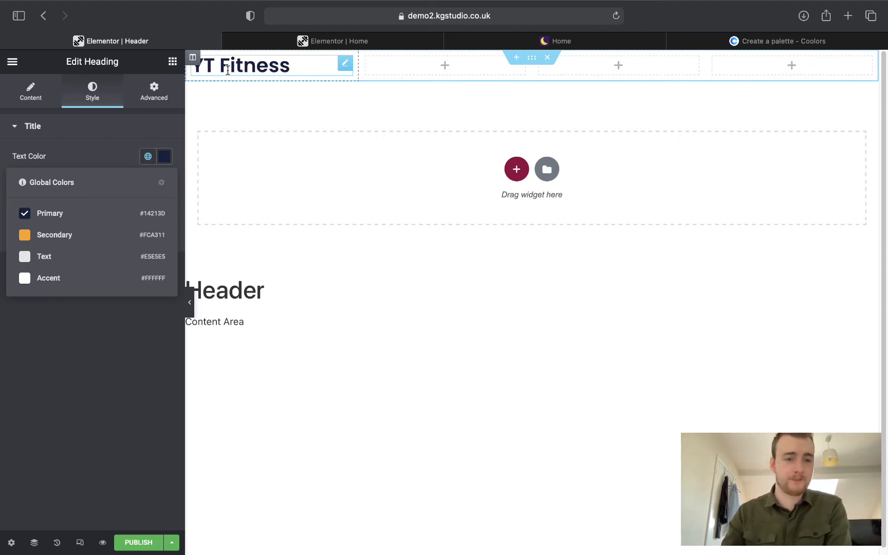
click(83, 235)
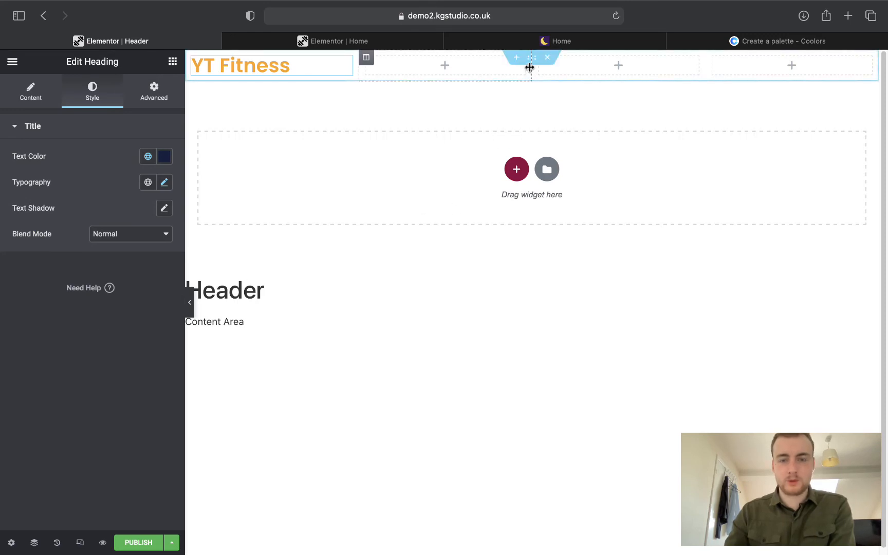
click(173, 62)
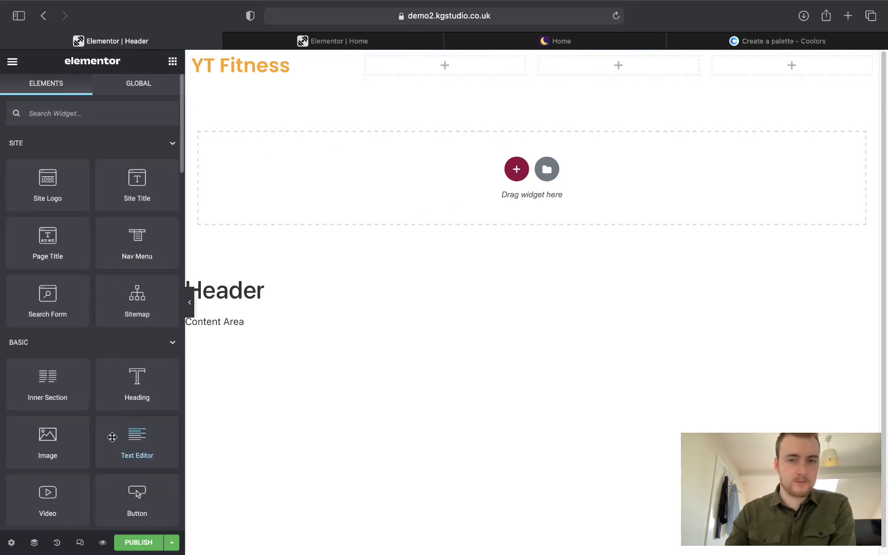
After checking the live site, drag a Button widget into the first empty header column.
click(370, 43)
drag(522, 45, 283, 30)
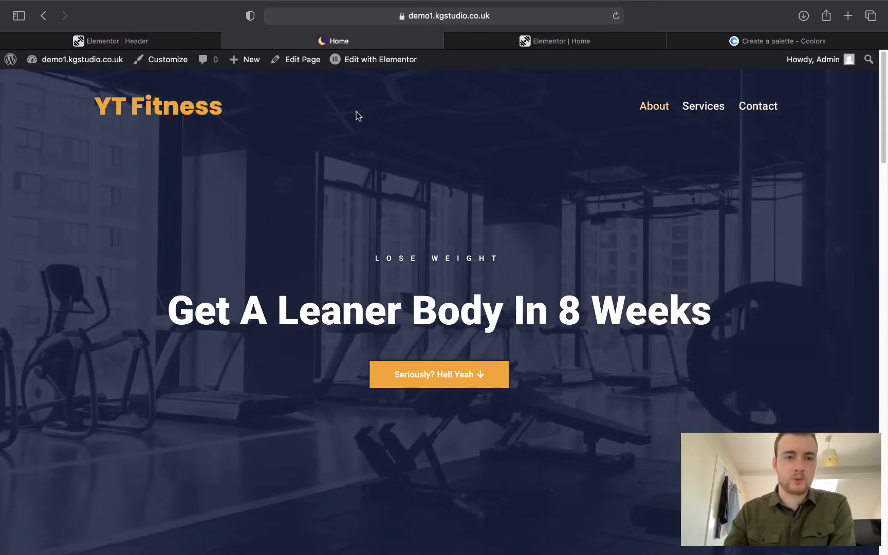
click(133, 41)
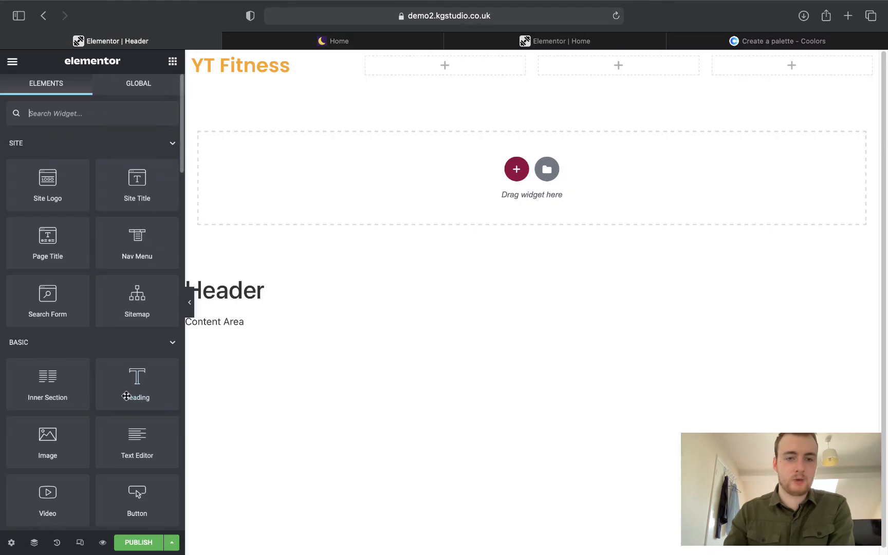
mouse_move(132, 395)
mouse_down()
mouse_move(398, 197)
mouse_move(239, 100)
mouse_move(143, 362)
mouse_move(118, 388)
mouse_up()
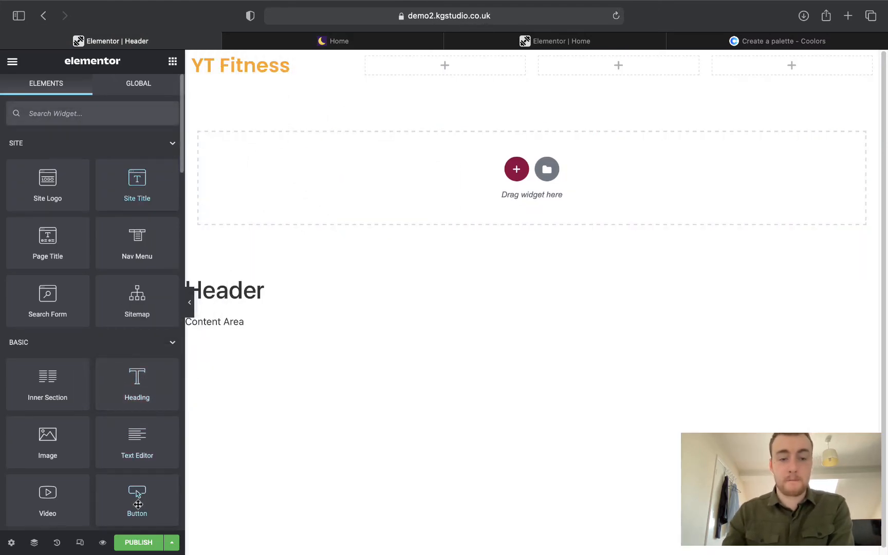
drag(137, 507, 458, 63)
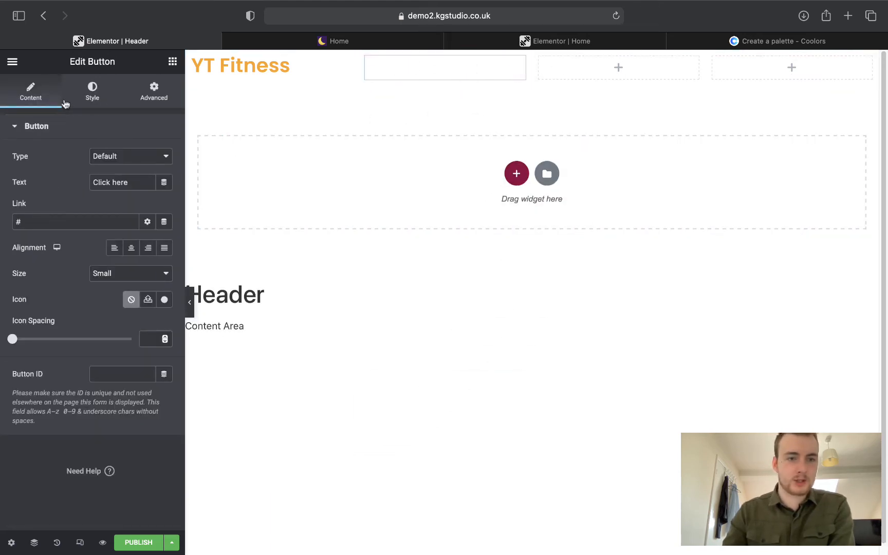
Give the new header button the orange Secondary global background colour.
click(92, 92)
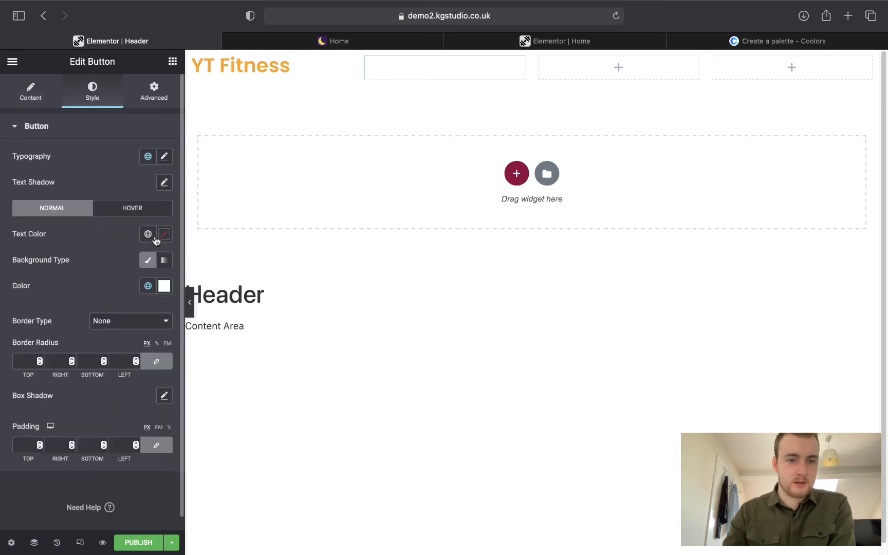
click(148, 285)
click(41, 363)
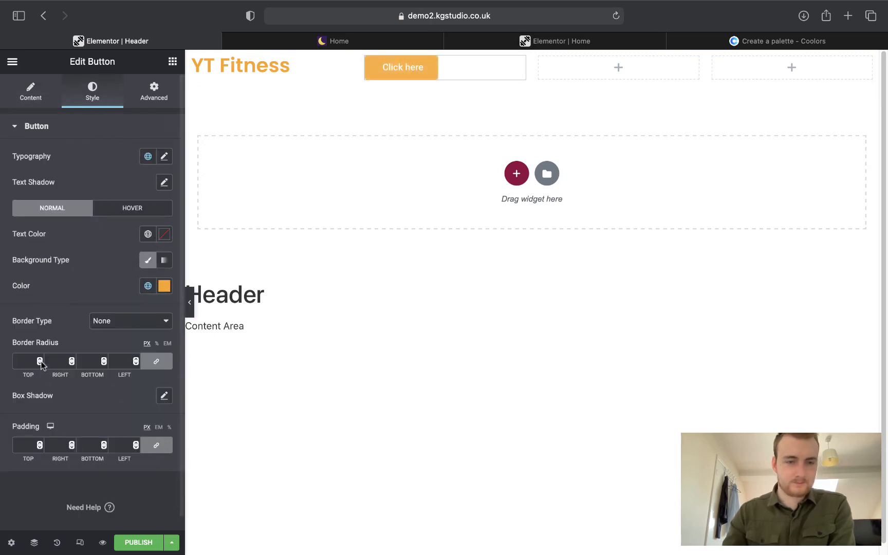
Replace the button's 'Click here' label with 'About'.
click(36, 93)
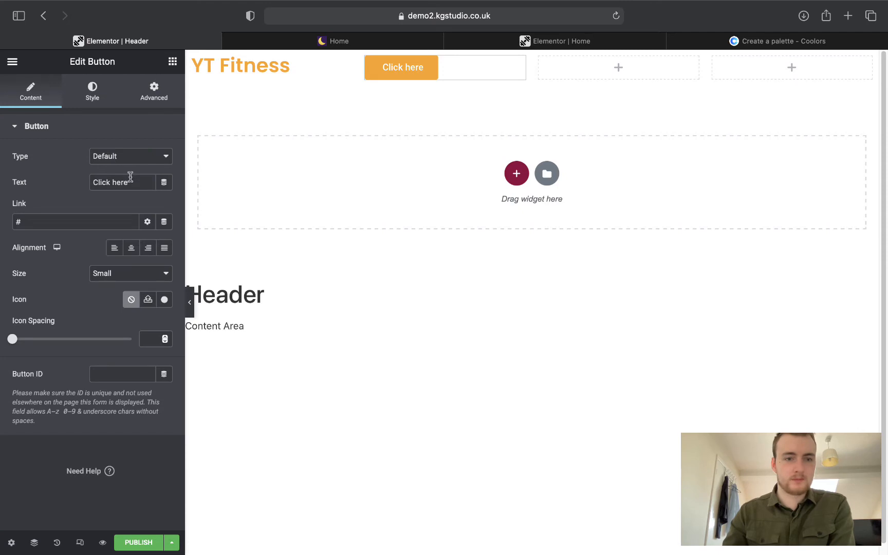
drag(140, 183, 64, 172)
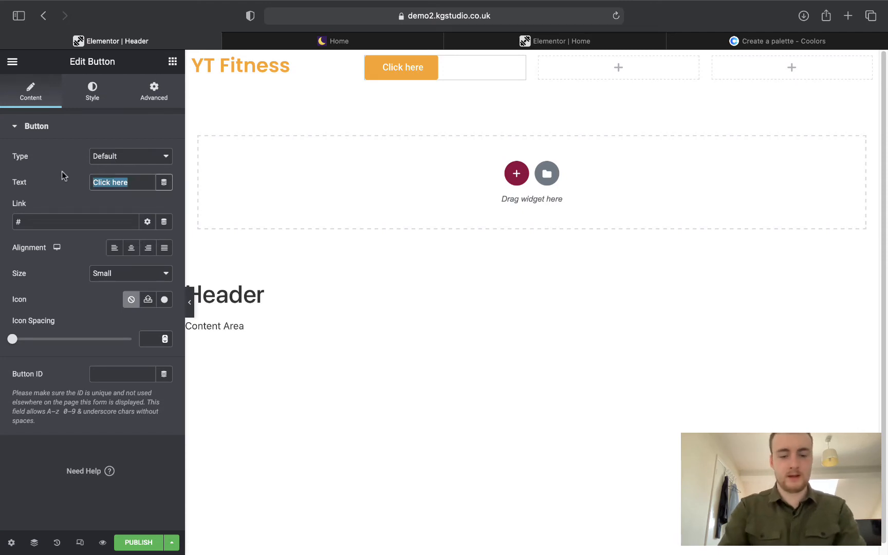
text(aBOUT)
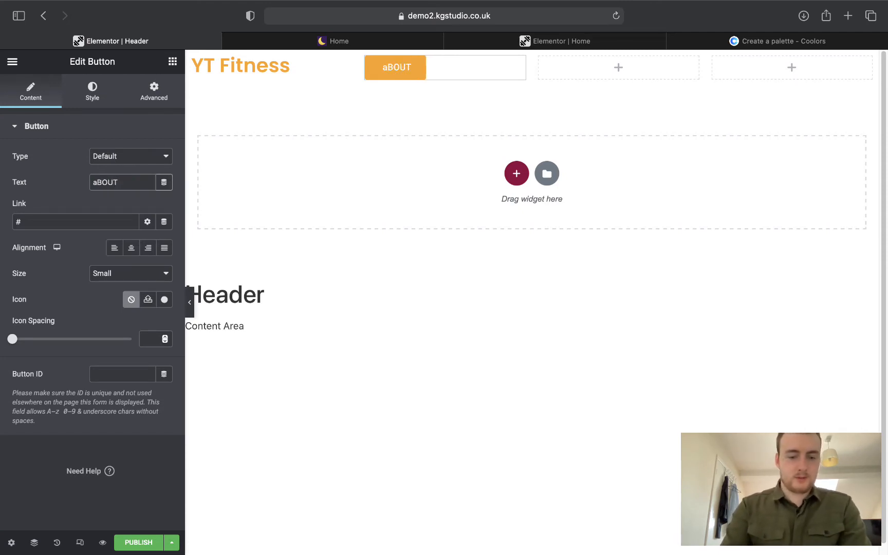
key(super+a)
text(Abou)
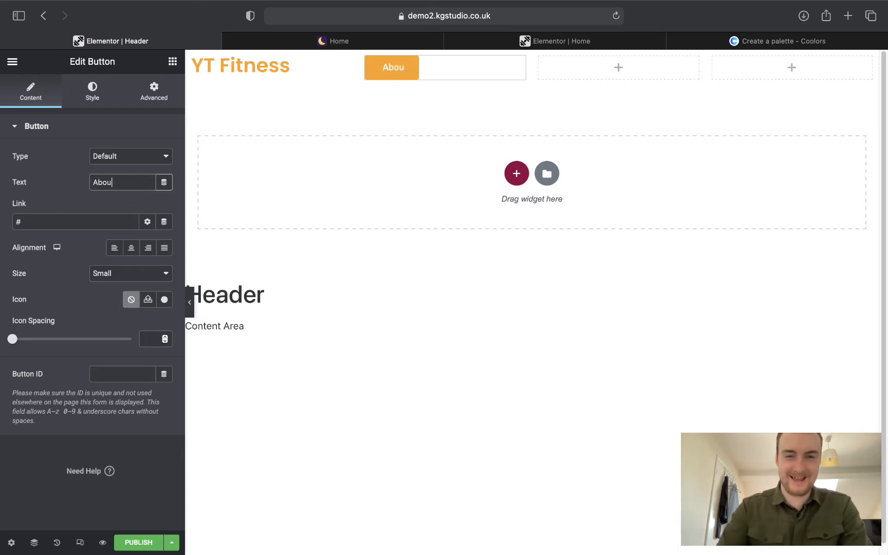
text(t)
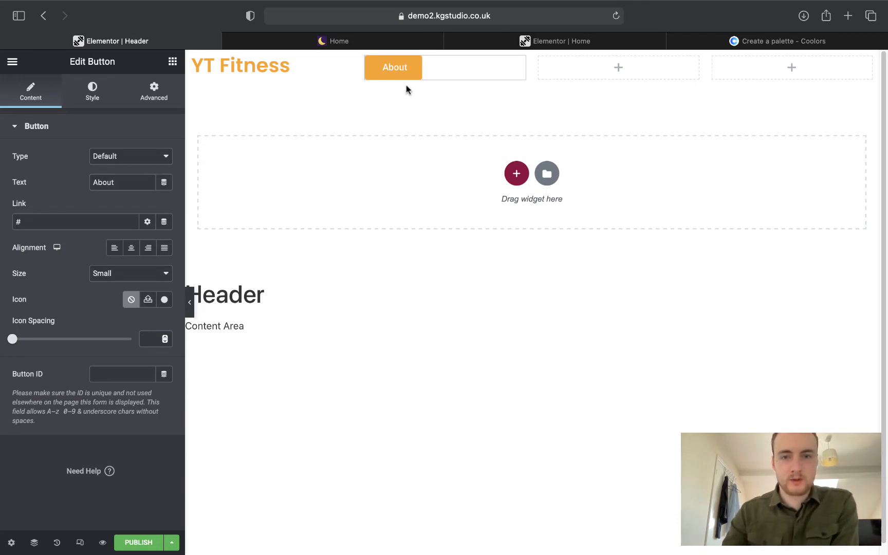
Copy the About button from its context menu and show its style settings.
mouse_move(460, 68)
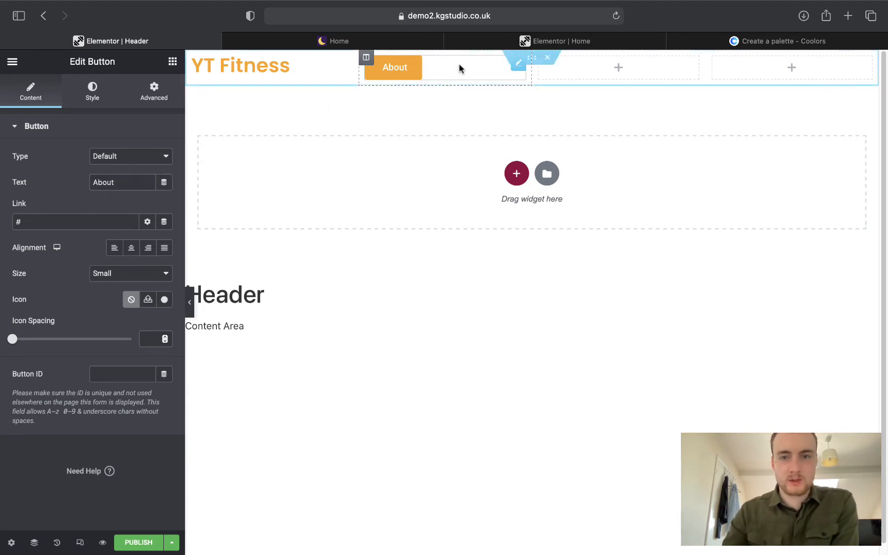
right_click(517, 67)
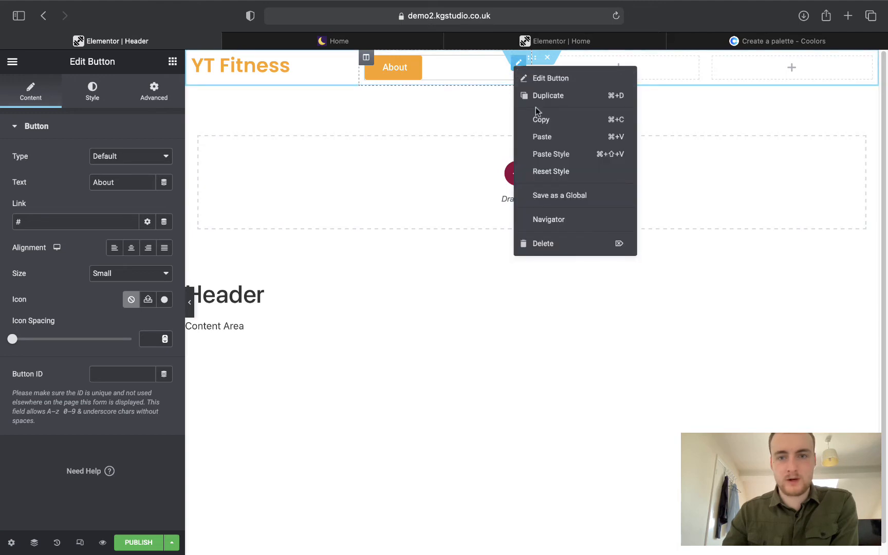
click(536, 120)
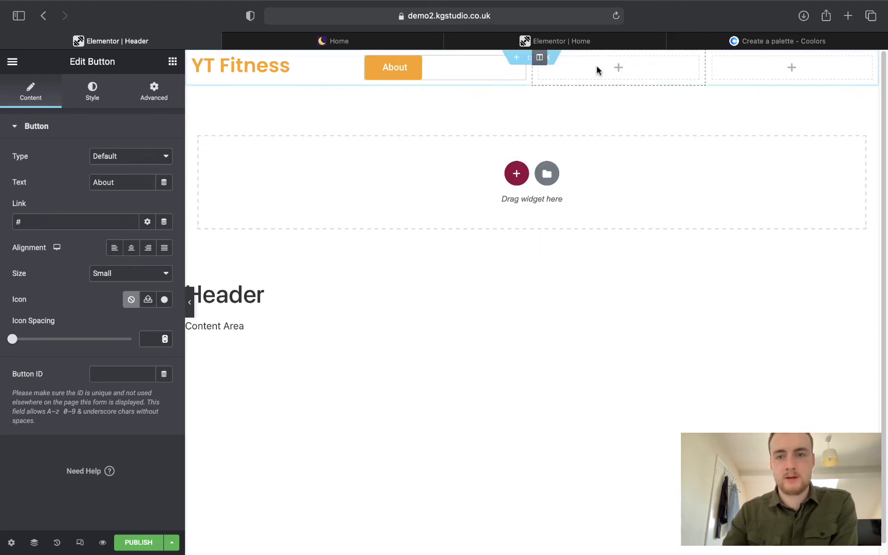
right_click(597, 67)
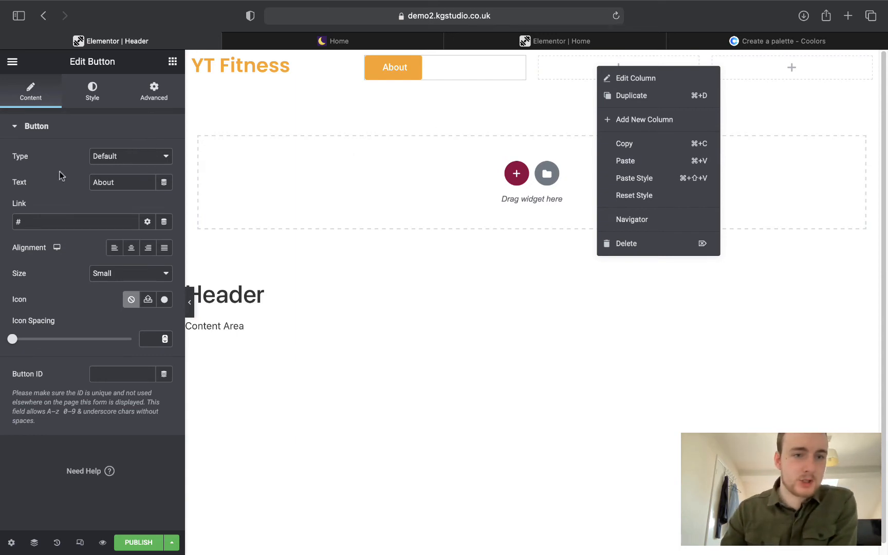
click(84, 105)
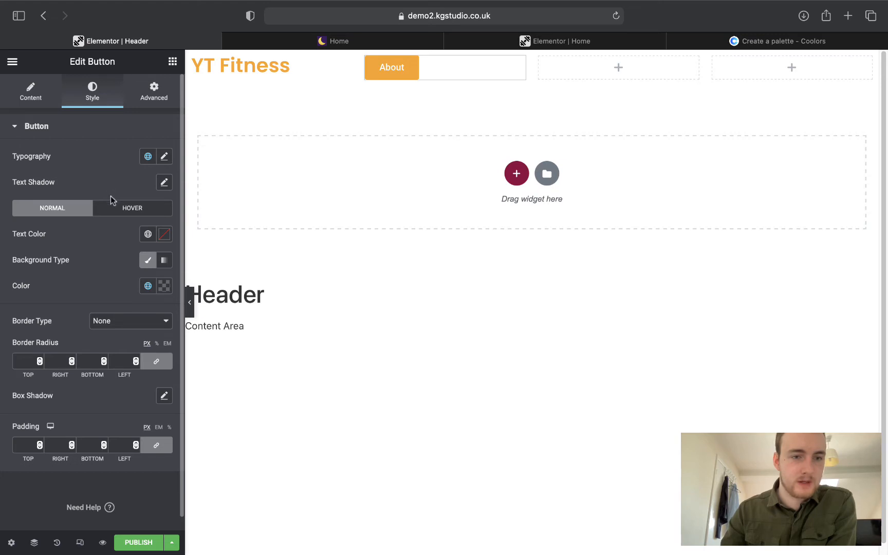
Set the About button's typography font family to Poppins.
click(121, 213)
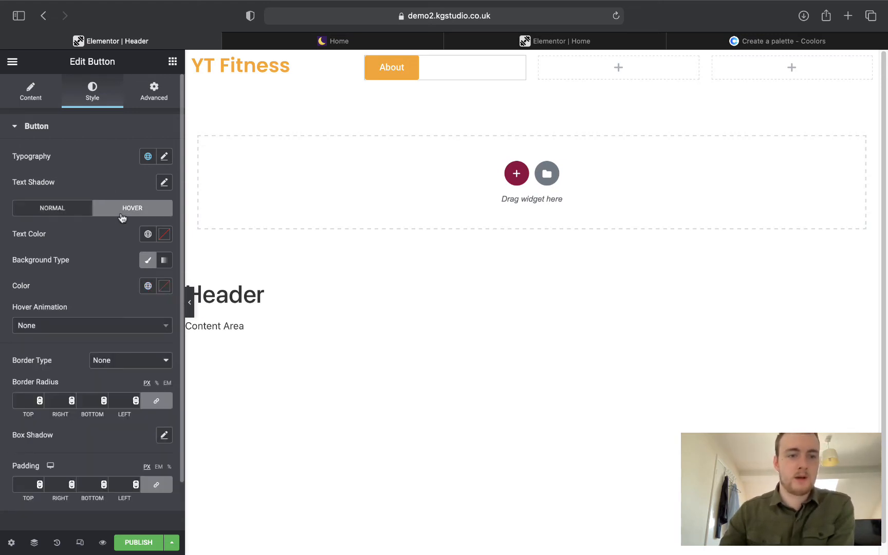
click(59, 208)
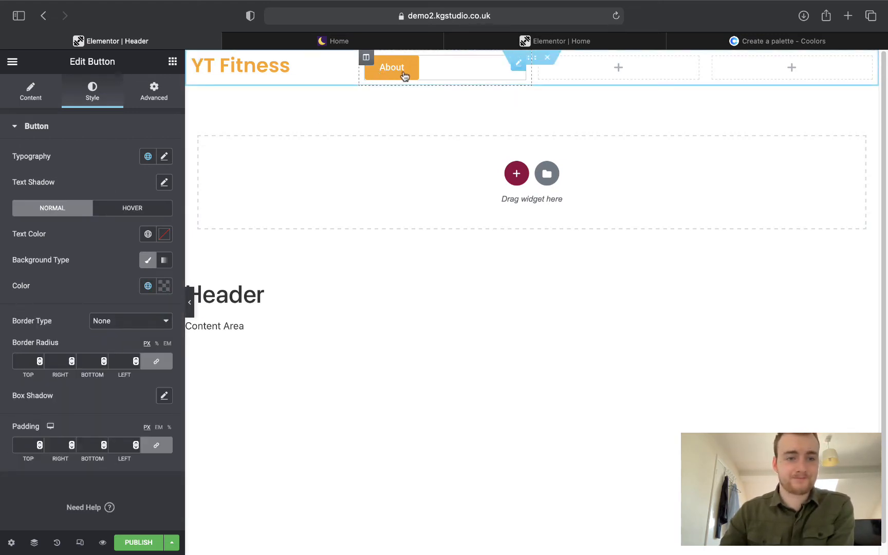
click(164, 156)
click(136, 214)
text(po)
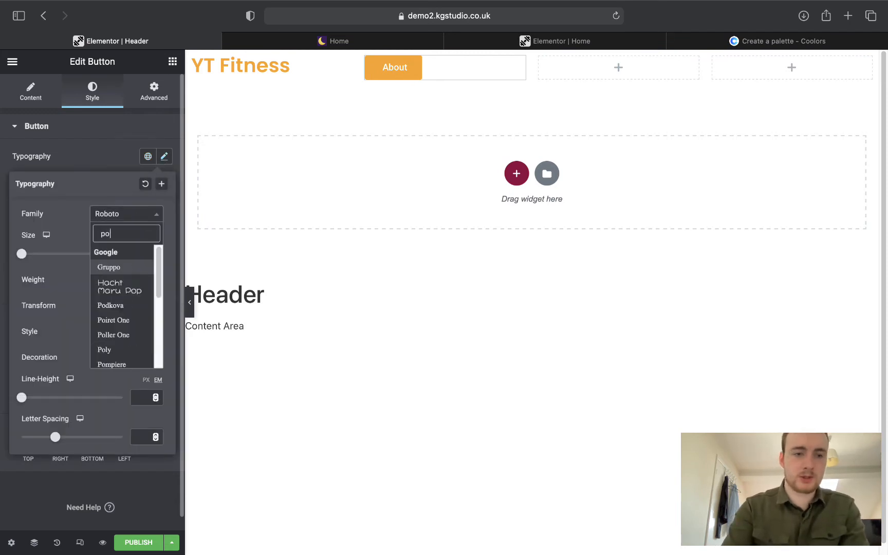
text(ppin)
key(Return)
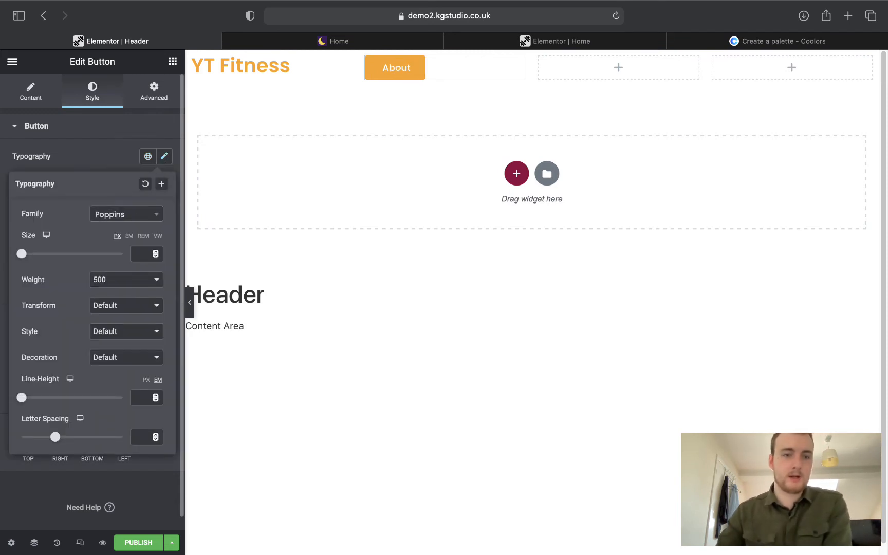
click(105, 148)
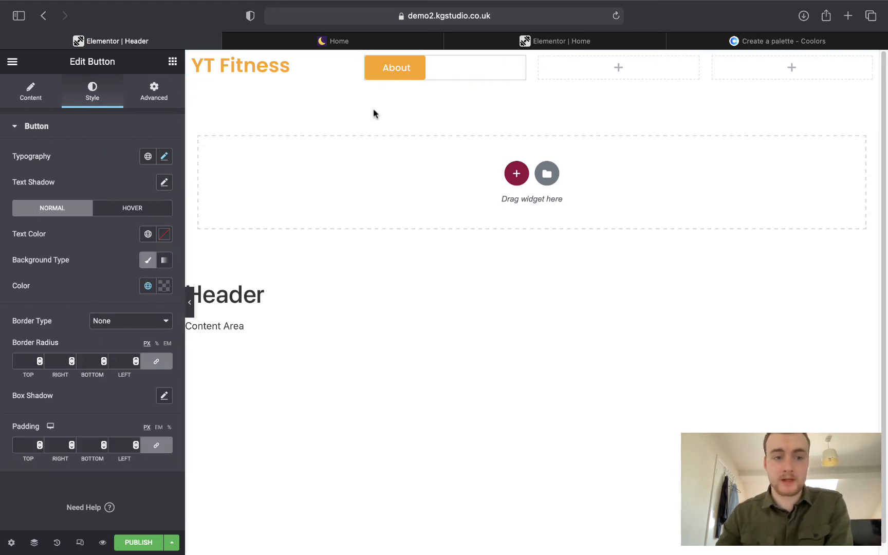
Make the About button's hover background navy Primary (#14213D), then view the live site.
click(124, 209)
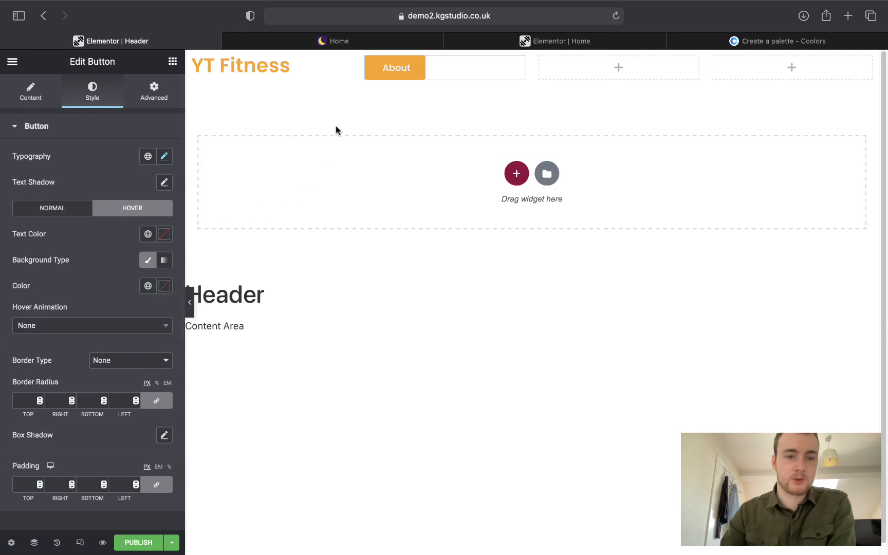
click(148, 285)
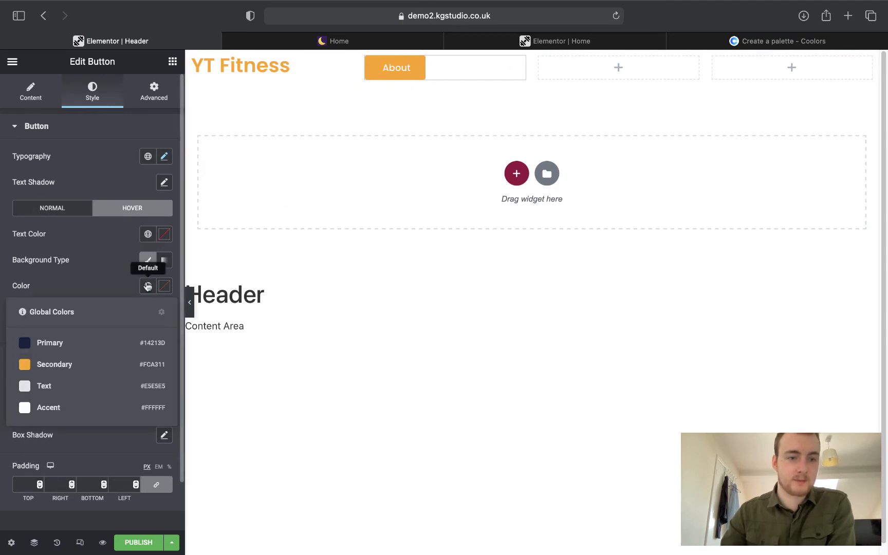
click(52, 343)
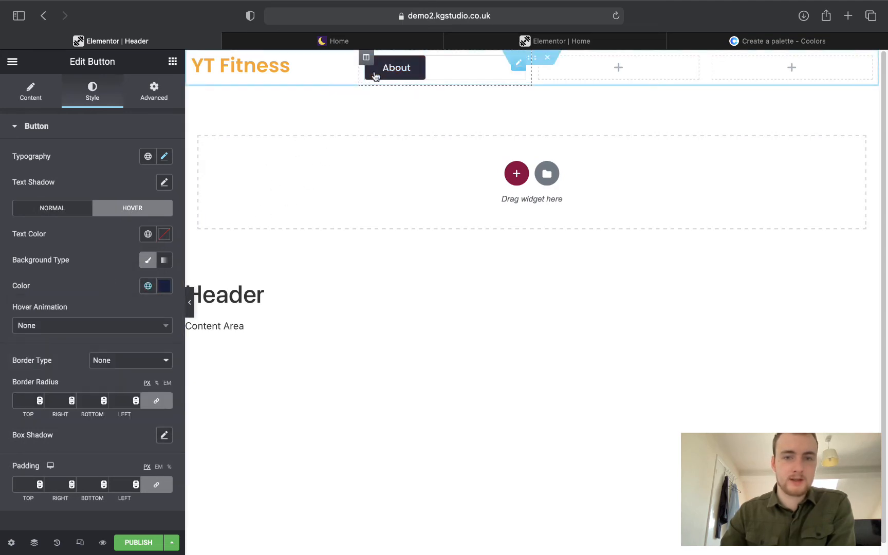
click(505, 42)
click(398, 40)
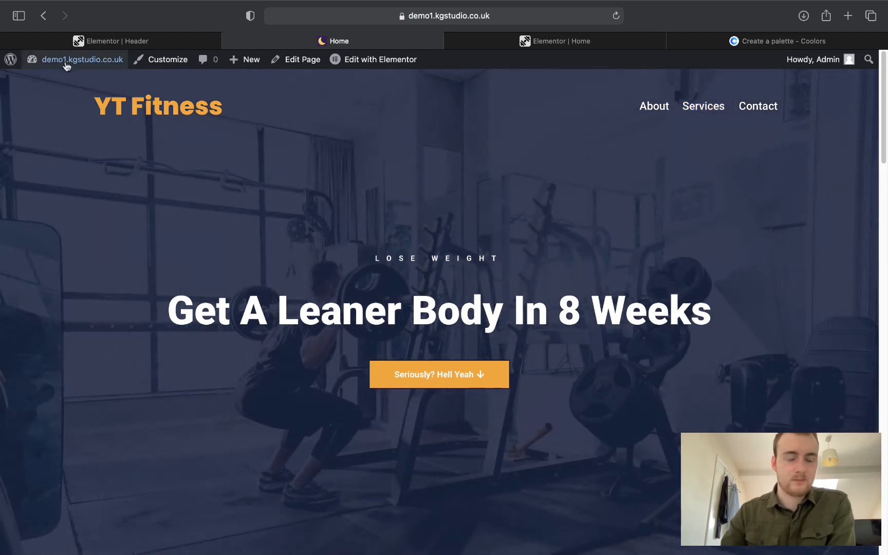
Test a custom transparent background on the About button, then restore the Secondary orange.
click(108, 42)
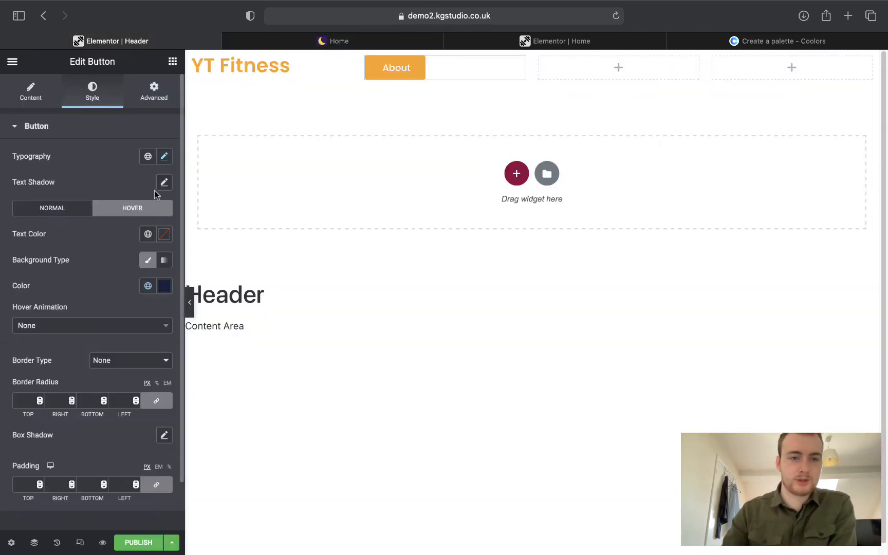
click(63, 216)
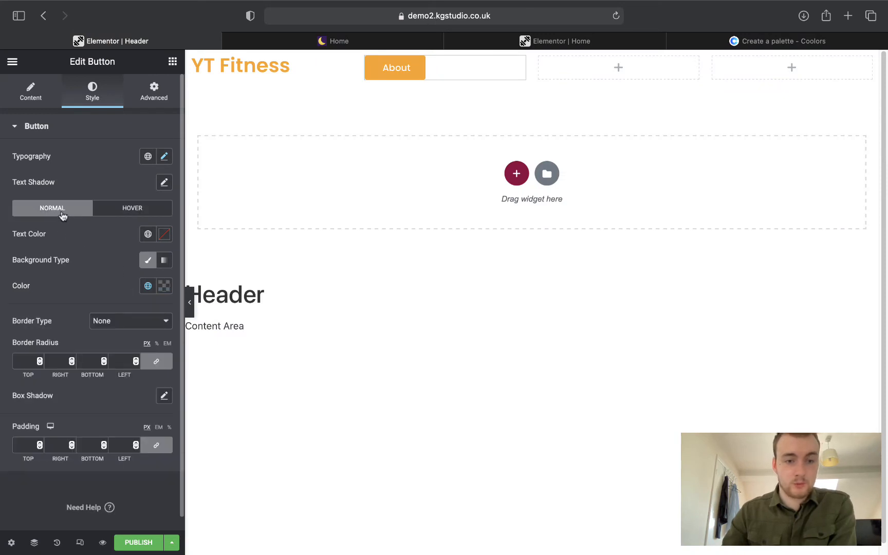
click(149, 287)
click(164, 286)
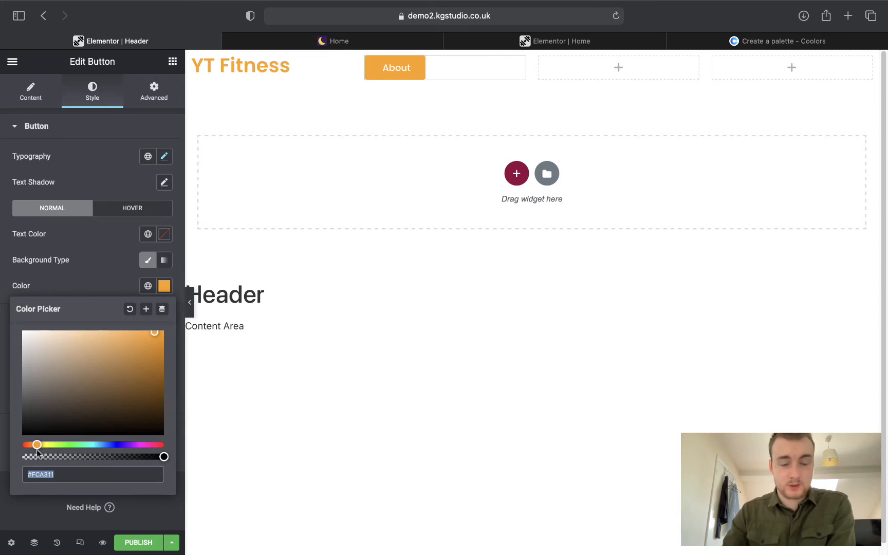
mouse_move(37, 445)
mouse_down()
mouse_move(153, 445)
mouse_move(32, 445)
mouse_up()
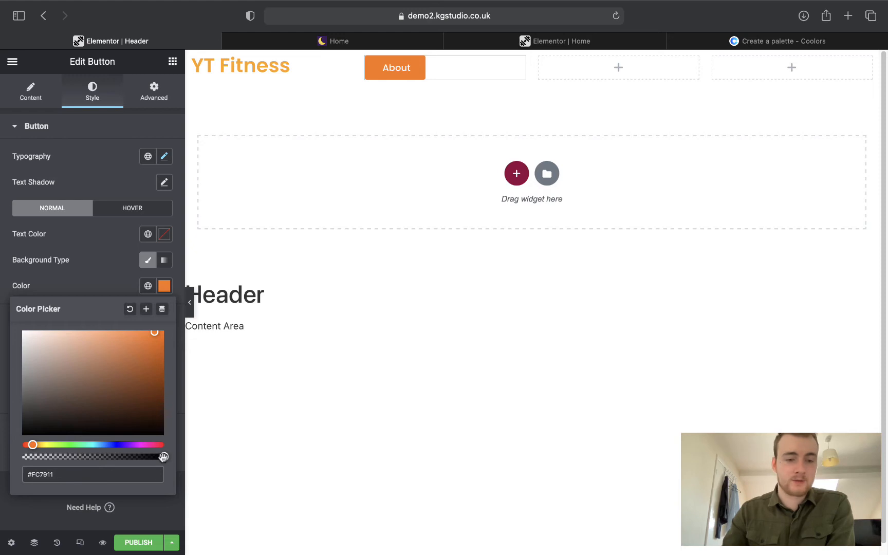
drag(163, 457, 22, 457)
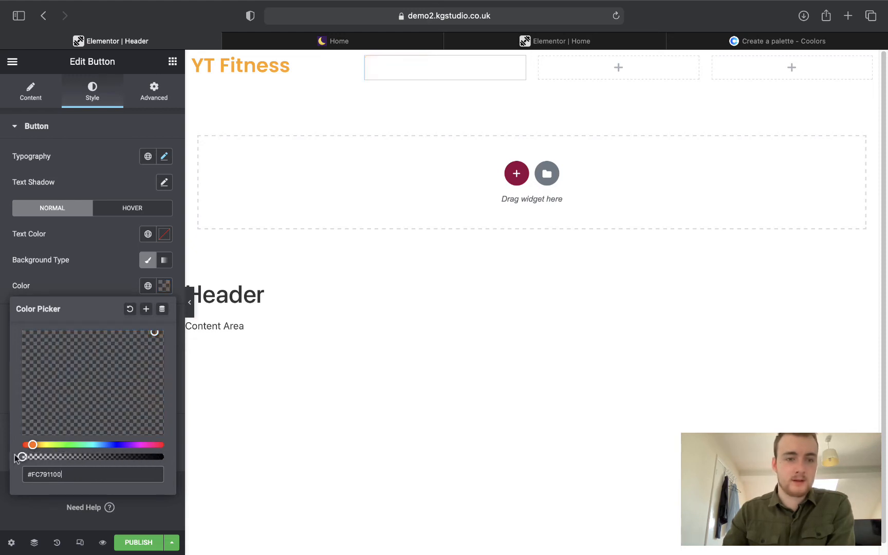
click(76, 265)
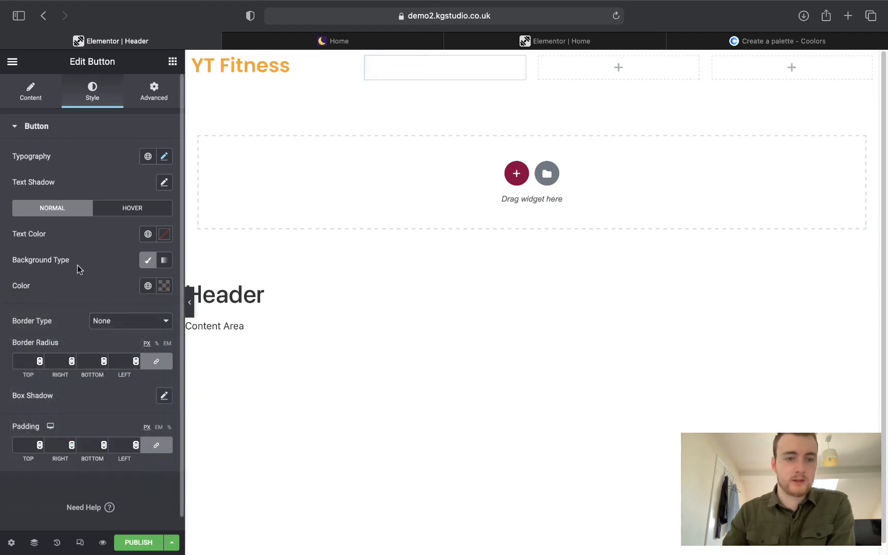
click(148, 287)
click(66, 363)
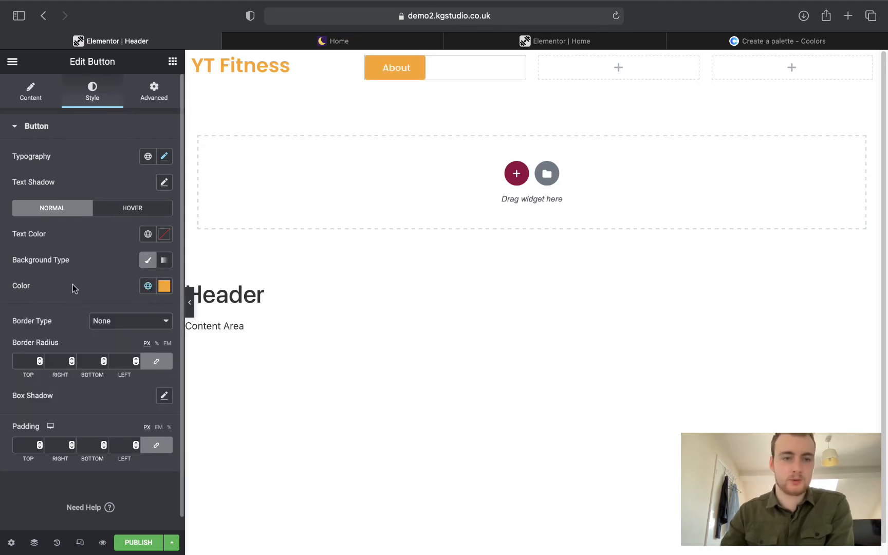
click(115, 208)
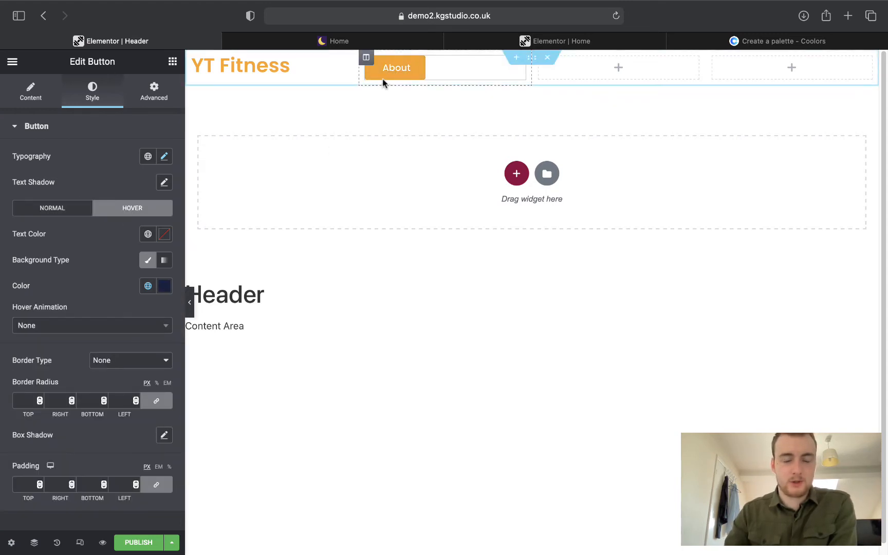
Apply the Pop hover animation to the About button and compare with the live homepage.
click(29, 330)
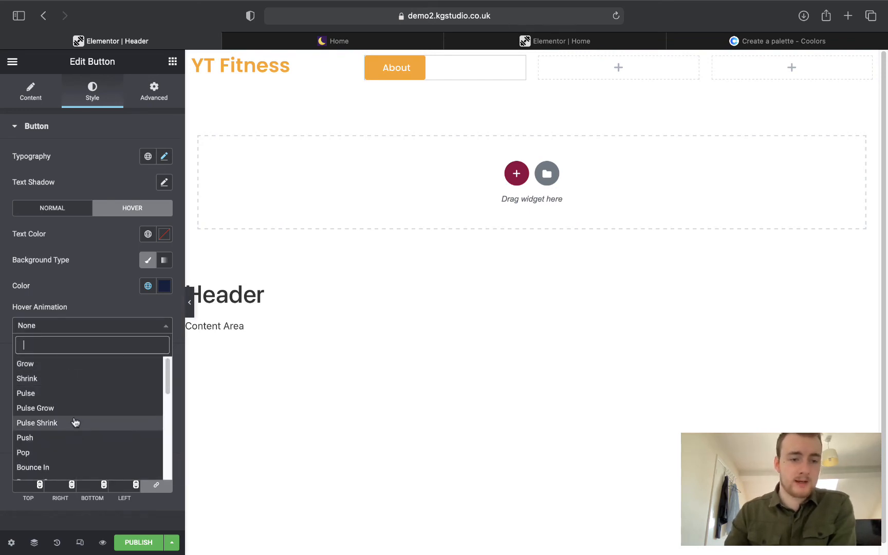
scroll(73, 423, down, 5)
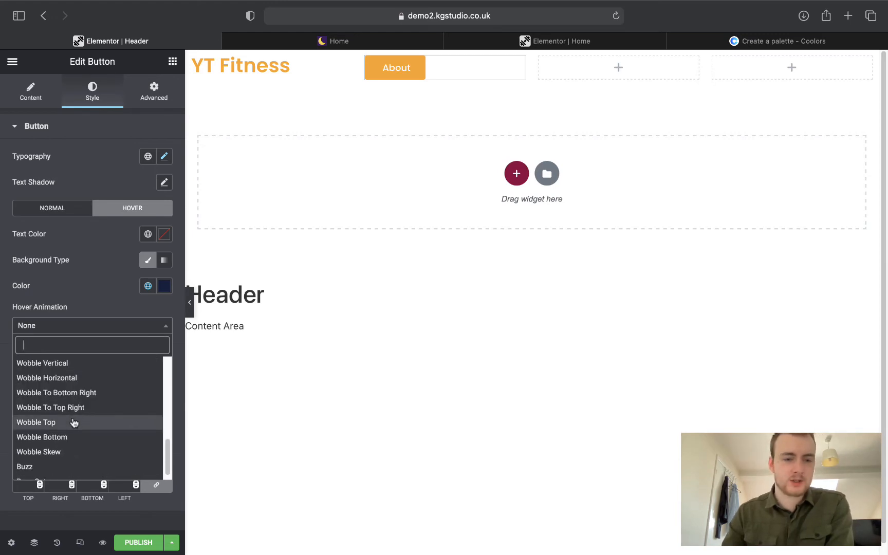
scroll(74, 422, down, 1)
scroll(74, 422, up, 3)
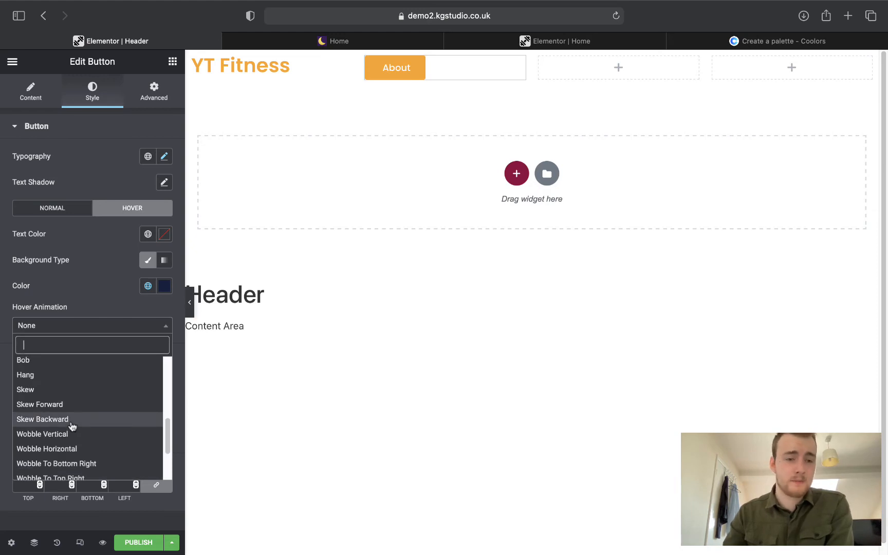
scroll(72, 425, up, 3)
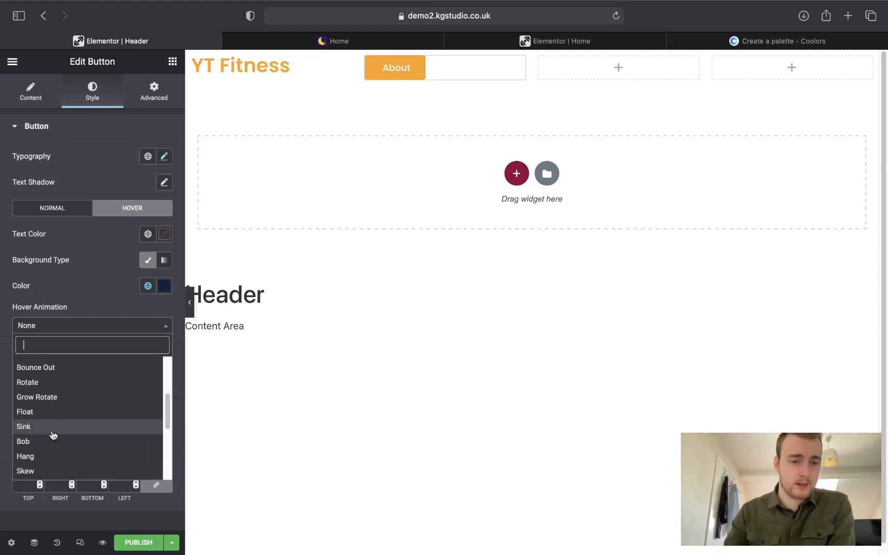
scroll(55, 429, up, 2)
click(31, 360)
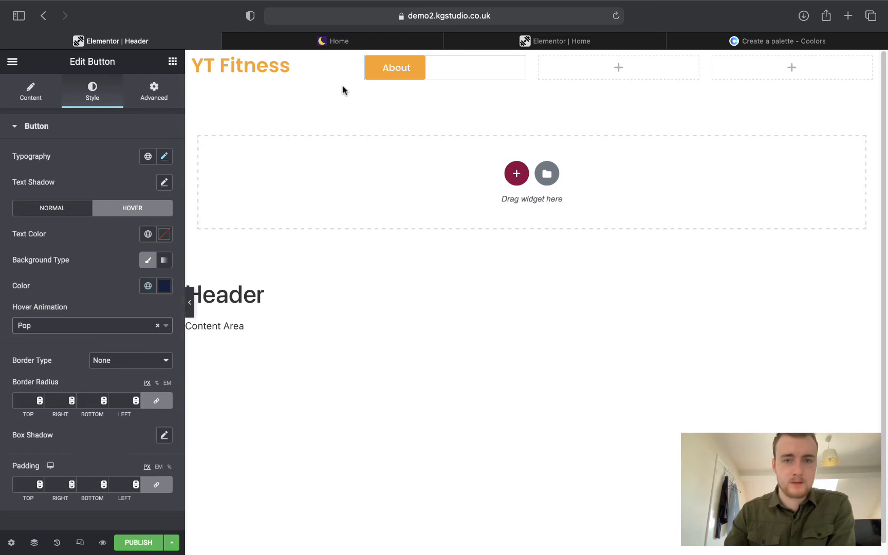
click(404, 42)
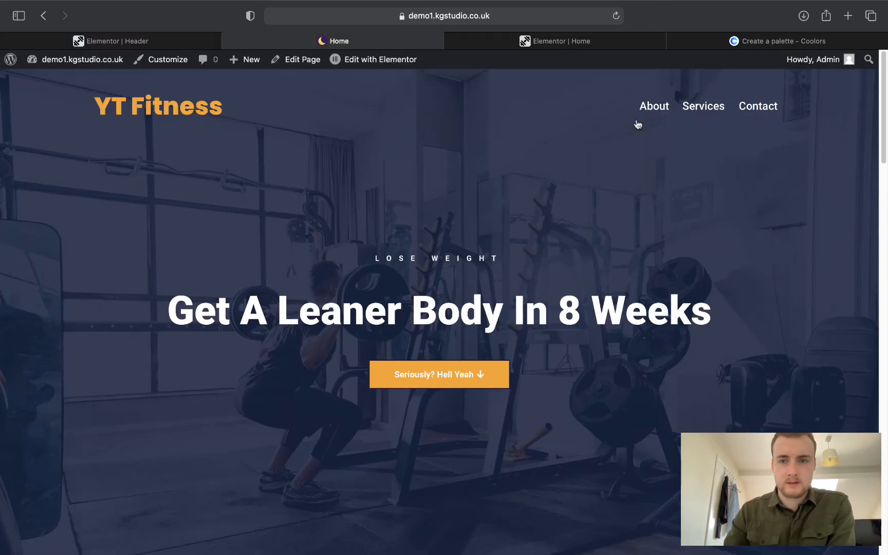
Paste copies of the About button into the second and third header columns.
click(139, 41)
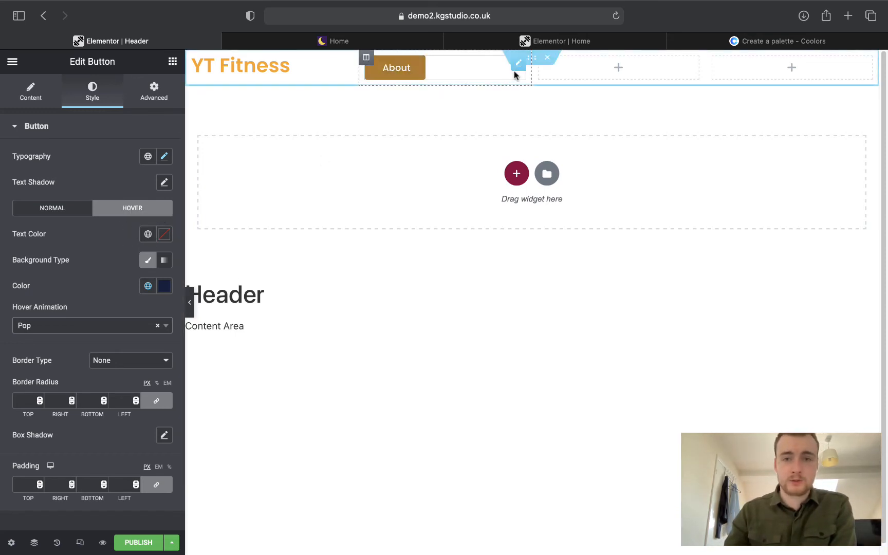
right_click(521, 68)
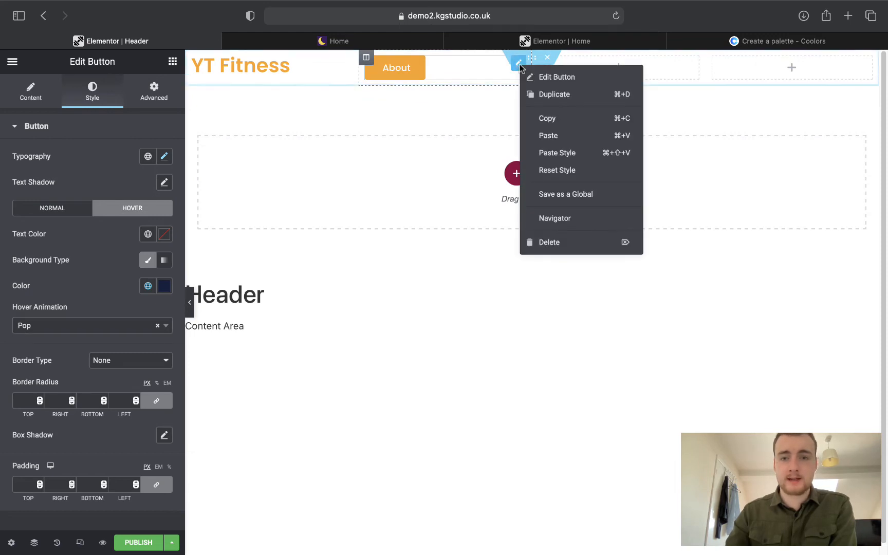
click(546, 119)
right_click(617, 64)
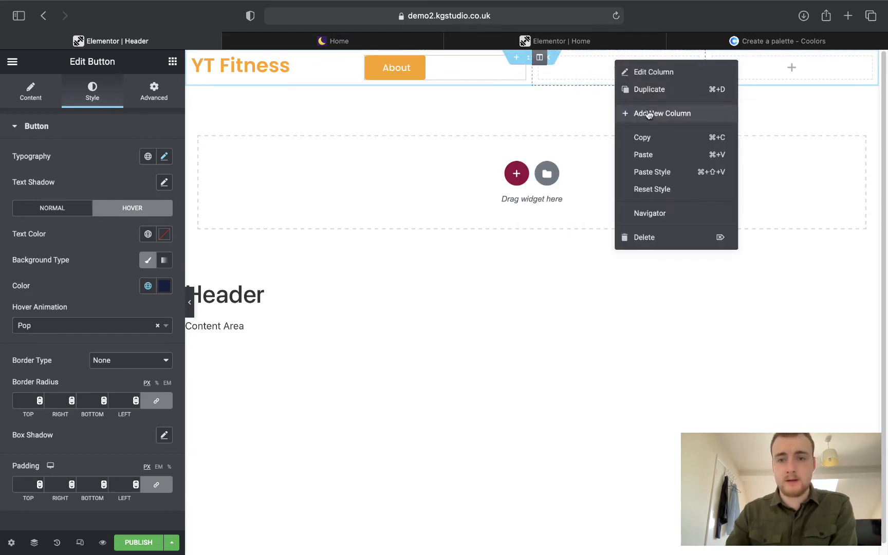
click(648, 151)
right_click(759, 51)
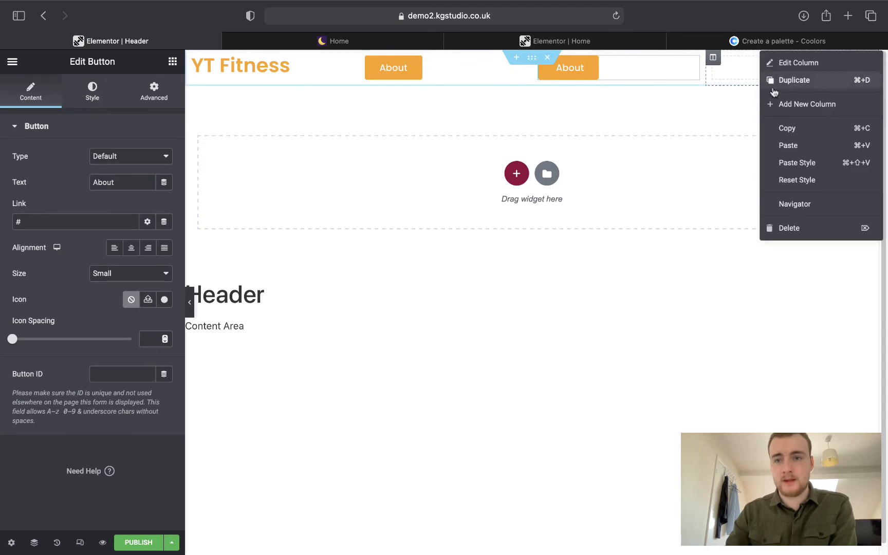
click(784, 146)
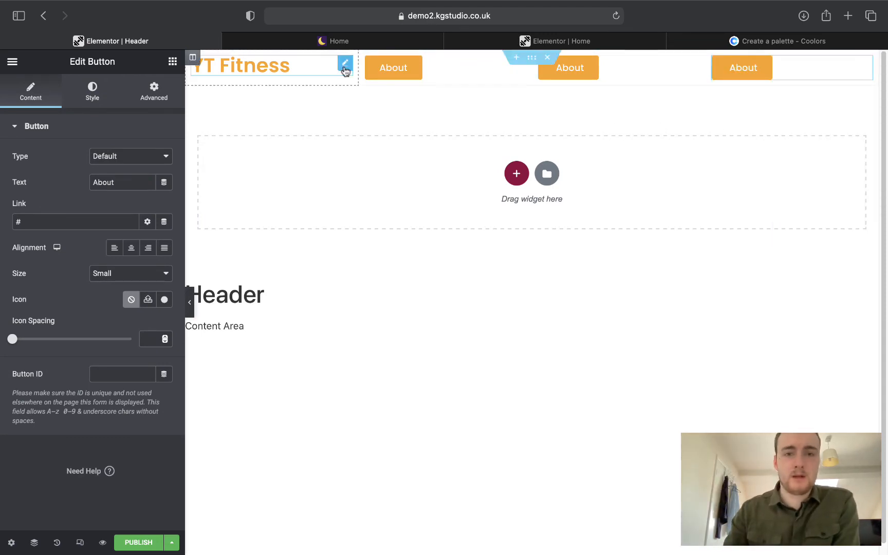
Relabel the two copied buttons 'Services' and 'Contact' to match the live site's menu.
click(342, 42)
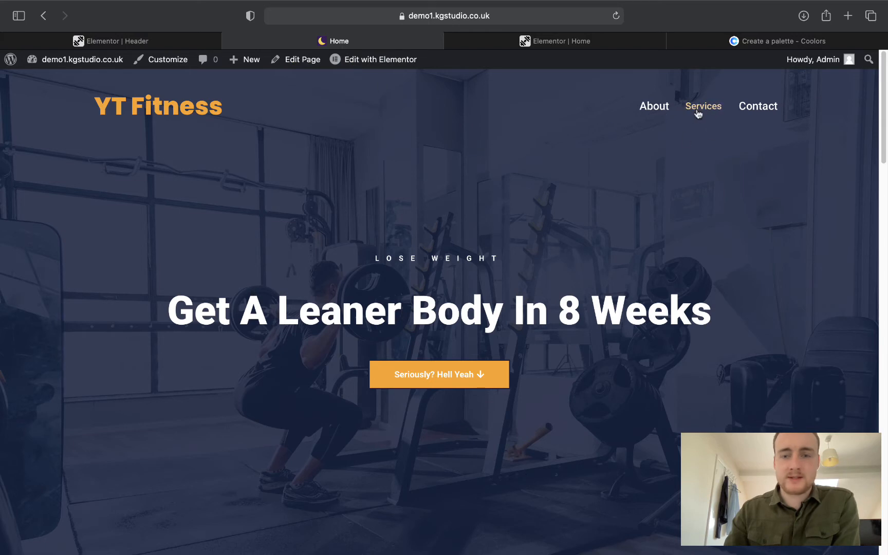
click(91, 45)
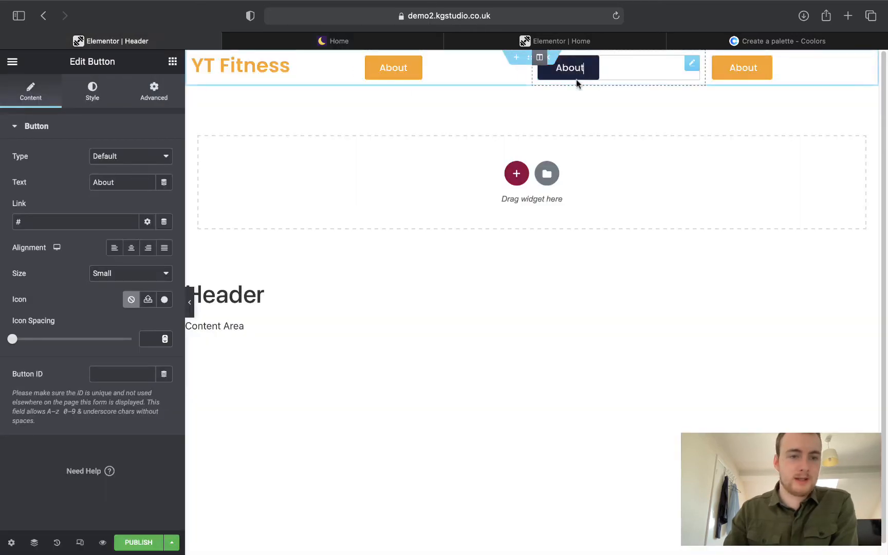
click(112, 182)
drag(112, 182, 37, 172)
text(Se)
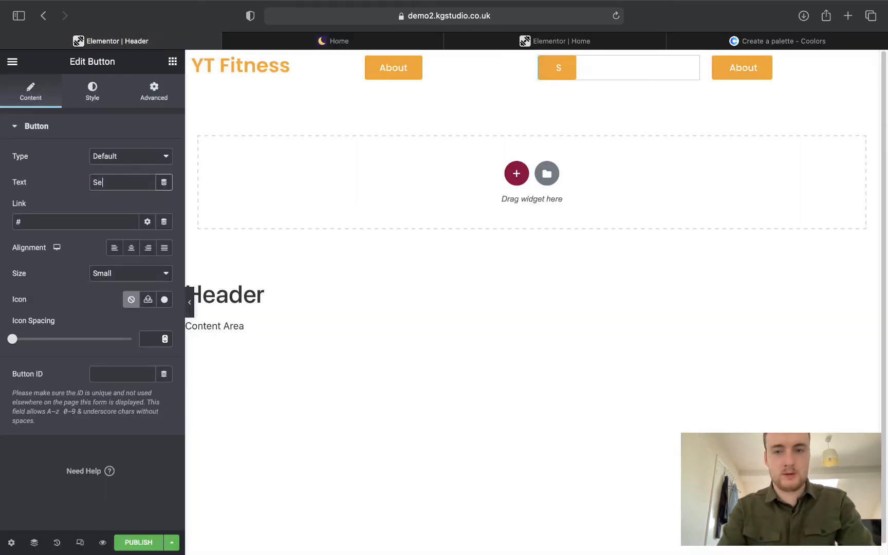
text(rvices)
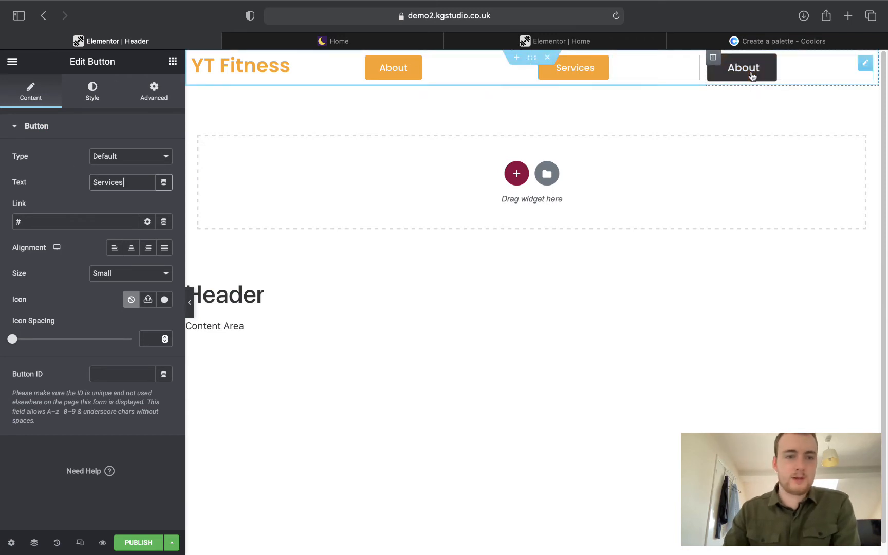
click(752, 76)
click(137, 184)
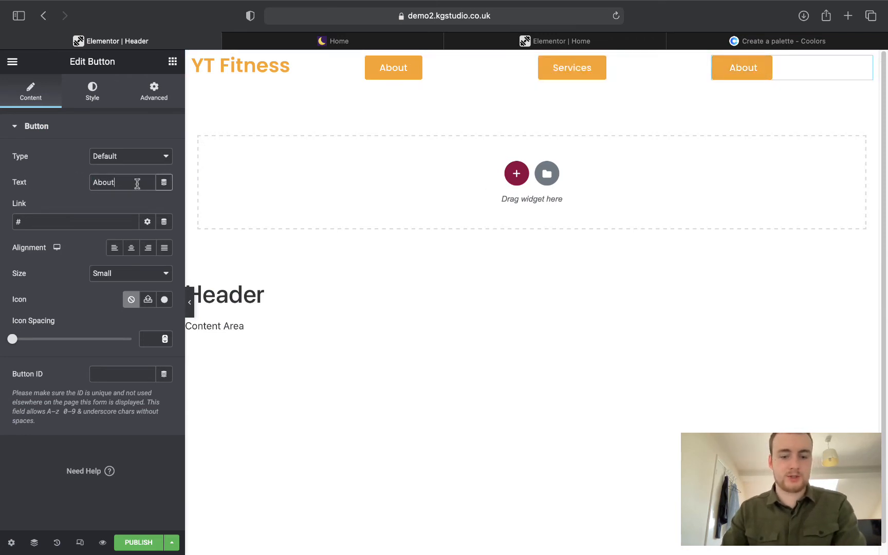
drag(138, 183, 60, 181)
text(C0ontact)
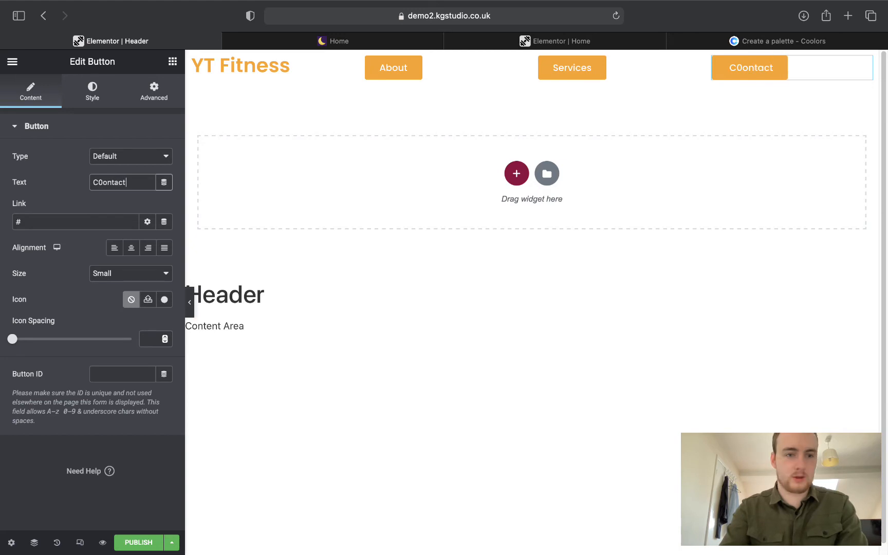
key(BackSpace)
key(BackSpace)
key(BackSpace)
key(BackSpace)
key(BackSpace)
key(BackSpace)
key(BackSpace)
text(onta)
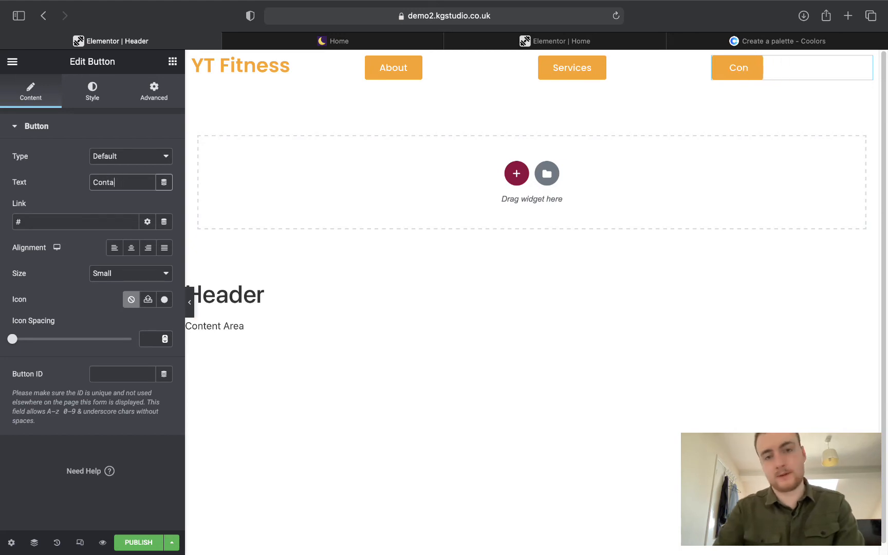
text(ct)
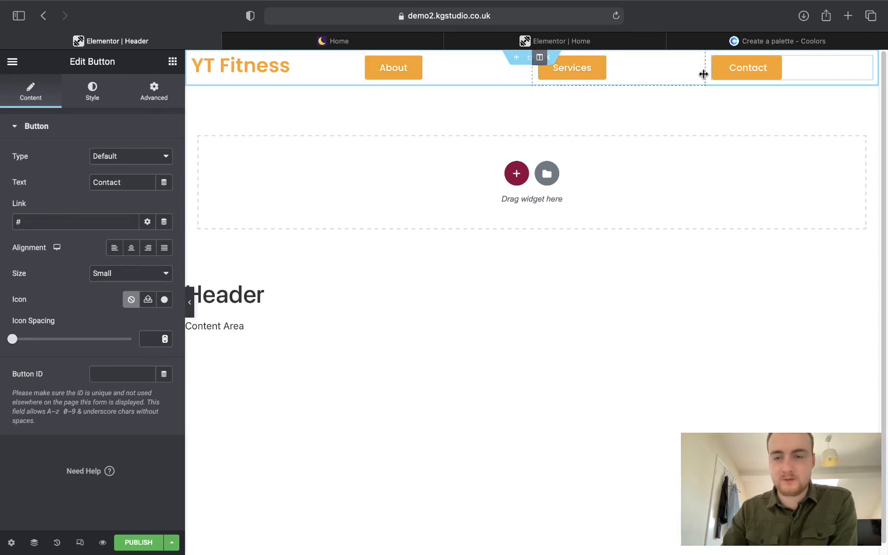
Shift the header column boundaries right to widen the logo column, then select the About button.
drag(705, 73, 755, 75)
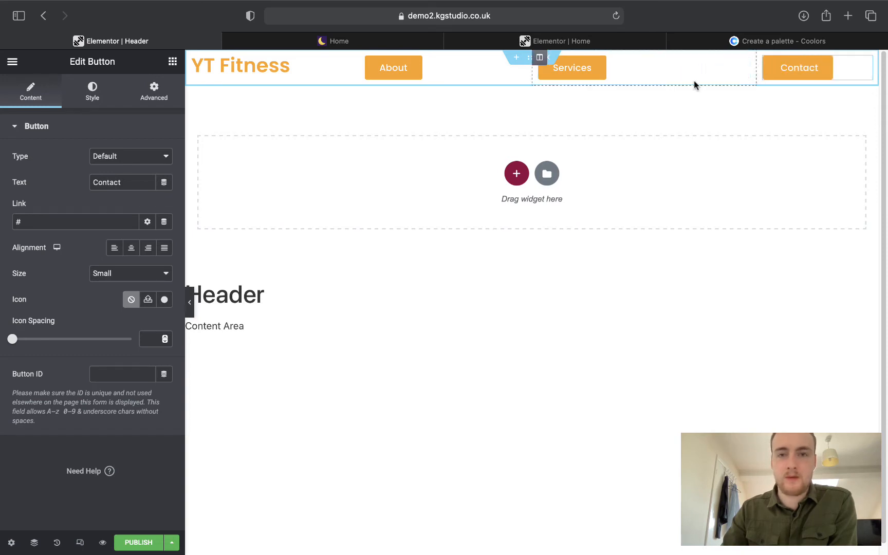
drag(534, 78, 668, 73)
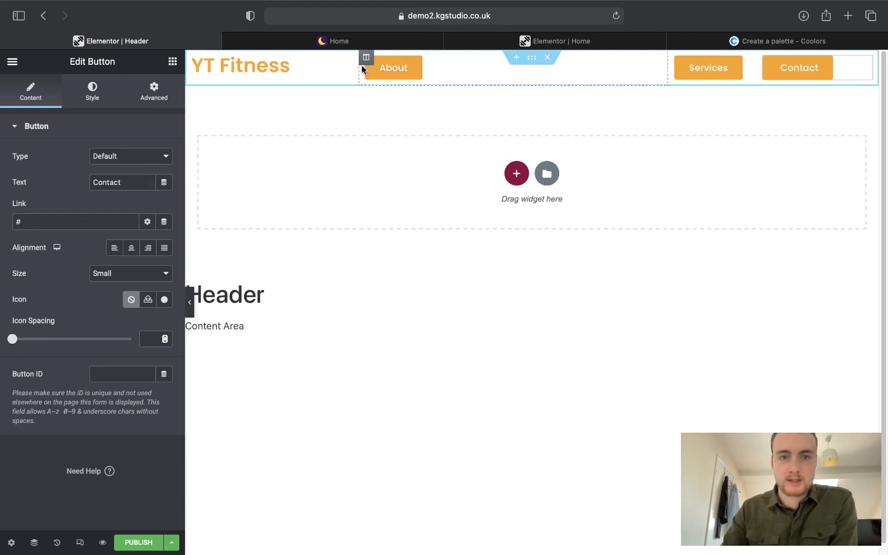
drag(360, 68, 591, 68)
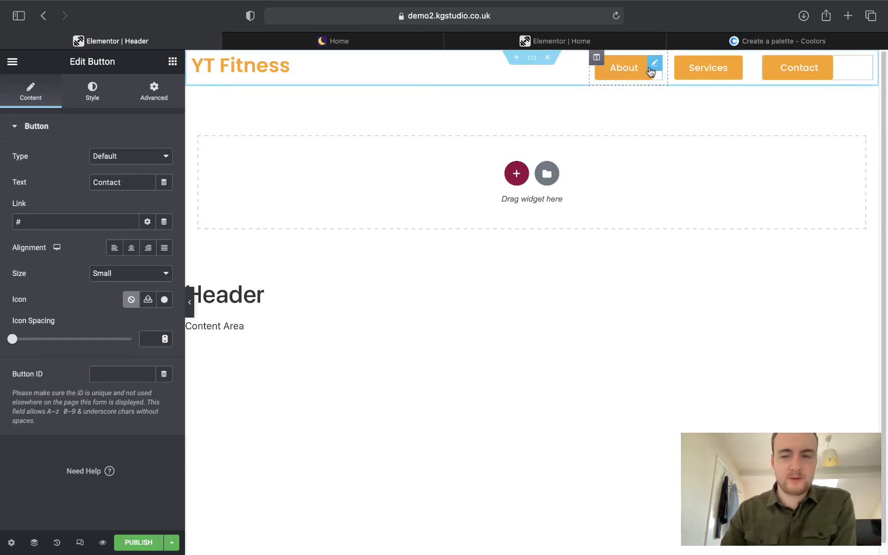
click(653, 66)
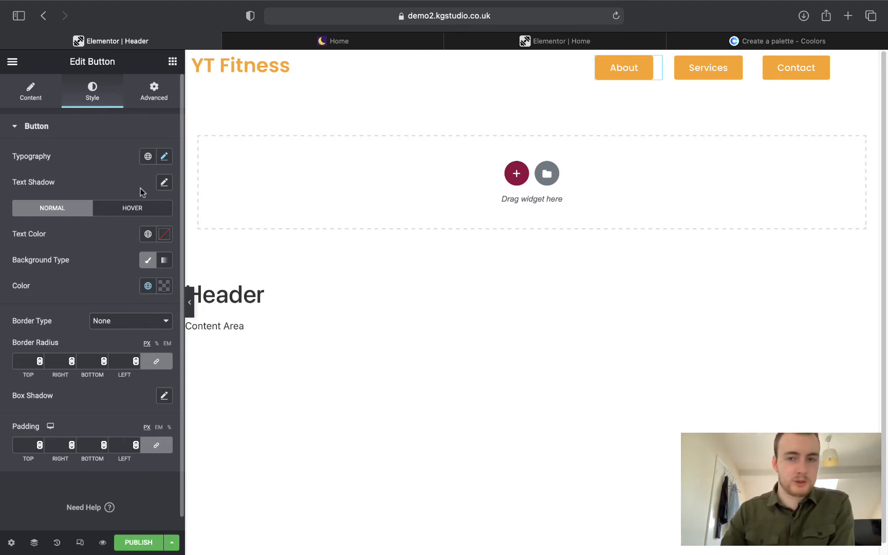
Make the About button's background fully transparent in both normal and hover states.
click(164, 286)
drag(164, 457, 1, 457)
click(80, 269)
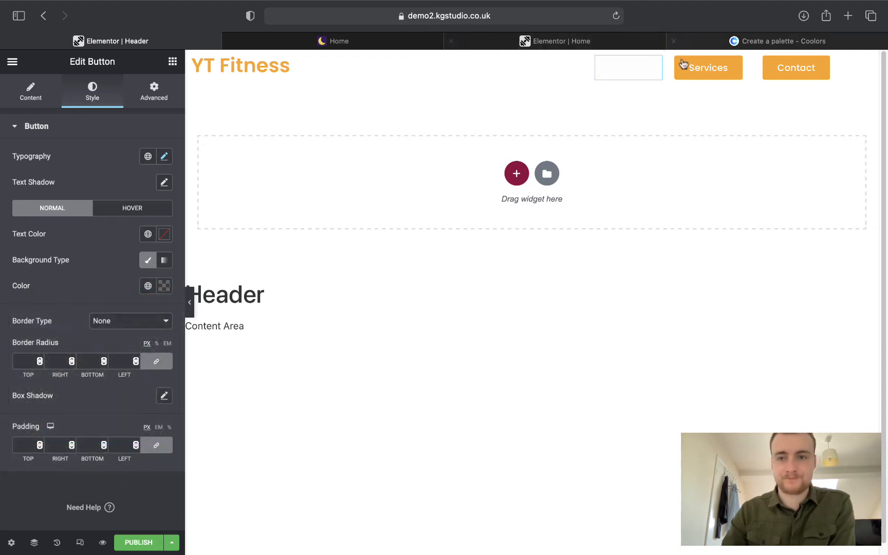
click(132, 208)
click(164, 285)
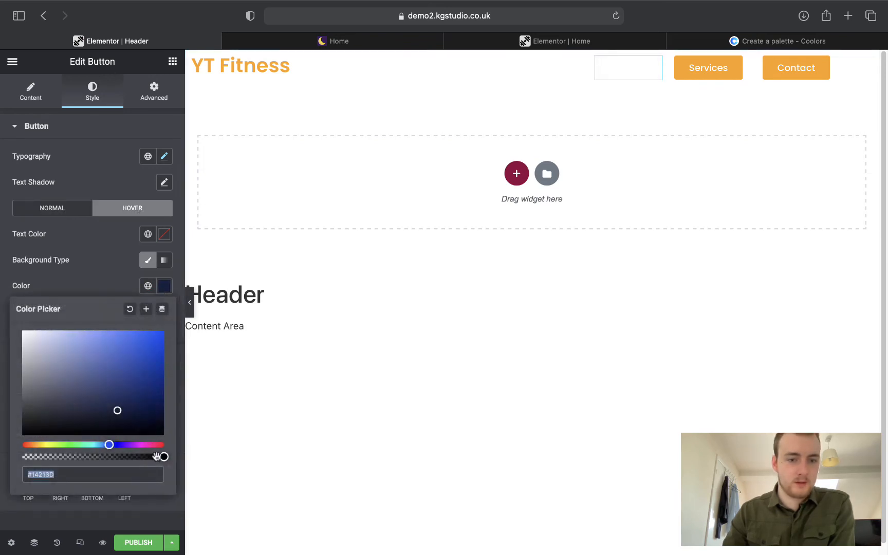
drag(162, 457, 20, 456)
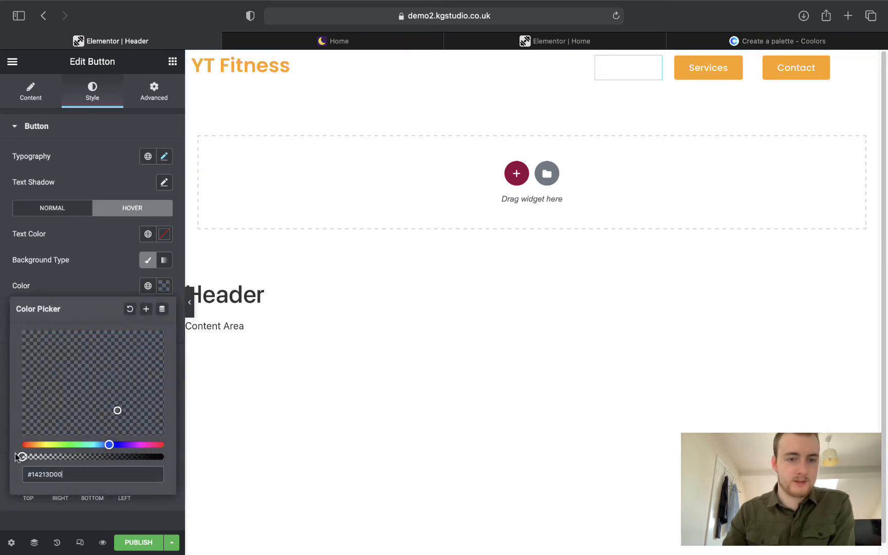
click(85, 287)
Copy the About button's style and paste it onto the Services and Contact buttons.
right_click(654, 65)
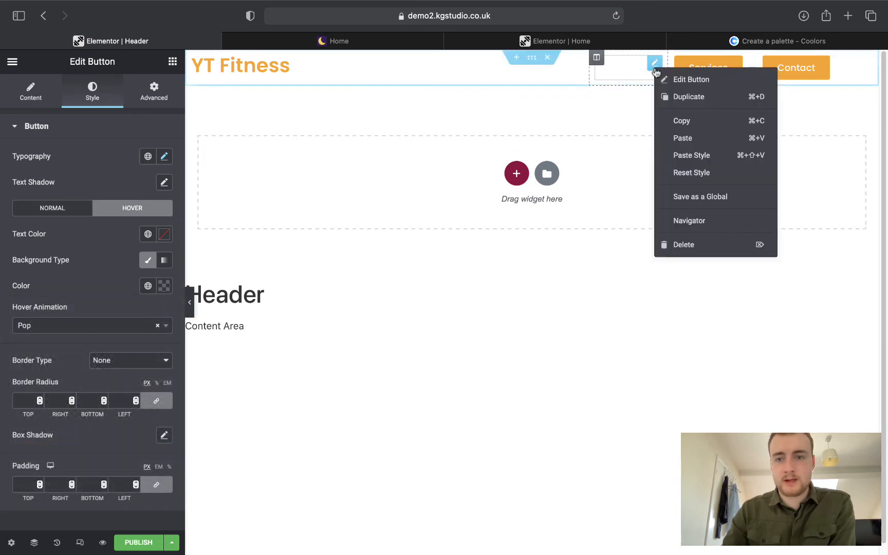
click(668, 121)
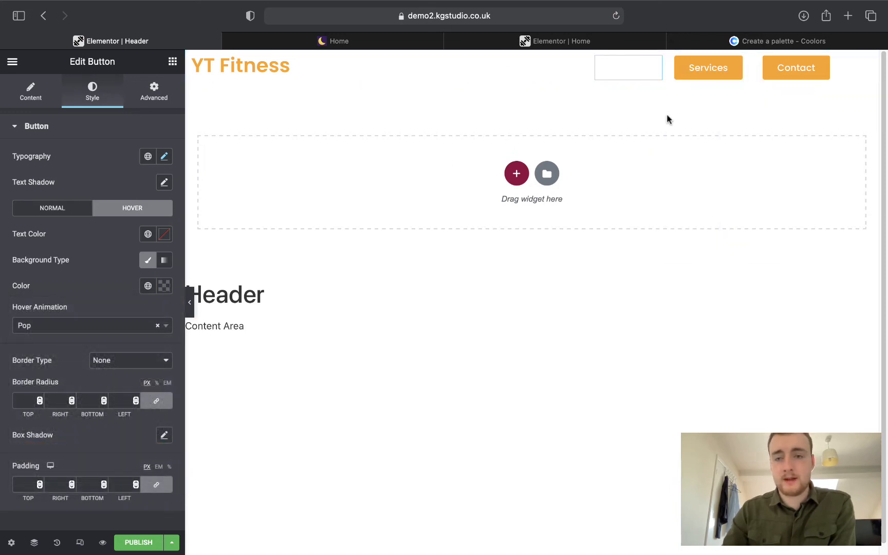
right_click(742, 65)
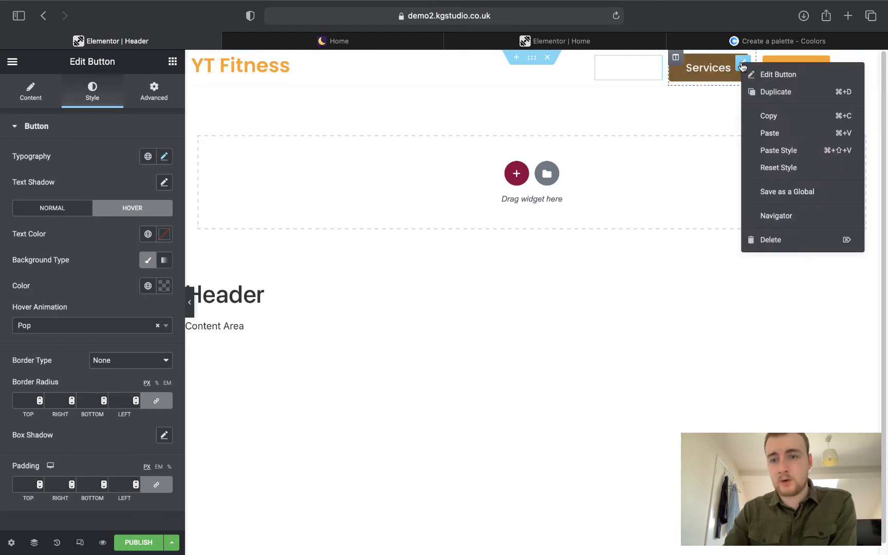
click(779, 150)
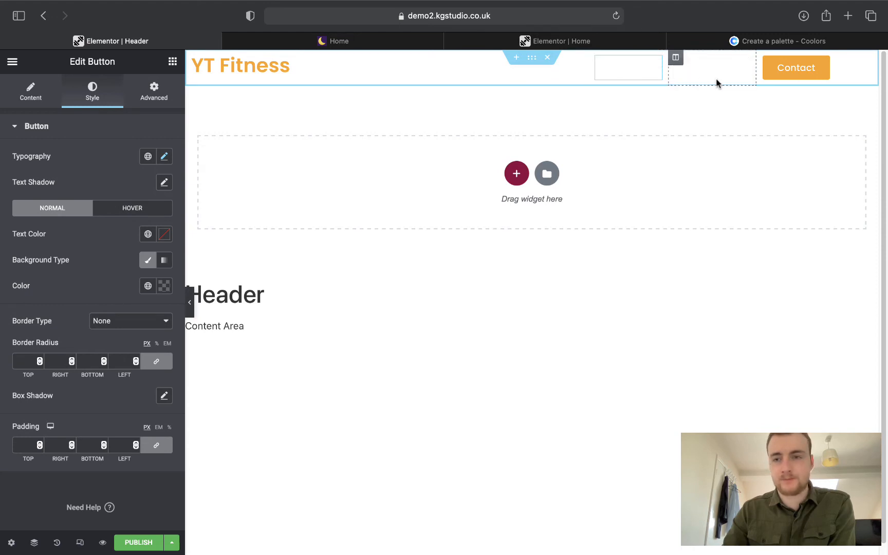
right_click(858, 69)
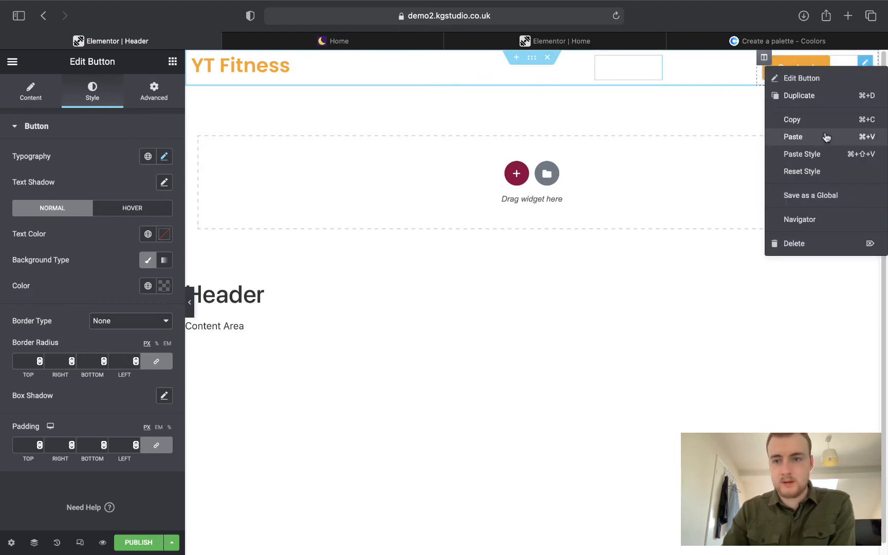
click(821, 153)
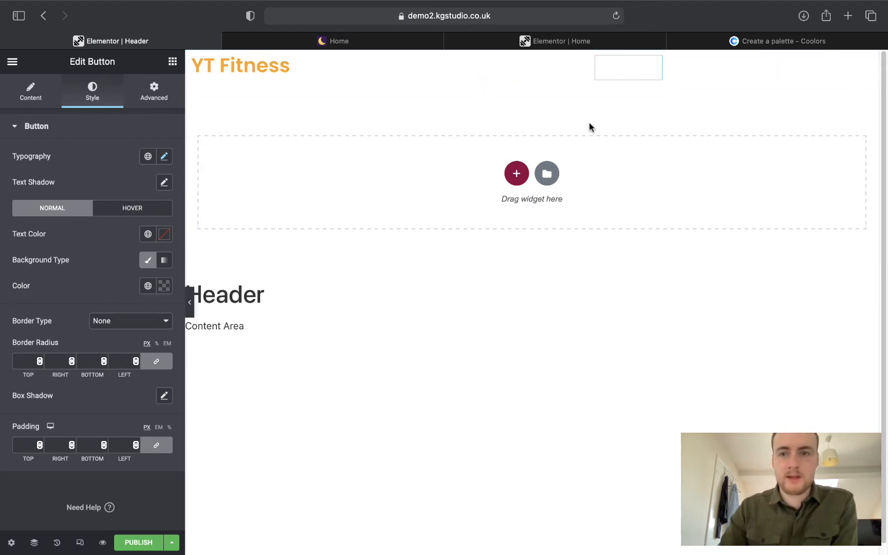
Enlarge the YT Fitness heading's typography size to about 42 px.
click(268, 64)
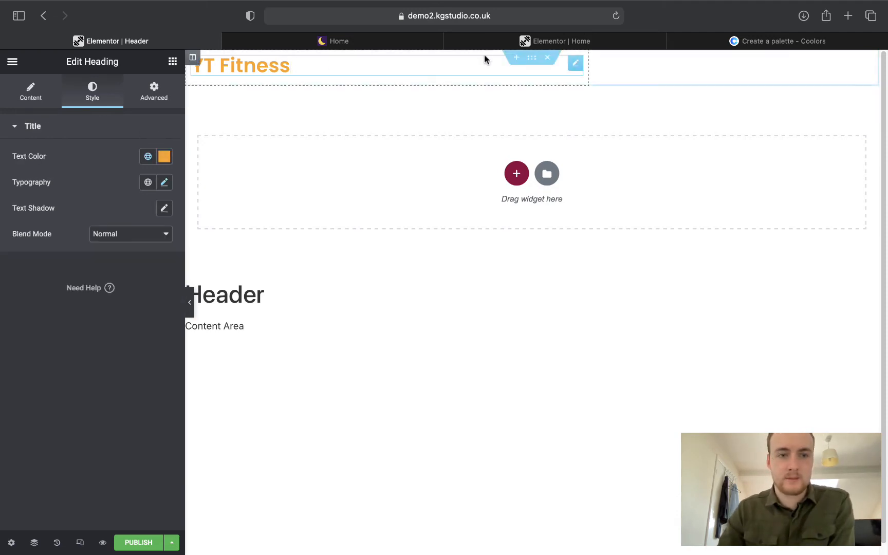
click(360, 42)
click(171, 41)
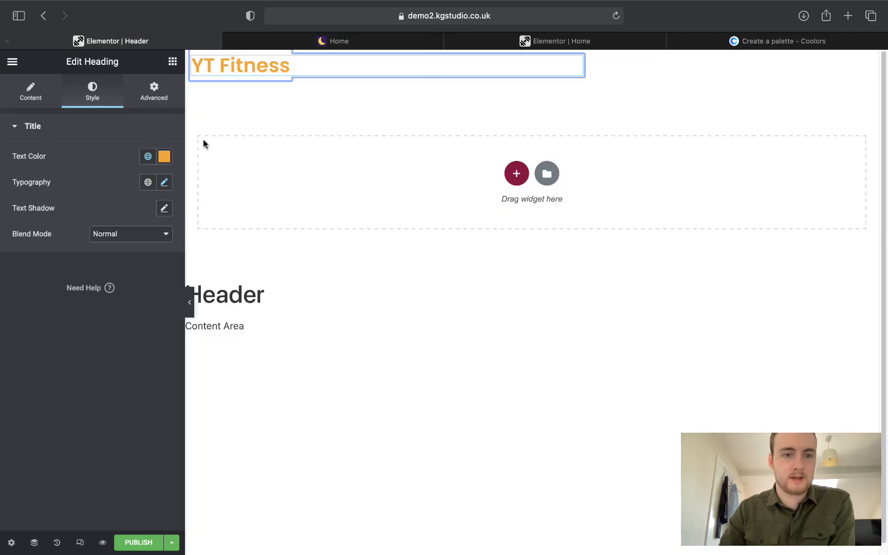
click(162, 183)
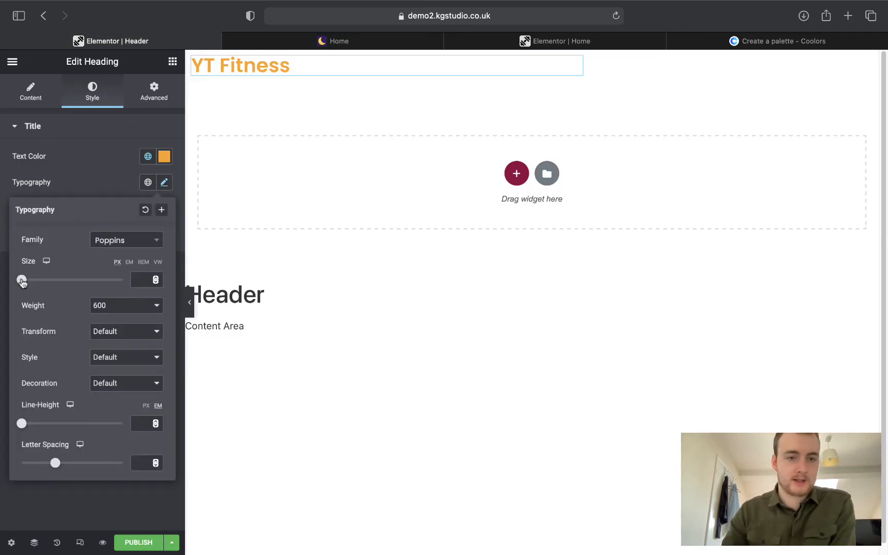
drag(22, 279, 43, 282)
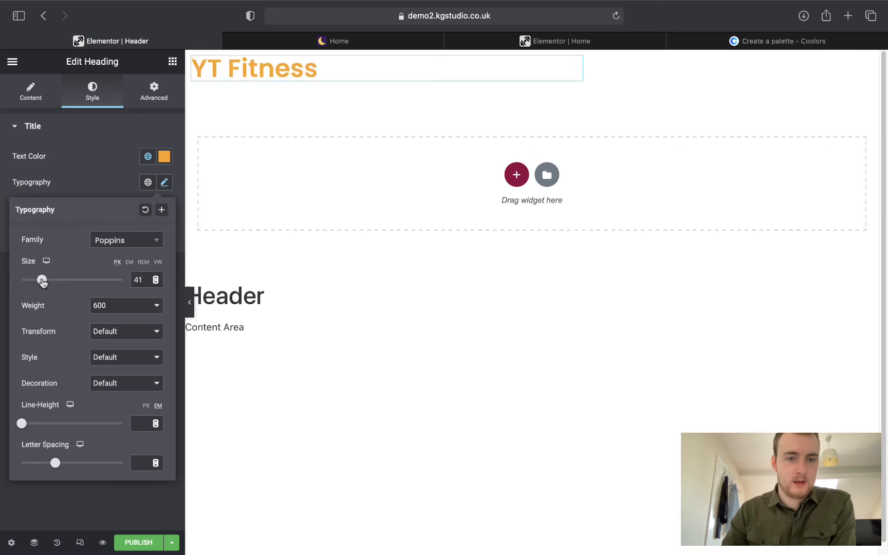
drag(43, 282, 41, 281)
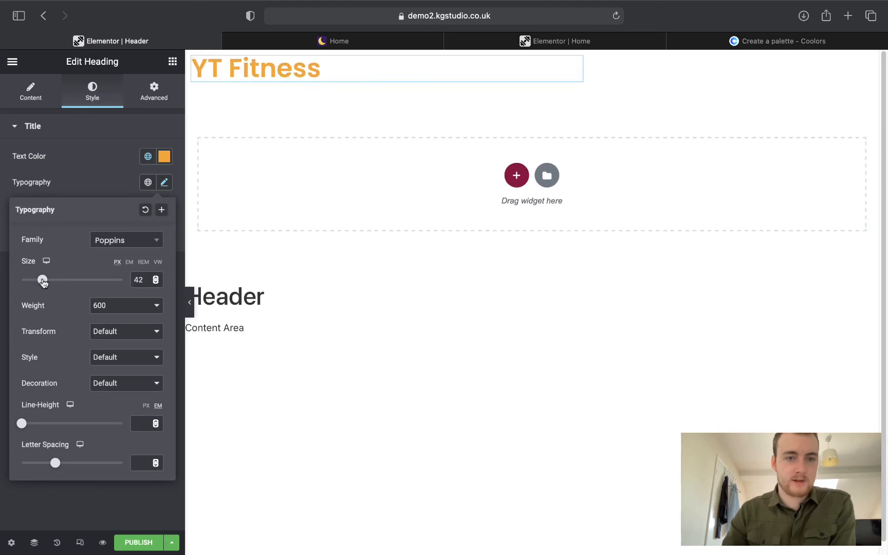
click(494, 200)
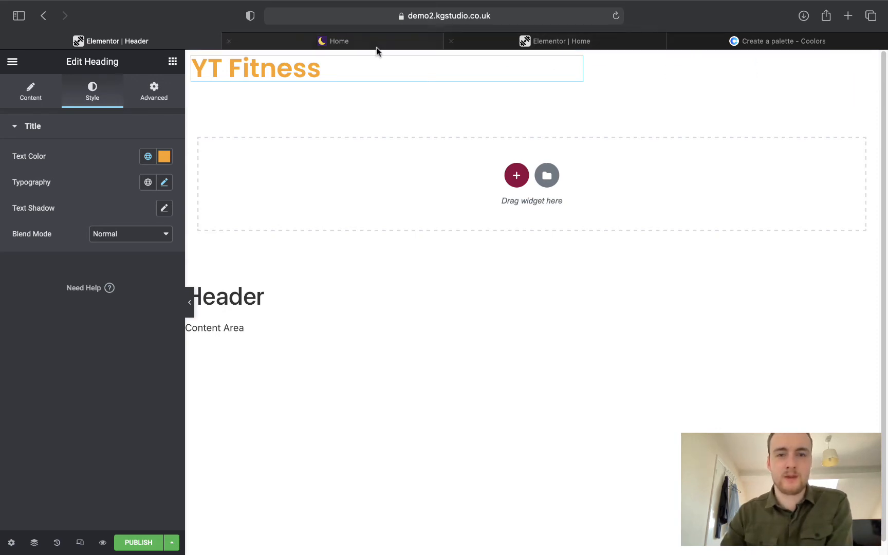
Check the live Home page and move the Elementor Home tab into second place.
click(390, 44)
drag(507, 48, 334, 44)
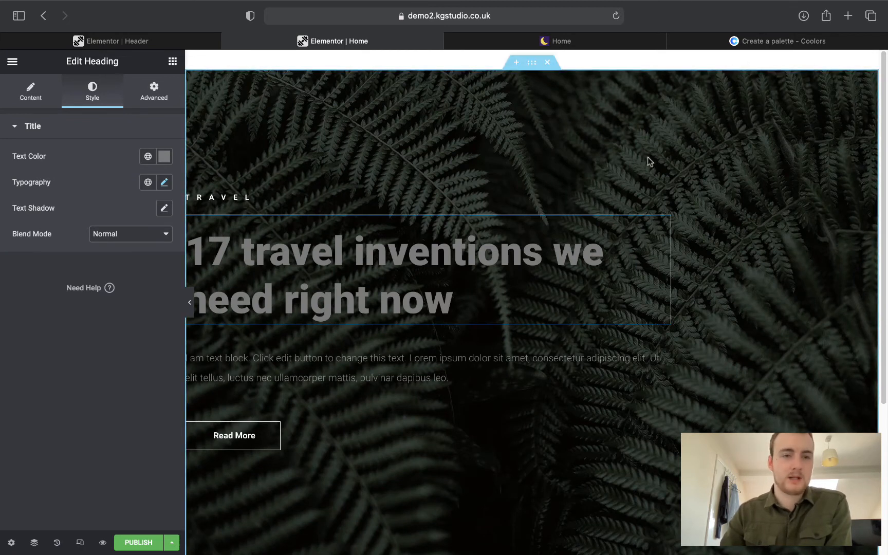
click(156, 40)
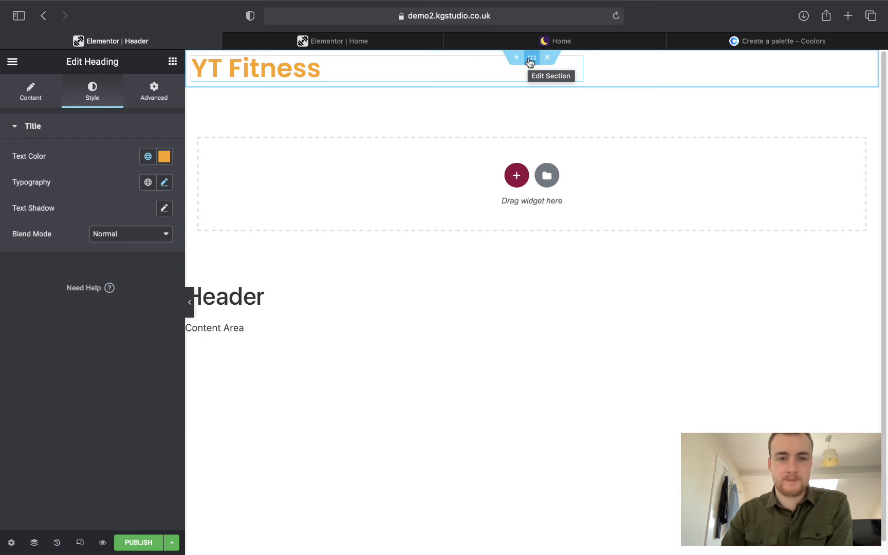
Give the header section a 120 px minimum height.
click(531, 60)
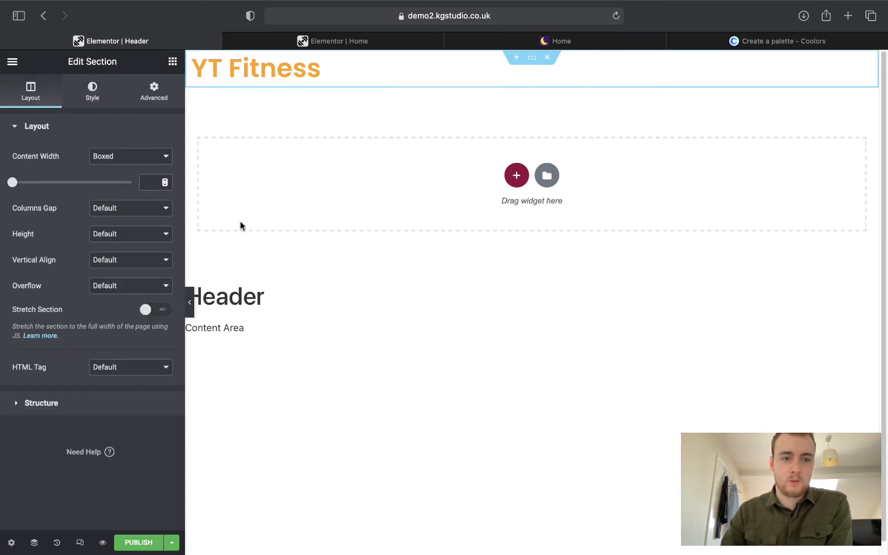
click(122, 235)
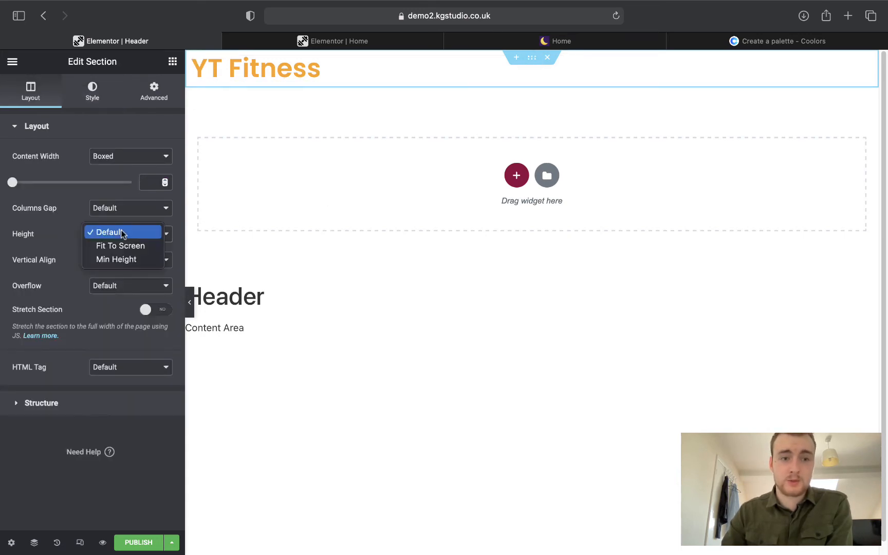
click(123, 260)
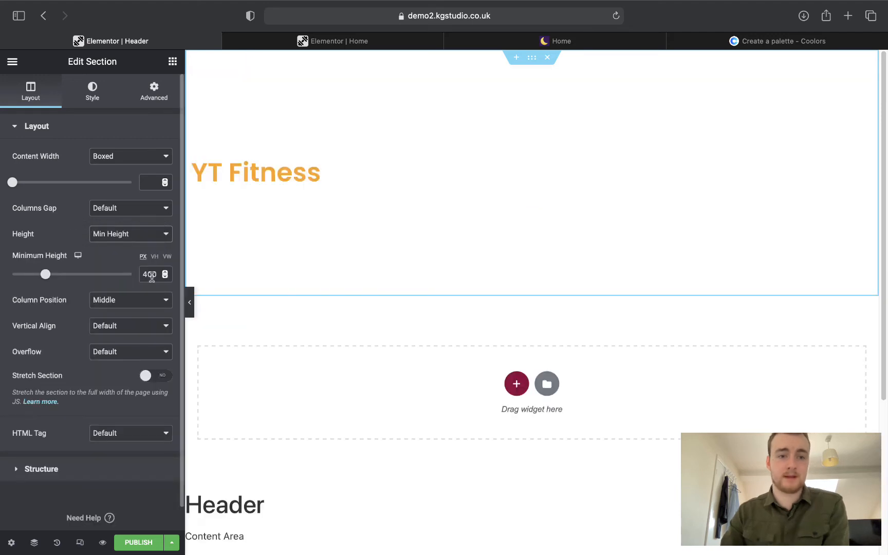
double_click(156, 275)
text(120)
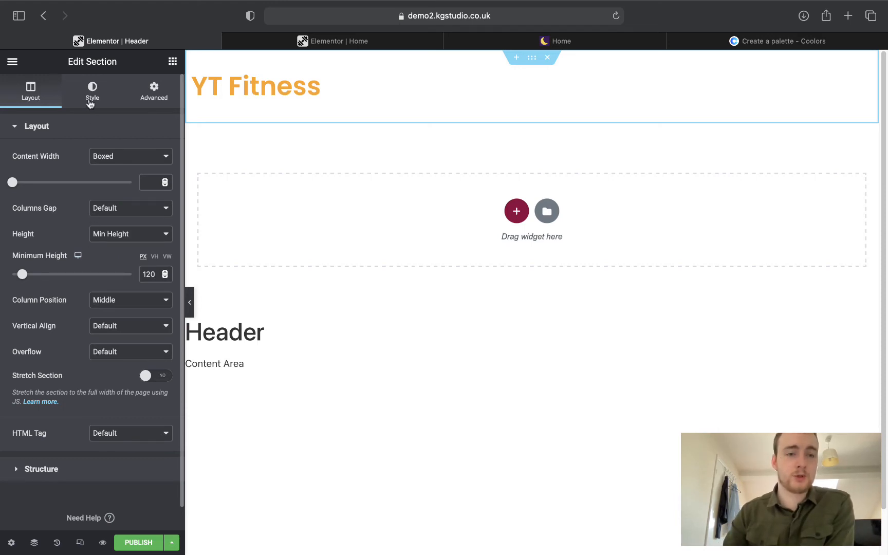
Unlink the section's margins and set its bottom margin to -120 px.
click(149, 98)
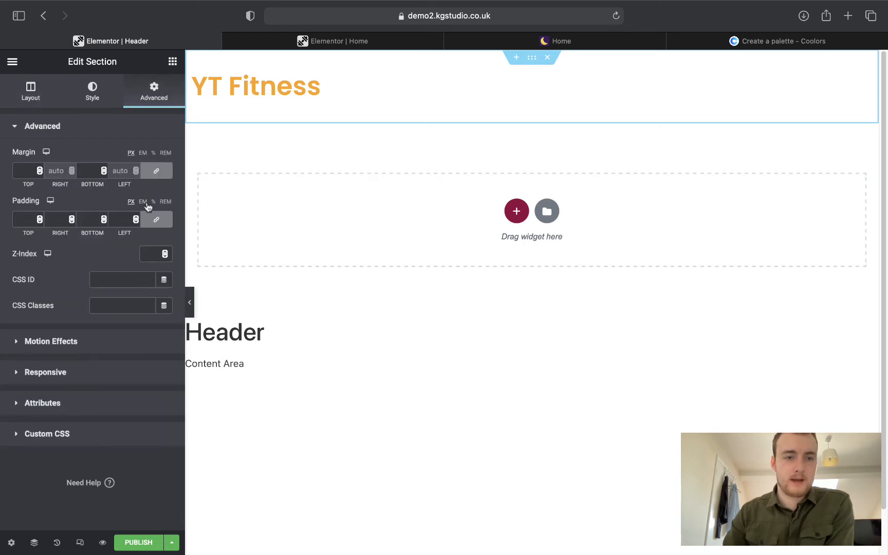
click(155, 174)
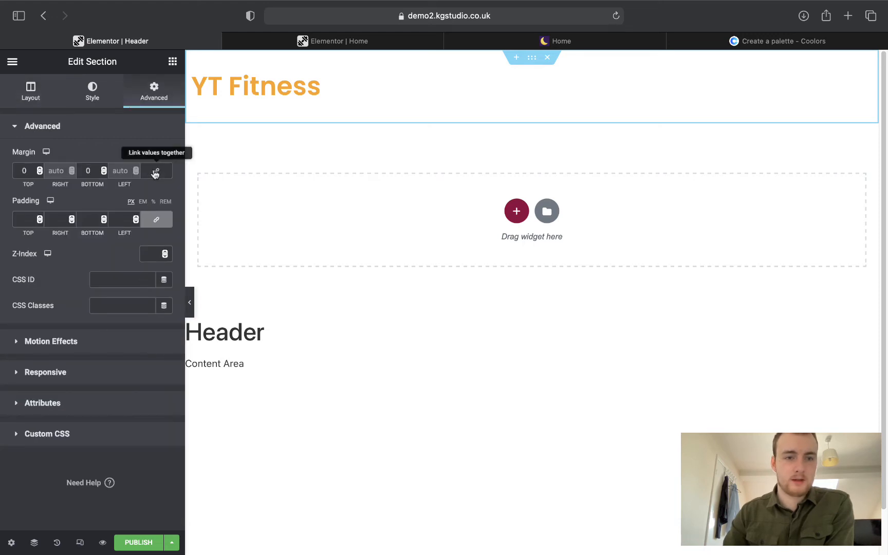
double_click(89, 171)
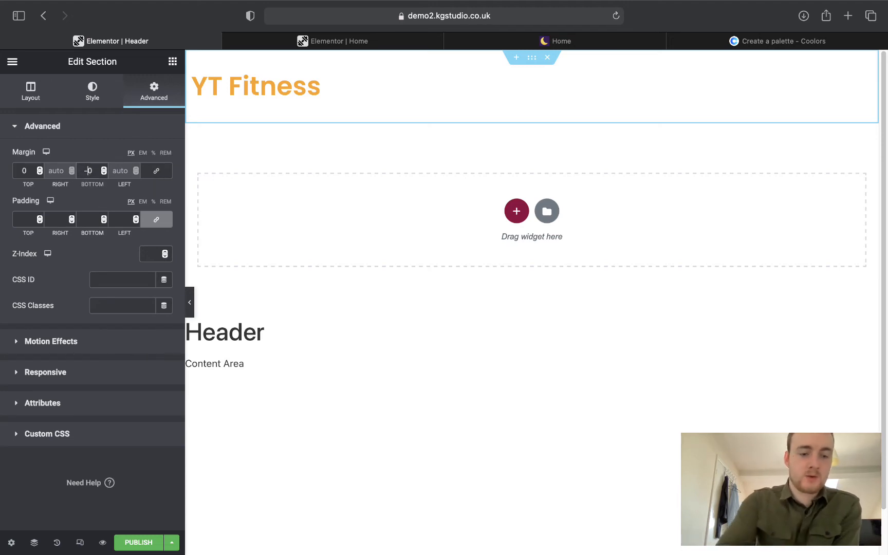
text(-10)
click(88, 171)
text(2)
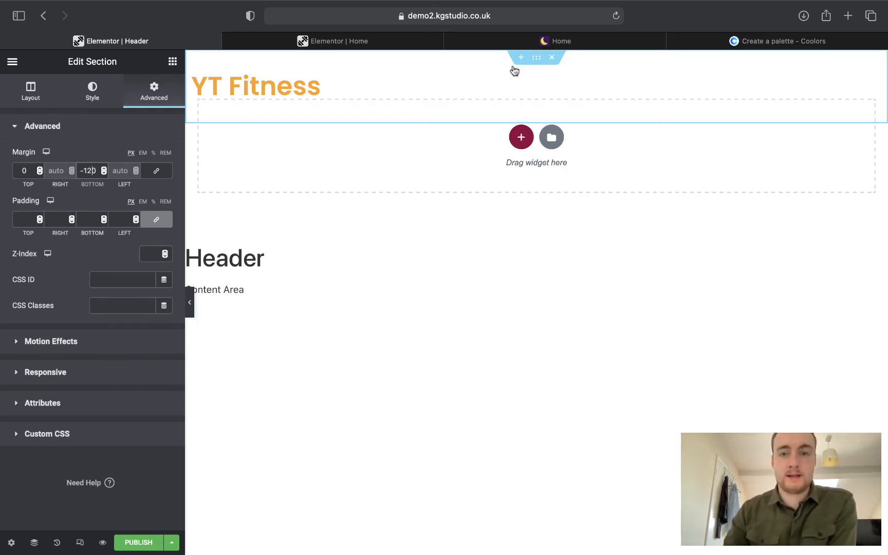
click(85, 98)
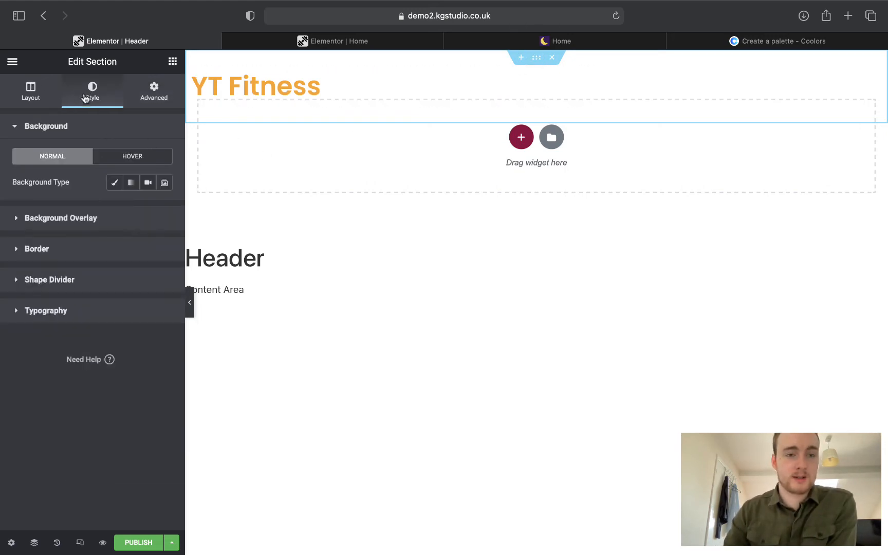
Give the header section a colour background and fade its alpha to fully transparent.
click(112, 183)
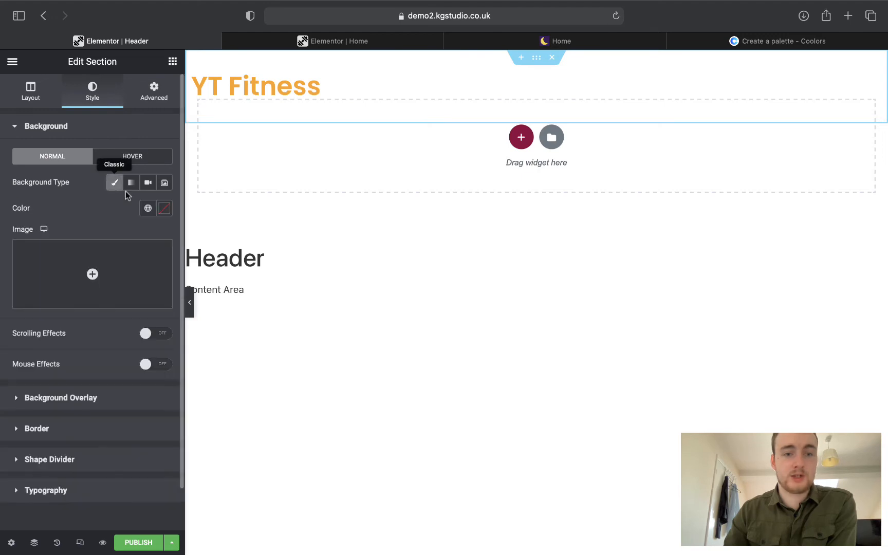
click(163, 209)
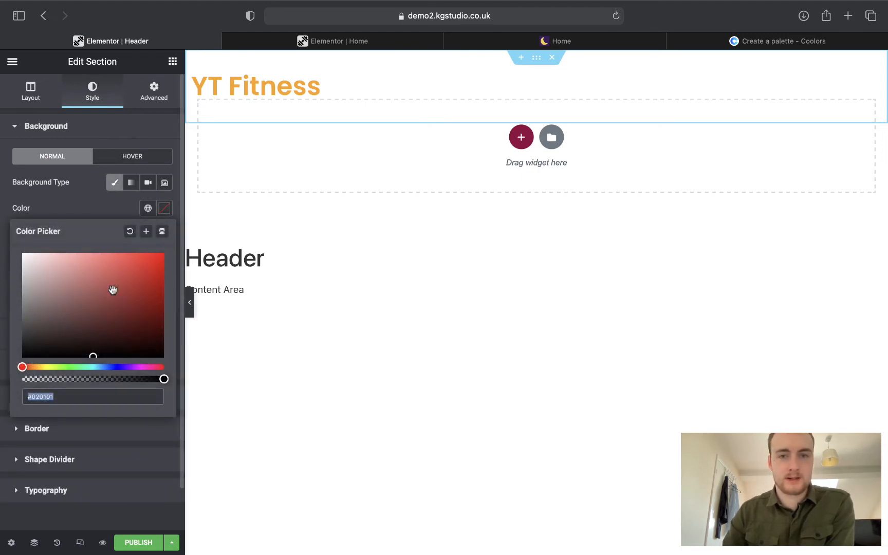
drag(126, 281, 137, 268)
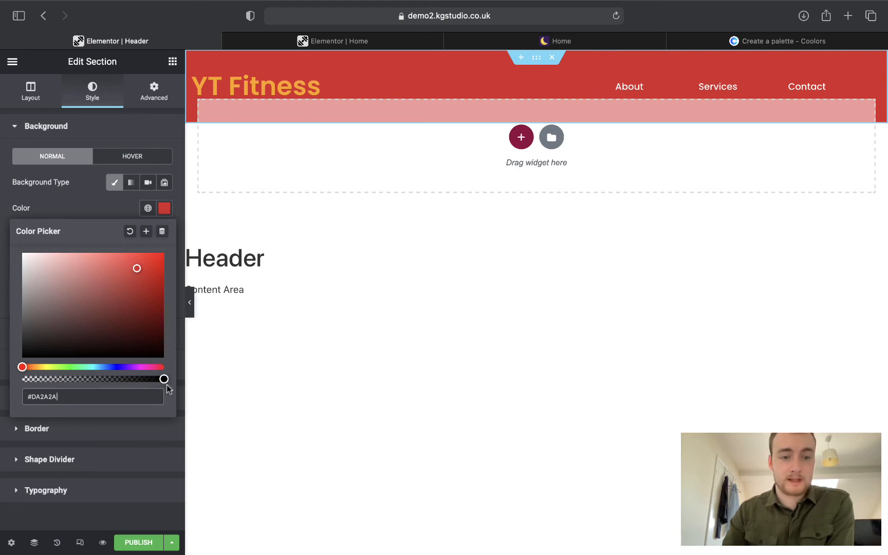
drag(164, 379, 2, 381)
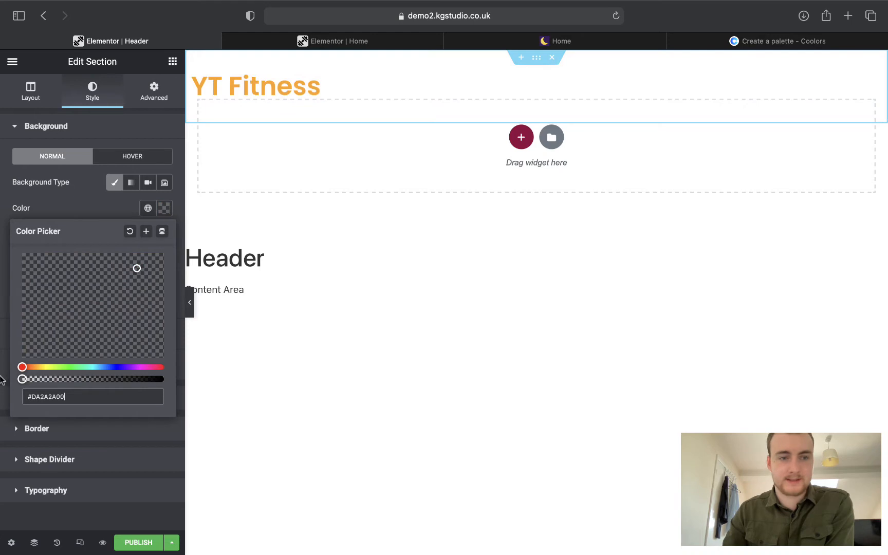
click(76, 211)
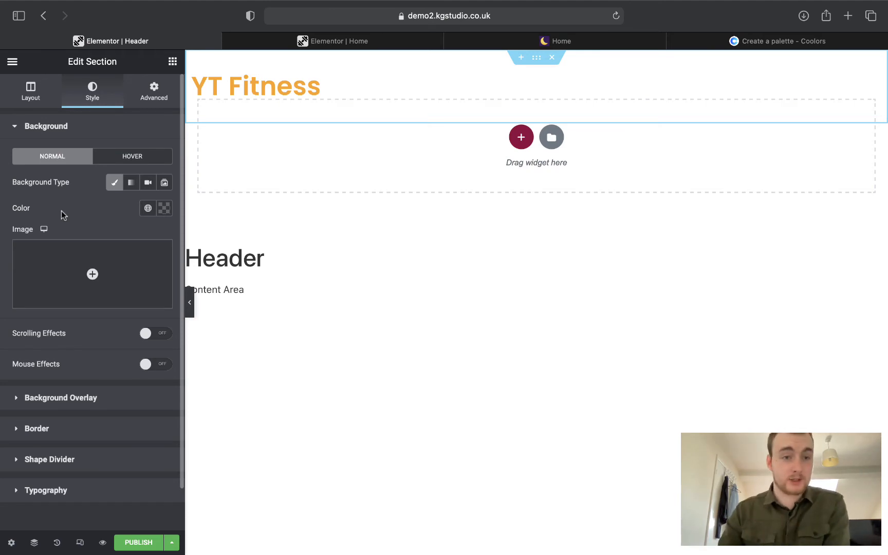
click(155, 92)
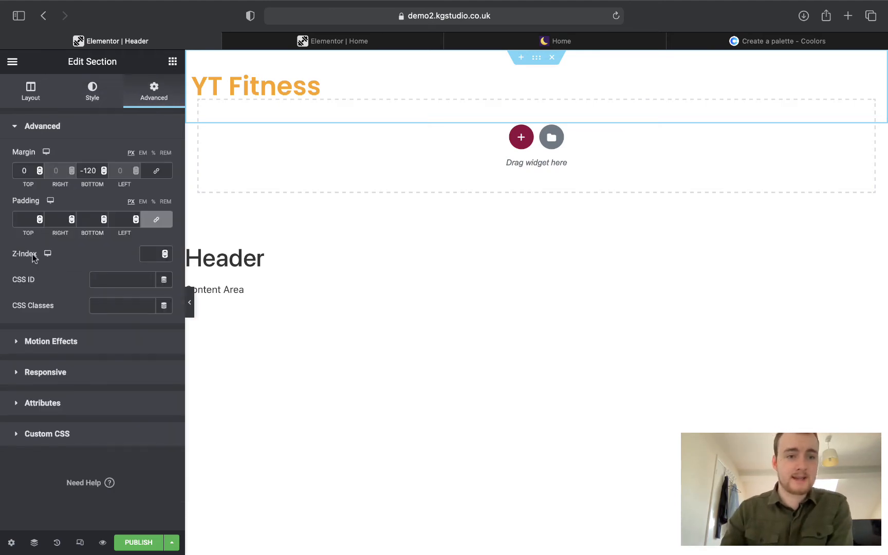
click(145, 255)
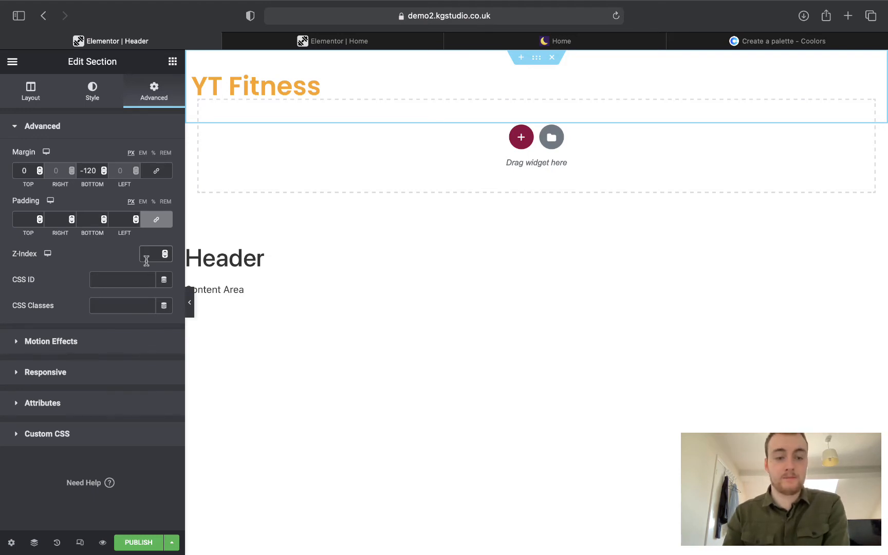
Enter 10 as the header section's Z-Index.
text(10)
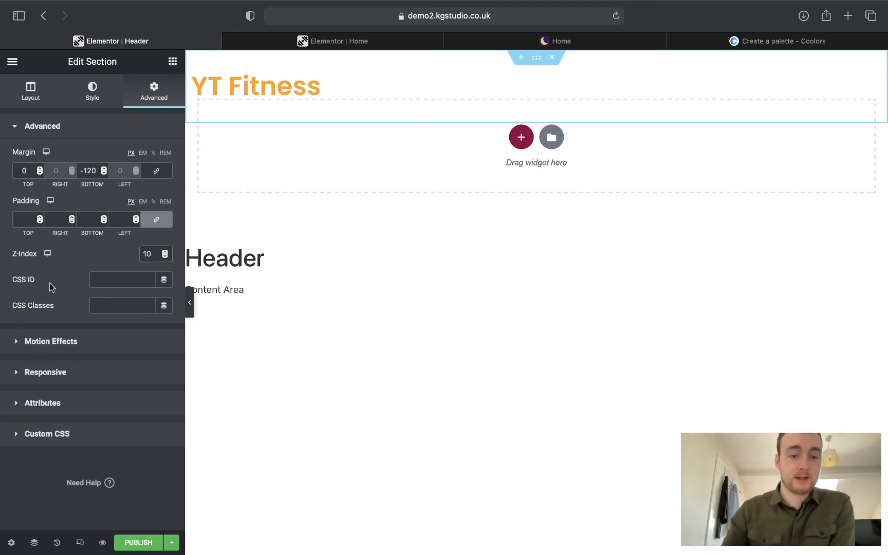
Publish the header template with an Include / Entire Site display condition.
click(133, 545)
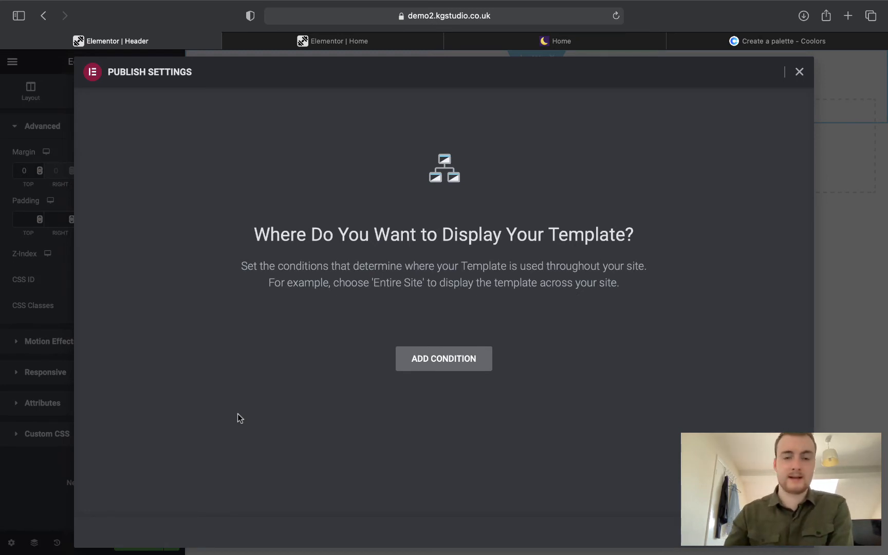
click(405, 366)
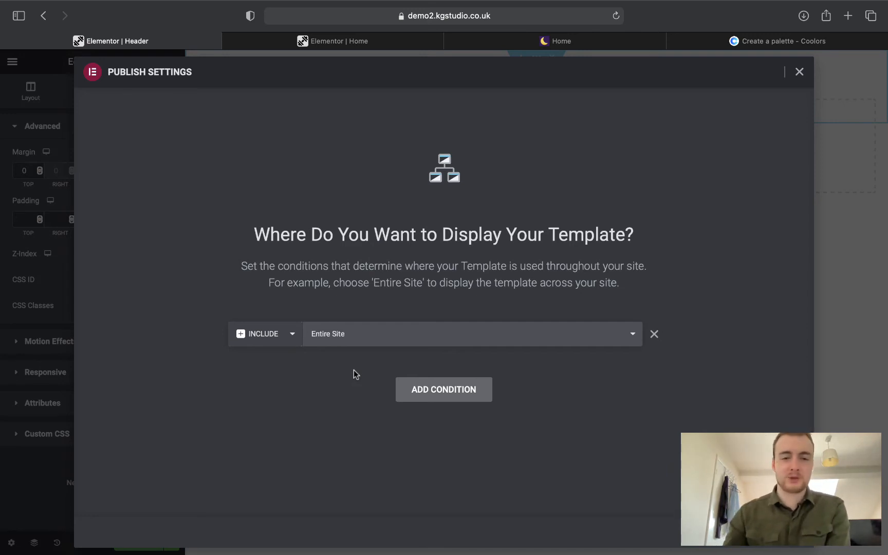
click(740, 545)
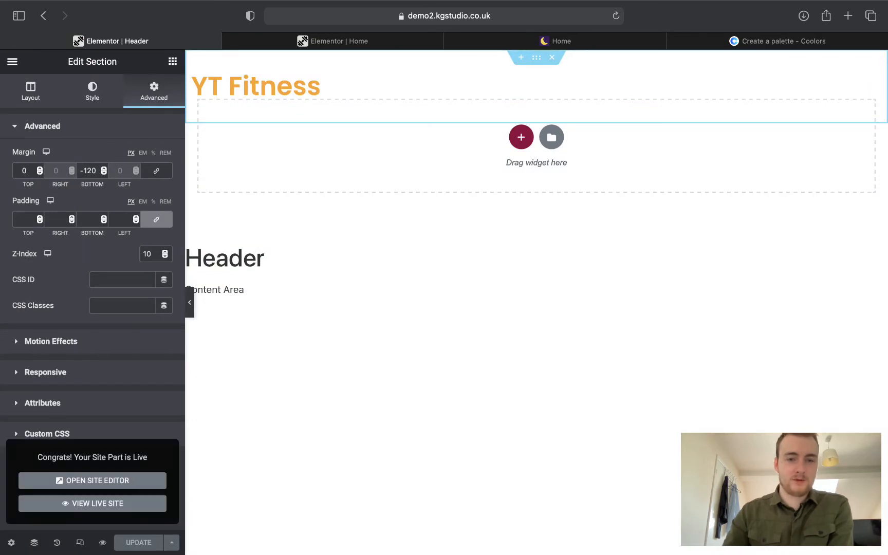
Reload the Elementor Home page editor and preview the hero with the panel hidden.
click(333, 41)
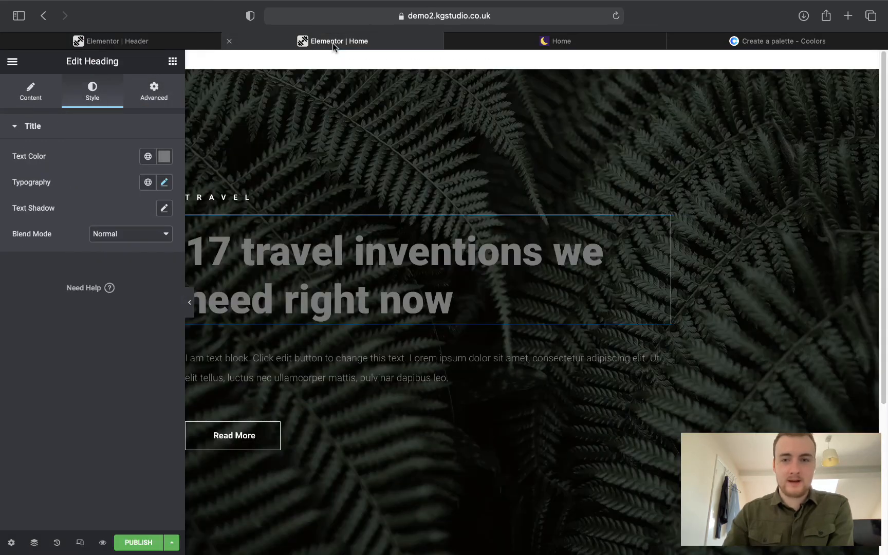
click(618, 15)
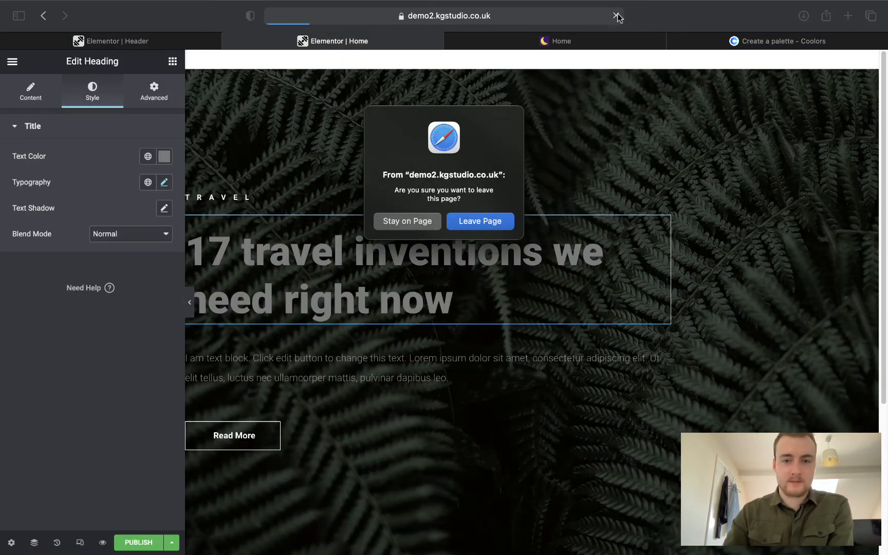
click(468, 230)
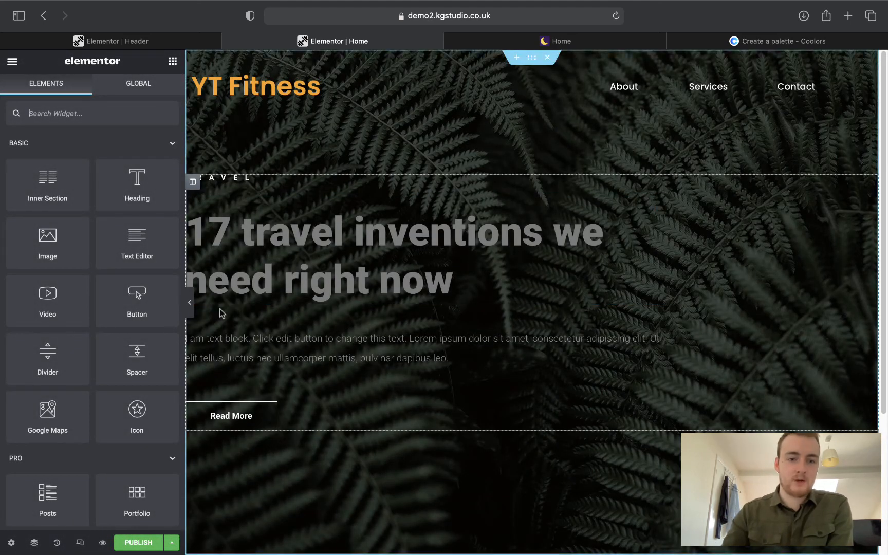
click(190, 304)
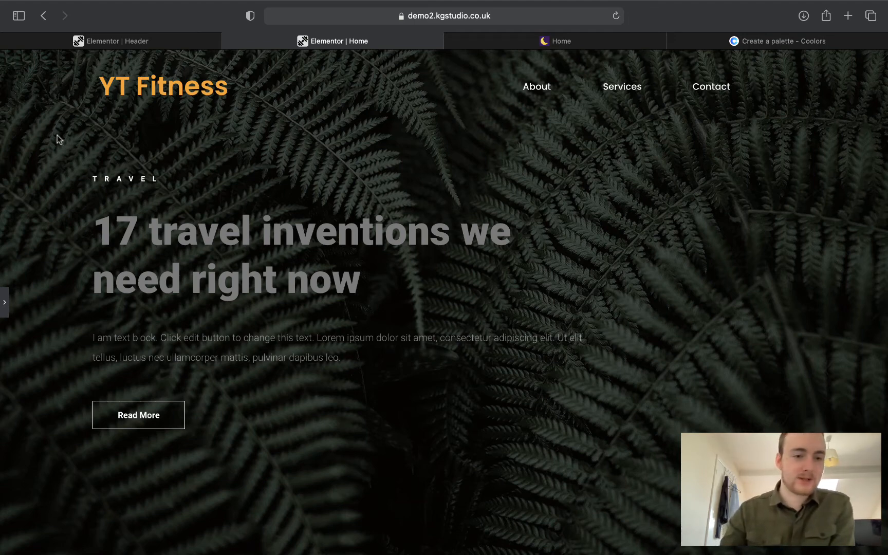
click(5, 303)
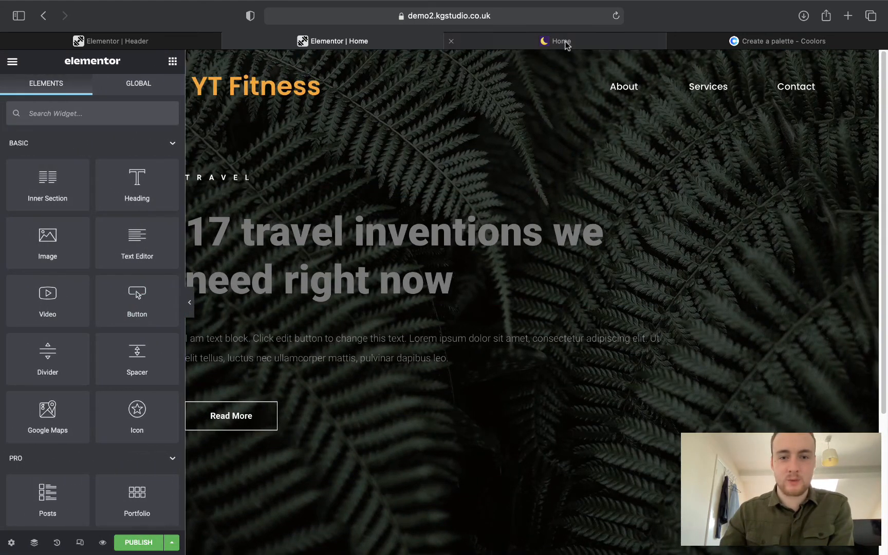
Compare the edited Home page against the reference gym homepage.
click(564, 42)
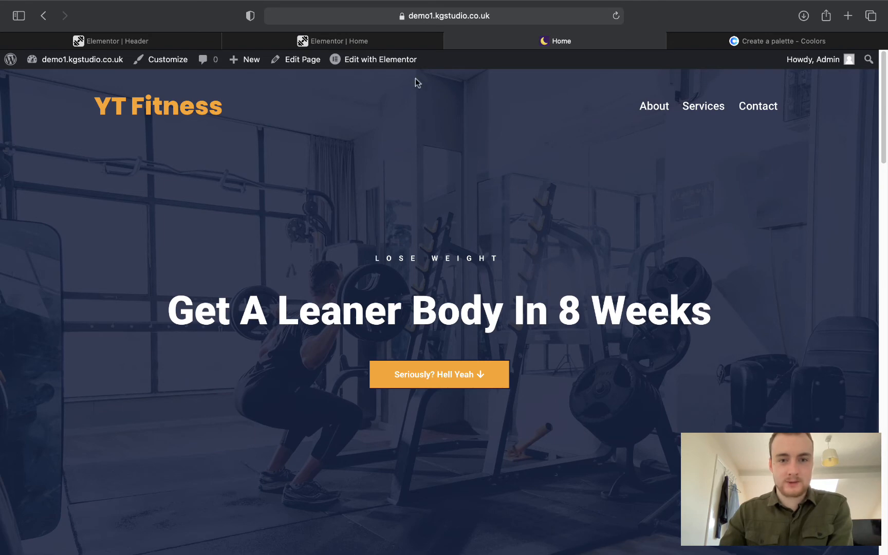
click(390, 44)
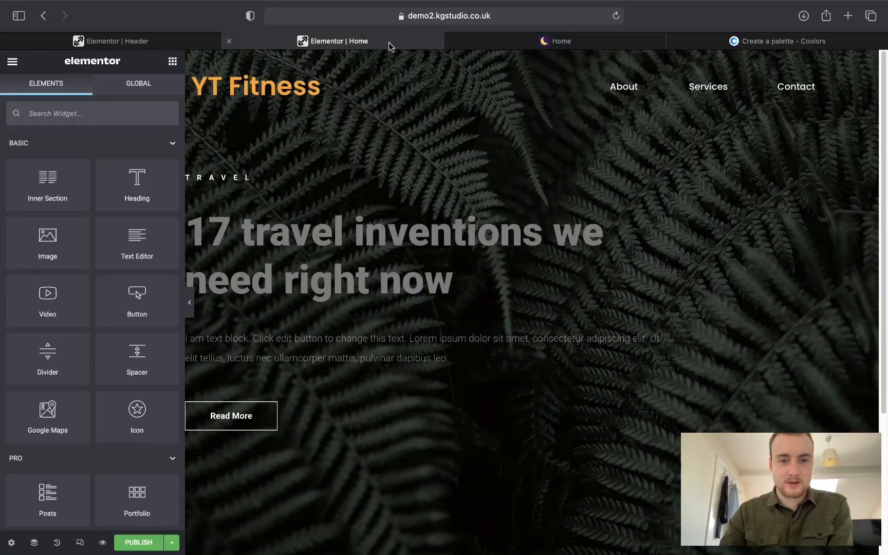
click(506, 42)
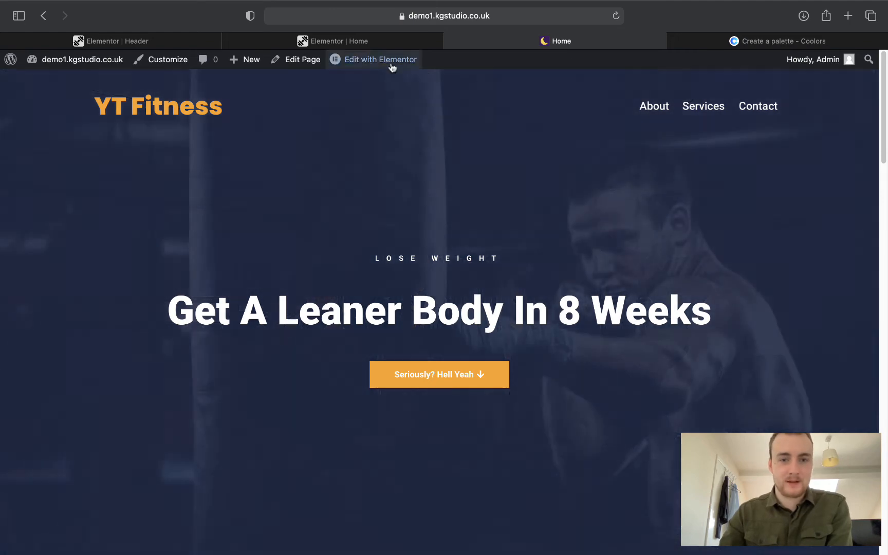
click(373, 42)
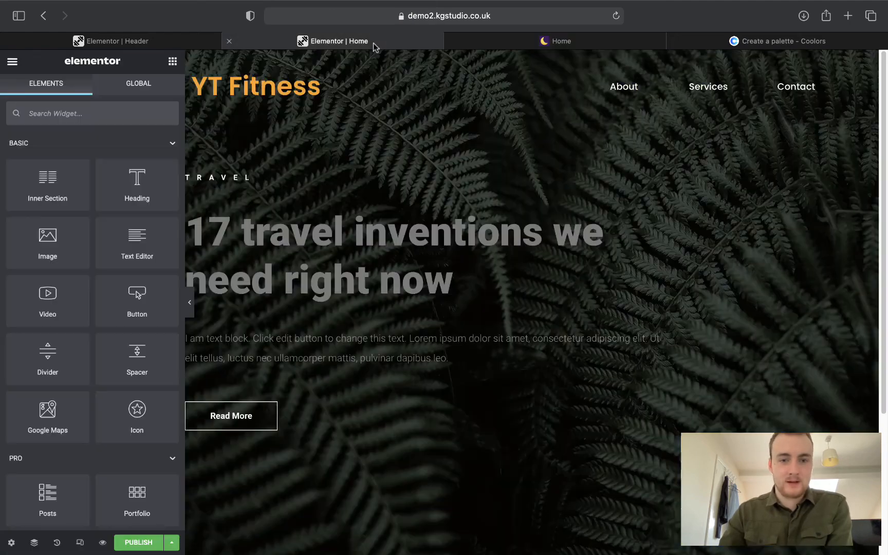
click(490, 46)
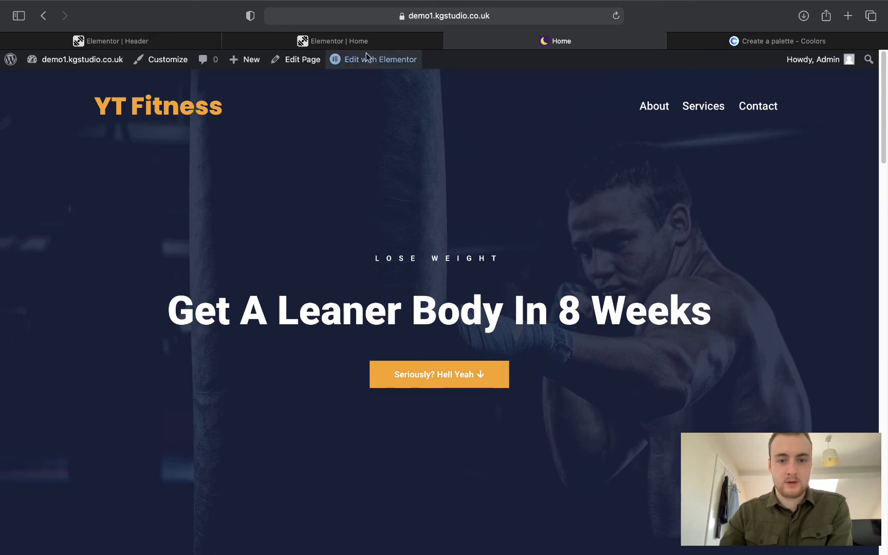
click(360, 41)
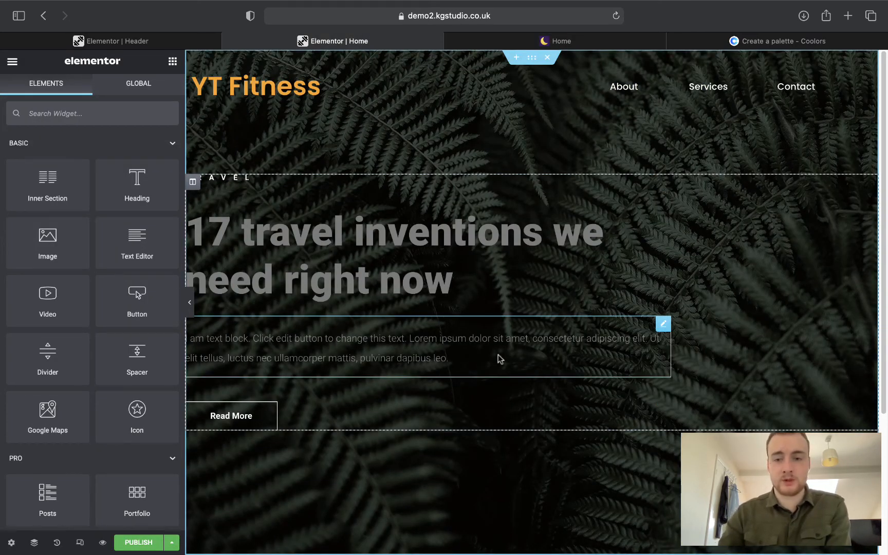
Delete the placeholder paragraph text block from the hero.
right_click(660, 329)
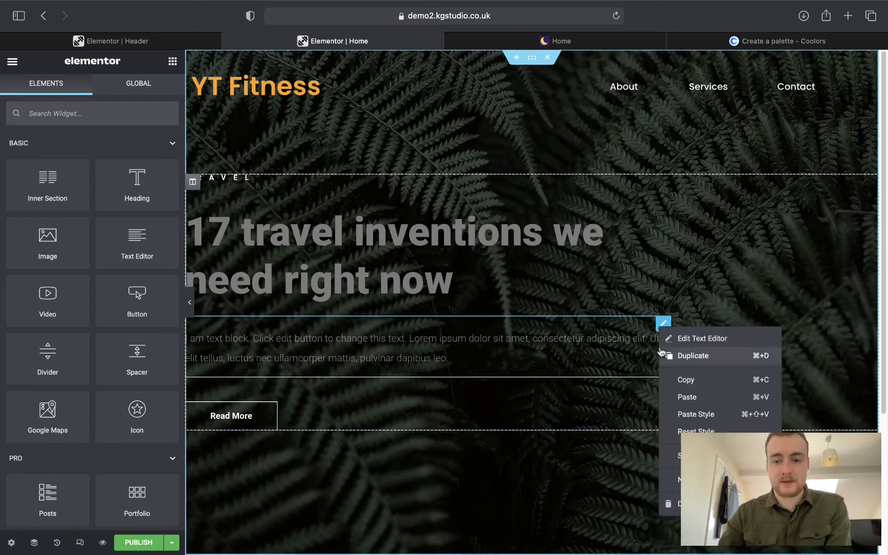
click(668, 504)
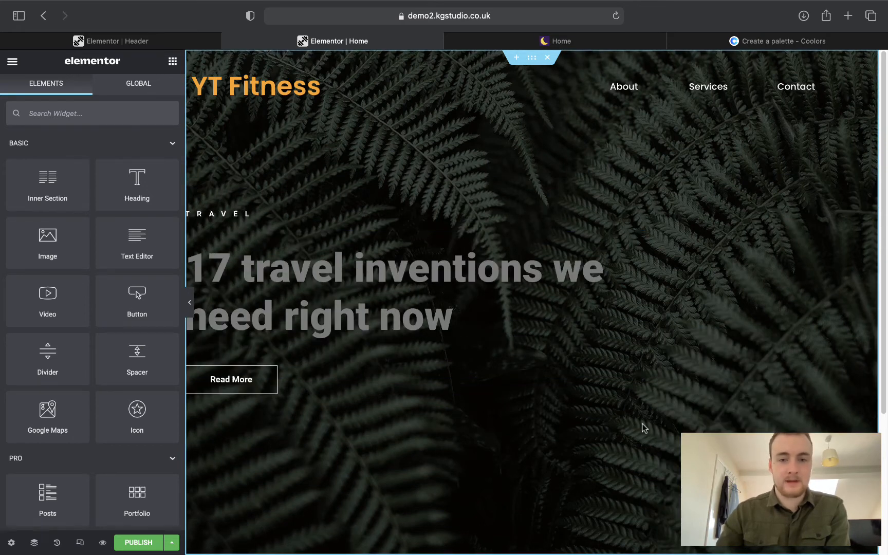
click(189, 302)
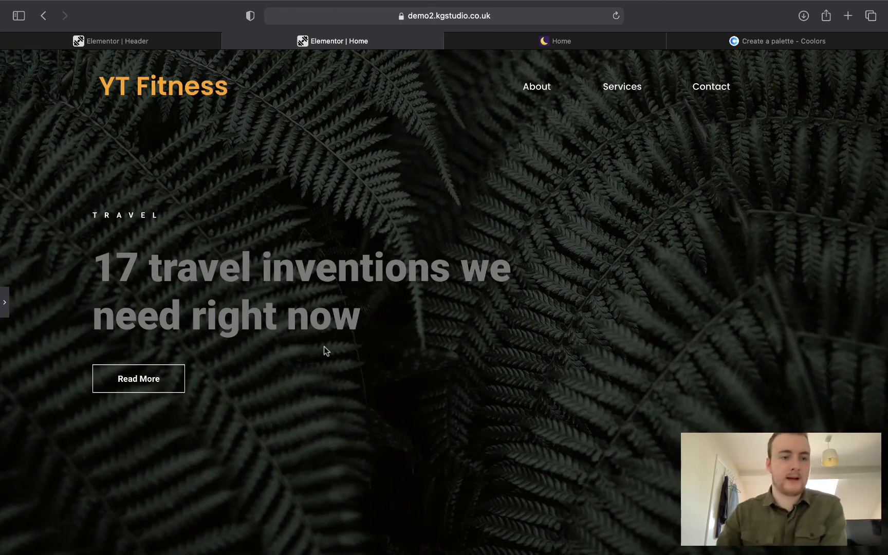
click(4, 302)
Try the main heading's alignment options, leaving it left-aligned.
click(221, 293)
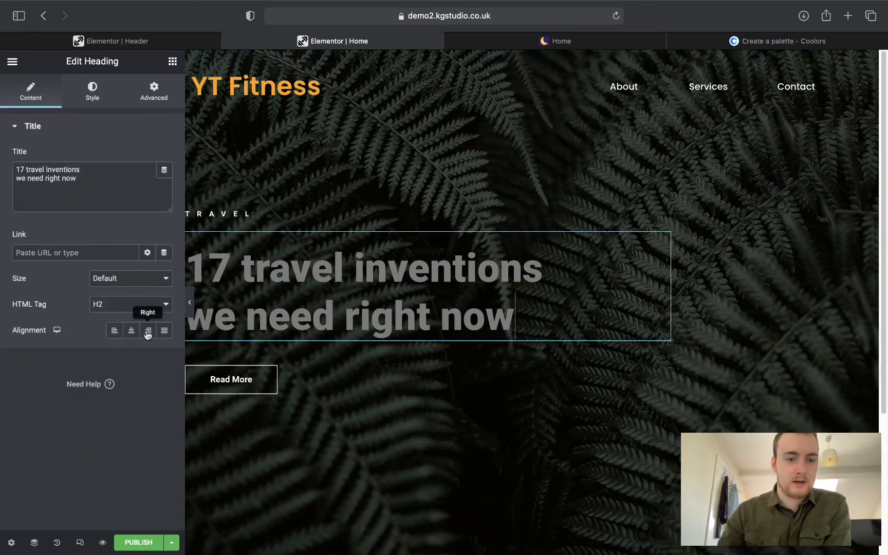
click(131, 333)
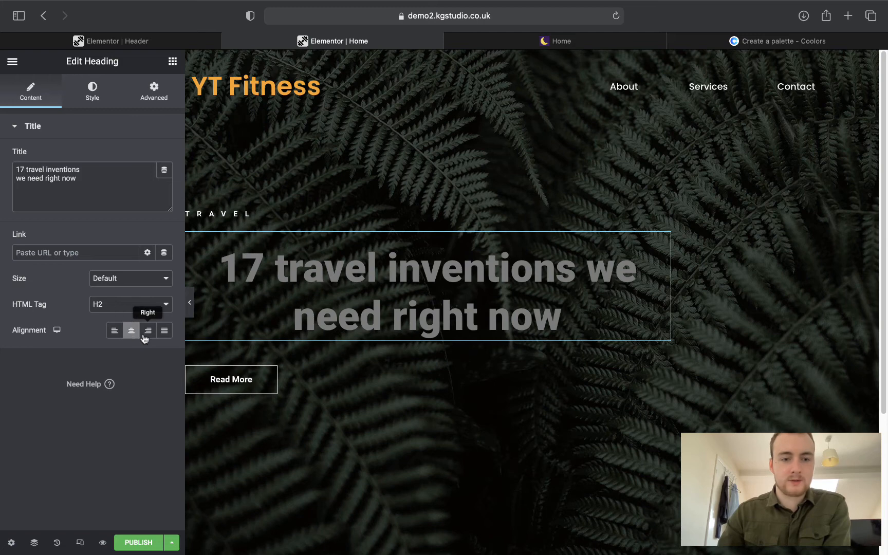
click(115, 332)
click(144, 333)
click(165, 332)
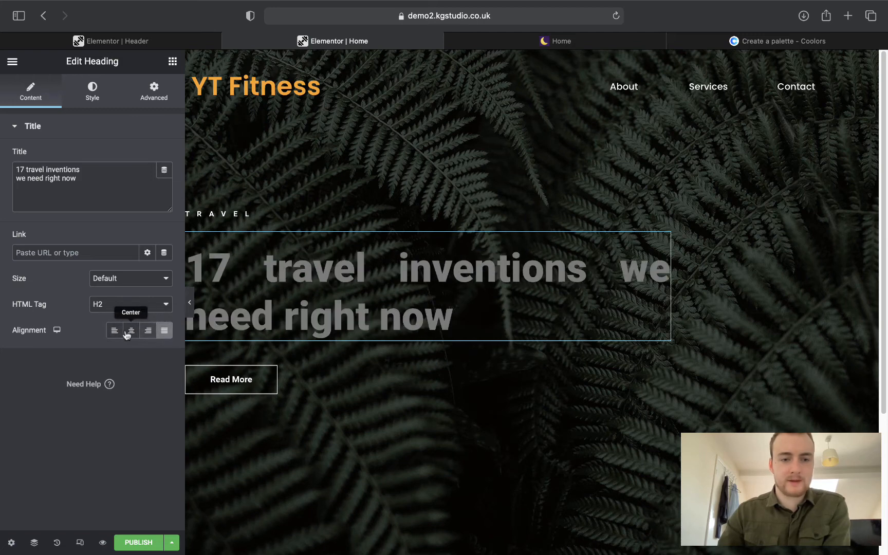
click(114, 332)
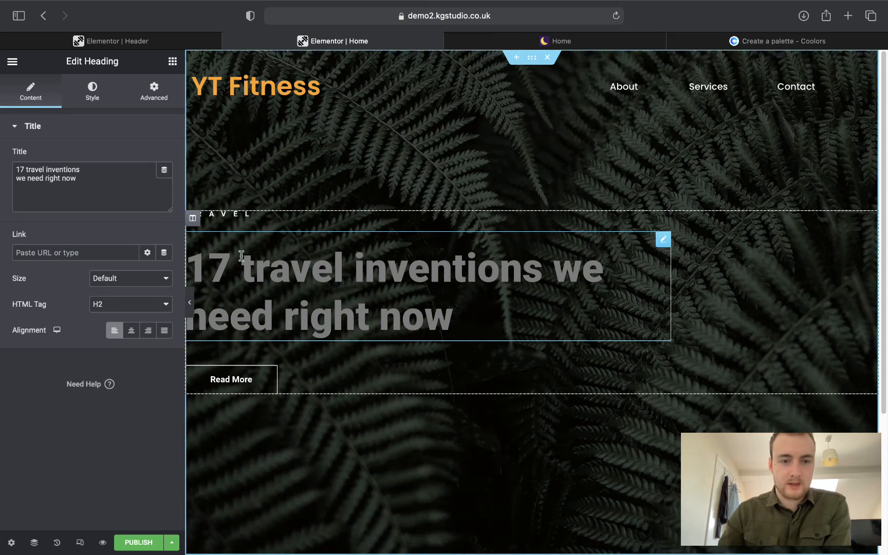
Set the heading column's right padding to 0.
click(194, 220)
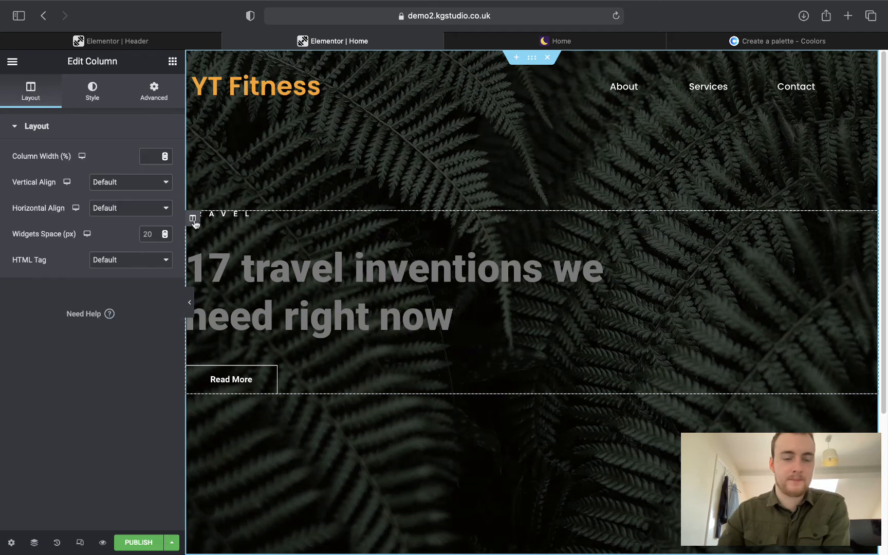
click(150, 105)
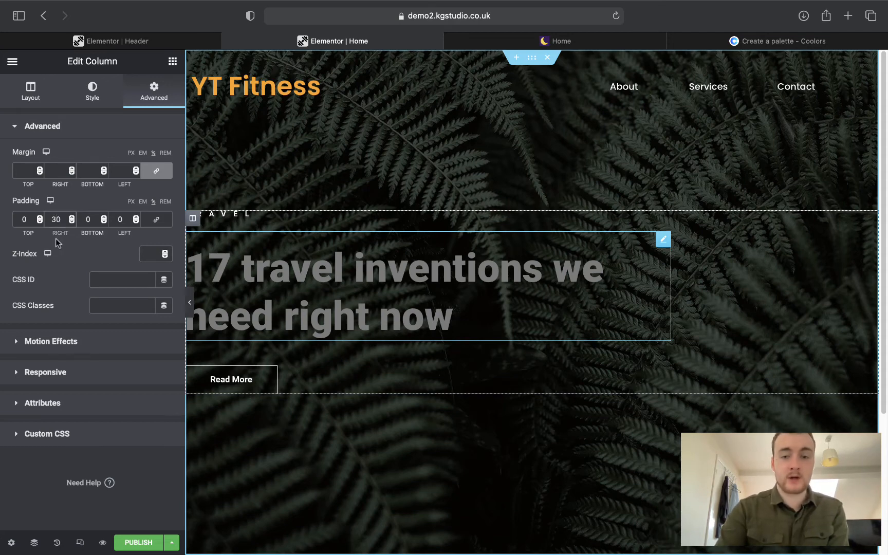
key(BackSpace)
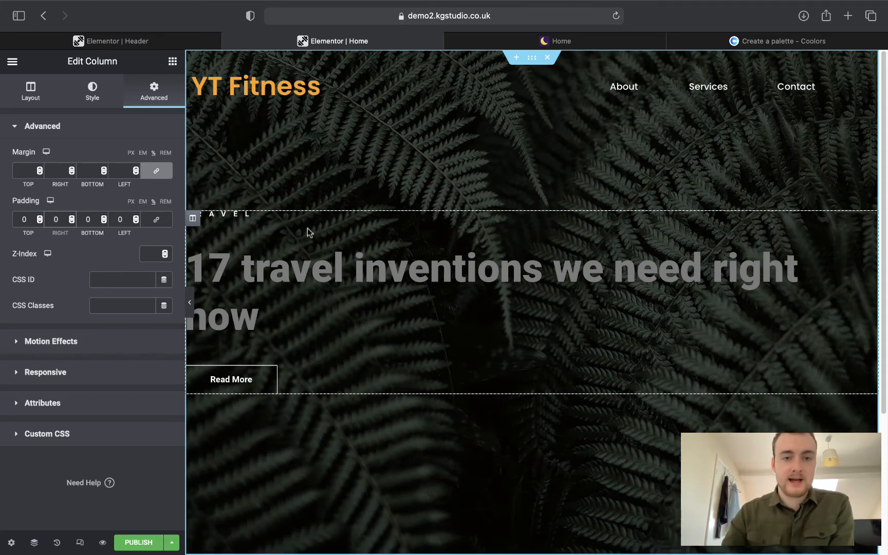
Centre the small TRAVEL heading and retitle it 'Lose weight'.
click(280, 216)
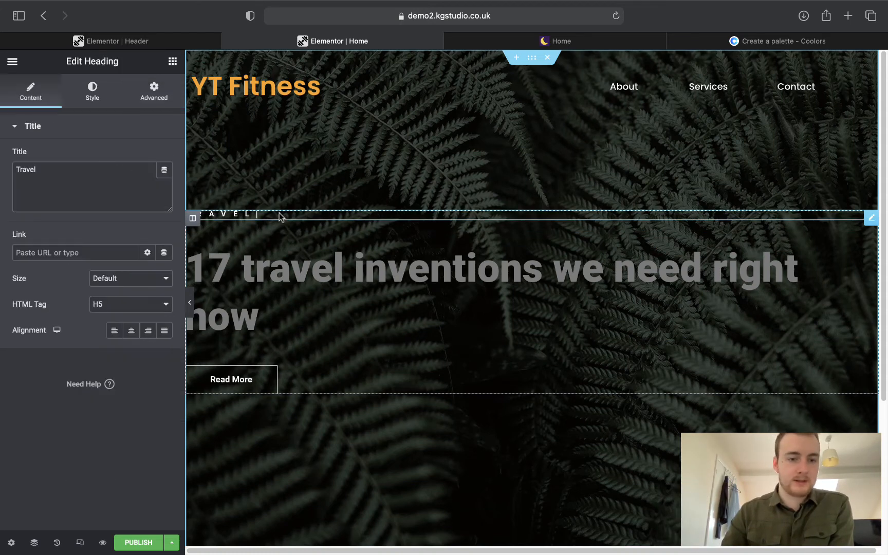
click(131, 330)
click(92, 171)
key(super+a)
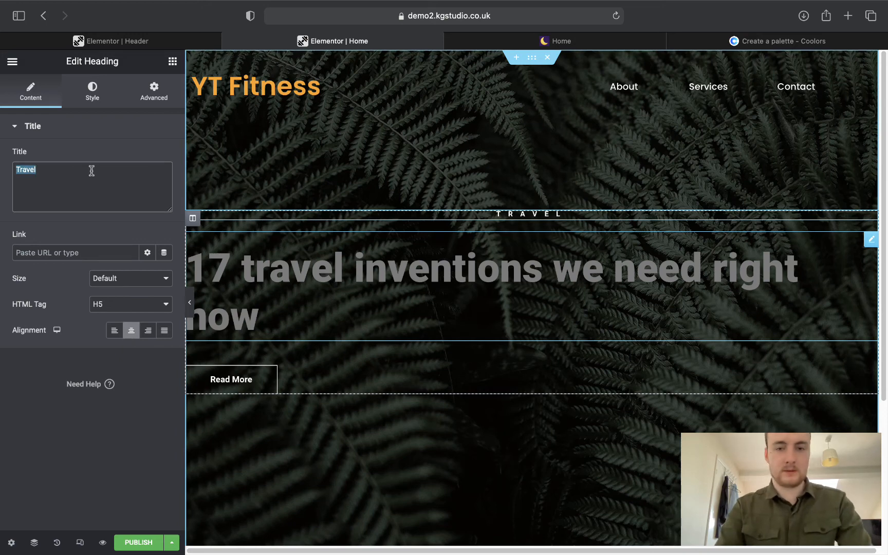
text(Lose weight)
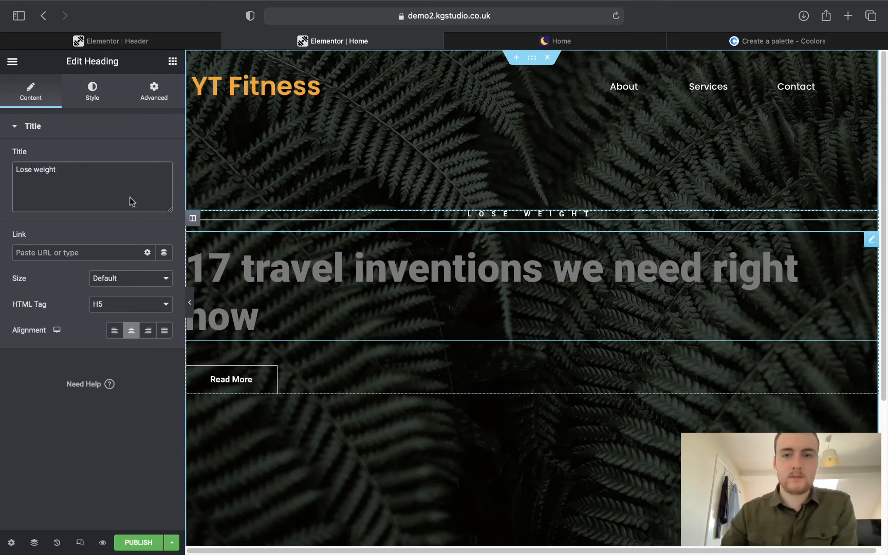
Paste the reference site's 'Get A Leaner Body In 8 Weeks' into the main heading and centre it.
click(529, 40)
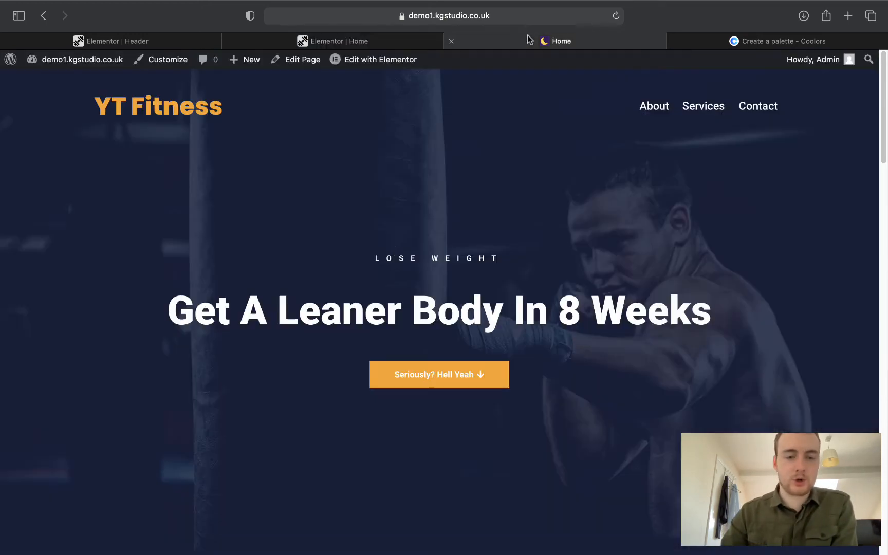
drag(177, 307, 707, 308)
right_click(661, 312)
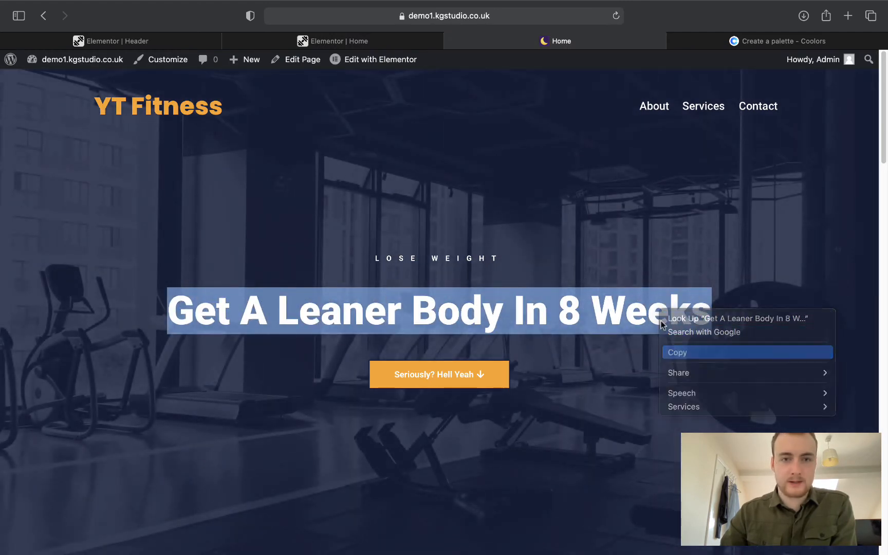
click(677, 351)
click(344, 42)
click(404, 295)
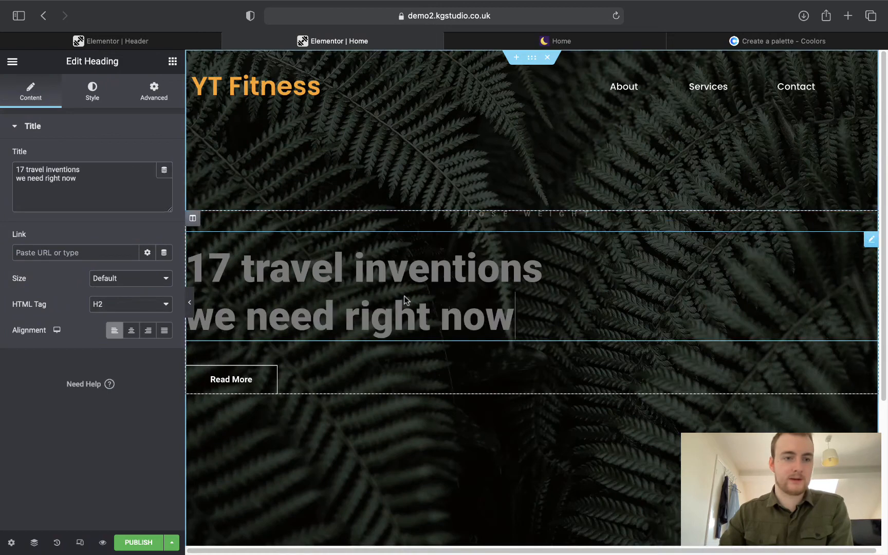
drag(119, 193, 2, 172)
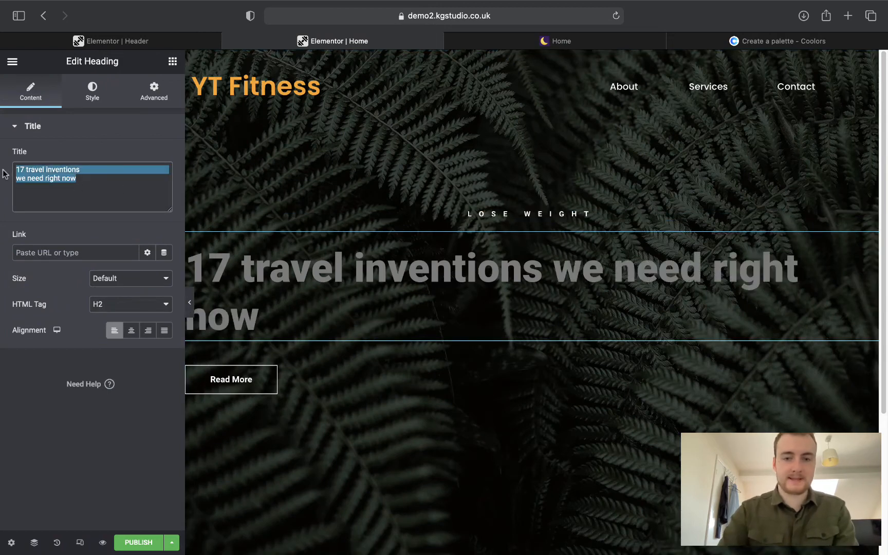
key(super+v)
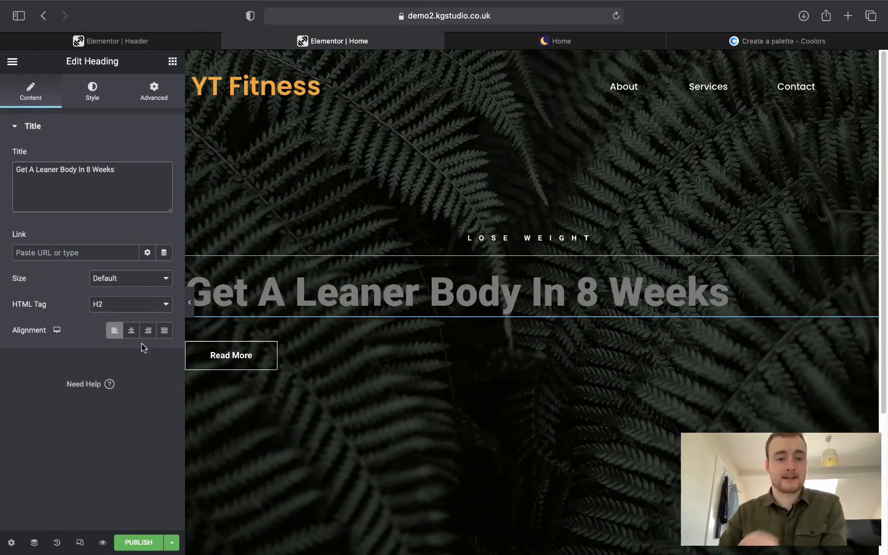
click(131, 330)
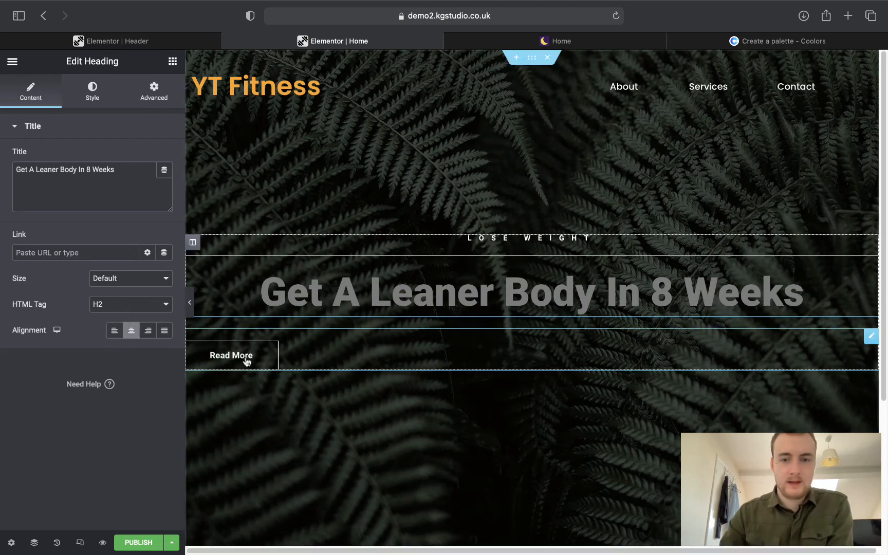
Centre the hero's Read More button.
click(429, 360)
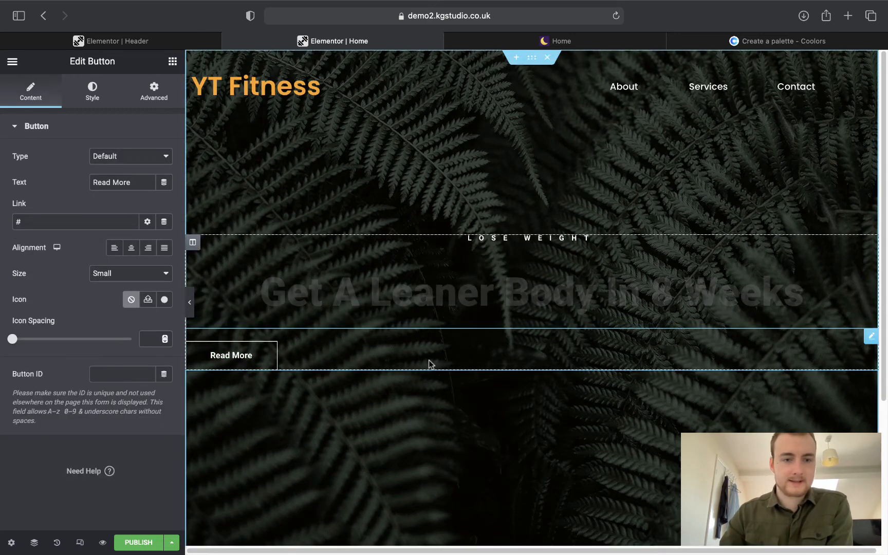
click(132, 249)
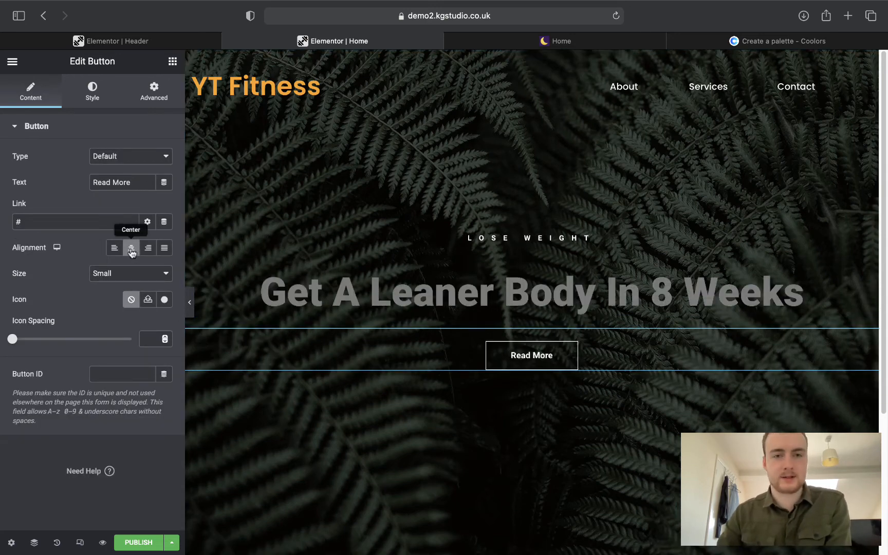
click(520, 38)
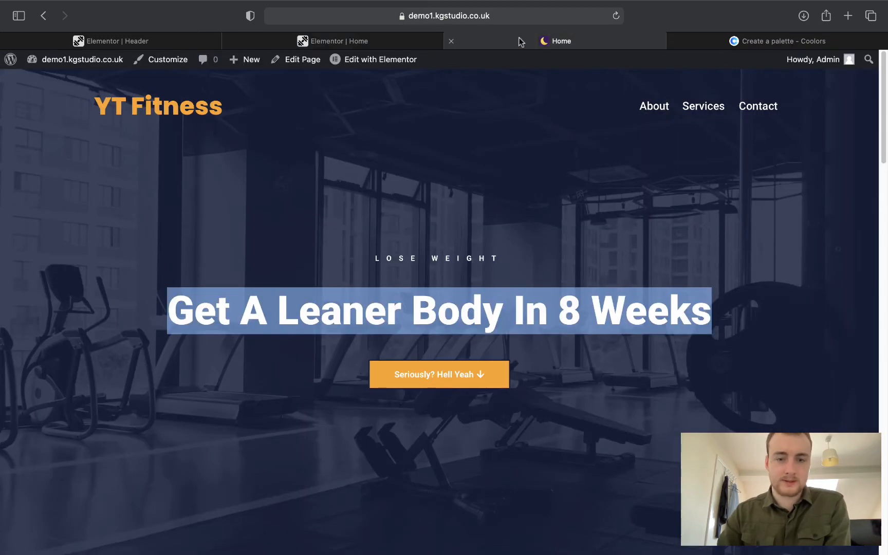
click(356, 44)
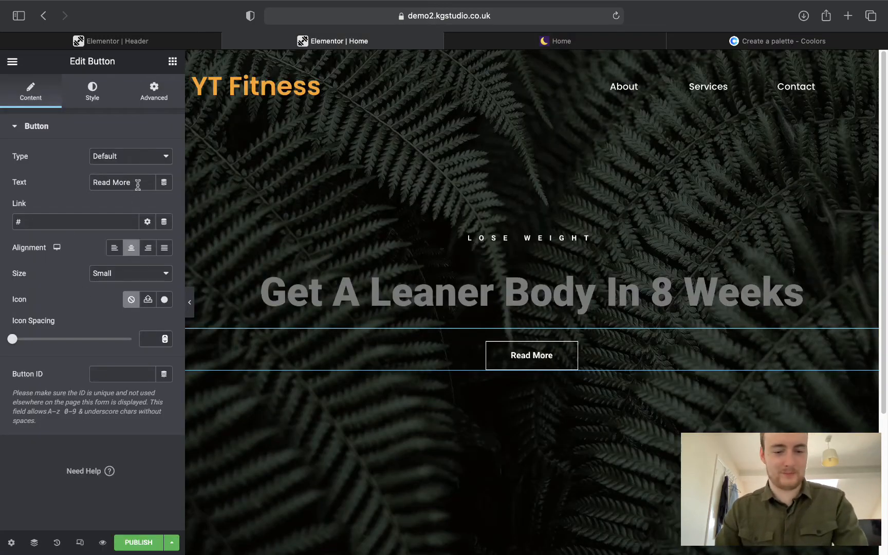
Change the button label to 'Seriously? Hell yeah!', checking it against the reference site.
triple_click(138, 184)
text(Seriousl)
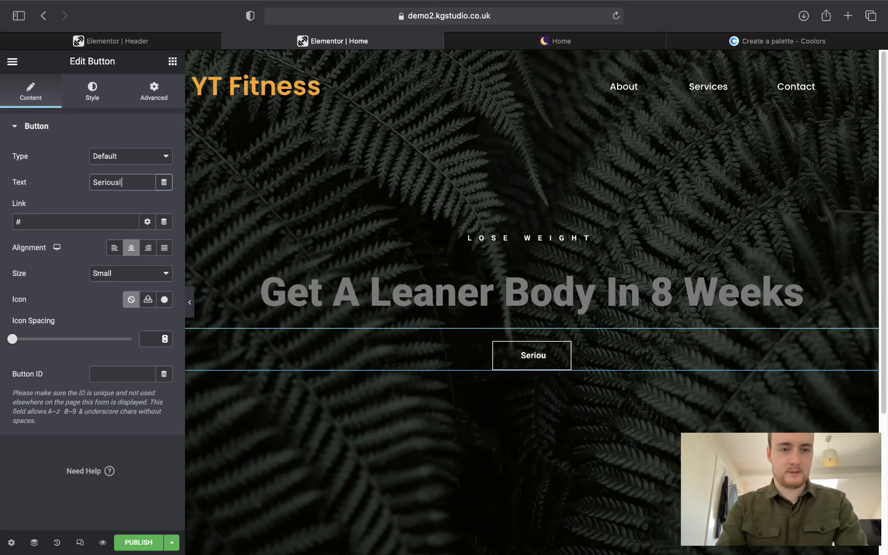
text(y ? H)
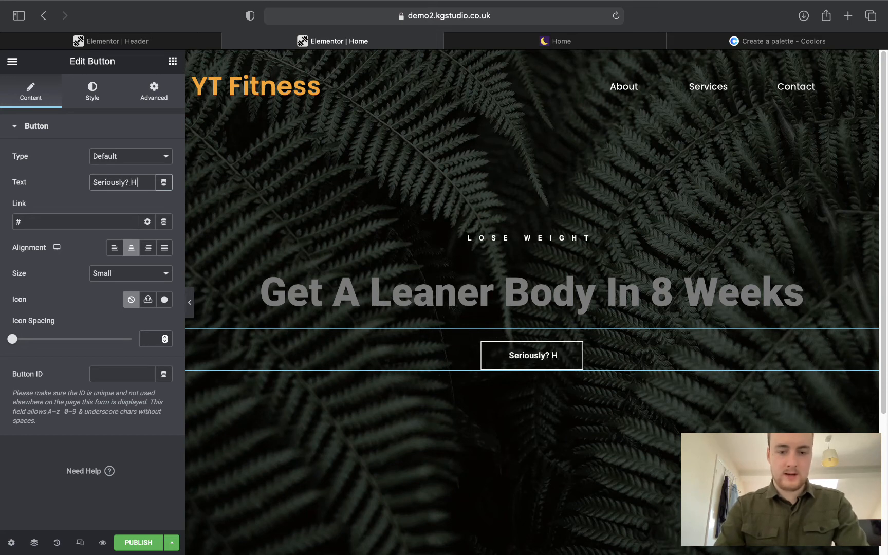
text(ell yeah!)
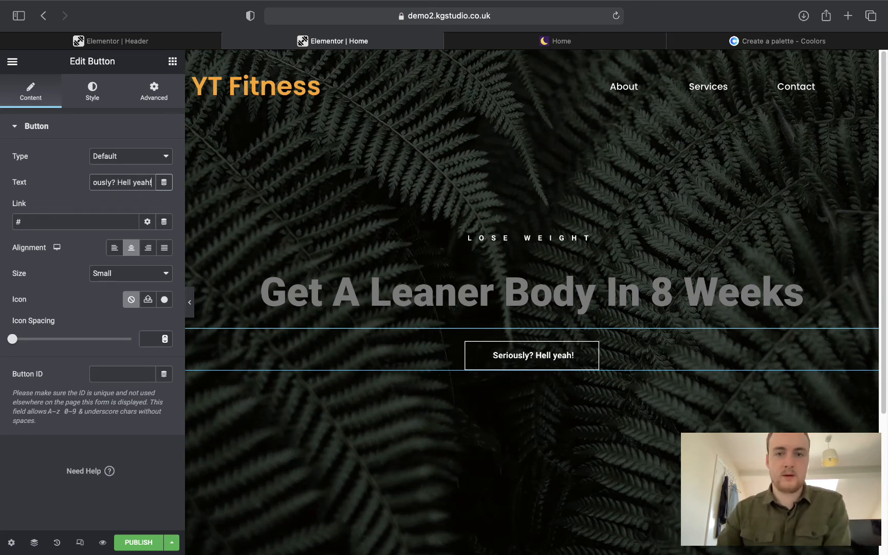
click(533, 44)
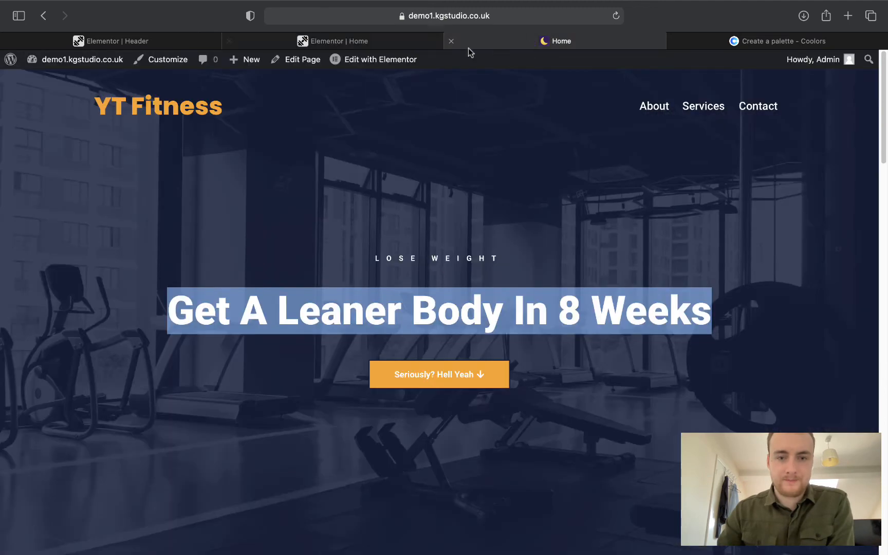
click(377, 43)
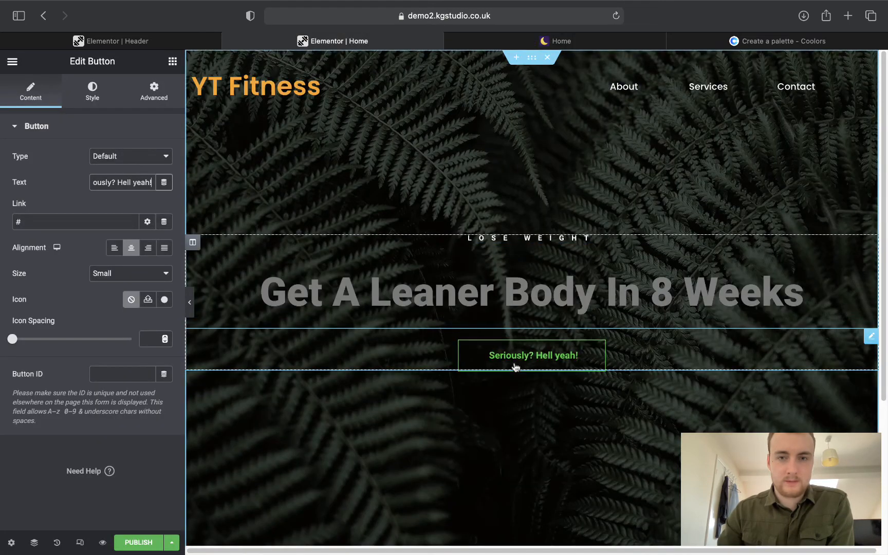
click(497, 41)
click(548, 307)
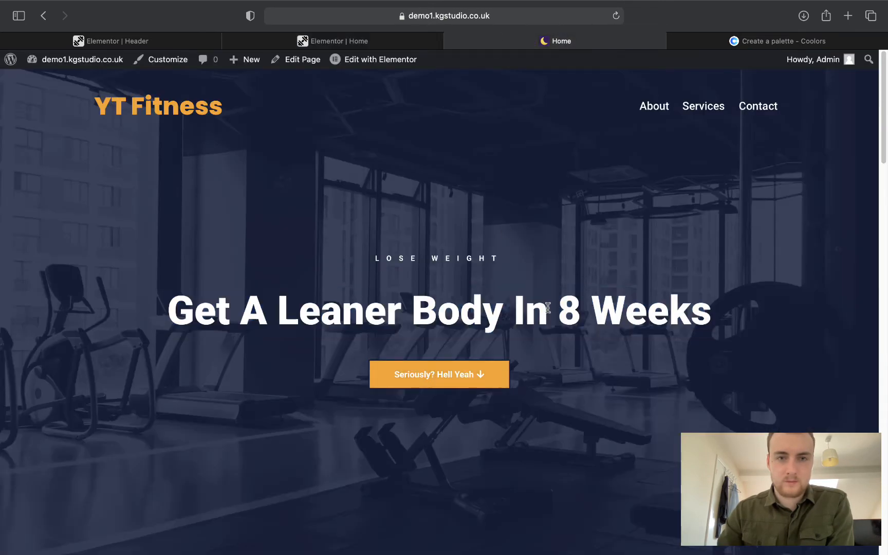
click(292, 42)
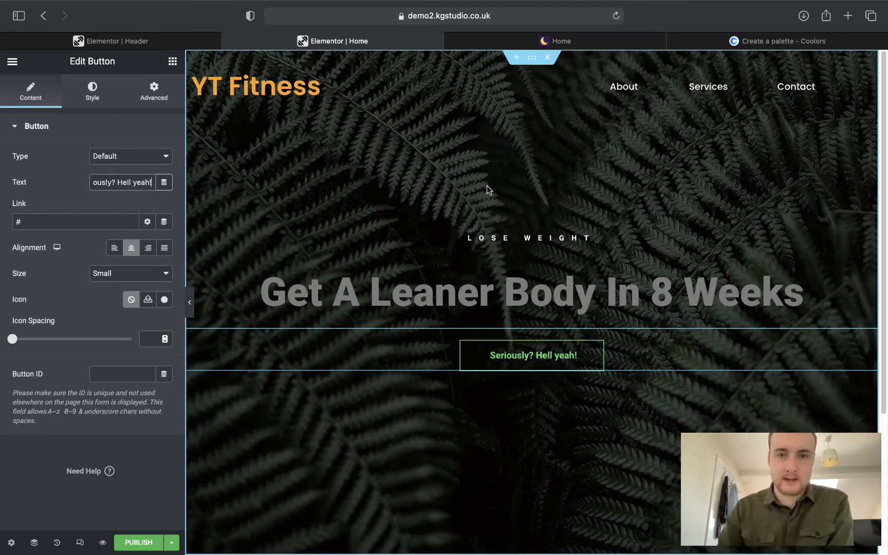
click(495, 40)
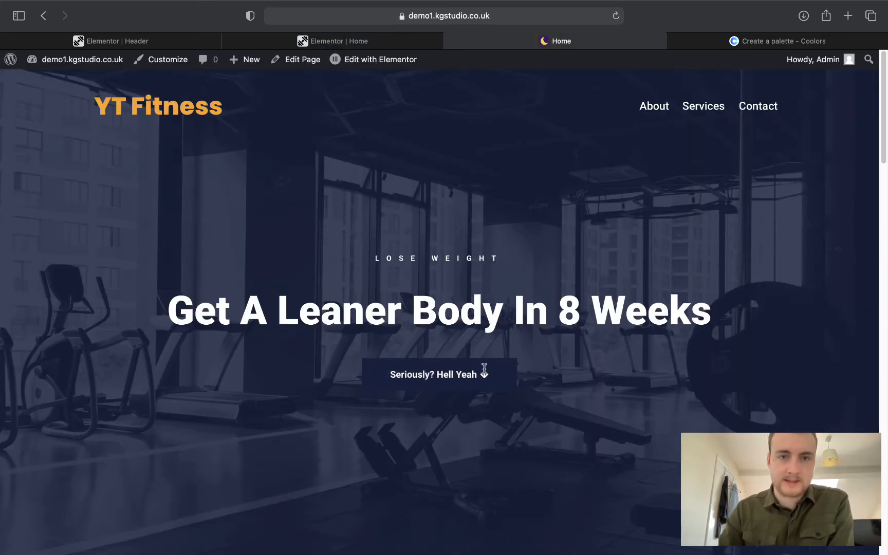
click(327, 44)
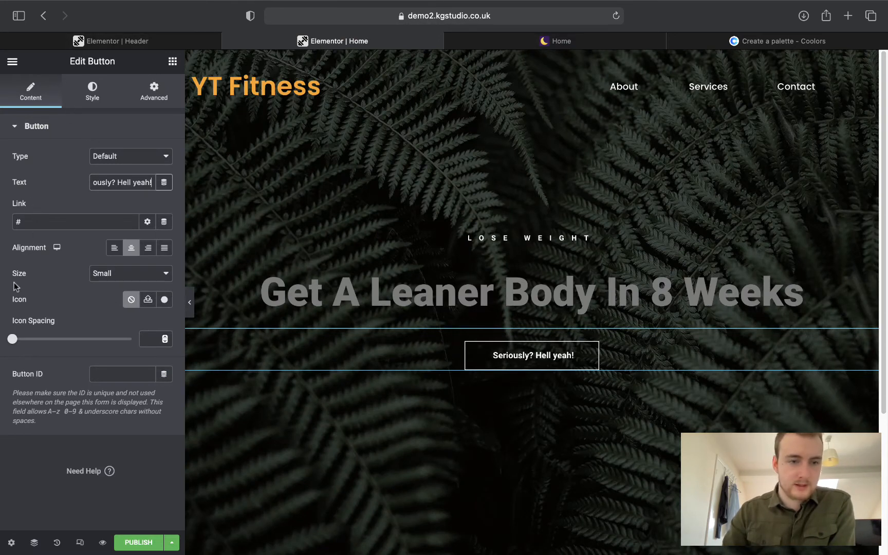
click(10, 303)
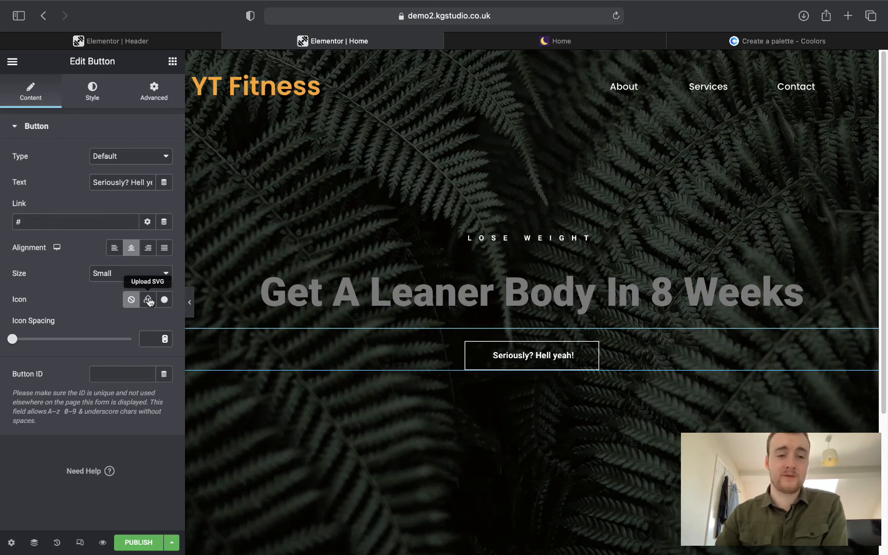
click(163, 300)
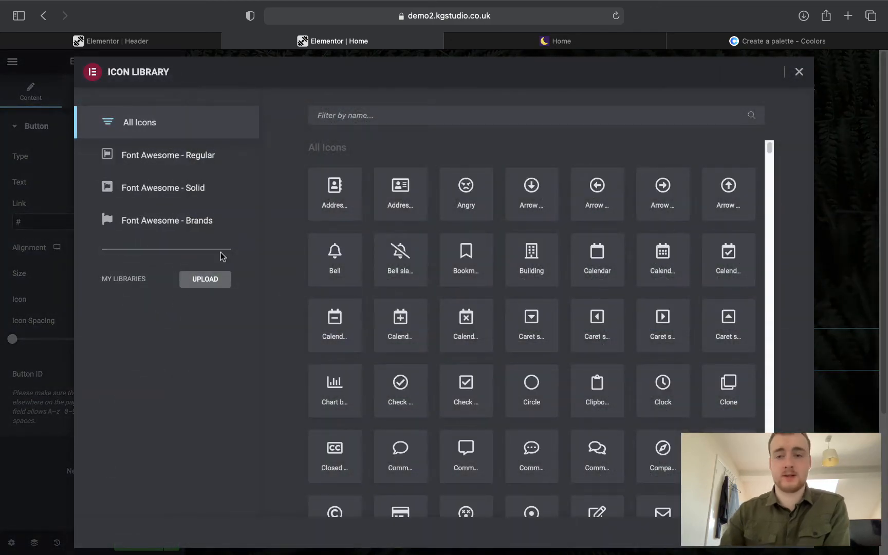
scroll(427, 255, down, 2)
scroll(429, 251, down, 20)
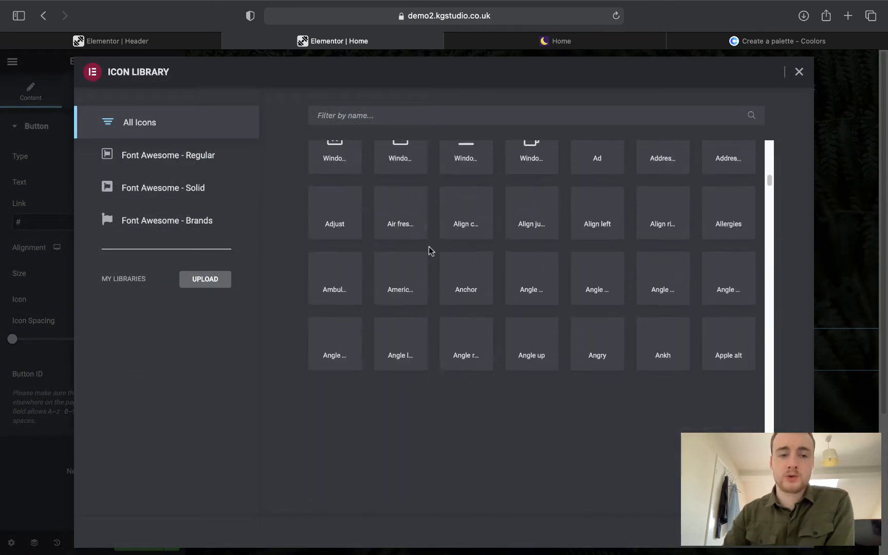
scroll(431, 251, down, 5)
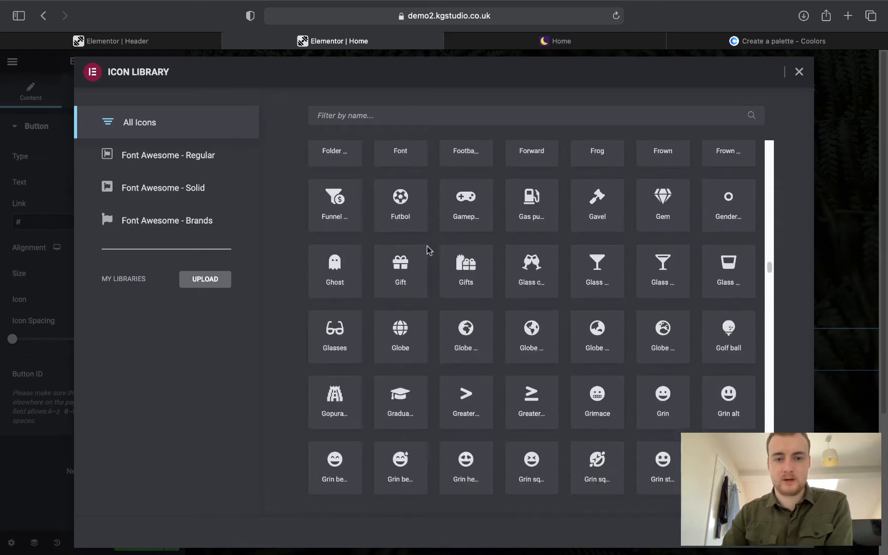
click(363, 114)
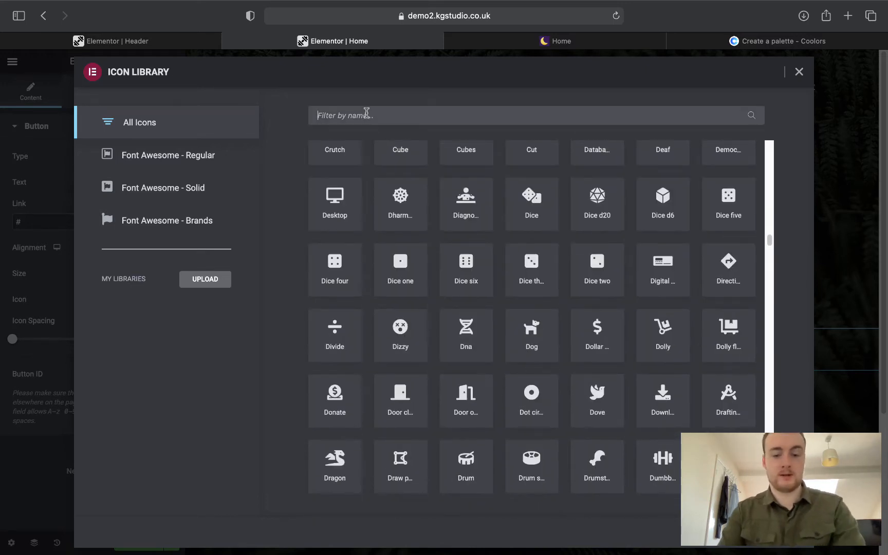
text(arrow u)
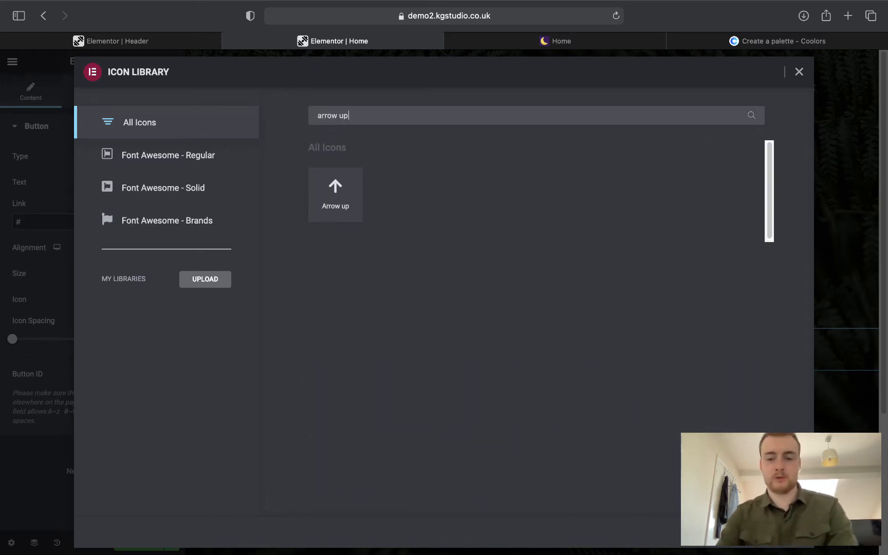
text(p)
key(BackSpace)
key(BackSpace)
text(d)
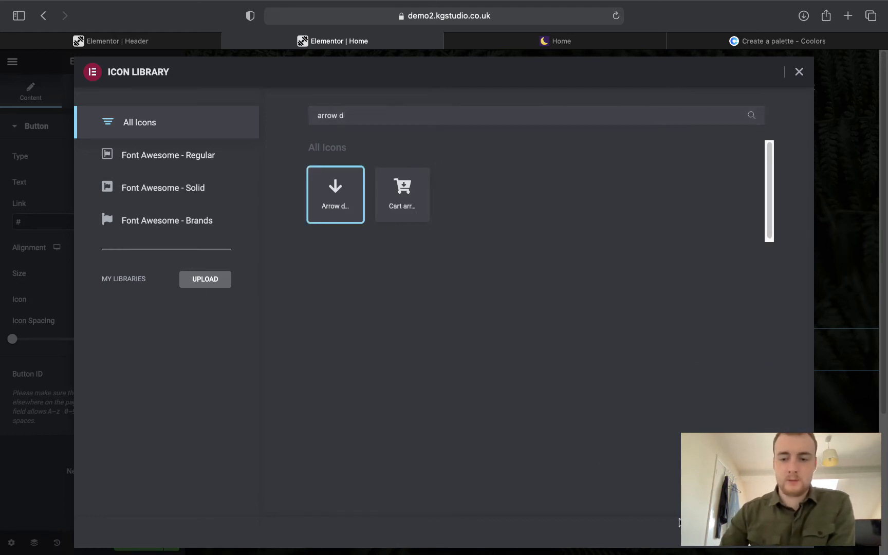
click(784, 532)
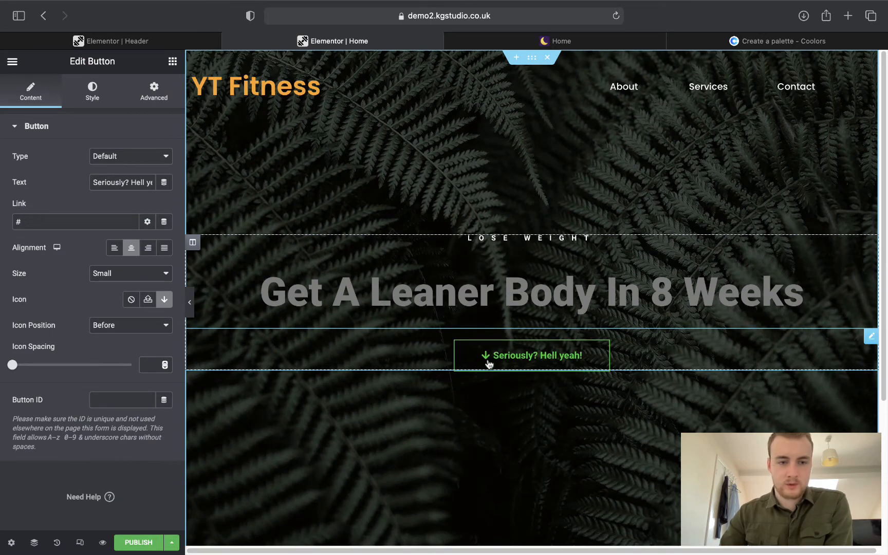
click(99, 329)
click(112, 337)
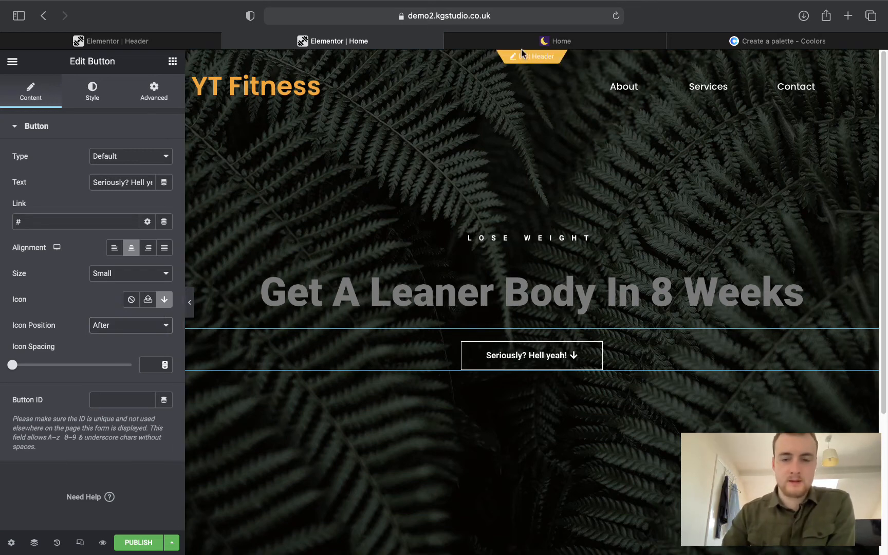
click(522, 47)
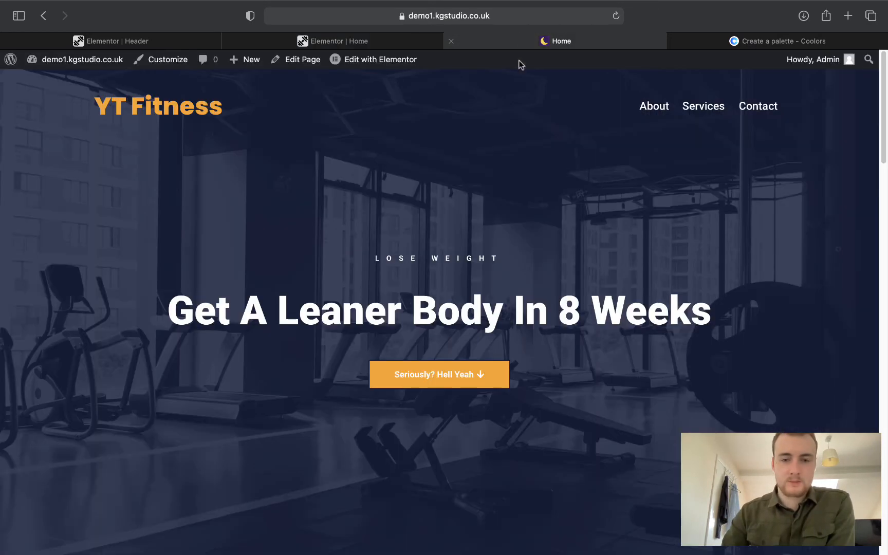
click(332, 44)
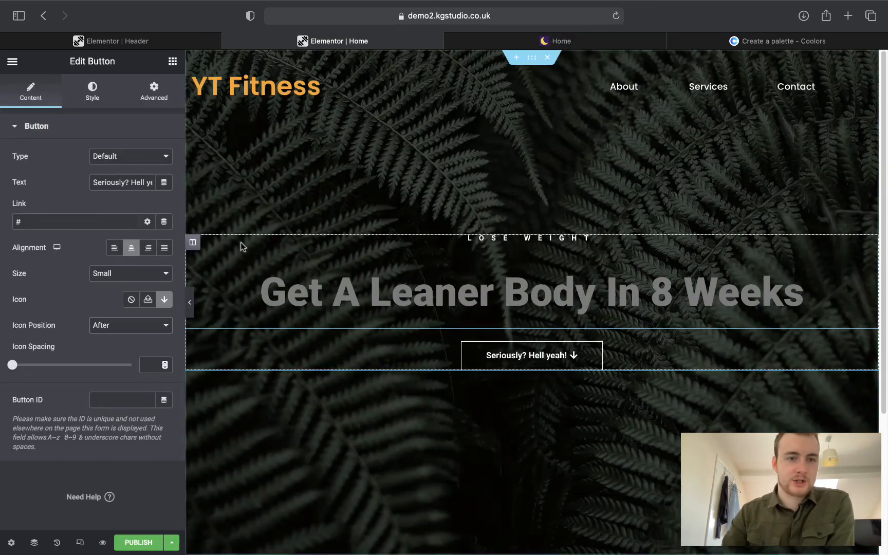
Make the button background the orange Secondary colour and its border the navy Primary colour.
click(83, 97)
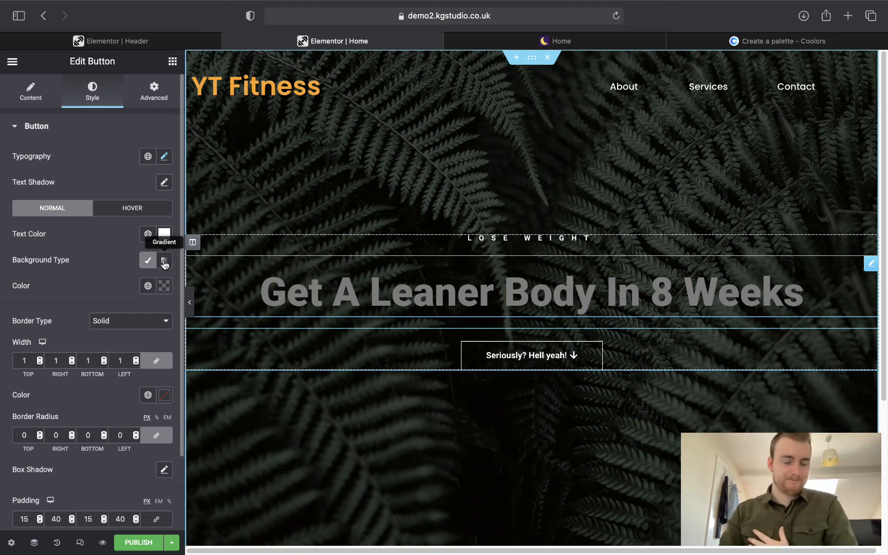
click(148, 287)
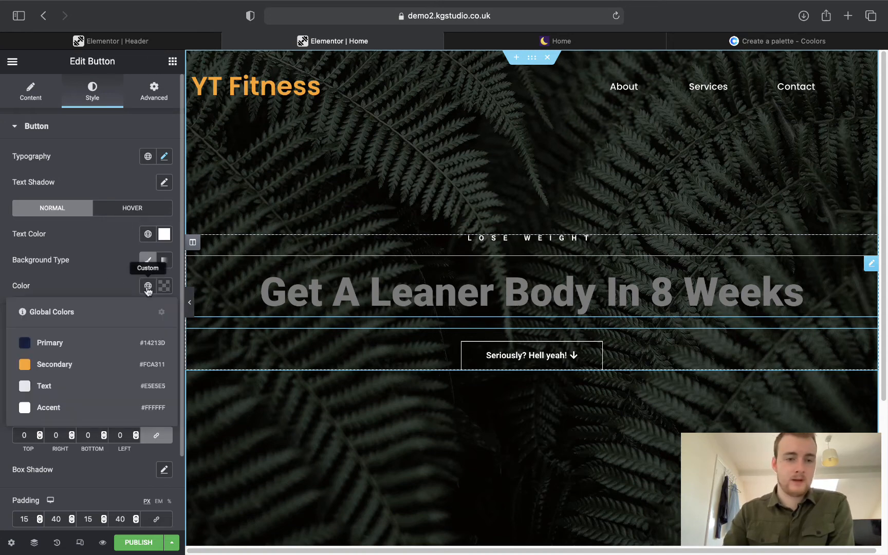
click(55, 364)
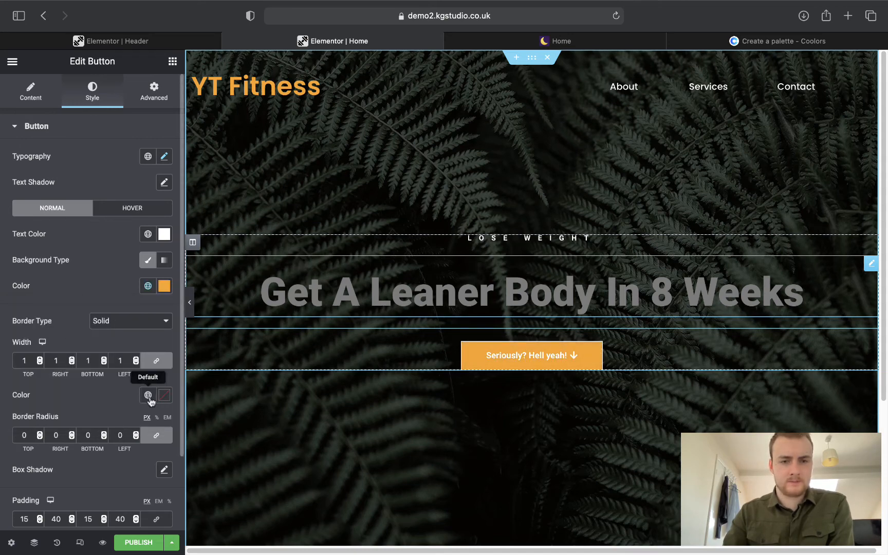
click(571, 40)
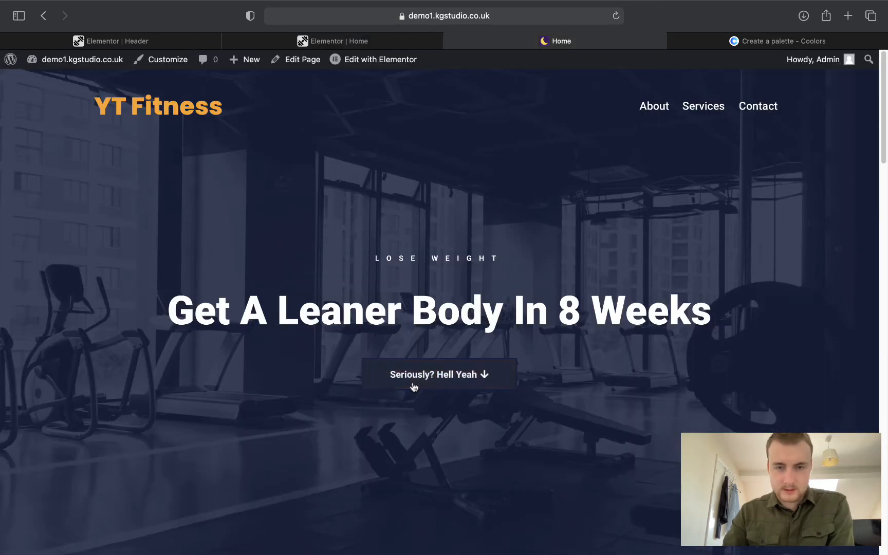
click(362, 40)
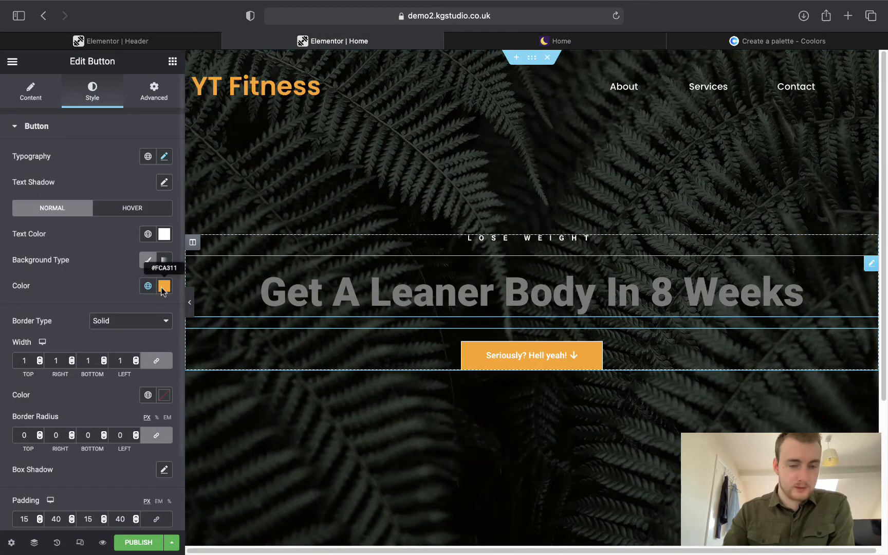
click(143, 396)
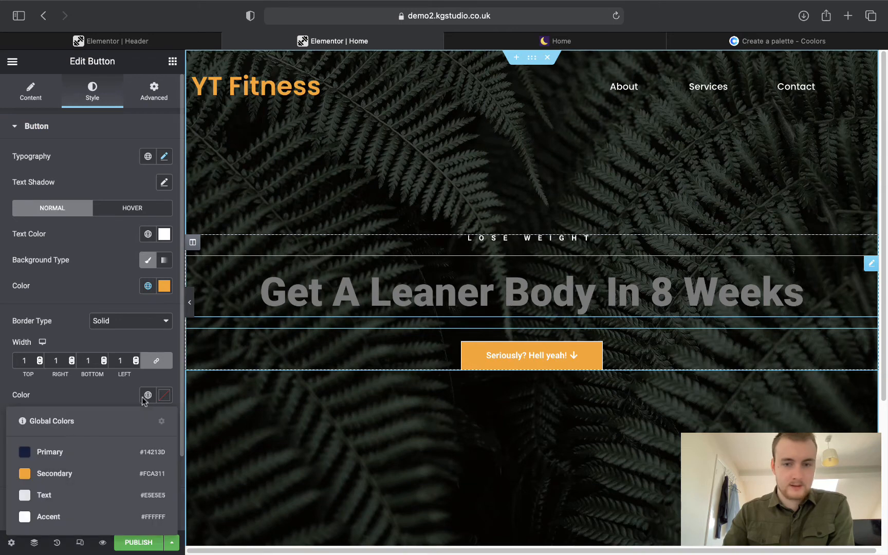
click(70, 453)
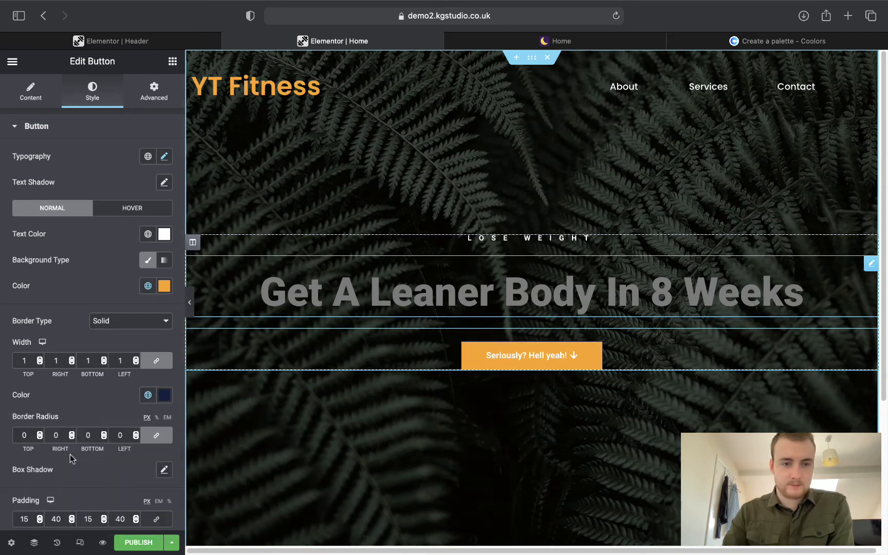
Set the hover text to light grey Text and hover background and border to navy Primary.
click(122, 207)
click(146, 234)
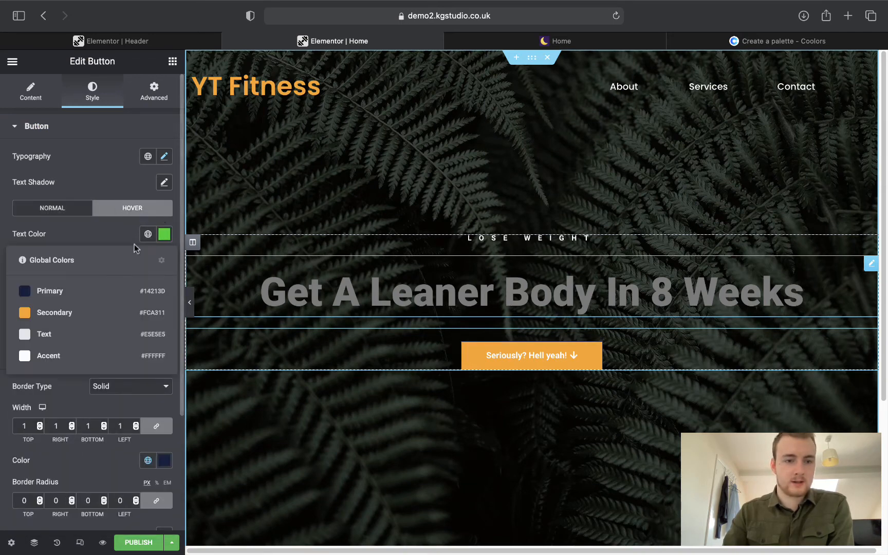
click(64, 335)
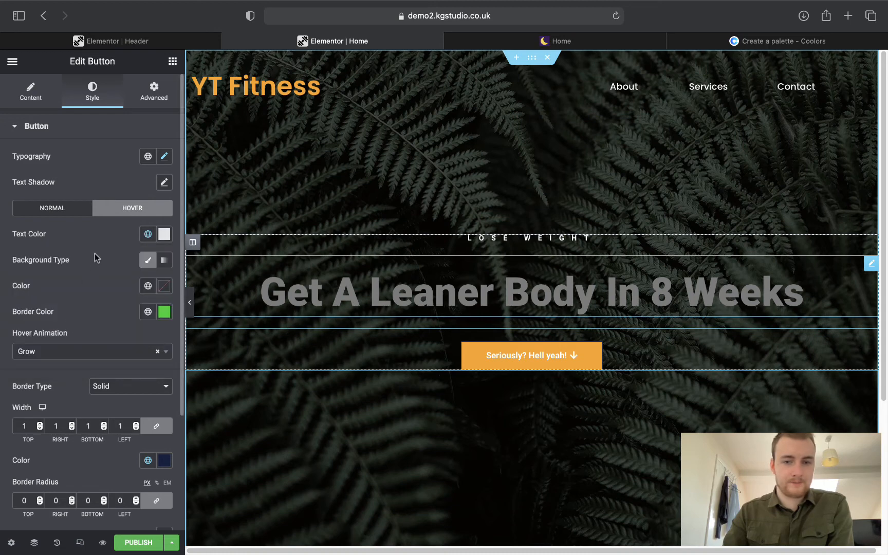
click(148, 312)
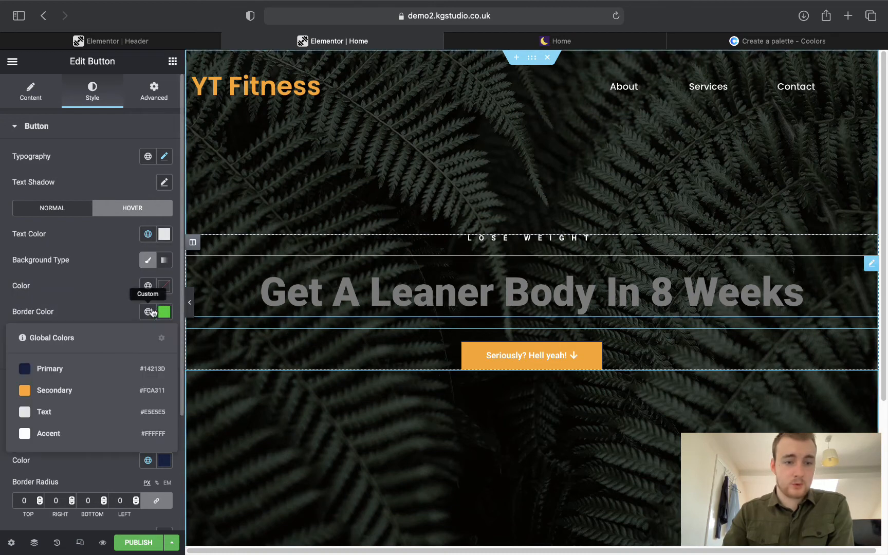
click(68, 392)
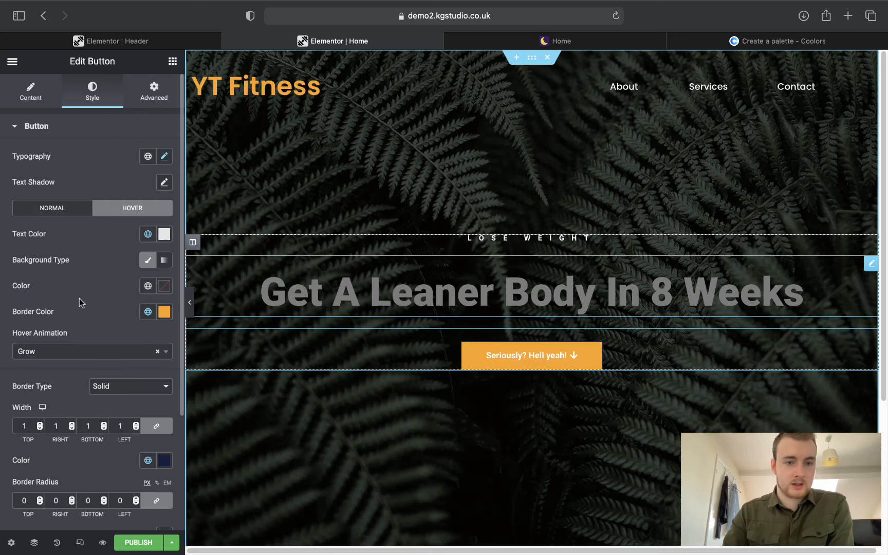
click(148, 286)
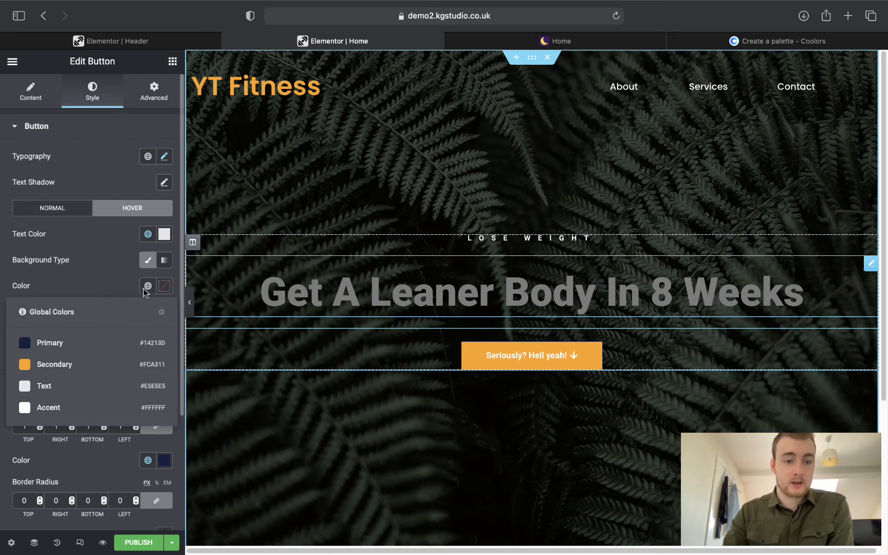
click(85, 343)
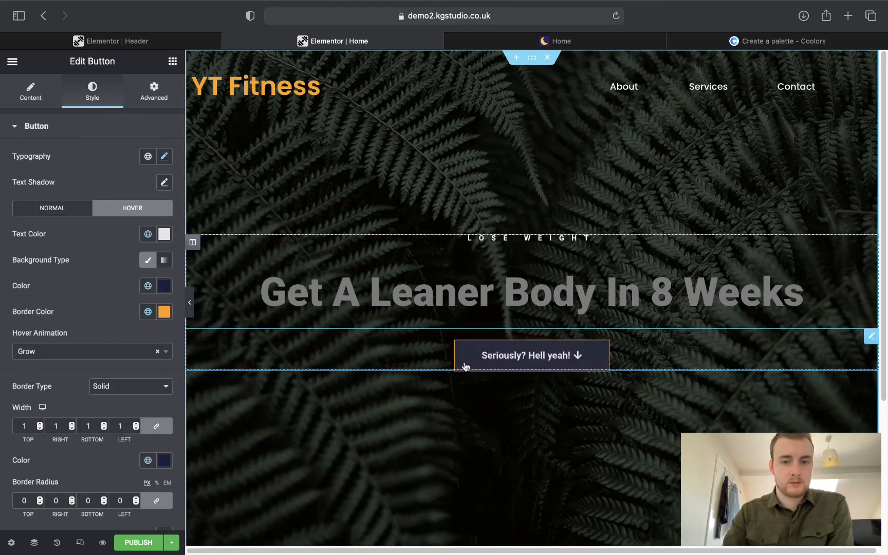
click(148, 311)
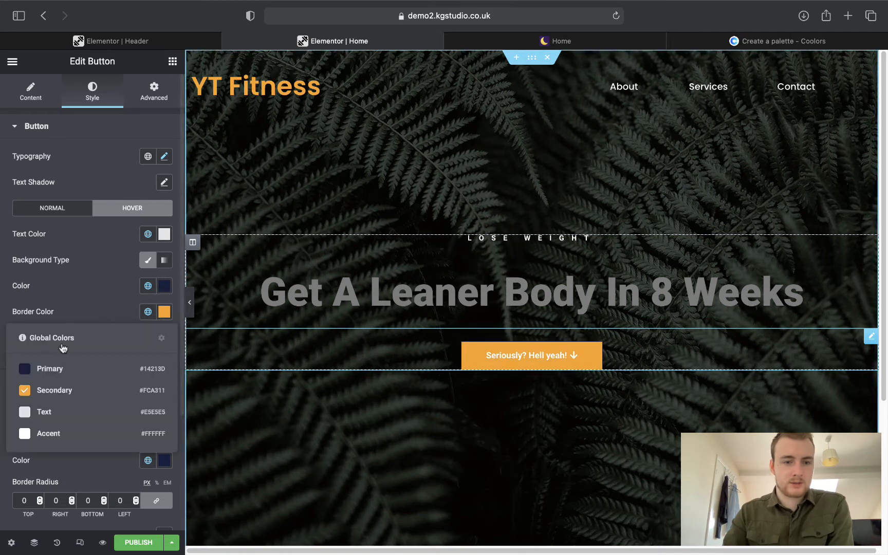
click(86, 368)
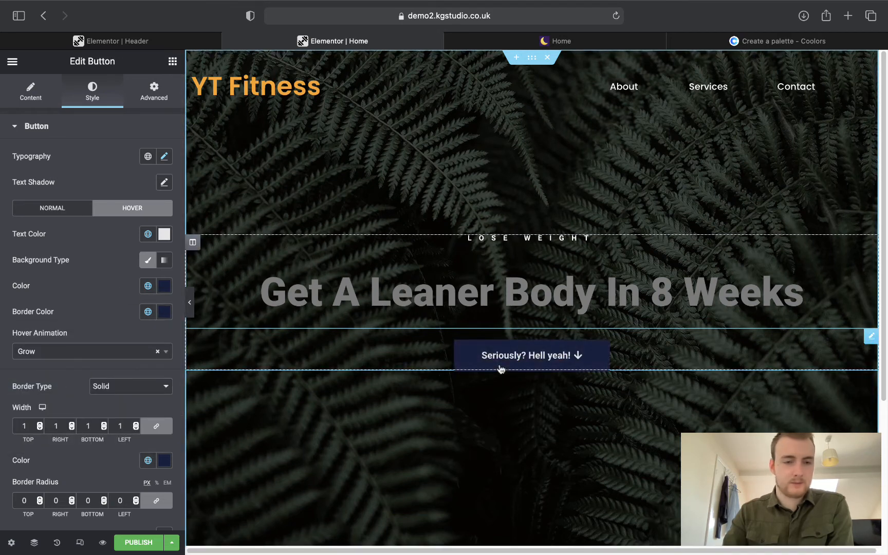
Compare the styled button with the reference site's button.
click(65, 211)
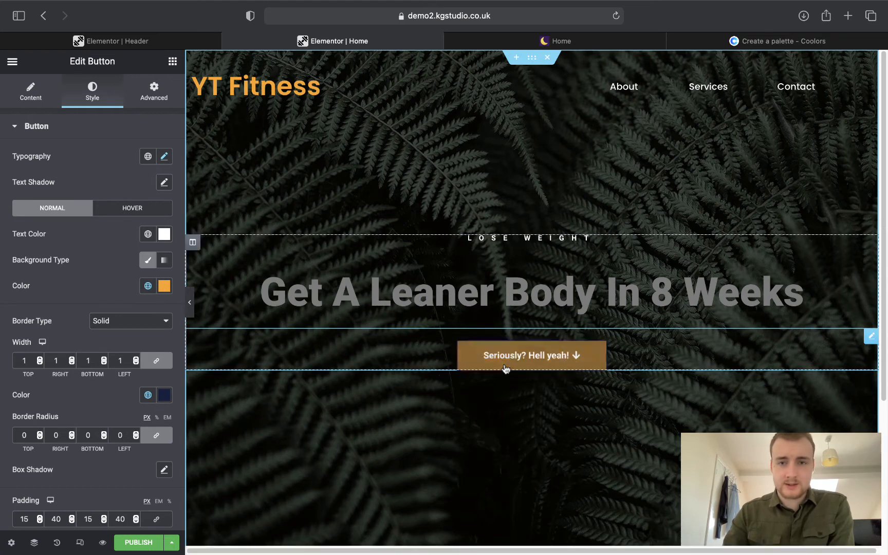
click(535, 44)
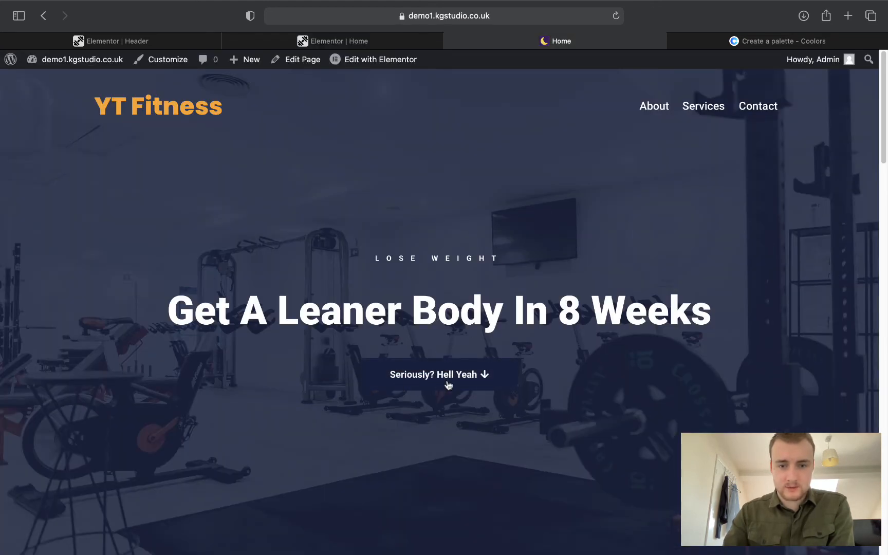
click(351, 45)
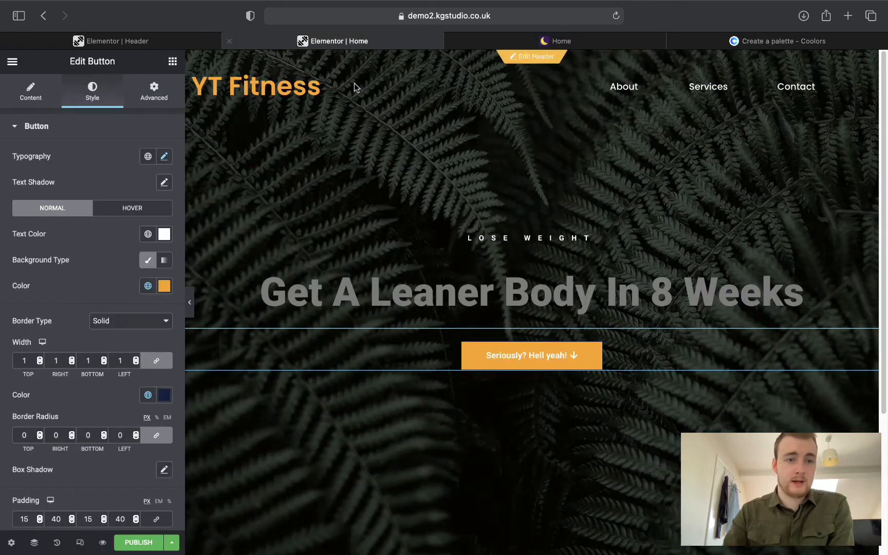
click(31, 92)
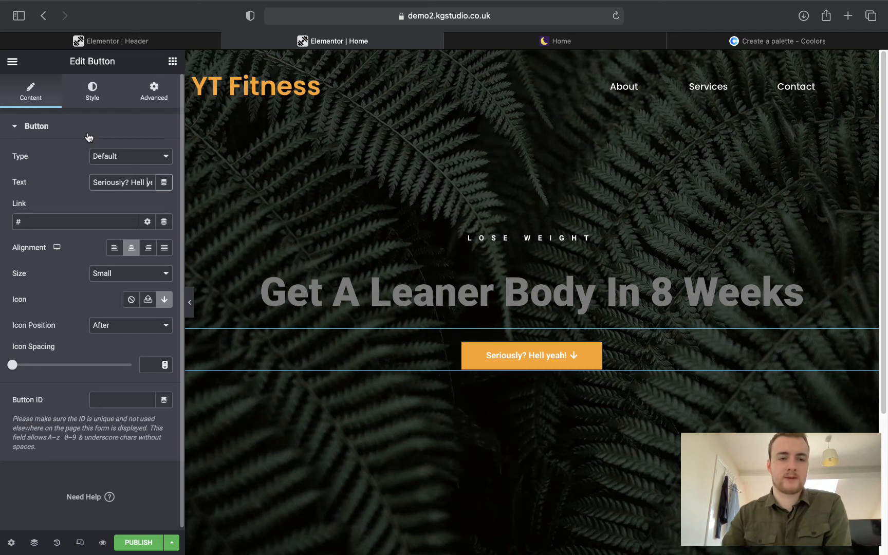
click(97, 103)
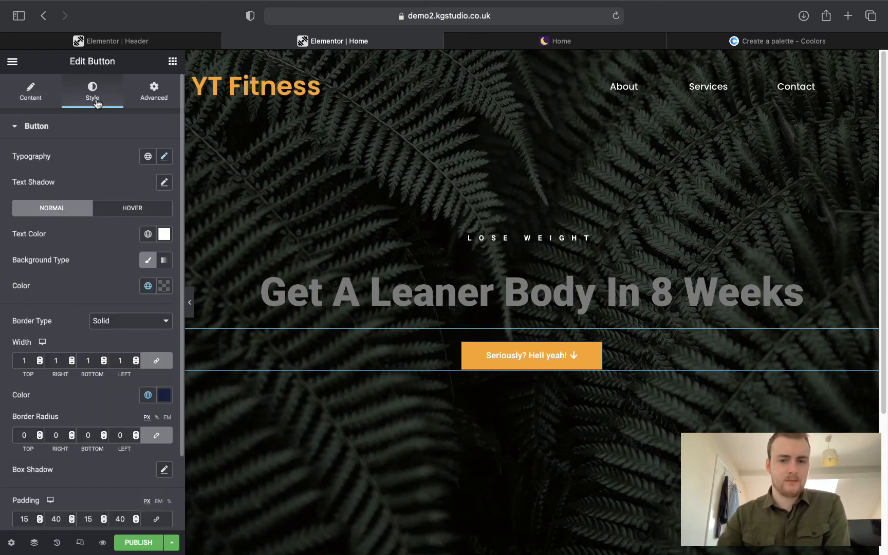
Set the button label's Typography transform to Capitalize, after trying uppercase and lowercase.
click(163, 158)
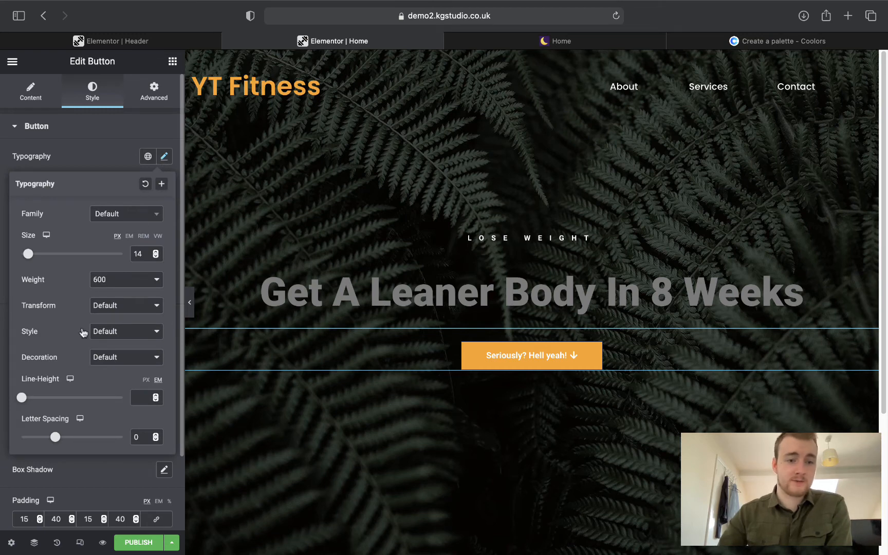
click(110, 307)
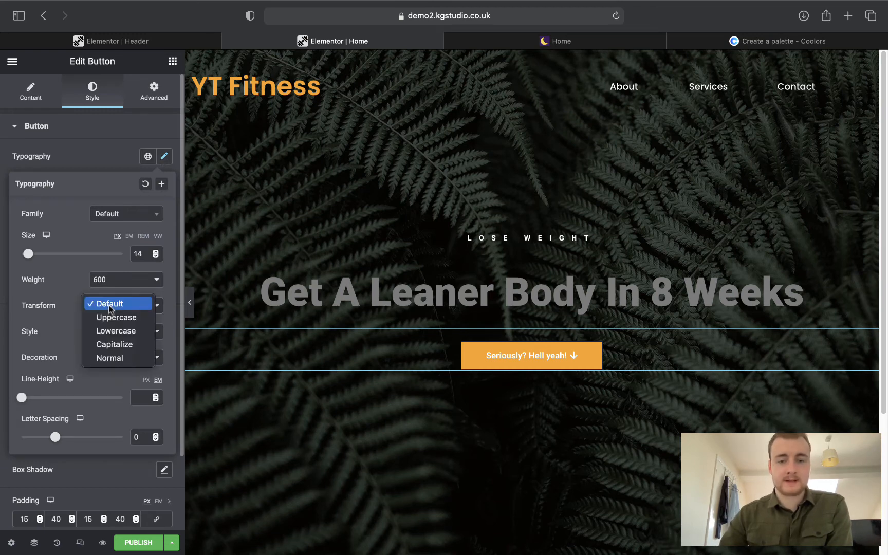
click(110, 316)
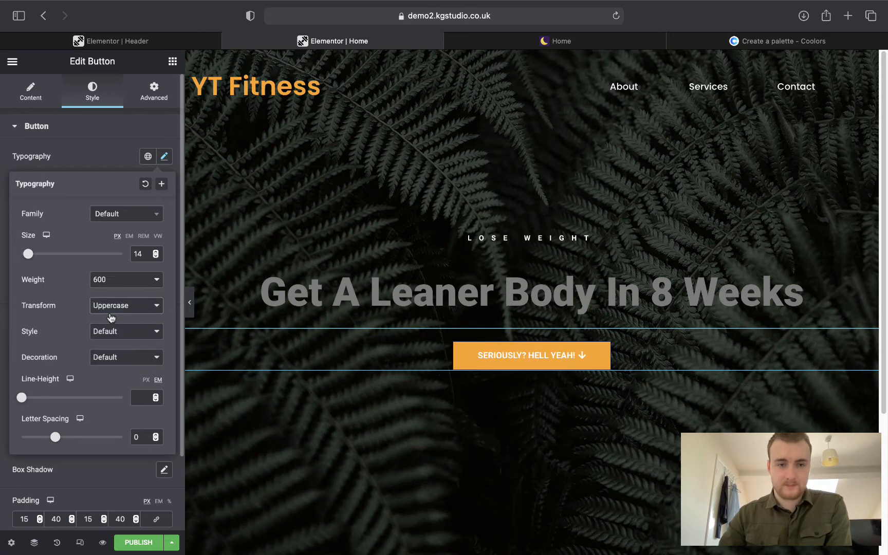
click(120, 306)
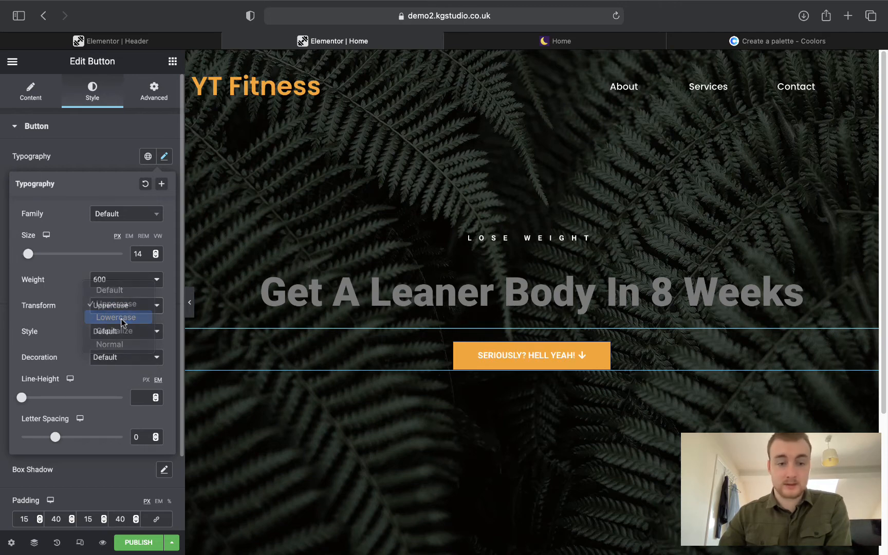
click(121, 316)
click(122, 311)
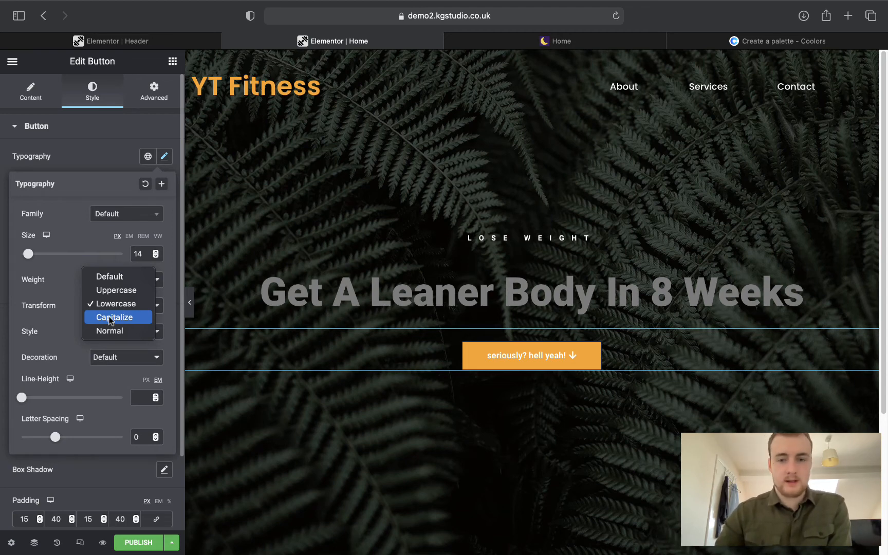
click(110, 319)
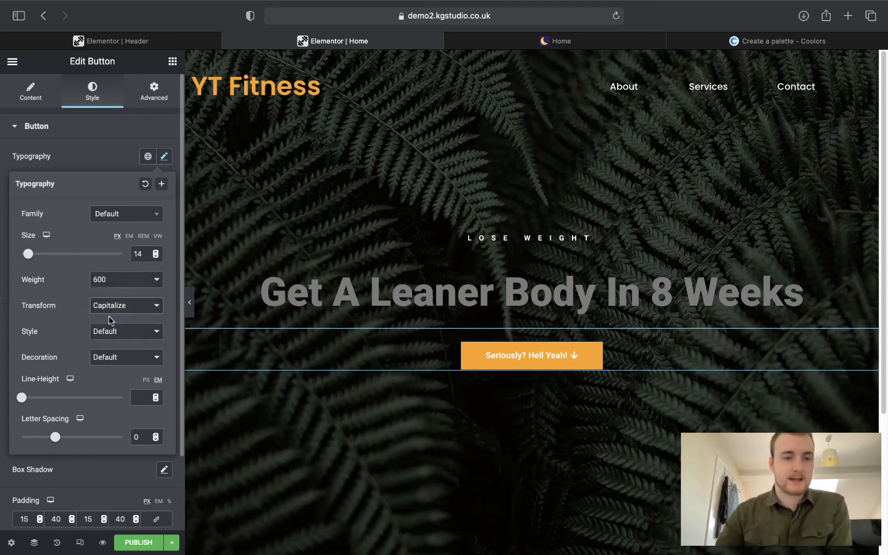
click(88, 147)
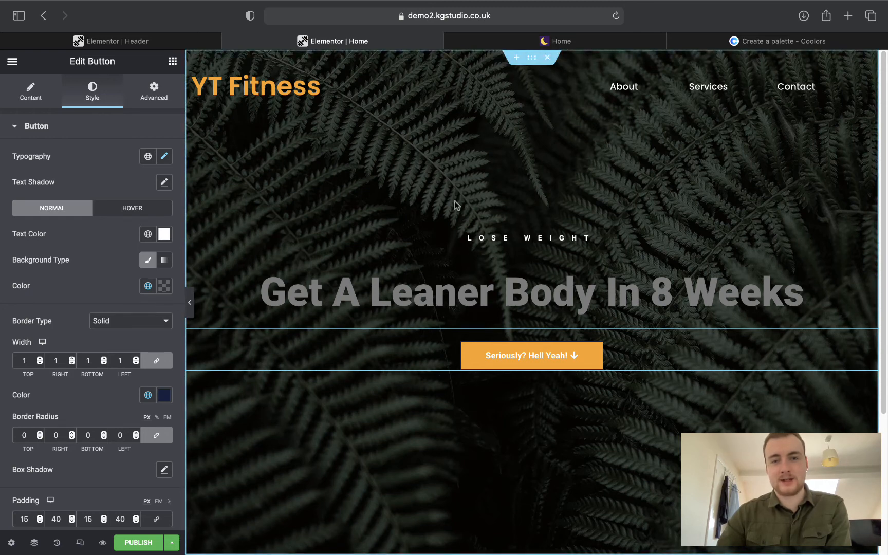
right_click(282, 183)
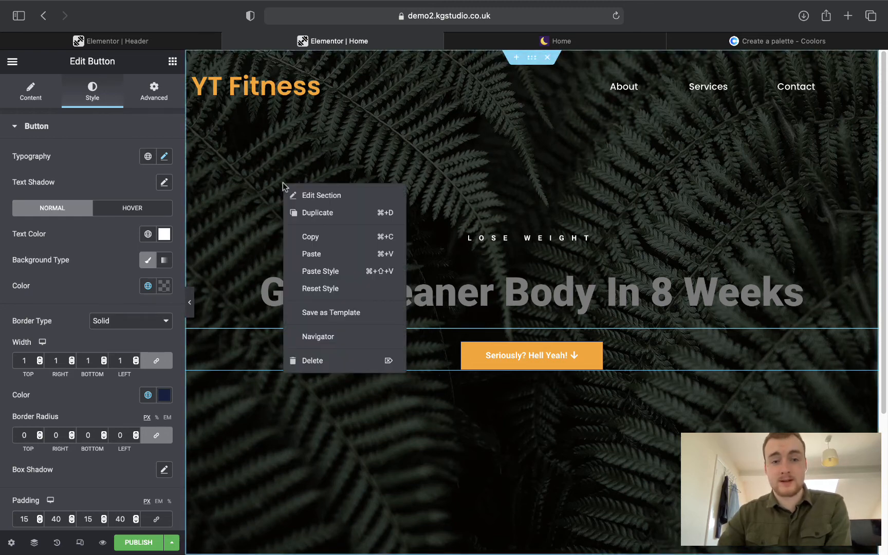
Open the hero section's Background style, check the reference site, and choose Slideshow.
click(302, 197)
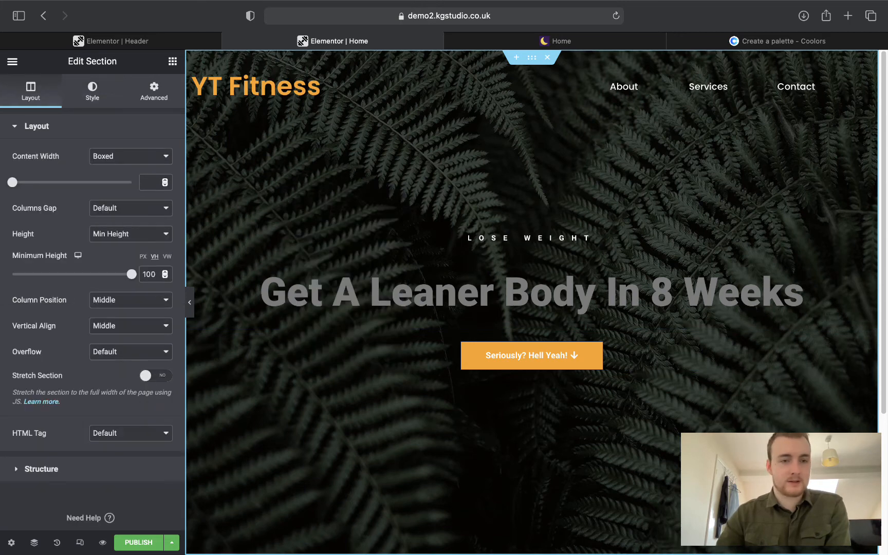
click(77, 93)
click(472, 44)
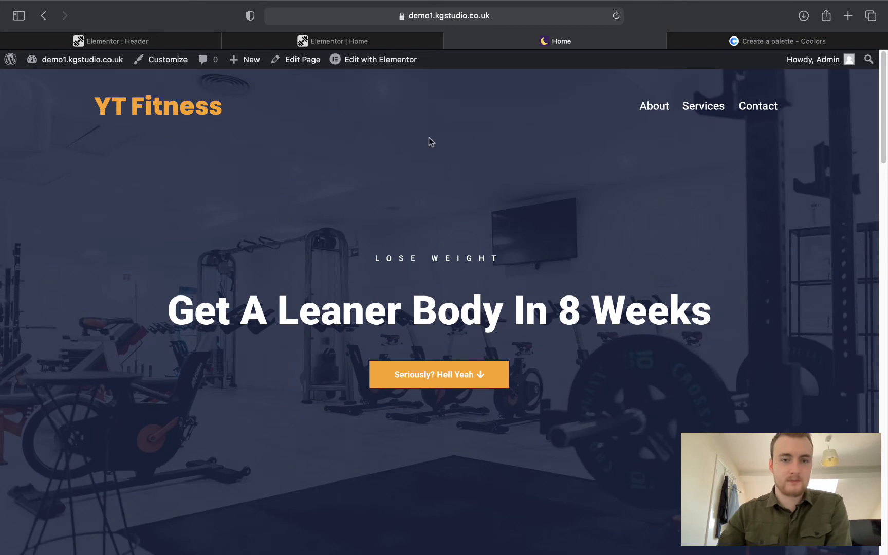
click(316, 41)
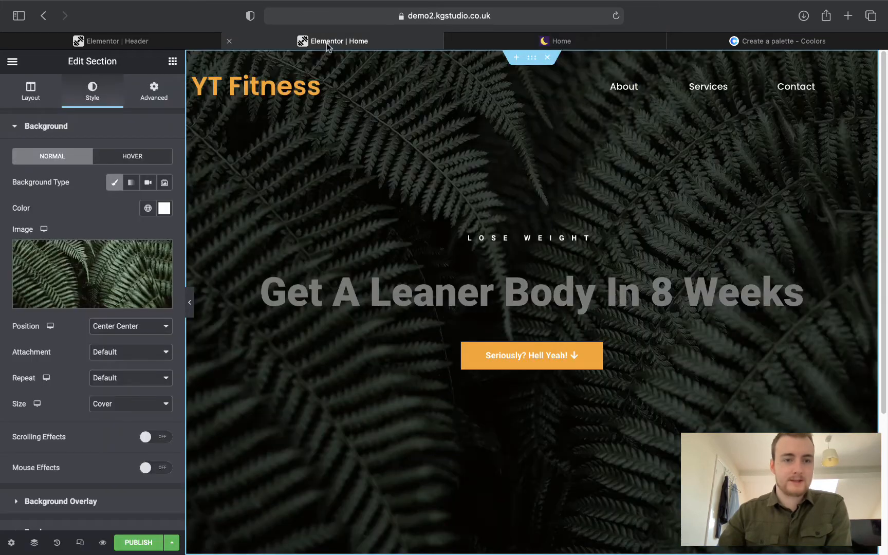
right_click(410, 168)
click(411, 165)
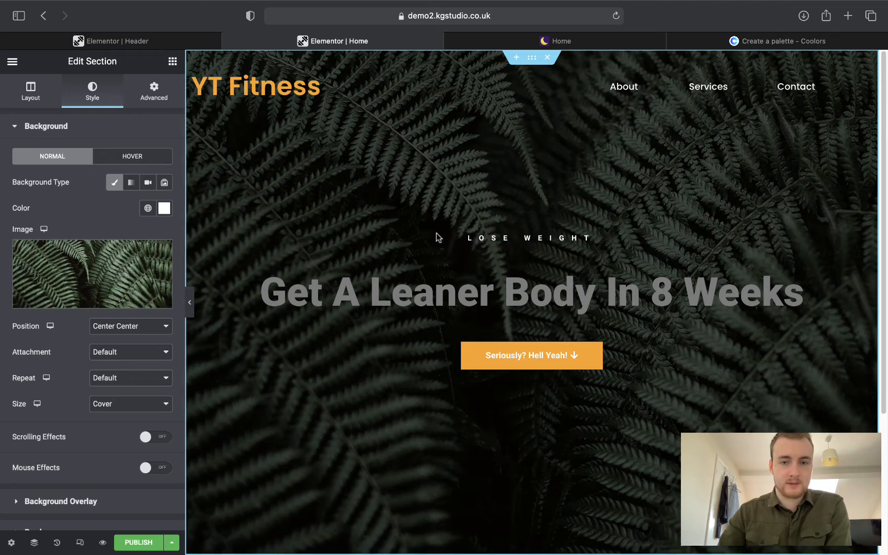
mouse_move(131, 251)
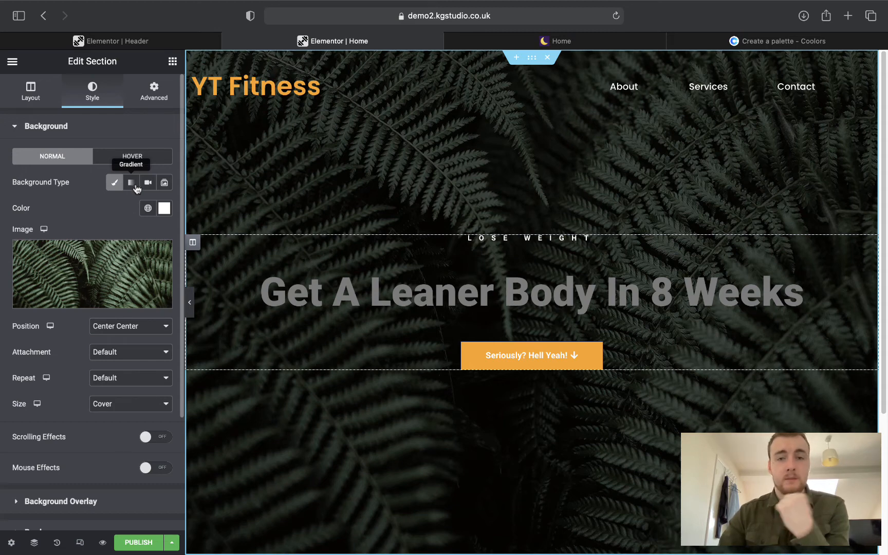
click(166, 187)
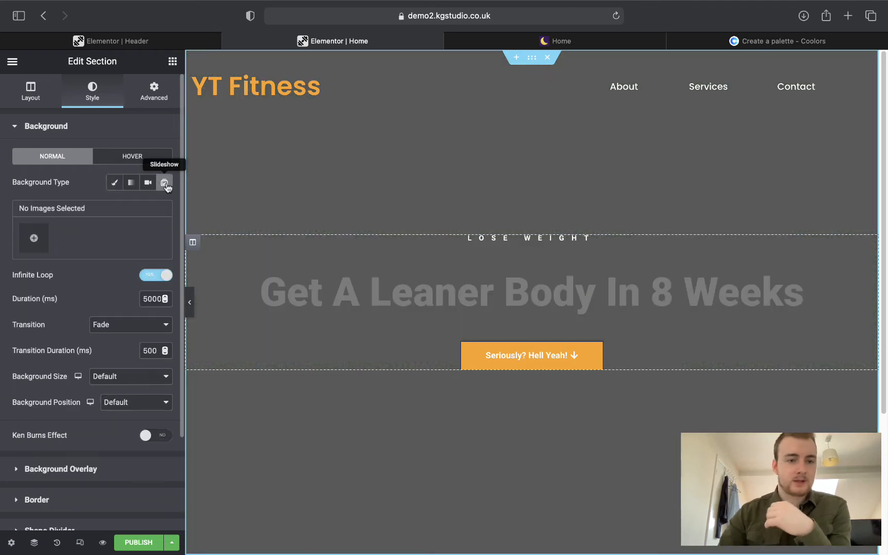
Permanently delete the fern image head1.jpg from the media library, then switch to Upload files.
click(37, 239)
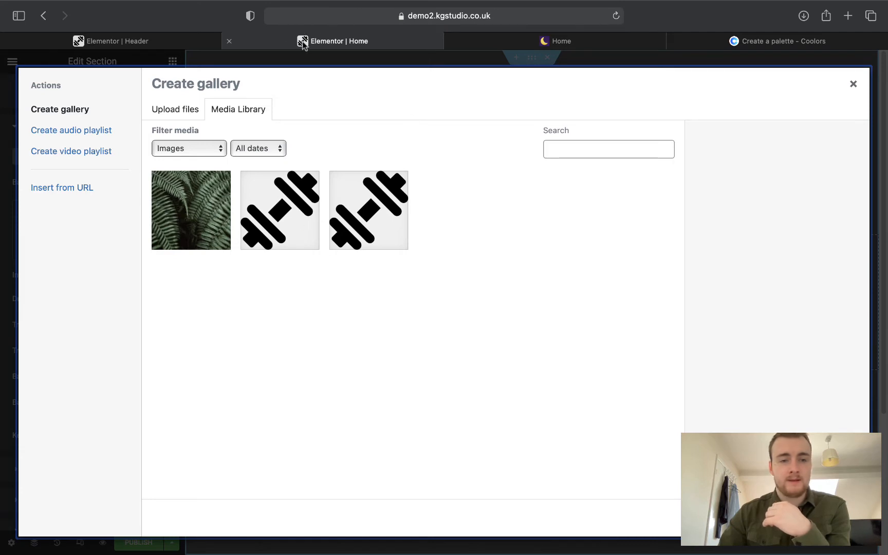
click(177, 219)
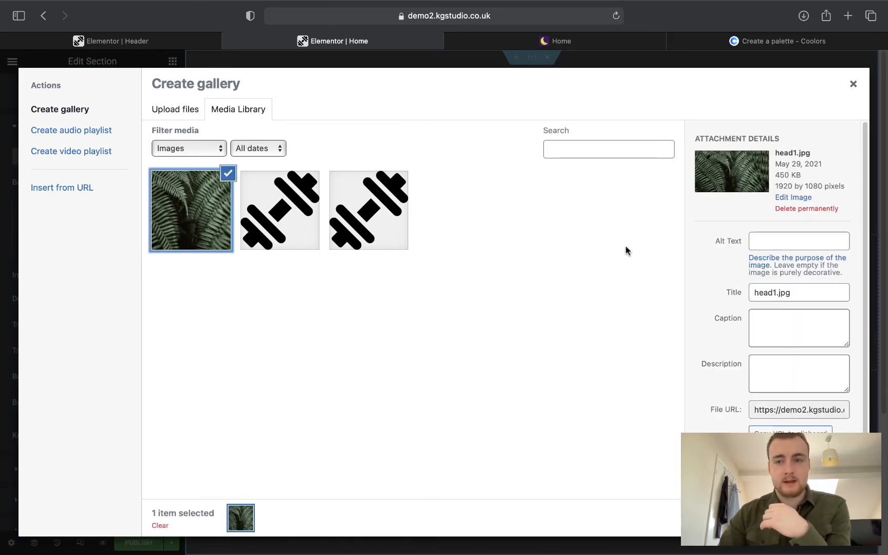
click(854, 83)
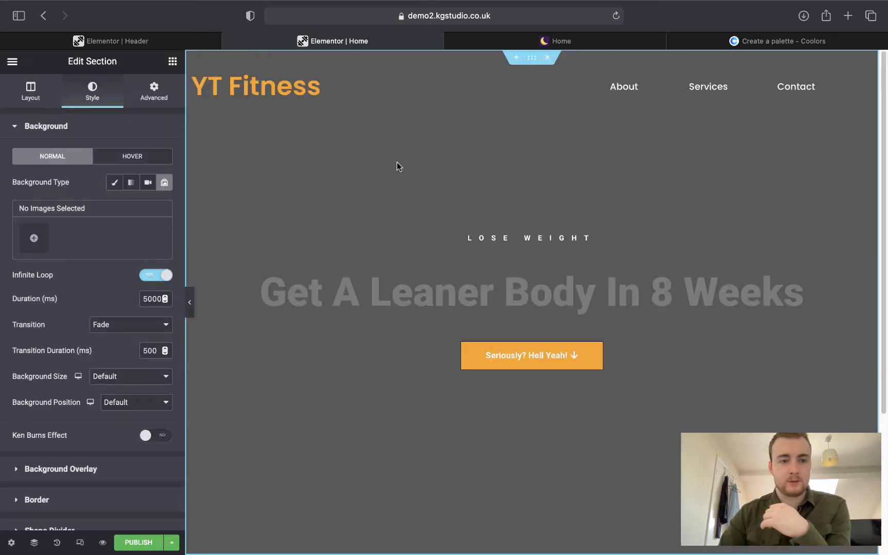
click(34, 238)
click(199, 216)
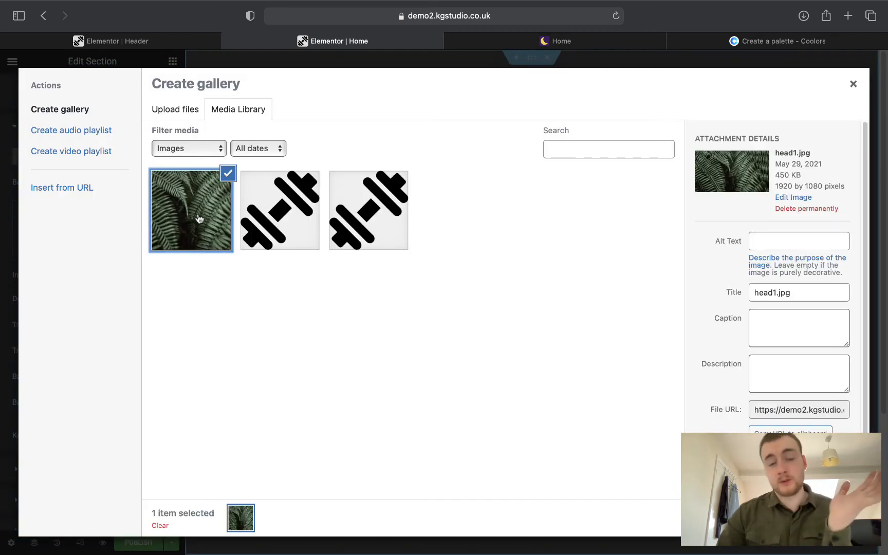
click(812, 209)
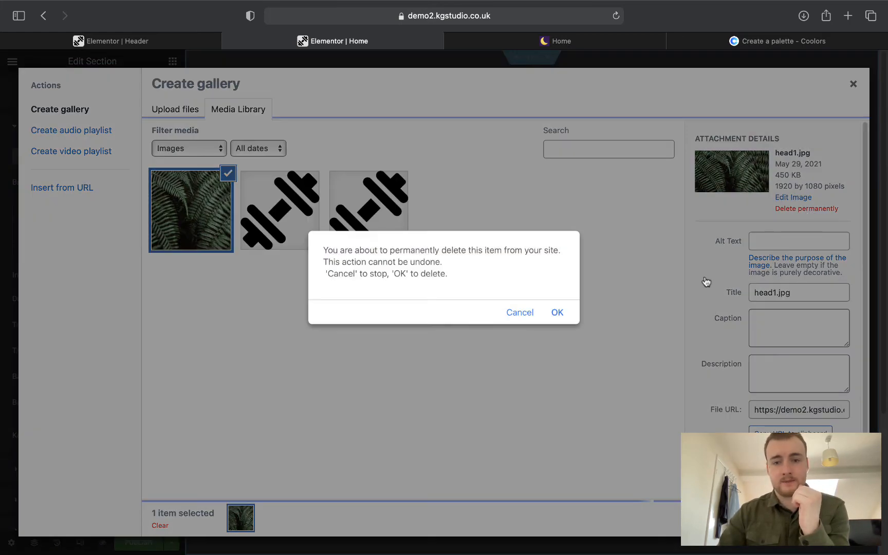
click(567, 310)
click(189, 121)
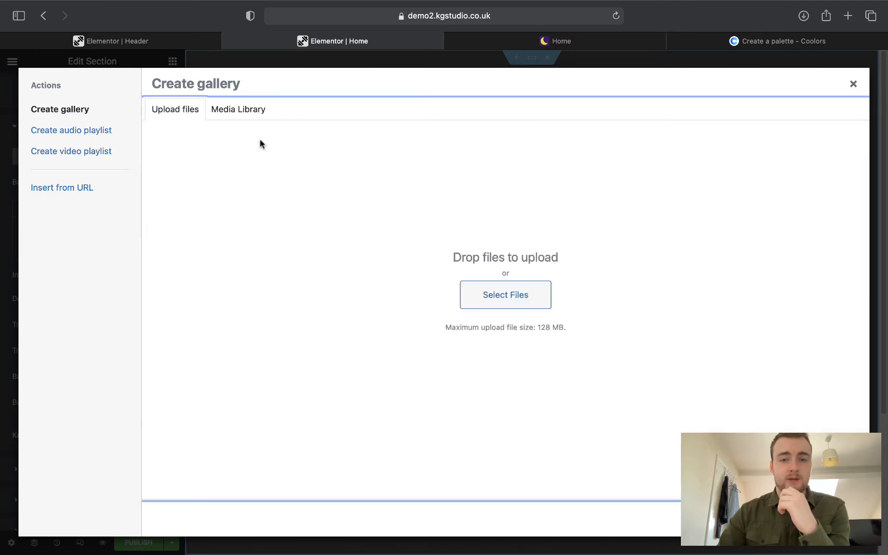
Upload the Boxing Demo, Gym Image Dark, Gym Image and Workout JPGs from the project's Resources folder.
click(479, 291)
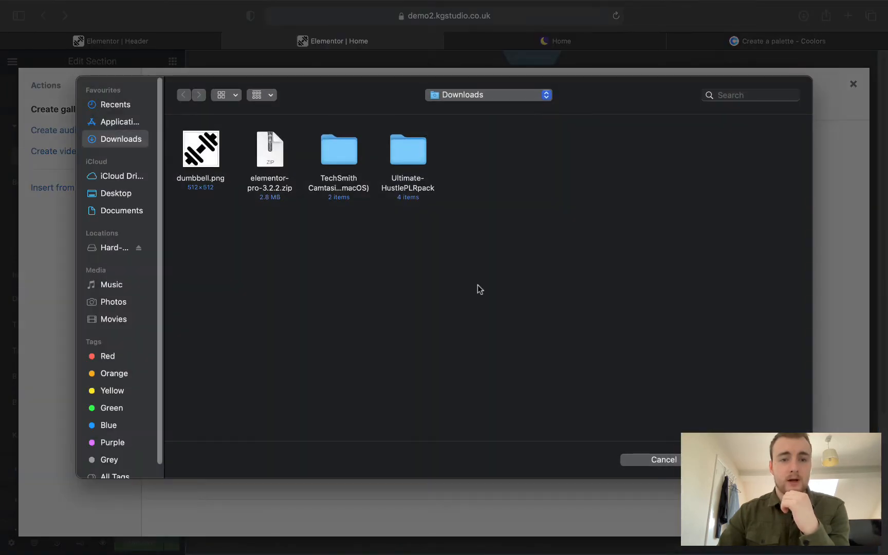
click(112, 247)
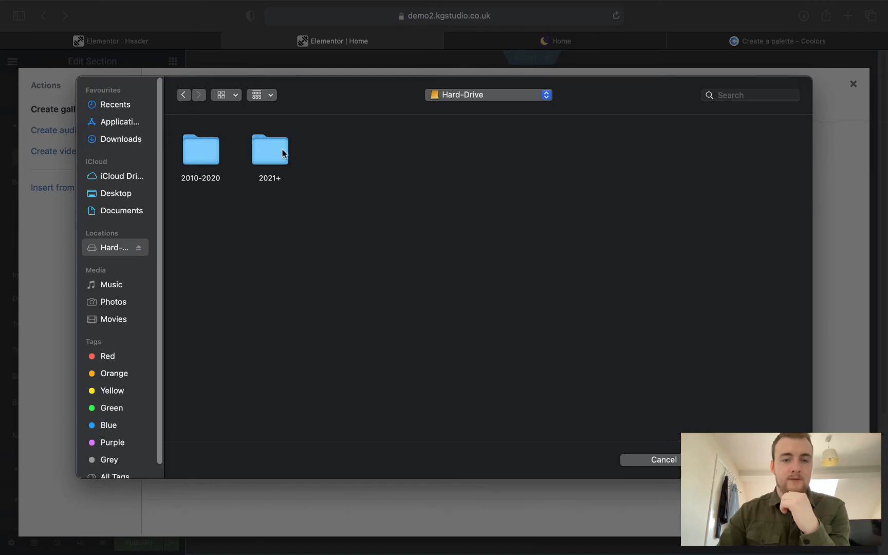
double_click(266, 160)
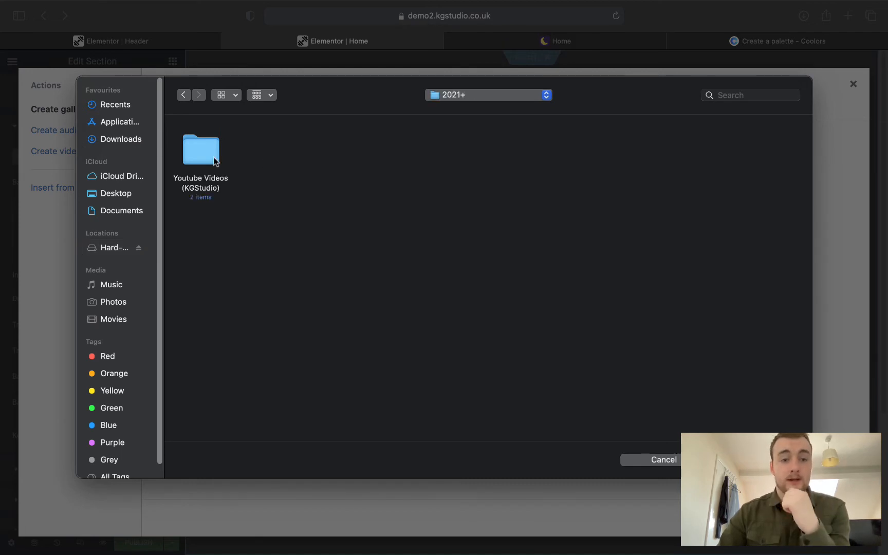
double_click(214, 161)
double_click(264, 153)
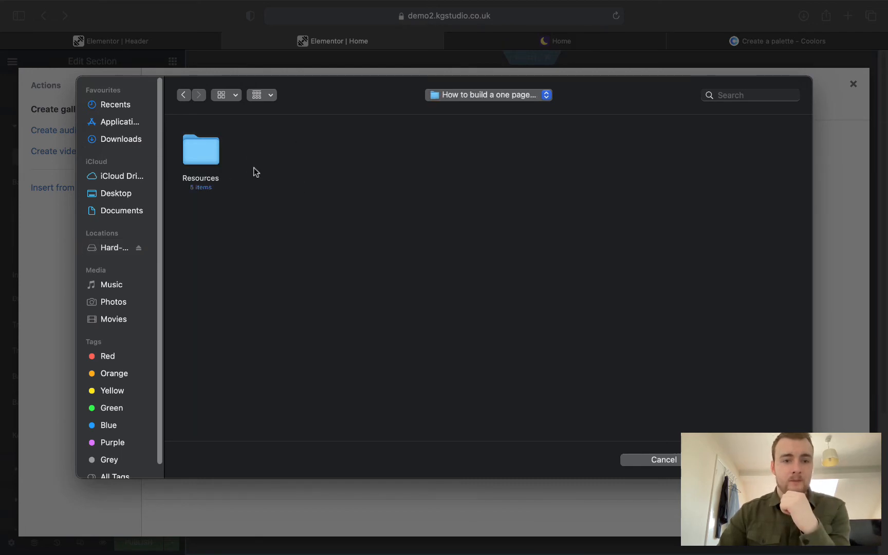
double_click(196, 153)
click(193, 153)
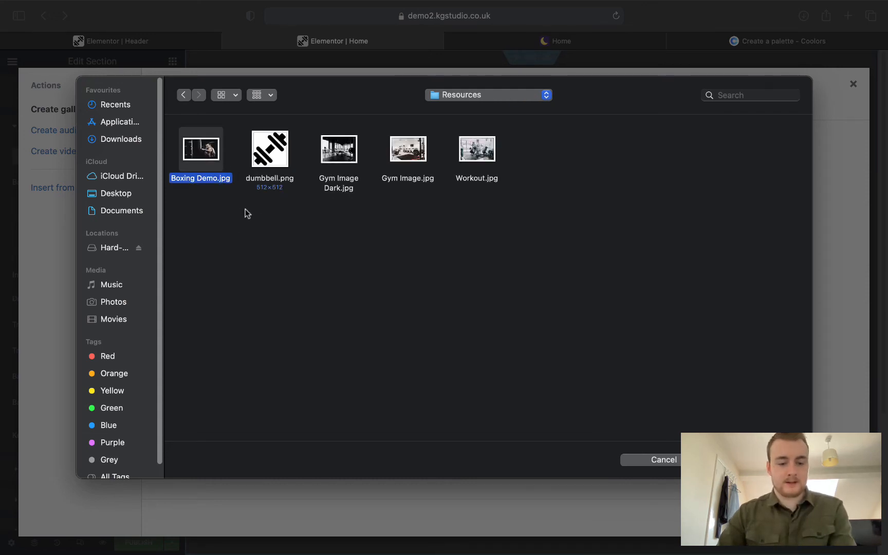
drag(321, 229, 486, 192)
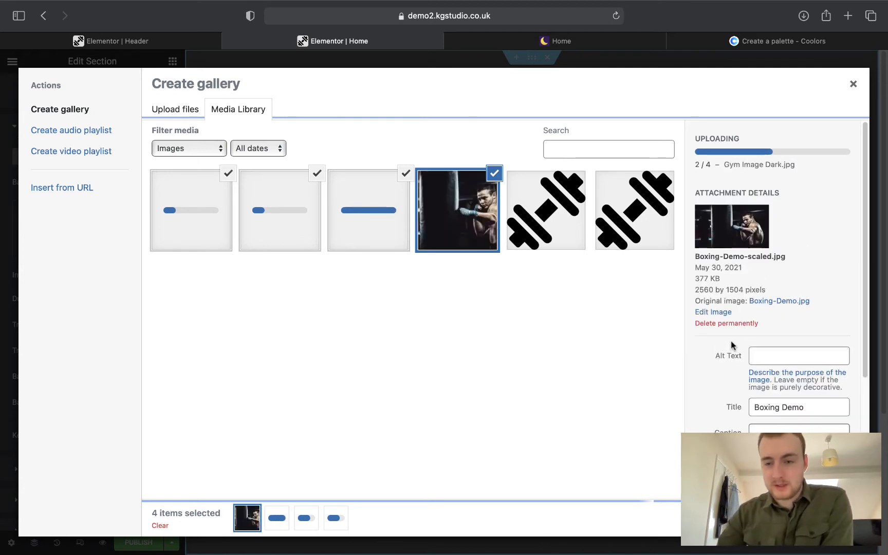
Wait for the four photo uploads to finish, then create a new gallery from them.
scroll(725, 339, down, 4)
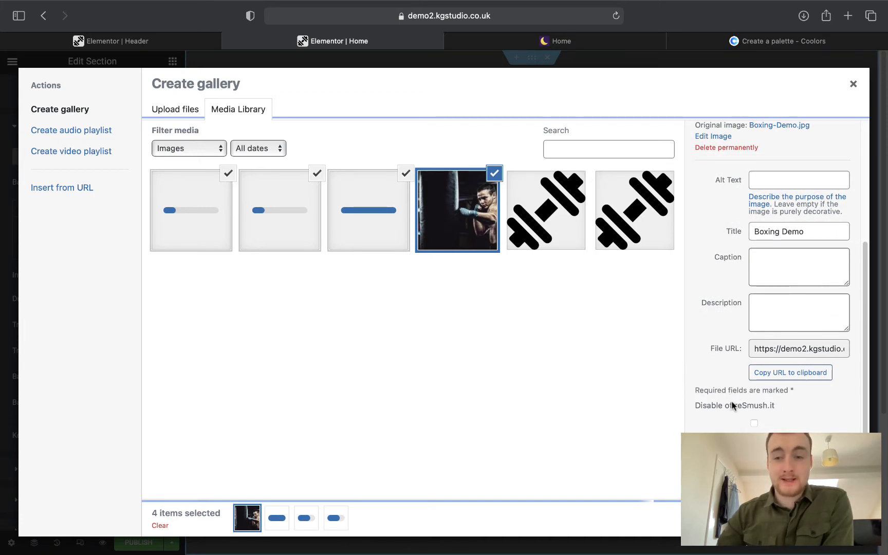
scroll(738, 411, up, 4)
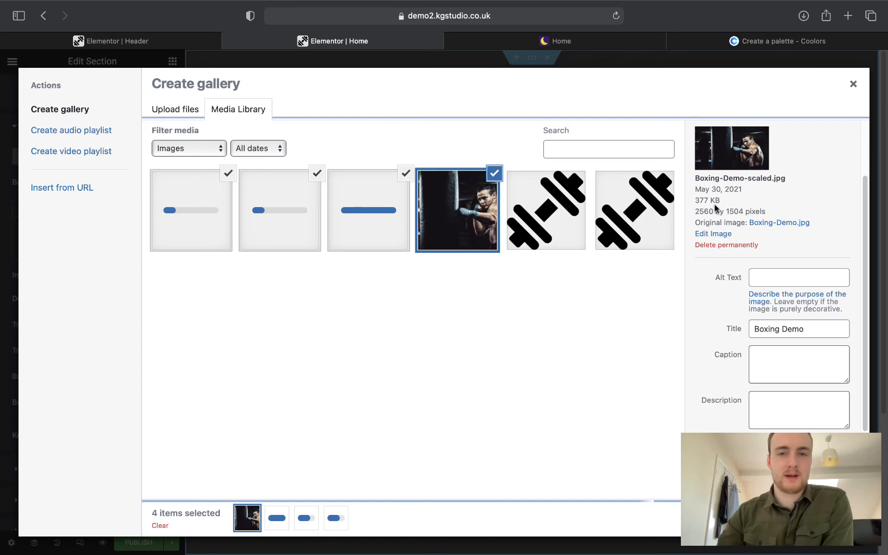
scroll(723, 223, down, 3)
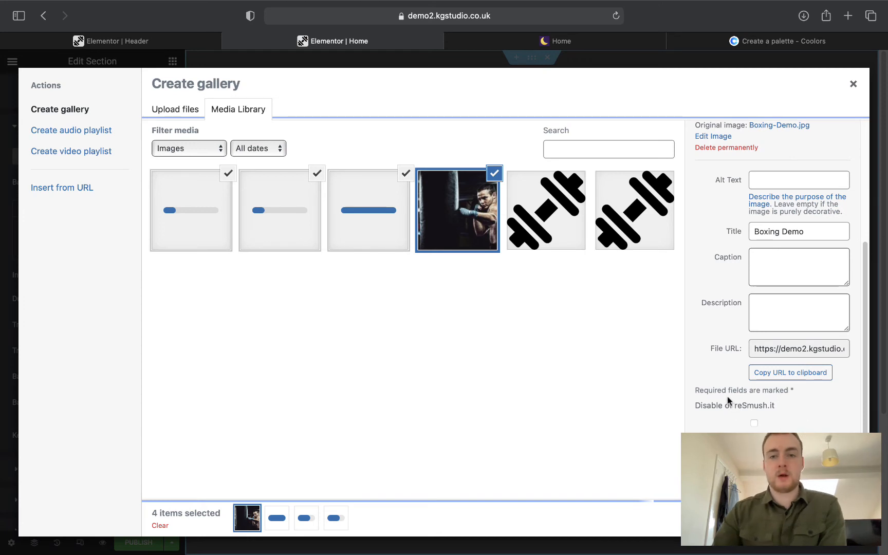
scroll(728, 397, up, 1)
scroll(726, 399, up, 5)
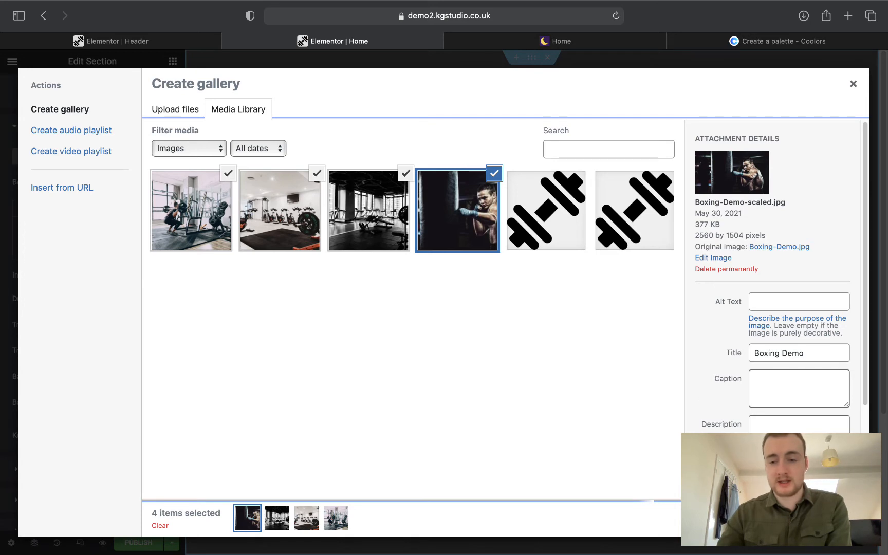
click(820, 518)
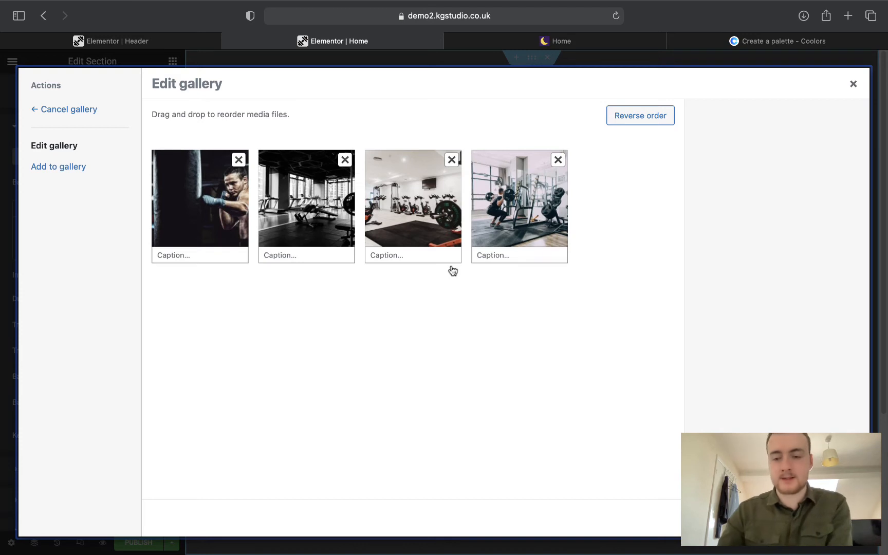
Insert the four-photo gallery as the background slideshow and preview it full width.
click(828, 518)
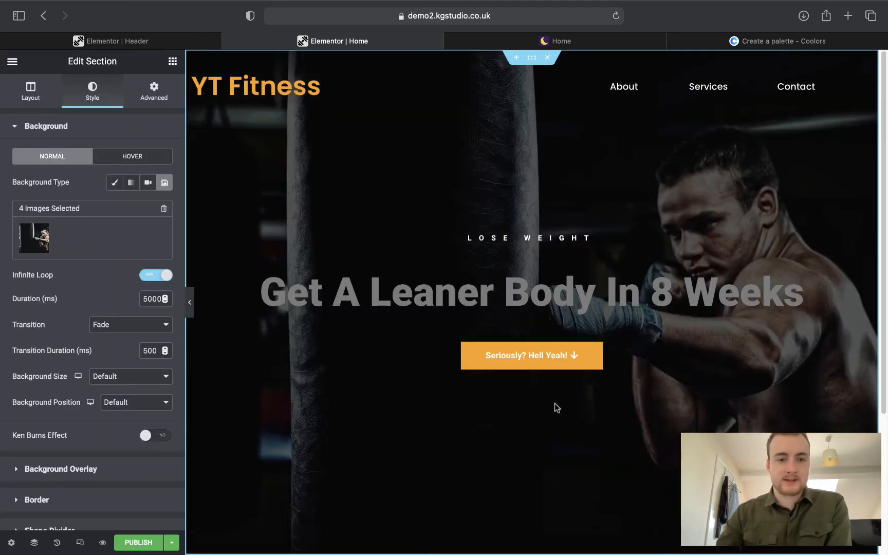
click(193, 308)
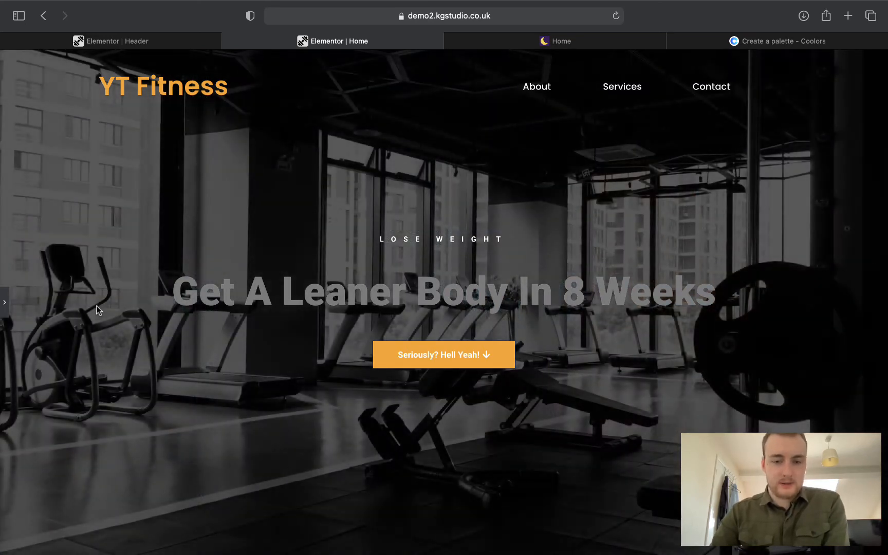
click(4, 303)
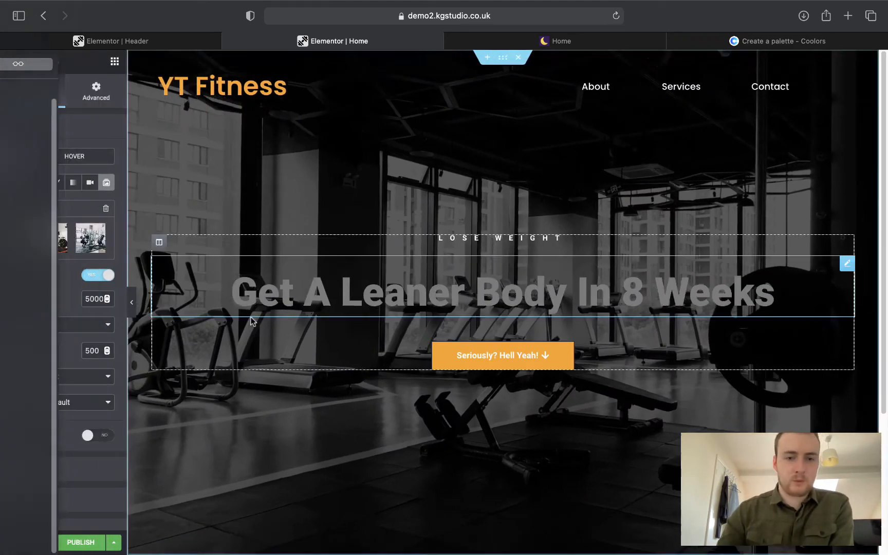
Set the main heading's text colour to the global Text colour (#E5E5E5).
click(360, 293)
click(92, 91)
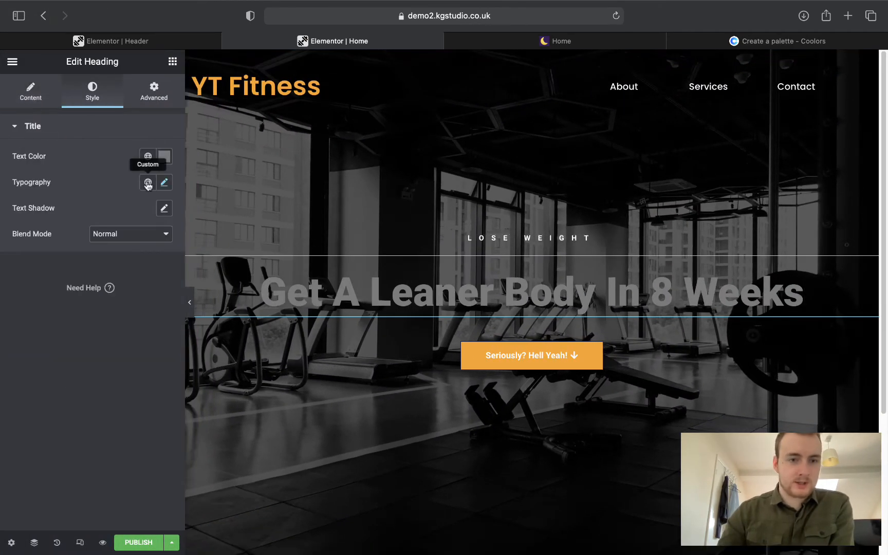
click(147, 184)
click(148, 156)
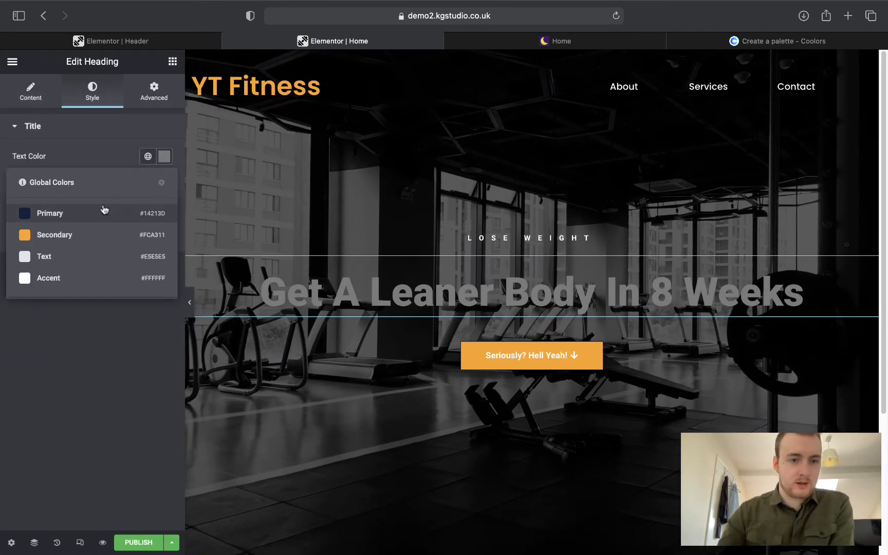
click(63, 255)
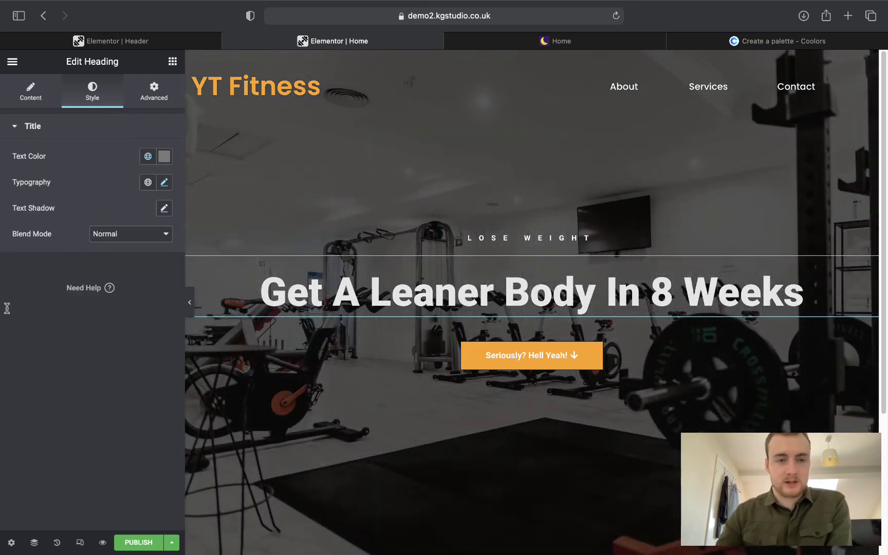
right_click(407, 191)
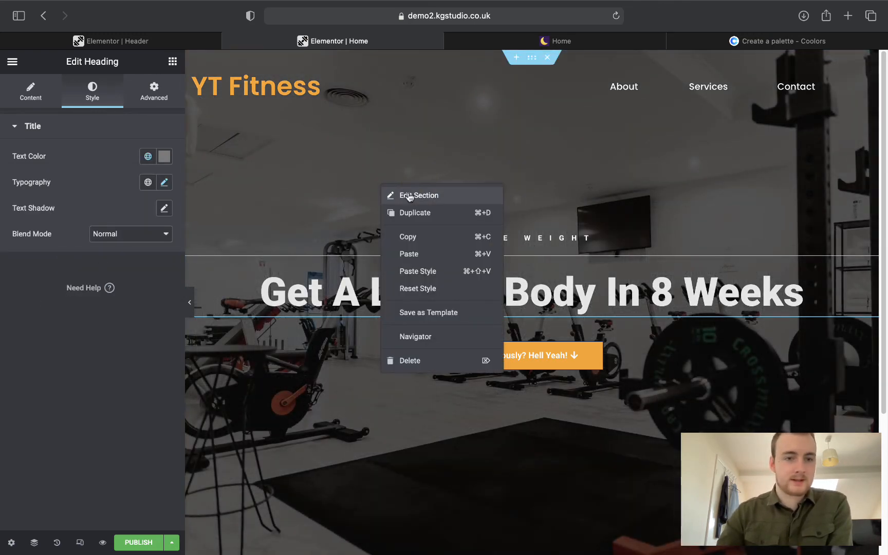
Open the hero section's settings and compare the slideshow with the reference site's live Home page.
click(409, 195)
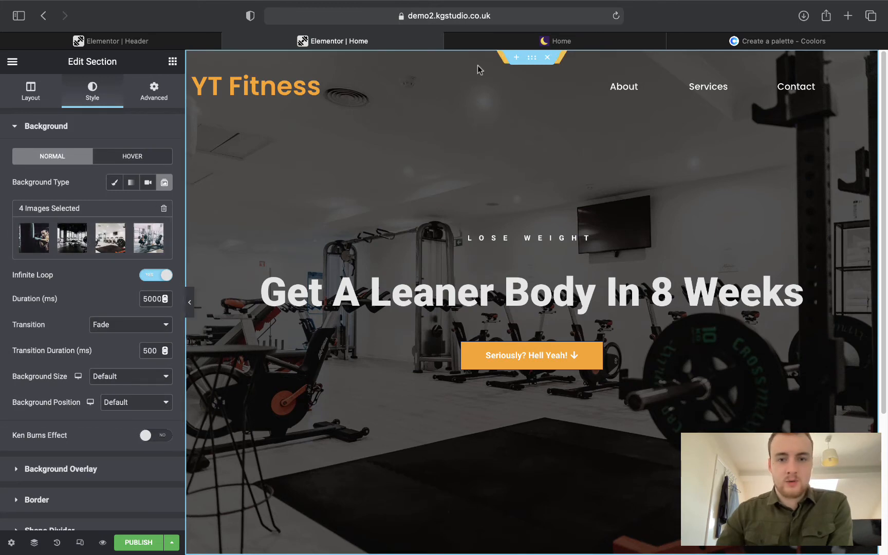
click(505, 42)
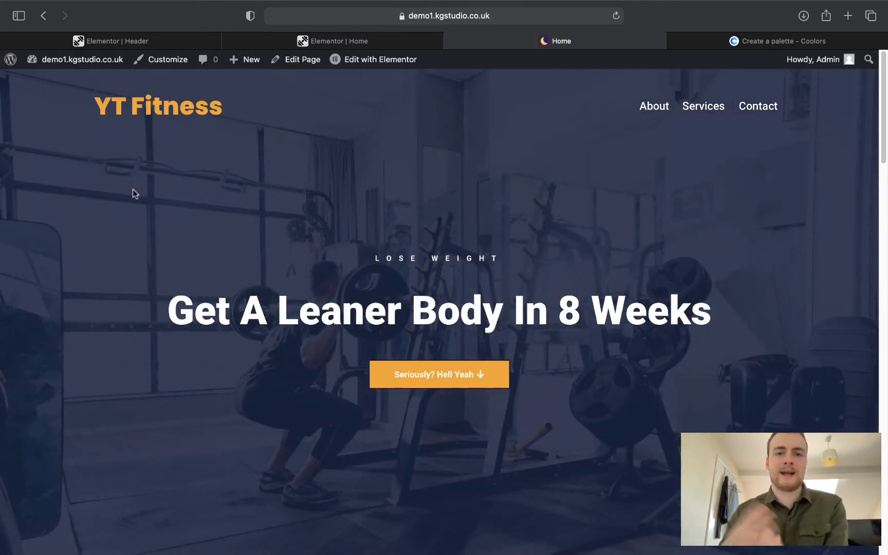
click(372, 34)
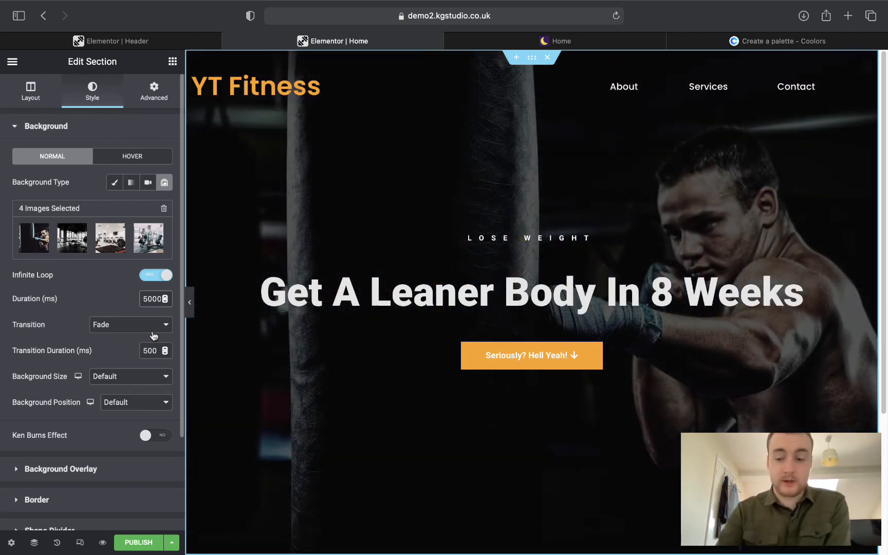
Change the slideshow duration from 5000 to 3000 ms, keeping Fade after trying Slide Up.
key(Delete)
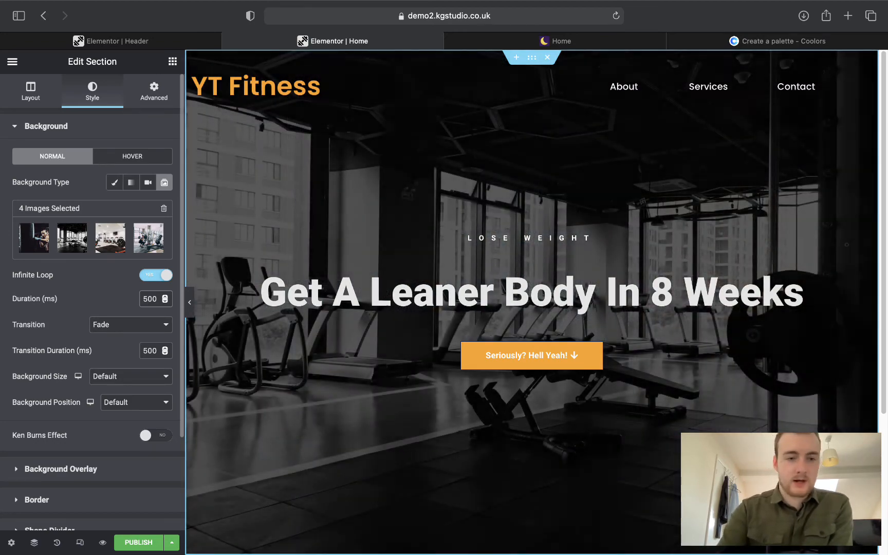
text(0)
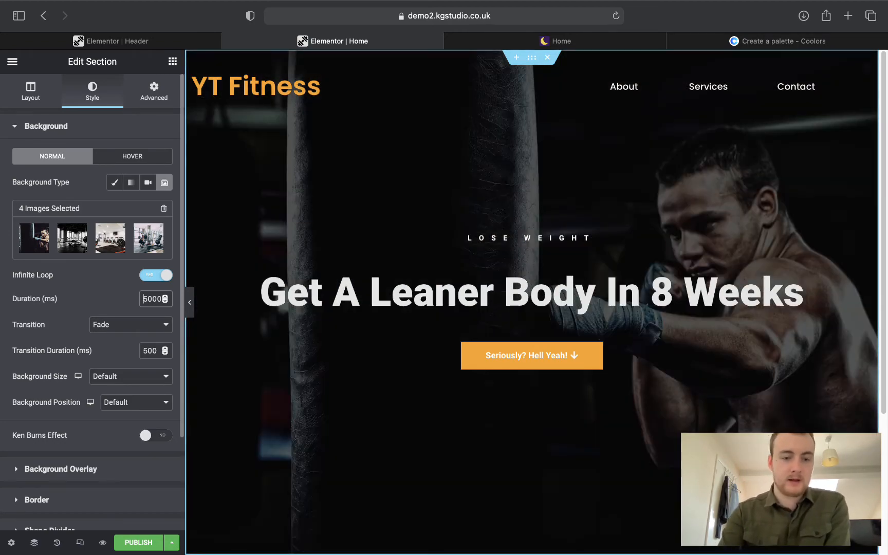
key(BackSpace)
text(3)
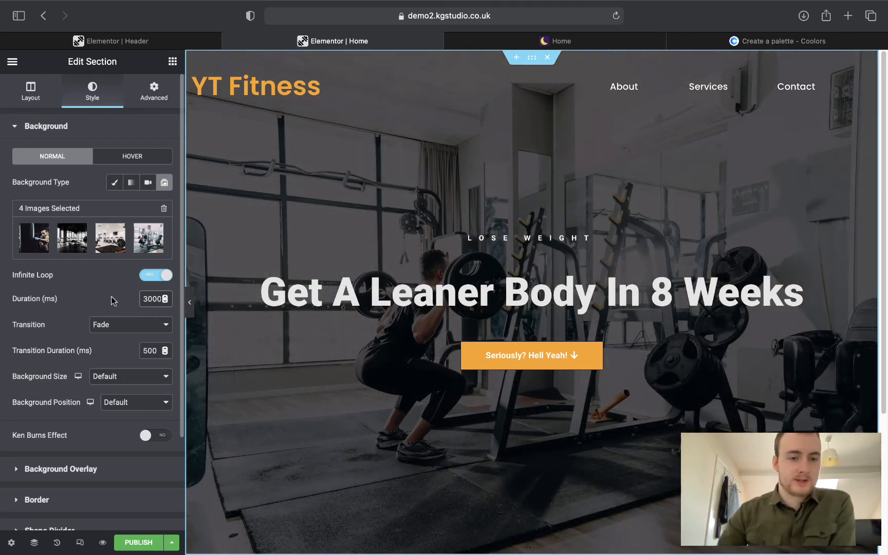
click(106, 326)
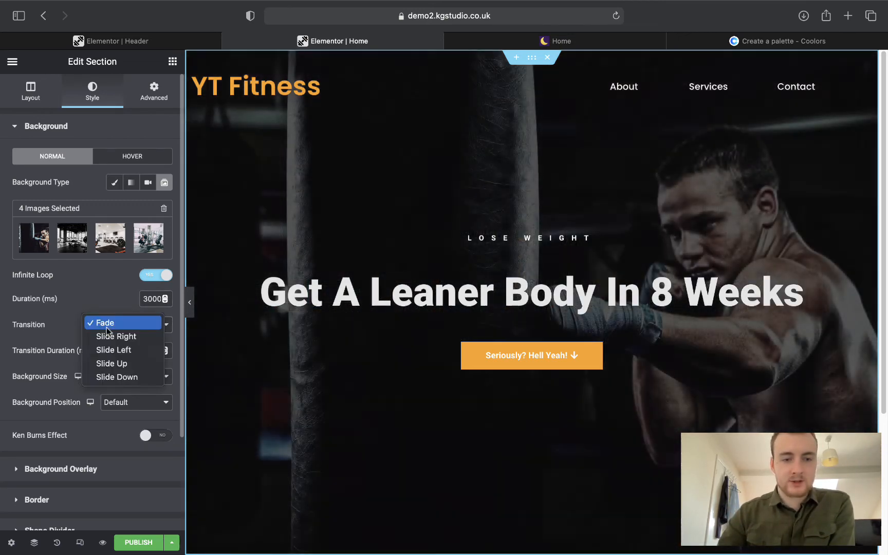
click(118, 364)
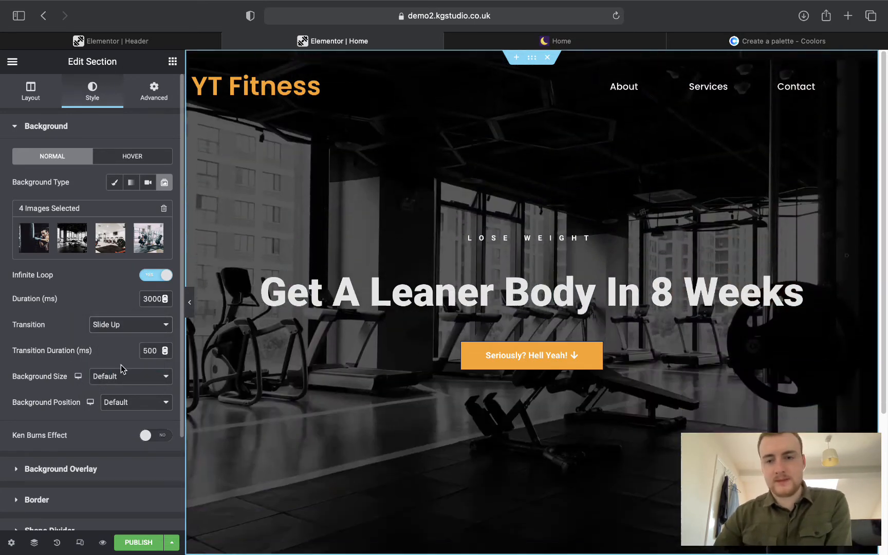
click(113, 328)
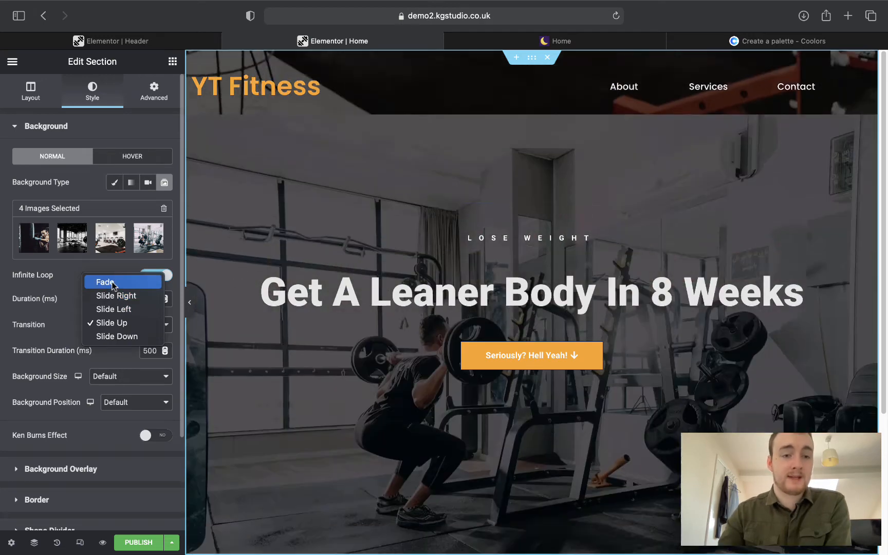
click(104, 283)
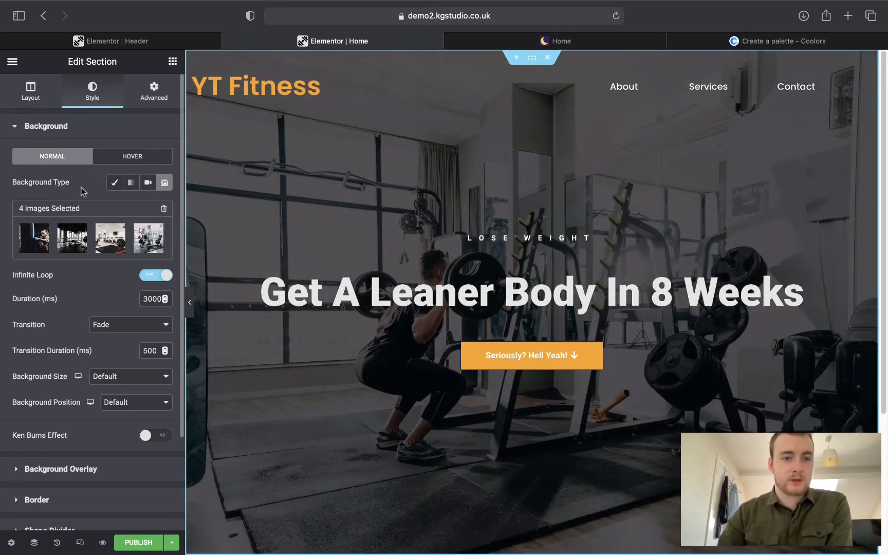
Add a navy Primary-colour background overlay at about 0.85 opacity, checking against the reference site.
click(58, 137)
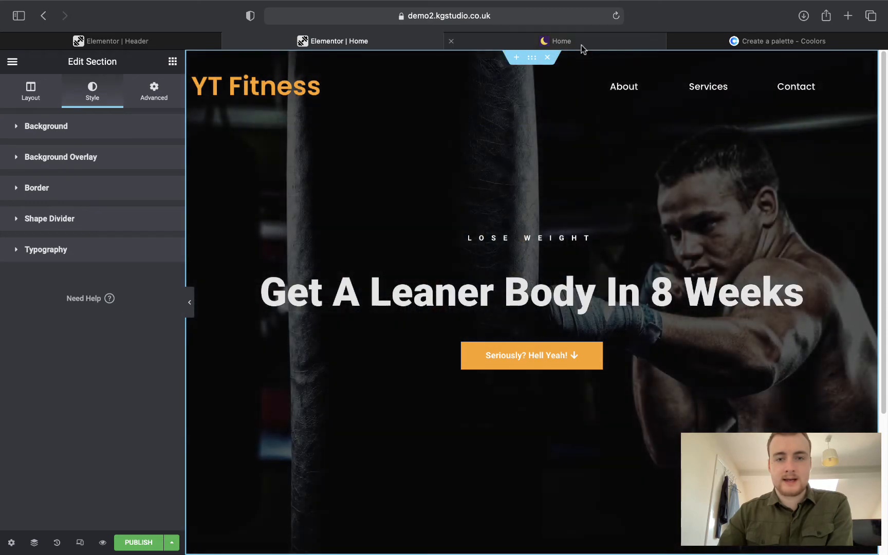
click(581, 45)
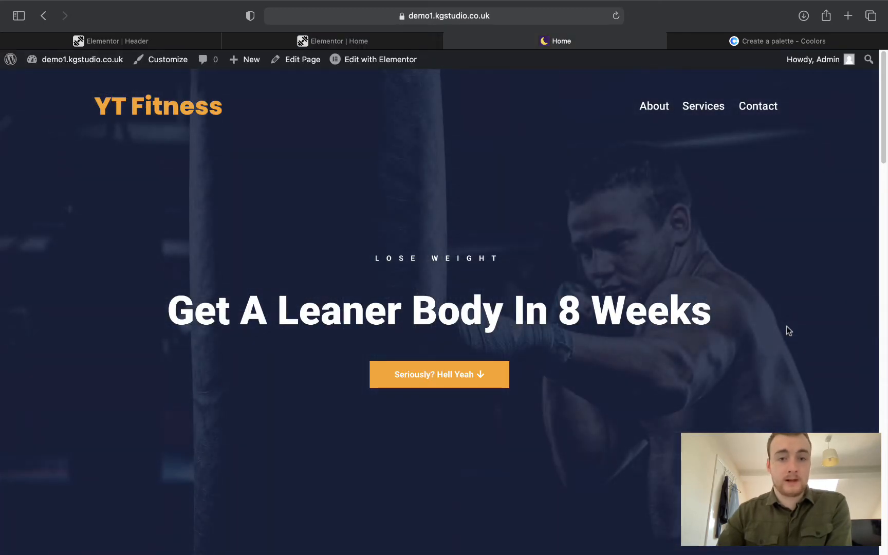
click(335, 46)
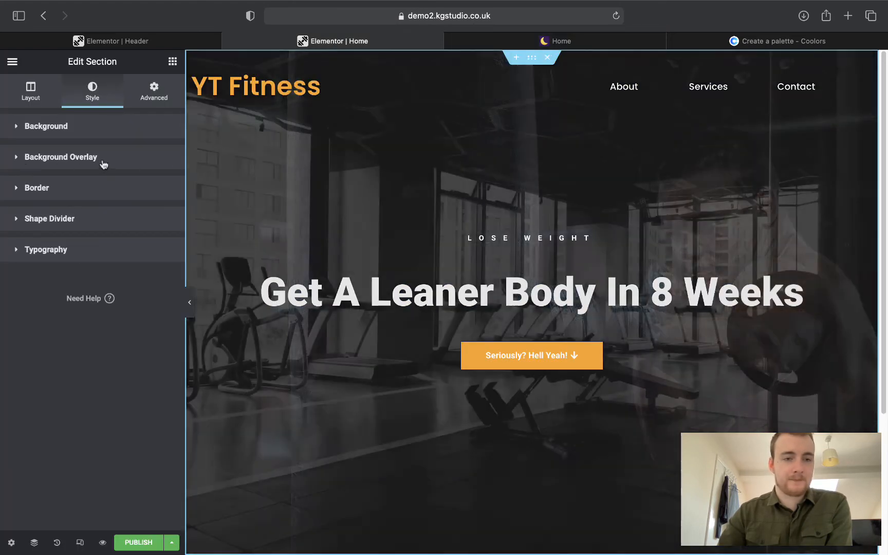
click(101, 164)
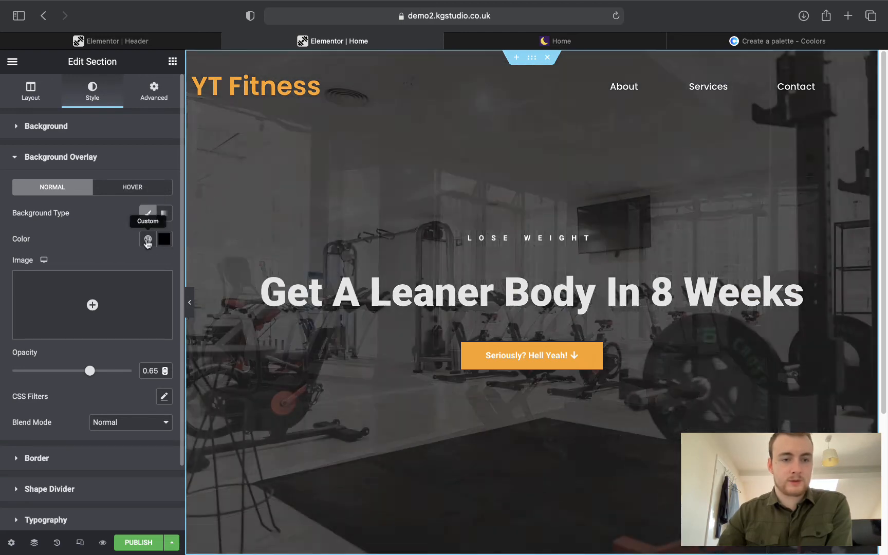
click(148, 239)
click(85, 296)
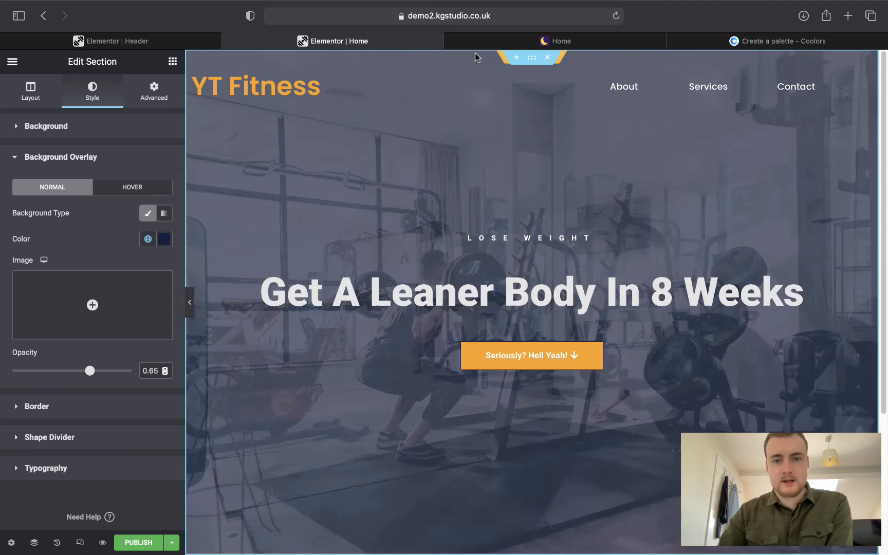
click(487, 44)
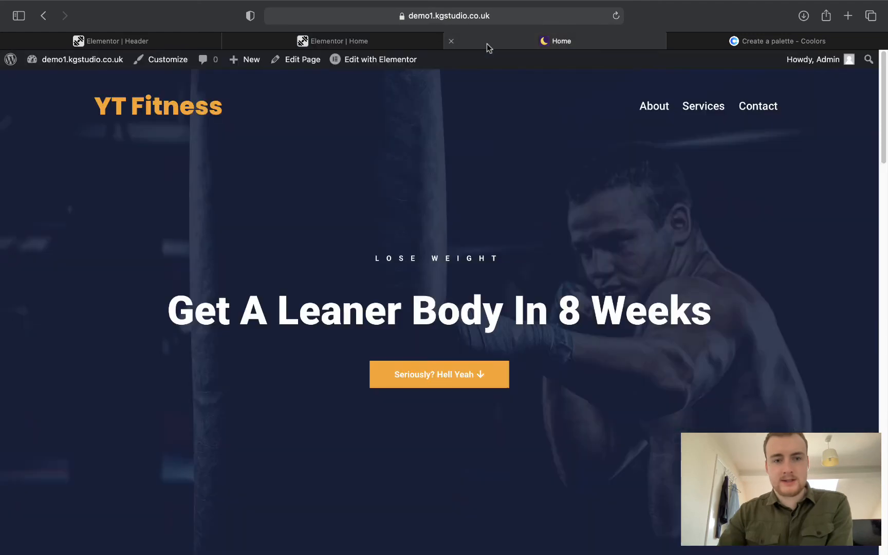
click(333, 42)
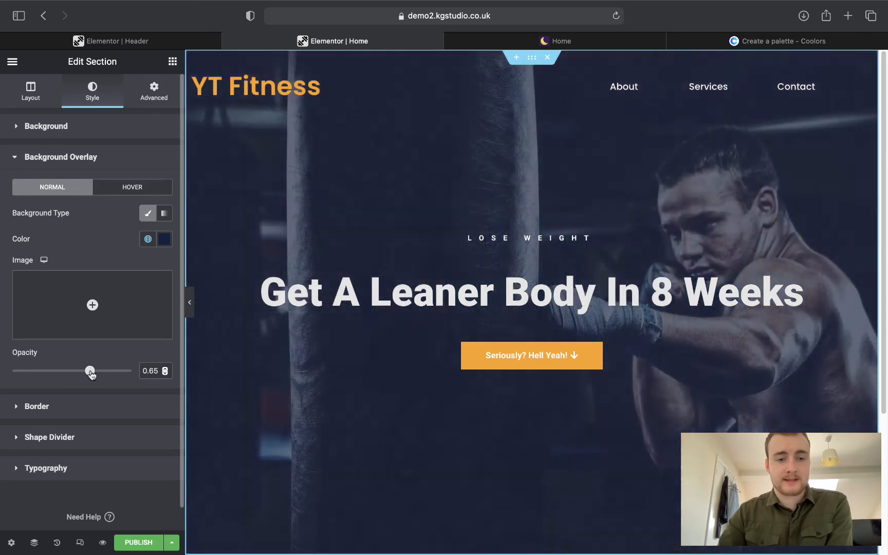
drag(90, 370, 112, 372)
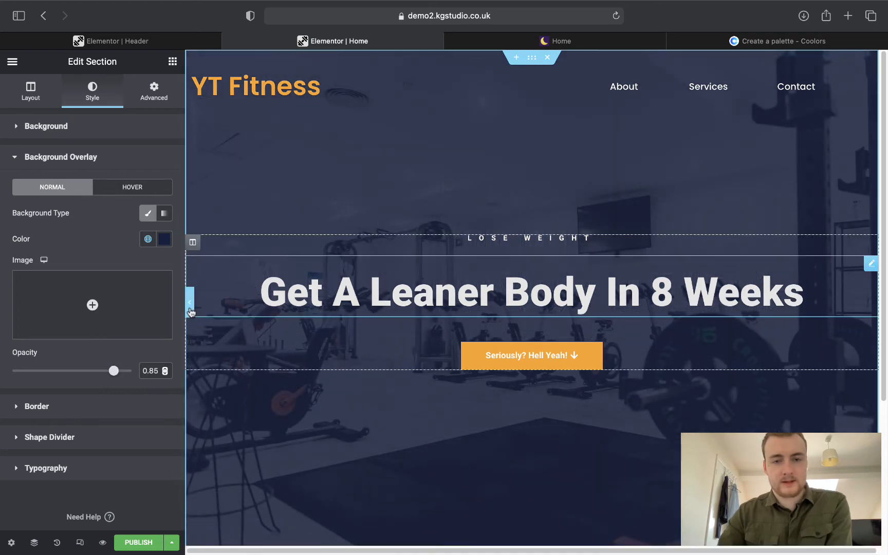
Preview the hero full width against the reference, then show the button's Content settings.
click(191, 308)
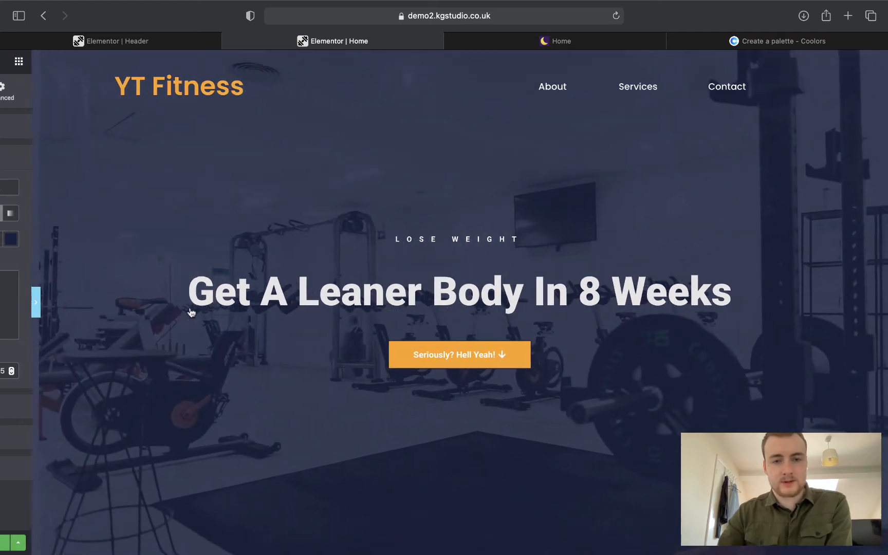
click(525, 43)
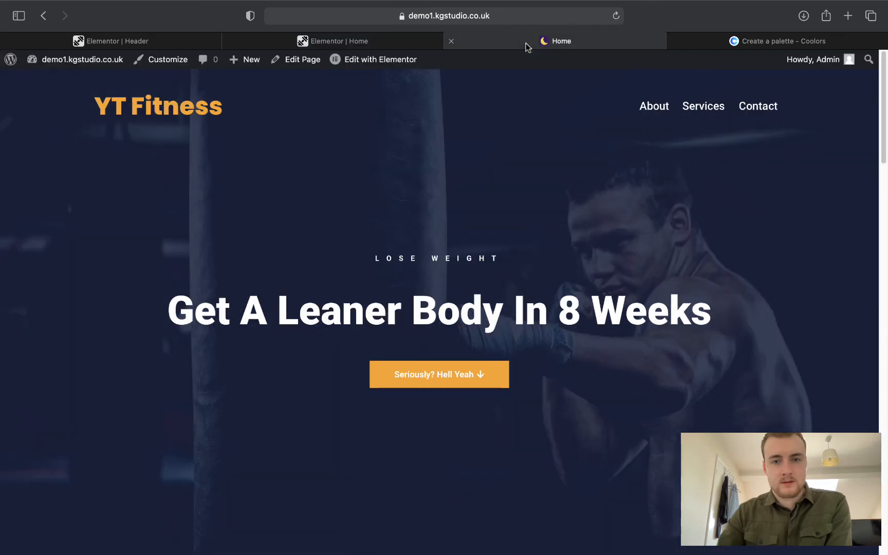
click(380, 40)
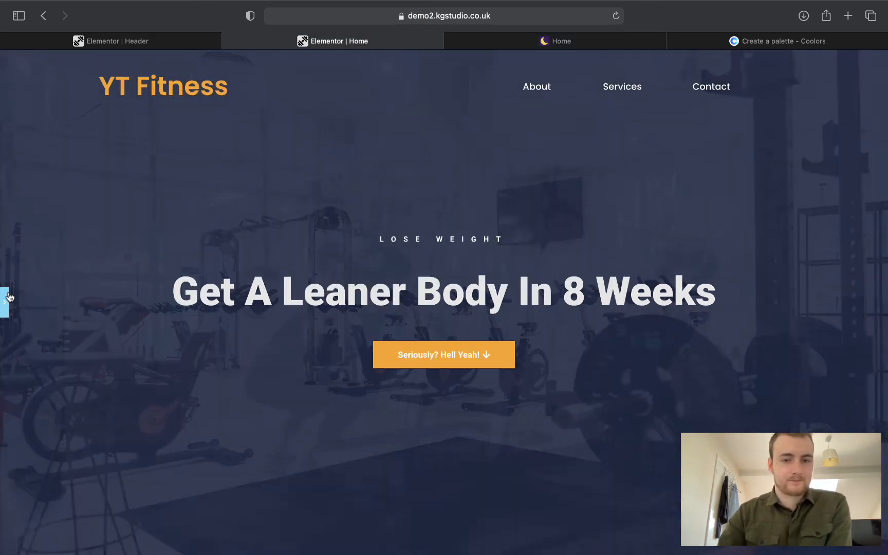
click(7, 298)
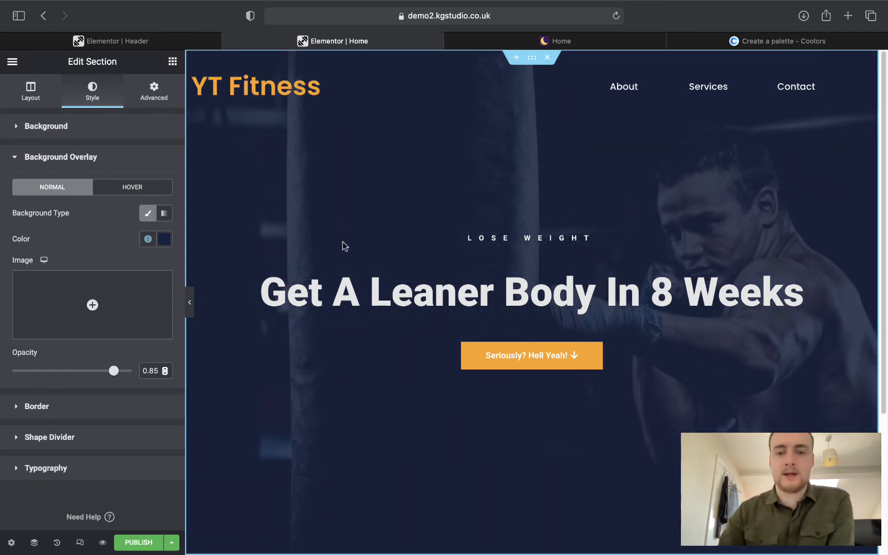
click(520, 348)
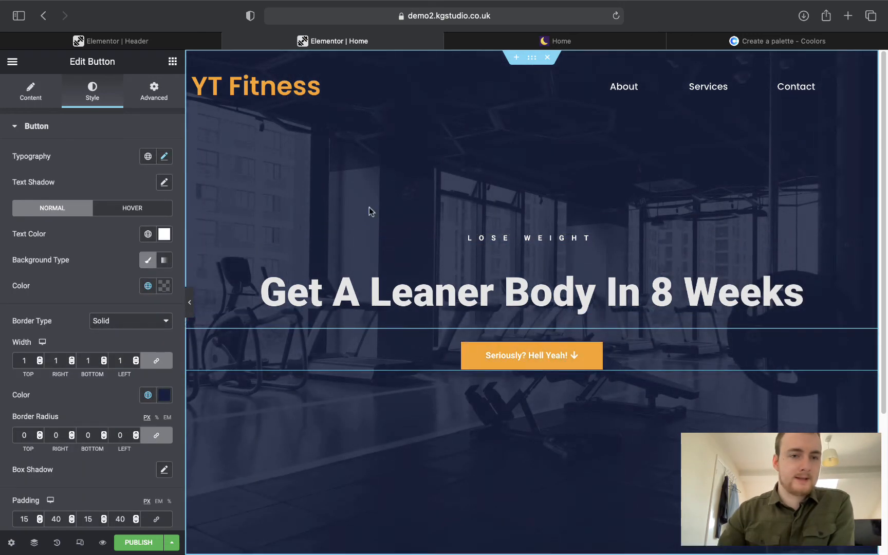
click(31, 91)
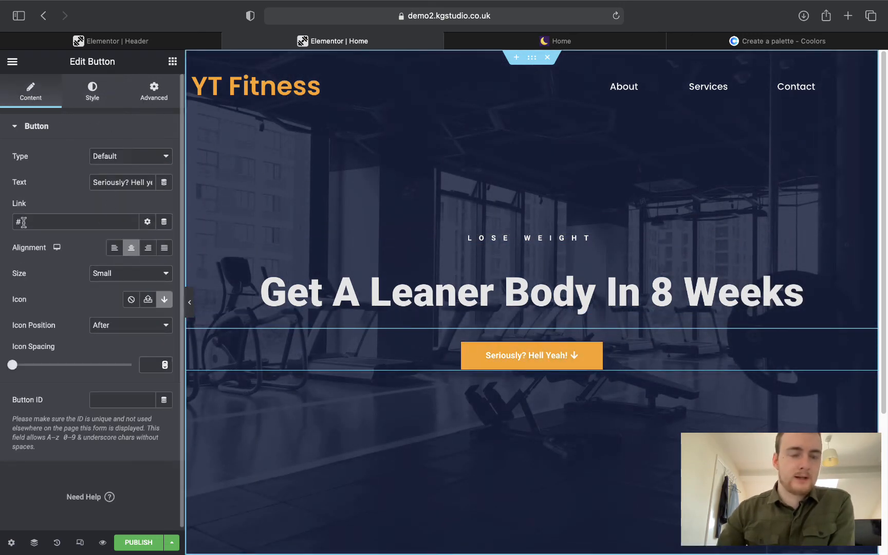
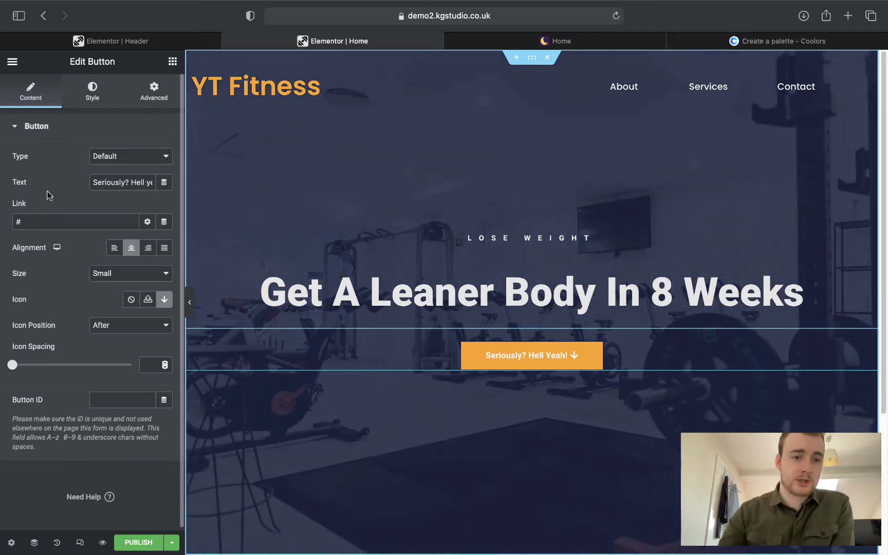
Change the hero's 'Seriously? Hell Yeah!' button link from # to #about.
click(64, 220)
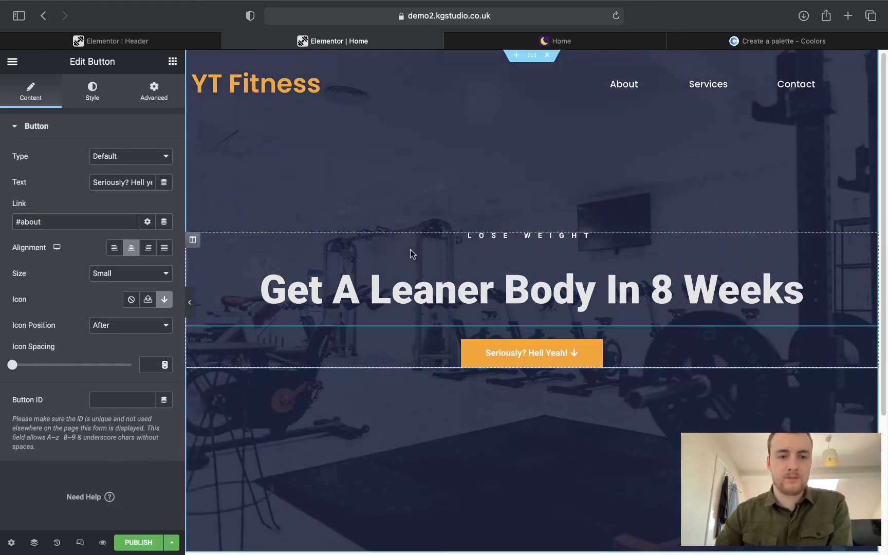
scroll(411, 252, down, 5)
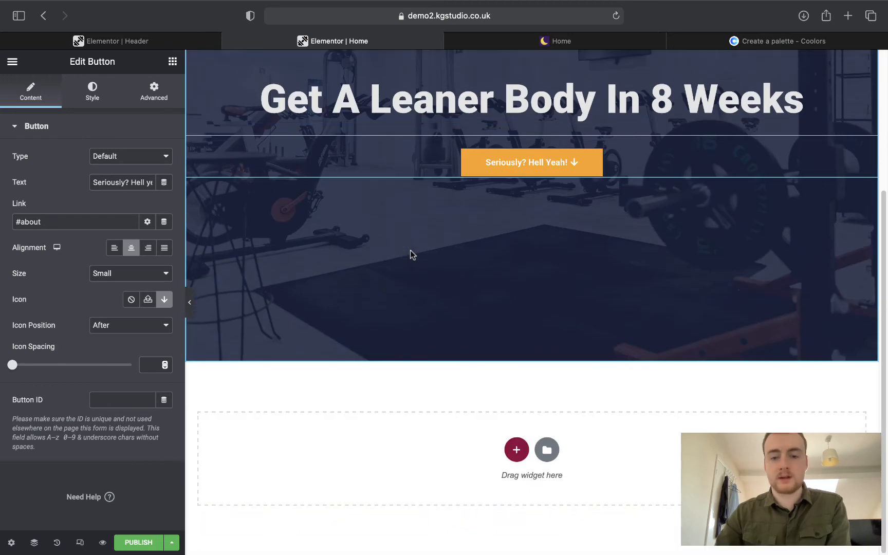
click(545, 447)
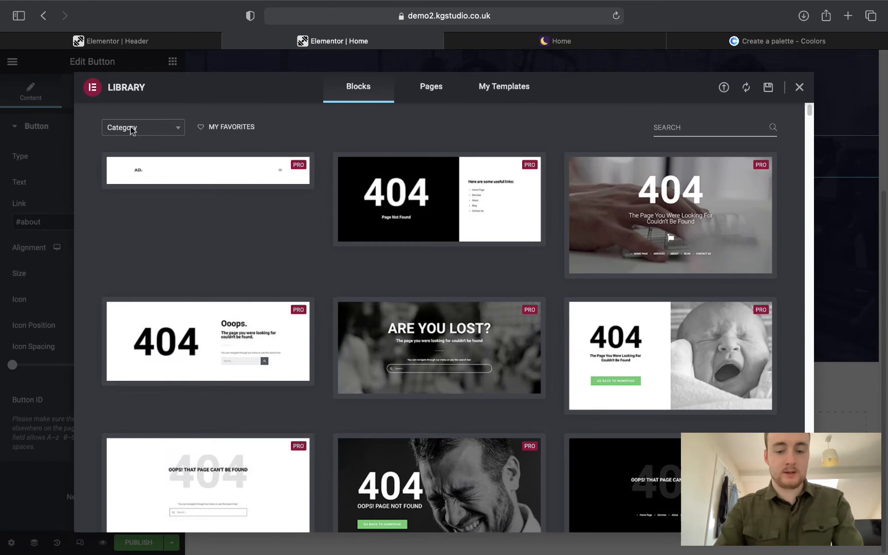
Insert the About-category 'Our company is a collective of amazing people…' block below the hero.
click(131, 130)
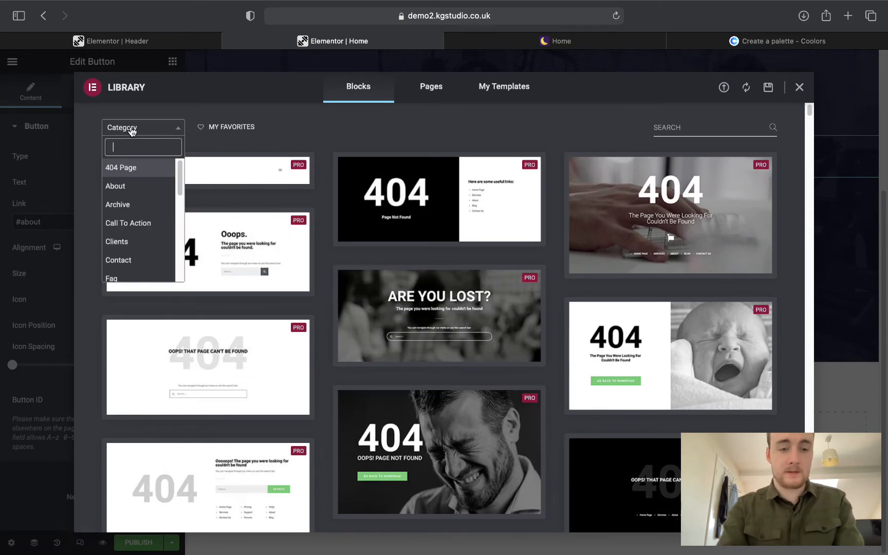
text(about)
key(Return)
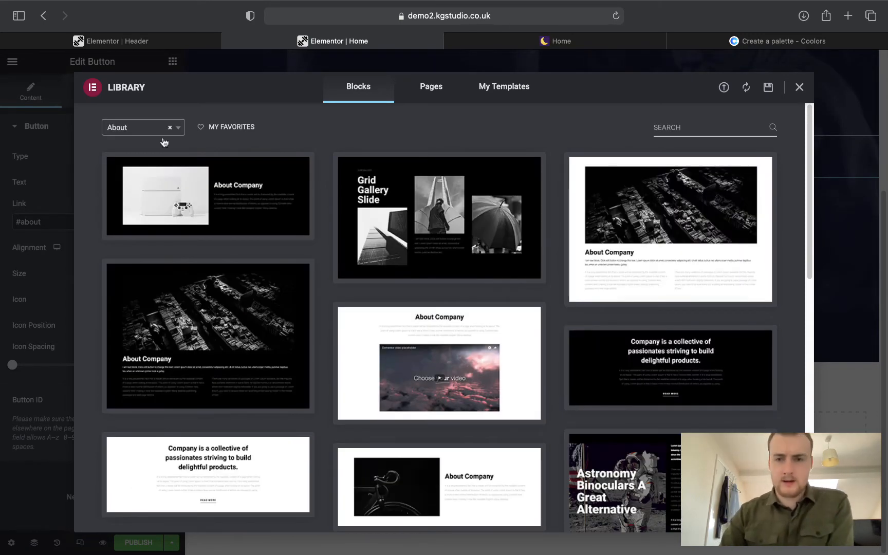
click(548, 40)
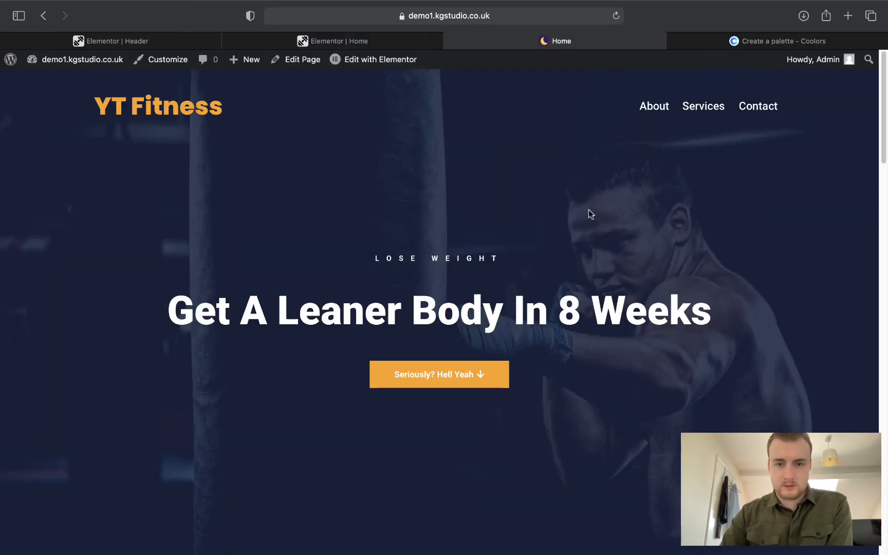
scroll(566, 214, down, 7)
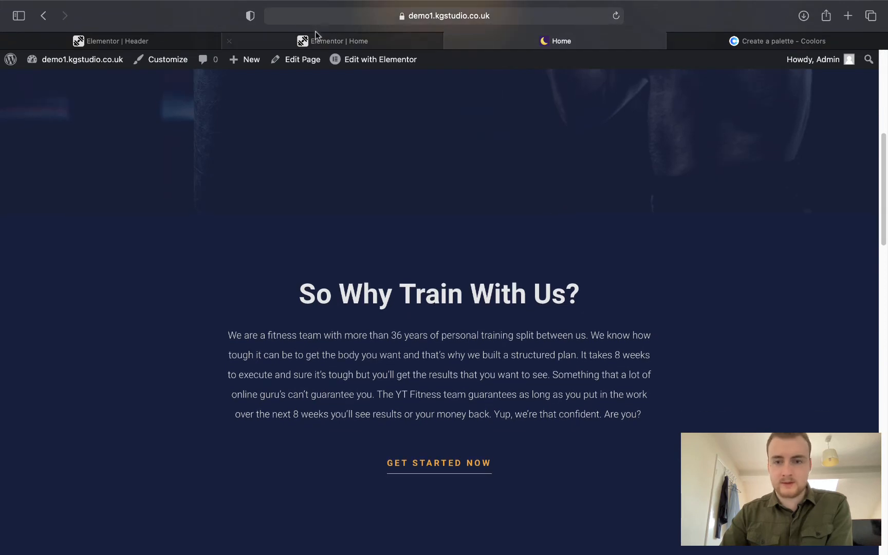
click(332, 41)
scroll(652, 255, down, 3)
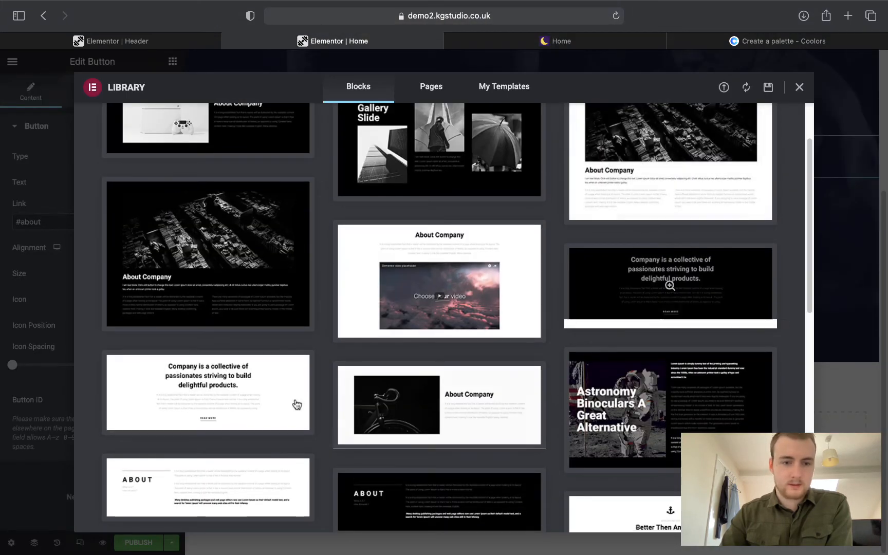
click(135, 423)
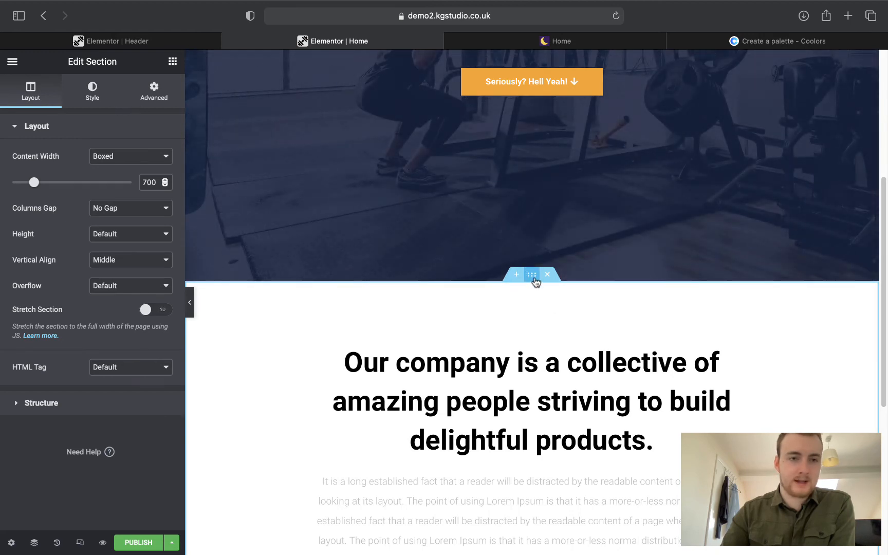
Enter 'about' as the new company section's CSS ID.
right_click(310, 328)
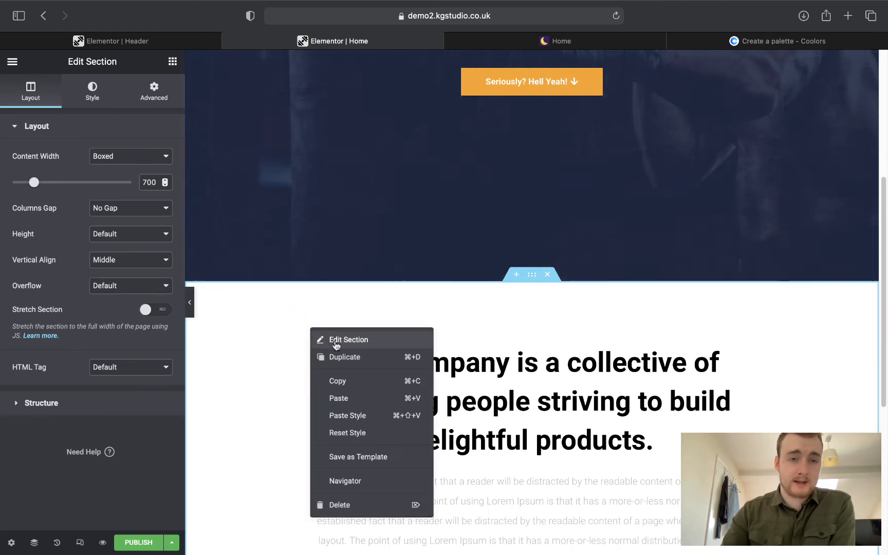
click(336, 341)
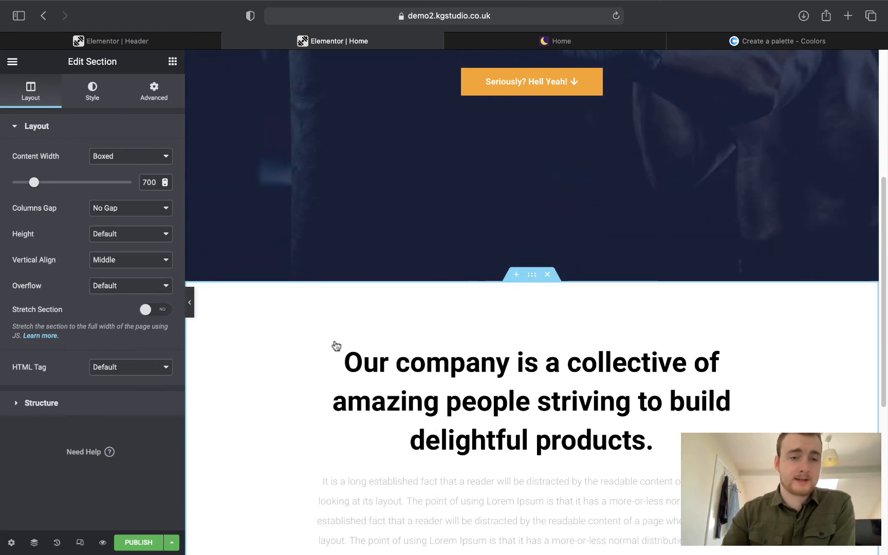
click(155, 101)
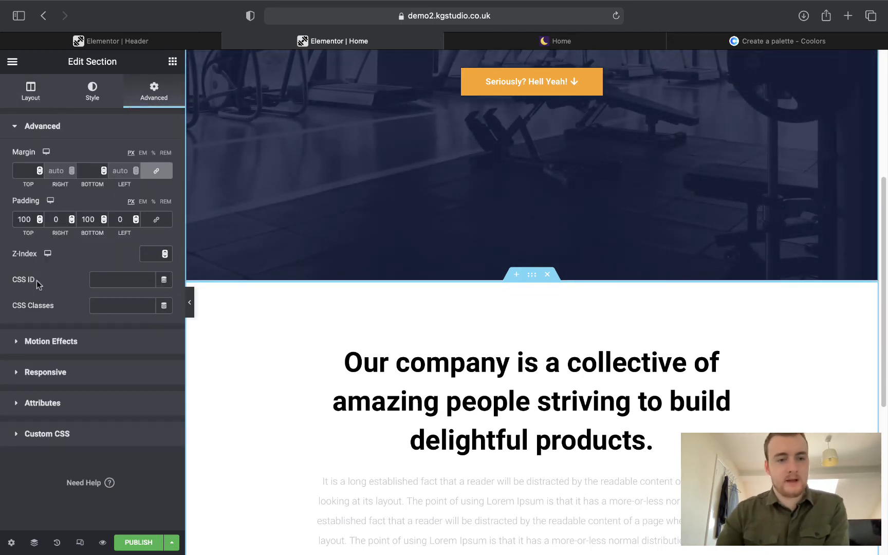
click(112, 282)
text(about)
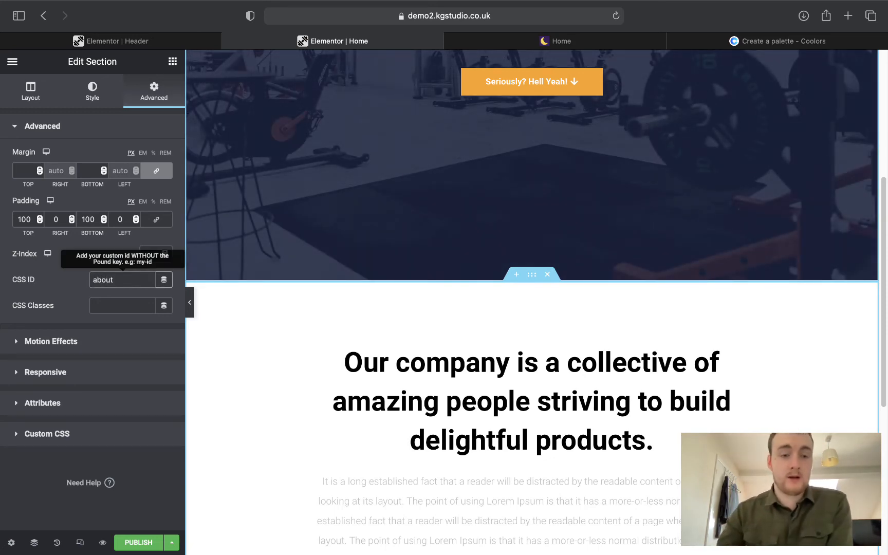
scroll(364, 216, down, 2)
scroll(388, 210, up, 7)
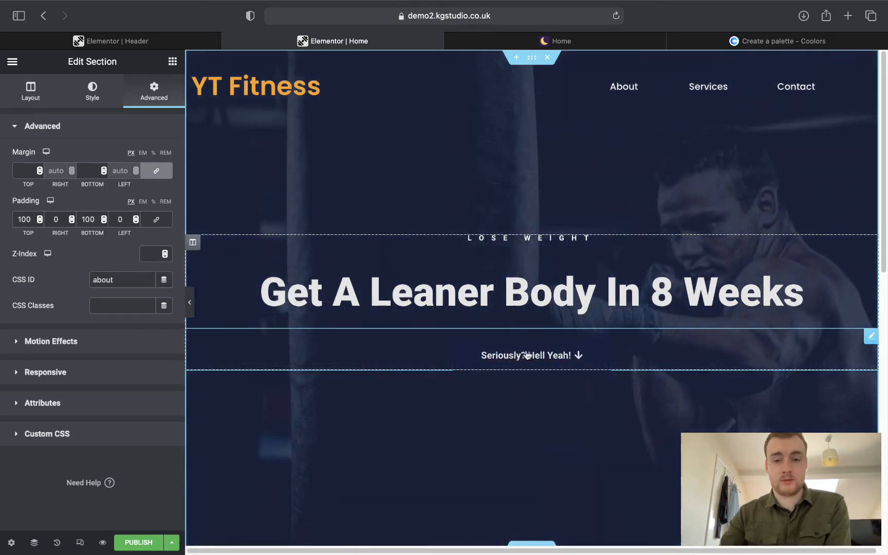
Test that the hero button jumps down to the about section.
click(527, 355)
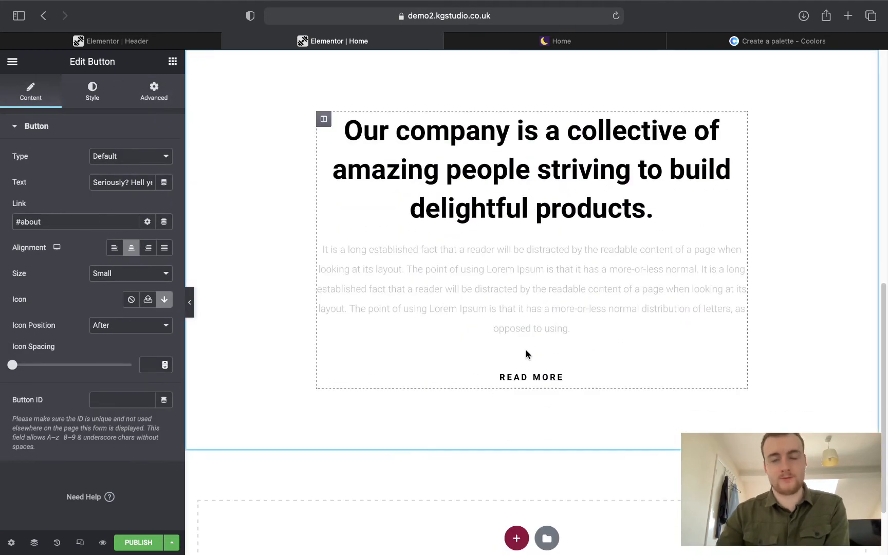
scroll(526, 354, up, 10)
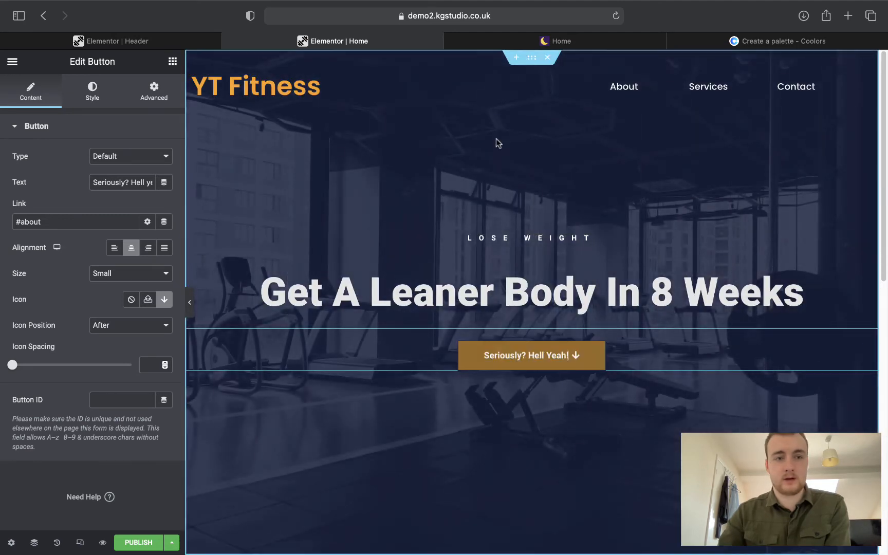
click(118, 41)
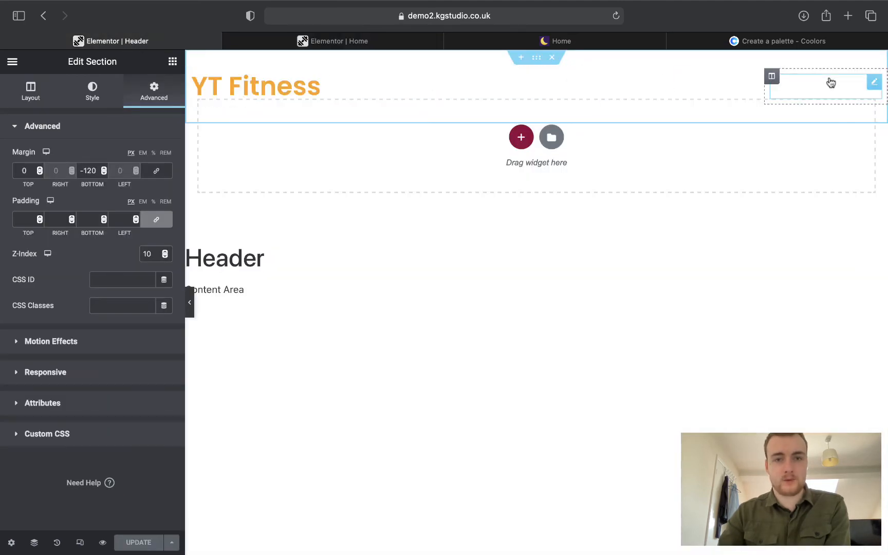
click(357, 41)
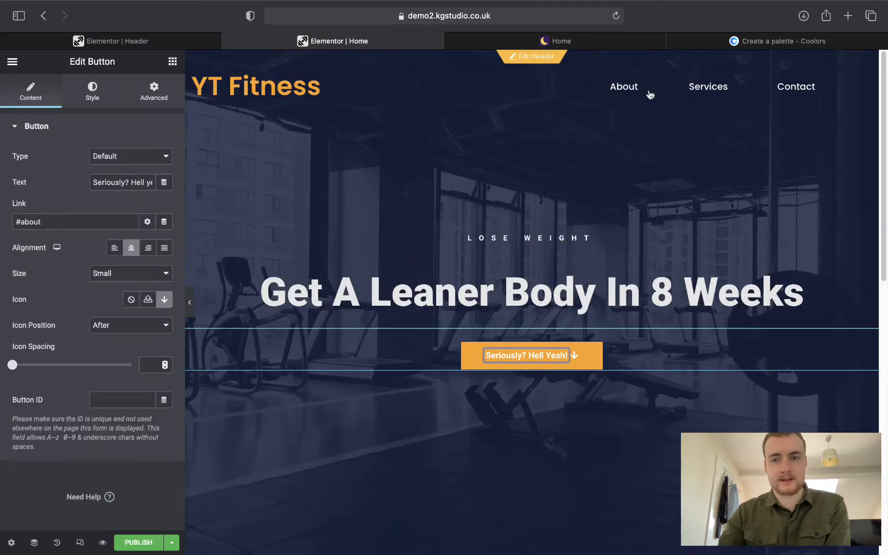
scroll(544, 241, down, 1)
scroll(529, 195, up, 1)
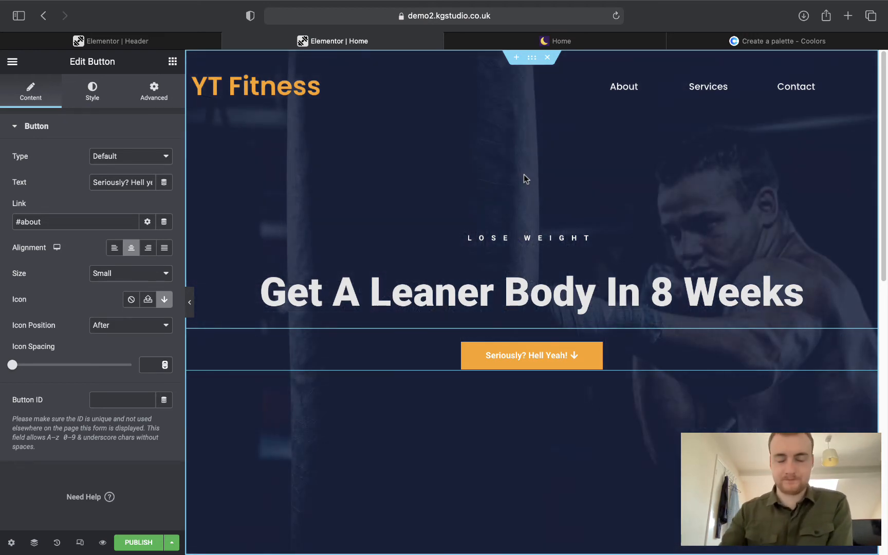
Replace the section heading with 'So Why Train With Us?' copied from the live site.
scroll(551, 365, down, 10)
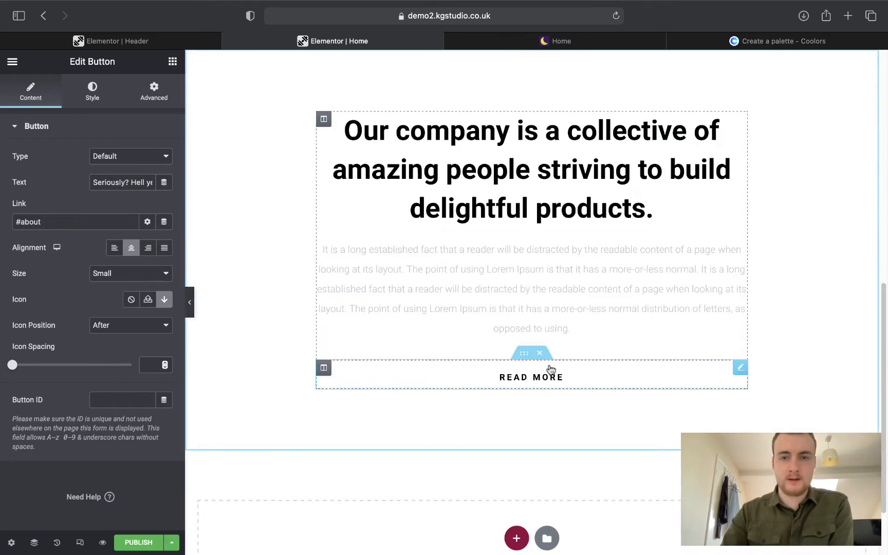
key(ctrl+Tab)
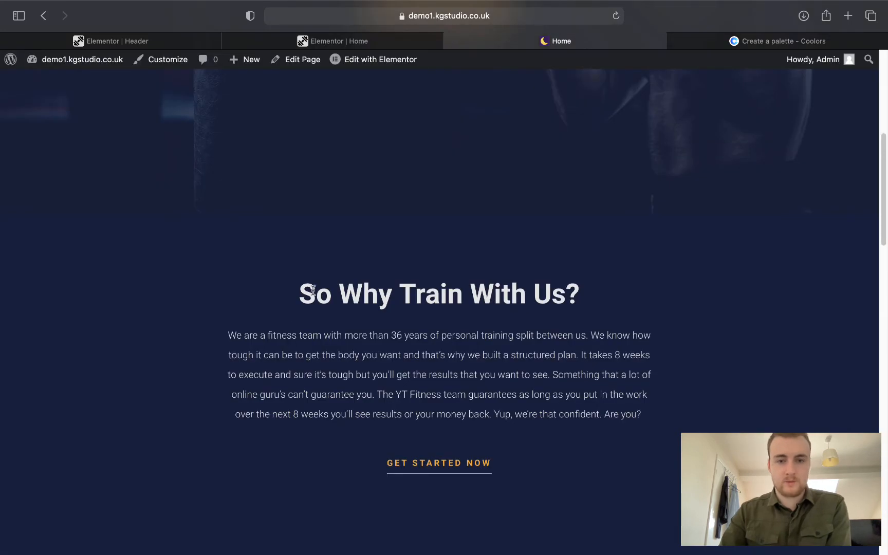
drag(303, 290, 580, 282)
key(super+c)
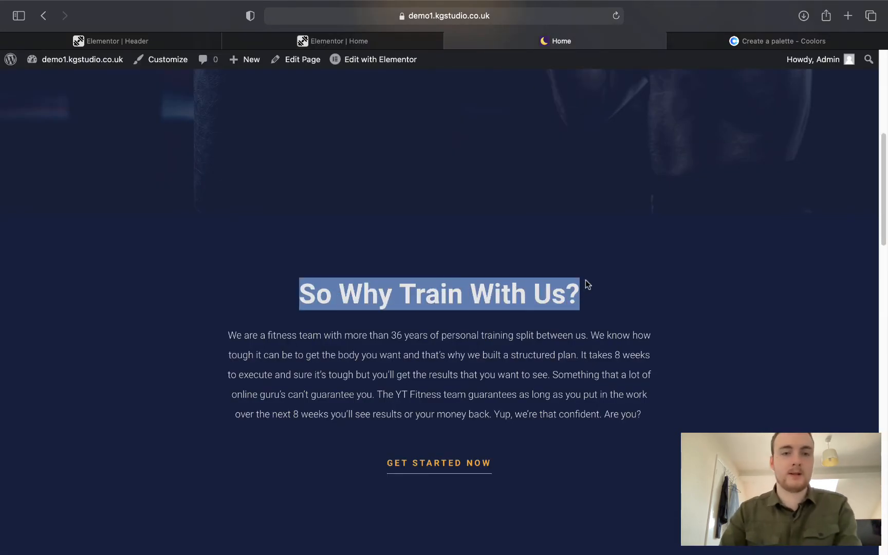
key(ctrl+shift+Tab)
click(462, 156)
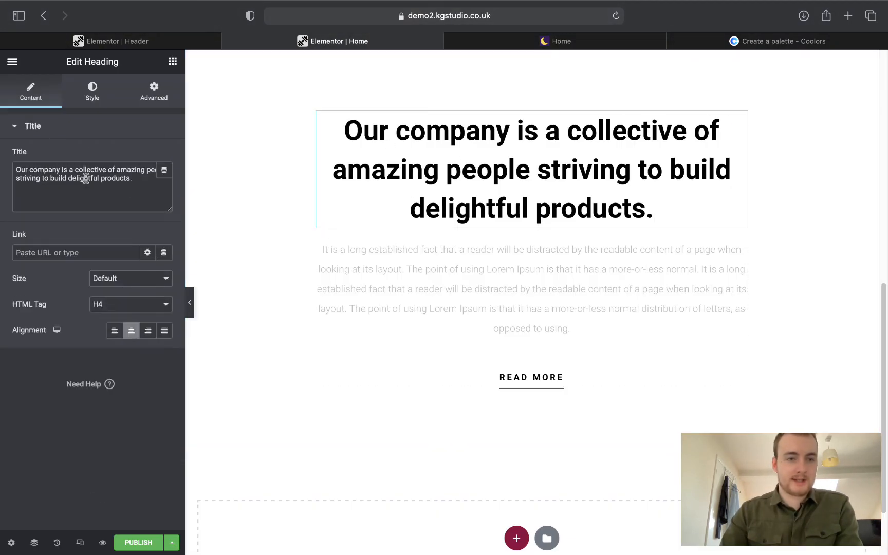
drag(140, 189, 10, 169)
key(super+v)
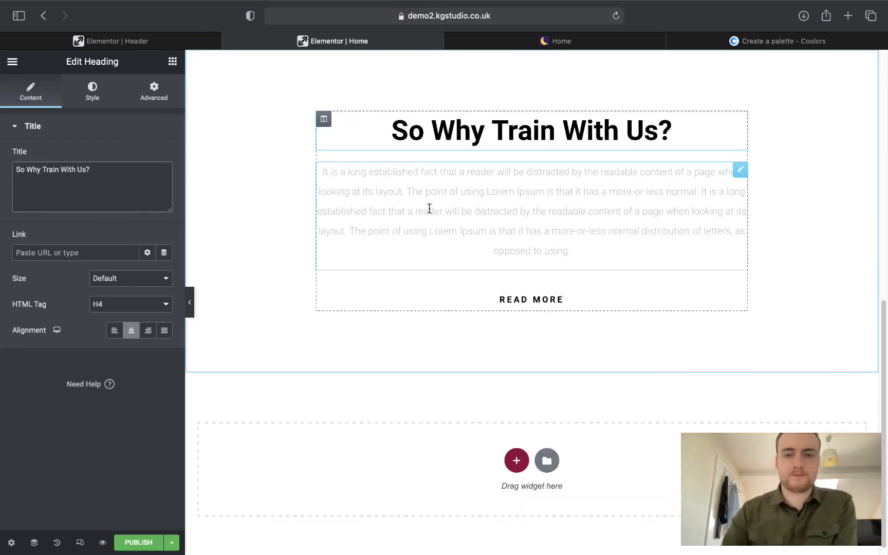
Replace the placeholder paragraph with the live site's fitness-team description.
click(522, 206)
key(ctrl+Tab)
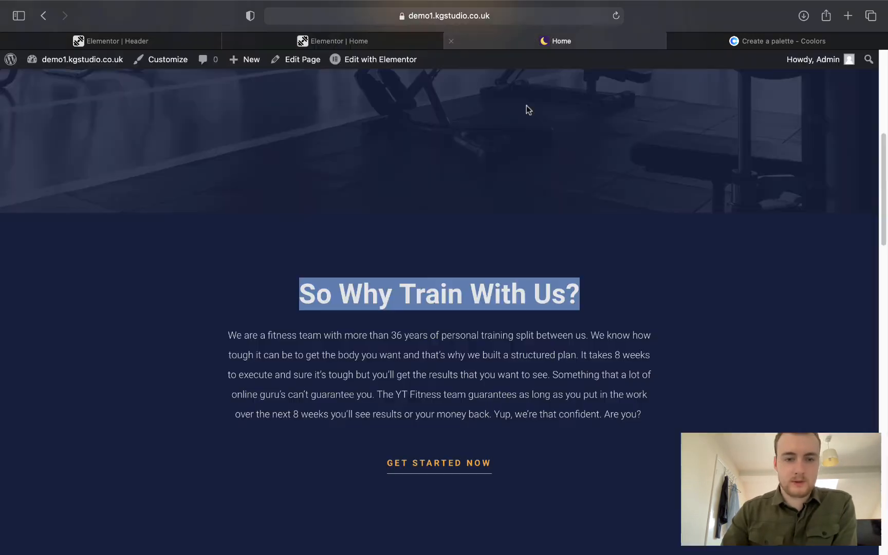
click(228, 336)
drag(583, 404, 648, 407)
key(super+c)
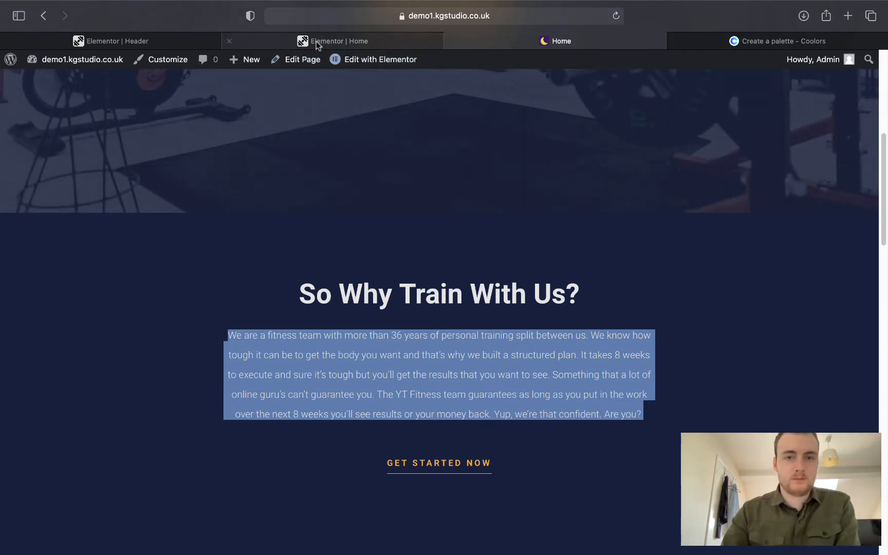
click(316, 41)
click(106, 329)
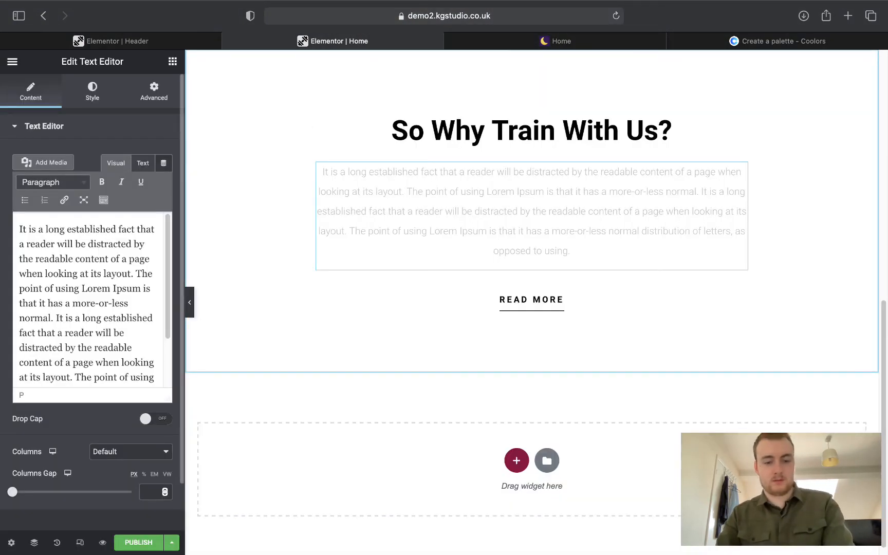
key(super+a)
key(super+v)
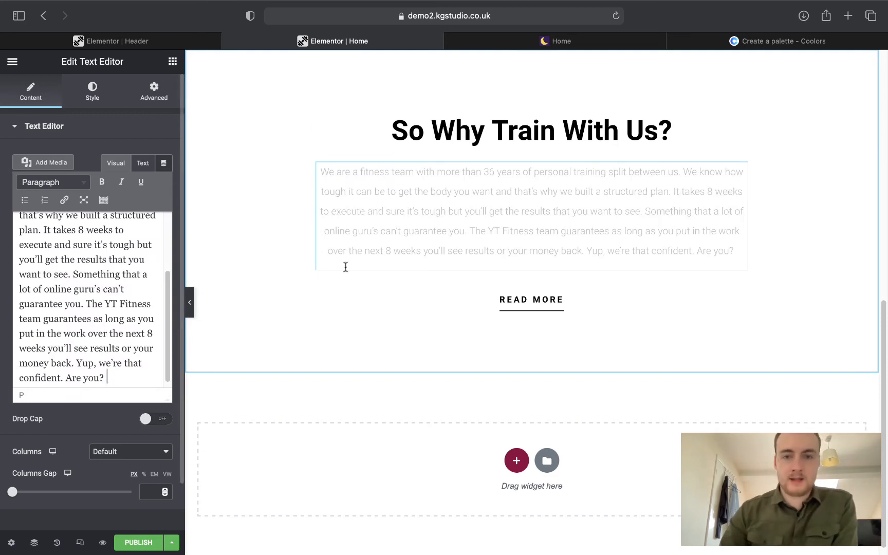
scroll(424, 238, up, 10)
scroll(422, 238, down, 7)
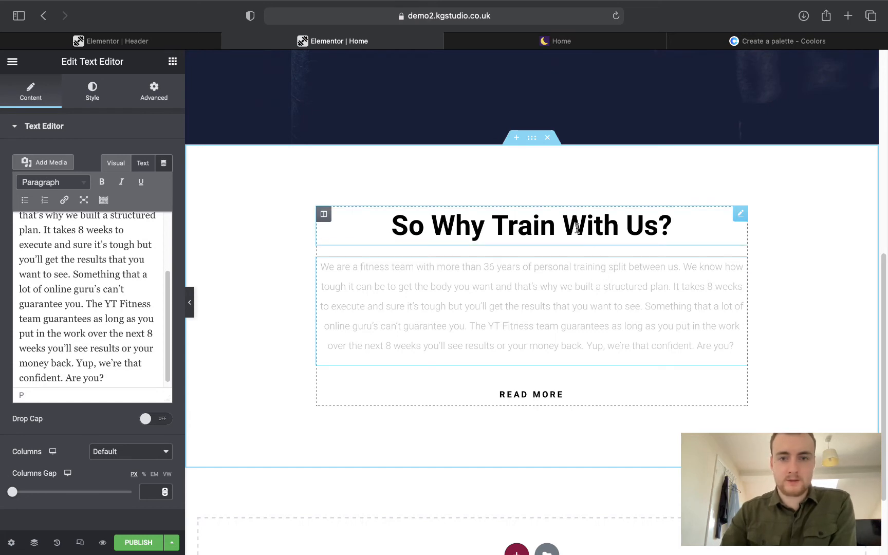
Set the section background to the Primary navy global colour.
click(532, 138)
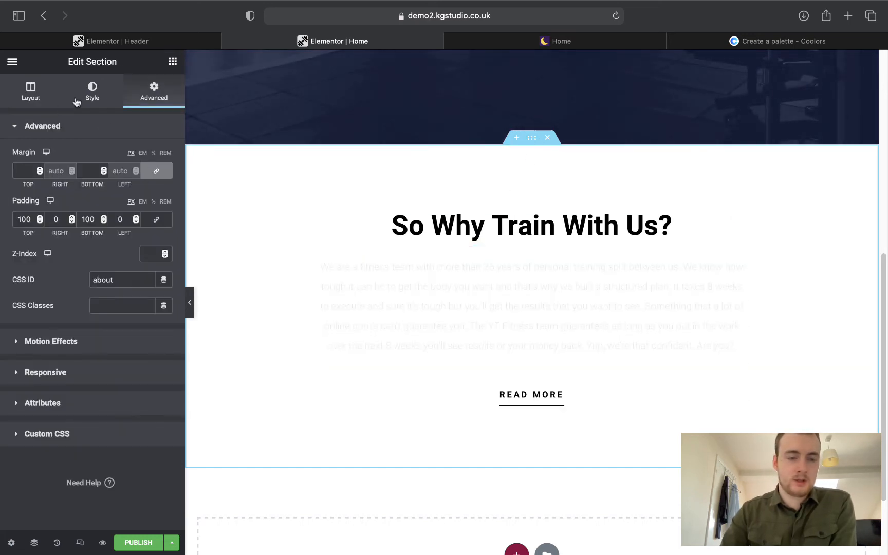
click(92, 98)
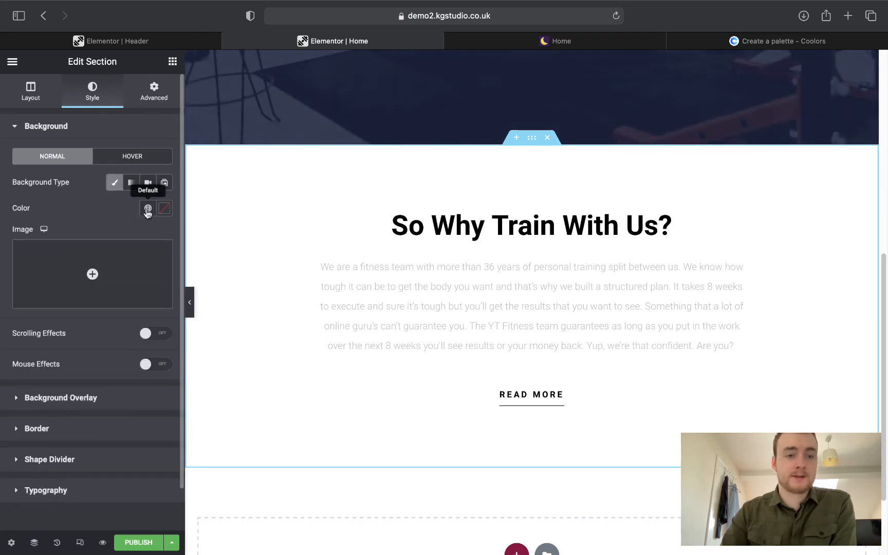
click(147, 211)
click(70, 263)
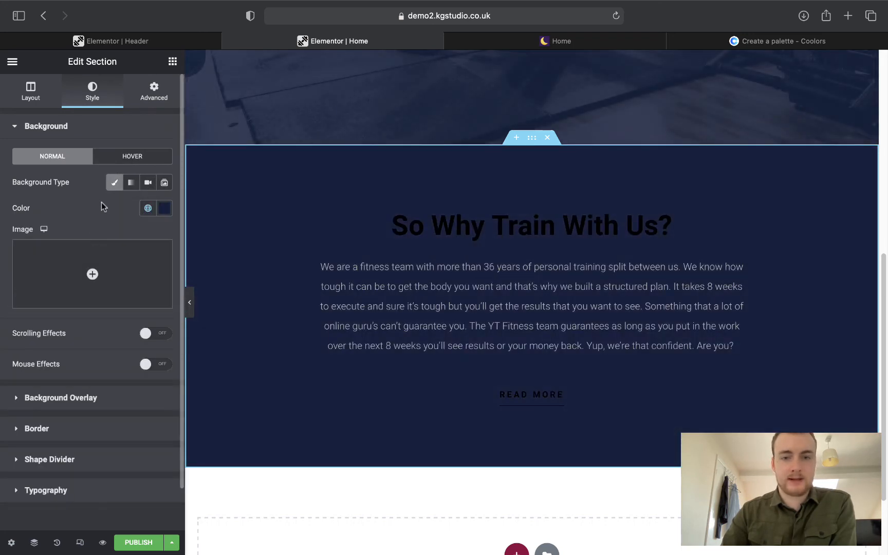
Make the 'So Why Train With Us?' heading use the Text global colour.
click(592, 228)
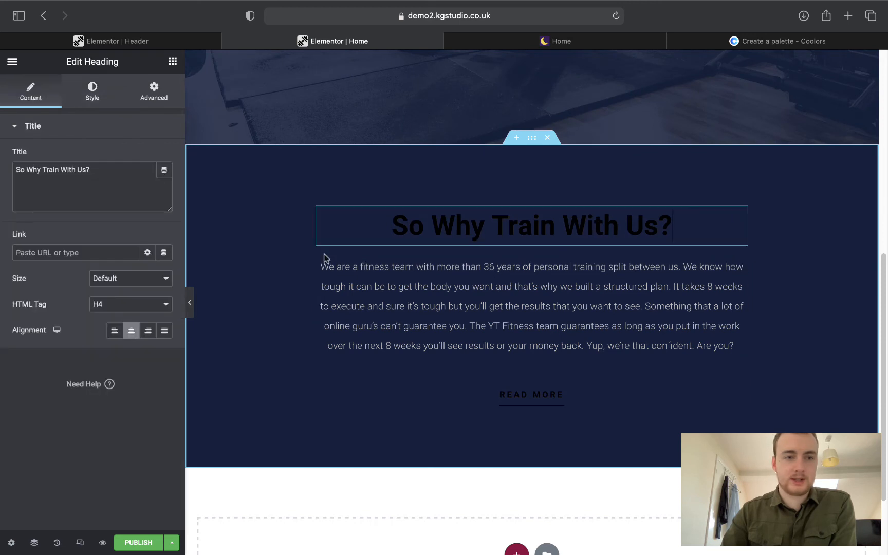
click(87, 94)
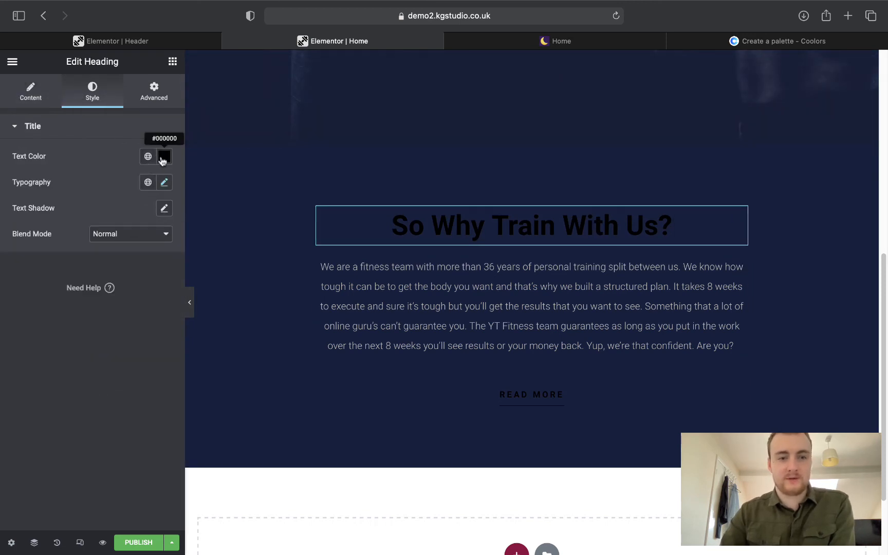
click(162, 160)
drag(68, 244, 120, 256)
click(110, 159)
click(147, 158)
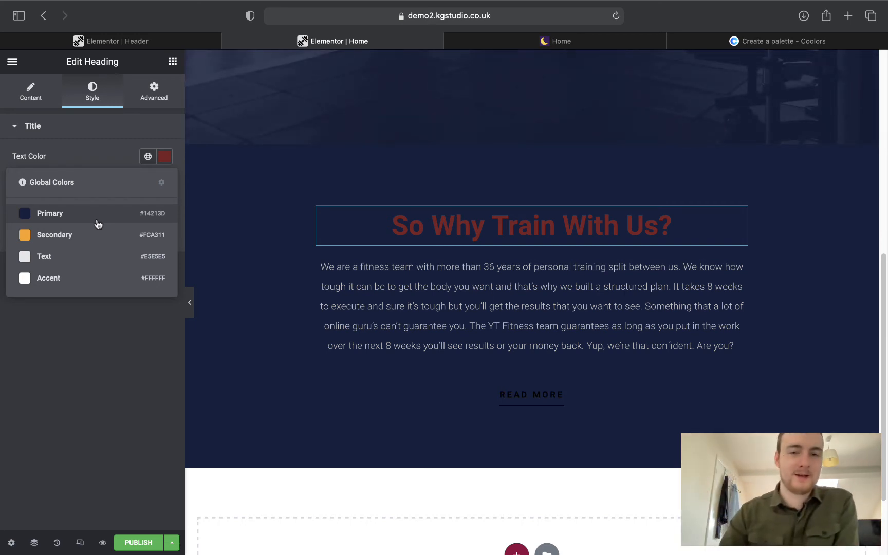
click(71, 254)
click(161, 183)
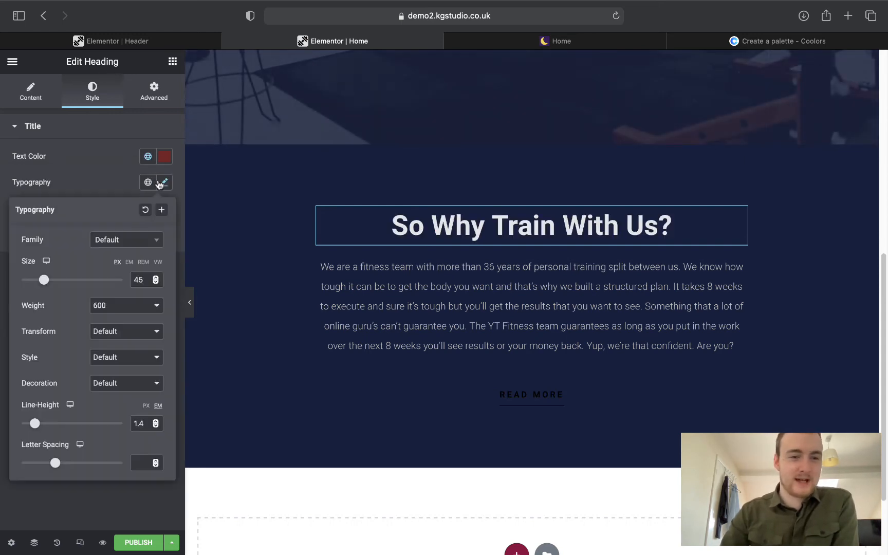
click(163, 183)
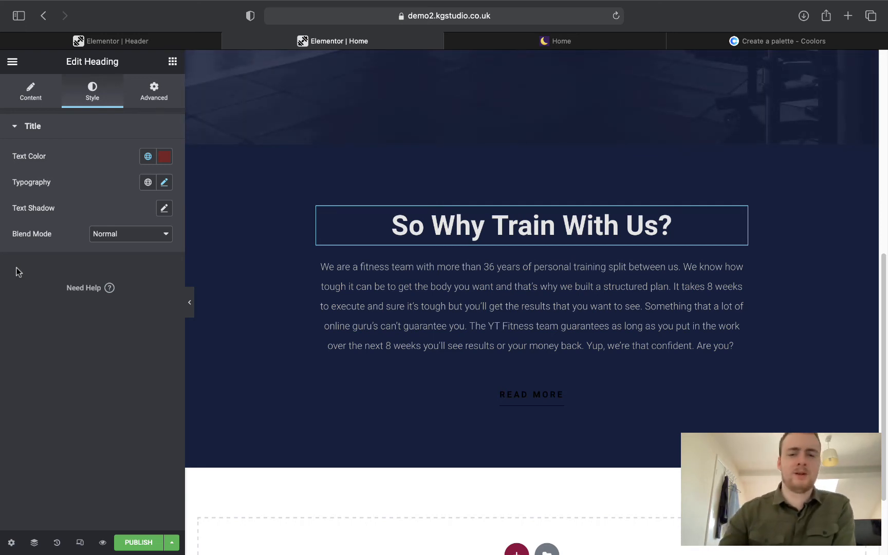
Make the paragraph text use the Text global colour.
click(533, 318)
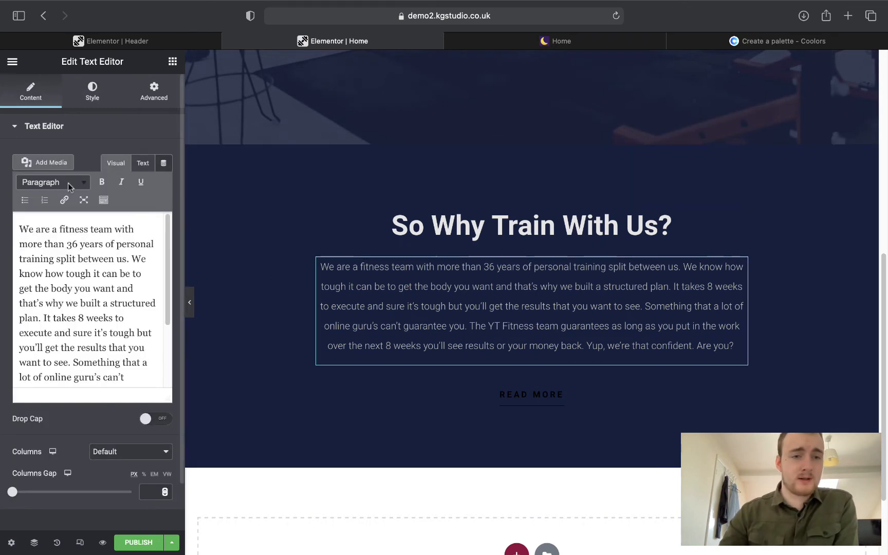
click(89, 91)
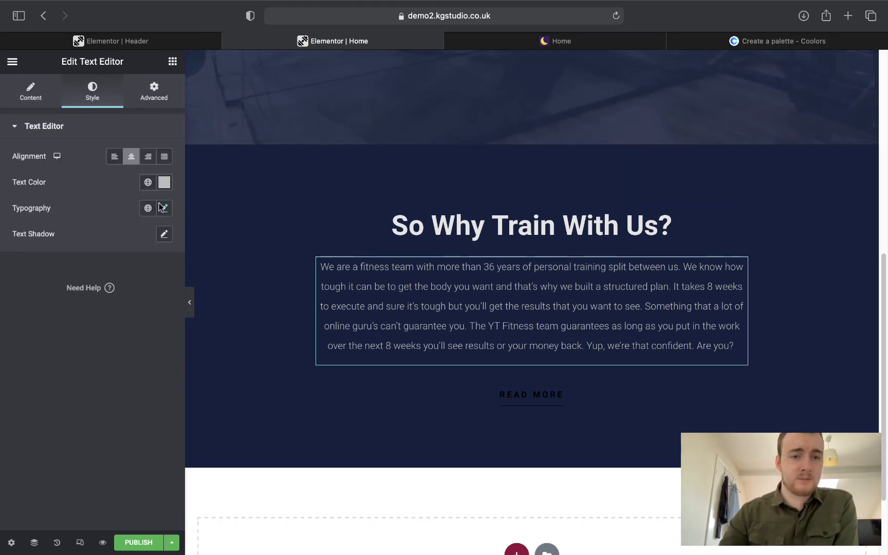
click(147, 182)
click(39, 284)
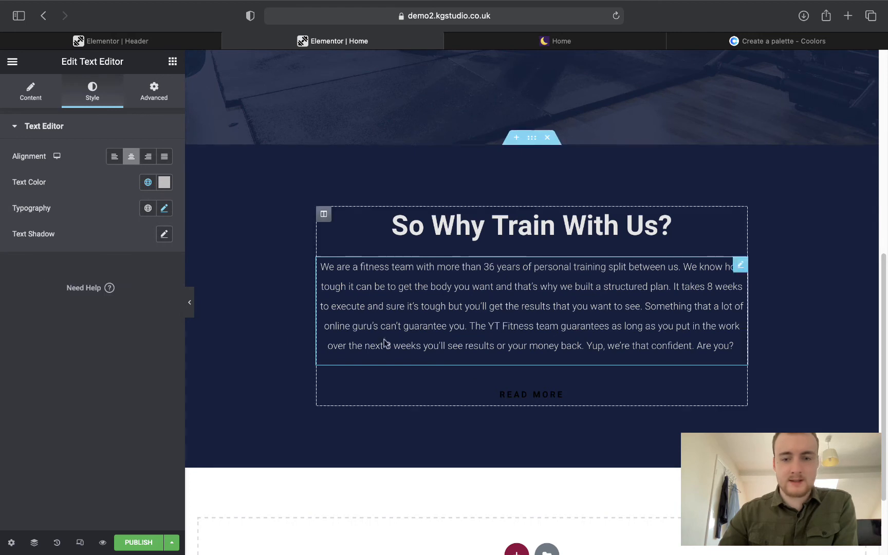
Change the READ MORE button's label to 'Get started now'.
click(509, 395)
click(559, 49)
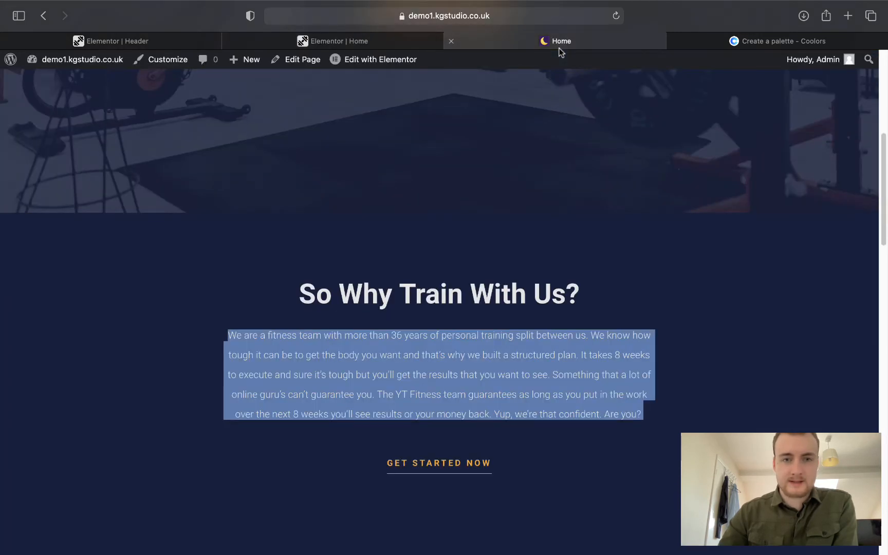
click(359, 42)
click(131, 182)
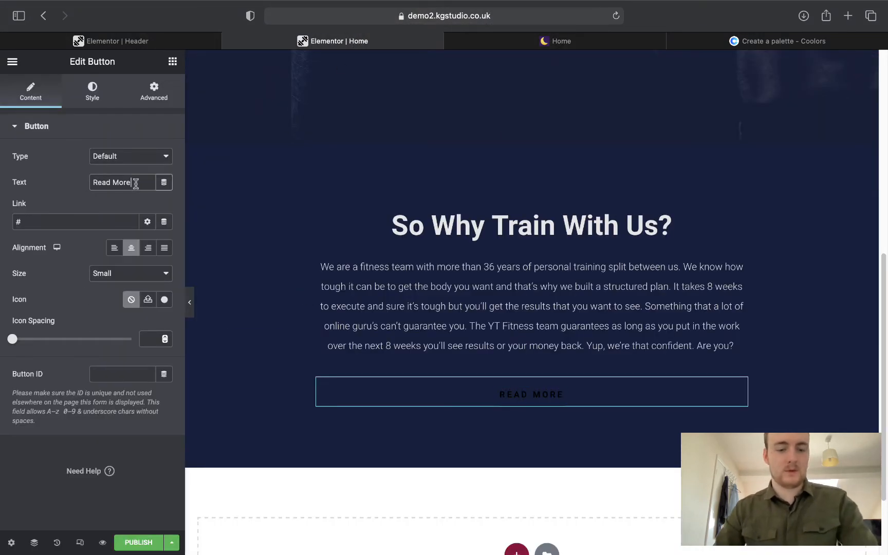
key(super+a)
text(Get started now)
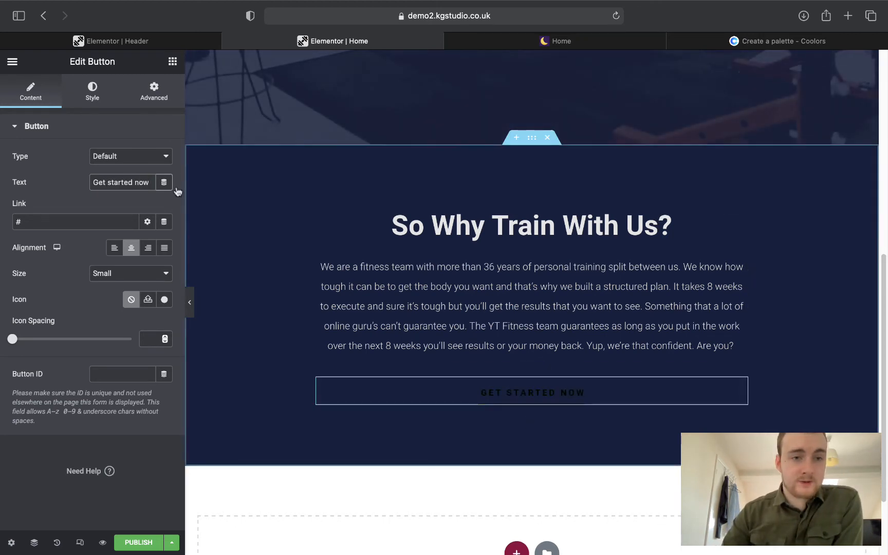
Make the button's background fully transparent.
click(92, 91)
click(161, 159)
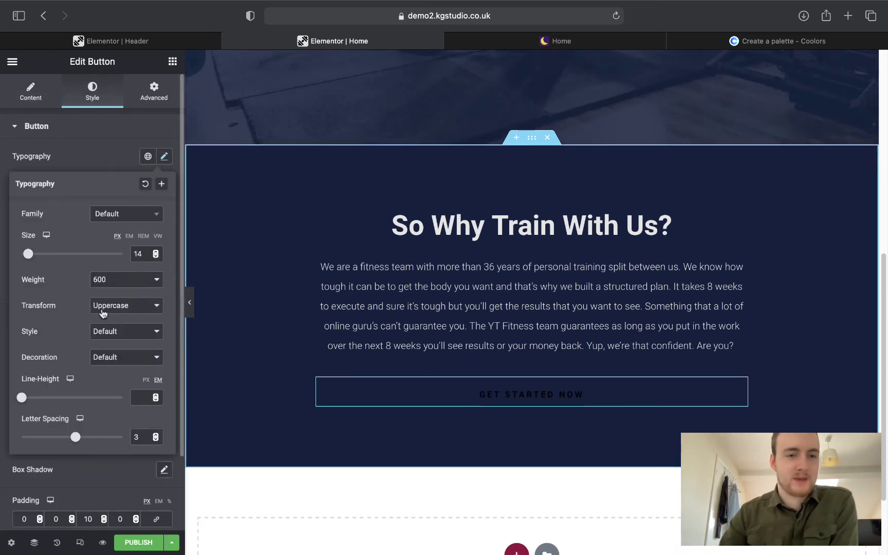
click(80, 146)
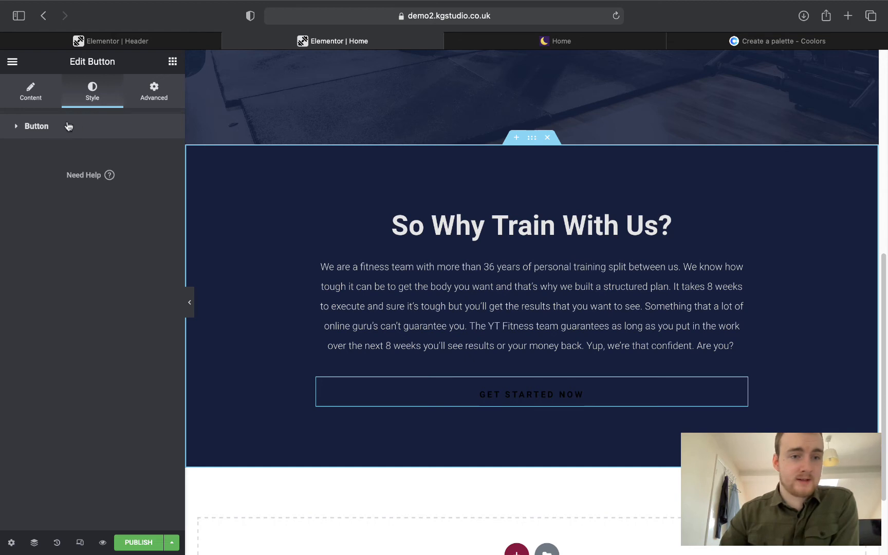
click(69, 127)
click(148, 286)
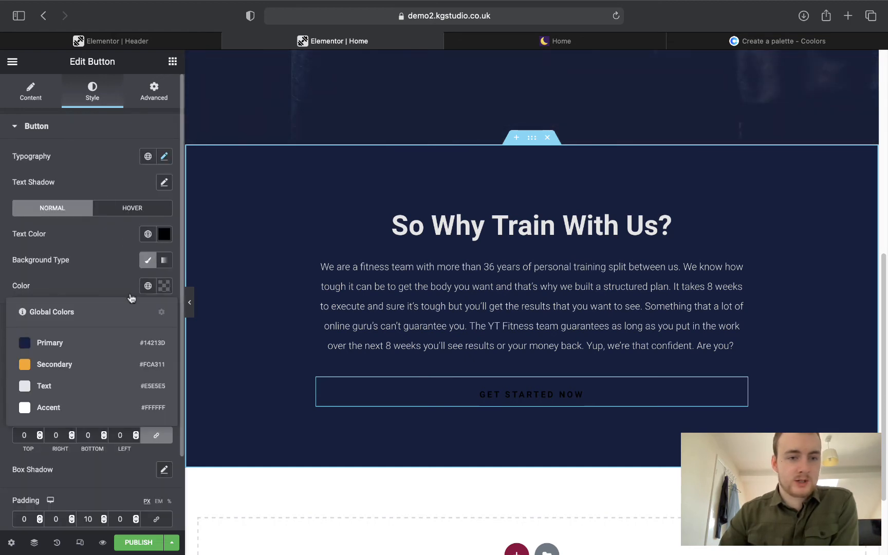
click(54, 364)
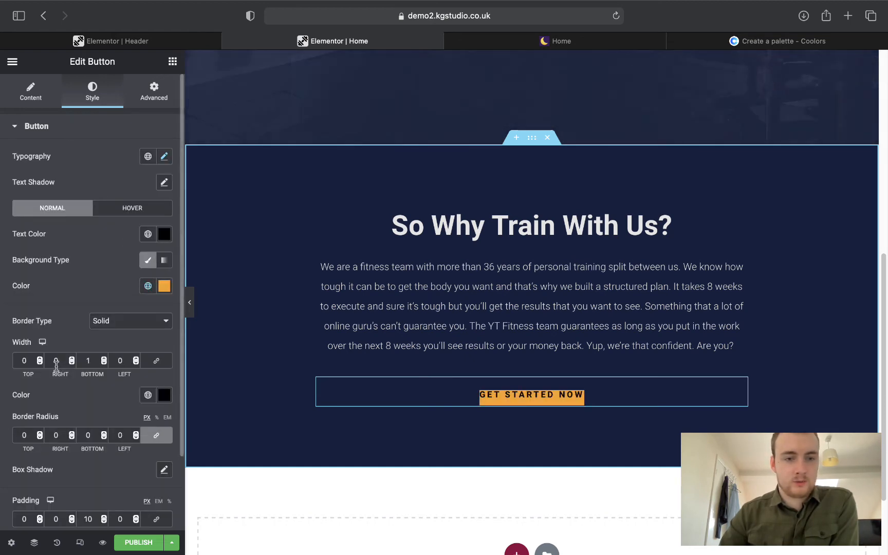
click(150, 293)
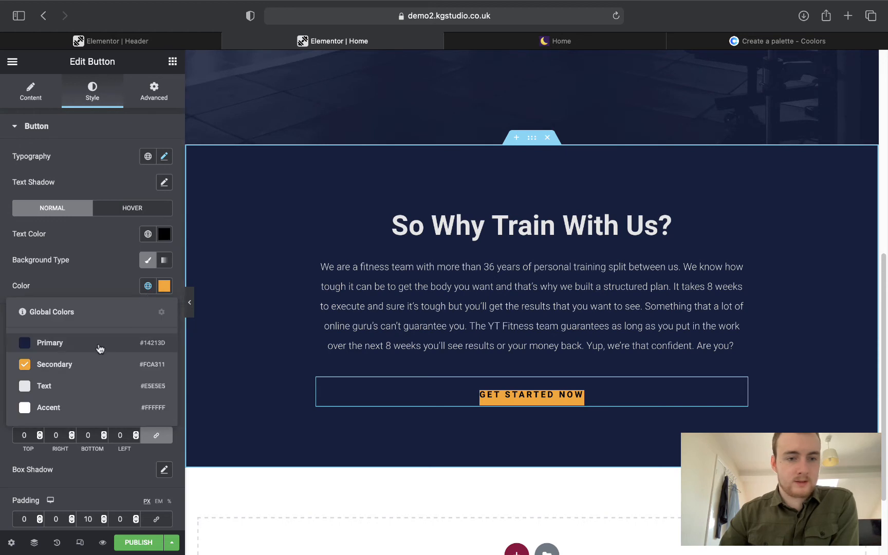
click(139, 273)
click(161, 288)
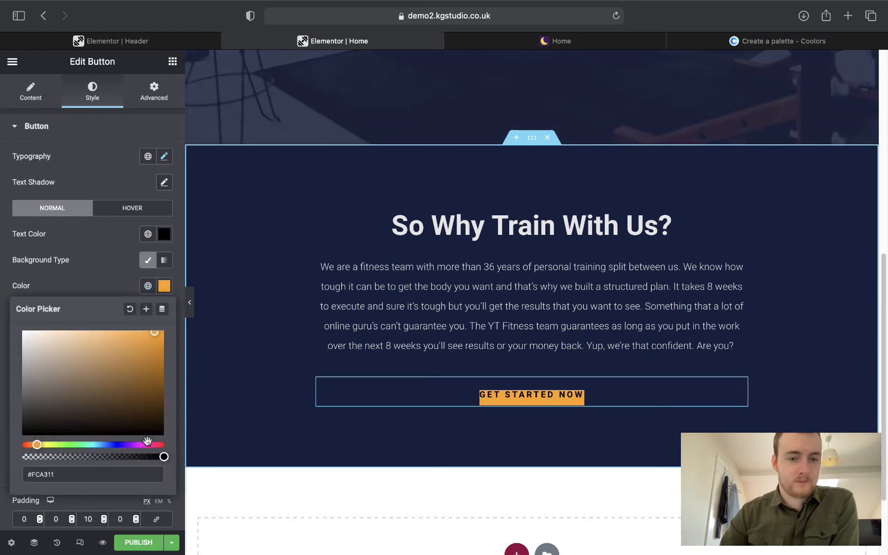
drag(163, 457, 2, 453)
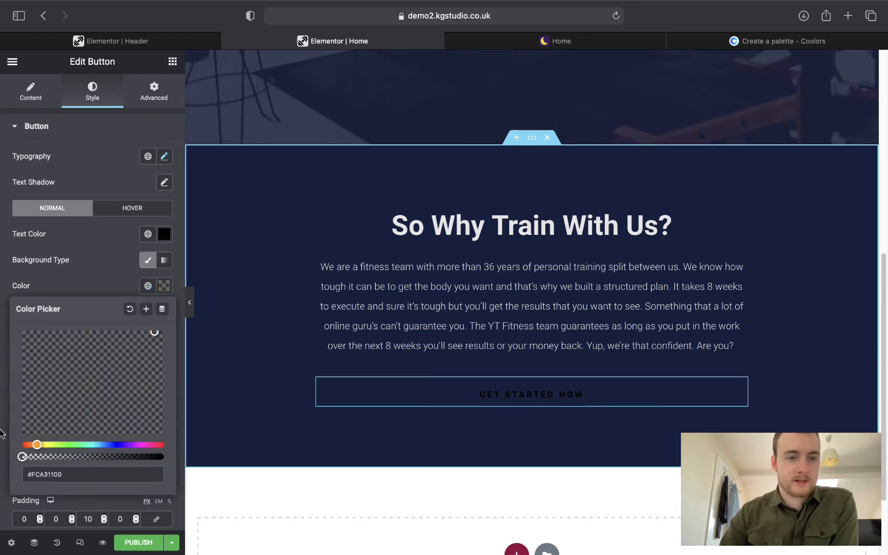
click(130, 250)
Set the button's text and border colour to the orange Secondary global colour.
click(148, 234)
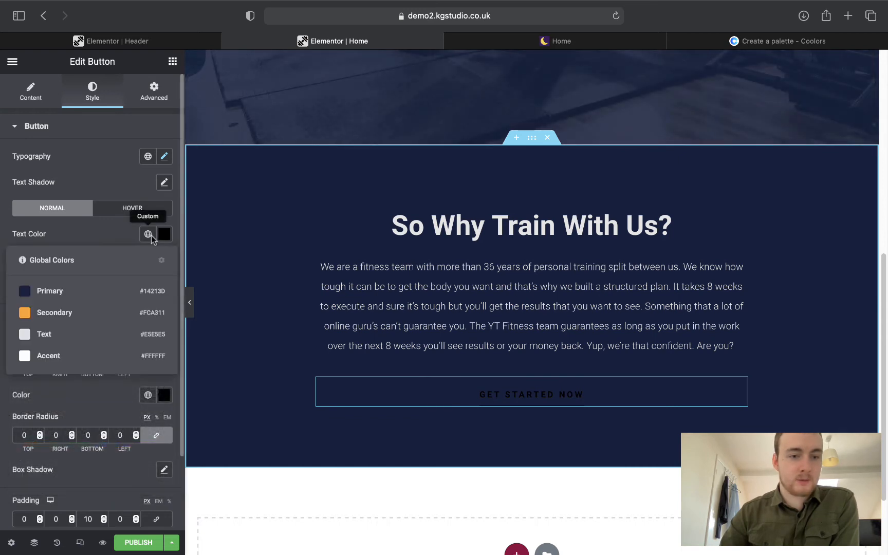
click(42, 311)
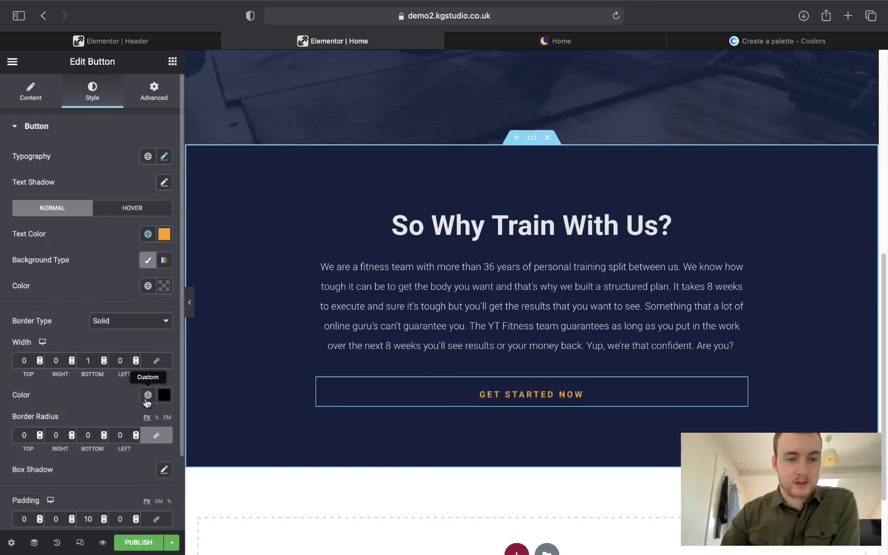
scroll(31, 317, down, 3)
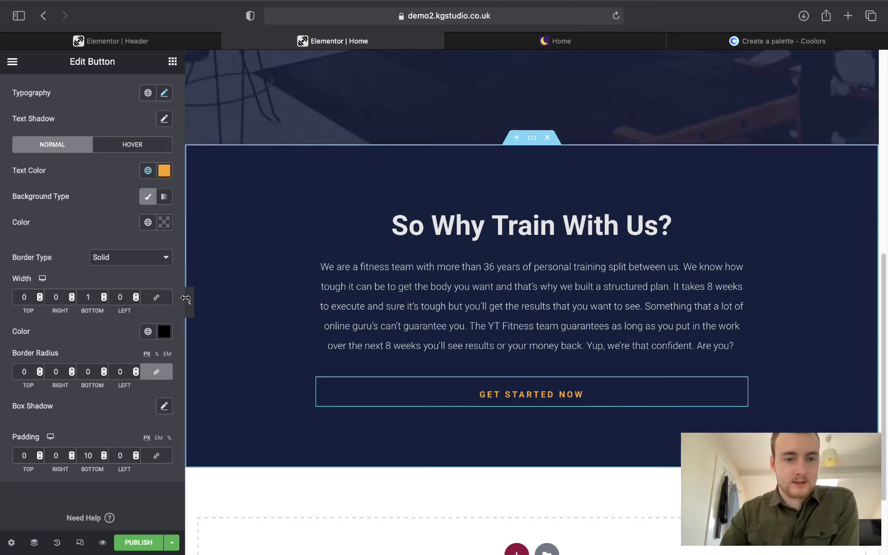
click(148, 331)
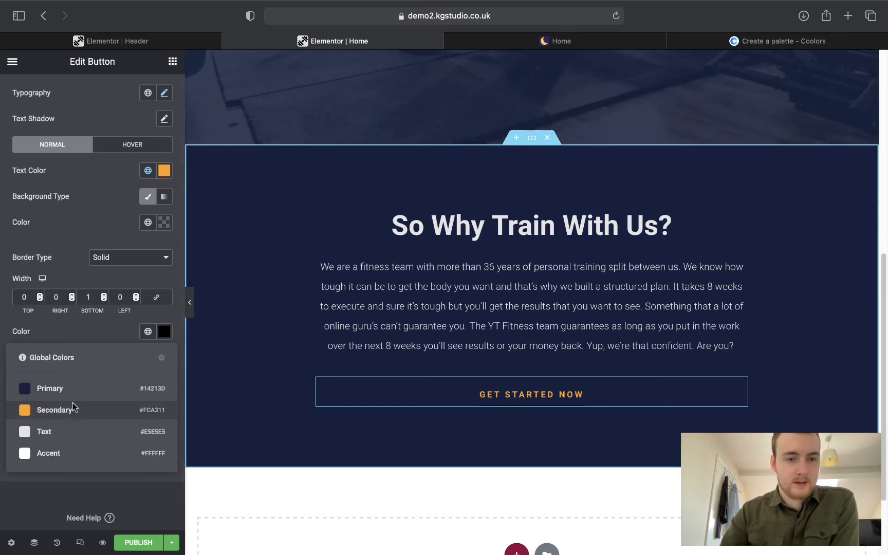
click(74, 407)
Preview the page full width and compare the button with the live reference.
click(190, 303)
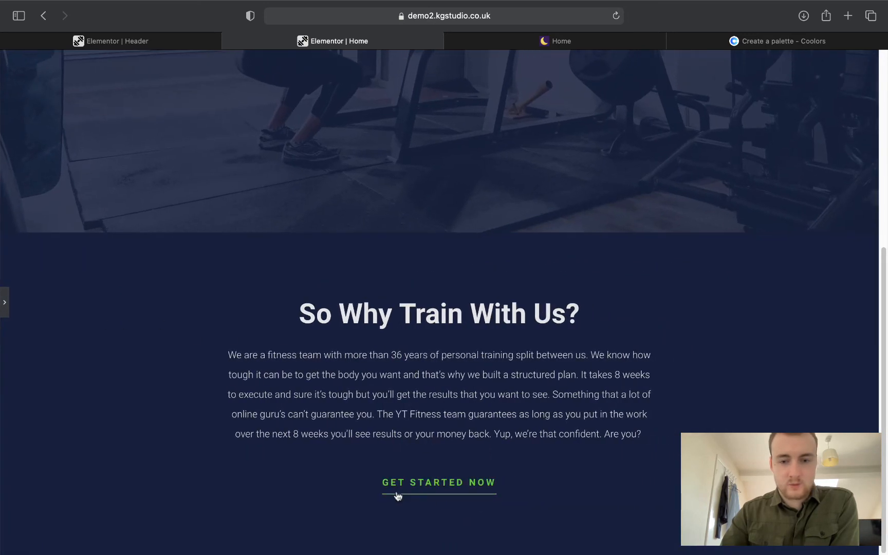
click(4, 302)
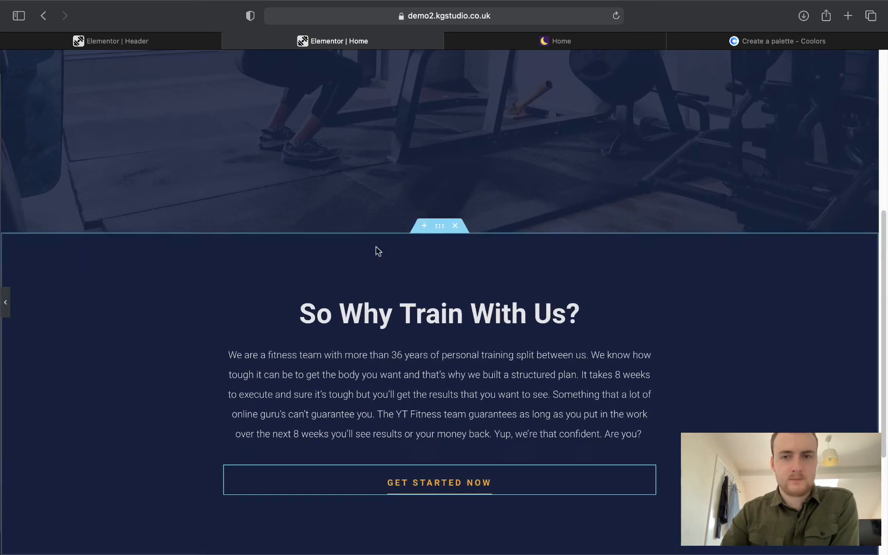
click(543, 41)
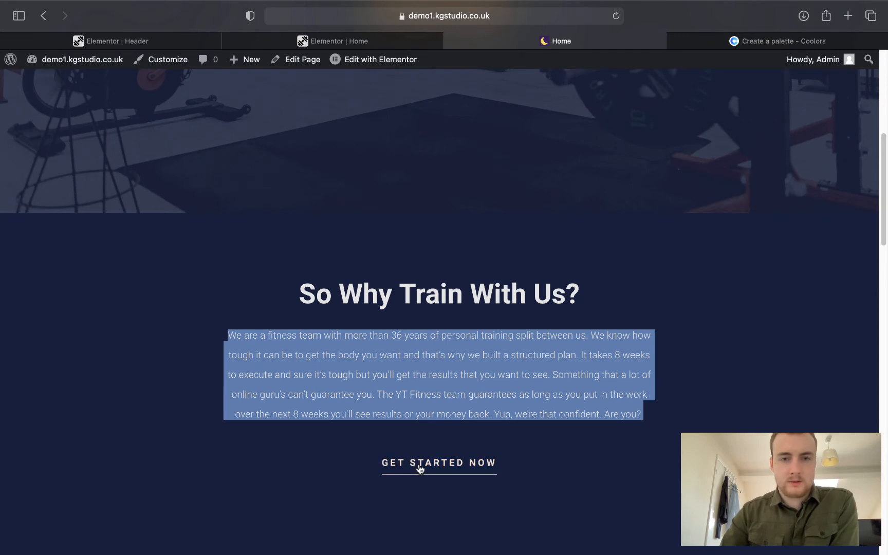
click(354, 39)
Set the button's hover text and border colours to the global Text colour.
click(104, 146)
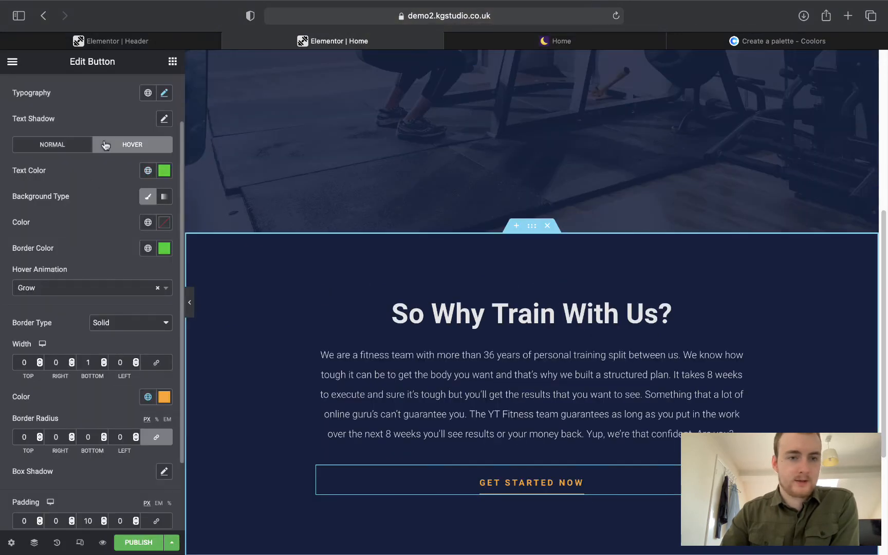
click(147, 171)
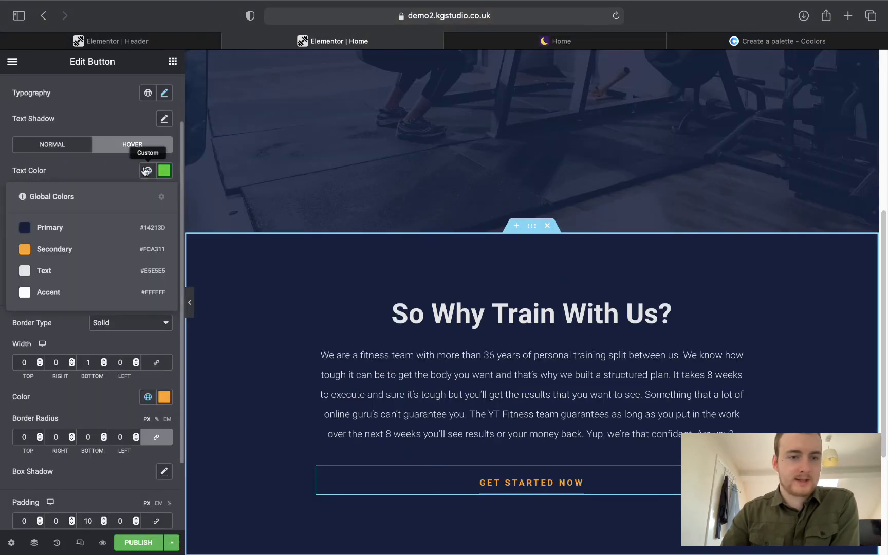
click(69, 272)
click(147, 248)
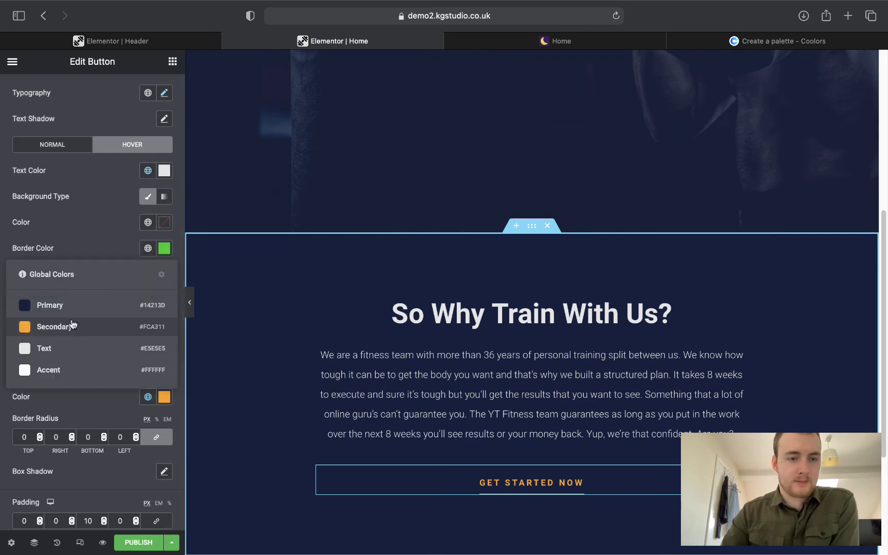
click(70, 349)
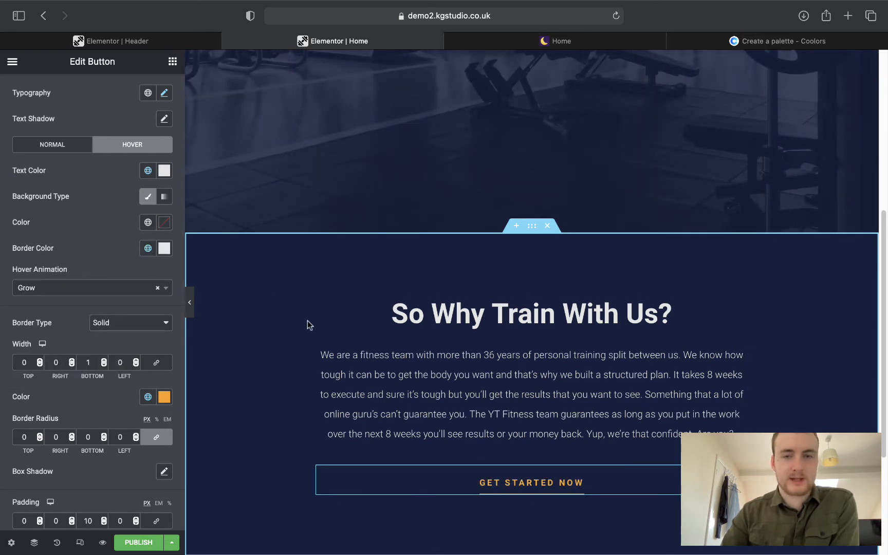
Compare the finished navy section against the reference site's live home page.
scroll(308, 321, down, 2)
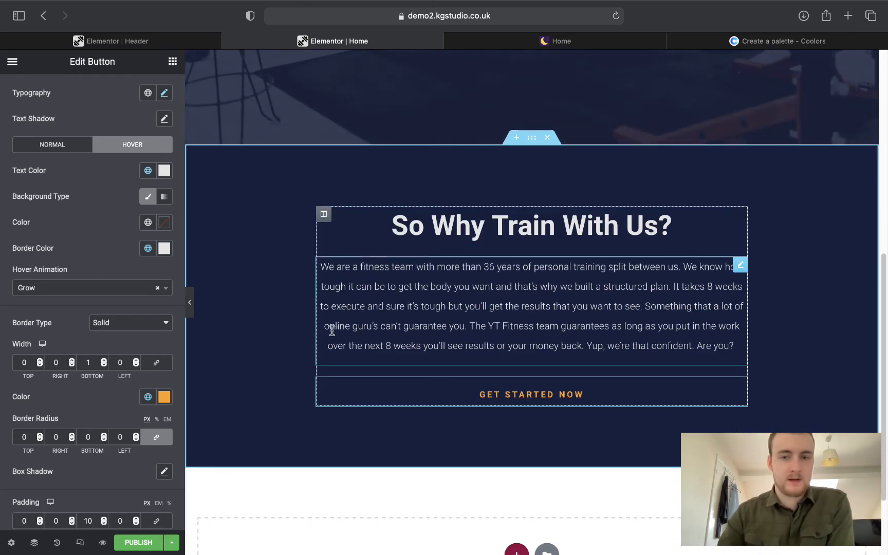
scroll(334, 330, down, 1)
scroll(332, 329, down, 1)
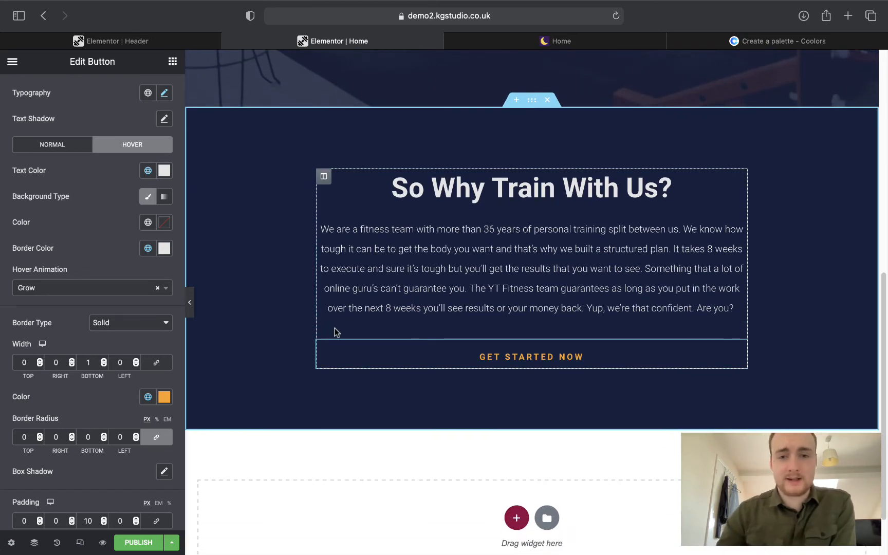
click(525, 41)
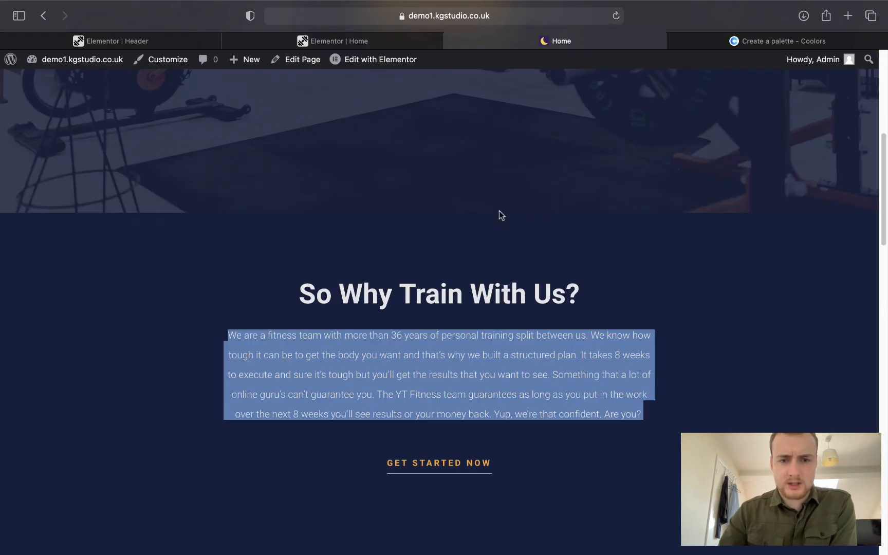
scroll(500, 210, down, 1)
scroll(496, 218, down, 15)
scroll(496, 218, up, 1)
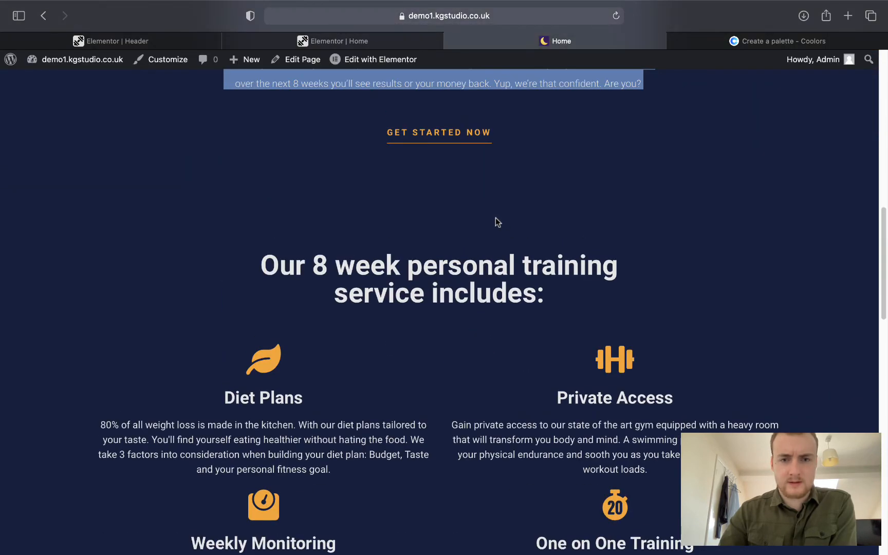
scroll(414, 254, up, 5)
click(335, 41)
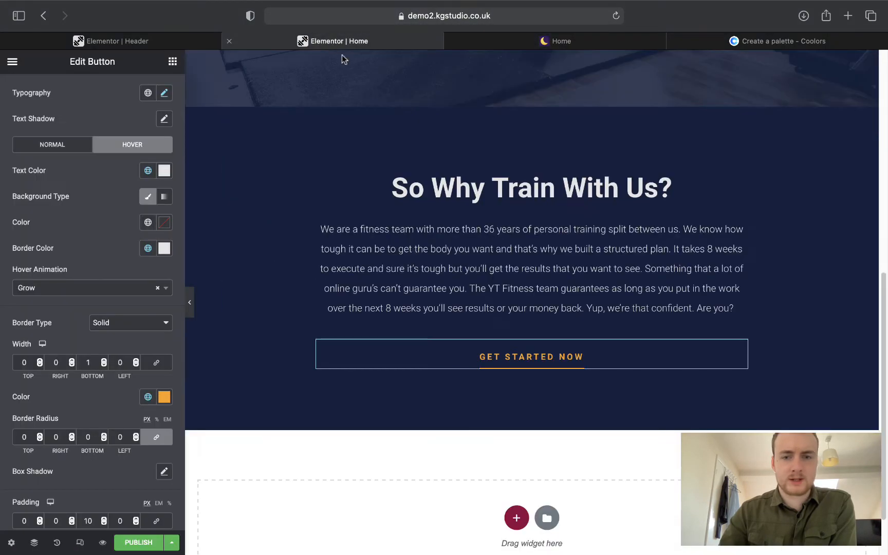
scroll(433, 236, down, 3)
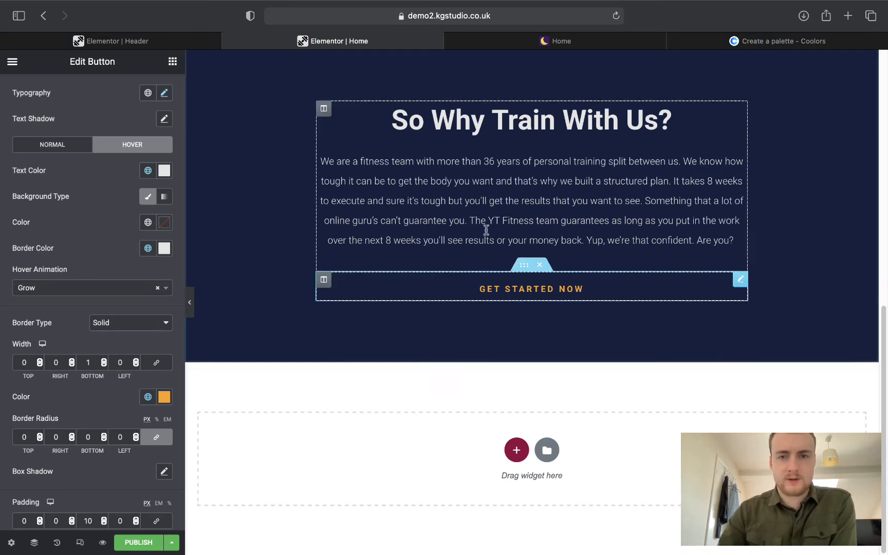
scroll(466, 349, up, 10)
scroll(465, 349, down, 10)
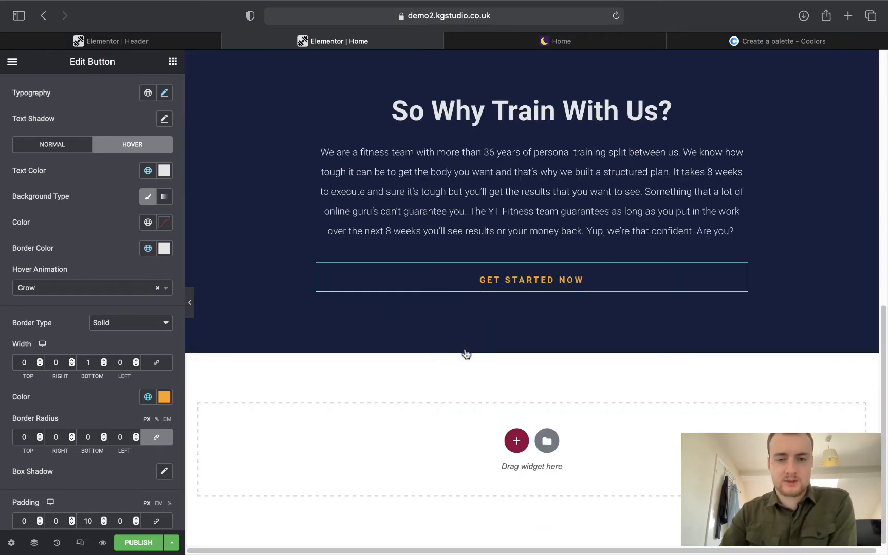
Add a one-column section below holding a centred 'Add Your Heading Text Here' heading.
click(516, 451)
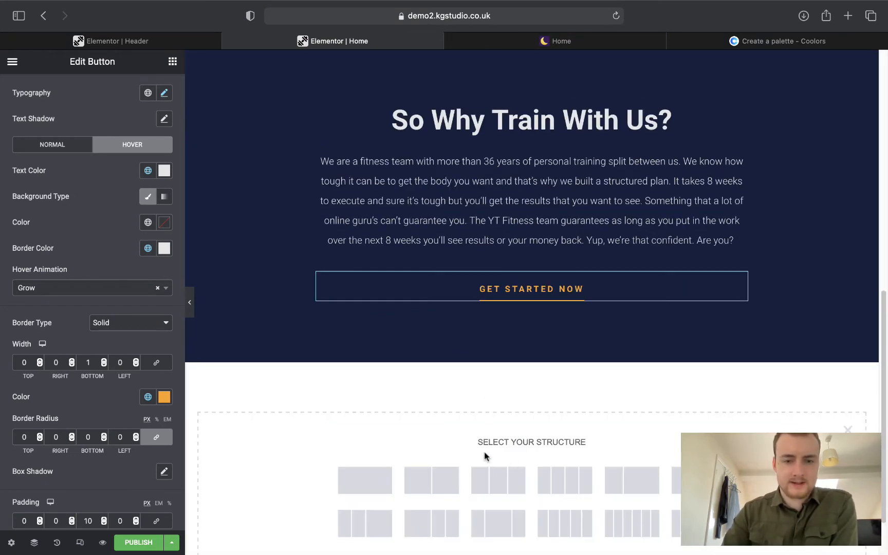
click(389, 487)
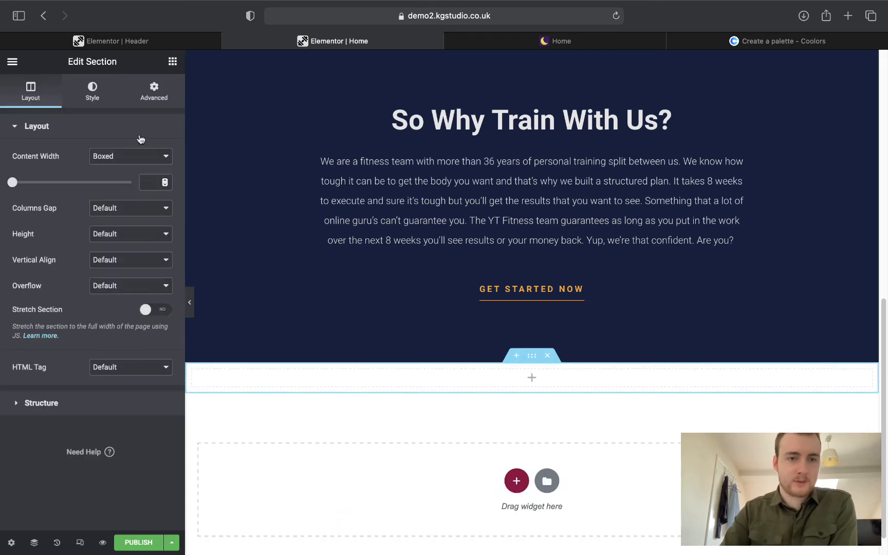
click(170, 64)
drag(138, 180, 533, 372)
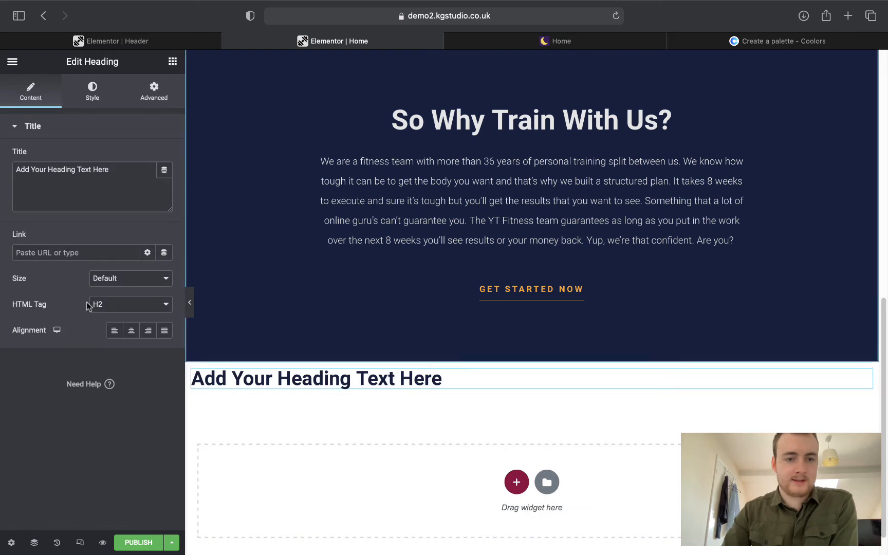
click(135, 332)
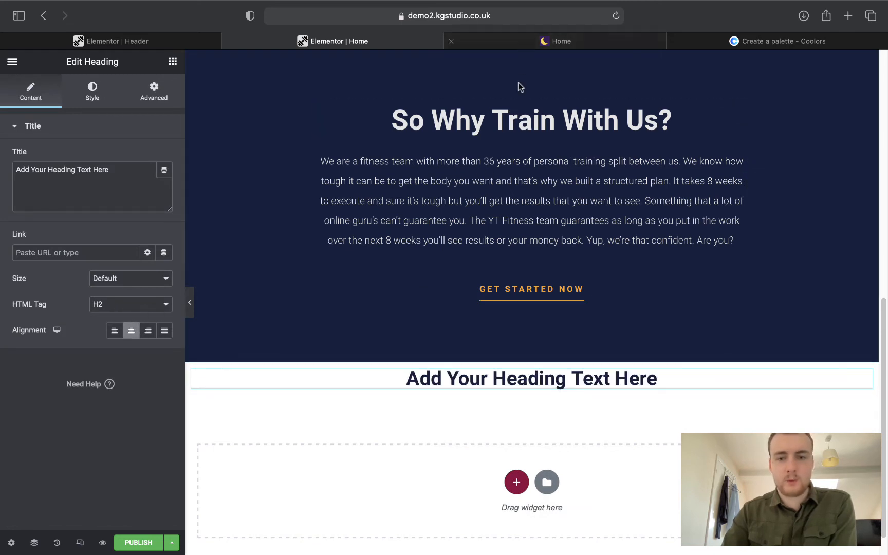
mouse_move(534, 364)
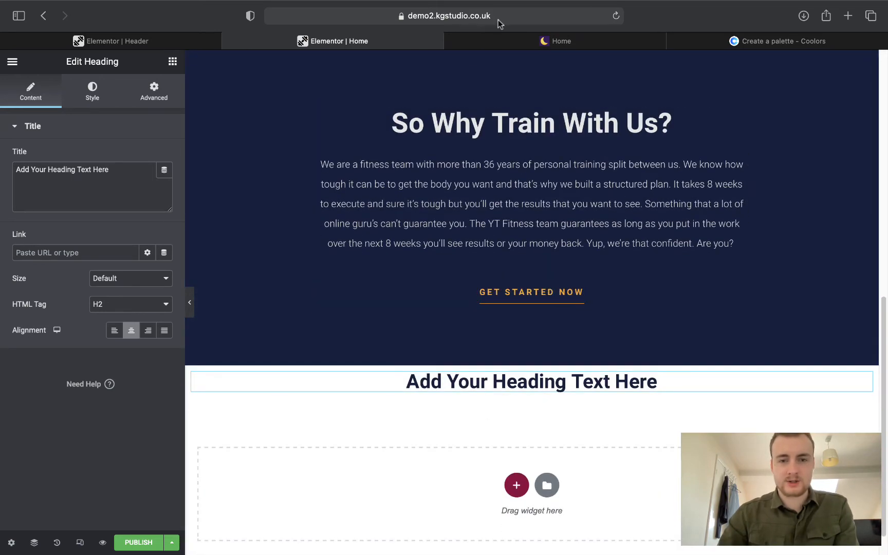
Replace the heading with 'Our 8 week personal training service includes:' copied from the live site.
click(527, 39)
scroll(480, 169, down, 3)
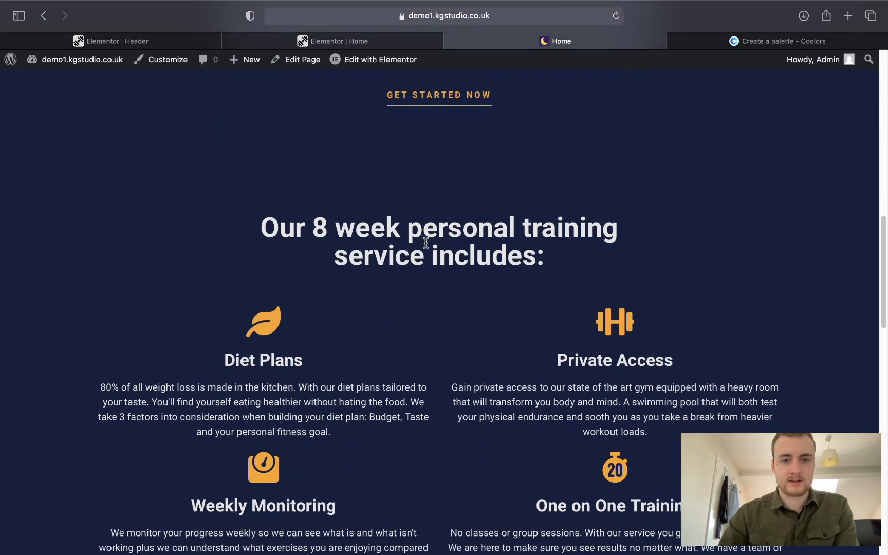
drag(263, 226, 553, 260)
key(super+c)
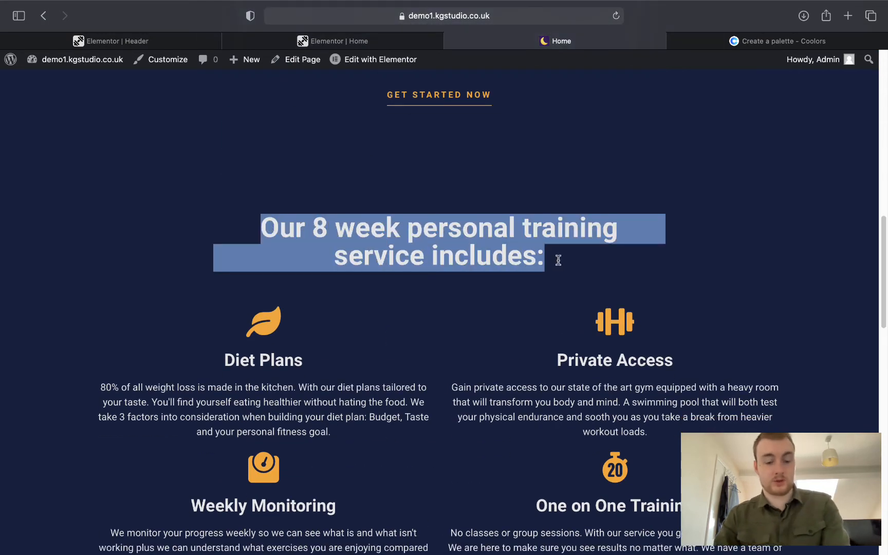
click(340, 40)
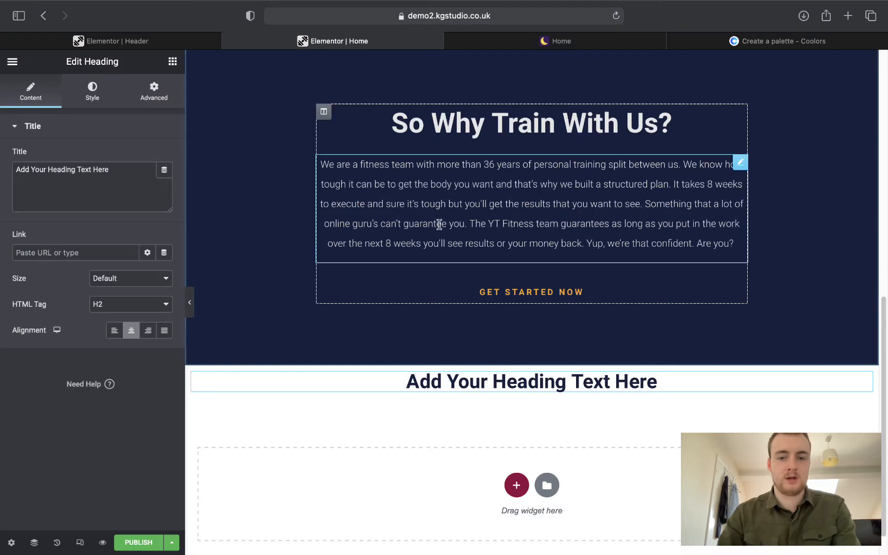
triple_click(118, 178)
key(super+v)
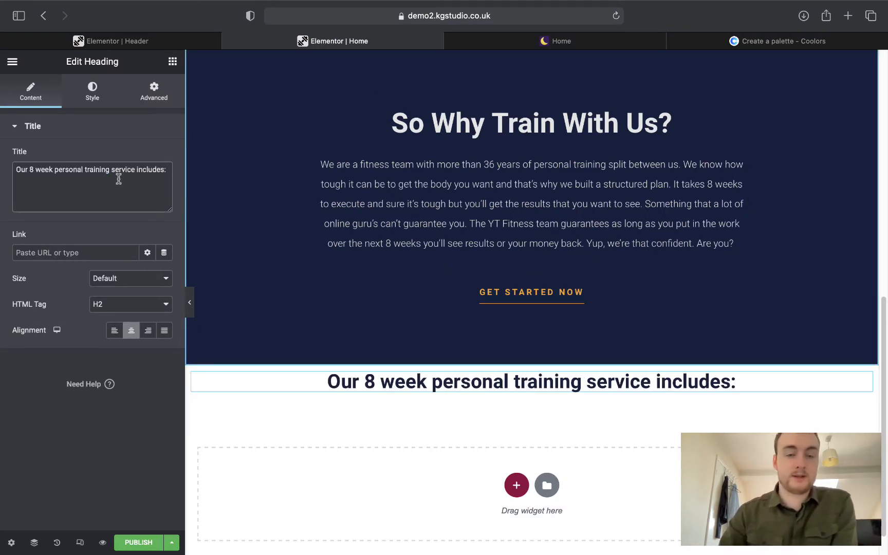
Set the heading typography to Poppins at 35 px.
click(92, 90)
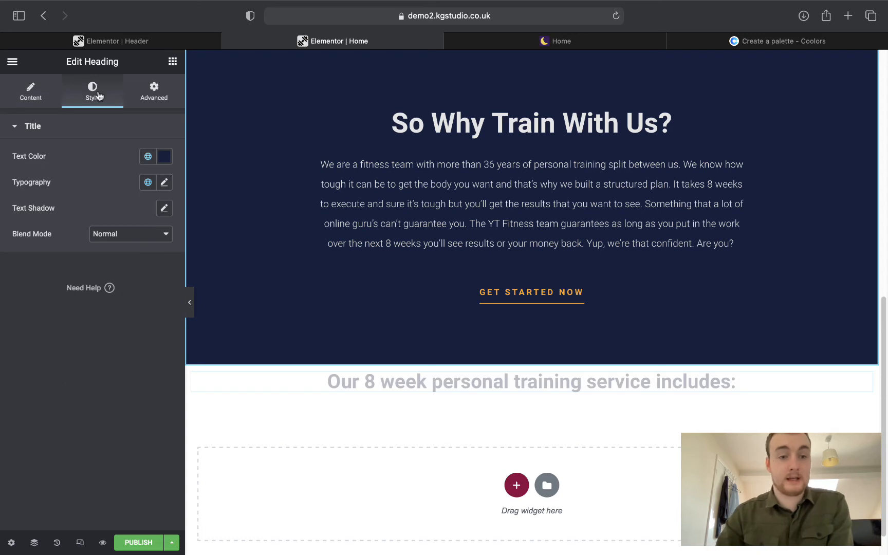
click(164, 183)
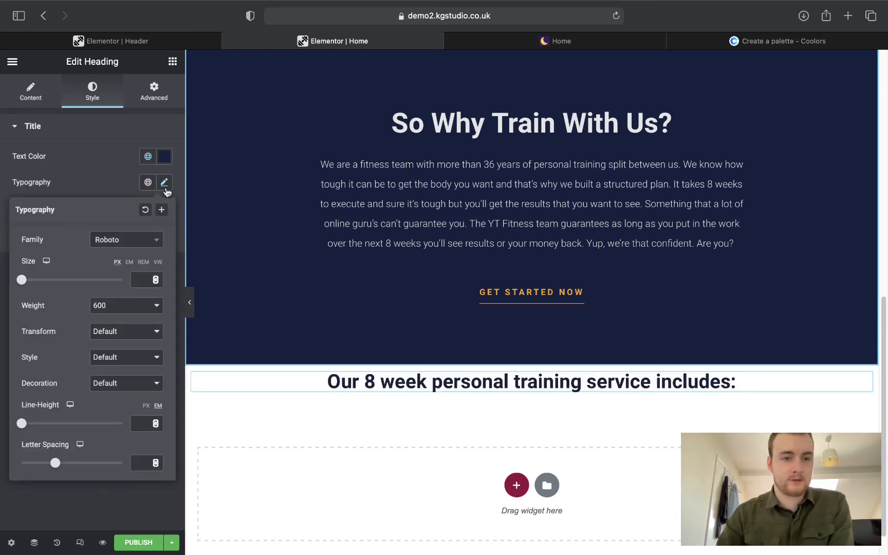
click(107, 242)
text(poppins)
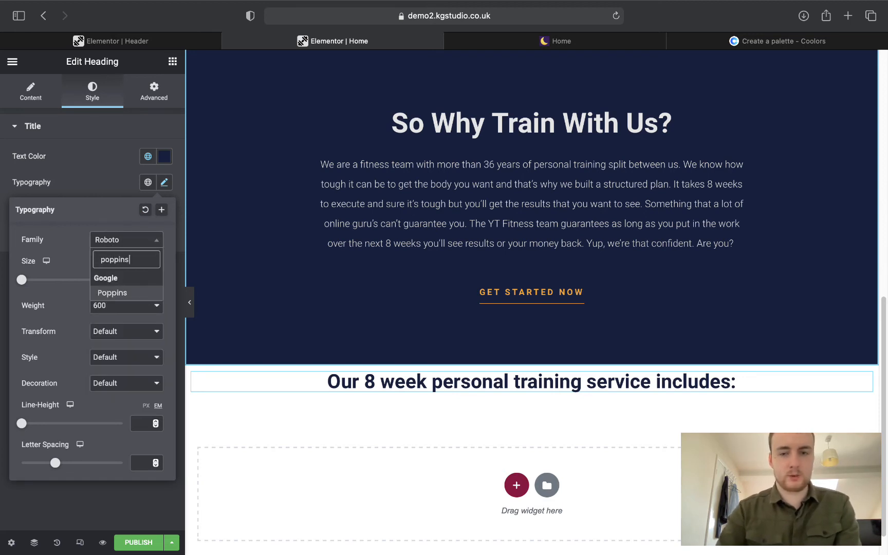
key(Return)
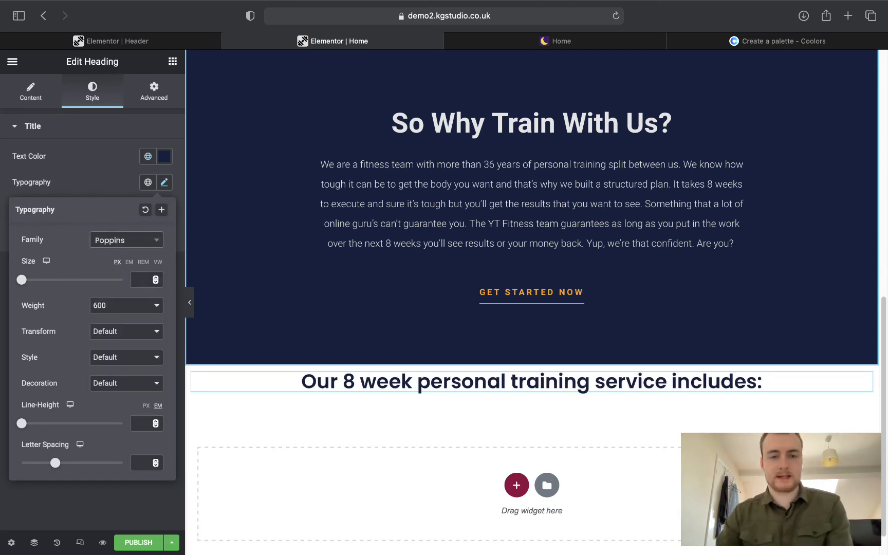
click(70, 167)
click(163, 183)
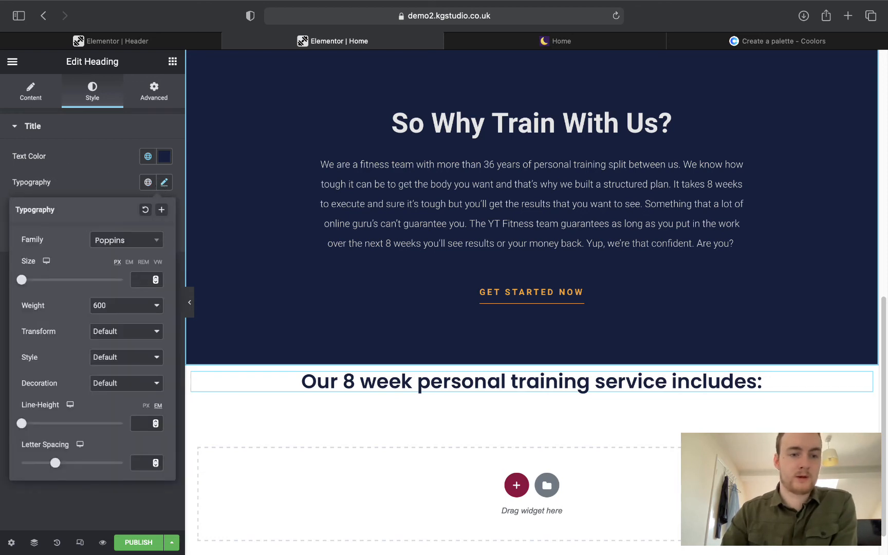
drag(23, 283, 41, 282)
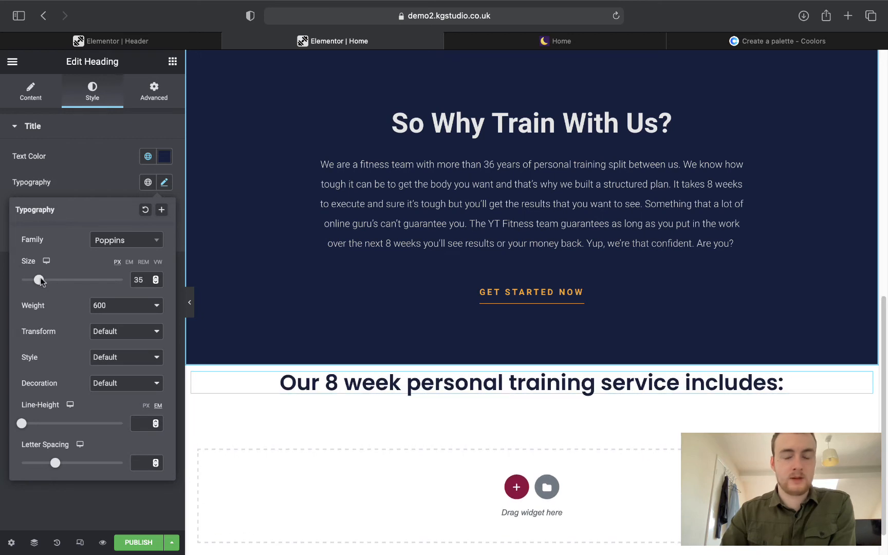
click(46, 163)
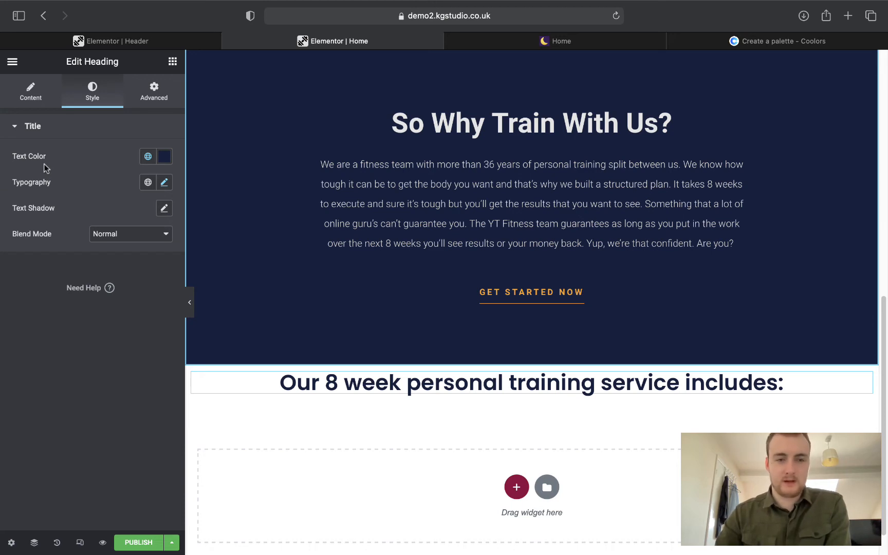
Give the 8 week section a classic Primary navy background.
scroll(426, 280, down, 1)
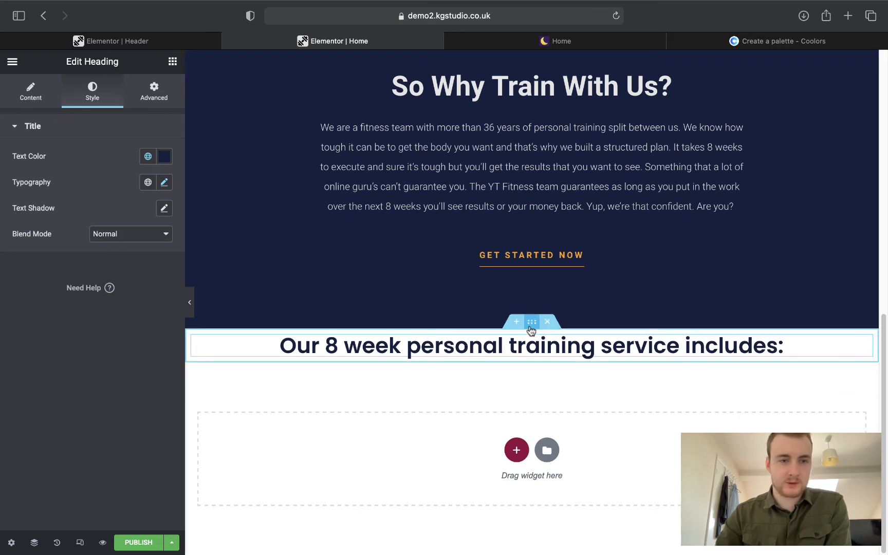
click(532, 321)
click(93, 103)
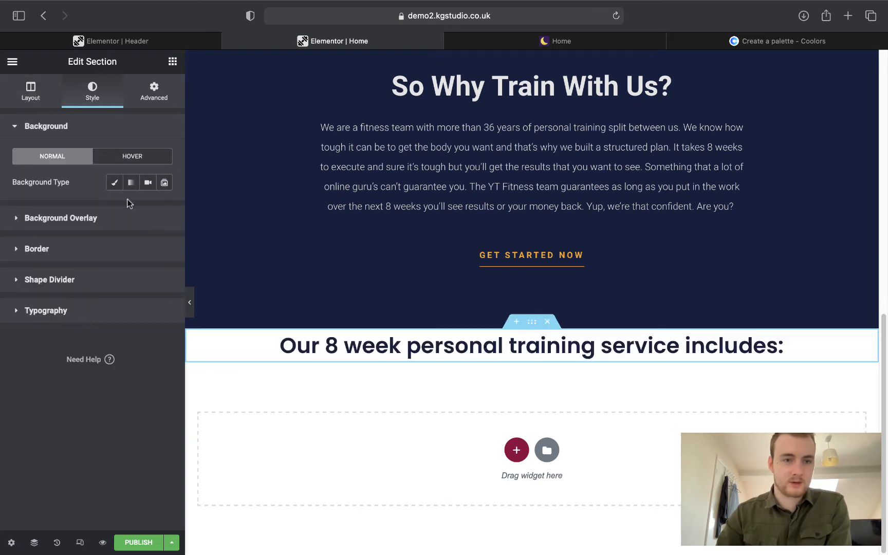
click(115, 183)
click(148, 209)
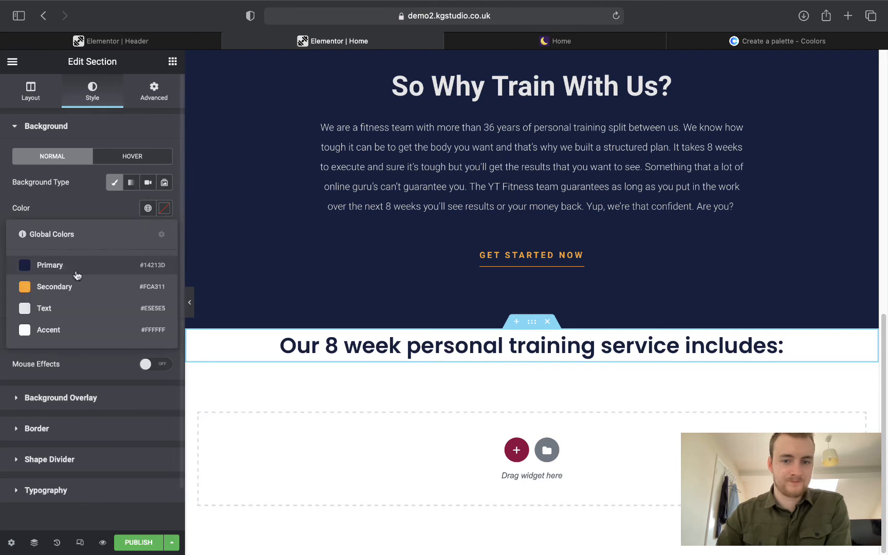
click(77, 275)
Make the 8 week heading use the Text global colour.
click(437, 339)
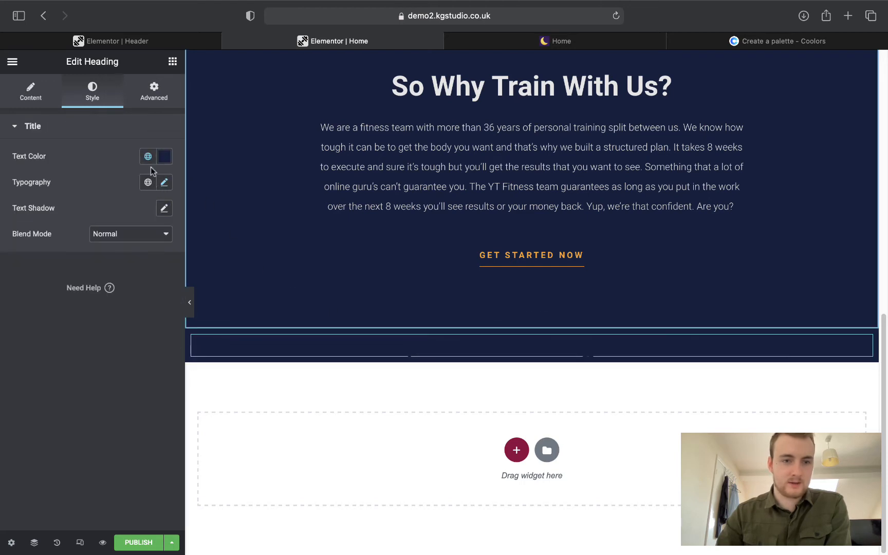
click(148, 157)
click(84, 253)
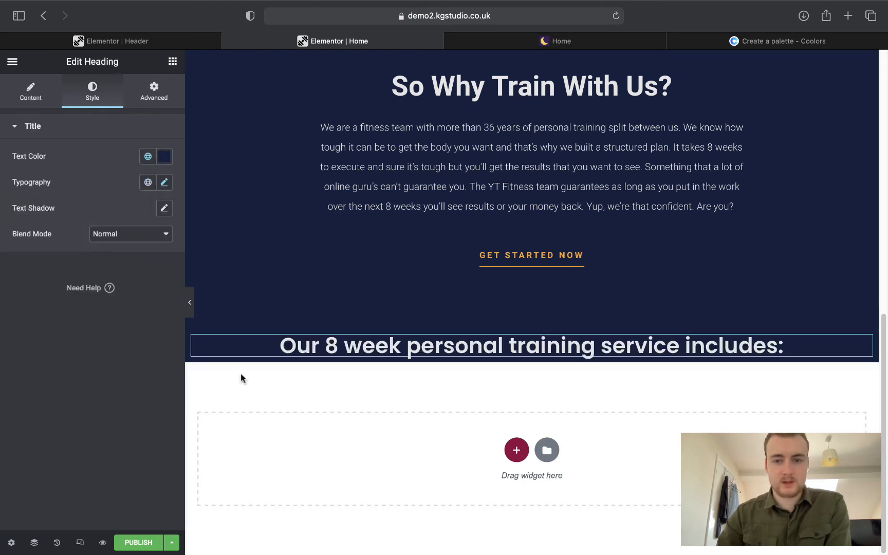
View the live Home page's four-item service section for reference.
click(547, 450)
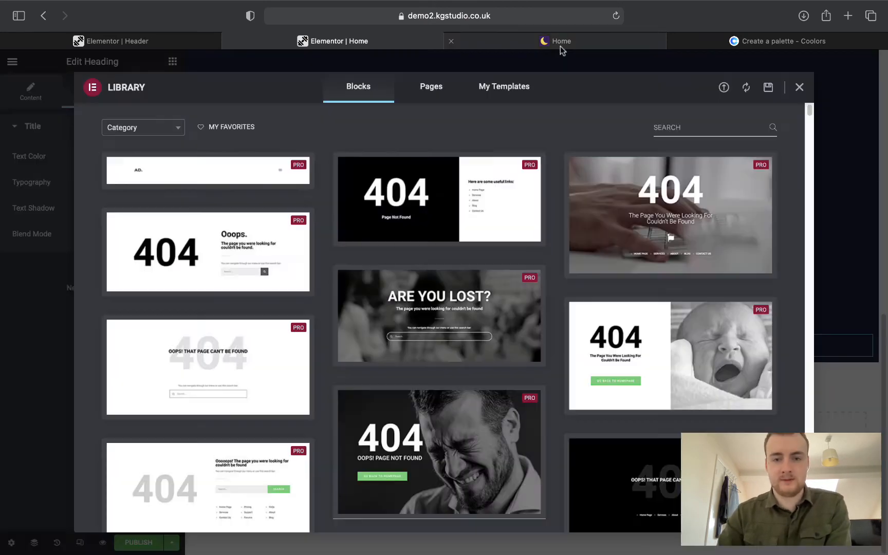
click(560, 41)
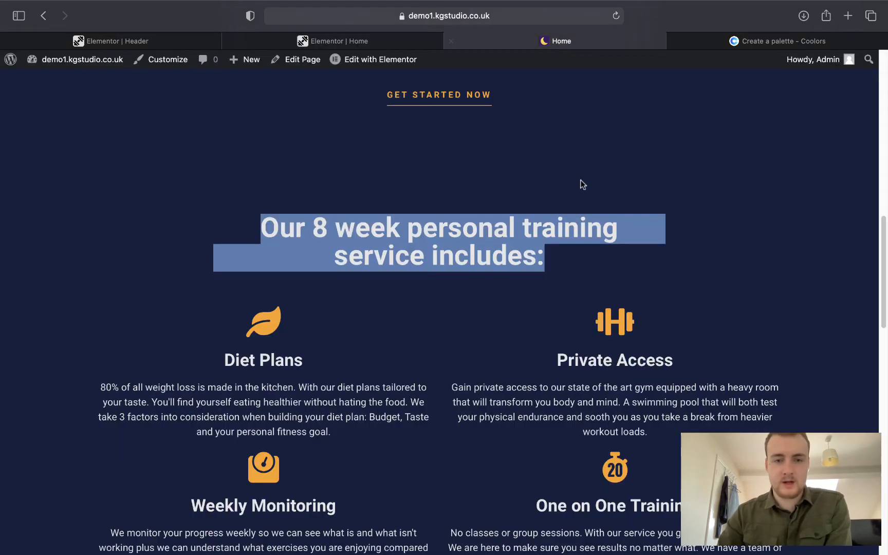
scroll(583, 394, down, 2)
click(444, 301)
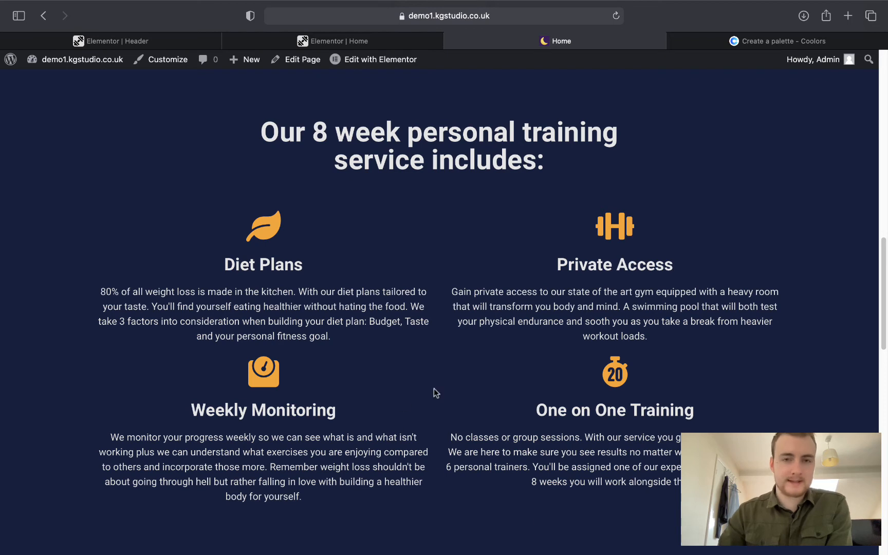
Filter the Elementor block library to Services and insert the Image Services block.
click(318, 42)
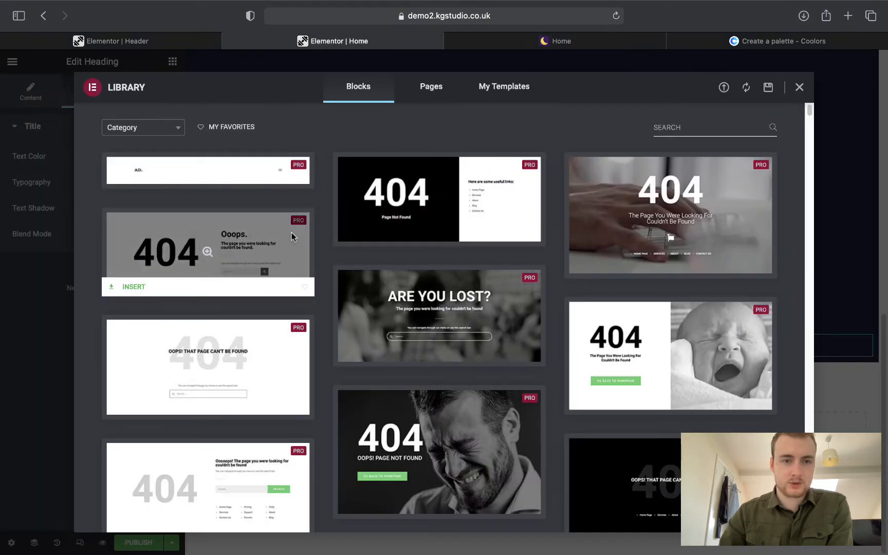
click(164, 132)
text(serv)
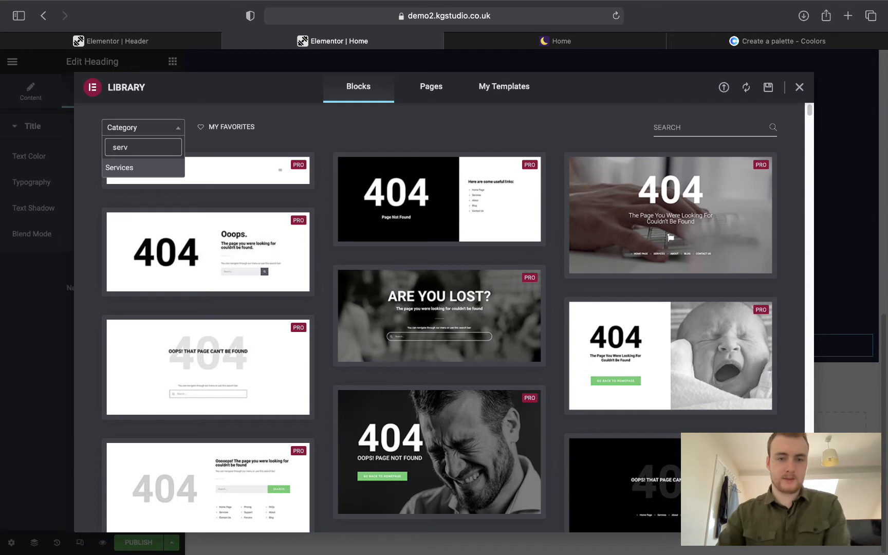
key(Return)
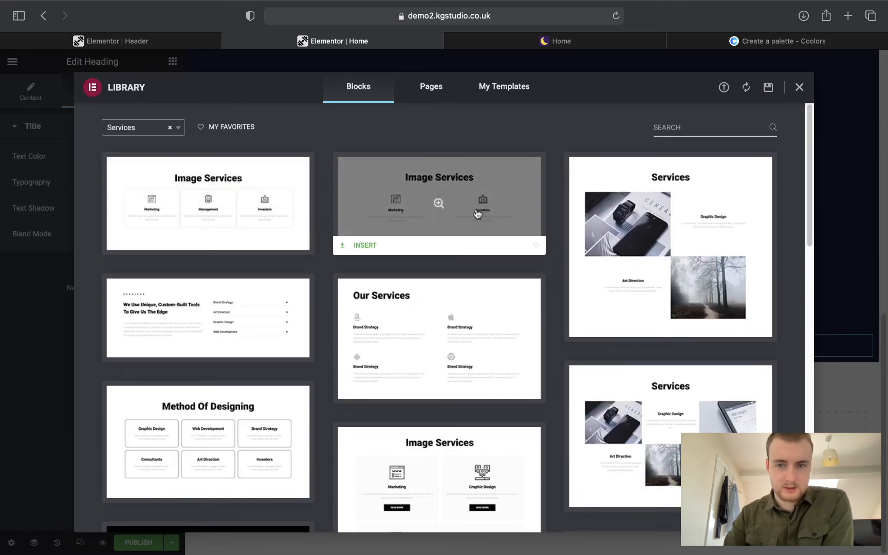
scroll(470, 240, down, 5)
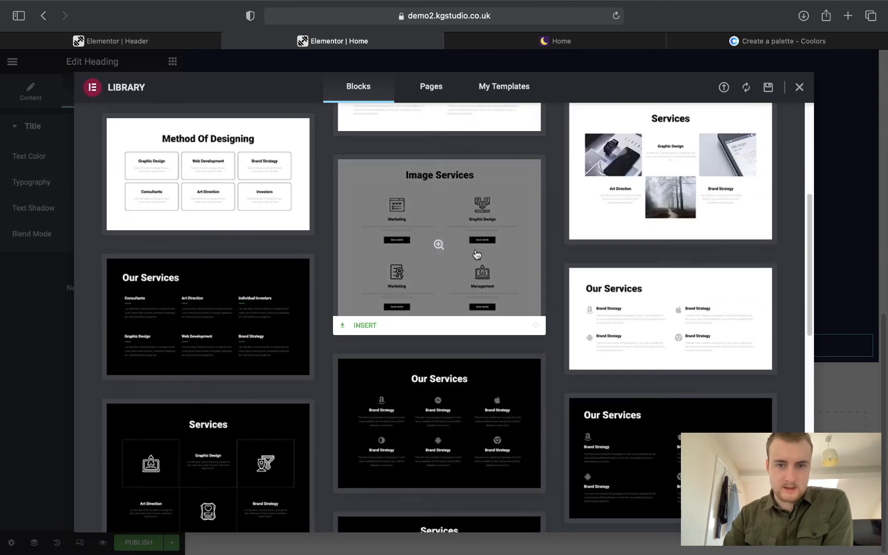
scroll(462, 252, up, 5)
click(350, 245)
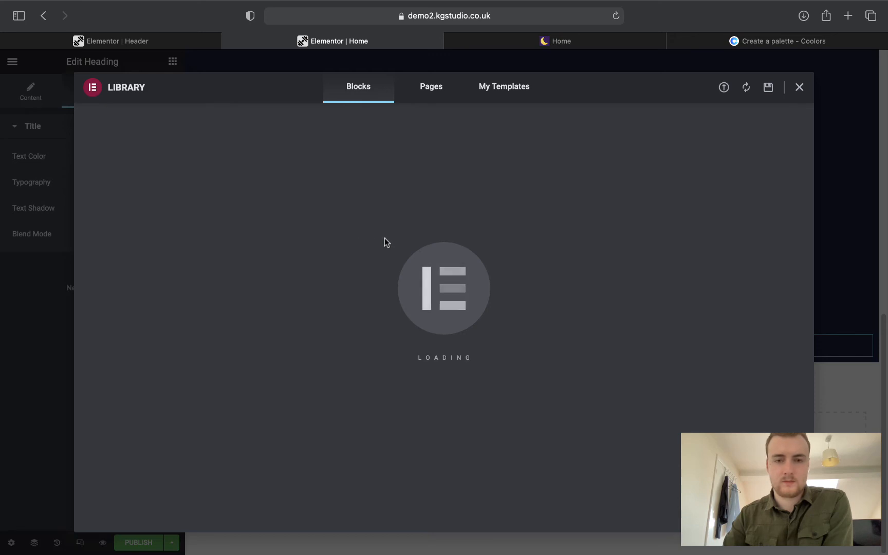
click(489, 40)
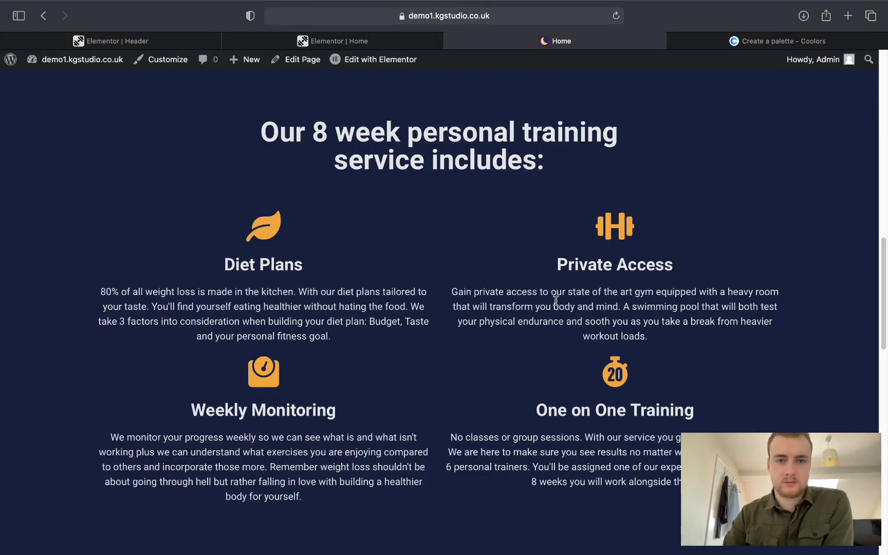
click(312, 40)
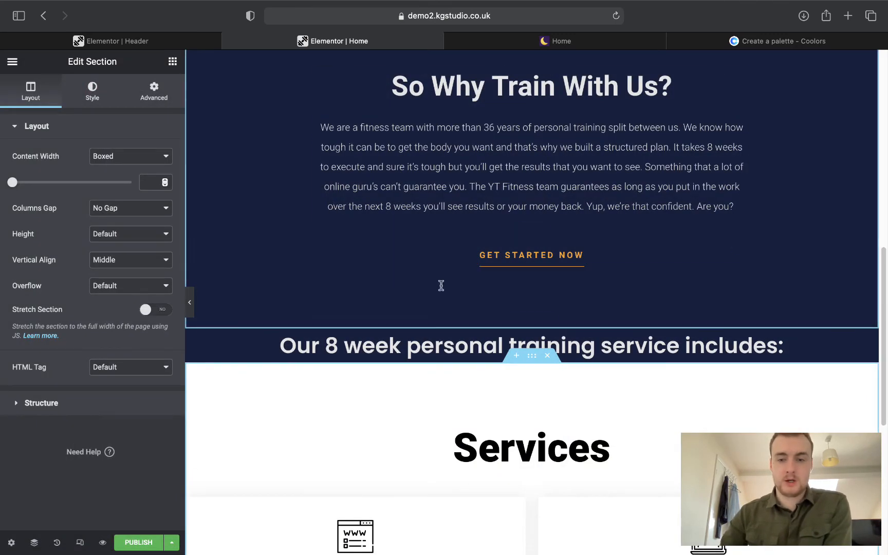
scroll(462, 314, down, 4)
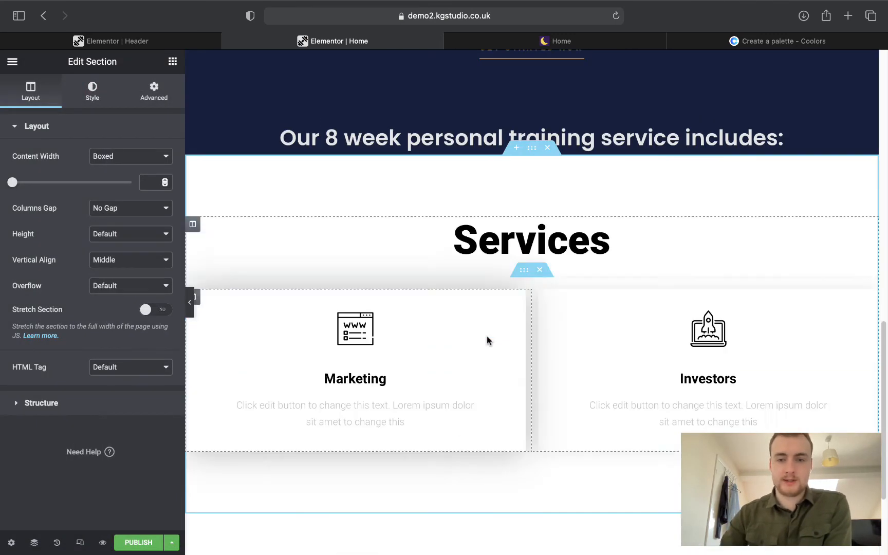
Delete the template's Services heading.
scroll(487, 340, down, 1)
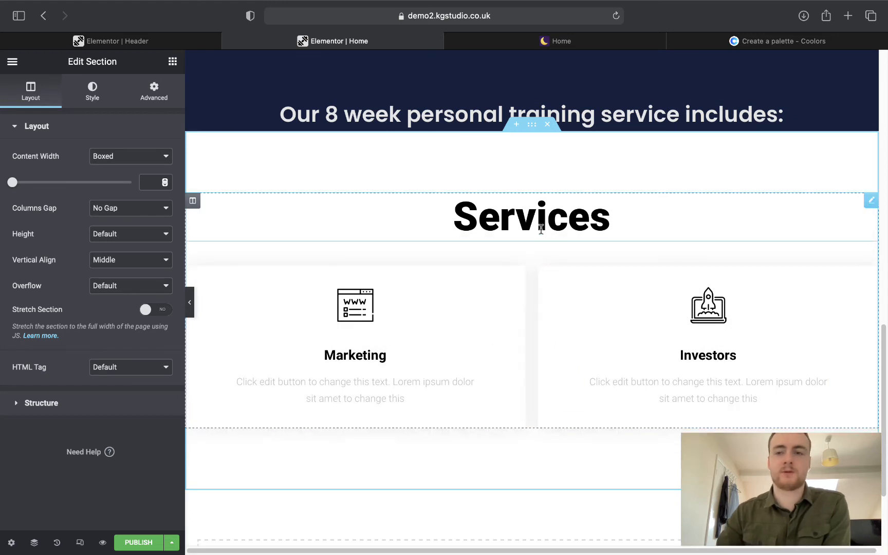
right_click(871, 201)
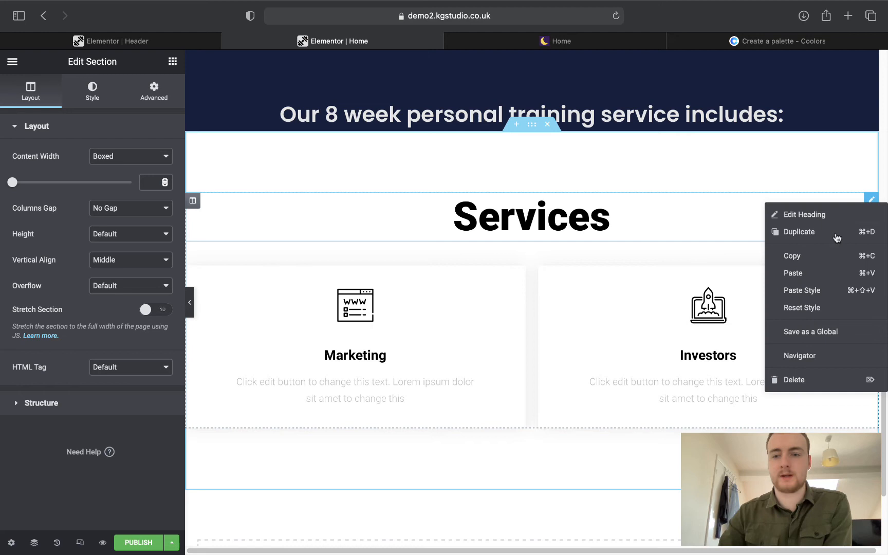
click(800, 377)
Set the section background to the classic global Primary navy colour.
scroll(617, 273, up, 5)
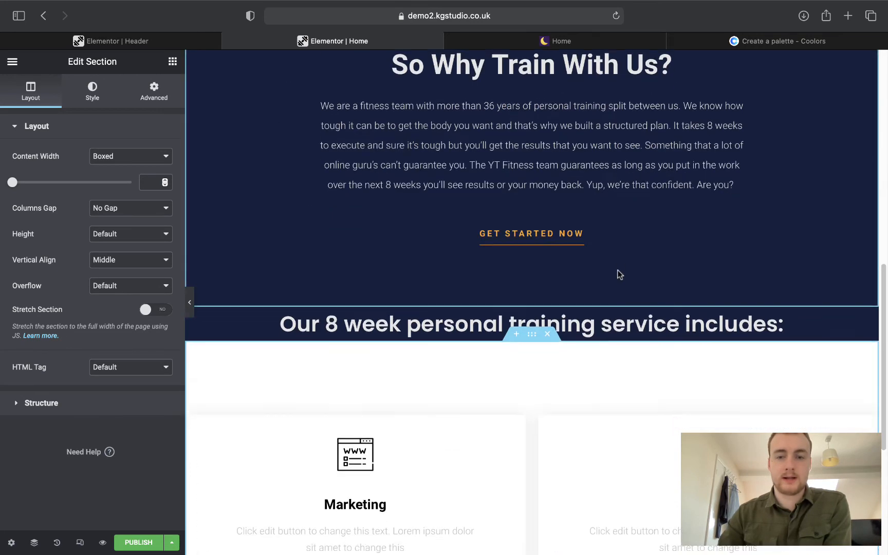
click(81, 106)
click(114, 182)
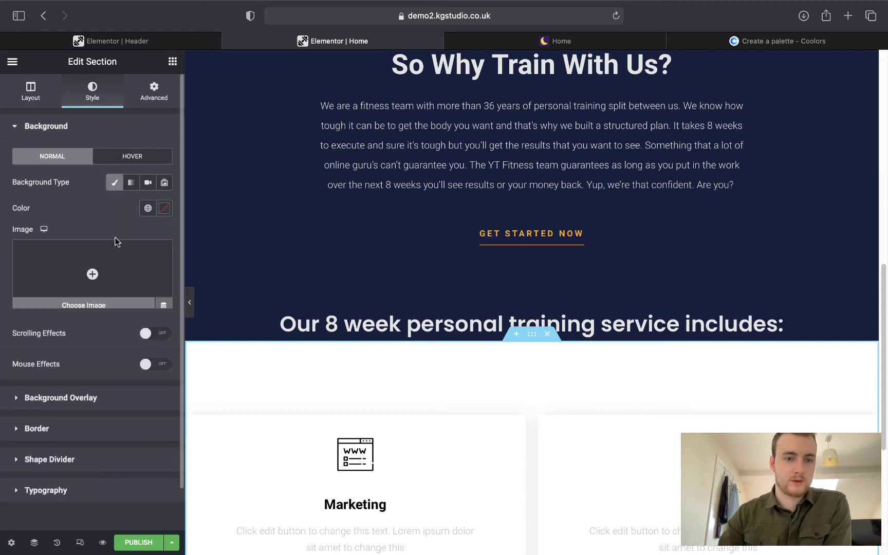
click(149, 208)
click(84, 262)
Delete the inner section holding the Marketing and Investors image boxes.
scroll(487, 346, down, 3)
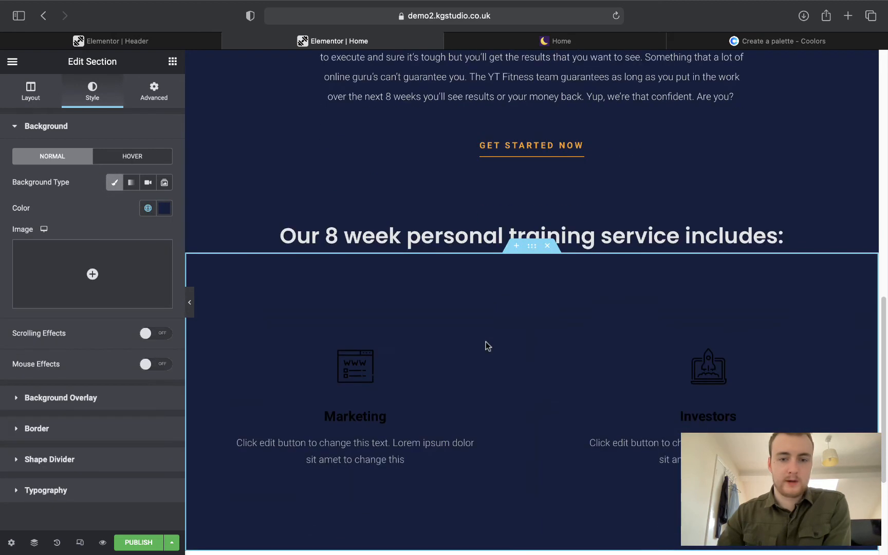
click(369, 361)
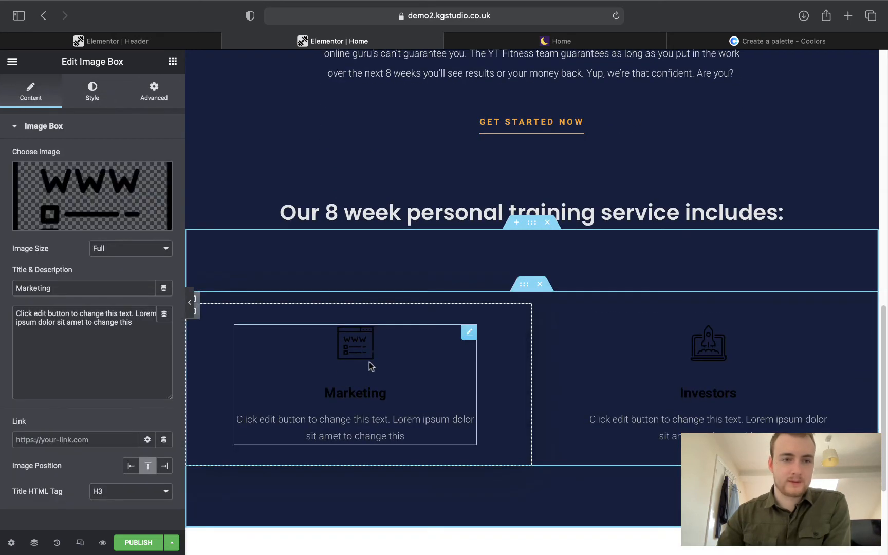
scroll(369, 361, down, 1)
mouse_move(113, 213)
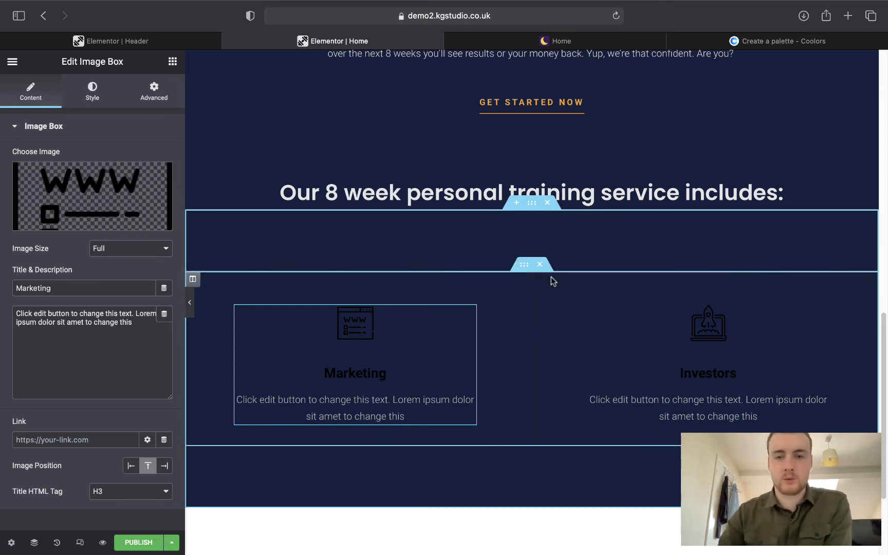
click(547, 202)
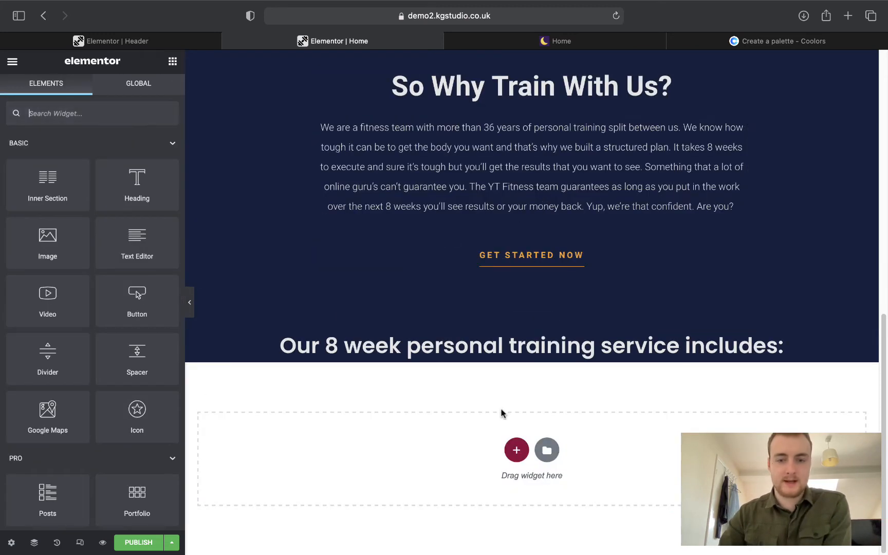
Add a two-column section below the heading with an Icon Box widget in each column.
click(515, 451)
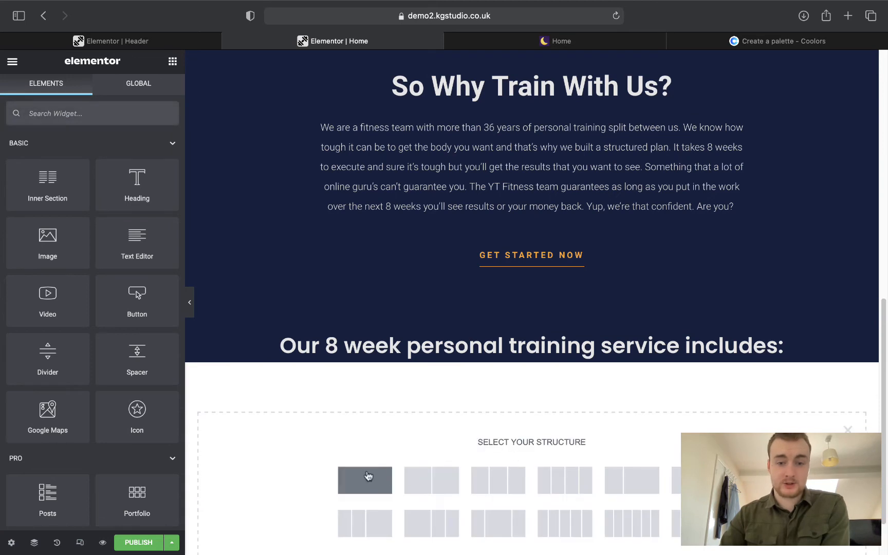
click(427, 480)
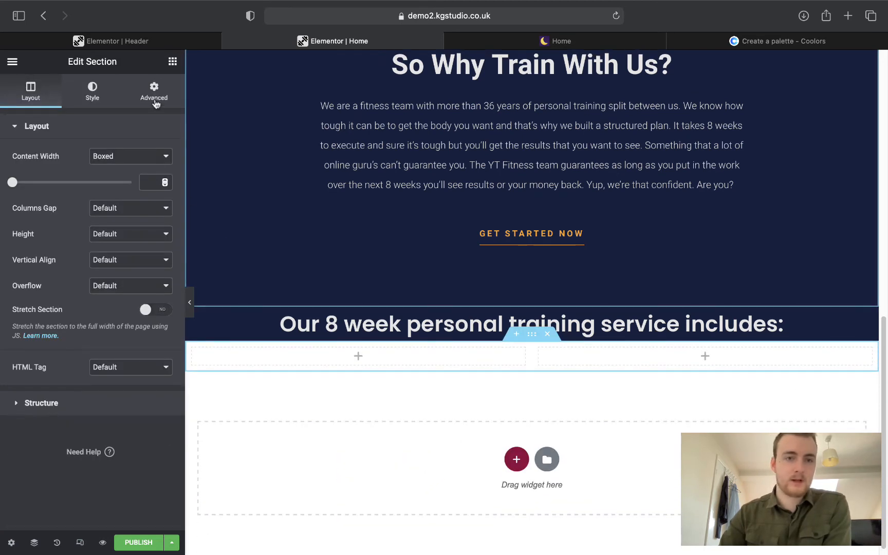
click(173, 62)
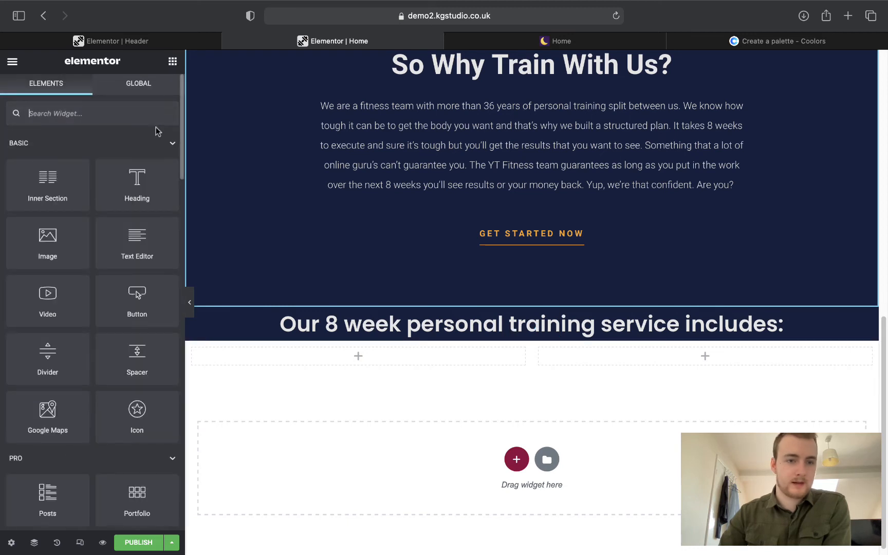
scroll(112, 244, down, 1)
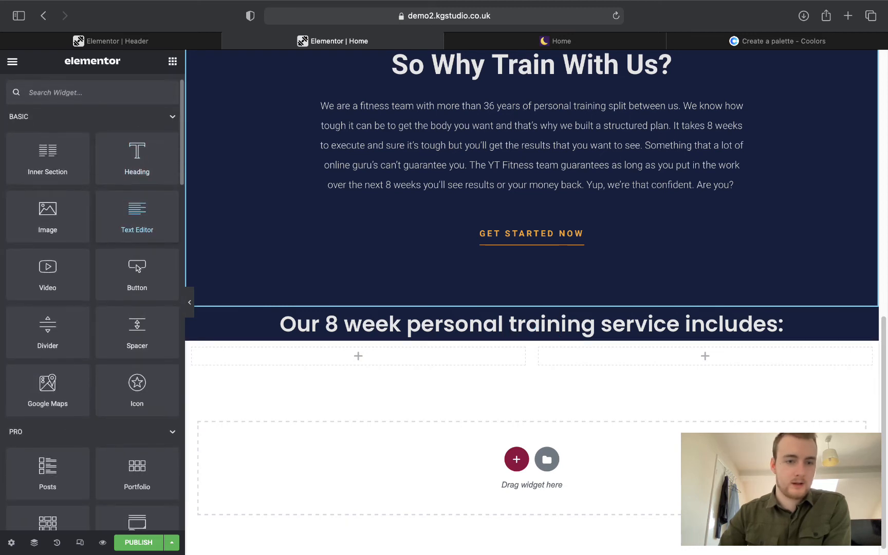
text(icon)
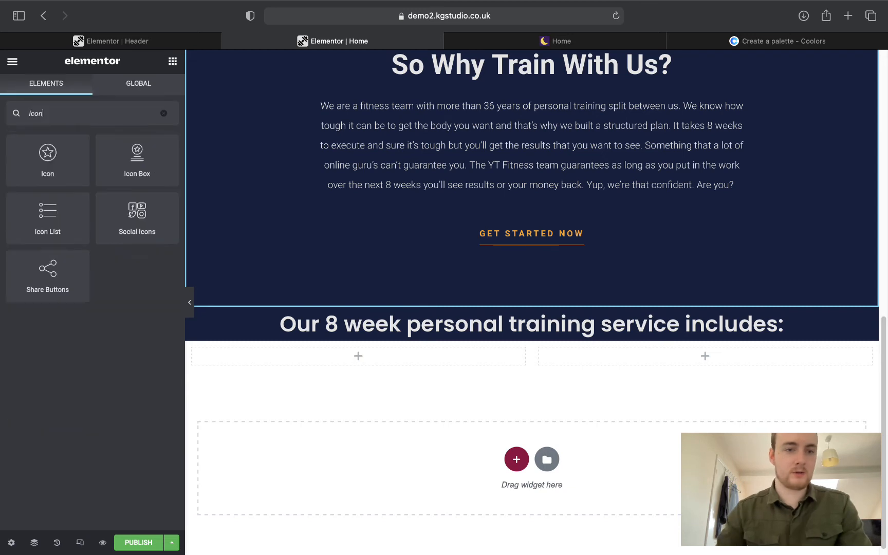
drag(127, 166, 351, 359)
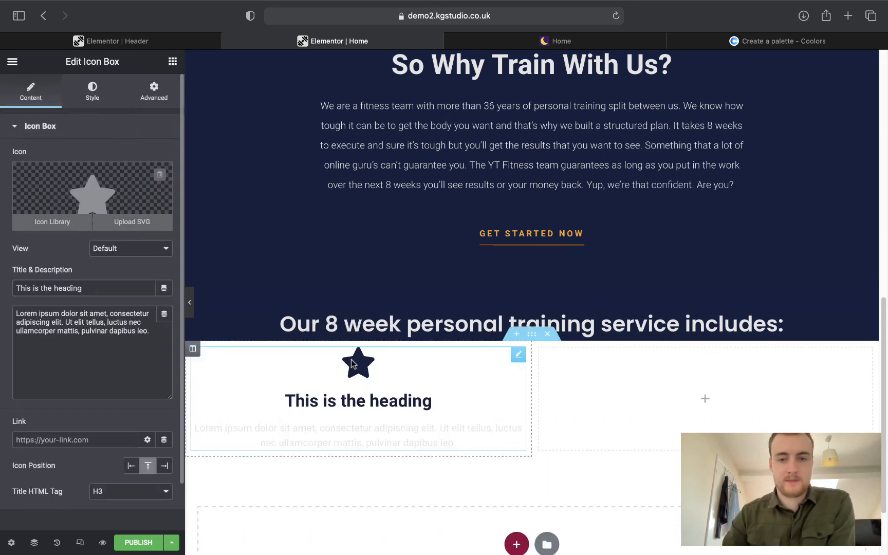
right_click(511, 374)
click(549, 417)
right_click(642, 401)
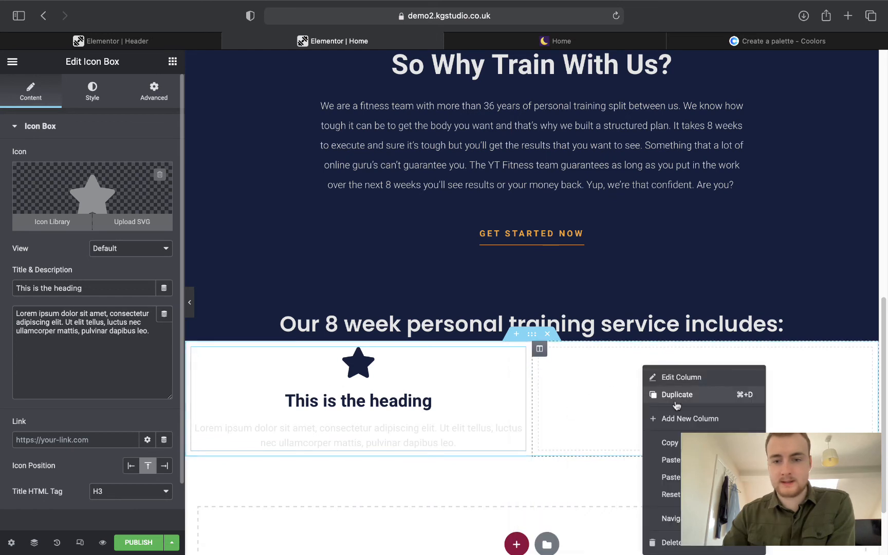
click(668, 461)
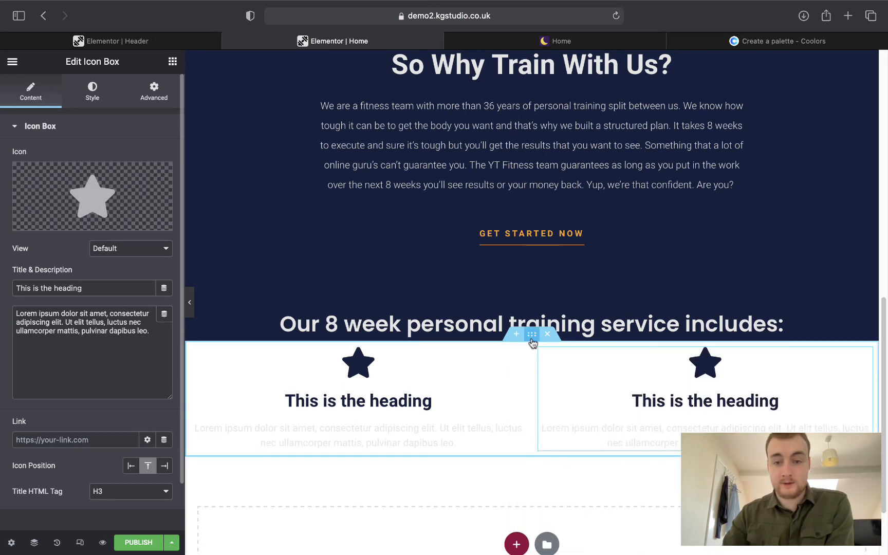
Duplicate the icon-box row and view the live reference Home page.
right_click(531, 341)
click(544, 365)
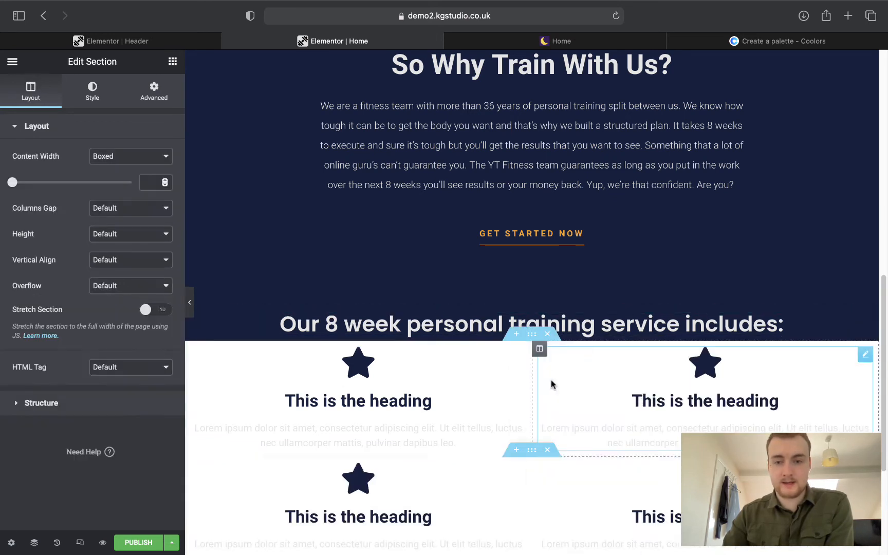
scroll(576, 419, down, 2)
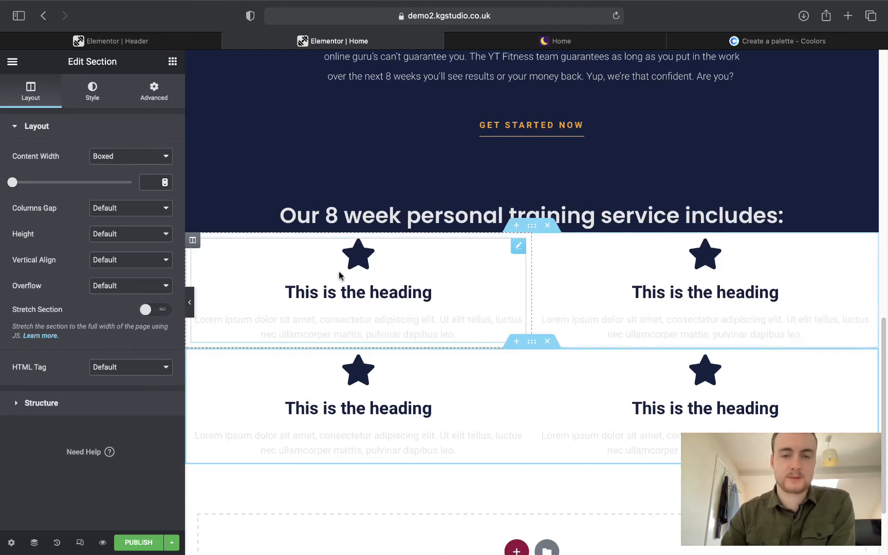
click(530, 41)
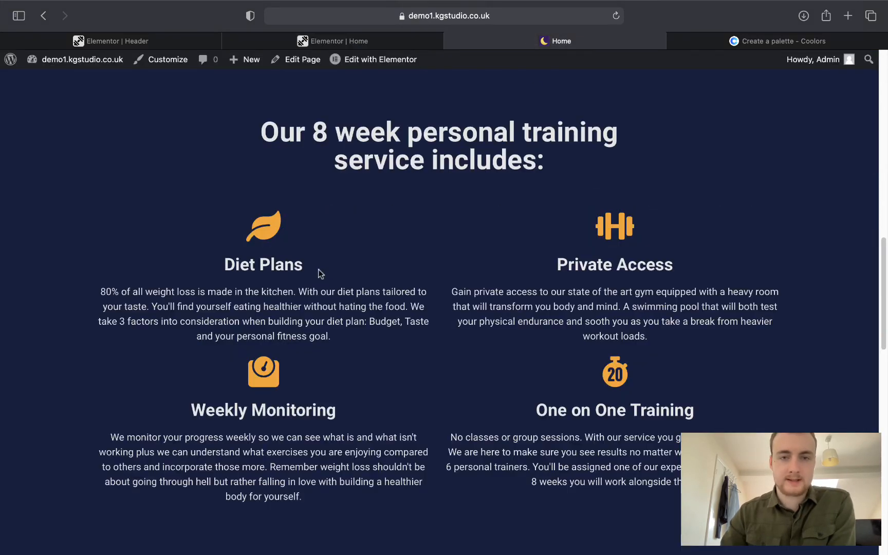
Replace the first icon box's star with the Leaf icon from the Icon Library.
click(291, 40)
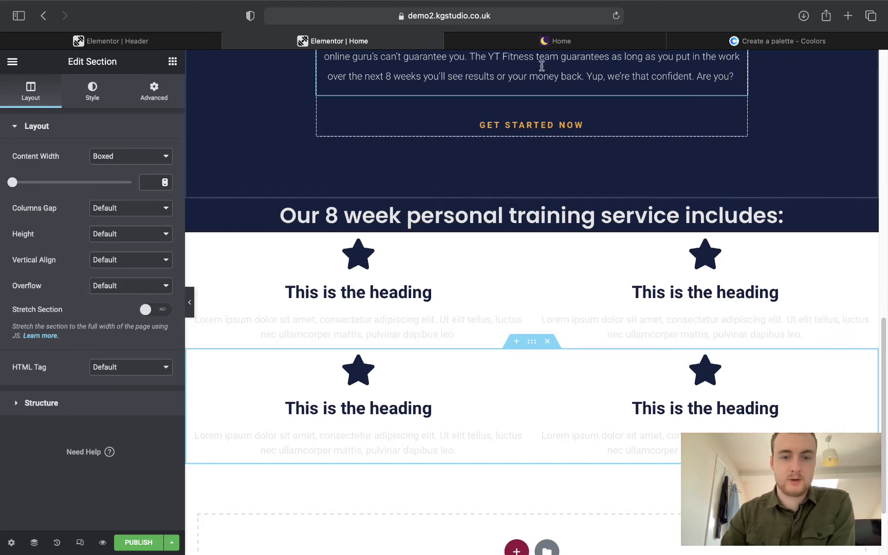
click(379, 284)
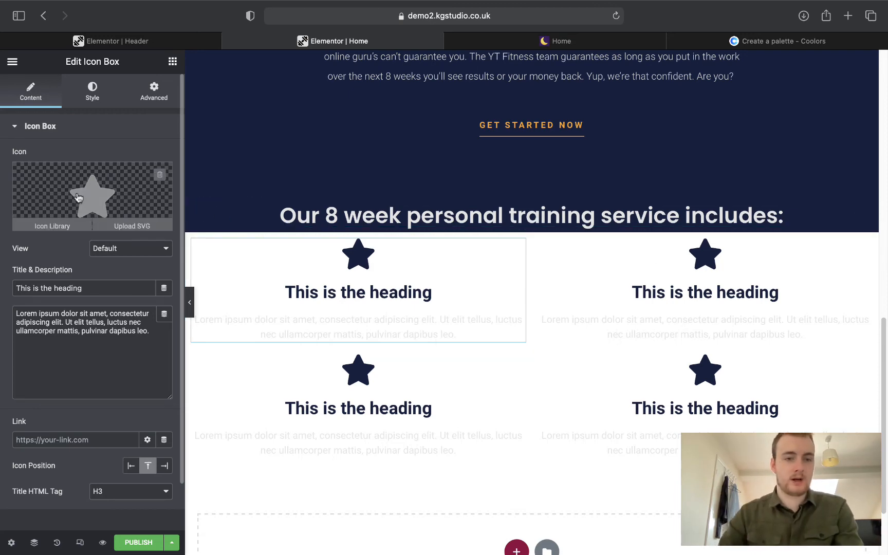
click(49, 222)
click(340, 119)
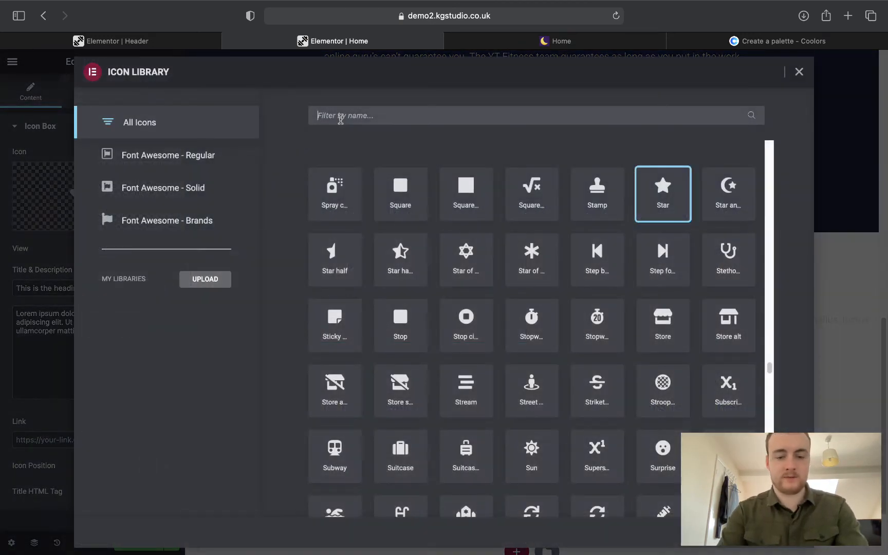
text(leaf)
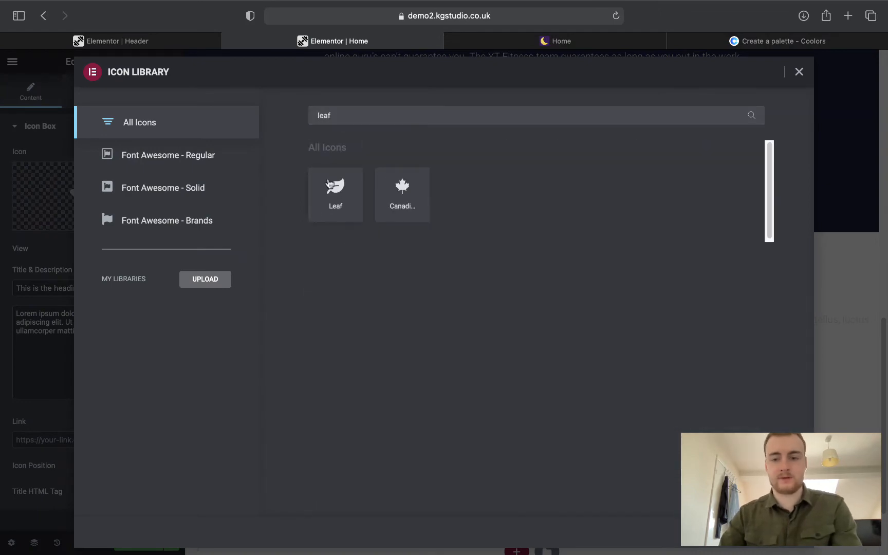
click(329, 184)
click(813, 546)
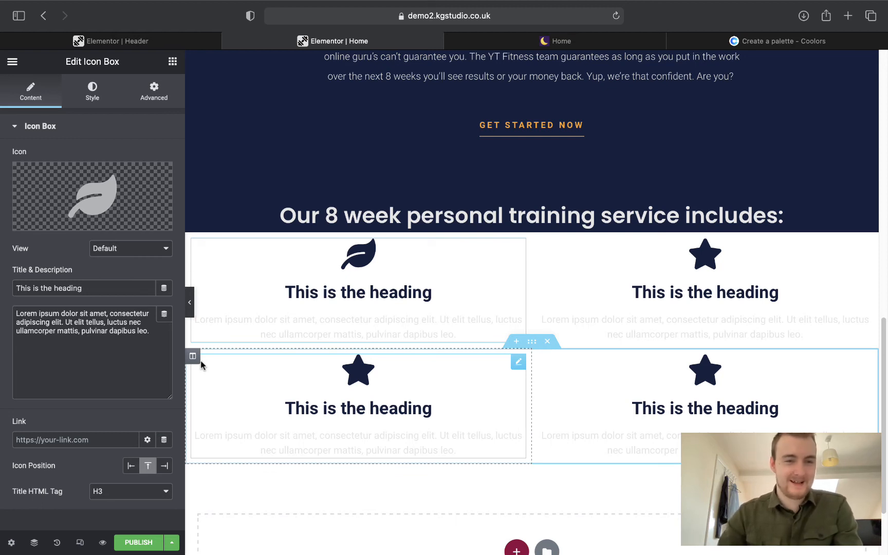
Review the leaf icon's global colour options, then select the top row's style settings.
click(92, 91)
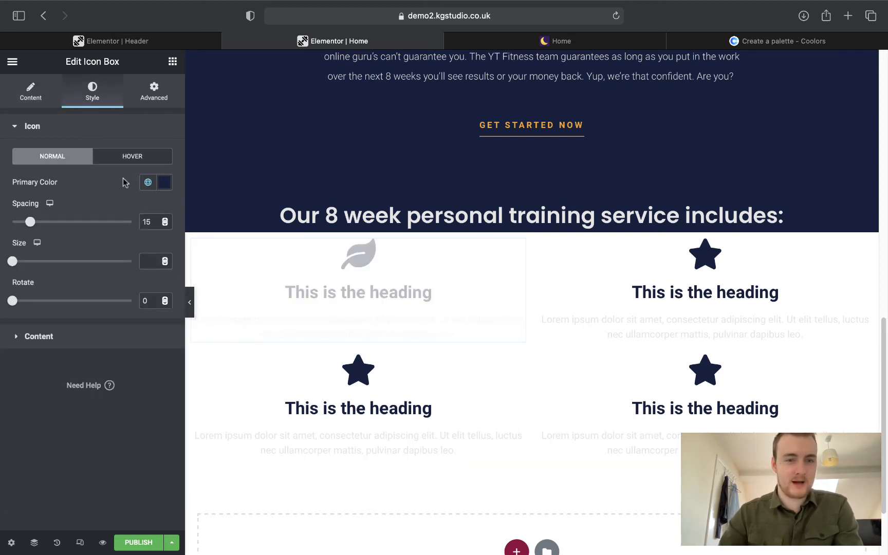
click(147, 182)
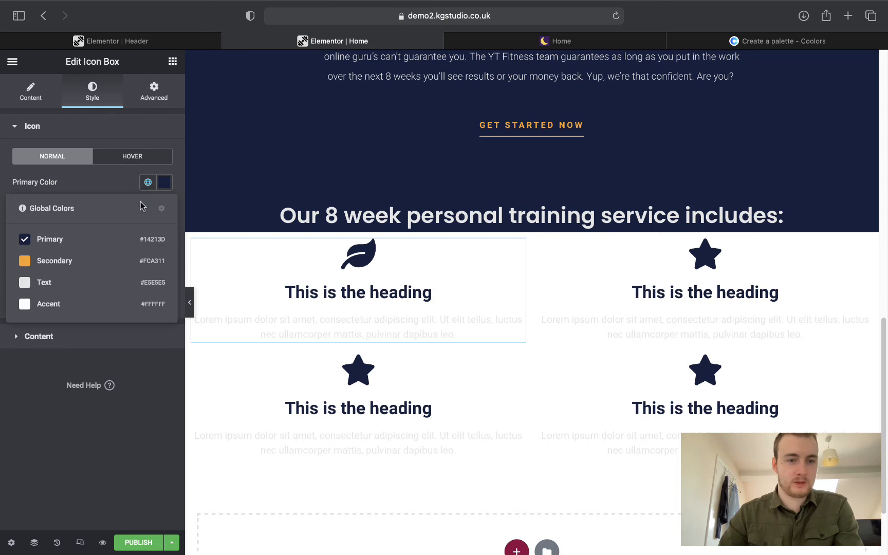
click(93, 189)
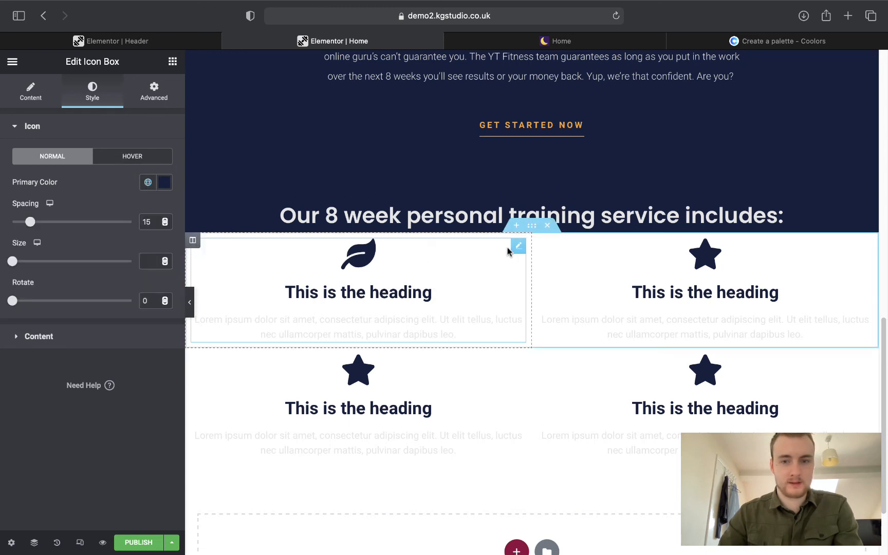
click(531, 229)
click(100, 101)
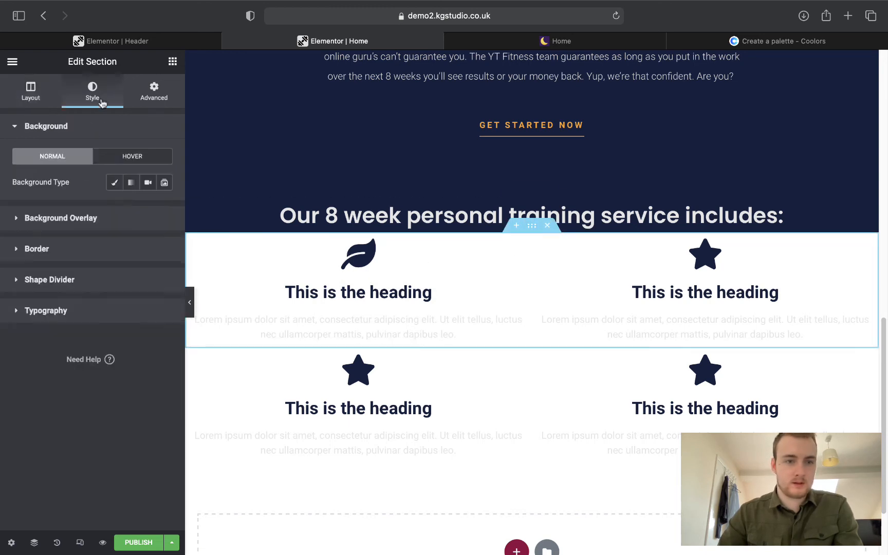
Give the top row a Primary navy background and paste that style onto the second row.
click(114, 182)
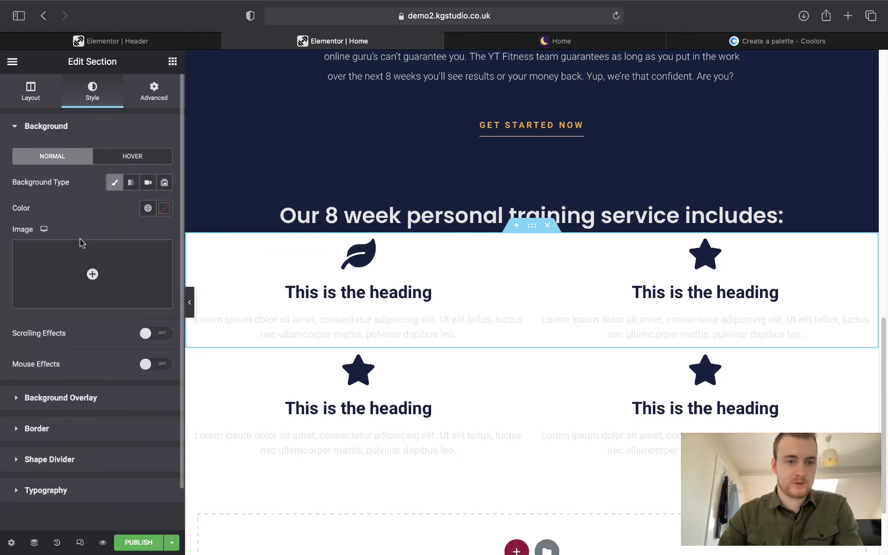
click(147, 208)
click(57, 274)
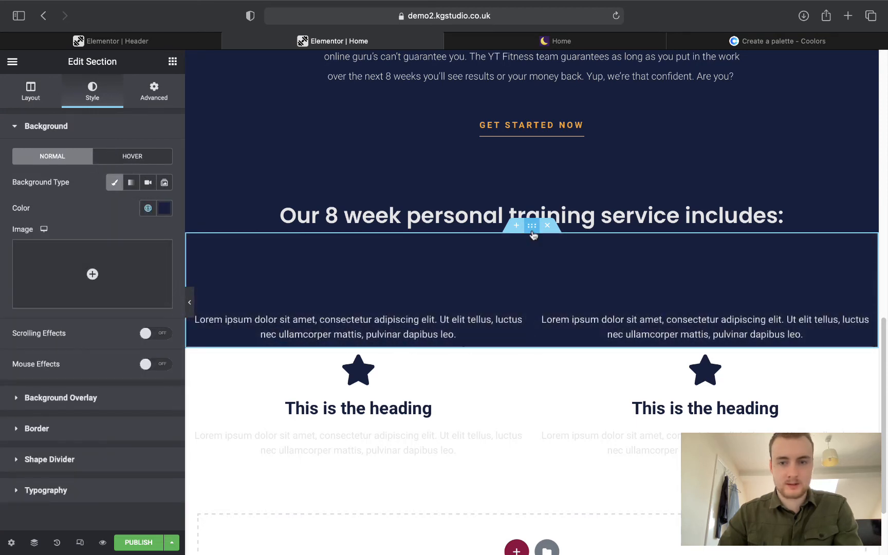
right_click(533, 234)
click(540, 284)
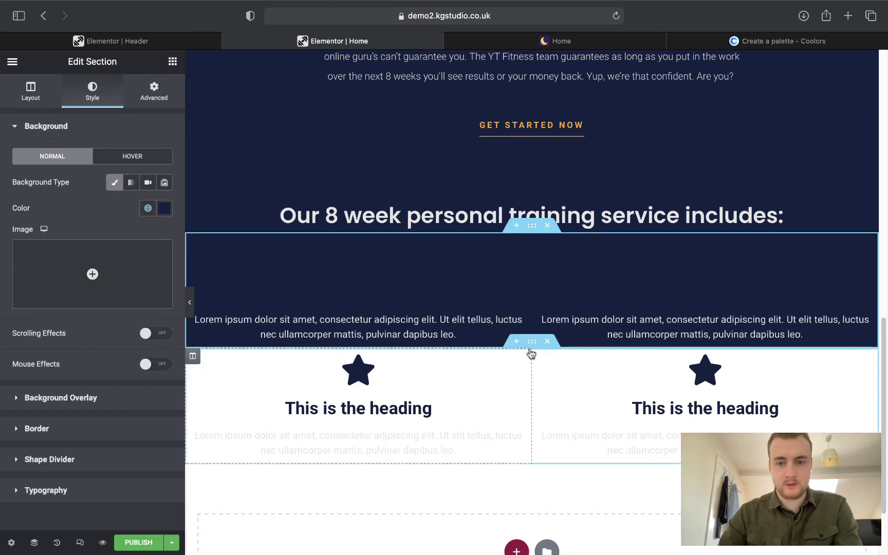
right_click(533, 352)
click(562, 427)
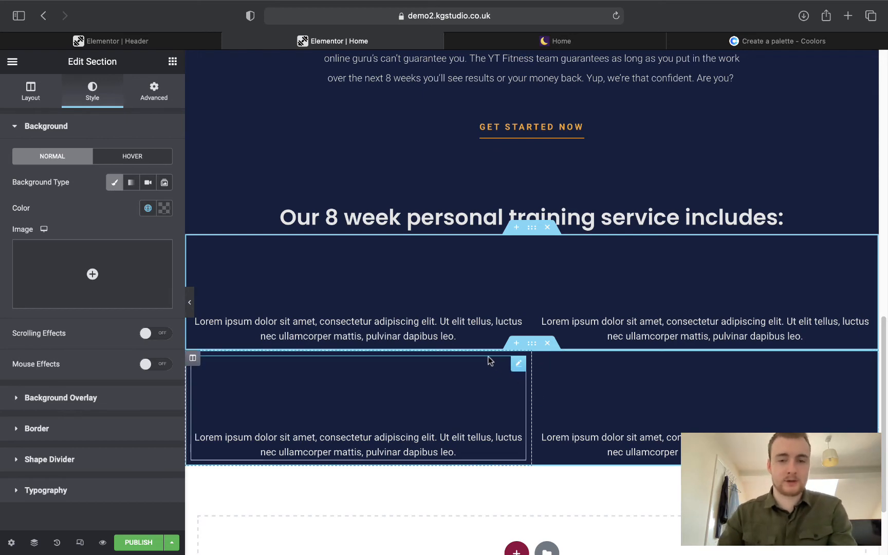
Set the leaf icon's primary colour to the global Secondary orange.
click(388, 297)
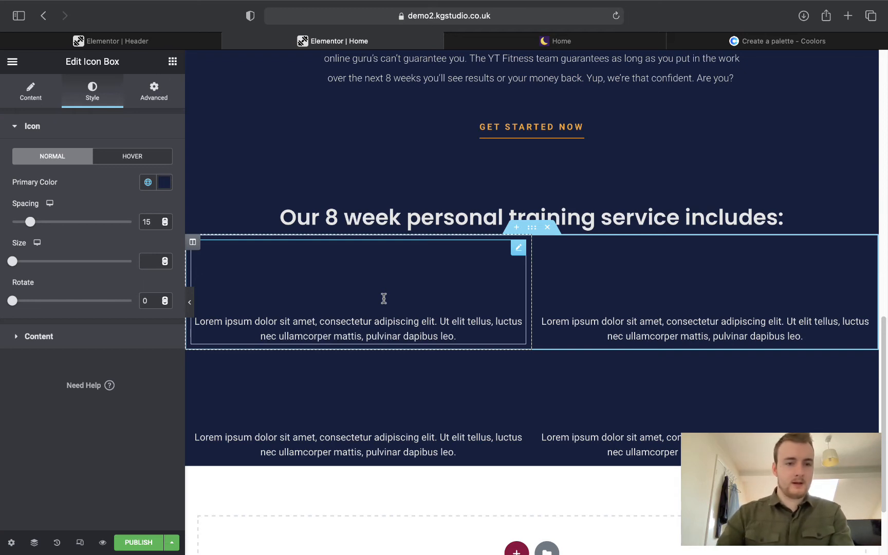
click(44, 102)
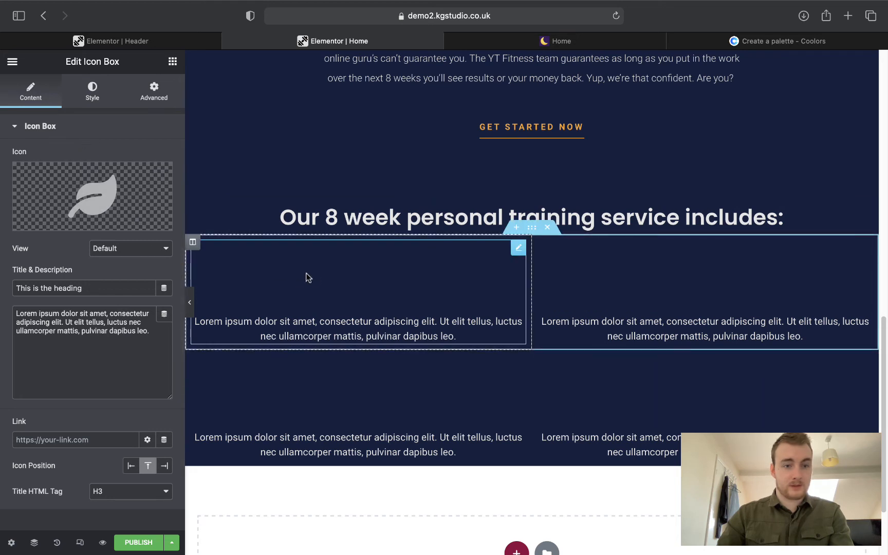
click(96, 100)
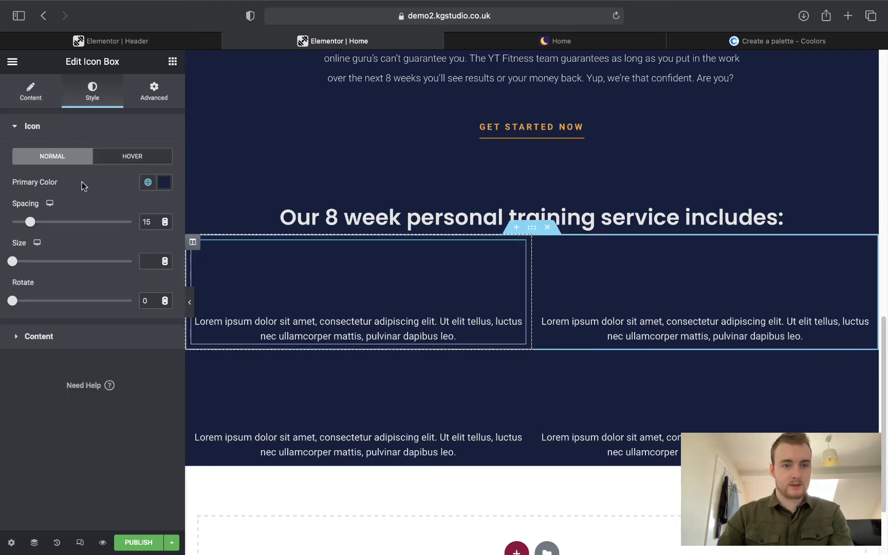
click(149, 188)
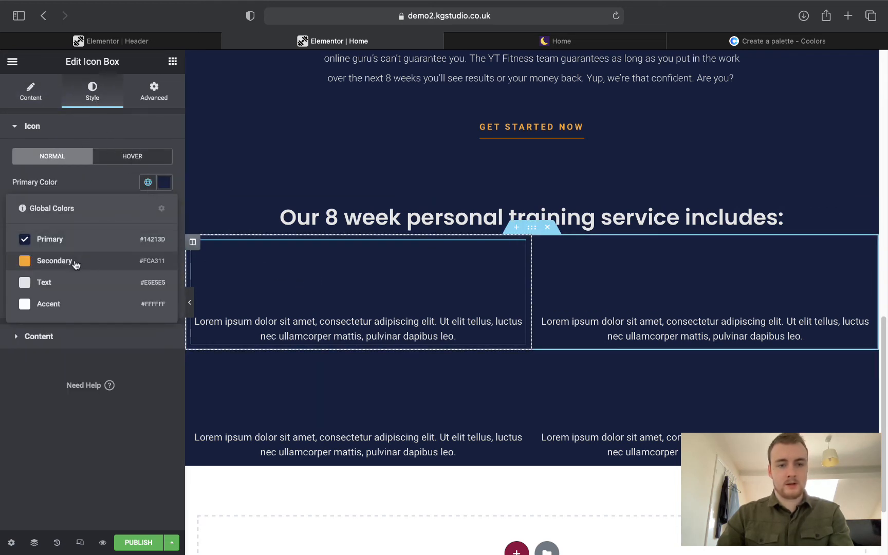
click(55, 260)
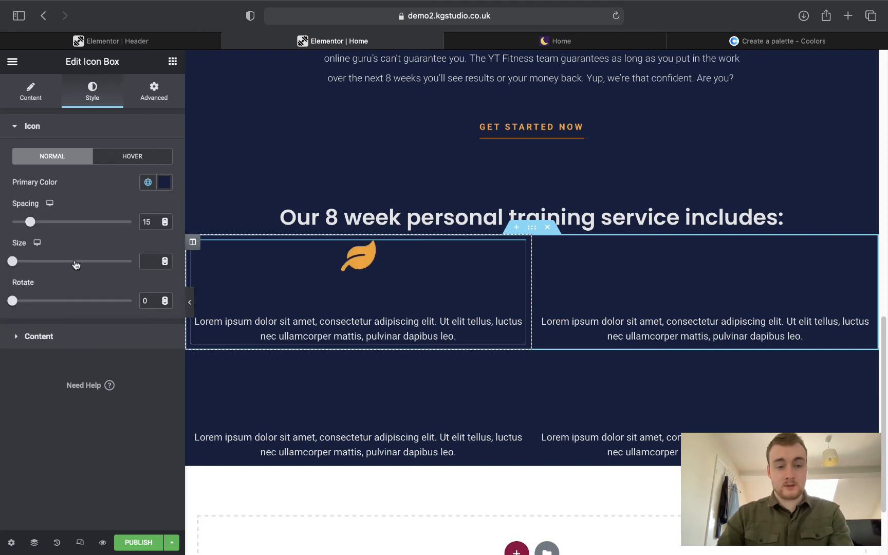
click(73, 386)
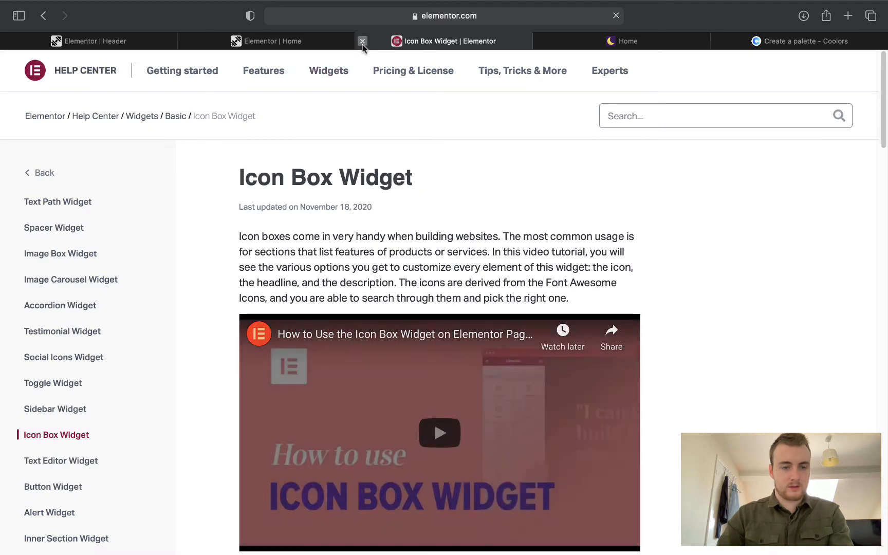
click(362, 41)
Set the first box's title and description colours to the light global Text colour.
click(34, 338)
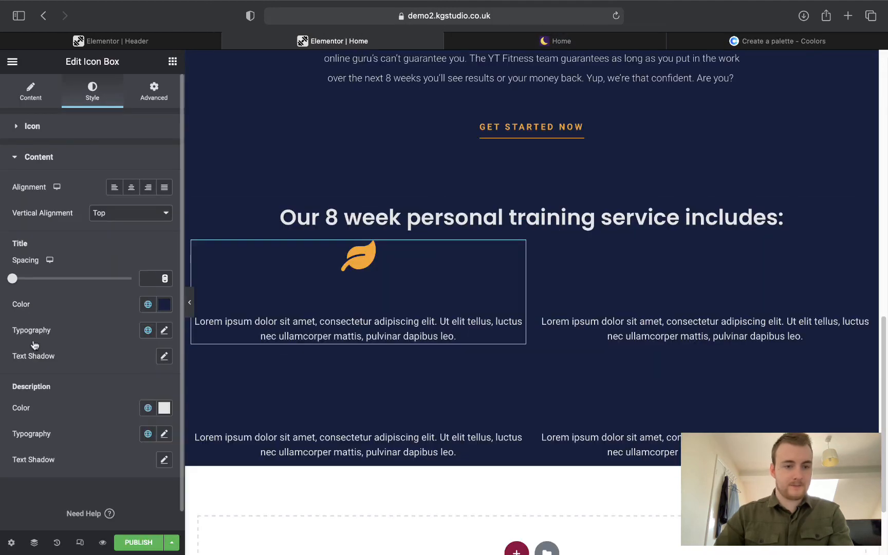
click(150, 307)
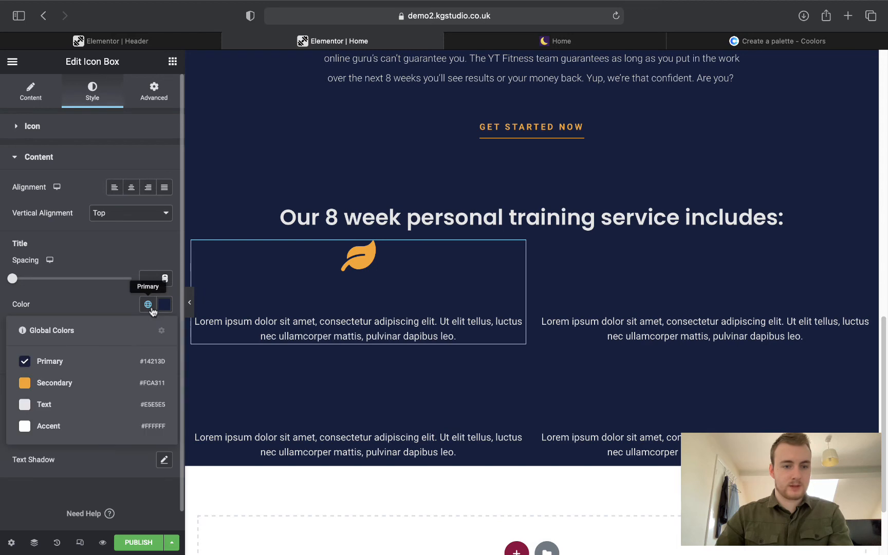
click(51, 405)
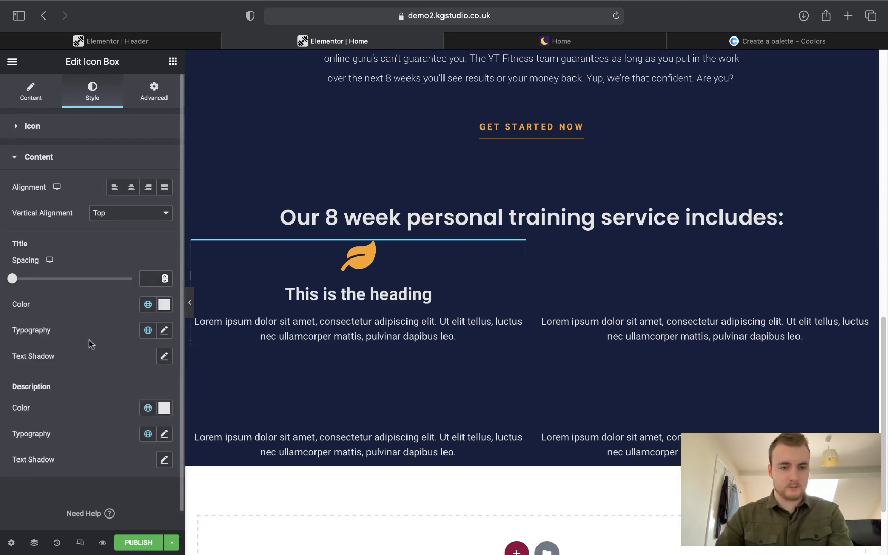
click(148, 414)
click(50, 510)
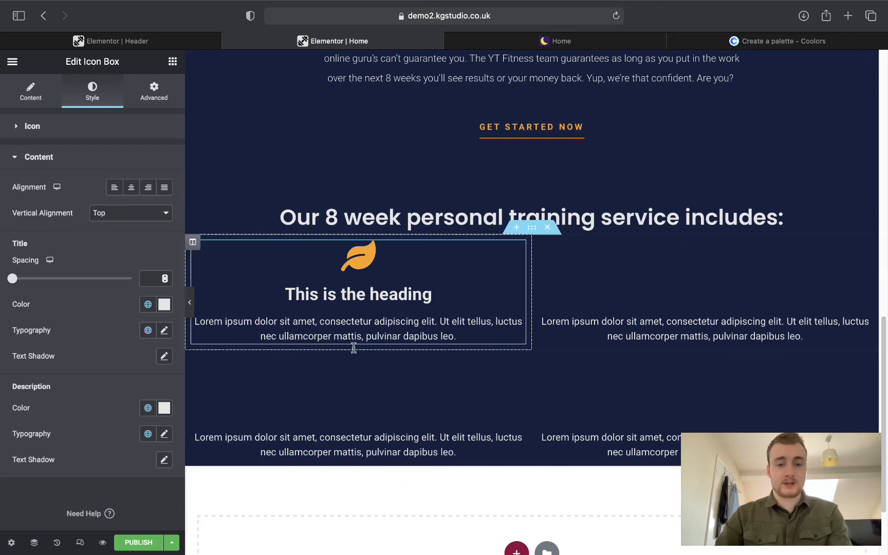
Set the leaf icon's hover Primary Color to green #2EBA28.
click(70, 135)
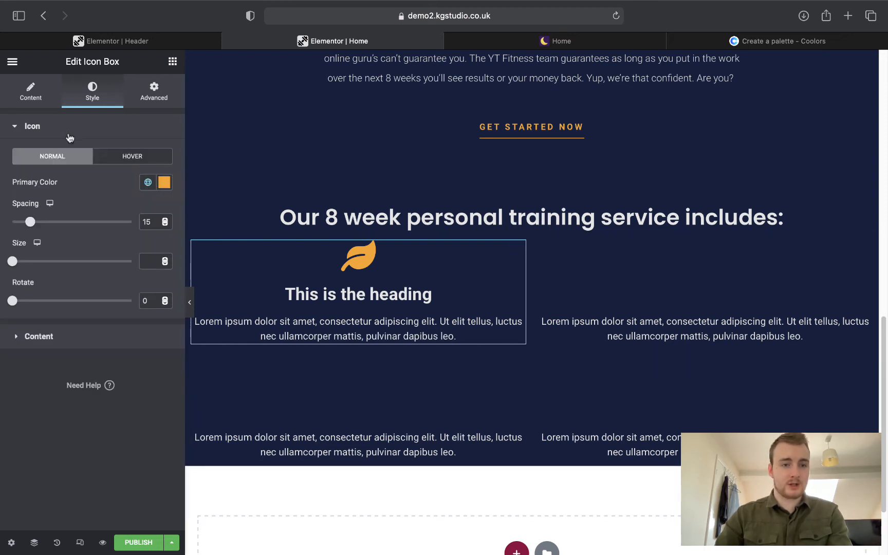
click(114, 154)
click(148, 182)
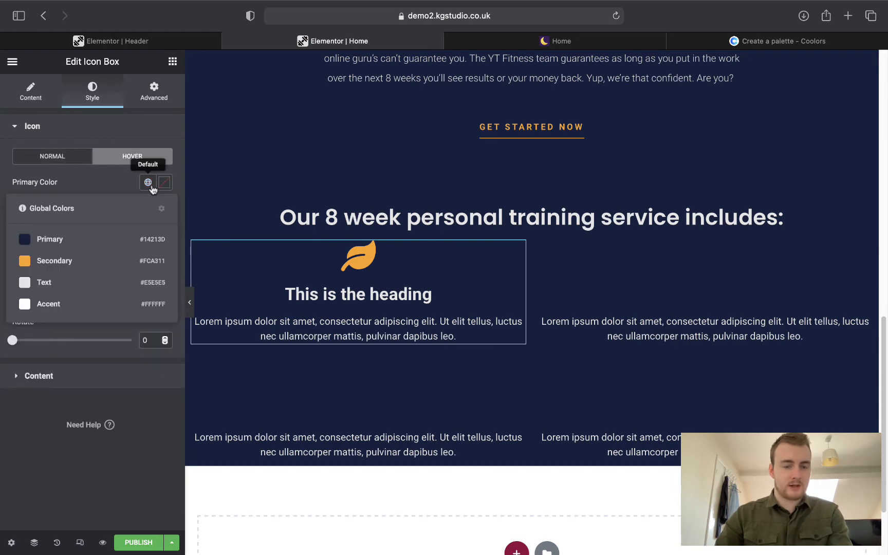
click(132, 188)
click(558, 42)
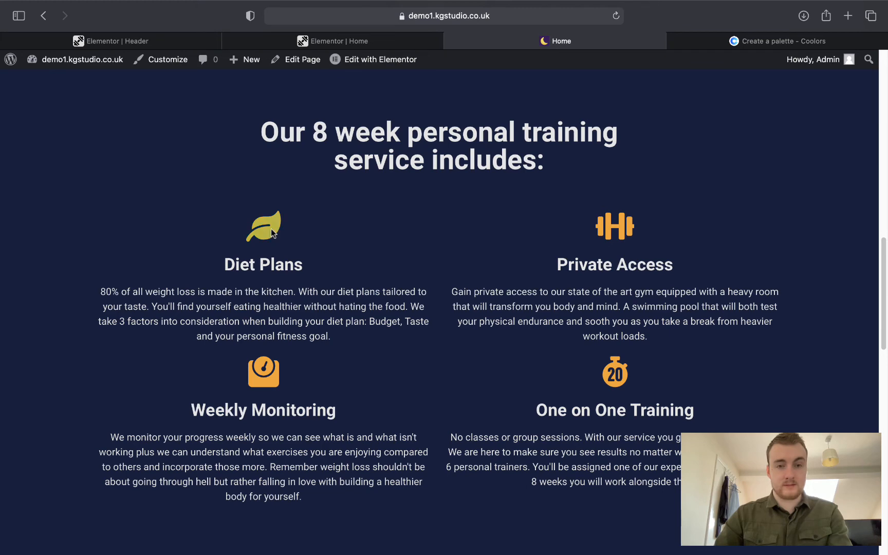
click(298, 42)
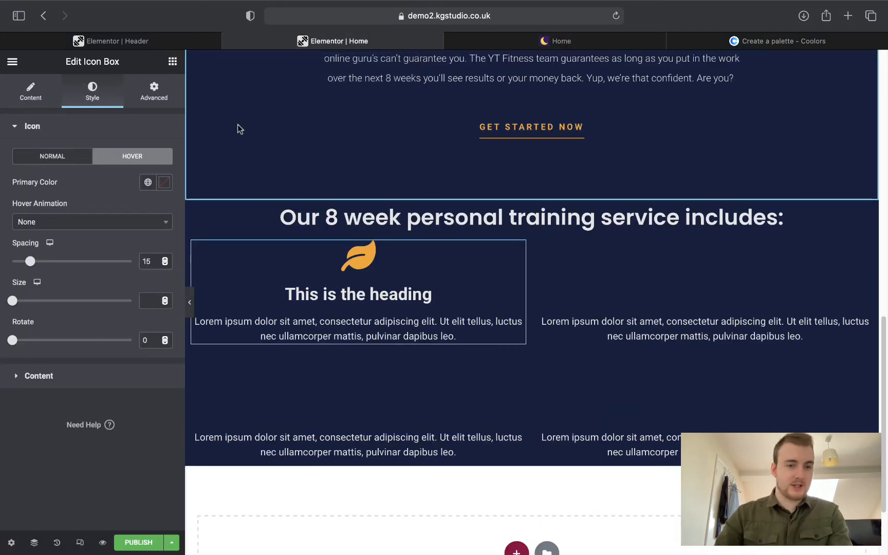
click(164, 183)
click(67, 341)
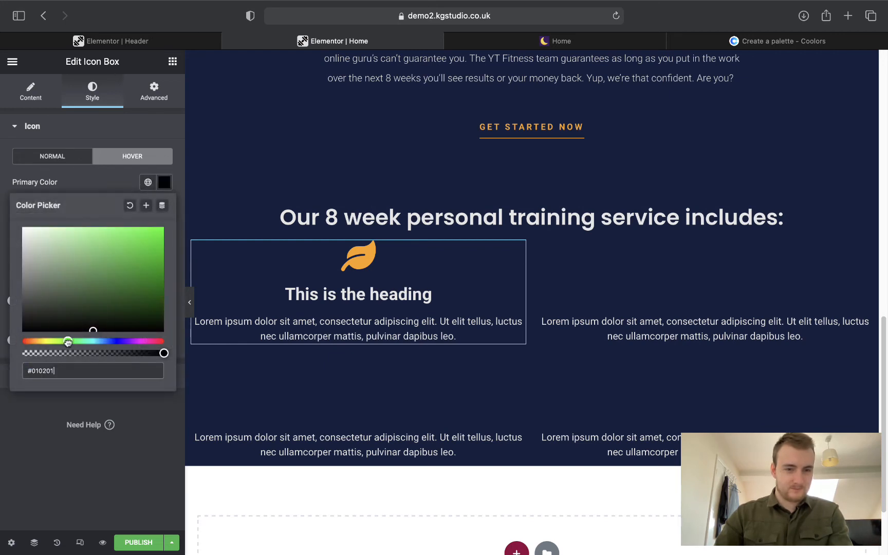
drag(112, 281, 134, 255)
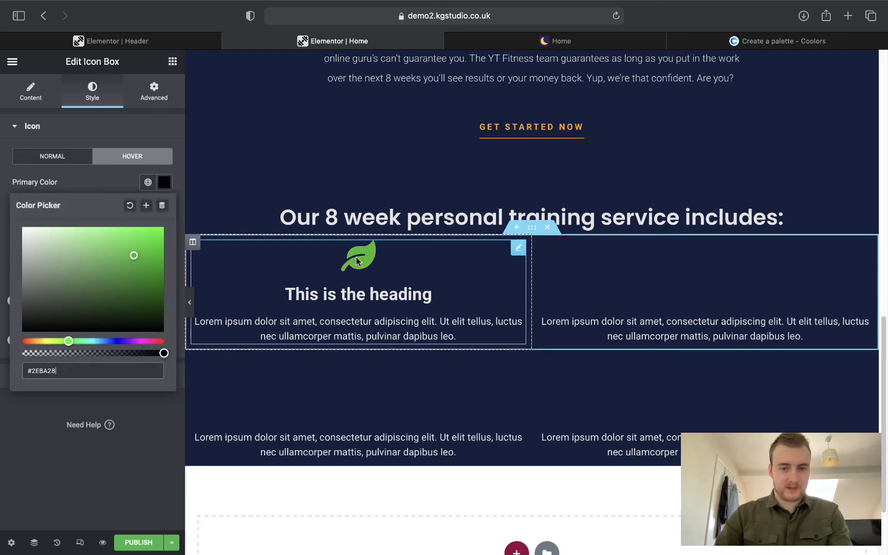
click(18, 421)
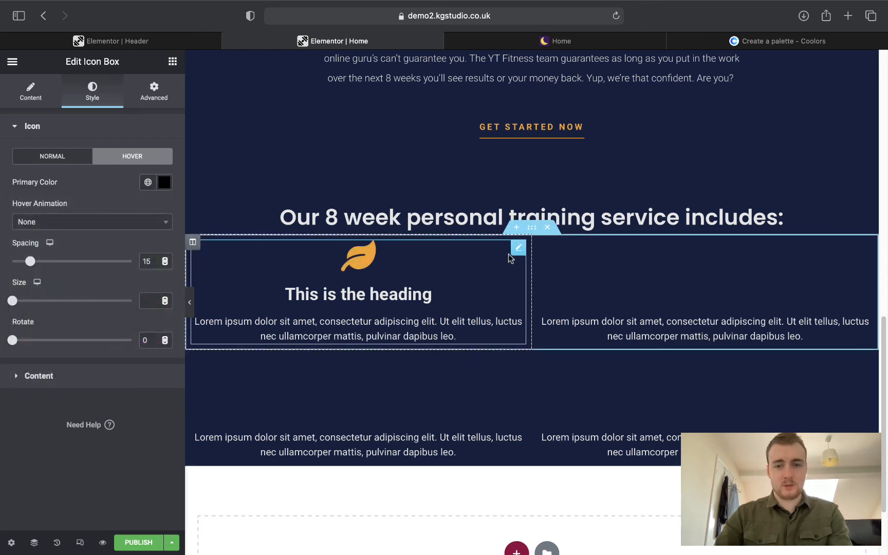
Copy the leaf box and paste its style onto the top-right, lower-right and lower-left boxes.
right_click(513, 251)
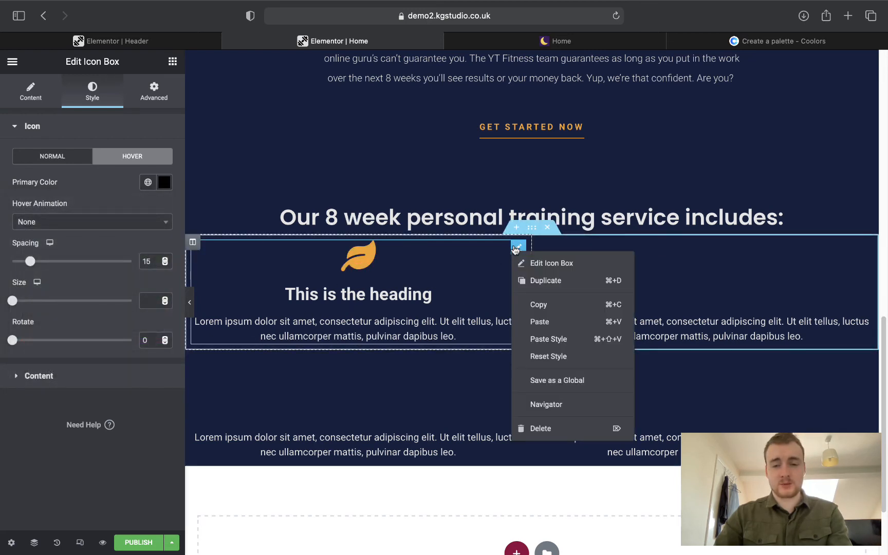
click(536, 305)
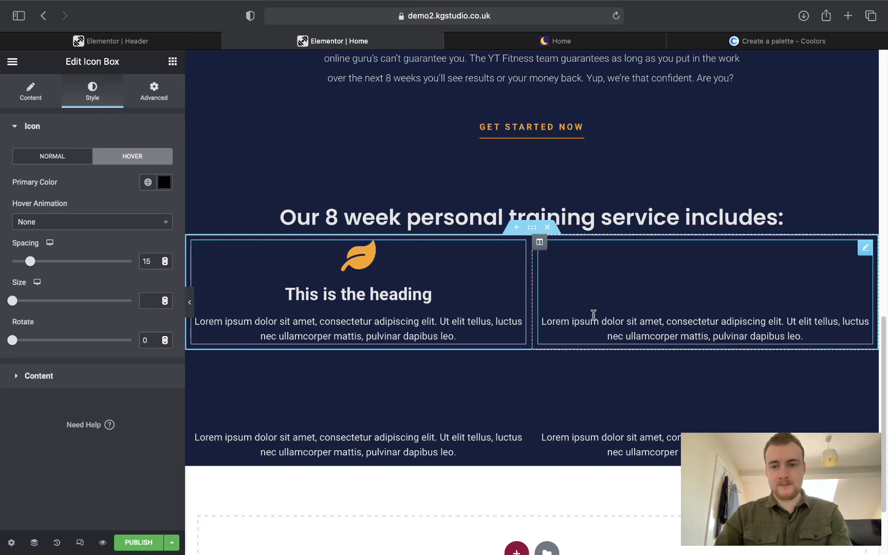
right_click(864, 261)
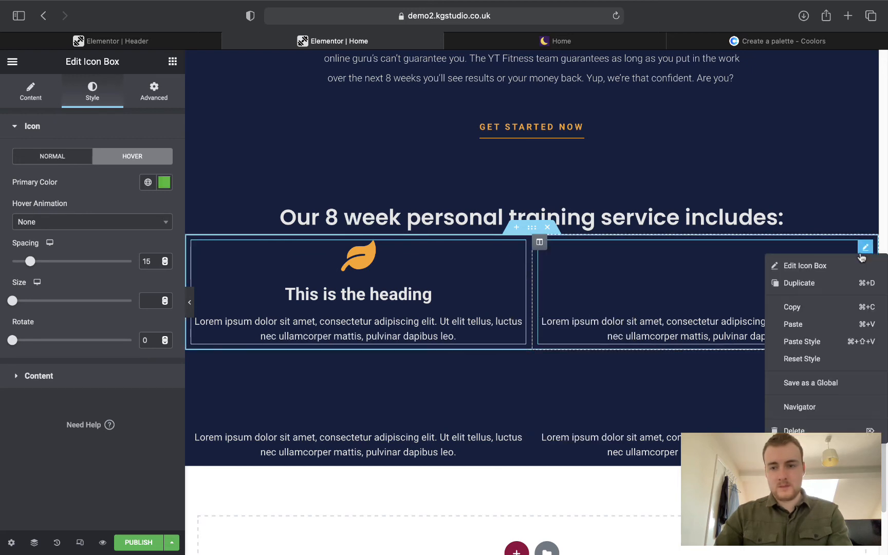
click(823, 342)
right_click(865, 364)
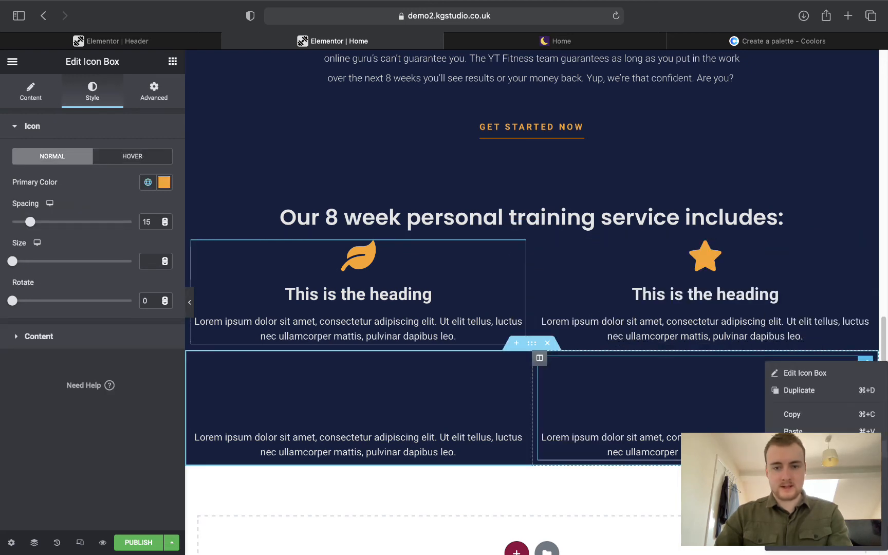
click(822, 445)
right_click(518, 364)
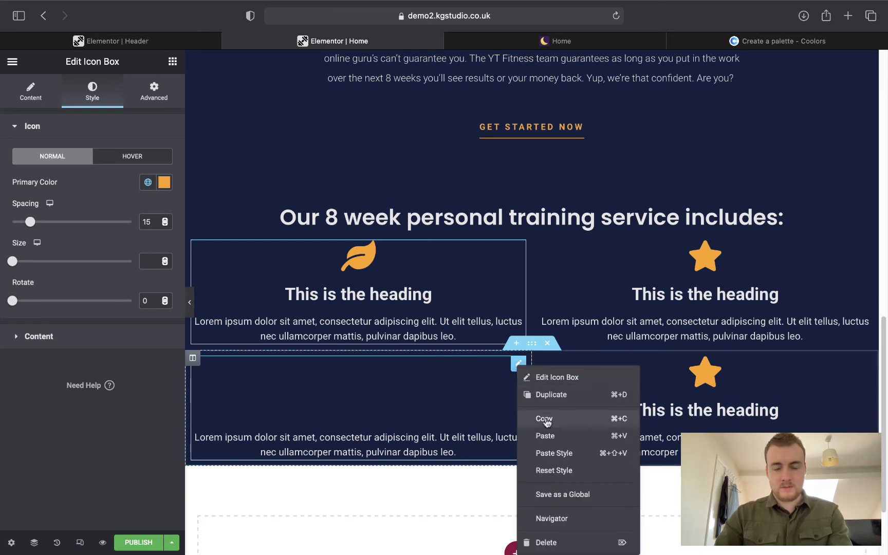
click(560, 455)
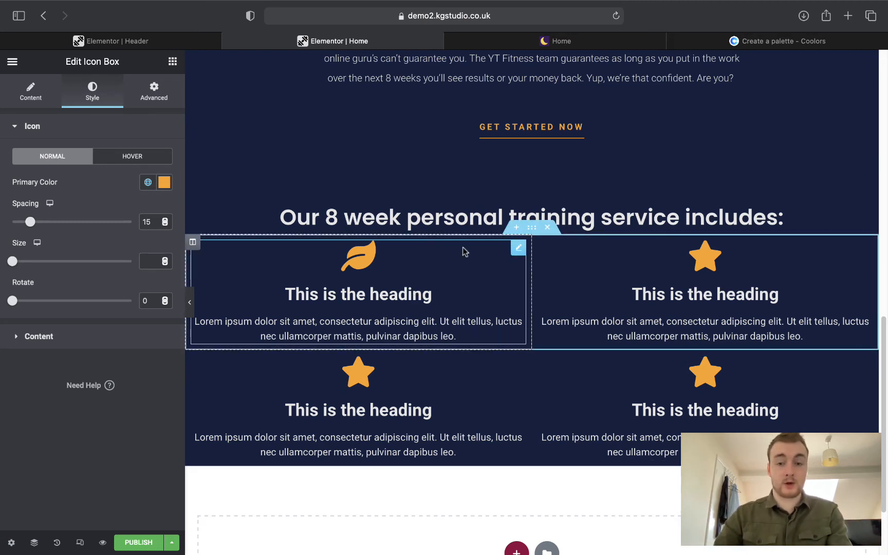
right_click(512, 248)
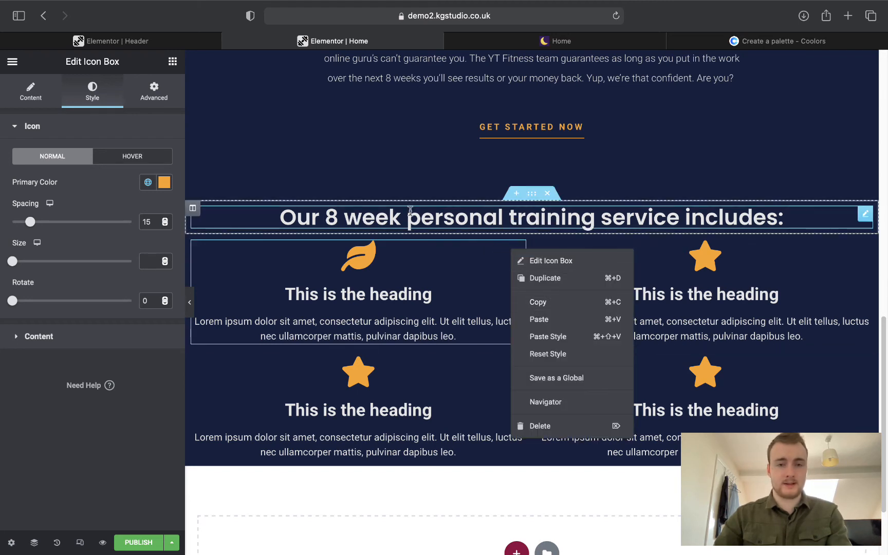
click(390, 195)
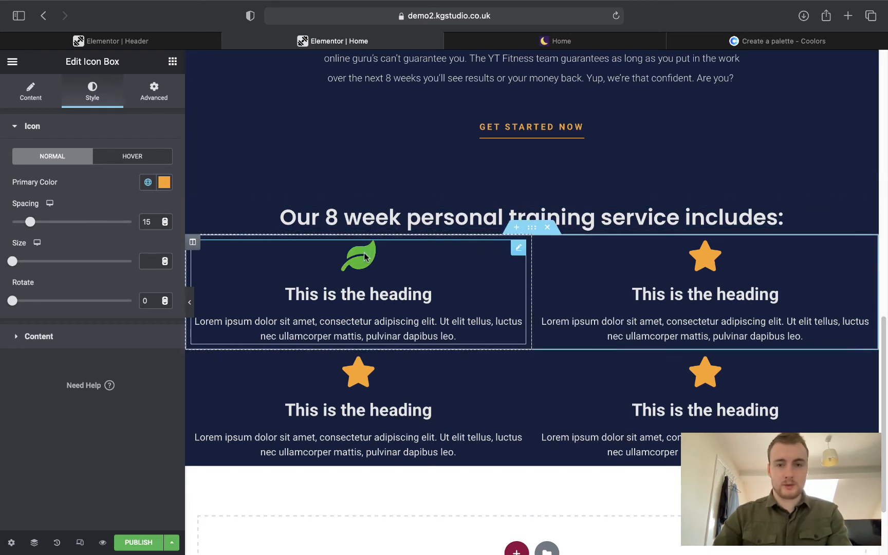
Copy the 'Diet Plans' heading from the live page into the first box's title.
click(483, 45)
drag(225, 264, 301, 263)
key(super+c)
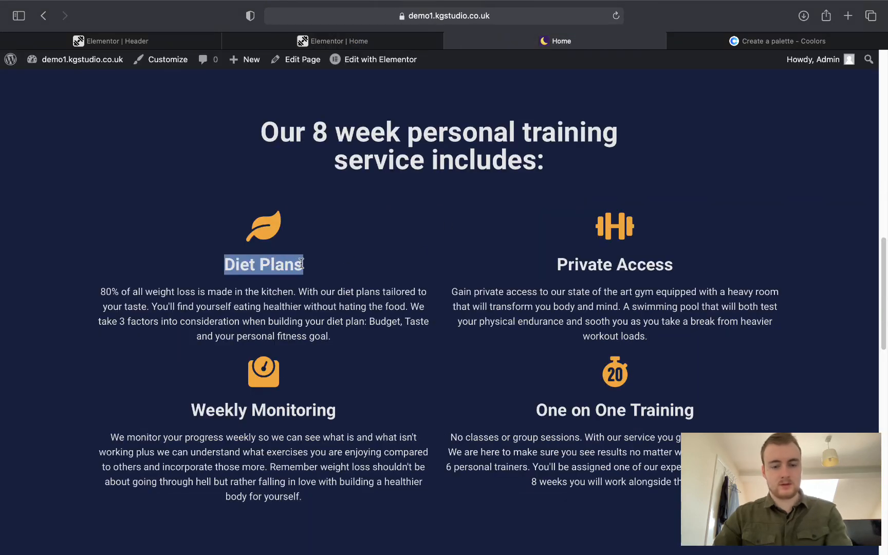
click(347, 42)
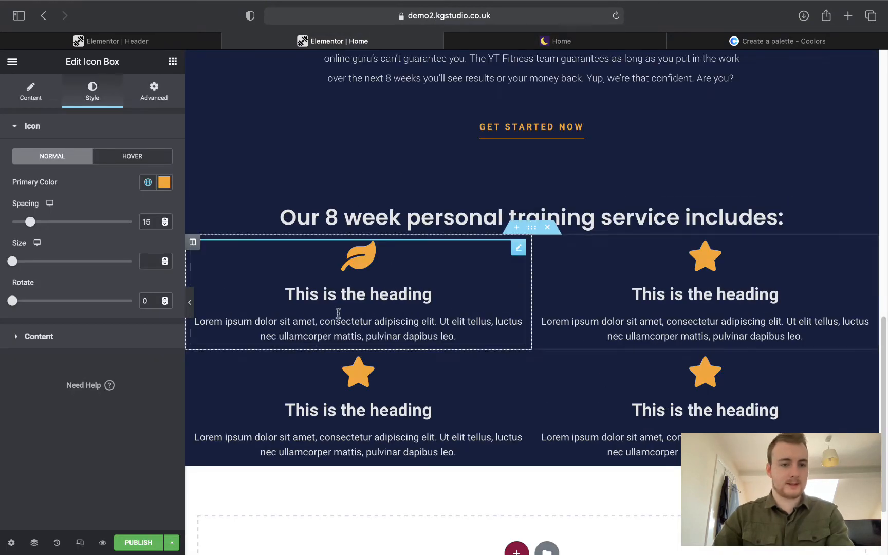
click(28, 105)
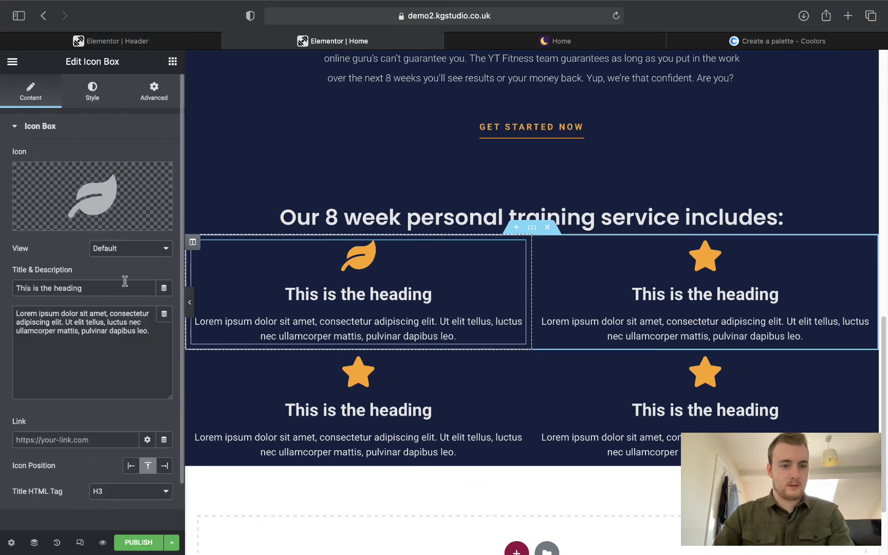
drag(123, 288, 50, 271)
key(super+v)
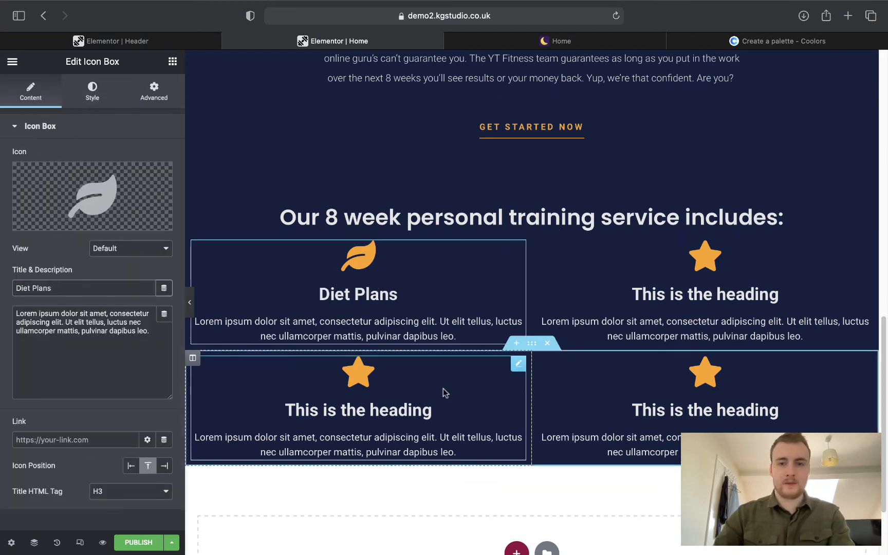
Paste the live page's weight-loss paragraph into the first box's description.
click(560, 41)
drag(335, 348, 96, 291)
key(super+c)
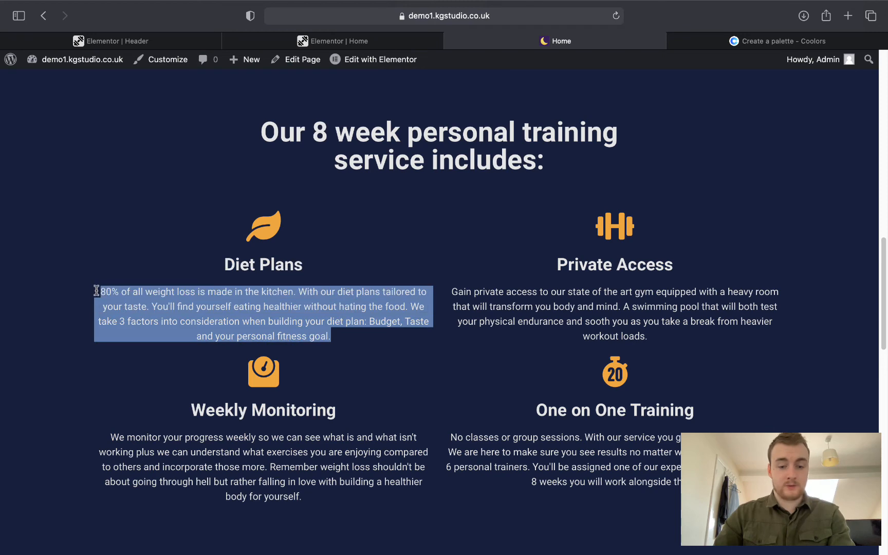
click(290, 43)
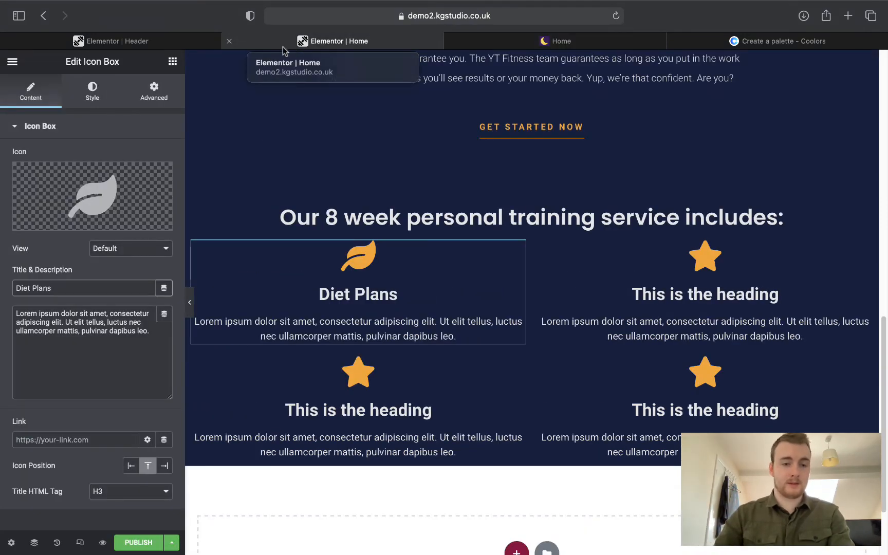
triple_click(128, 325)
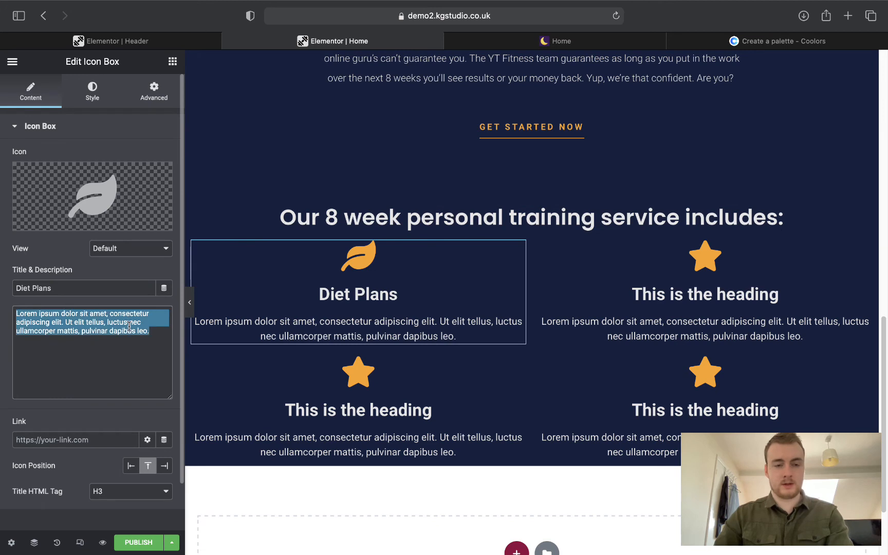
key(super+v)
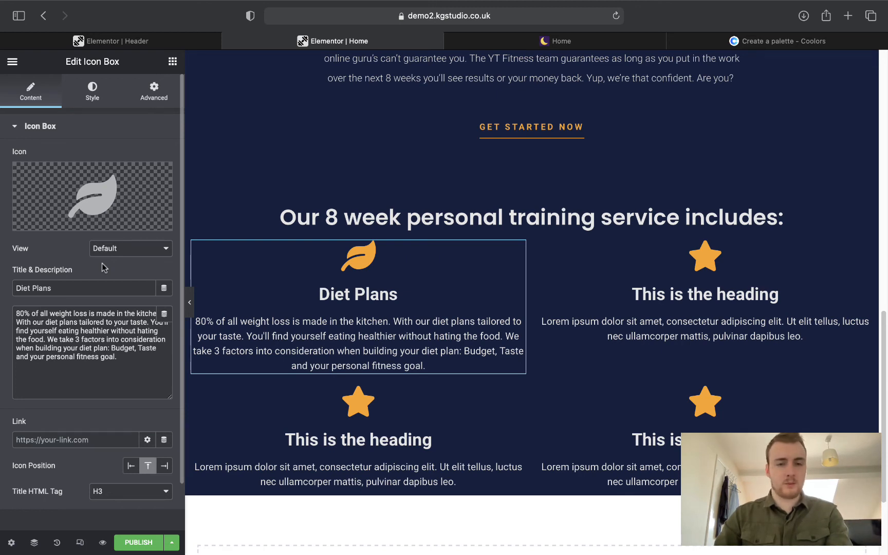
Title the top-right icon box 'Private Access', copied from the live page.
click(505, 39)
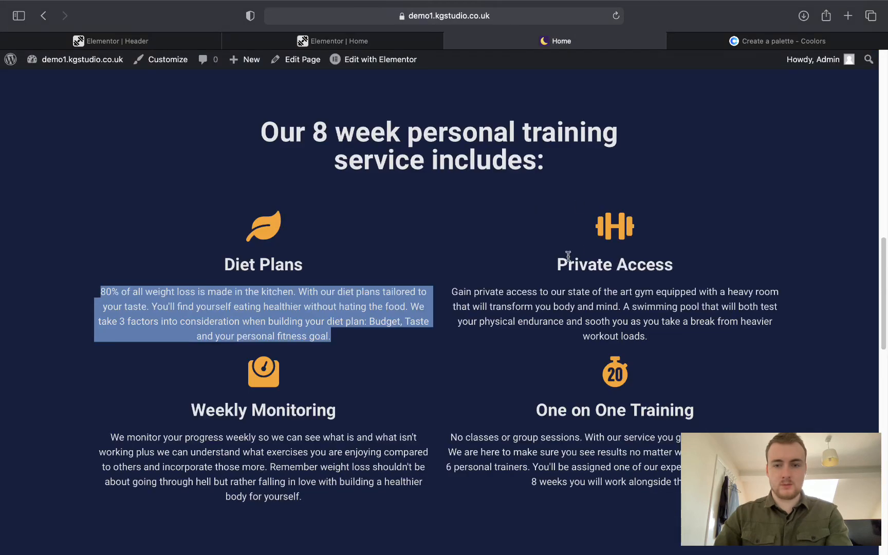
drag(559, 264, 684, 258)
key(super+c)
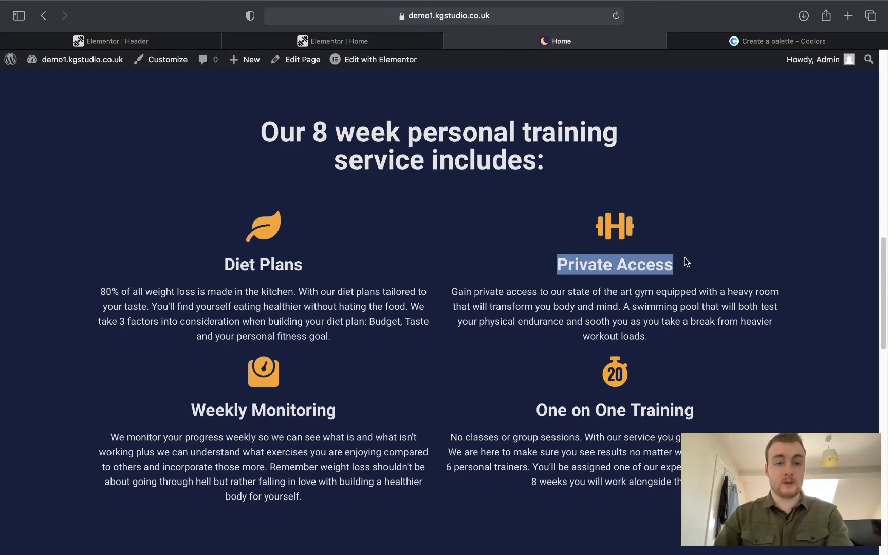
click(329, 36)
click(771, 294)
drag(94, 288, 1, 273)
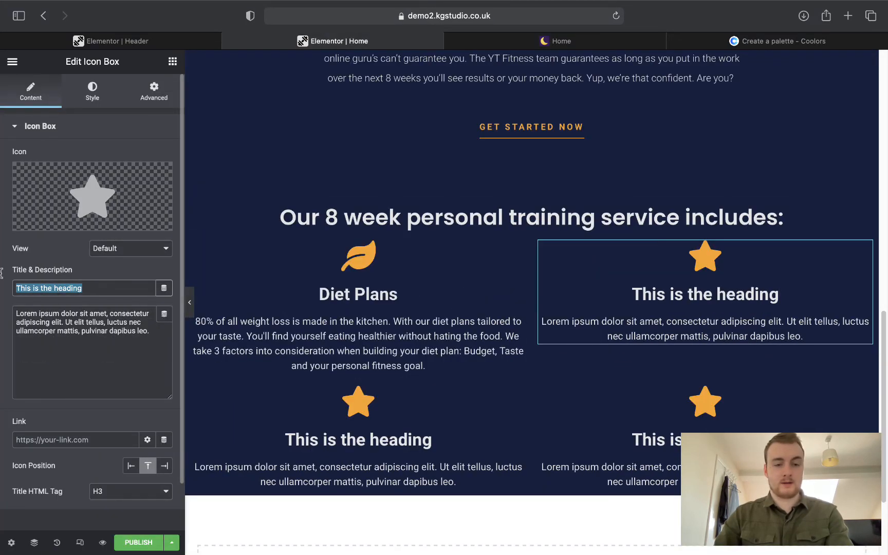
key(super+v)
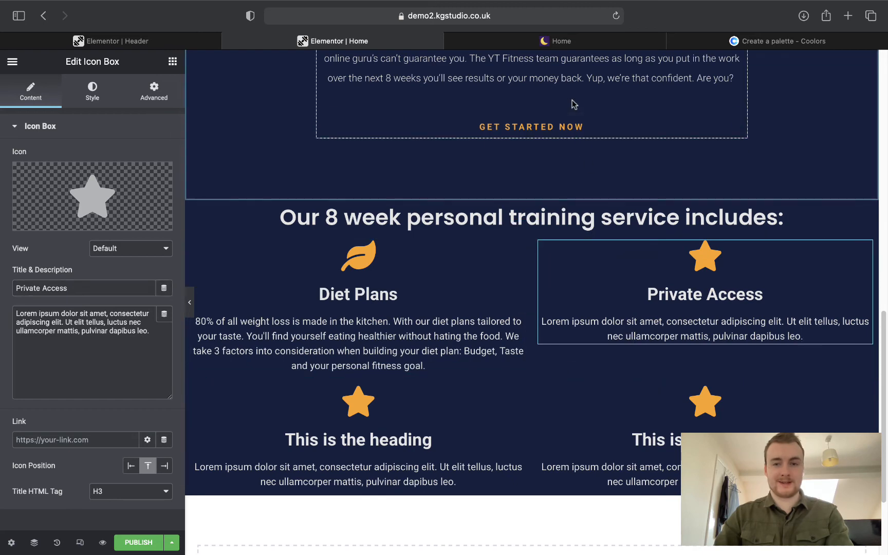
Paste the live Private Access paragraph into the top-right box's description.
click(555, 41)
drag(452, 291, 651, 339)
key(super+c)
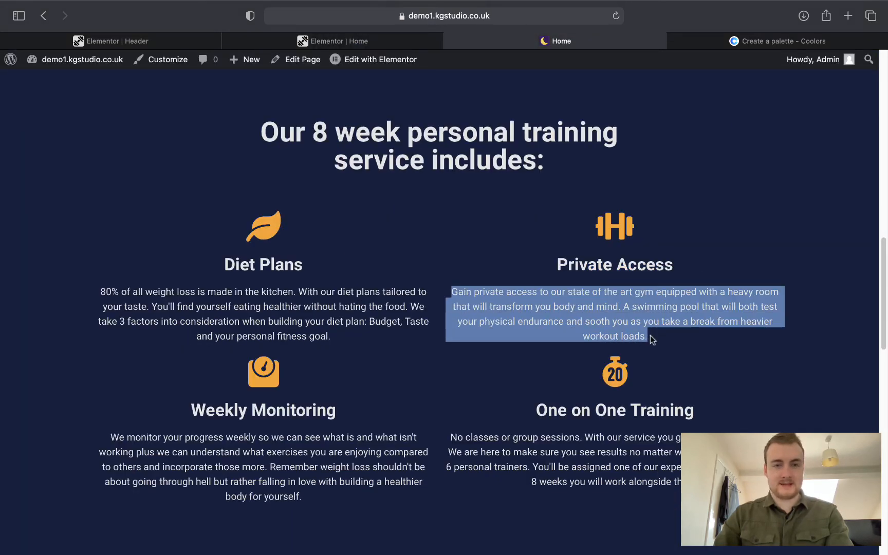
click(329, 41)
drag(140, 355, 7, 311)
key(super+v)
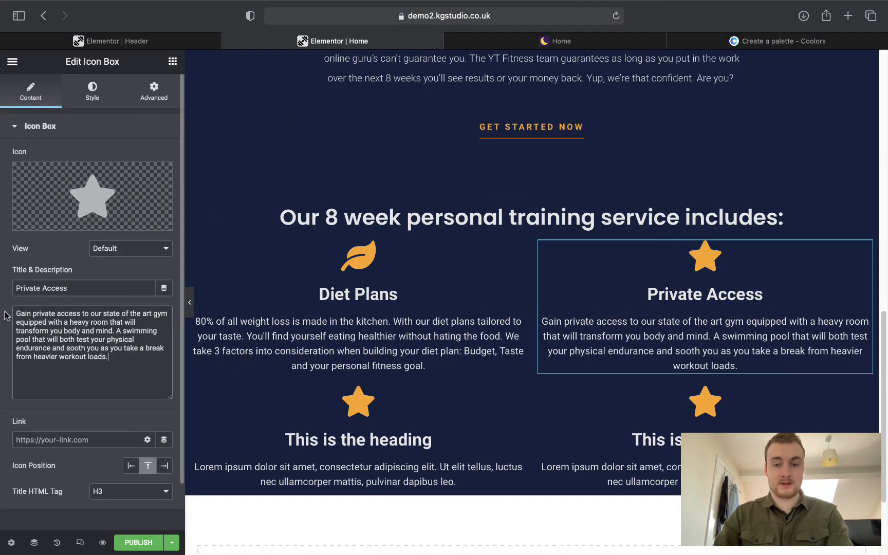
Title the lower-left icon box 'Weekly Monitoring', copied from the live page.
click(415, 441)
click(519, 41)
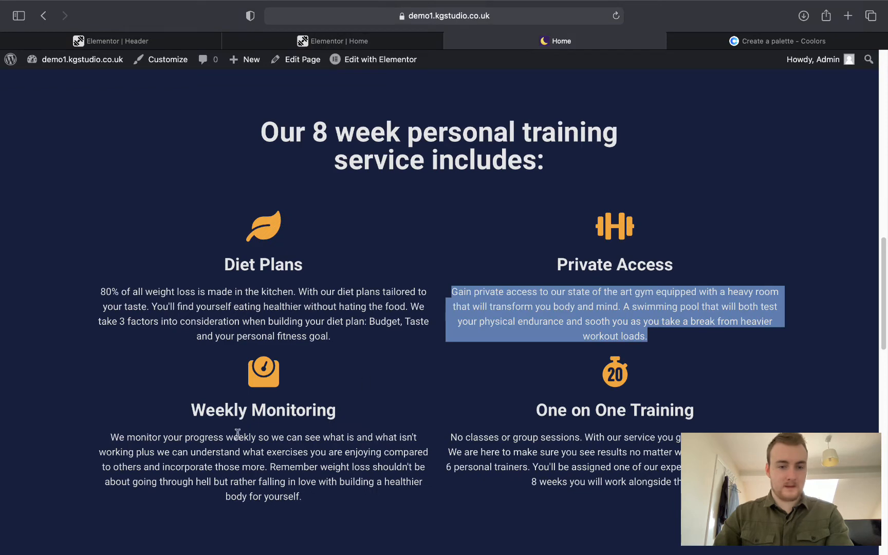
drag(196, 405, 337, 404)
key(ctrl+c)
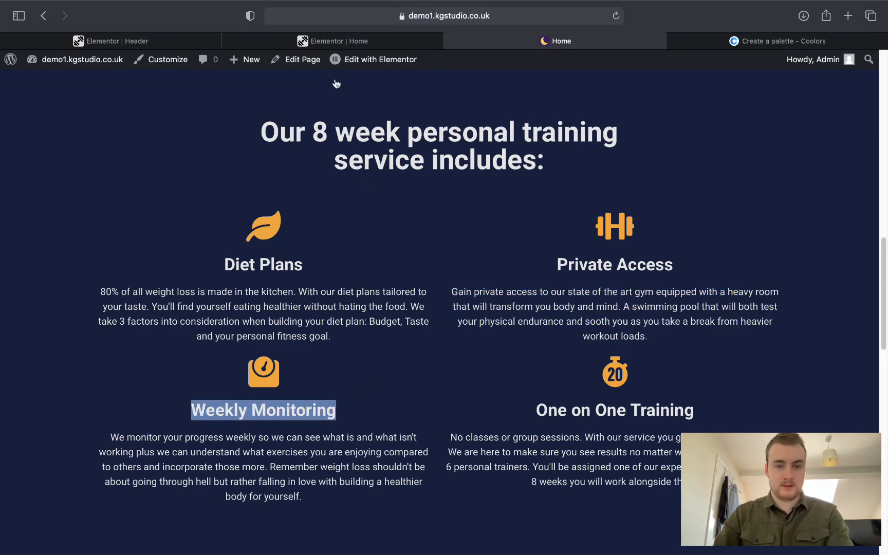
click(319, 45)
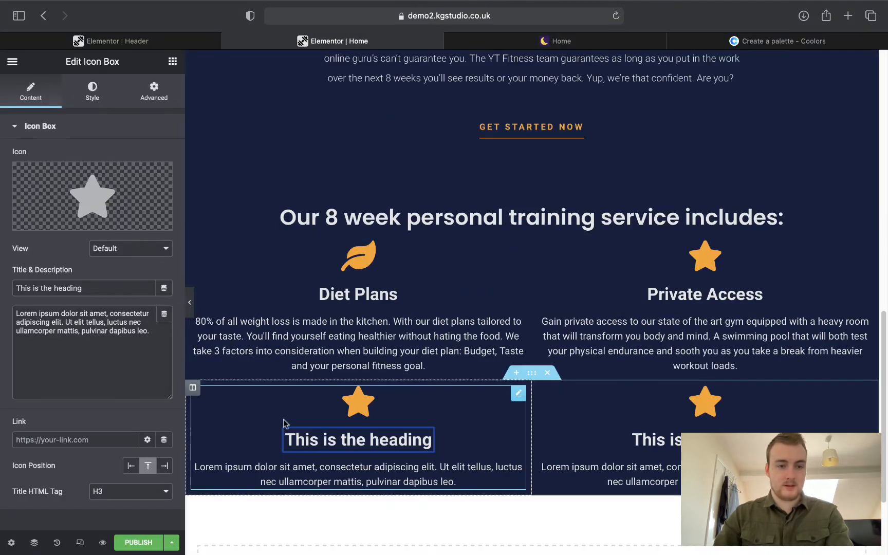
click(95, 292)
key(ctrl+a)
key(ctrl+v)
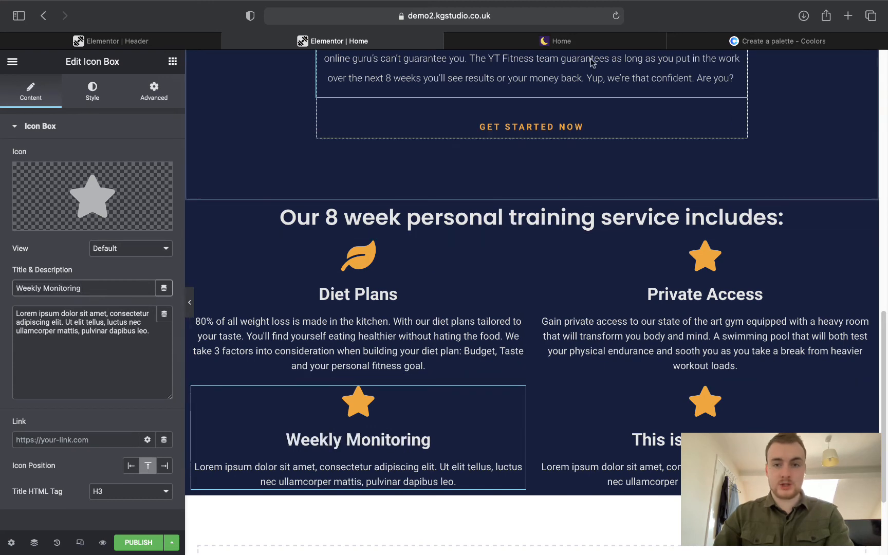
Paste the live Weekly Monitoring paragraph into the lower-left box's description.
click(591, 40)
click(325, 497)
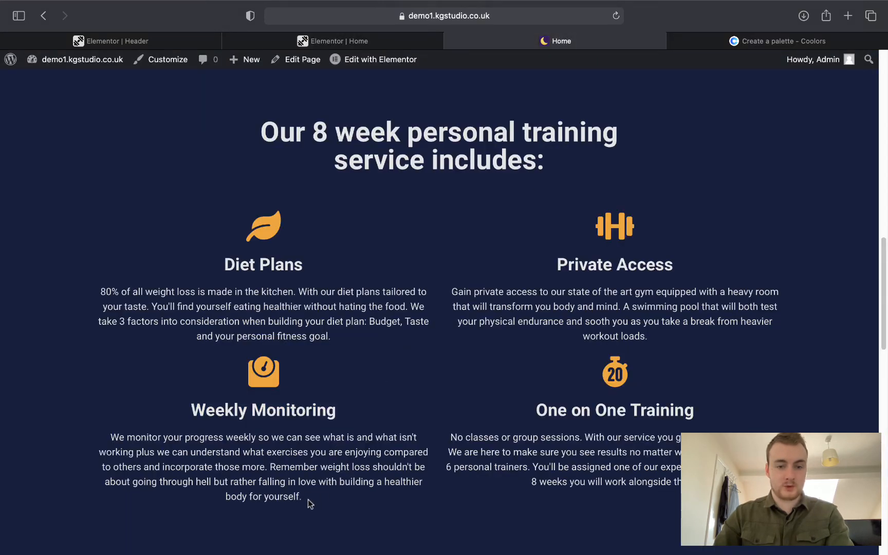
drag(308, 499, 101, 437)
key(super+c)
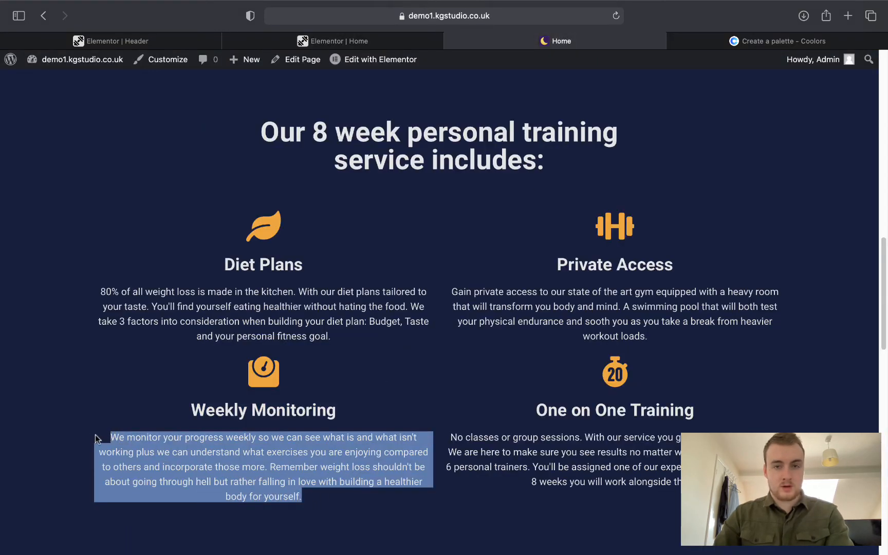
scroll(432, 208, down, 5)
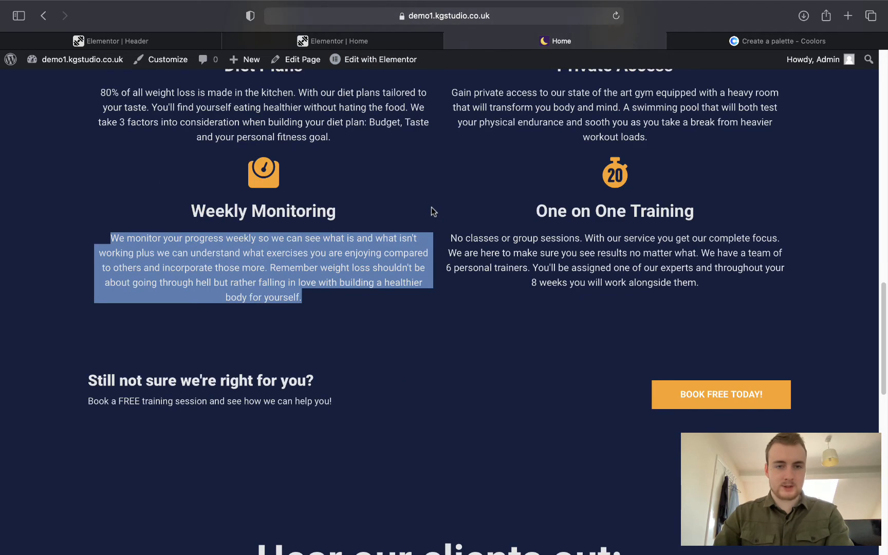
scroll(434, 162, up, 6)
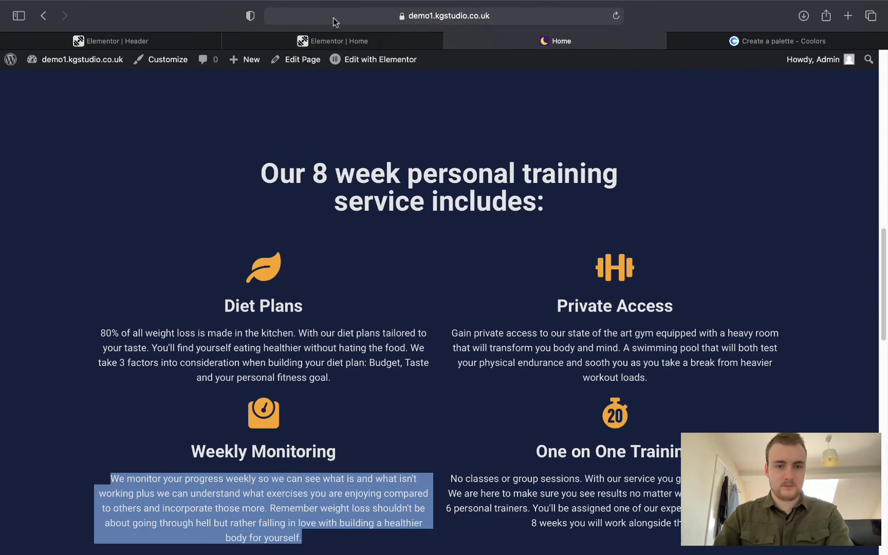
click(339, 37)
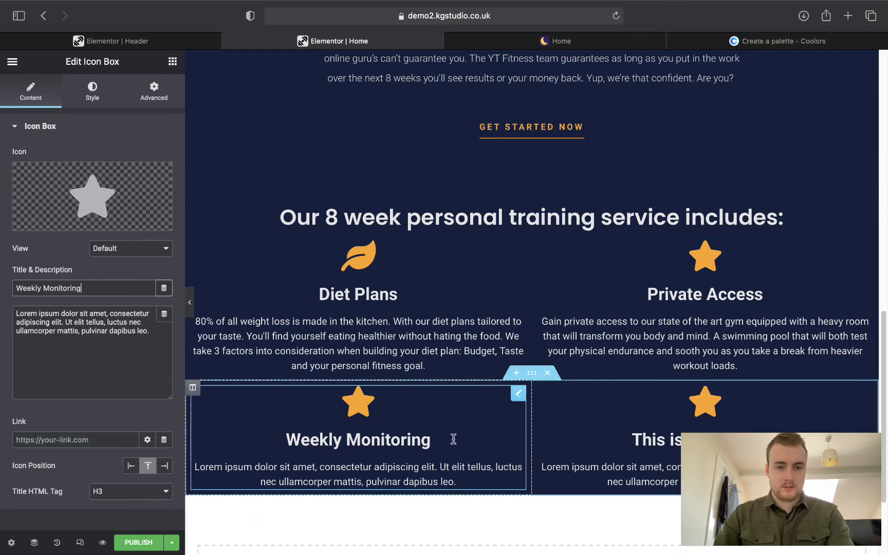
triple_click(131, 343)
key(super+v)
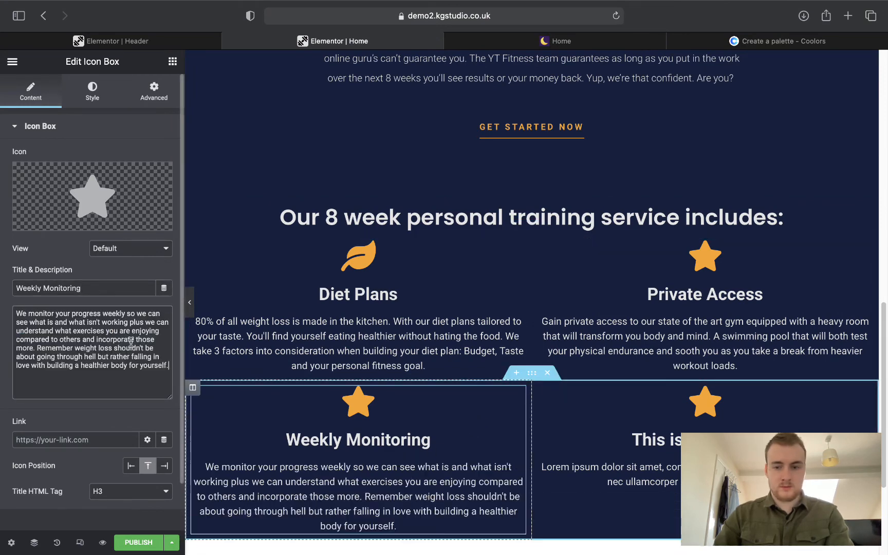
Title the lower-right icon box 'One on One Training', copied from the live page.
click(592, 406)
click(561, 41)
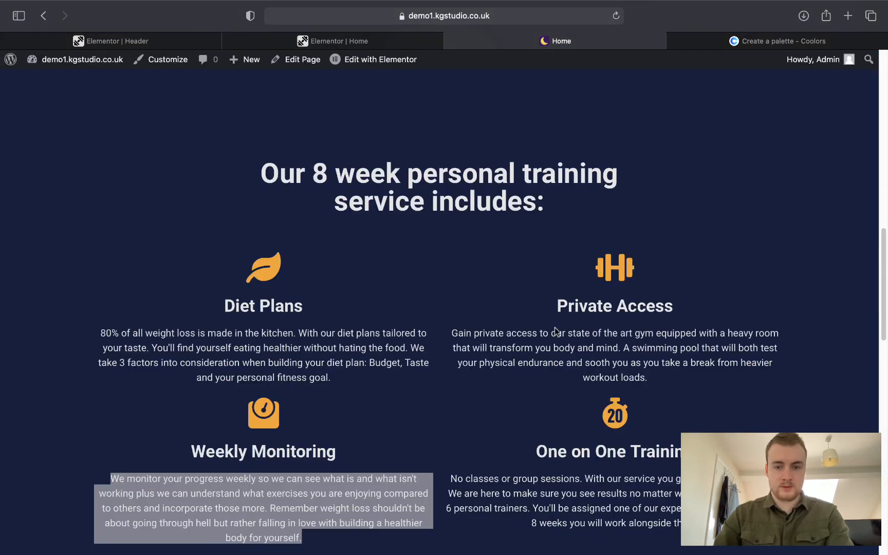
drag(536, 452, 684, 453)
key(super+c)
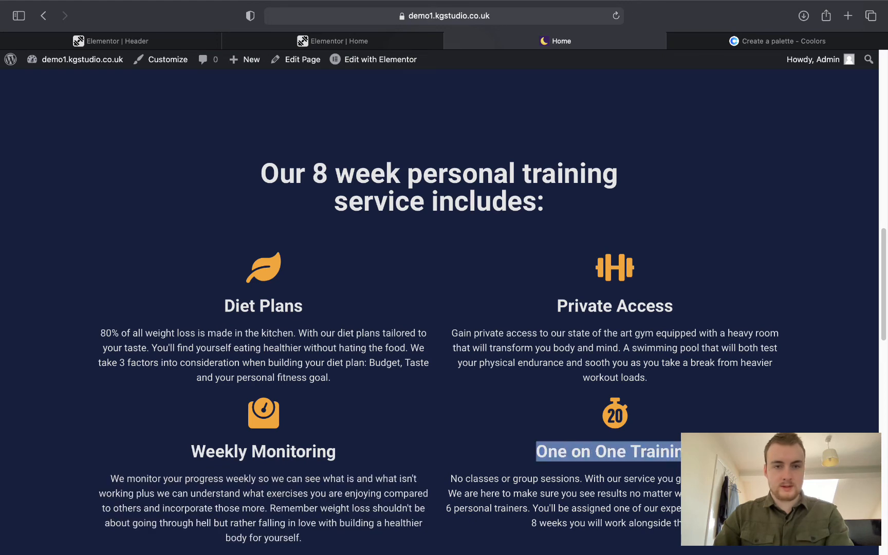
click(332, 41)
triple_click(24, 285)
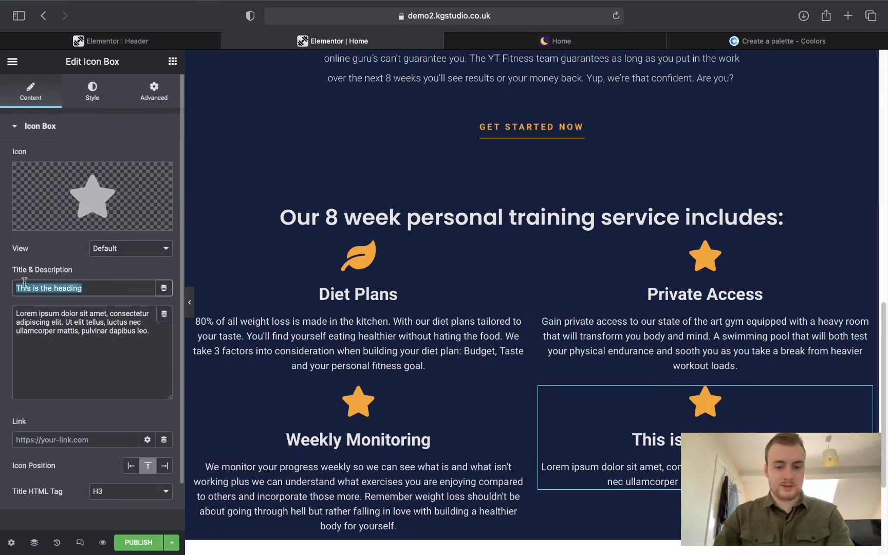
key(super+v)
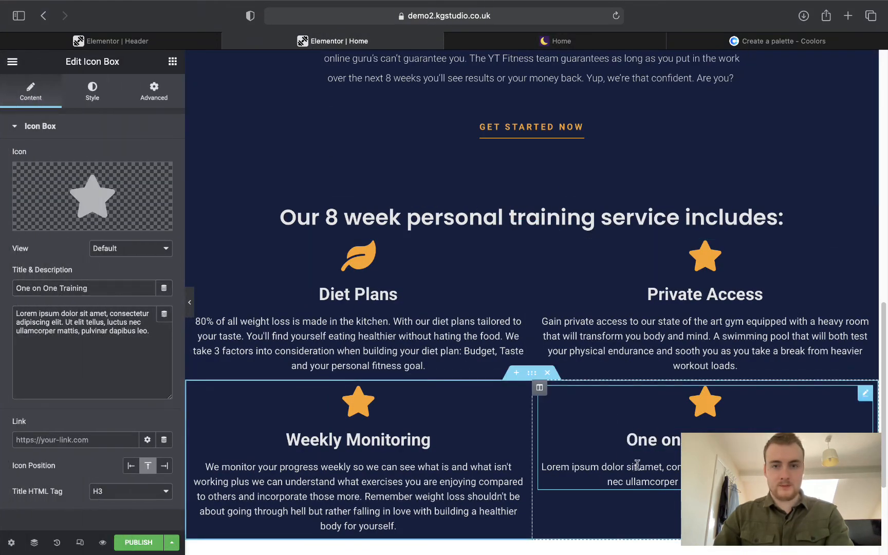
Paste the live One on One Training paragraph into the lower-right box's description.
click(530, 46)
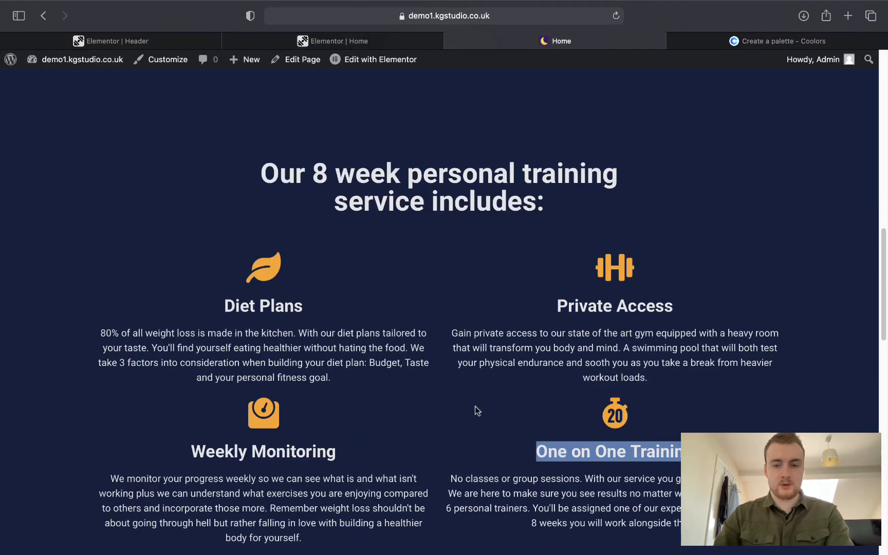
scroll(478, 412, down, 1)
drag(450, 459, 709, 506)
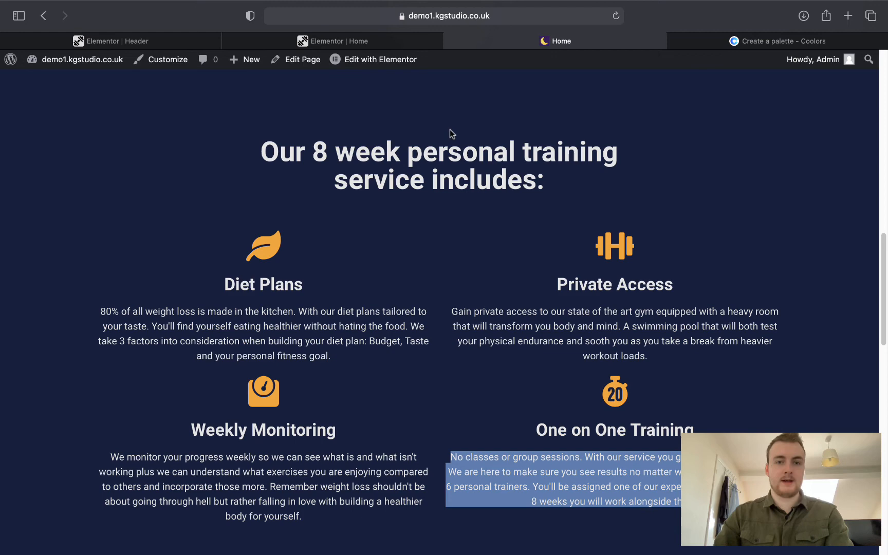
click(337, 46)
drag(150, 332, 28, 329)
key(super+a)
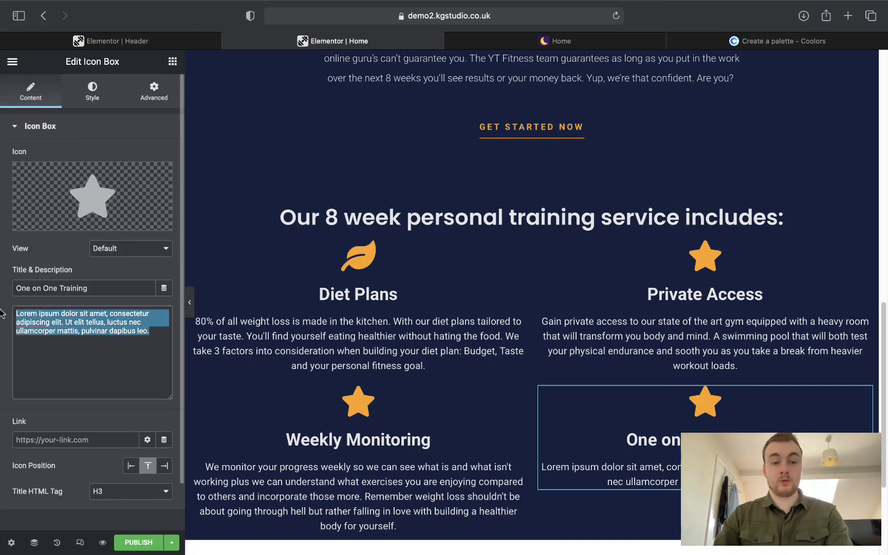
text(No classes or group sessions. With our service you get our complete focus. We are here to make sure you see results no matter what. We have a team of 6 personal trainers. You'll be assigned one of our experts and throughout your 8 weeks you will work alongside them.)
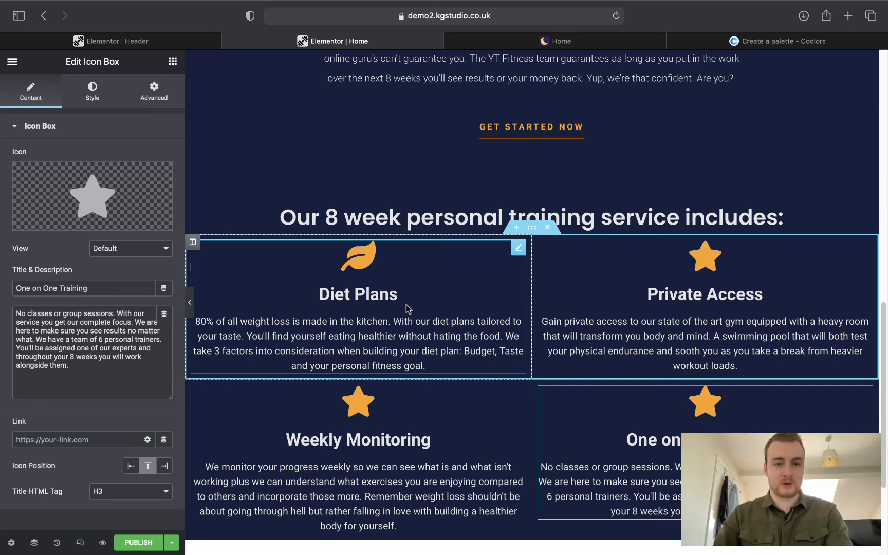
click(745, 272)
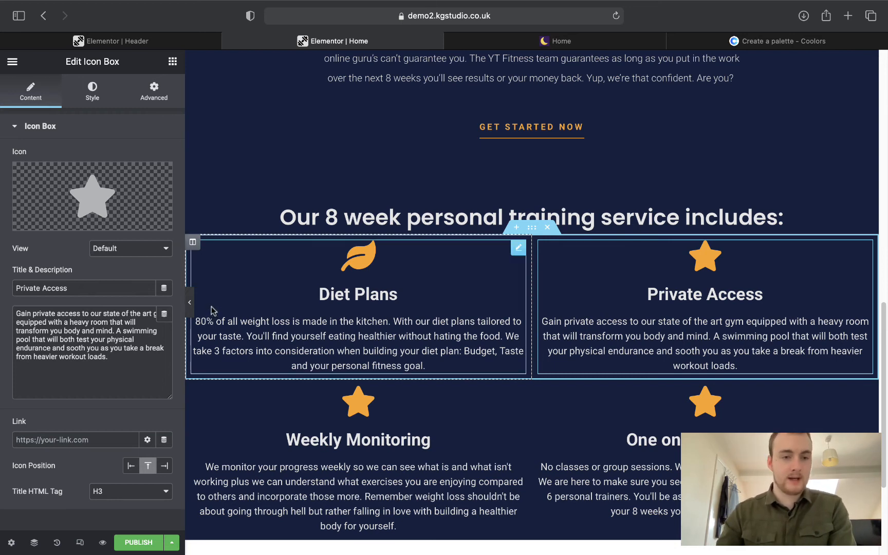
Give the Private Access box a Dumbbell icon.
click(69, 224)
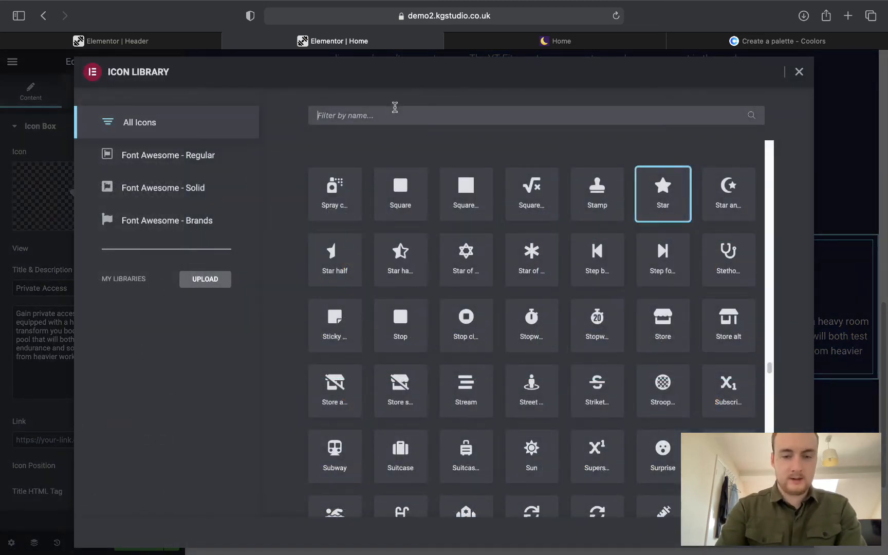
text(dumb)
click(331, 189)
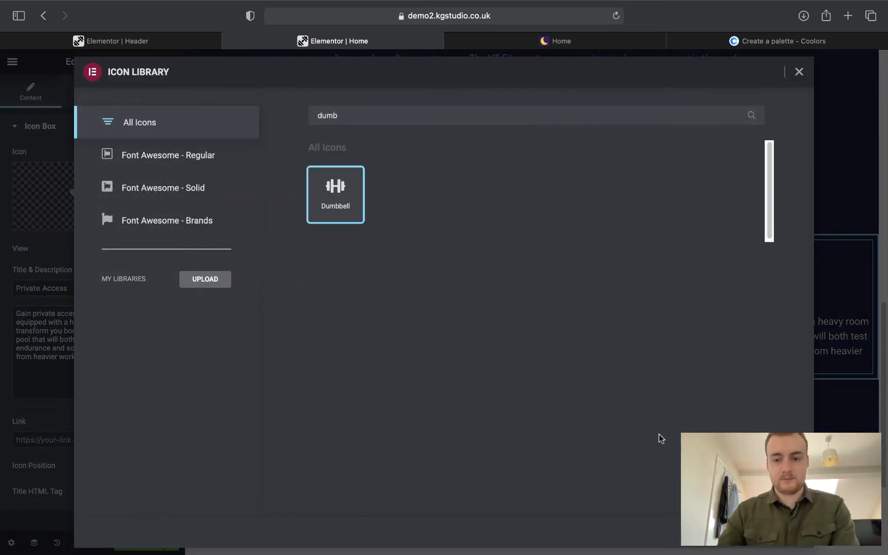
click(780, 532)
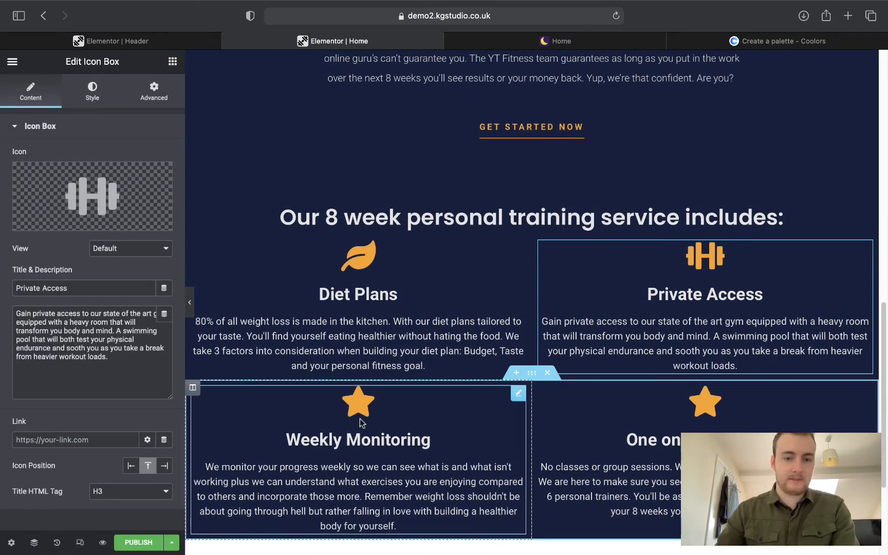
Give the Weekly Monitoring box the first Weight icon.
click(358, 414)
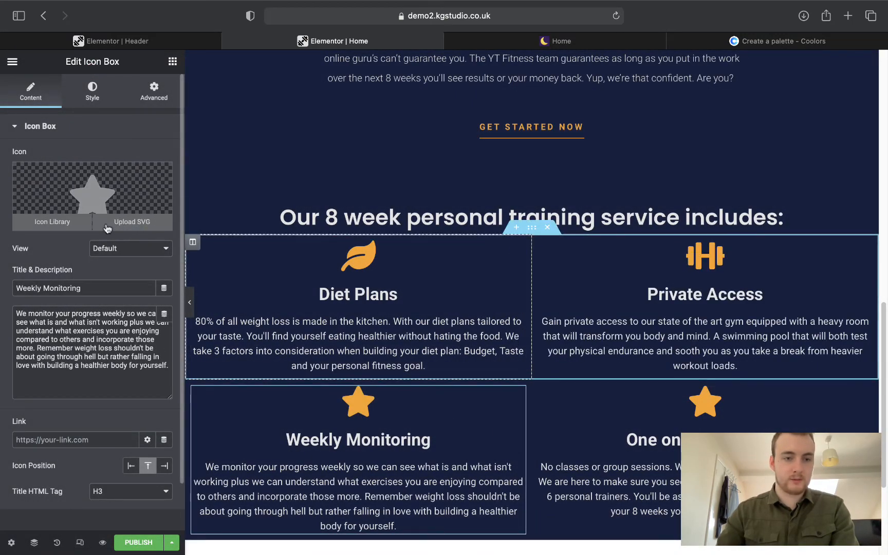
click(52, 222)
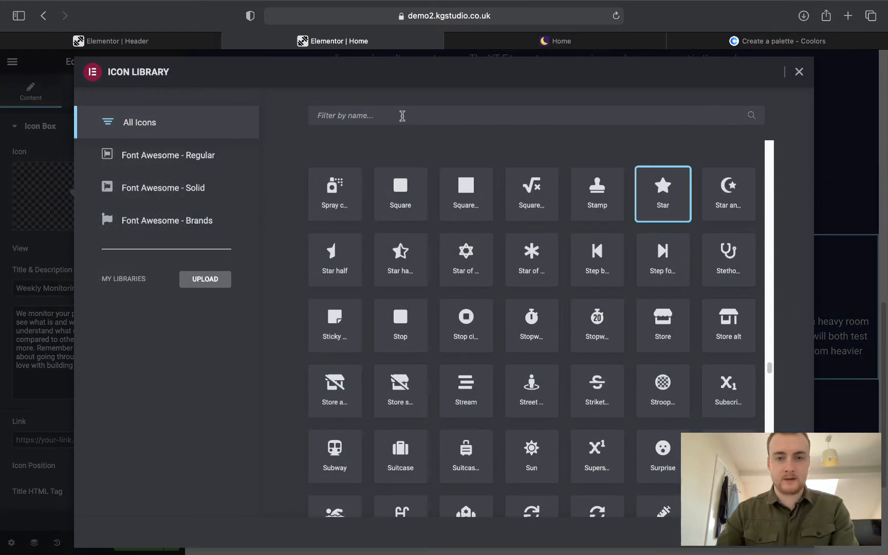
click(537, 44)
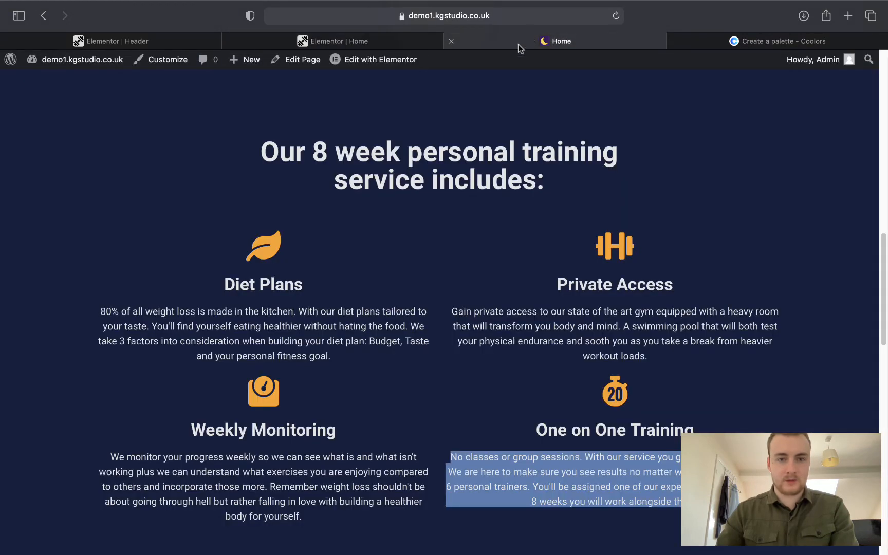
click(345, 39)
click(488, 123)
text(weight)
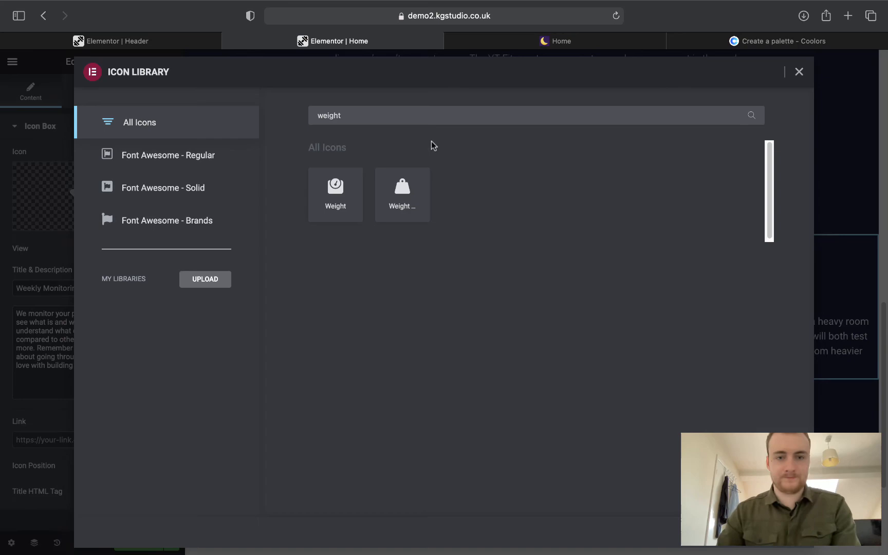
click(353, 184)
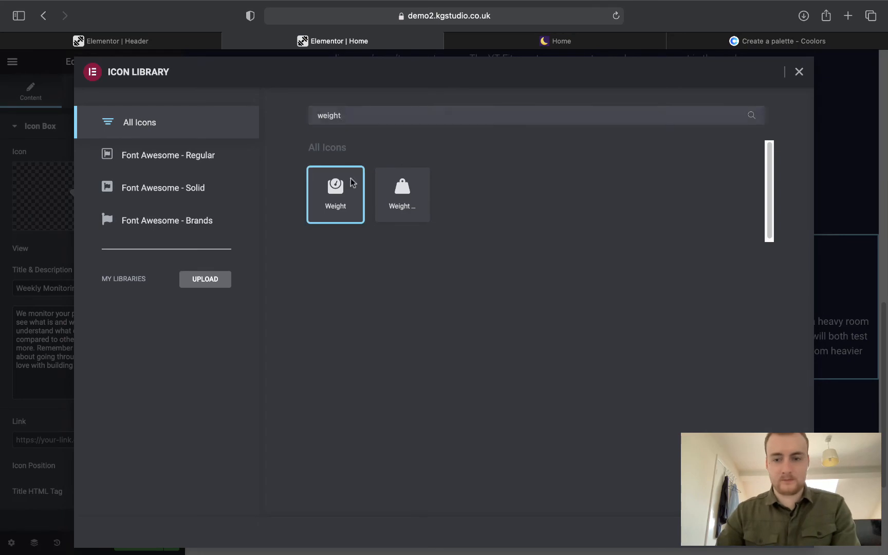
click(781, 533)
Give the One on One Training box the stopwatch icon.
click(711, 404)
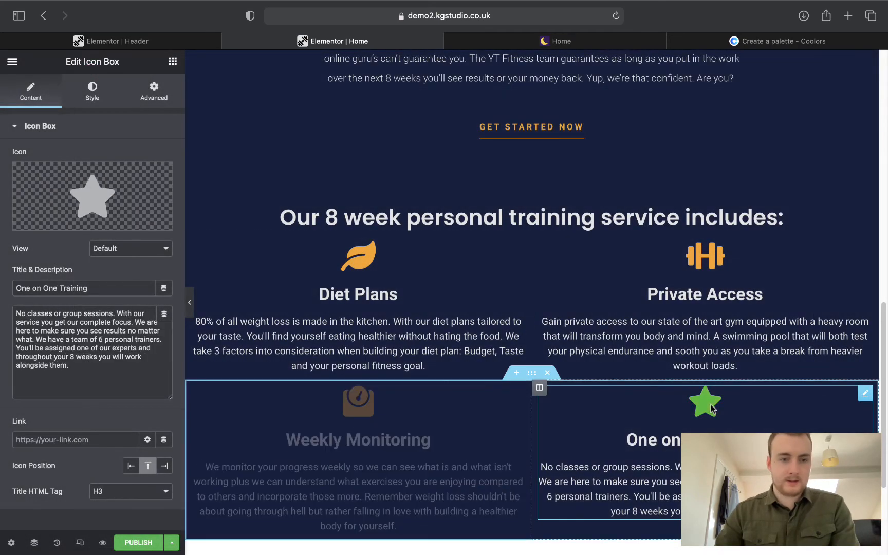
click(48, 222)
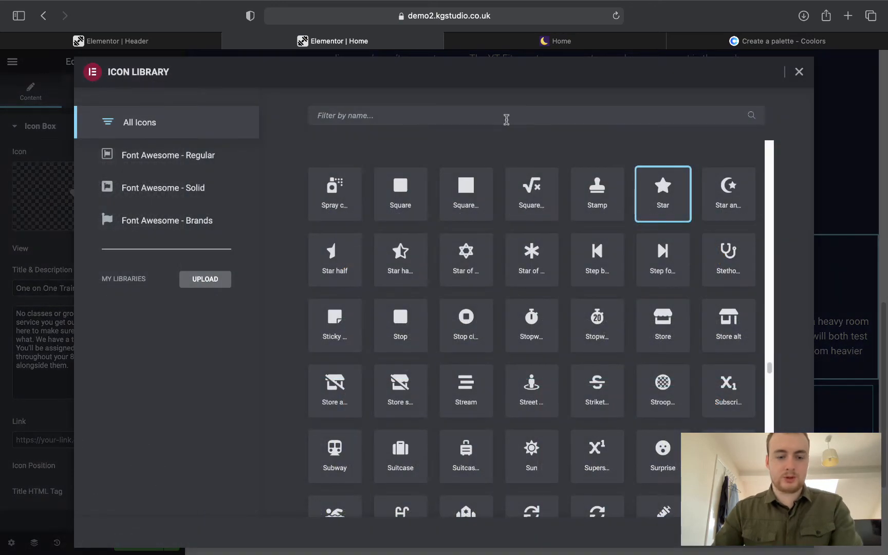
click(505, 119)
text(stop wat)
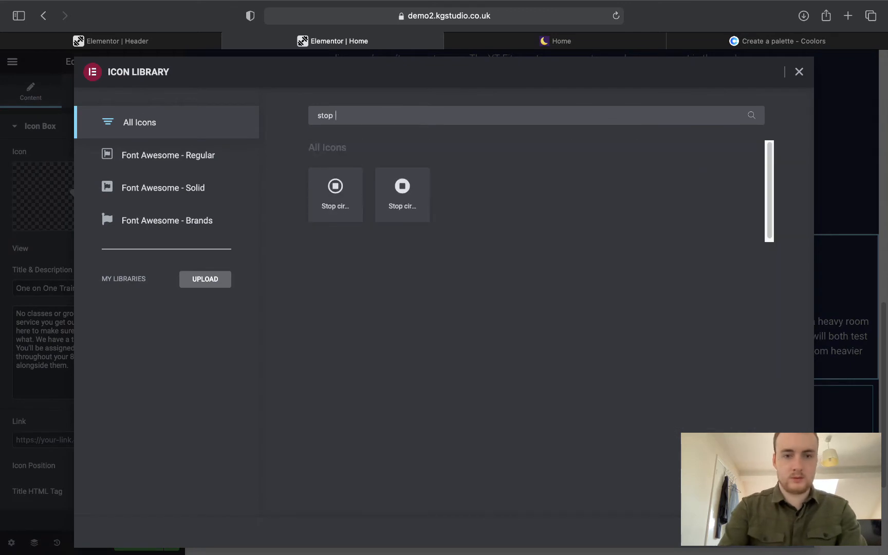
key(BackSpace)
key(BackSpace)
key(BackSpace)
key(BackSpace)
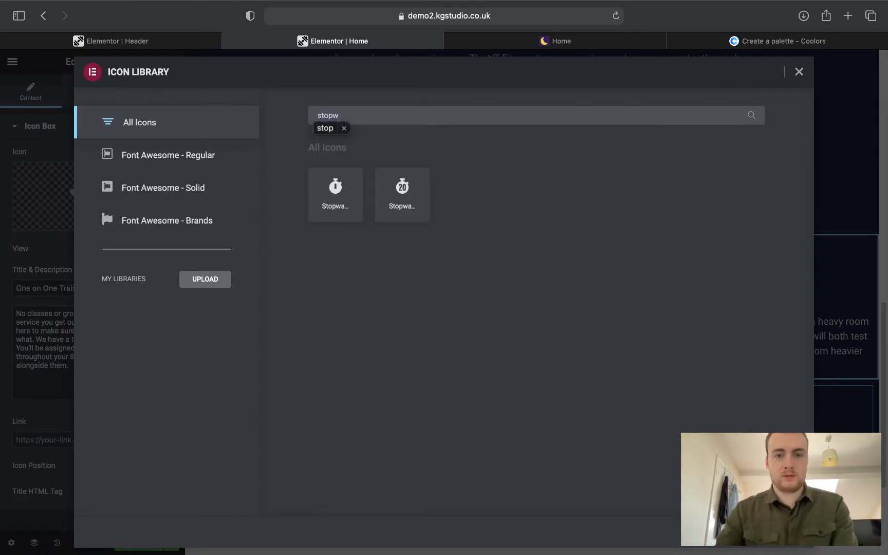
key(BackSpace)
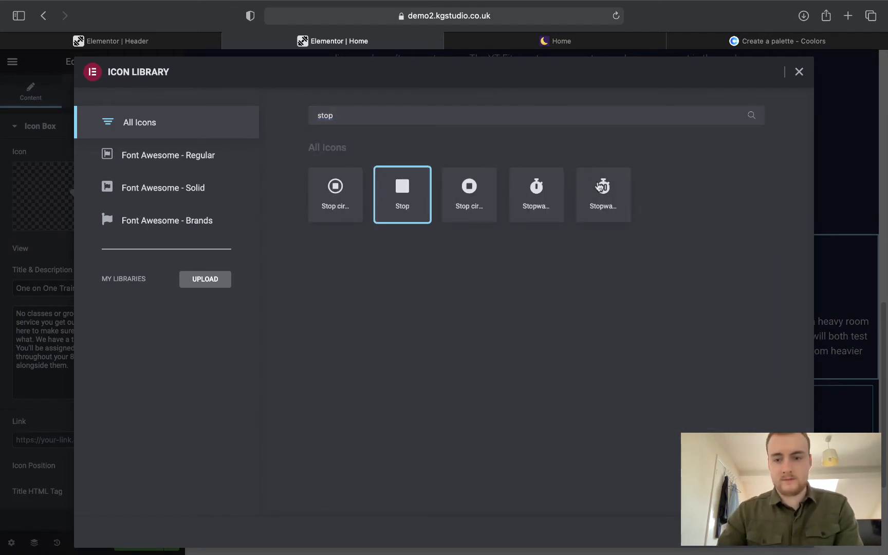
click(600, 187)
click(780, 532)
scroll(608, 321, down, 1)
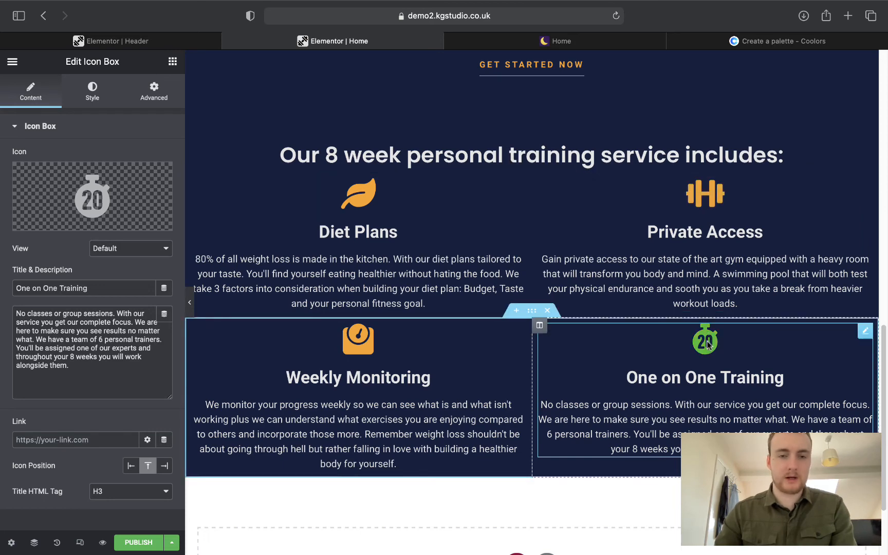
scroll(708, 345, down, 5)
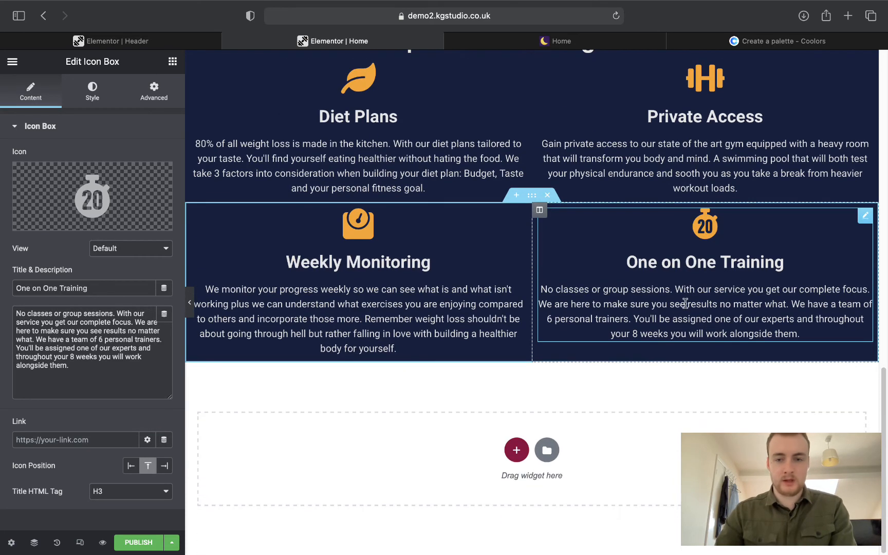
On the live home page, open the BOOK FREE TODAY! session popup.
click(547, 449)
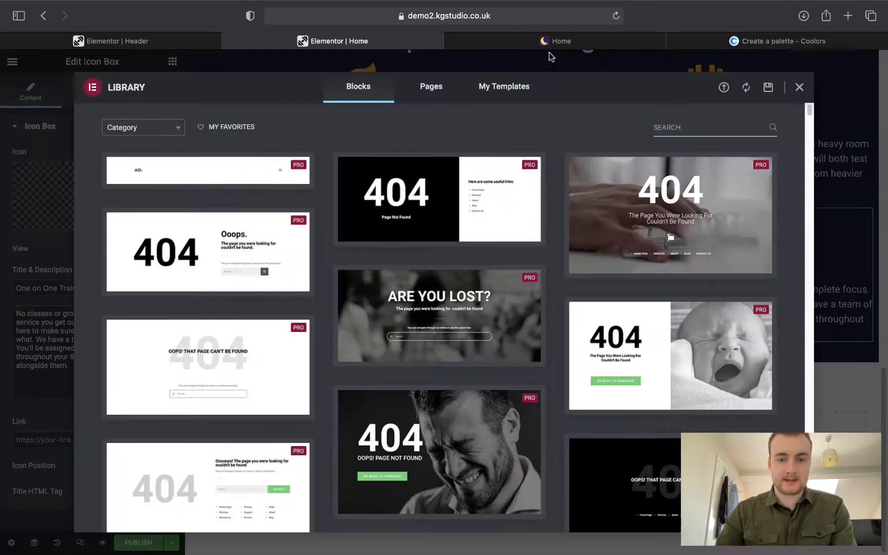
click(549, 41)
scroll(502, 284, down, 10)
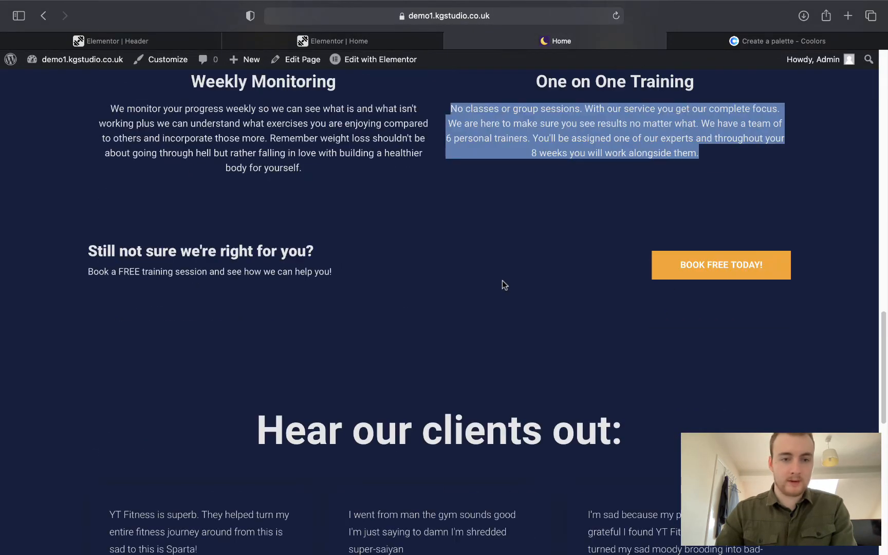
drag(58, 250, 508, 256)
click(507, 255)
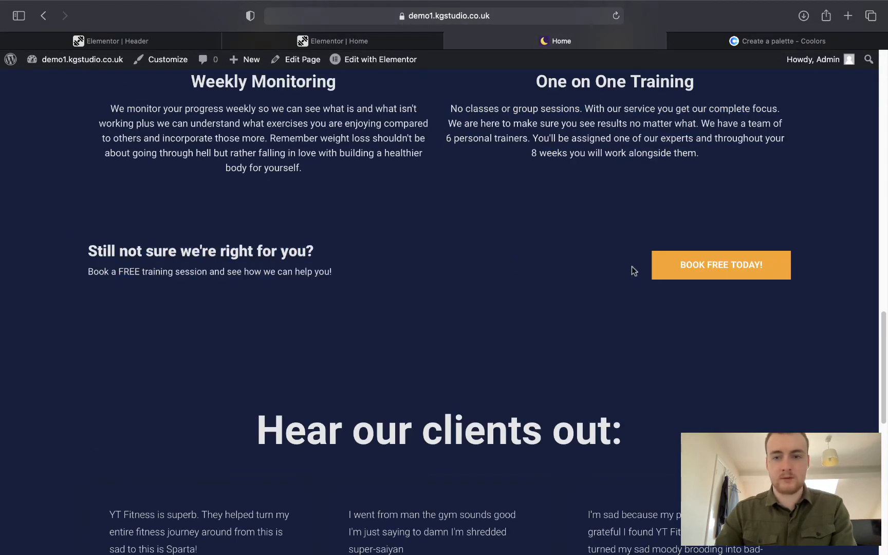
click(652, 277)
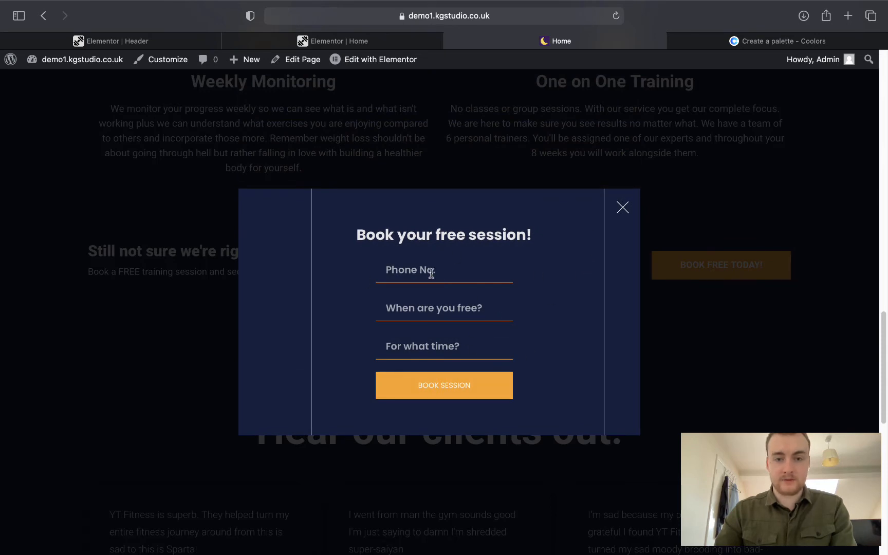
Book a test session for 2021-05-12 at 12:30.
click(446, 305)
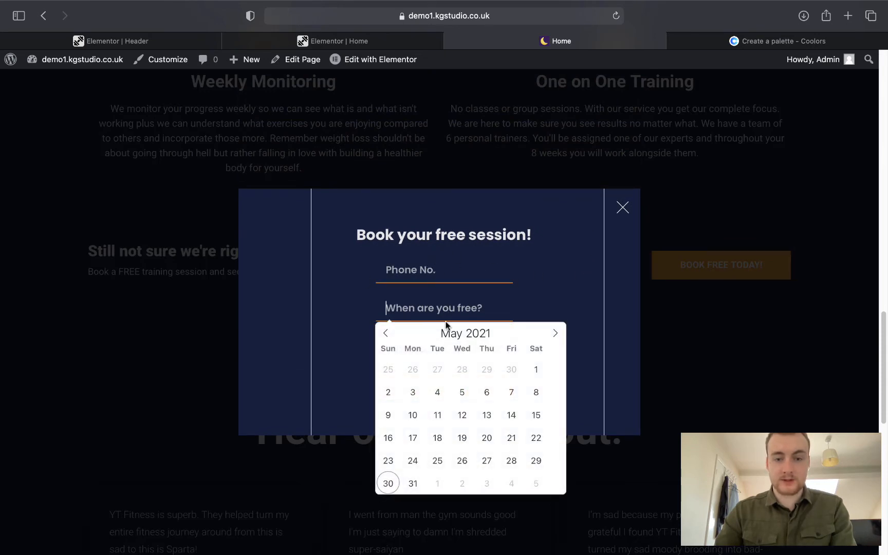
click(462, 415)
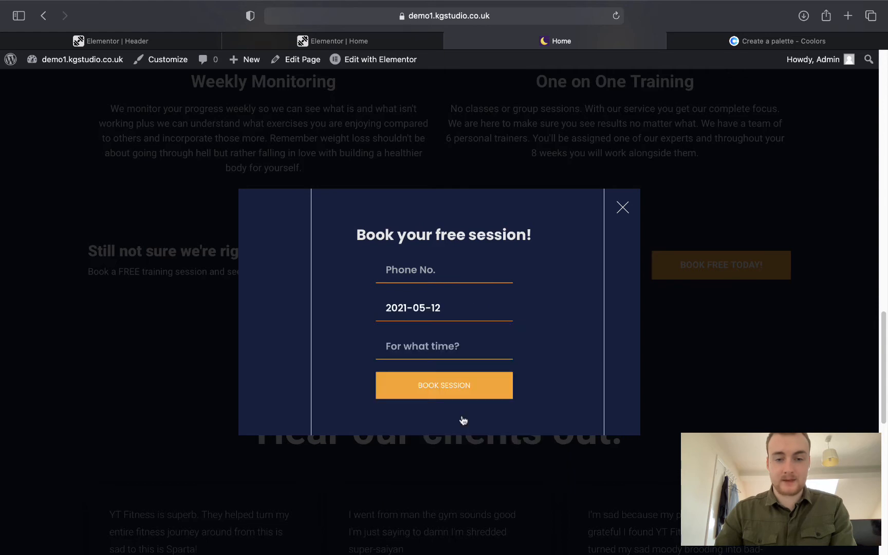
click(444, 356)
click(494, 372)
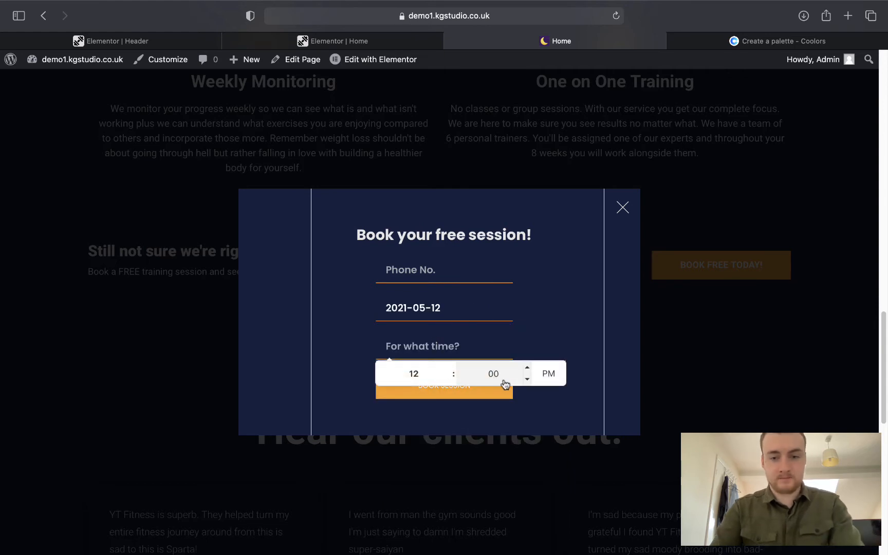
key(BackSpace)
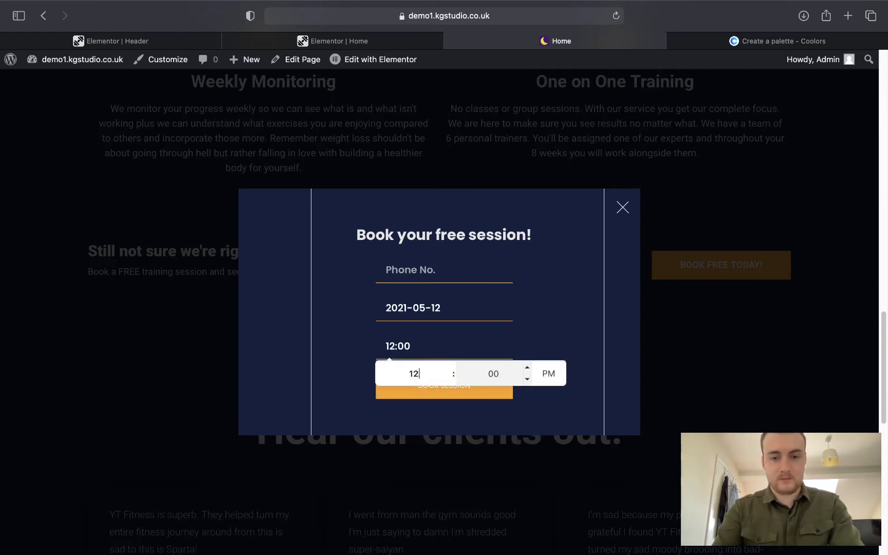
text(3)
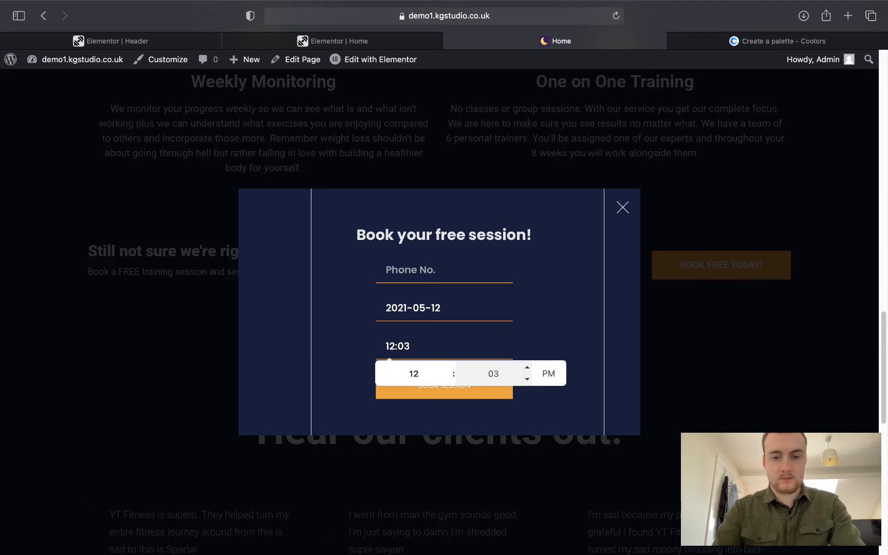
text(0)
click(535, 328)
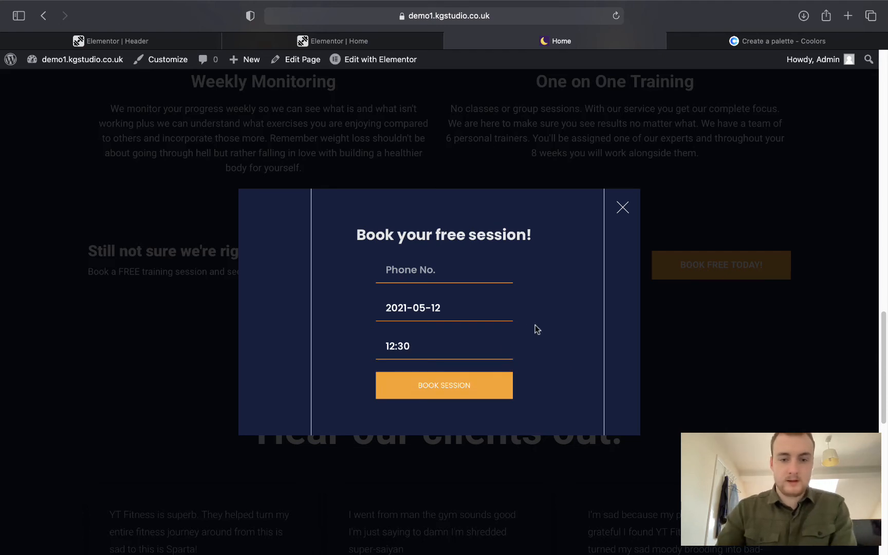
click(446, 389)
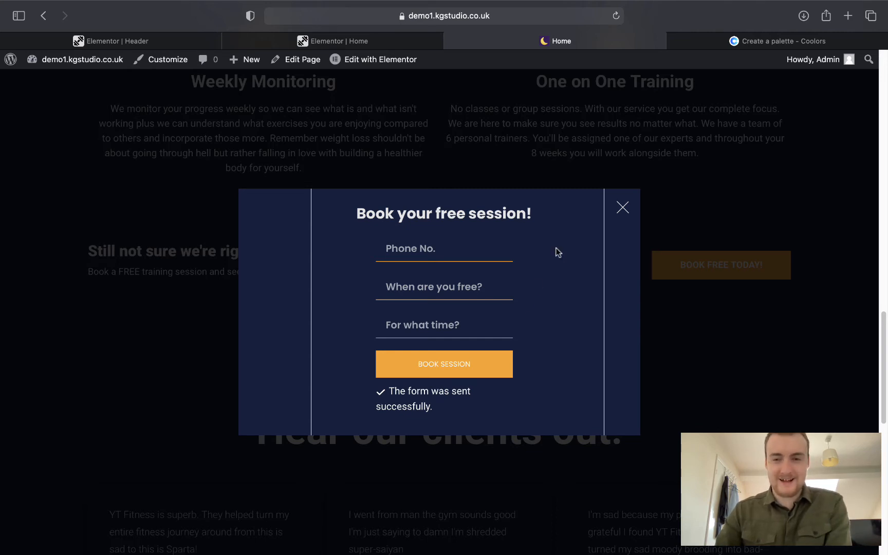
Close the booking popup after the form sends successfully.
click(624, 208)
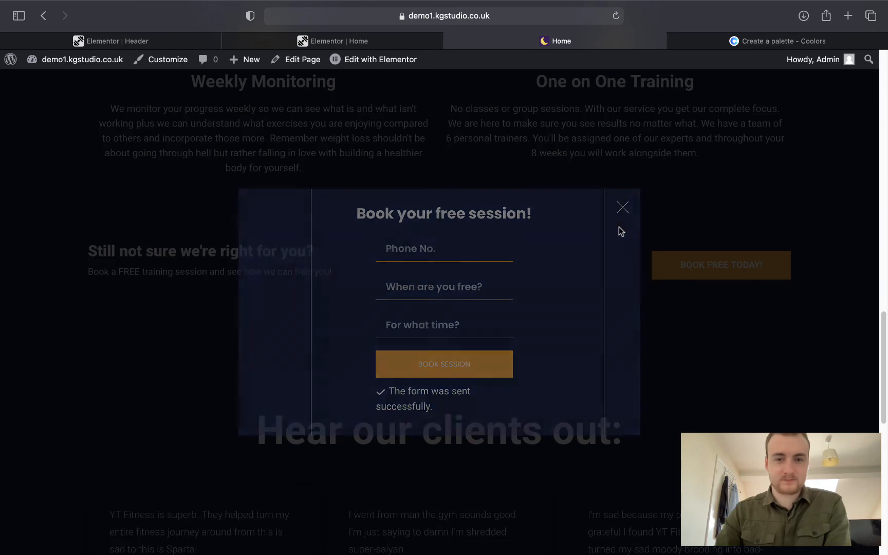
scroll(591, 238, down, 1)
scroll(591, 239, up, 1)
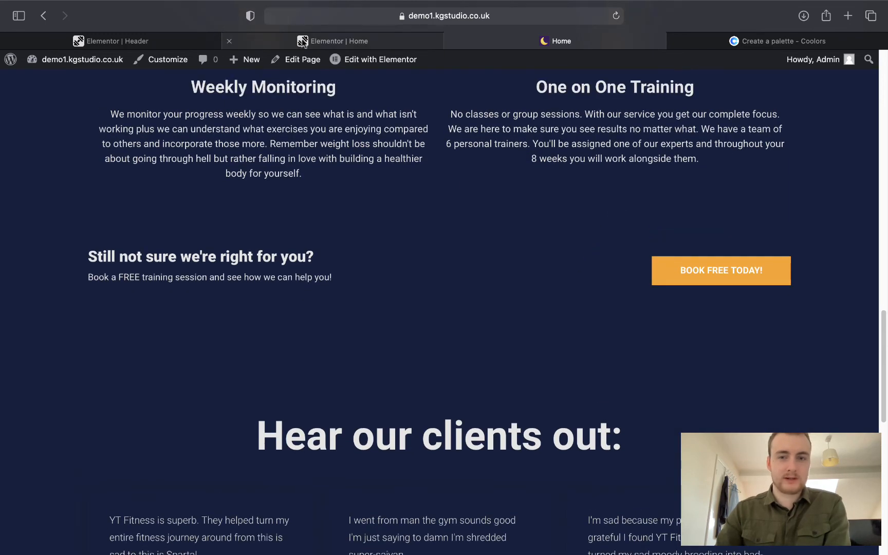
click(340, 40)
click(487, 39)
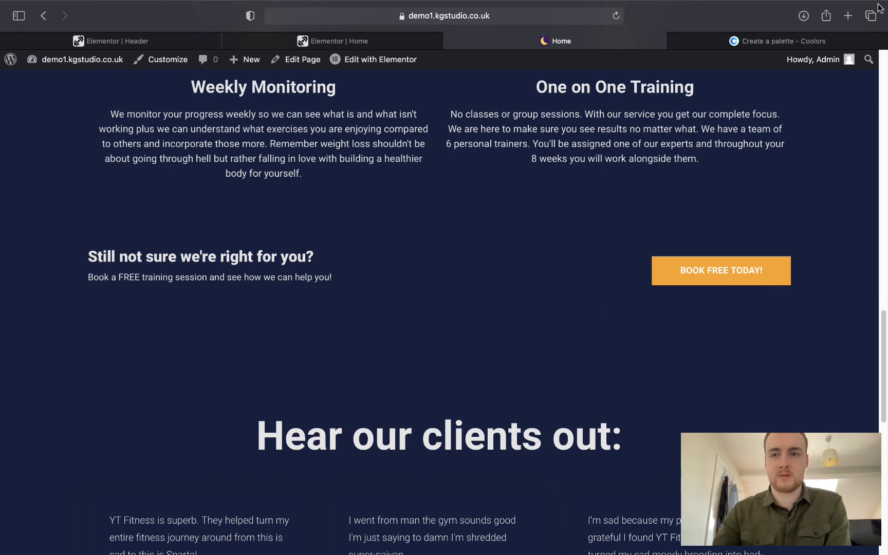
Visit kgstudio.co.uk, view its full-screen menu and 'Who are we?' section, then close it.
click(848, 16)
text(k)
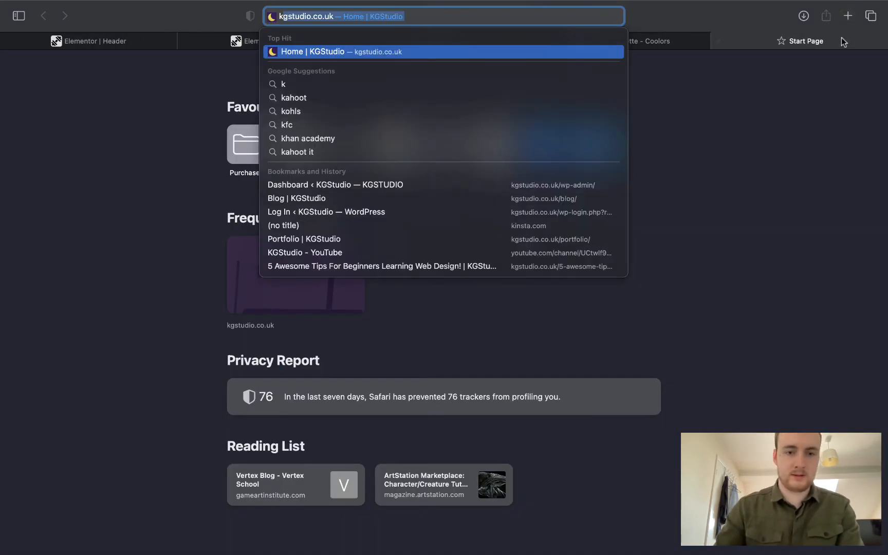
key(Return)
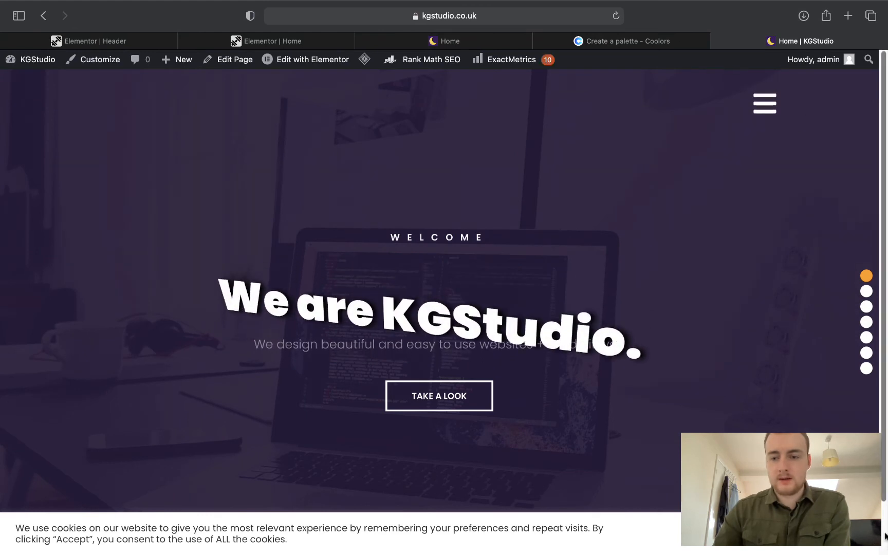
click(764, 109)
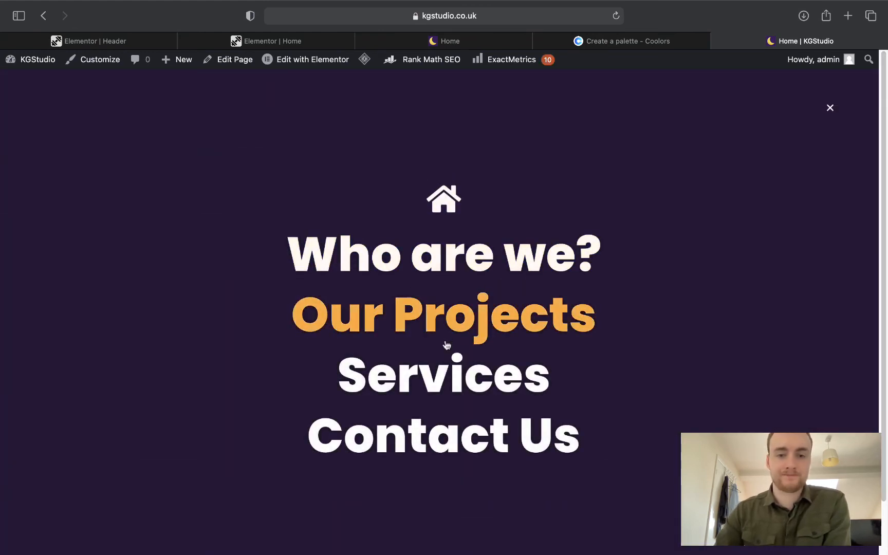
click(418, 254)
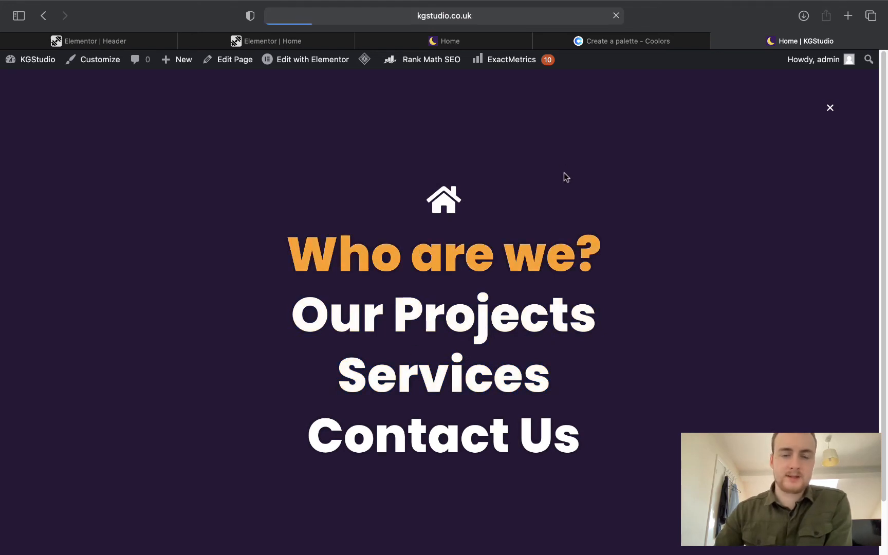
click(719, 41)
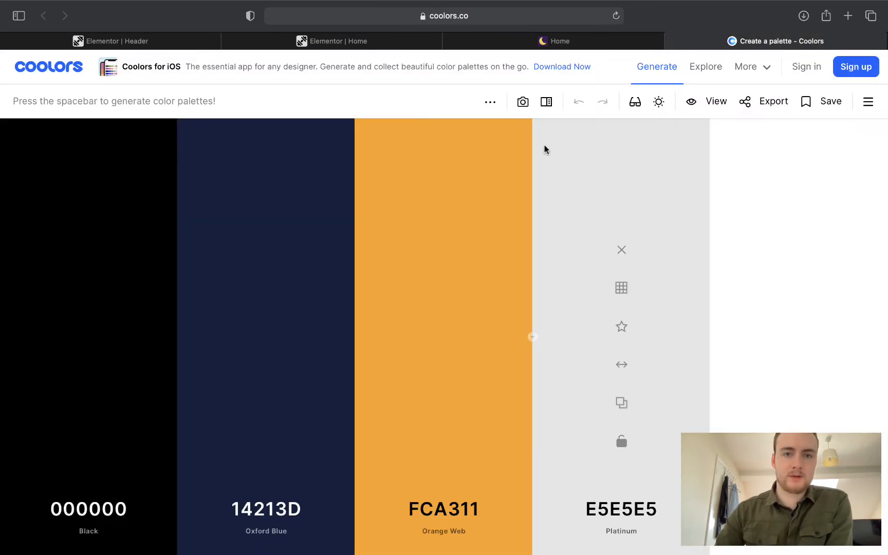
Filter the block library to Call To Action and insert the short-stories block.
click(339, 41)
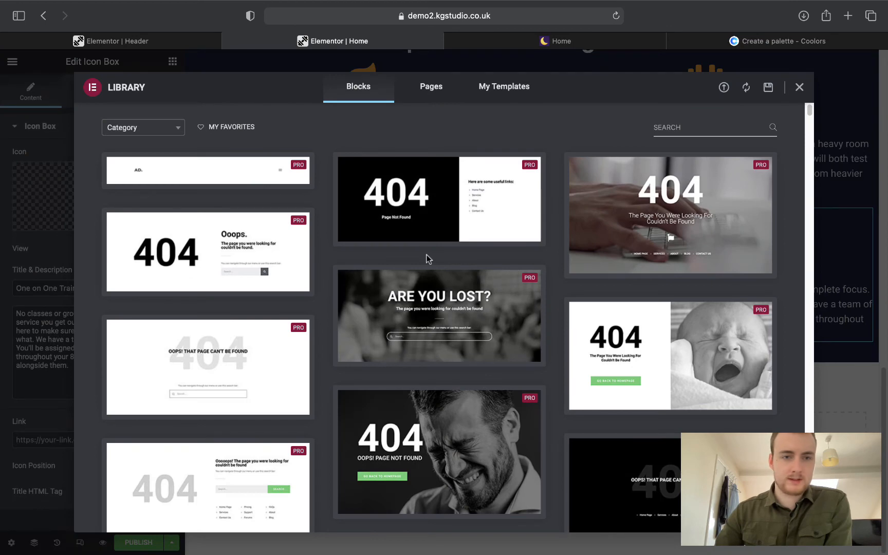
click(141, 128)
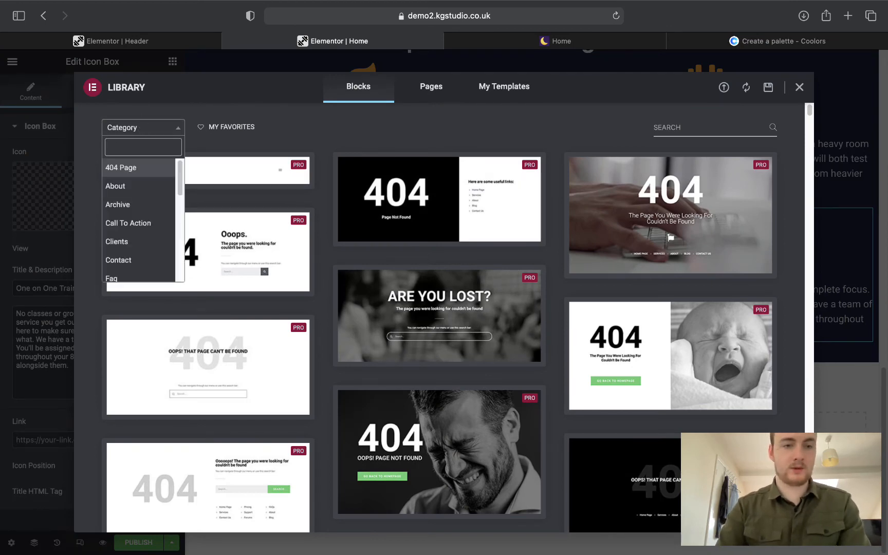
text(call)
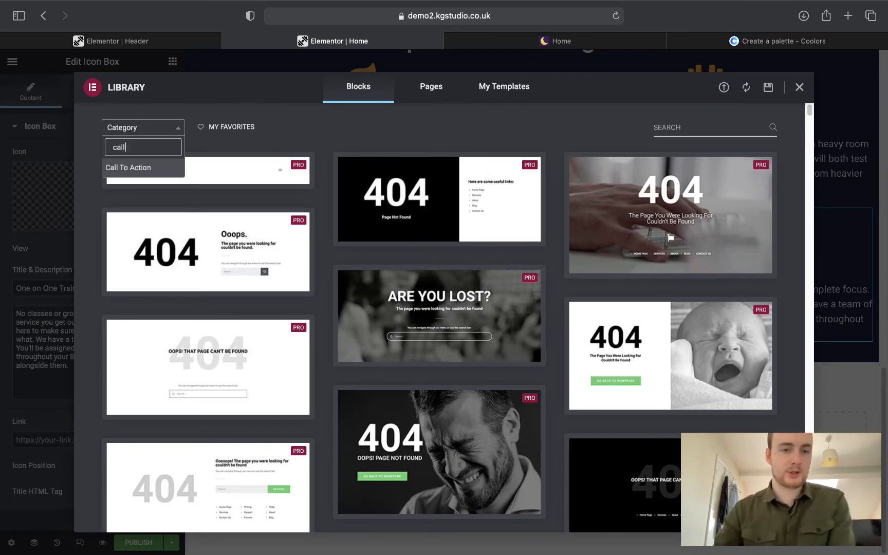
click(125, 168)
scroll(476, 274, down, 4)
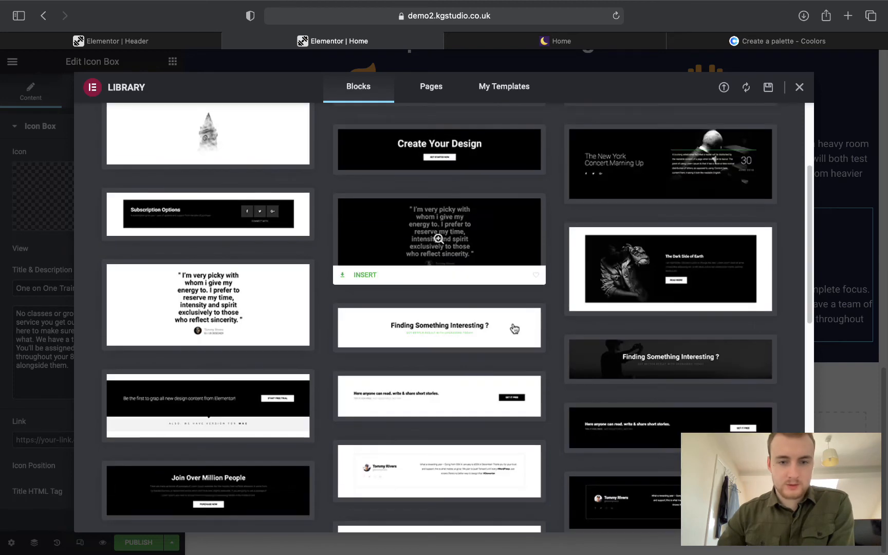
scroll(514, 329, down, 3)
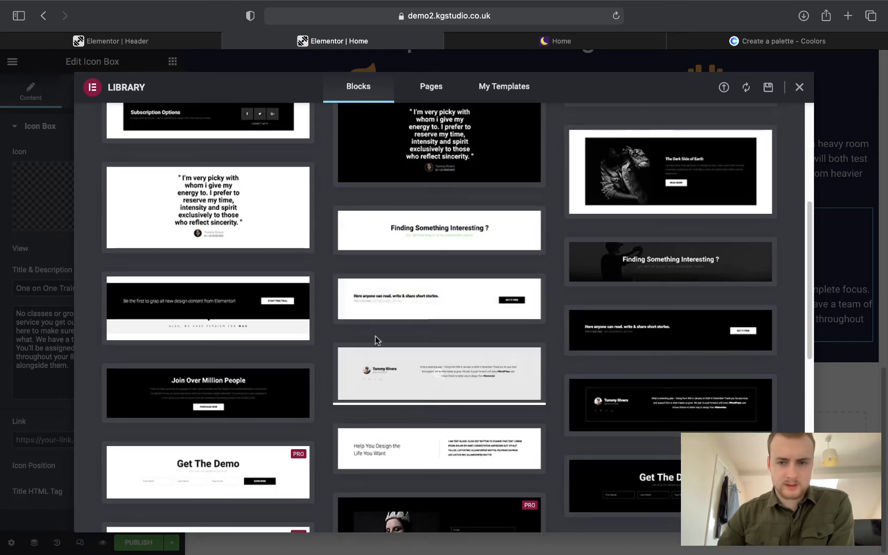
click(355, 317)
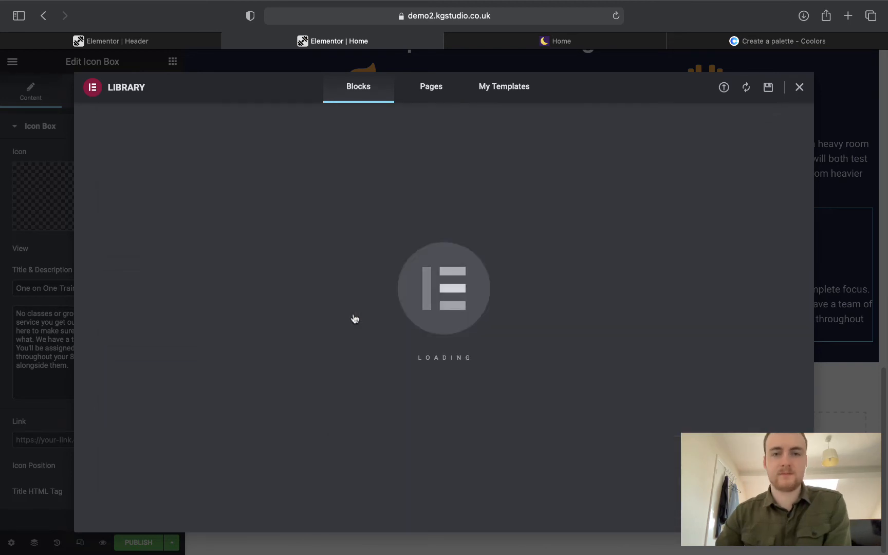
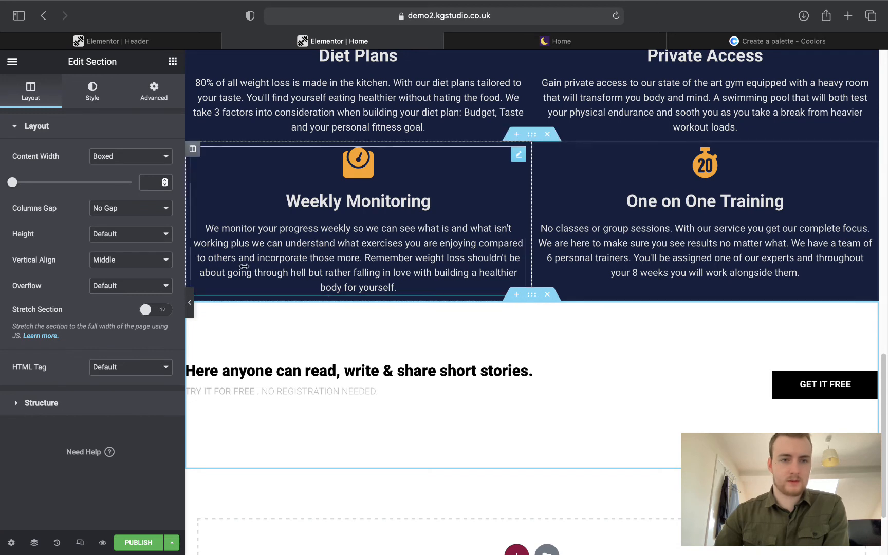
Set the call-to-action section's padding to 75 top and 10 bottom.
click(152, 95)
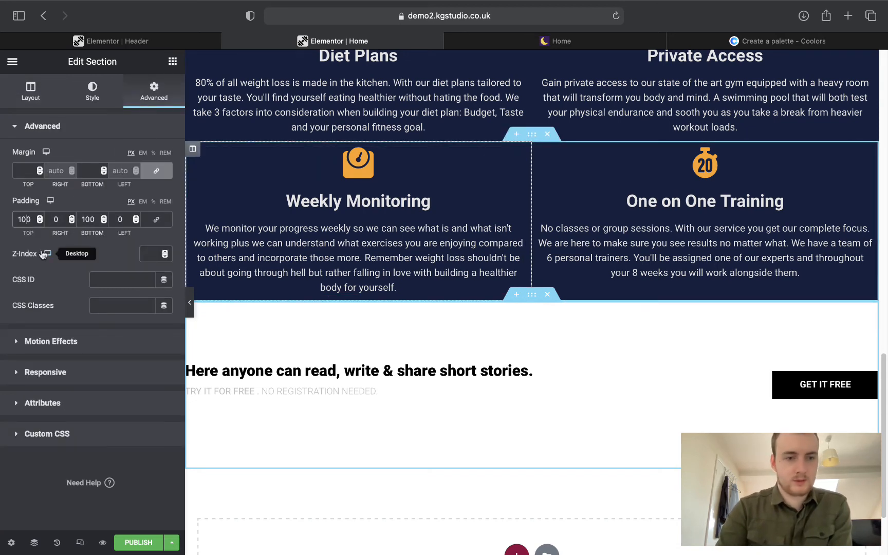
text(0)
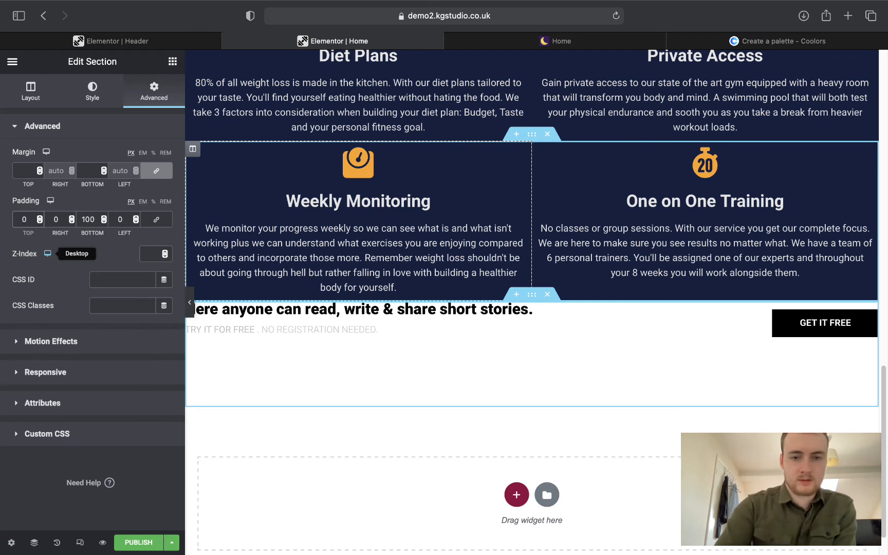
text(75)
key(BackSpace)
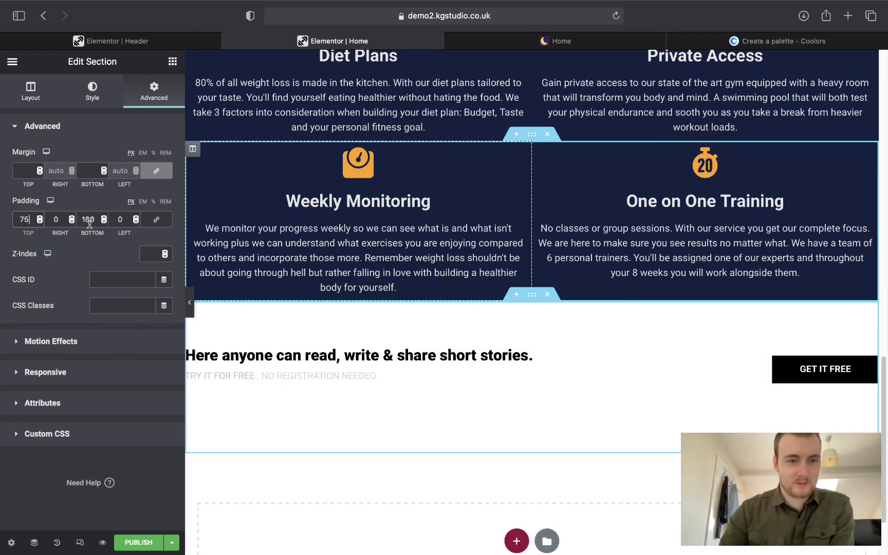
key(BackSpace)
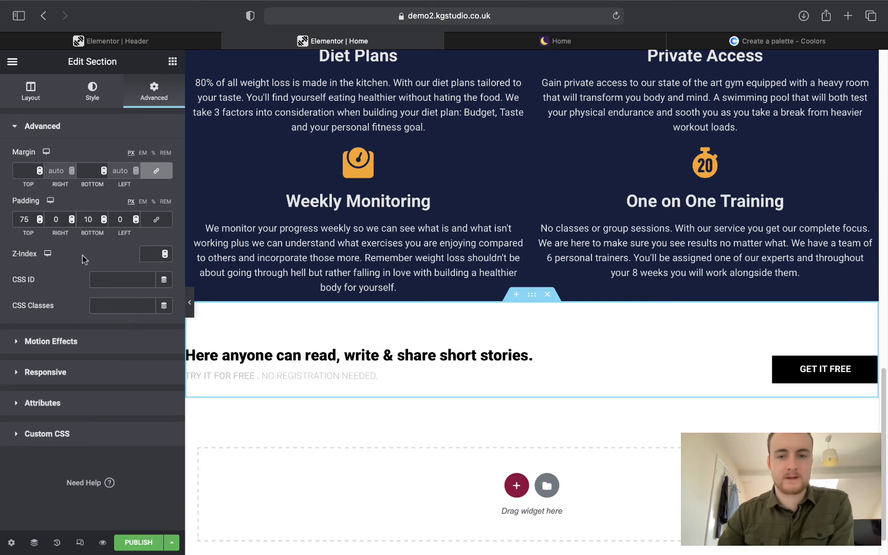
Give the section a classic background in the Primary navy global colour.
click(93, 102)
click(114, 183)
click(148, 208)
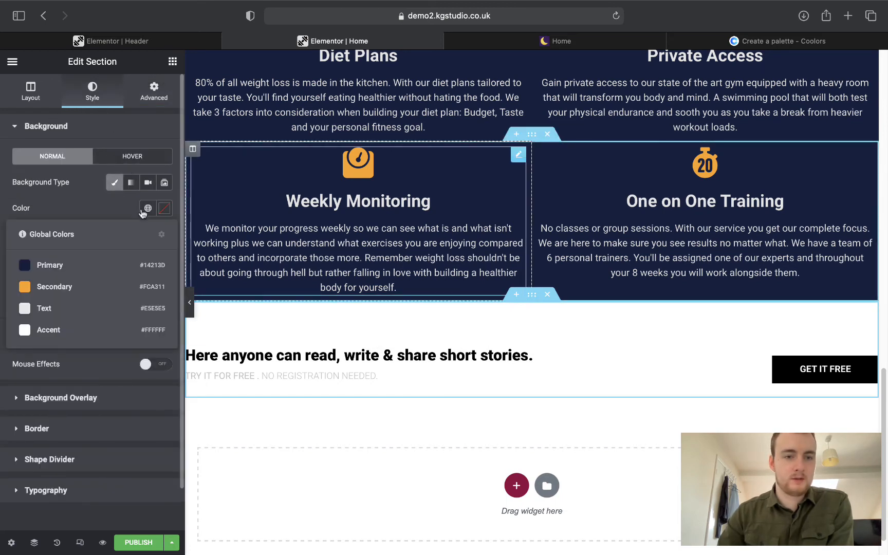
click(77, 266)
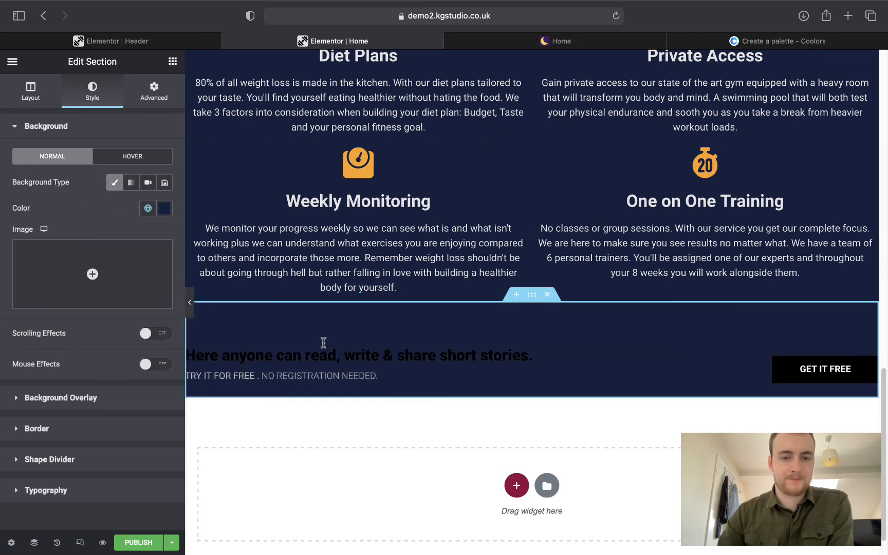
Set the heading and the TRY IT FOR FREE text block to light global Text colours.
click(307, 355)
click(92, 102)
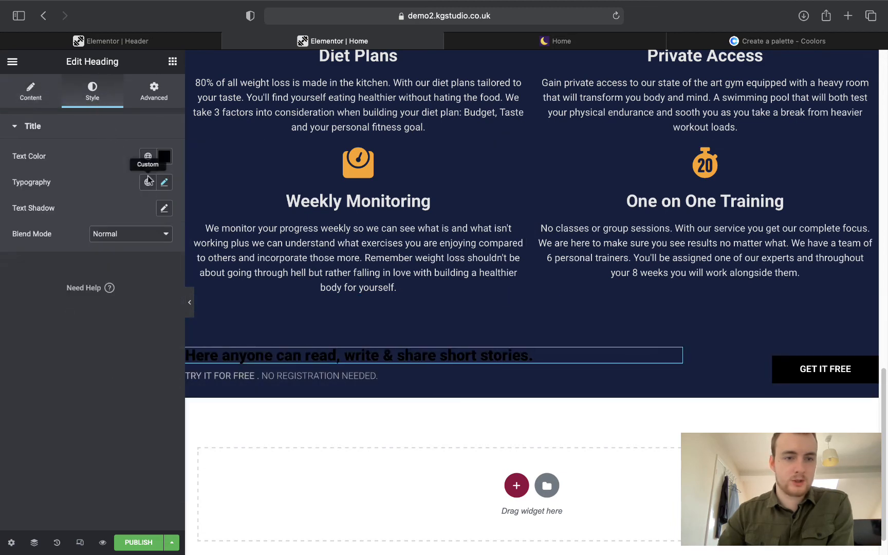
click(148, 157)
click(79, 256)
click(277, 375)
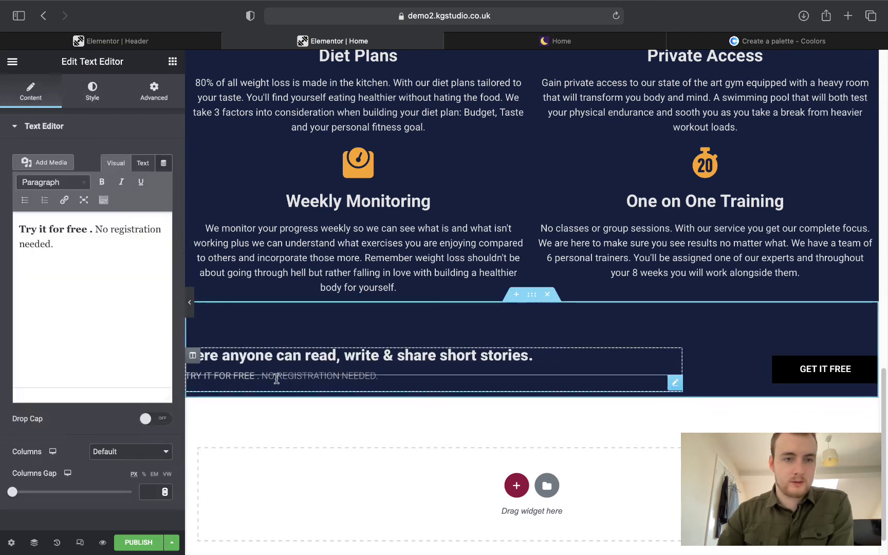
click(92, 92)
click(147, 183)
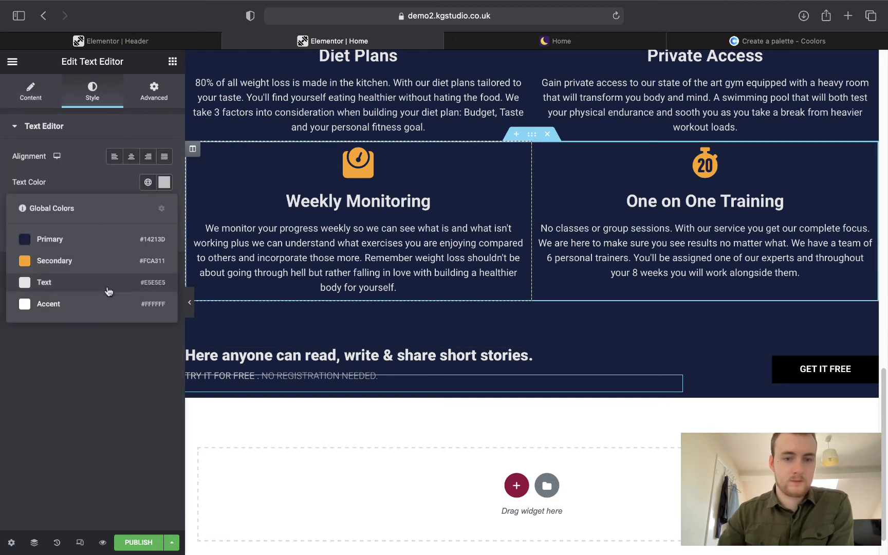
click(51, 304)
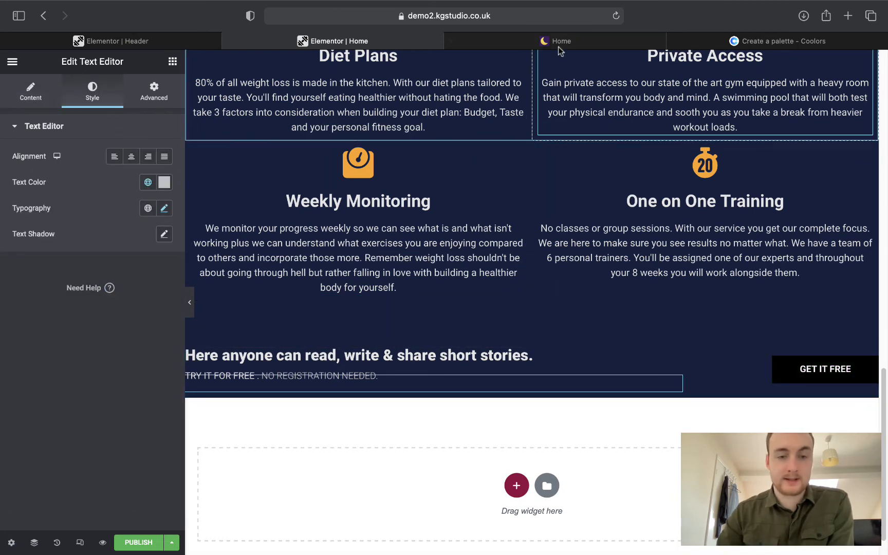
Replace the heading title with "Still not sure we're right for you?" copied from the live site.
key(ctrl+Tab)
drag(89, 258, 253, 245)
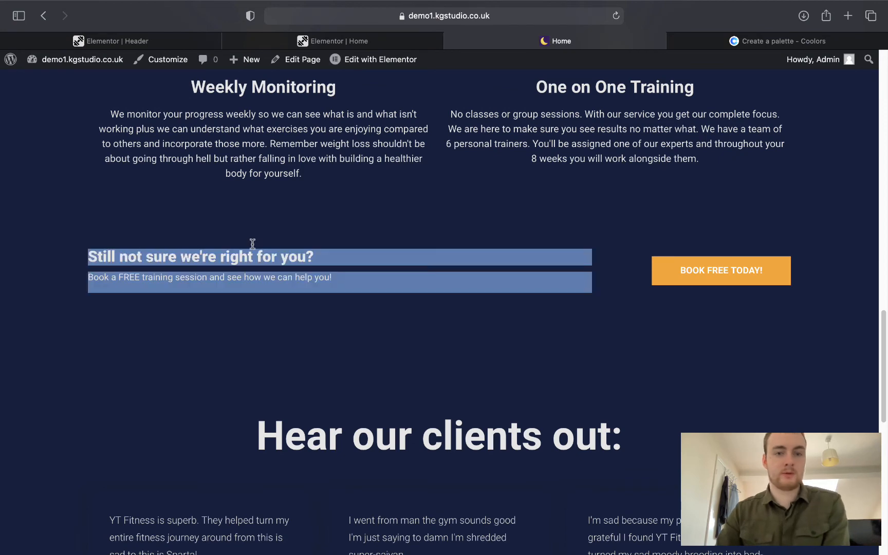
click(293, 260)
drag(314, 257, 93, 250)
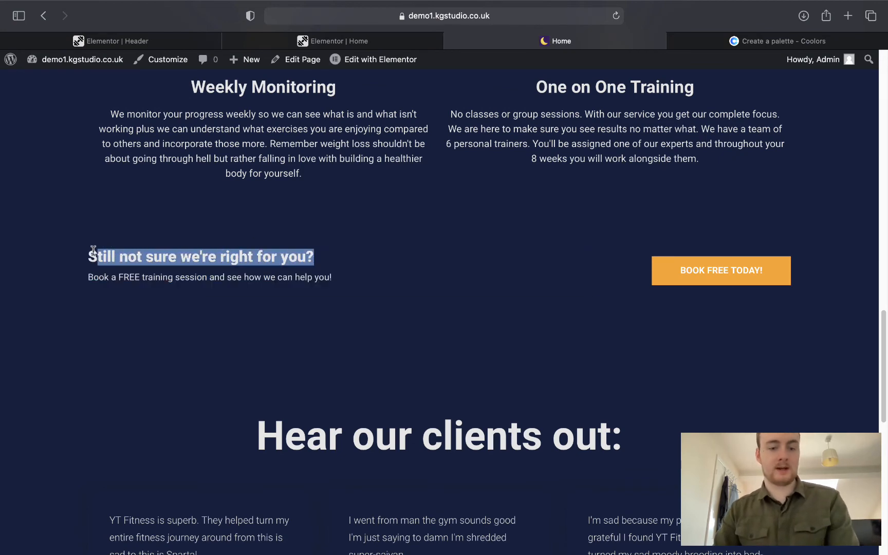
click(326, 41)
click(368, 363)
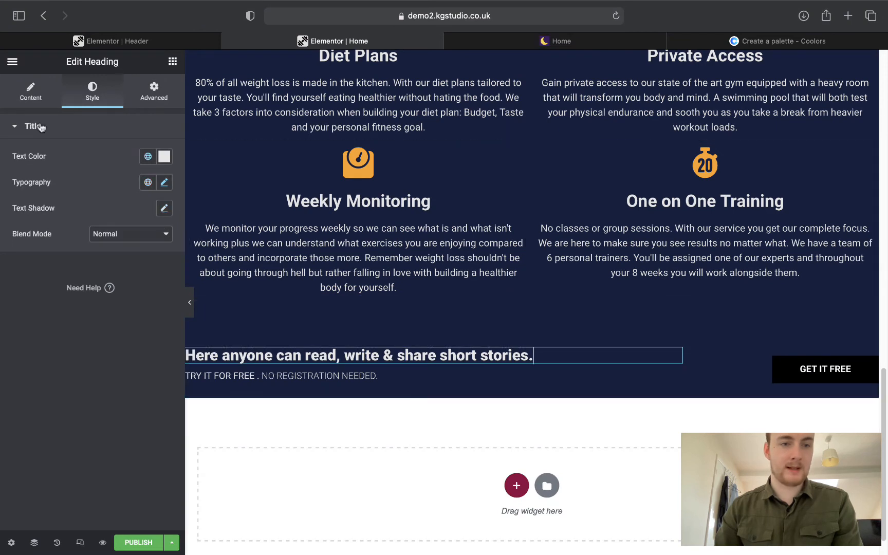
click(30, 92)
click(127, 195)
key(super+a)
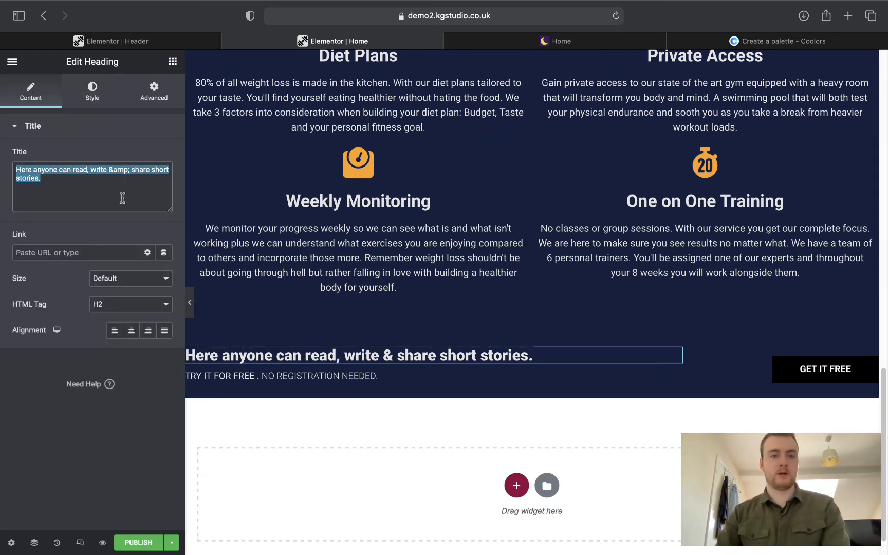
text(Still not sure we're right for you?)
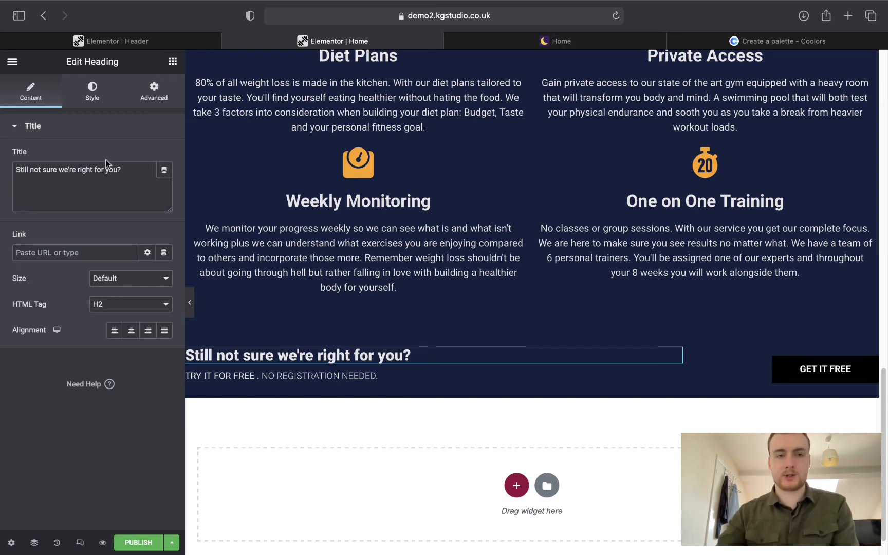
Replace the text block with the live site's 'Book a FREE training' line.
click(565, 41)
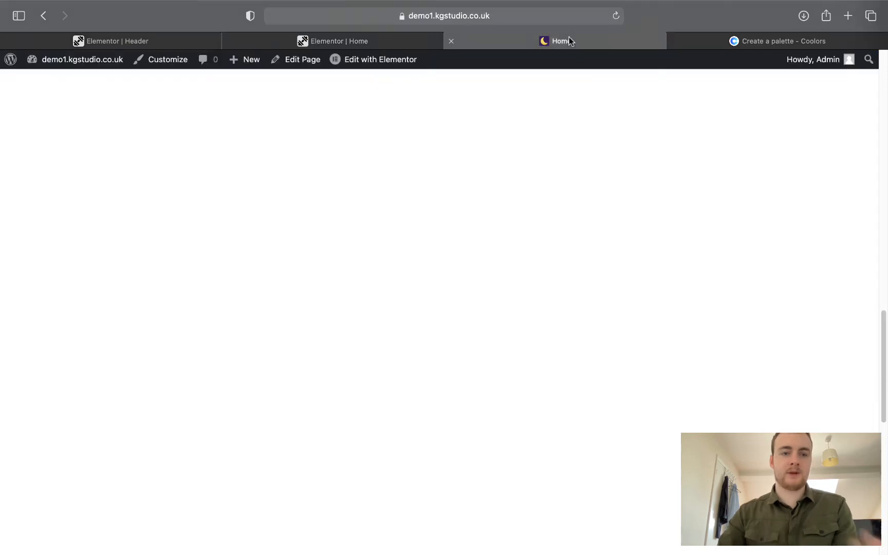
scroll(220, 311, down, 10)
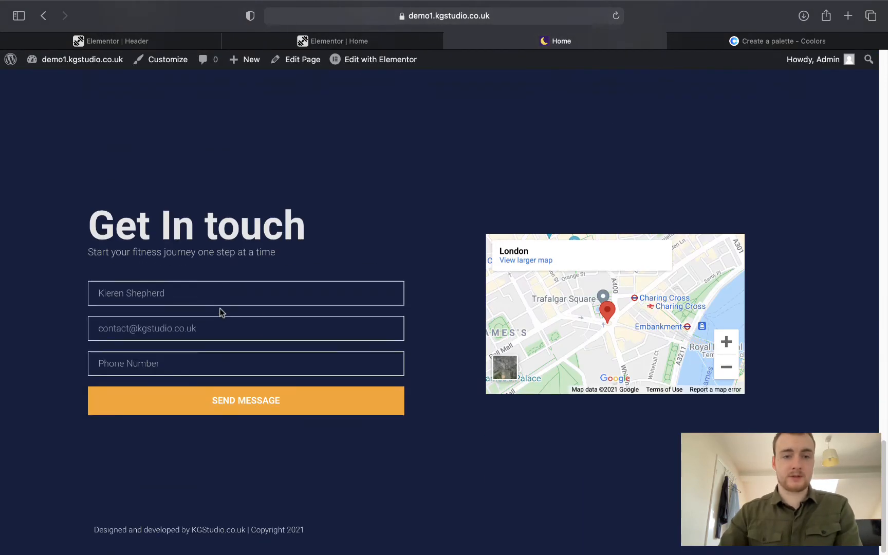
scroll(220, 309, up, 8)
scroll(218, 304, up, 1)
scroll(408, 196, up, 4)
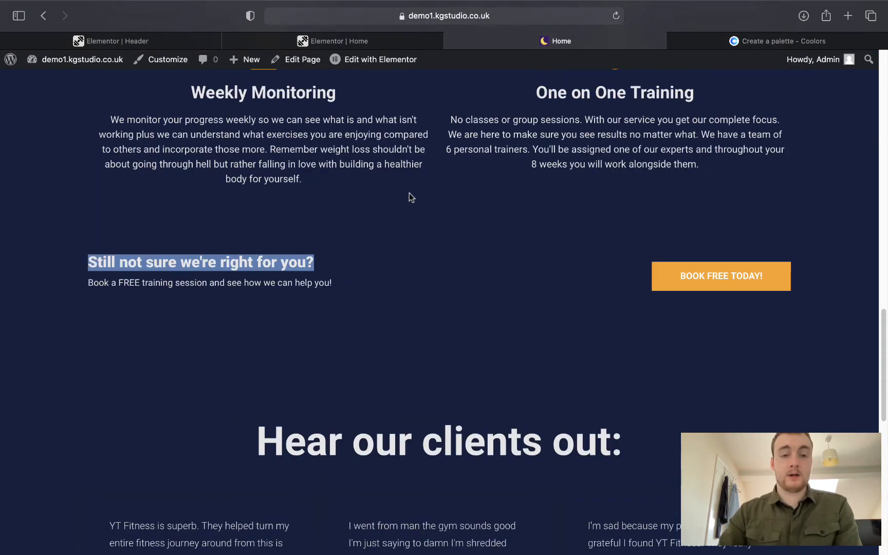
click(84, 314)
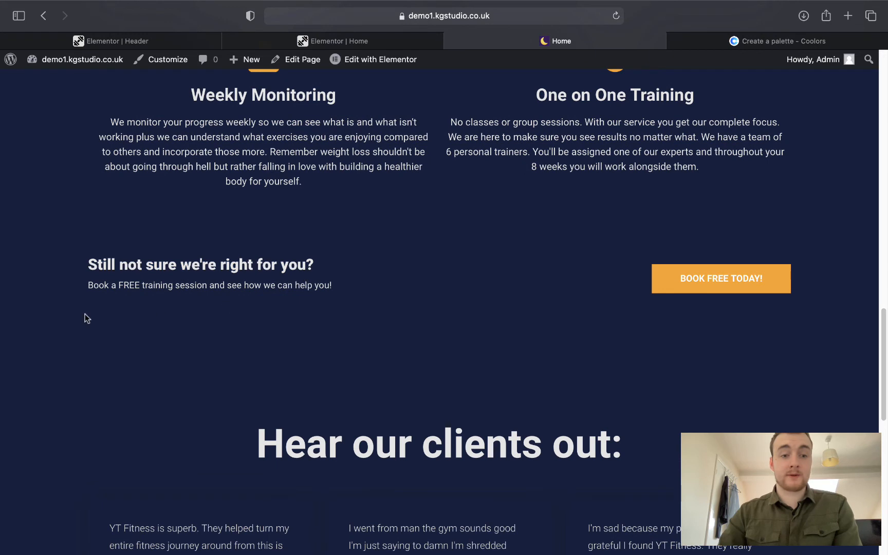
triple_click(87, 288)
click(106, 280)
drag(88, 283, 331, 284)
key(super+c)
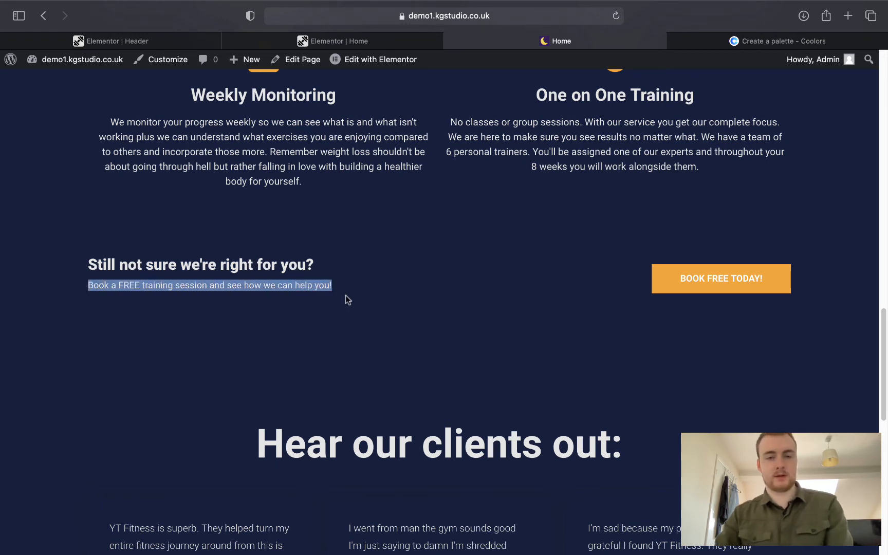
click(276, 43)
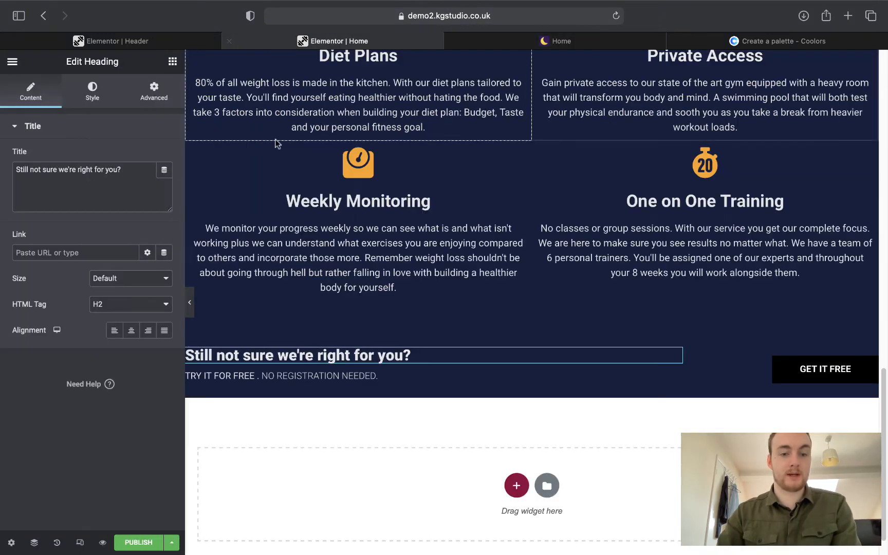
click(256, 370)
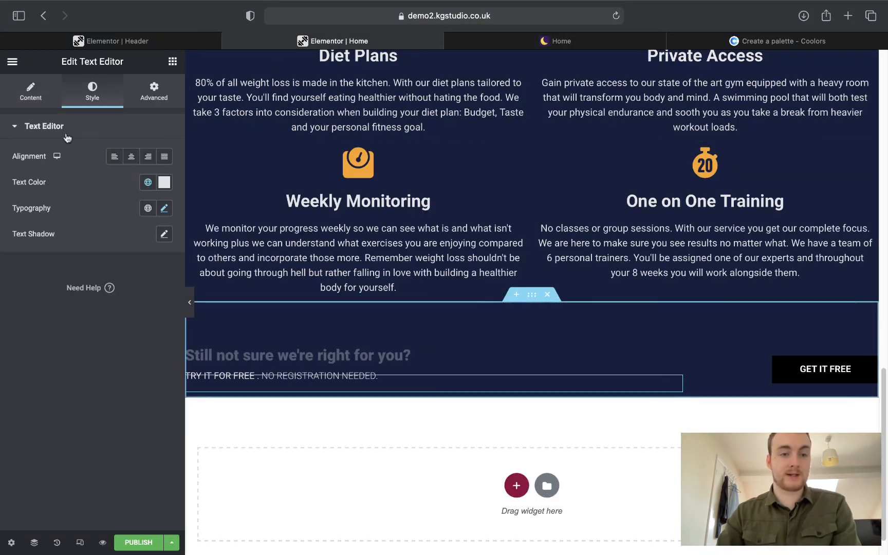
drag(92, 258, 2, 217)
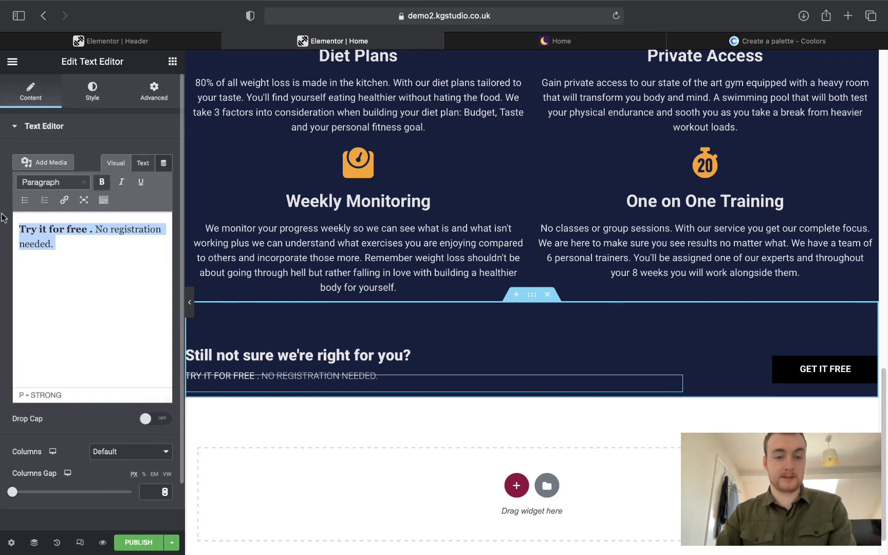
key(super+v)
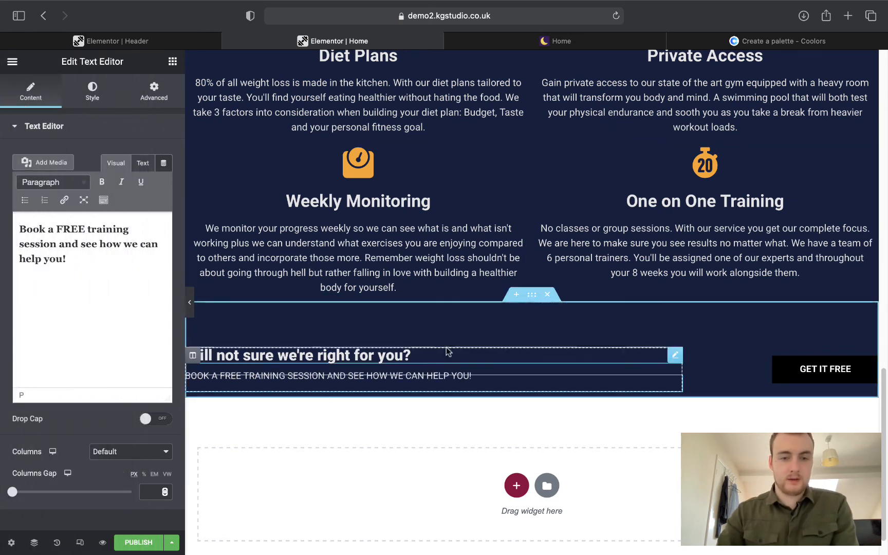
Set the subline's typography transform to Default so it shows in normal case, then preview.
click(94, 92)
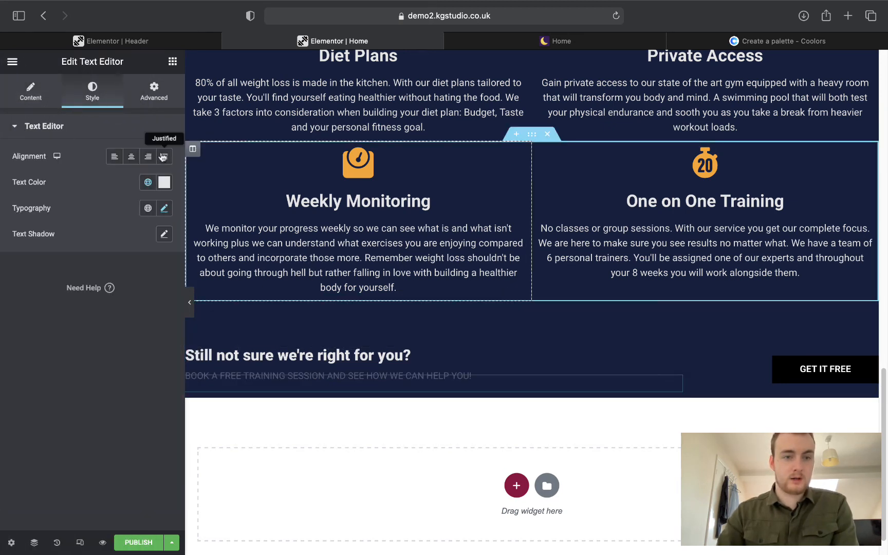
click(164, 208)
click(124, 360)
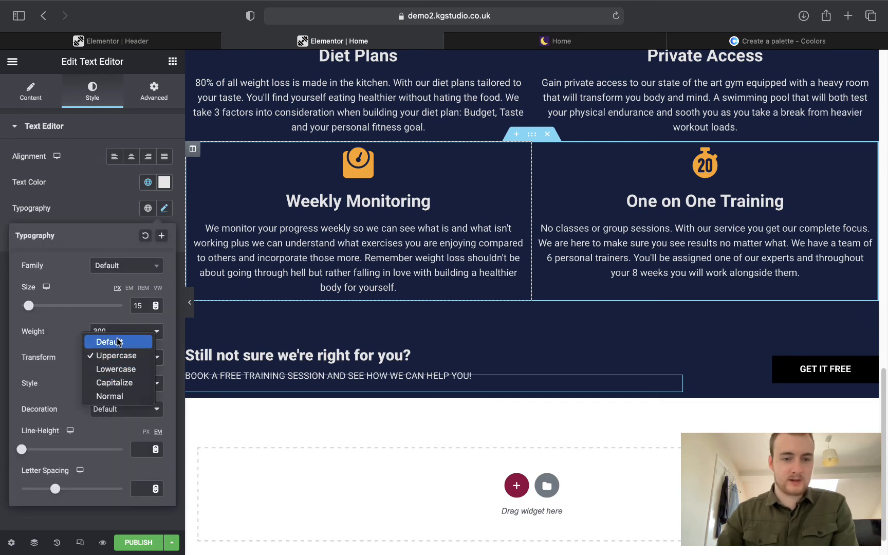
click(117, 342)
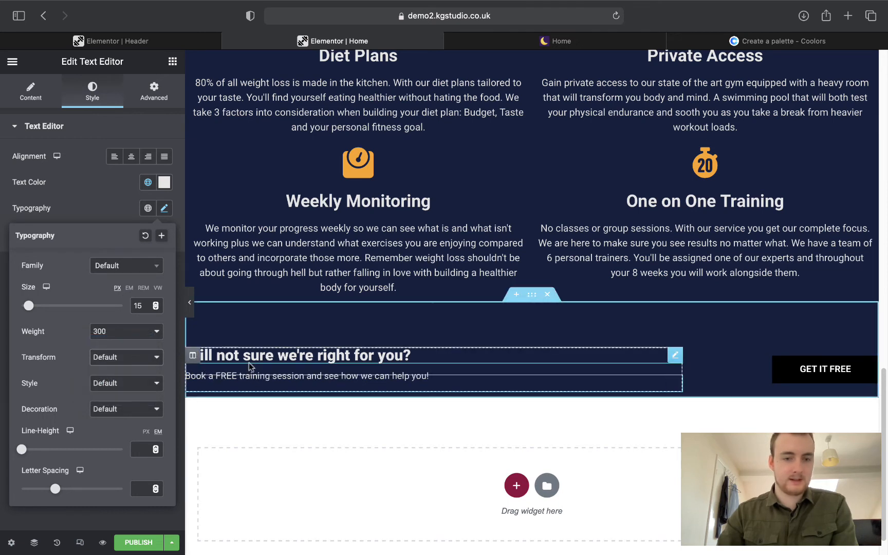
click(93, 196)
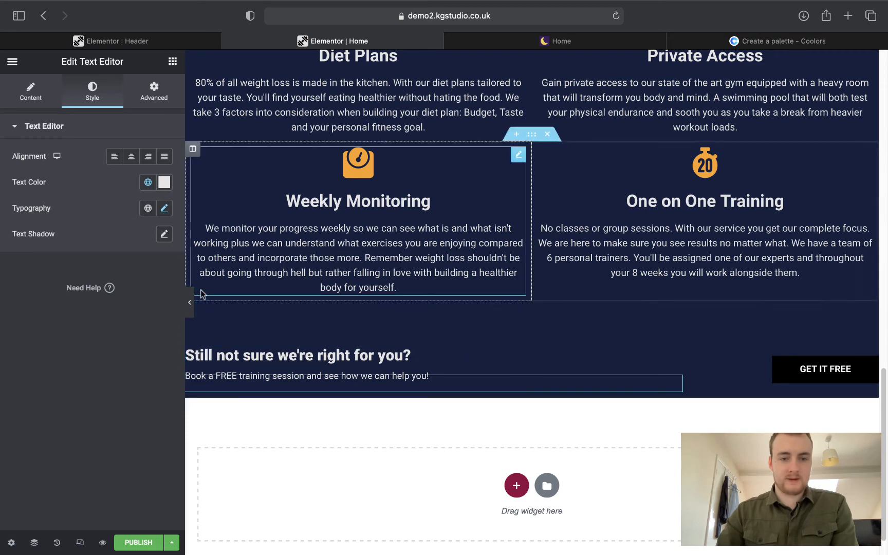
click(189, 302)
scroll(346, 323, up, 5)
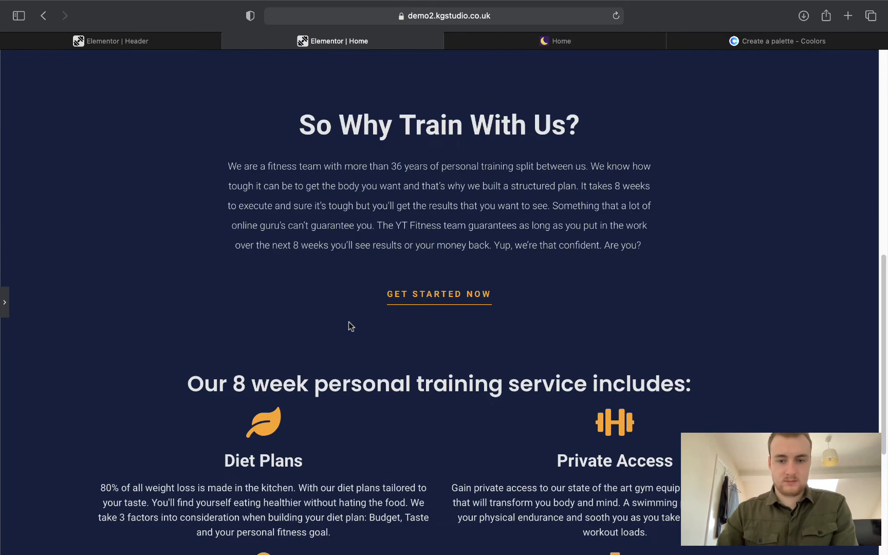
scroll(348, 322, down, 5)
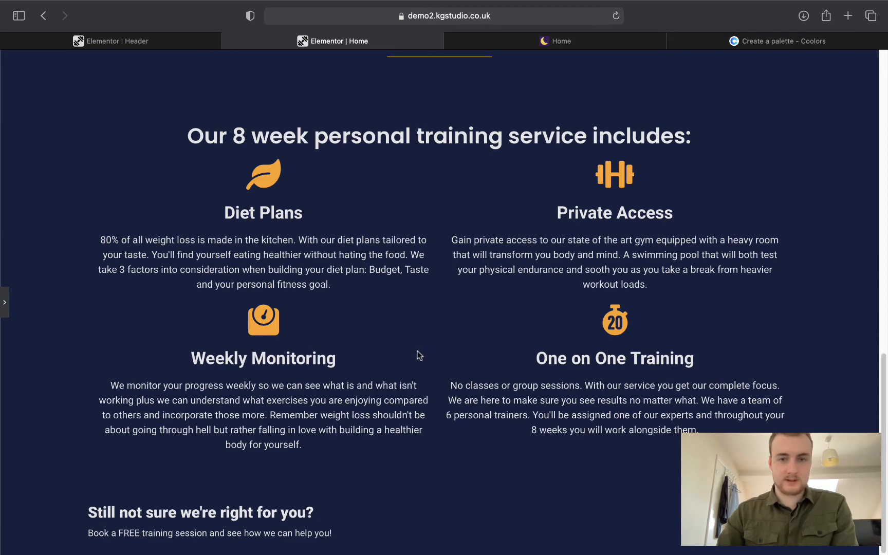
scroll(419, 355, up, 15)
scroll(421, 354, down, 15)
click(4, 303)
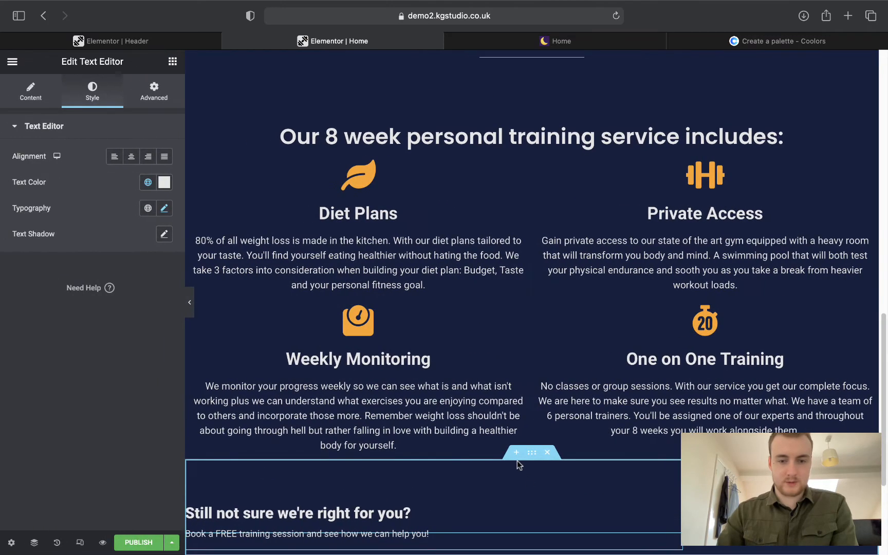
scroll(516, 462, down, 3)
scroll(516, 462, down, 2)
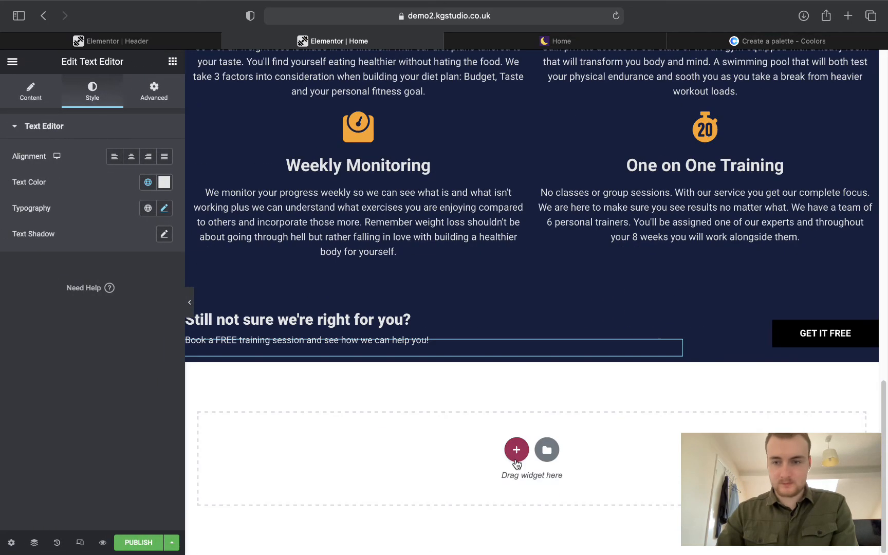
Change the button label to 'Book free today!'.
click(870, 327)
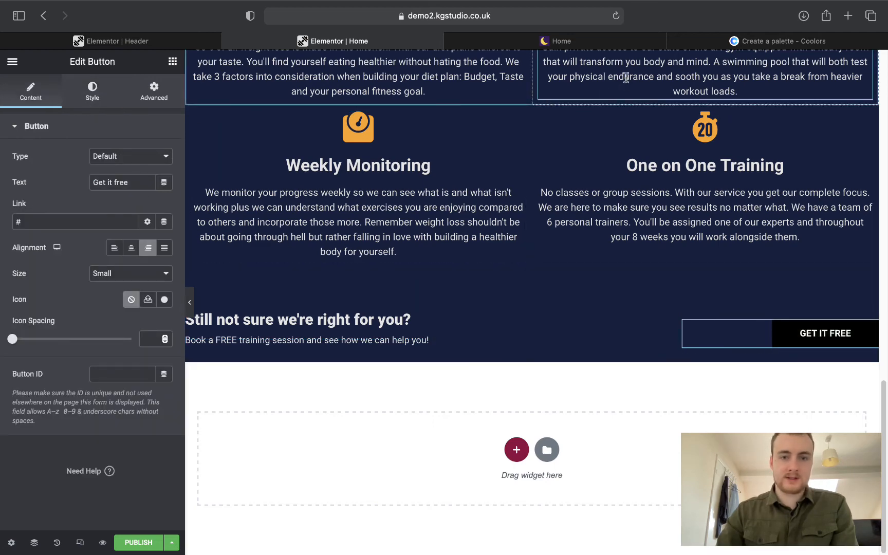
click(546, 45)
click(472, 274)
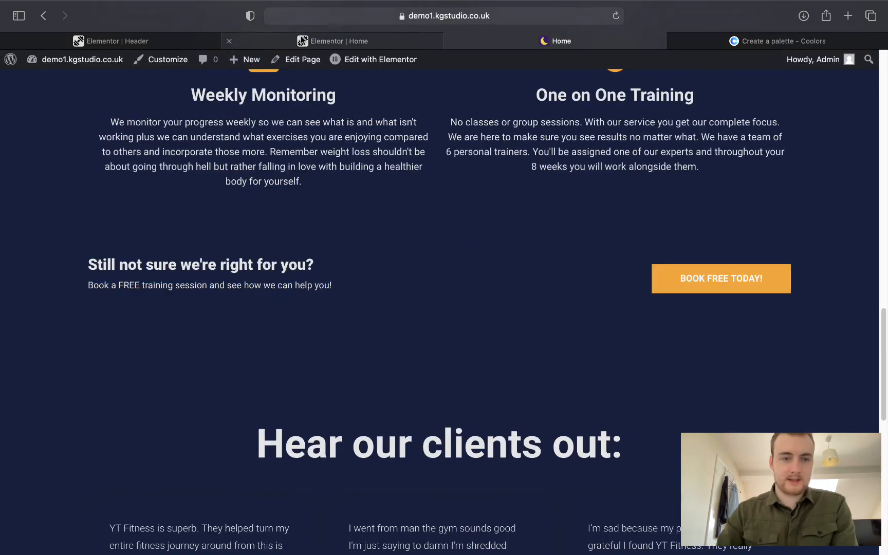
click(334, 41)
drag(118, 180, 35, 182)
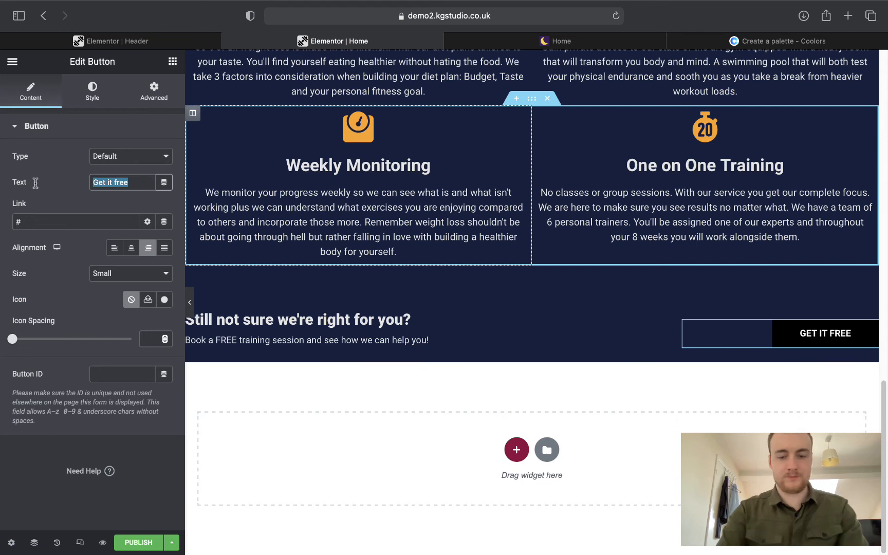
text(Book free tofay)
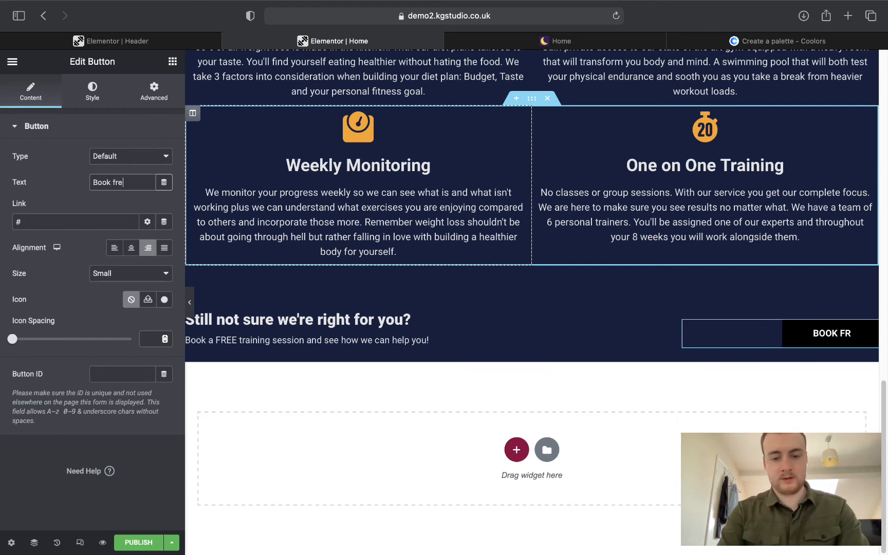
key(BackSpace)
text(day!)
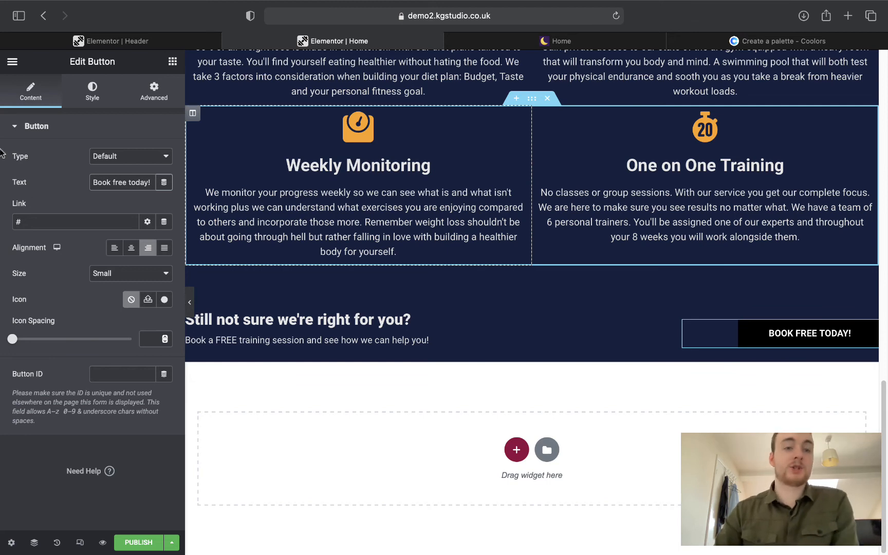
Style the button with white Accent text on a Secondary orange background.
click(103, 97)
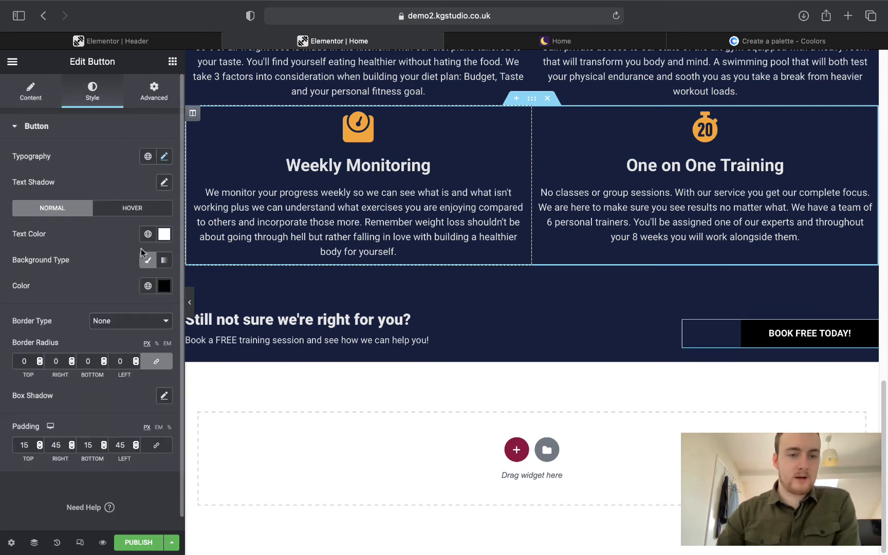
click(148, 236)
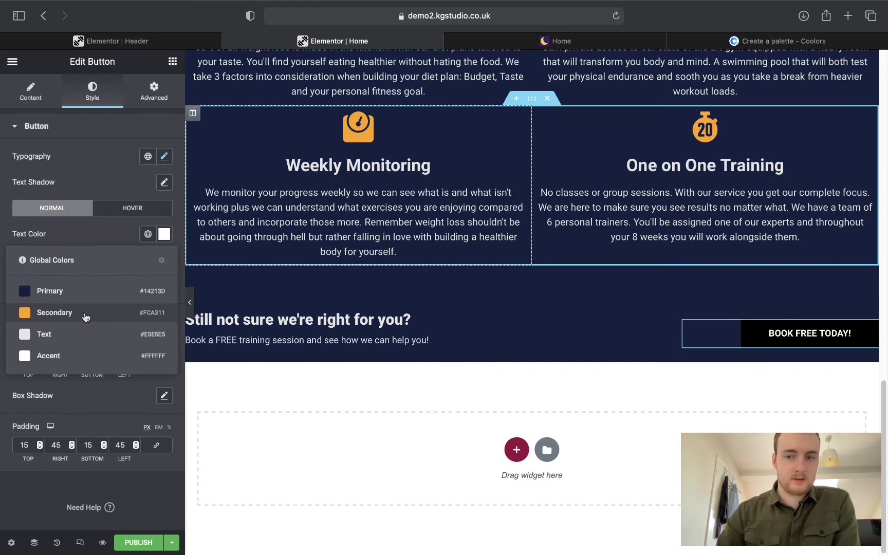
click(86, 318)
click(148, 234)
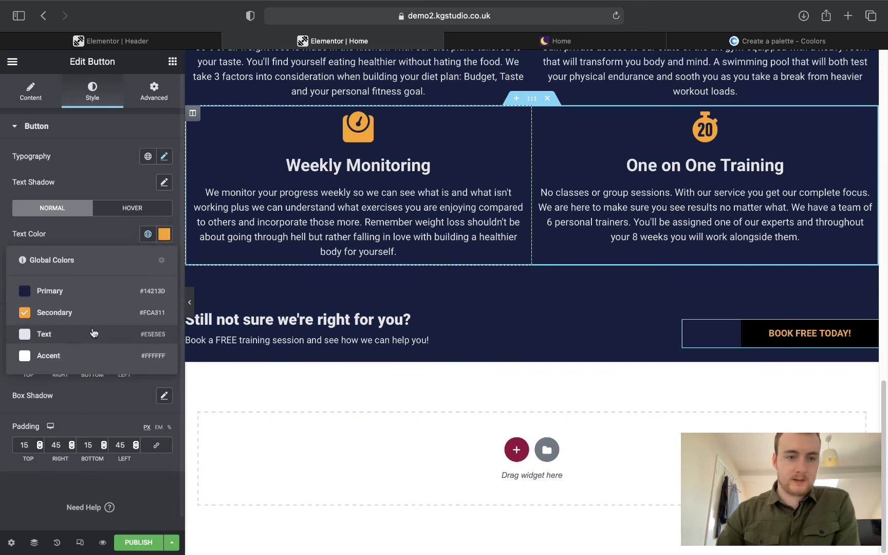
click(95, 333)
click(148, 286)
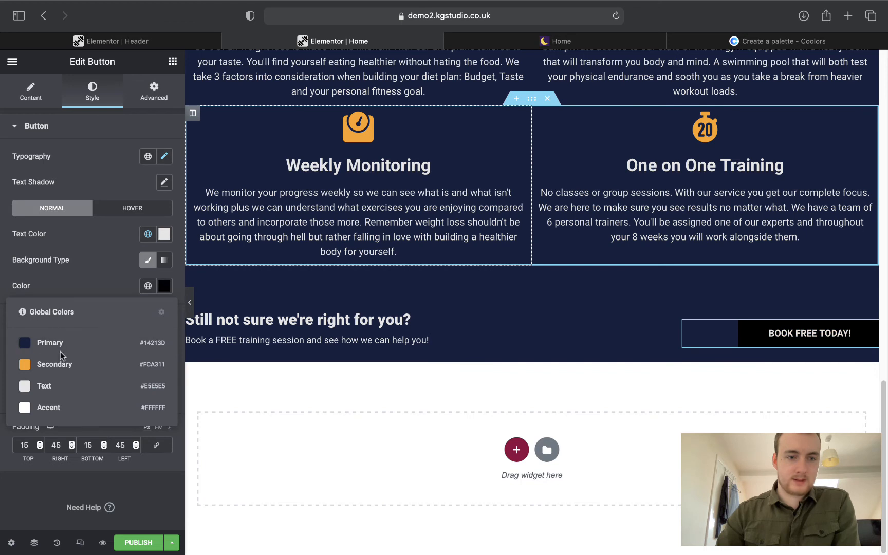
click(57, 364)
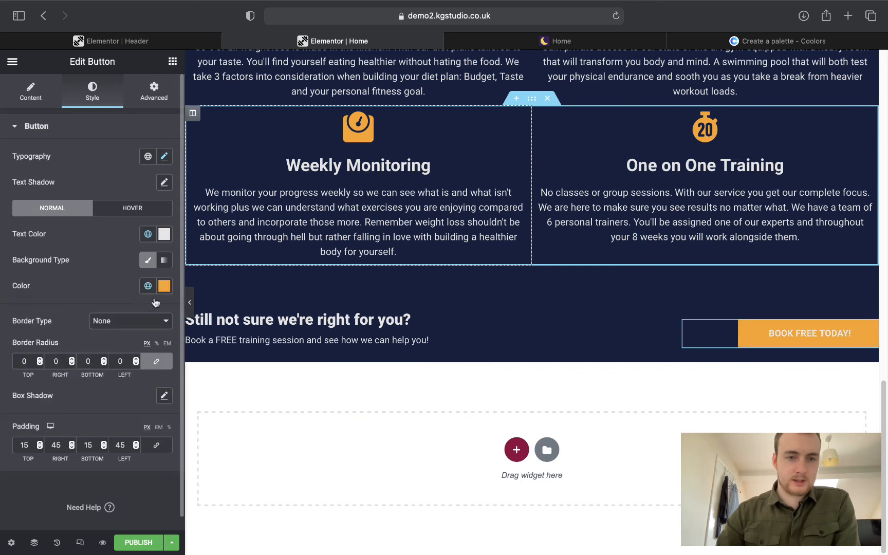
click(148, 234)
click(39, 353)
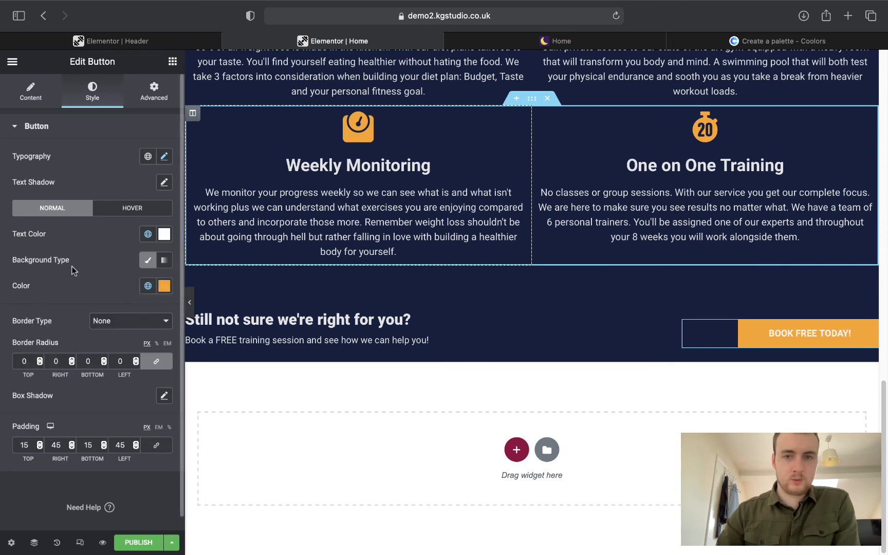
click(512, 41)
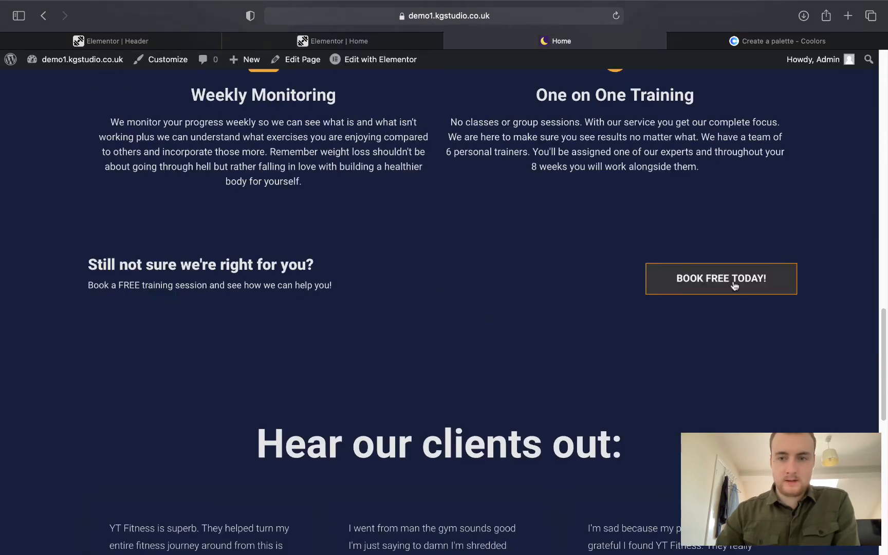
click(308, 32)
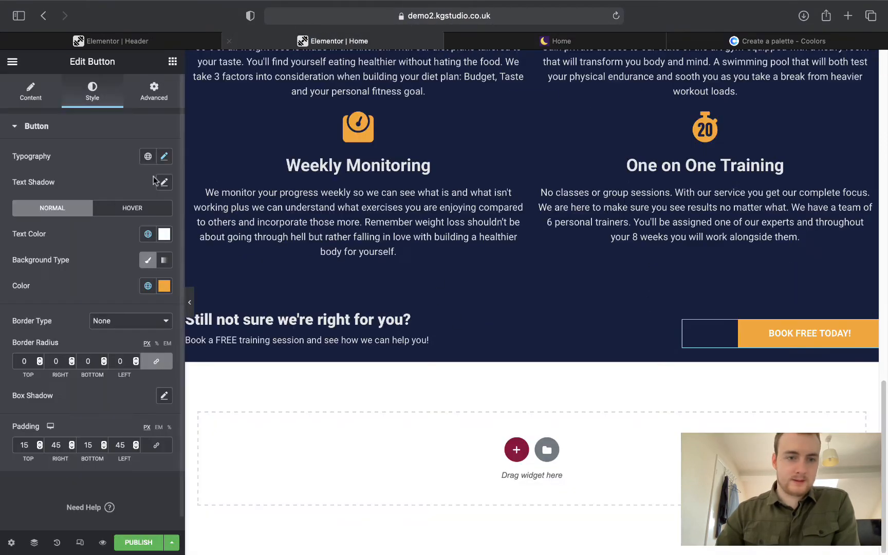
Give the button's hover state a solid 1px Secondary orange border and Primary navy background.
click(110, 208)
click(106, 360)
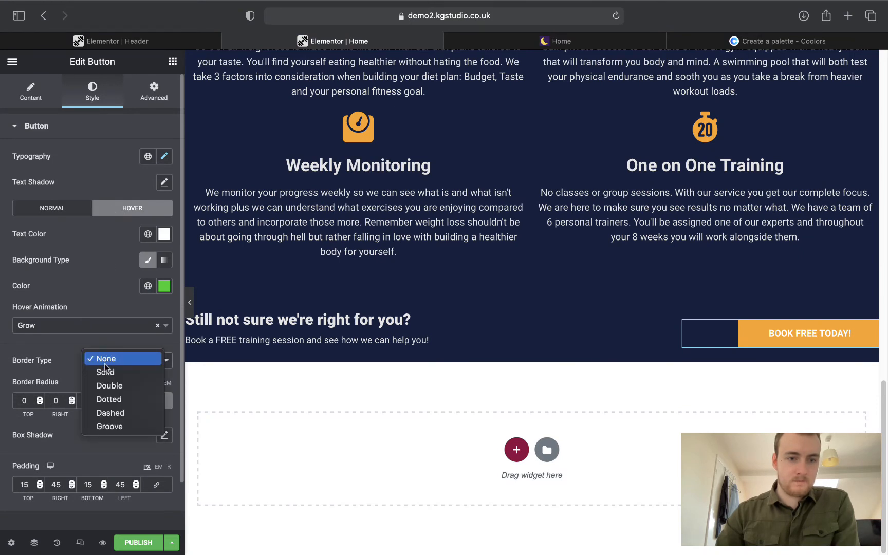
click(106, 370)
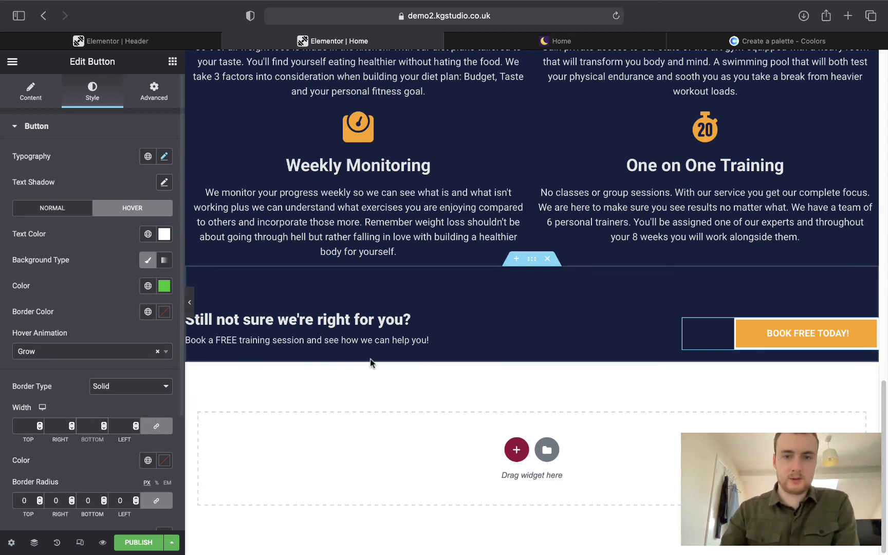
scroll(385, 312, up, 8)
scroll(499, 303, down, 8)
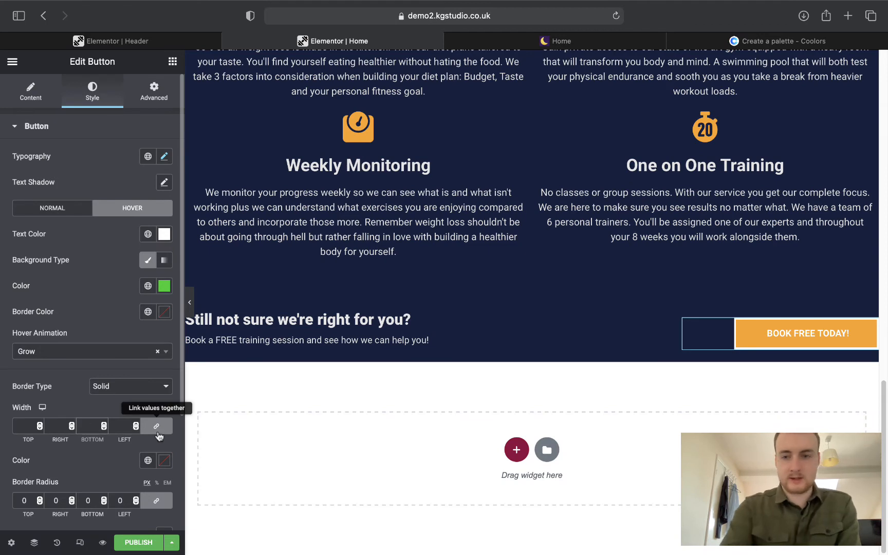
text(1)
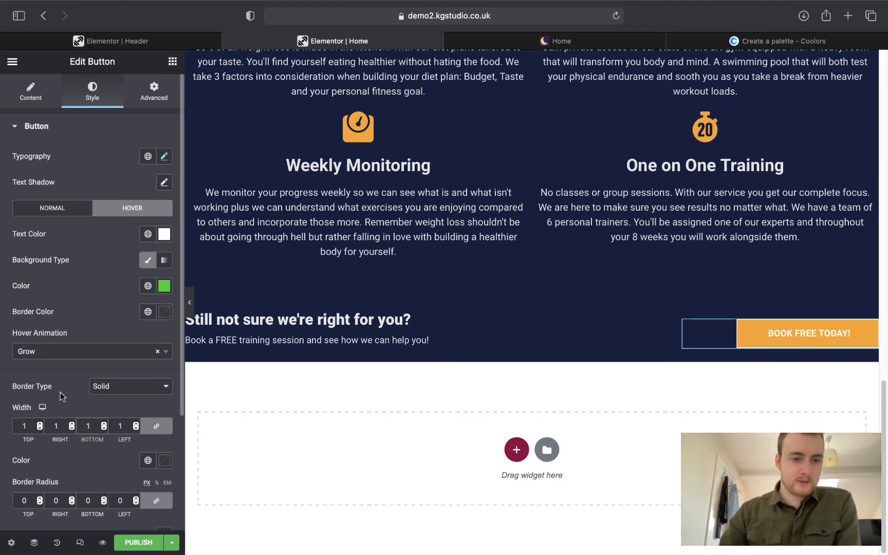
click(148, 461)
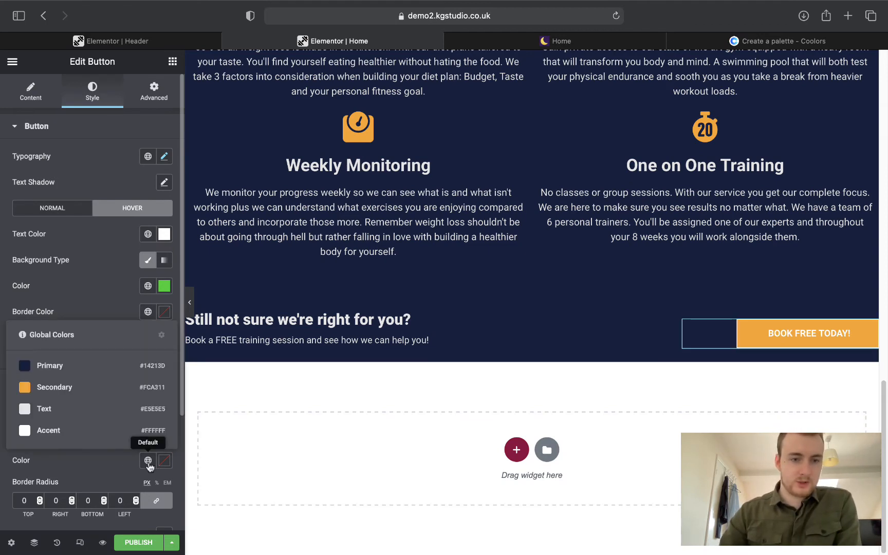
click(148, 461)
click(149, 315)
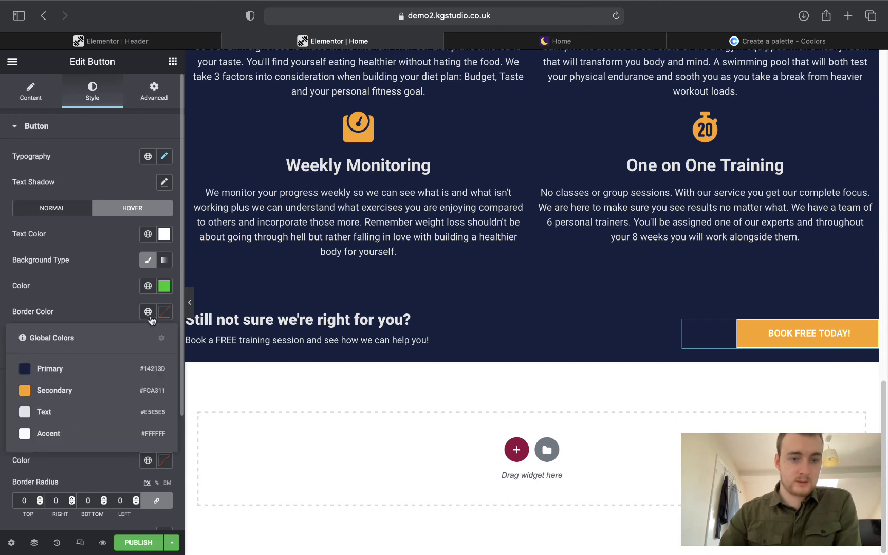
click(65, 392)
click(148, 461)
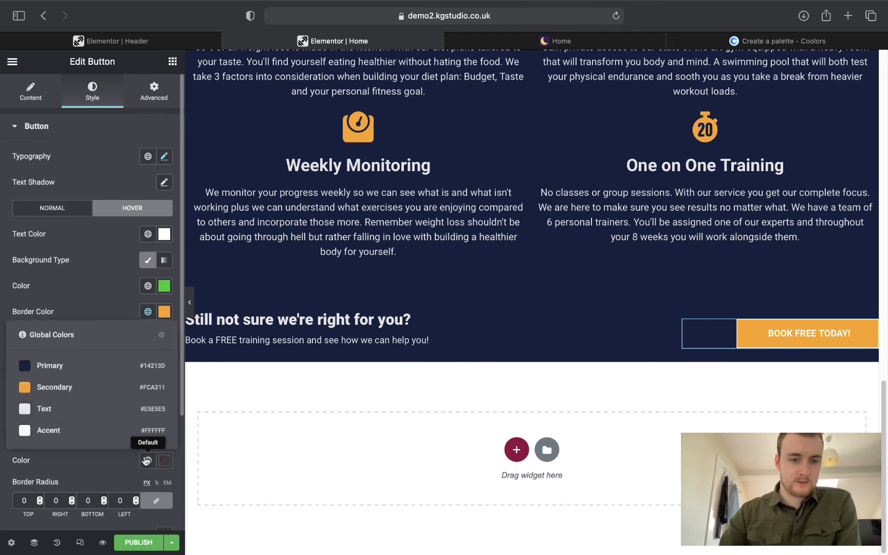
click(57, 389)
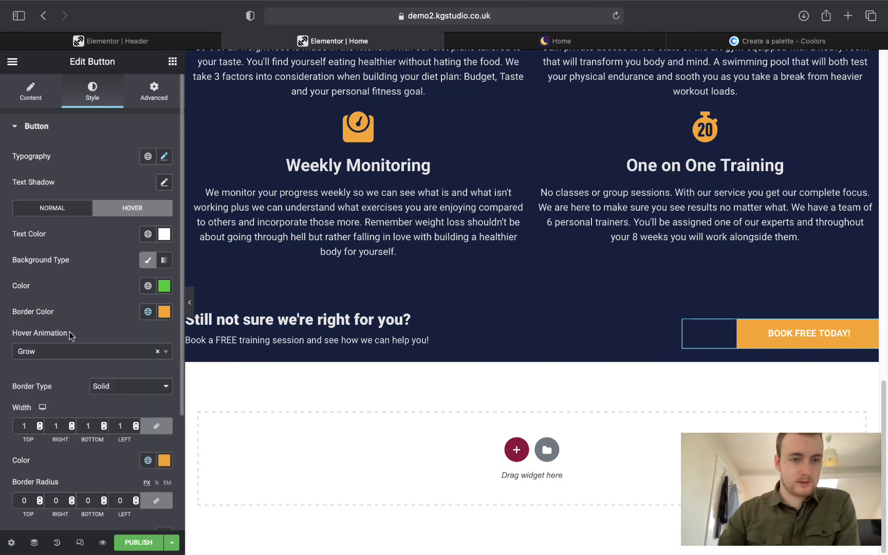
click(148, 286)
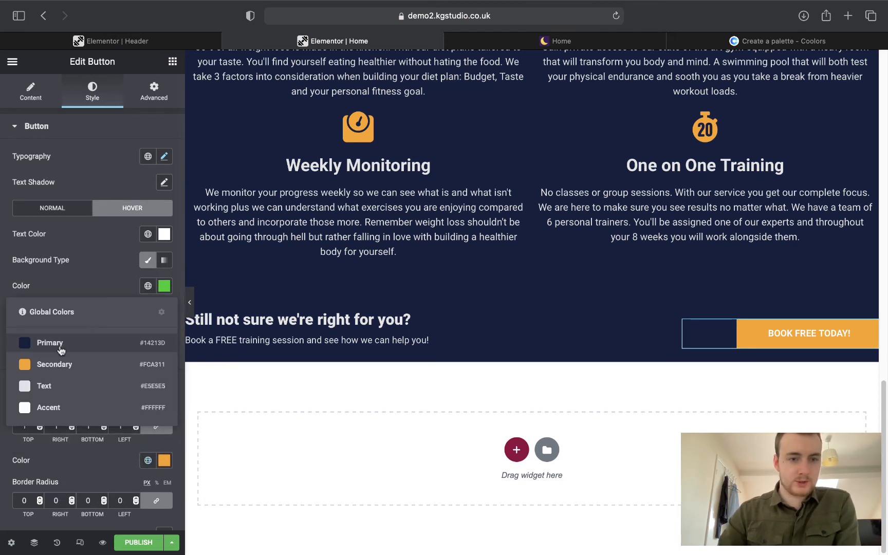
click(63, 343)
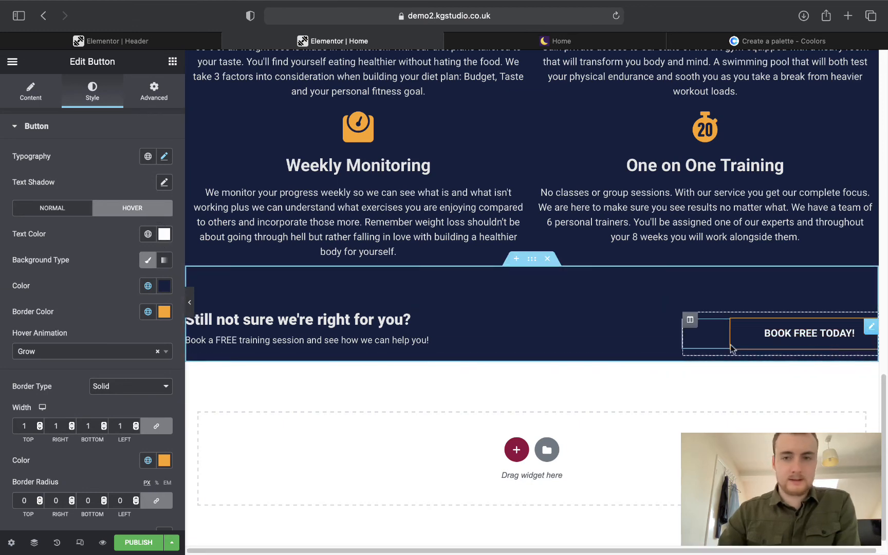
Preview the finished button and compare it against the live site's version.
click(560, 42)
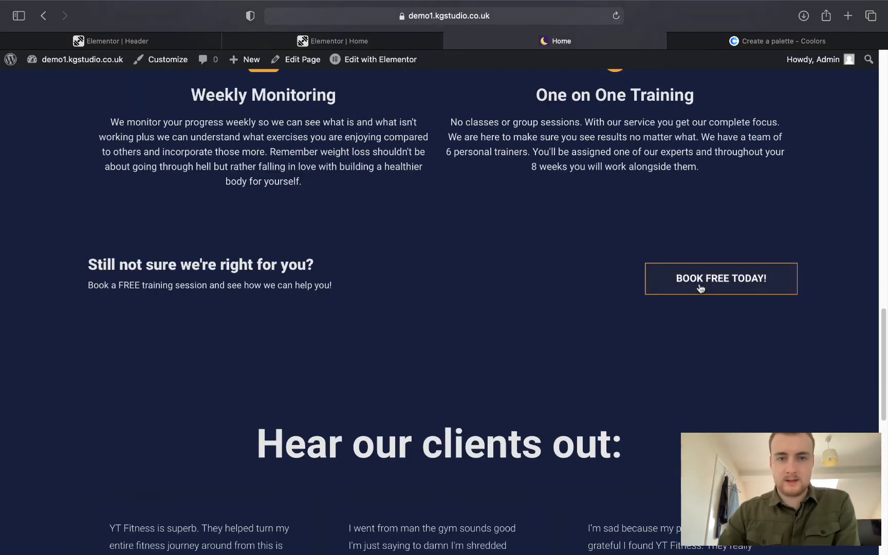
click(331, 41)
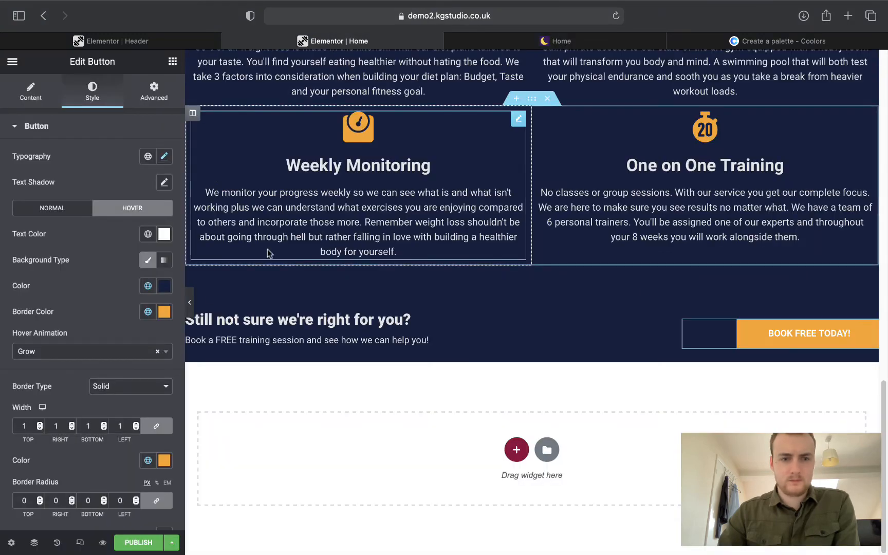
click(189, 305)
scroll(281, 351, up, 2)
scroll(281, 351, down, 2)
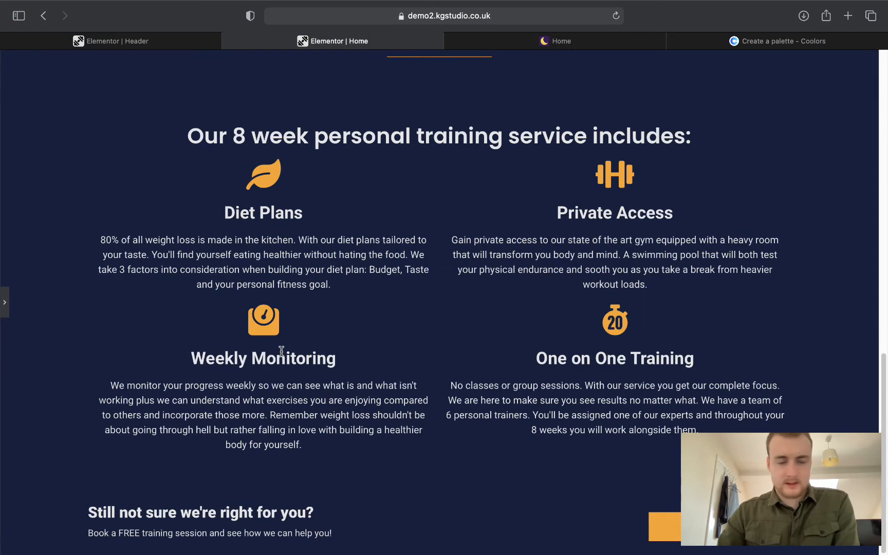
click(5, 302)
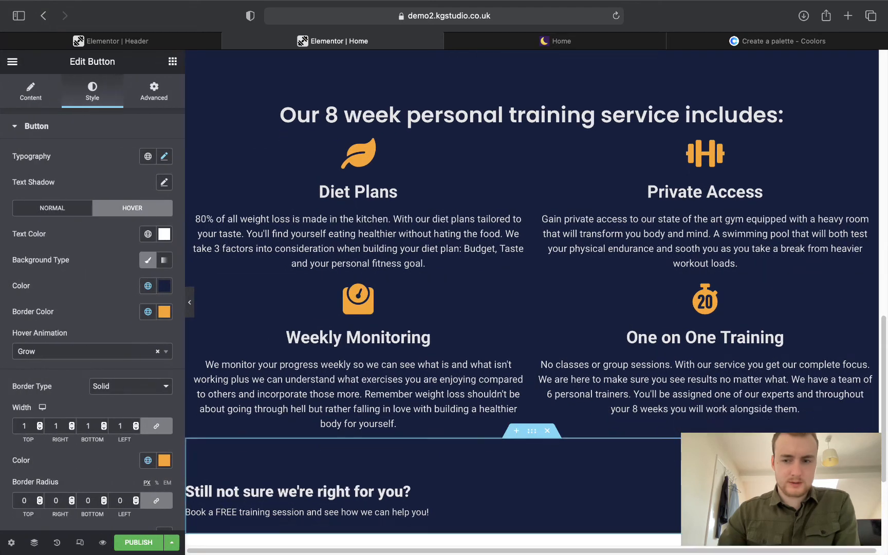
scroll(526, 396, down, 2)
click(586, 47)
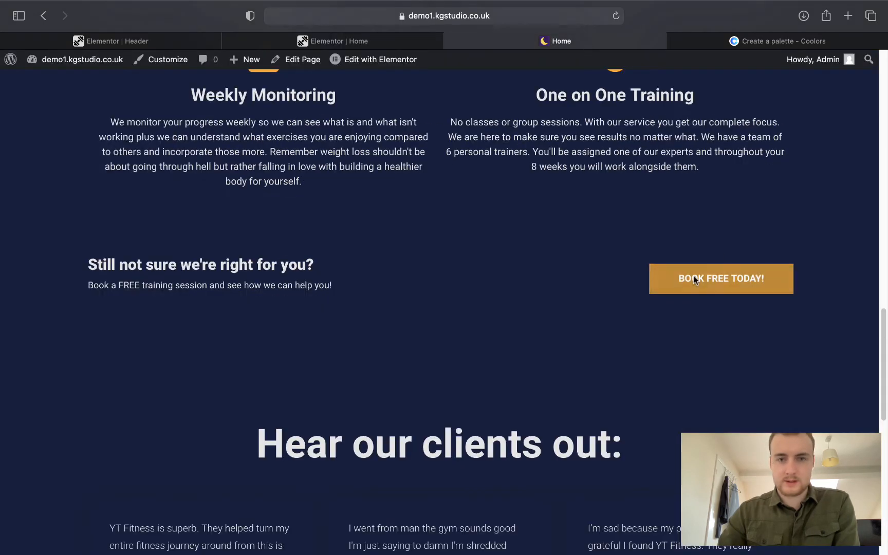
click(328, 34)
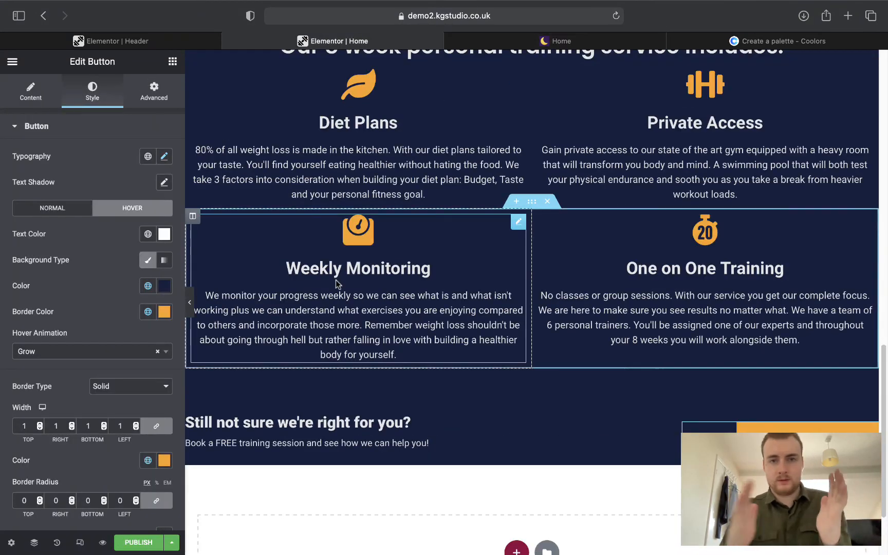
scroll(494, 347, down, 3)
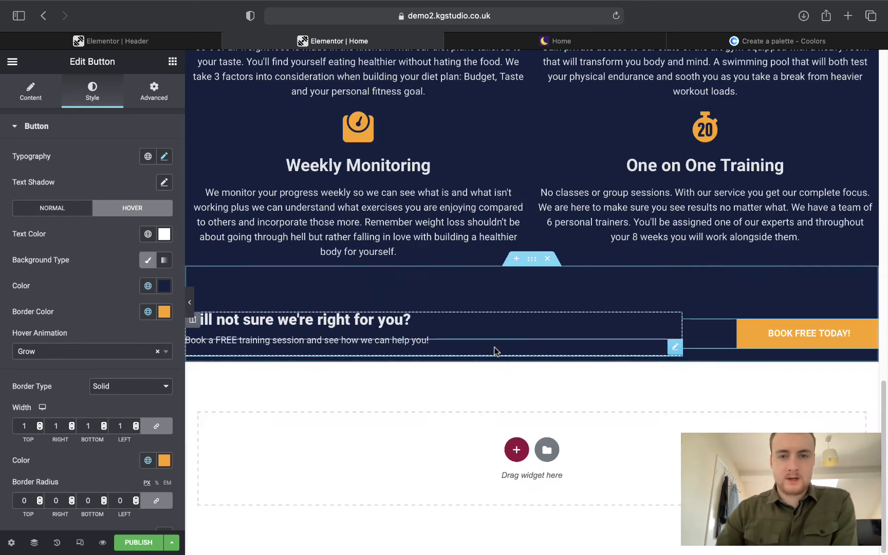
click(520, 44)
scroll(539, 254, down, 5)
click(321, 37)
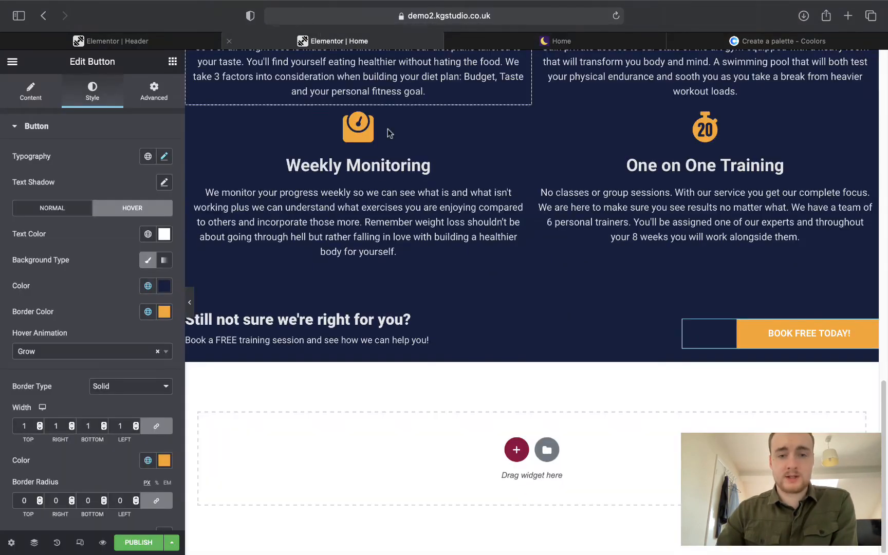
click(547, 450)
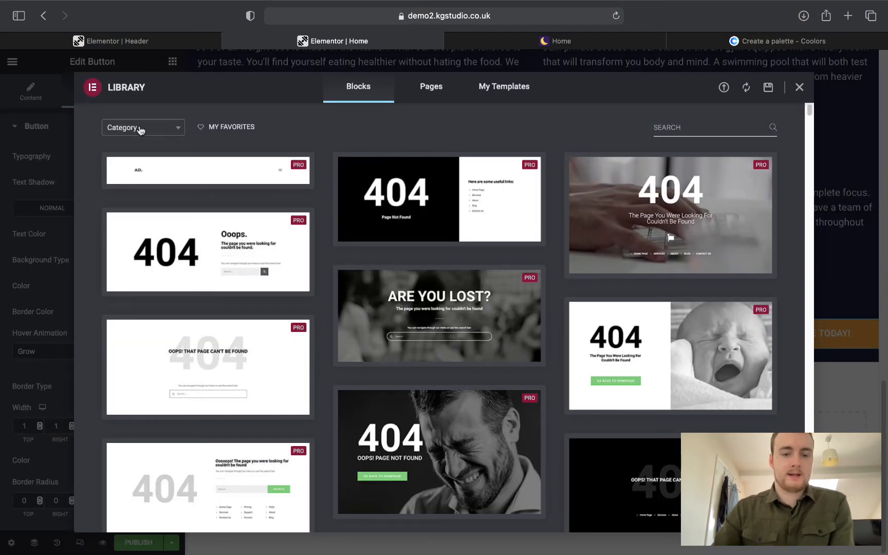
Filter library blocks to Testimonials and insert the first 'Check Out Our Testimonials' block.
click(140, 128)
text(test)
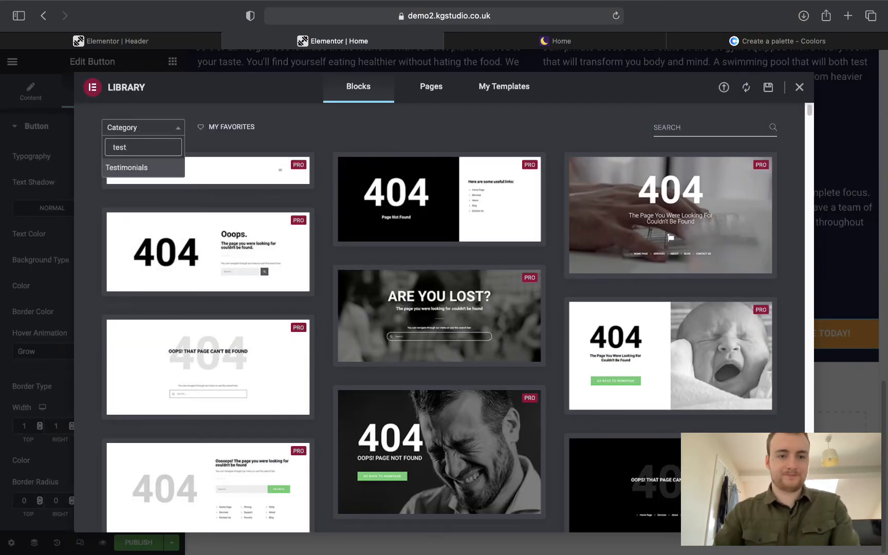
key(Return)
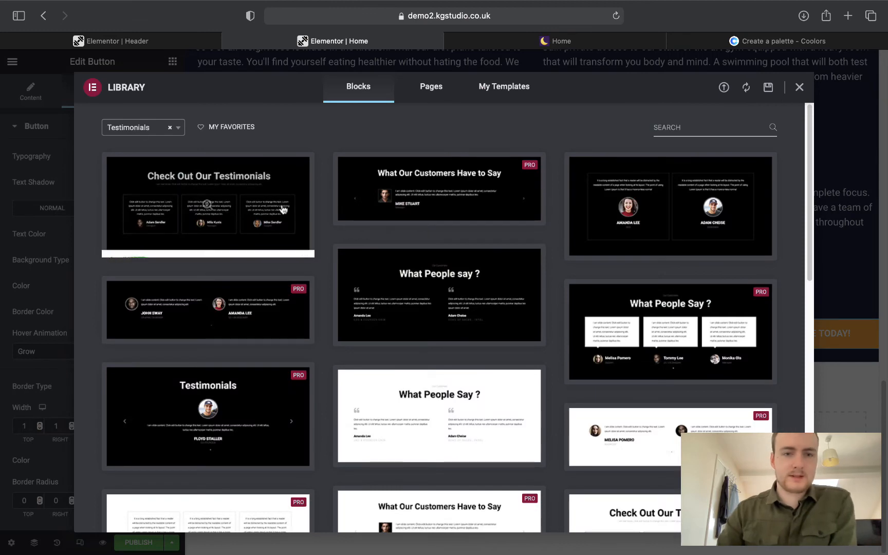
mouse_move(381, 302)
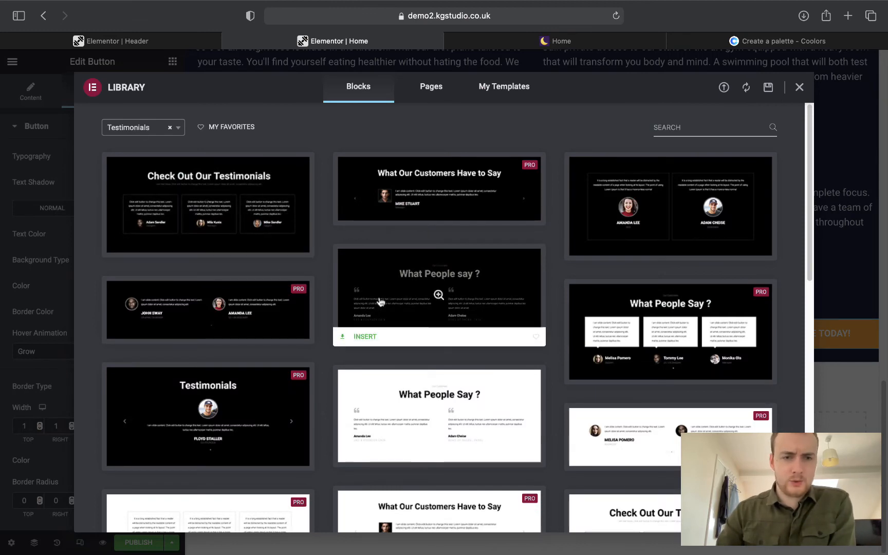
click(484, 43)
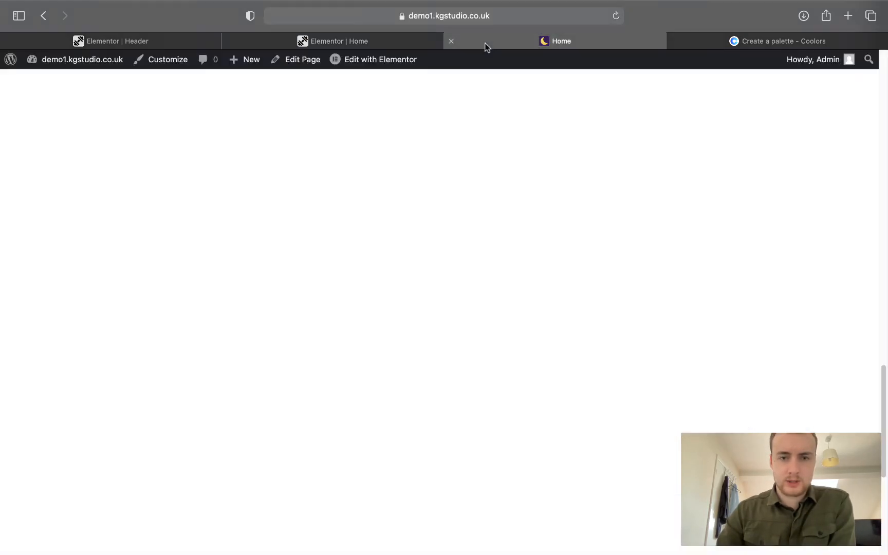
click(293, 37)
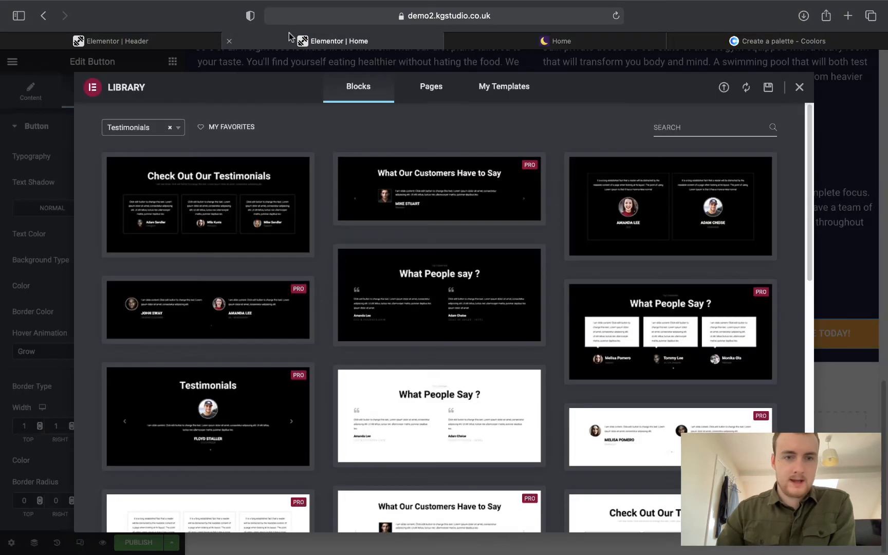
mouse_move(208, 177)
scroll(244, 230, down, 5)
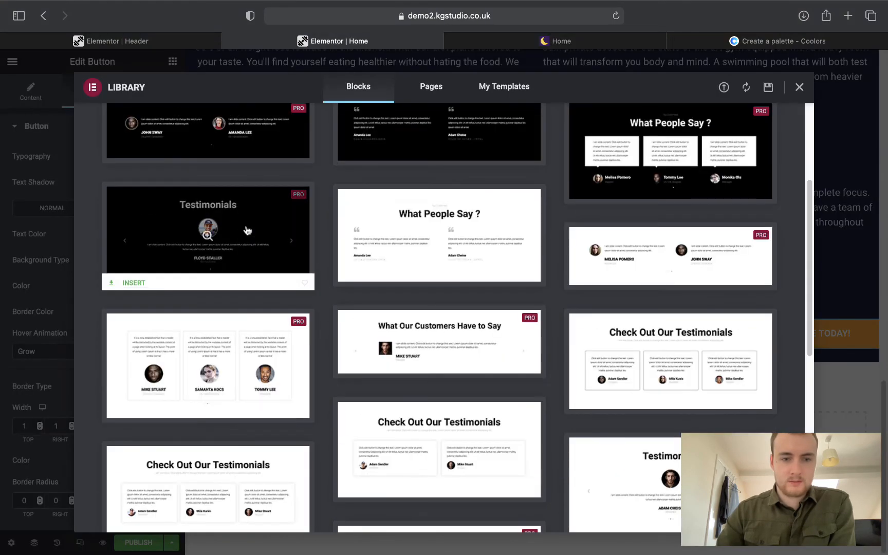
scroll(245, 230, up, 5)
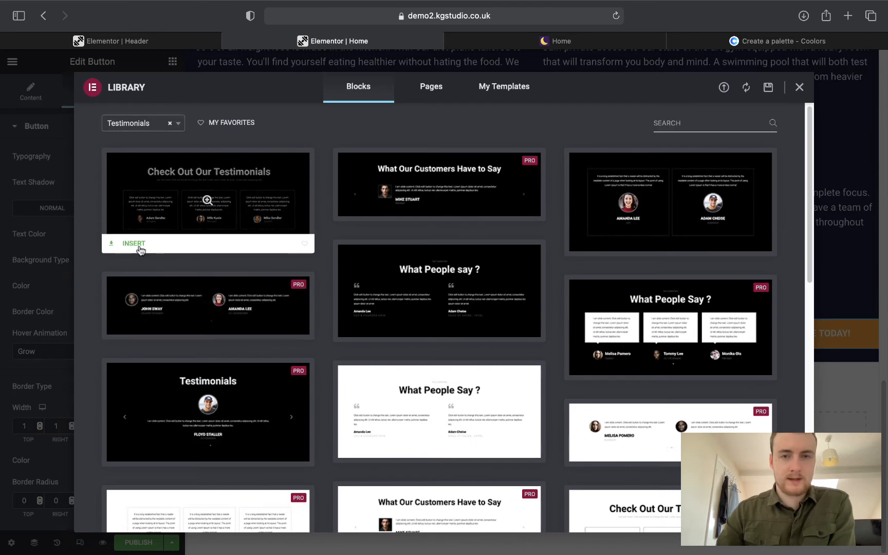
click(135, 244)
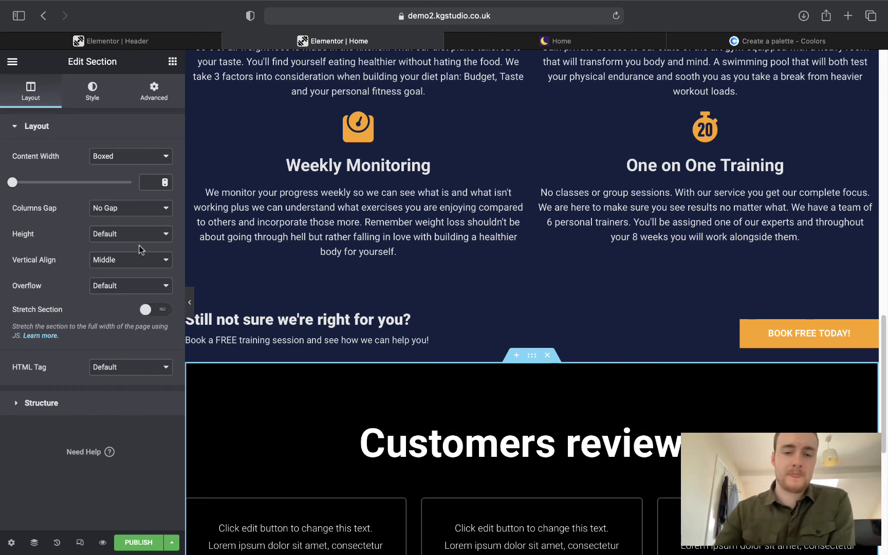
Give the reviews section a navy global-colour background.
scroll(400, 273, down, 5)
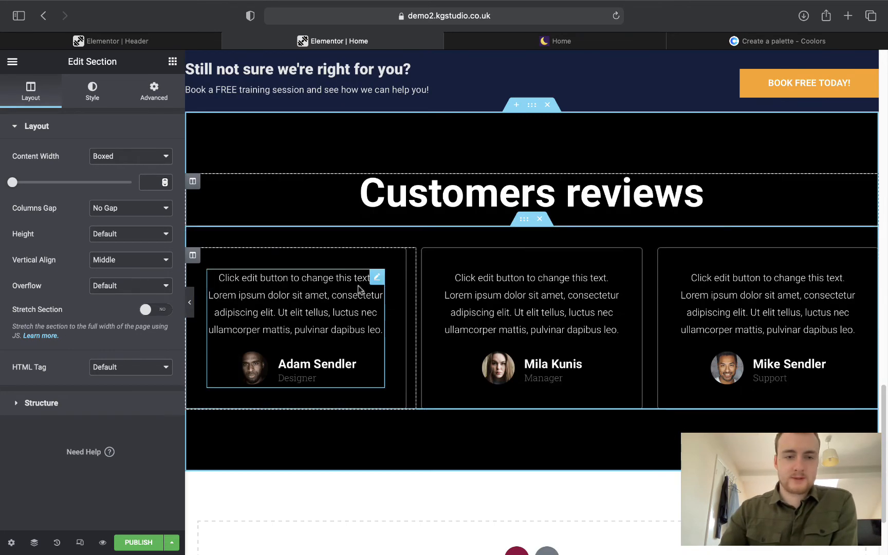
click(375, 278)
click(514, 198)
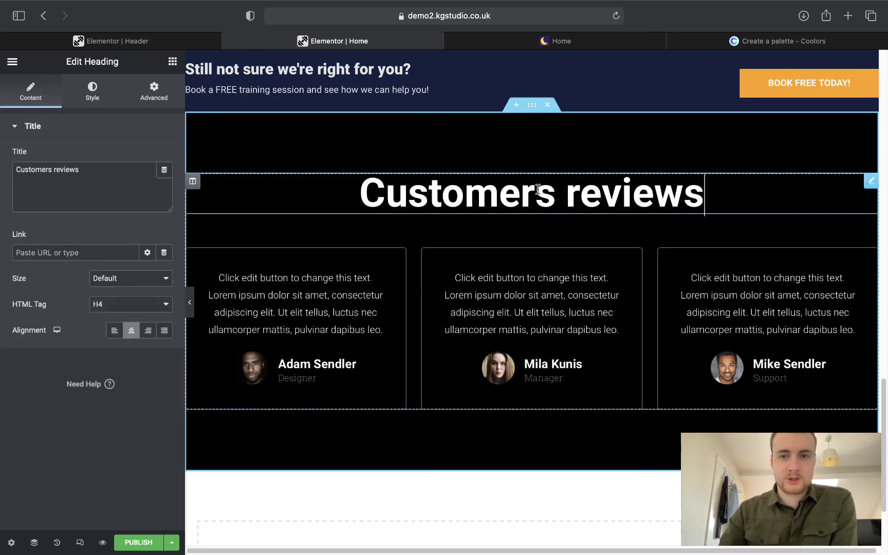
click(510, 125)
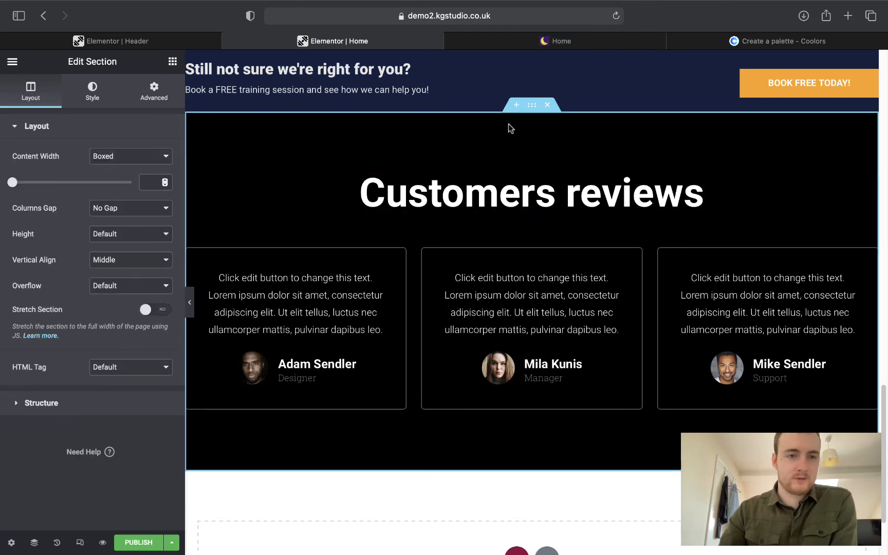
click(106, 93)
click(147, 209)
click(84, 264)
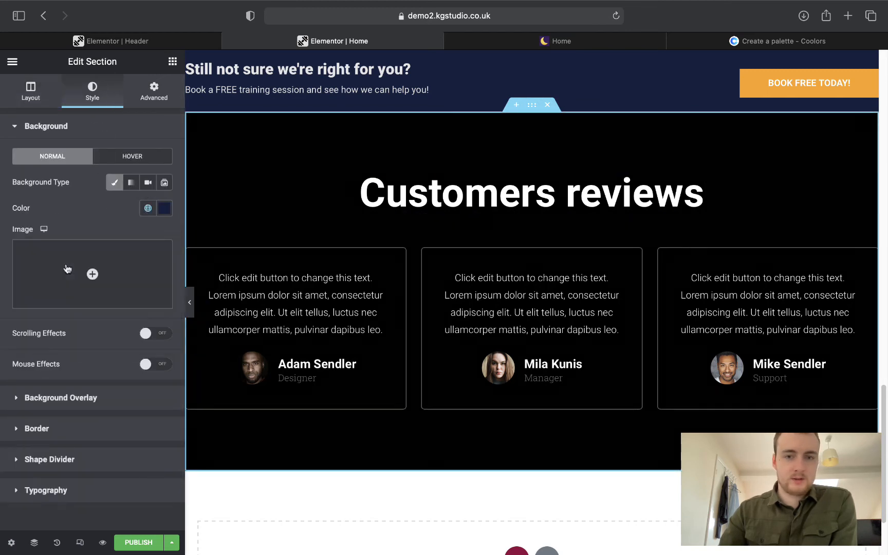
Retitle the Customers reviews heading to 'Hear our clients out:' copied from the live site.
click(530, 45)
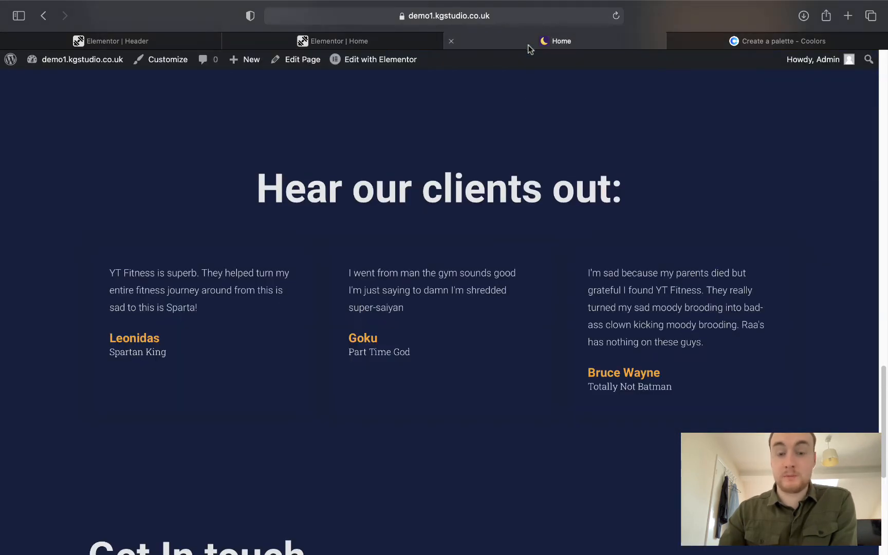
drag(257, 188, 623, 191)
key(super+c)
click(349, 37)
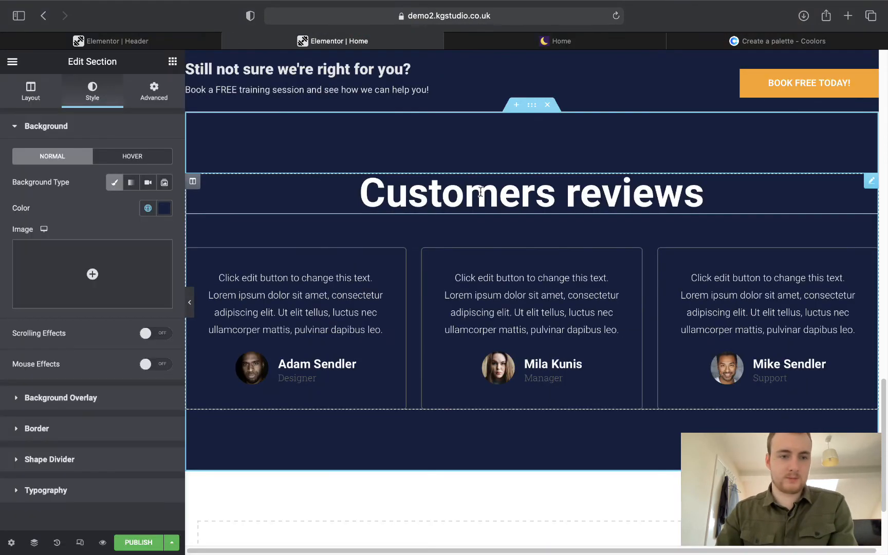
click(700, 193)
click(111, 182)
key(super+a)
key(super+v)
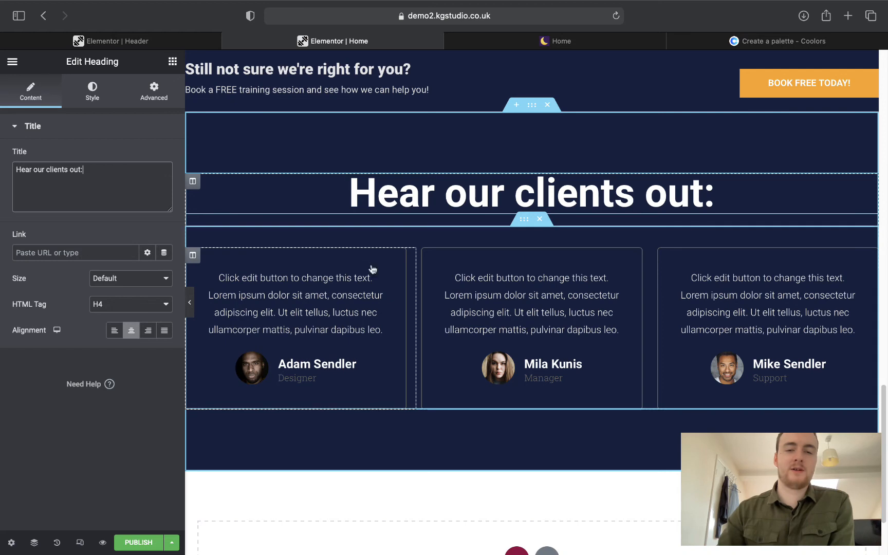
click(367, 284)
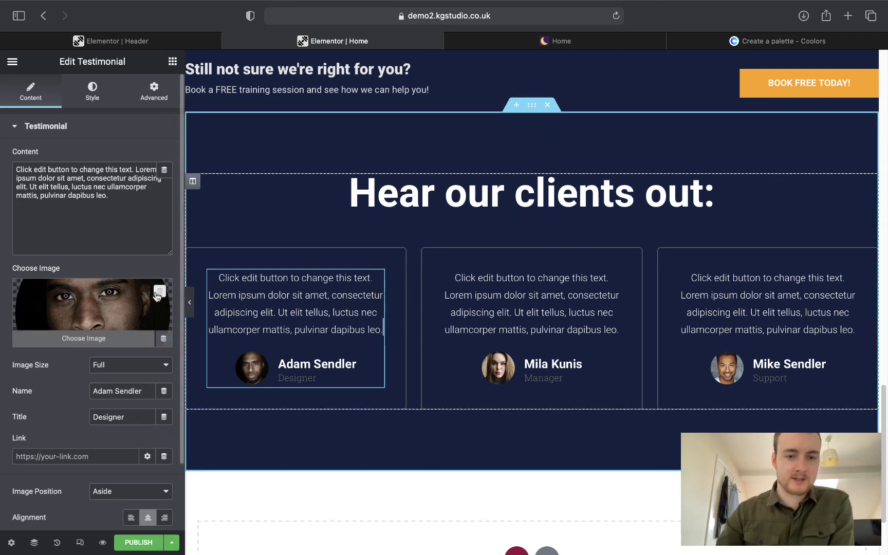
Remove the first testimonial's photo and paste in the live site's YT Fitness quote.
click(159, 292)
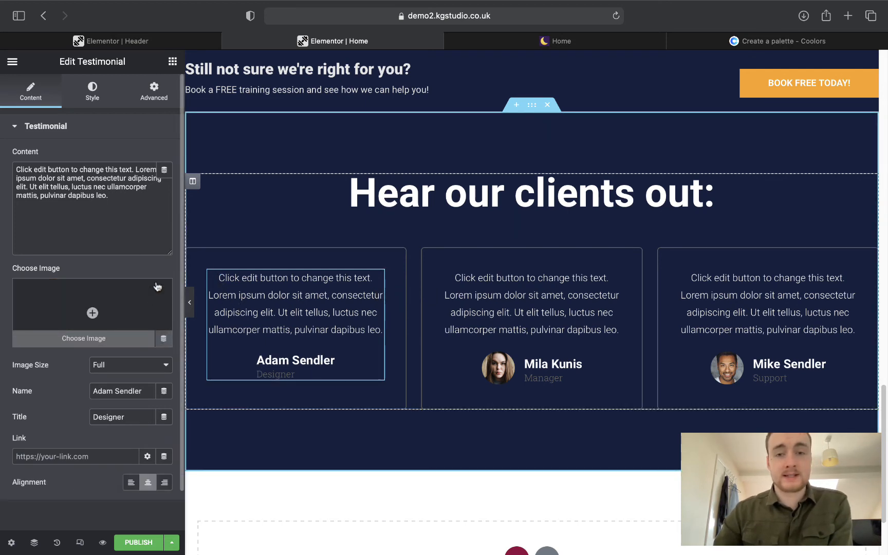
click(520, 48)
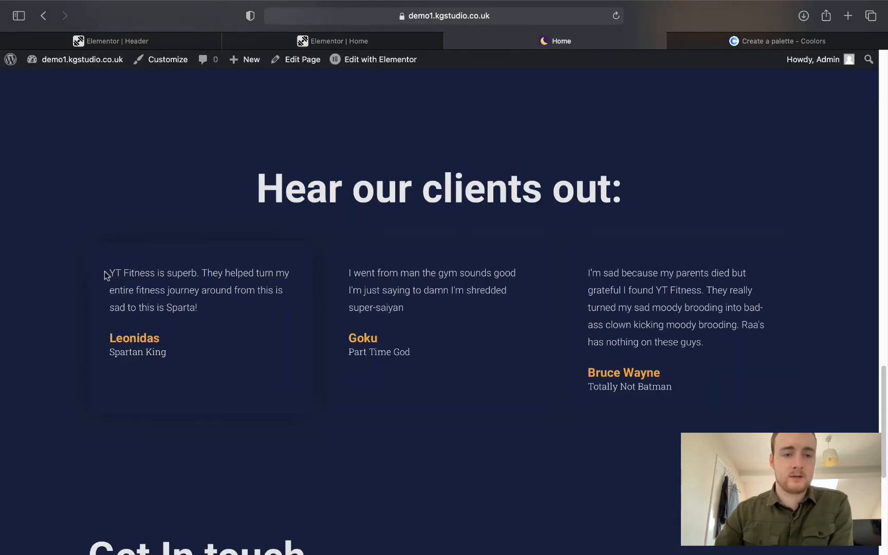
drag(107, 270, 195, 301)
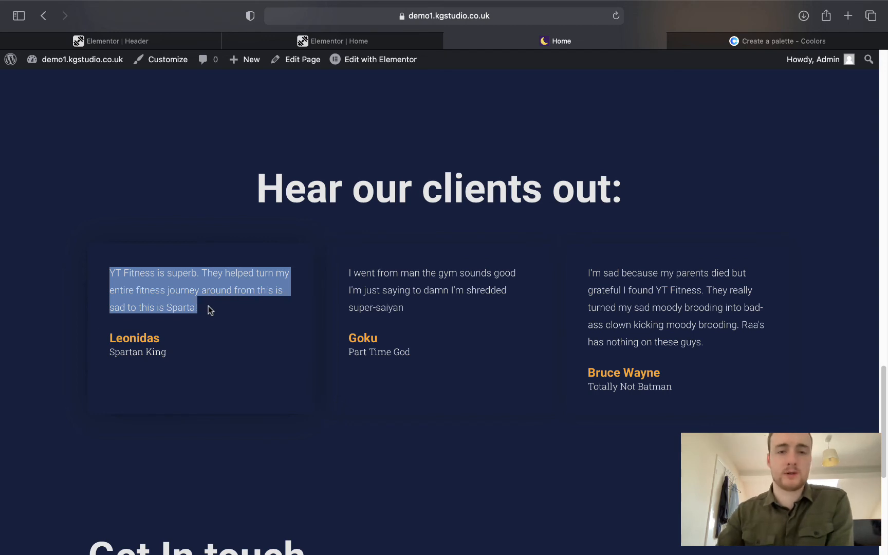
click(317, 41)
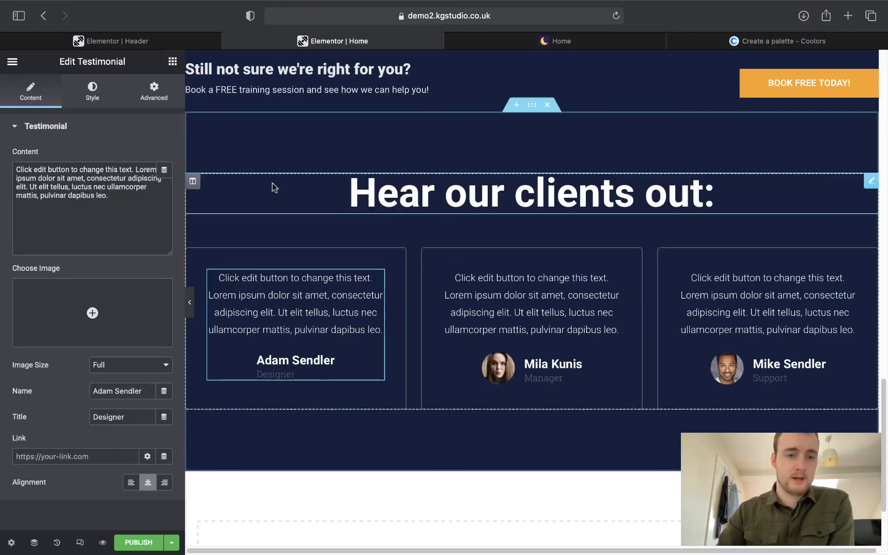
click(129, 203)
drag(129, 203, 2, 164)
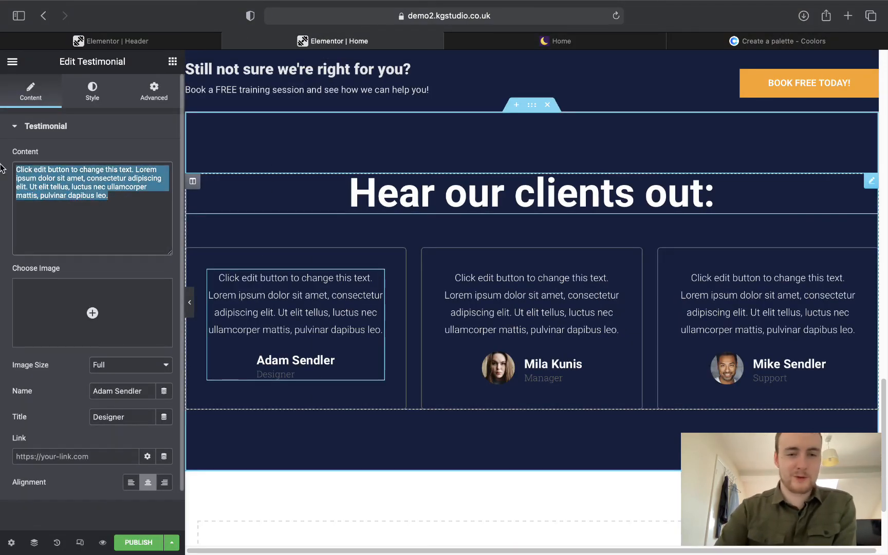
text(YT Fitness is superb. They helped turn my entire fitness journey around from this is sad to this is Sparta!)
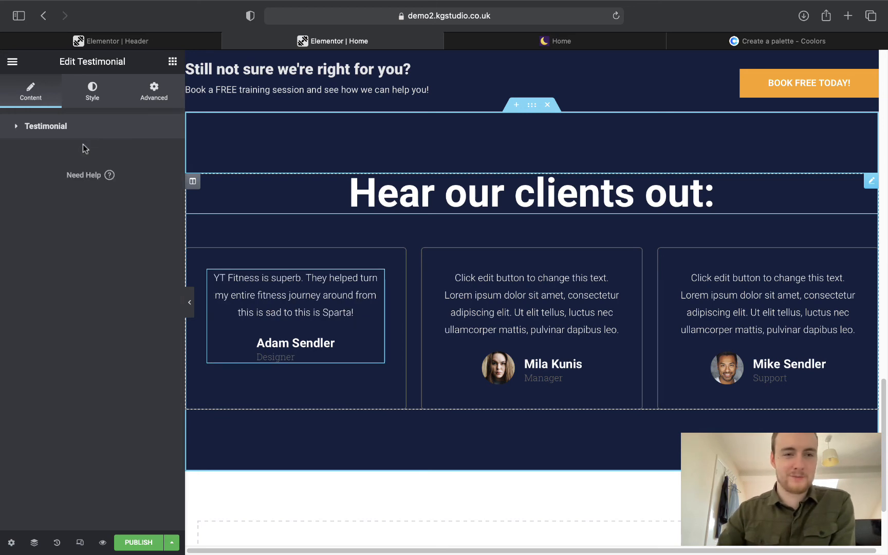
click(78, 130)
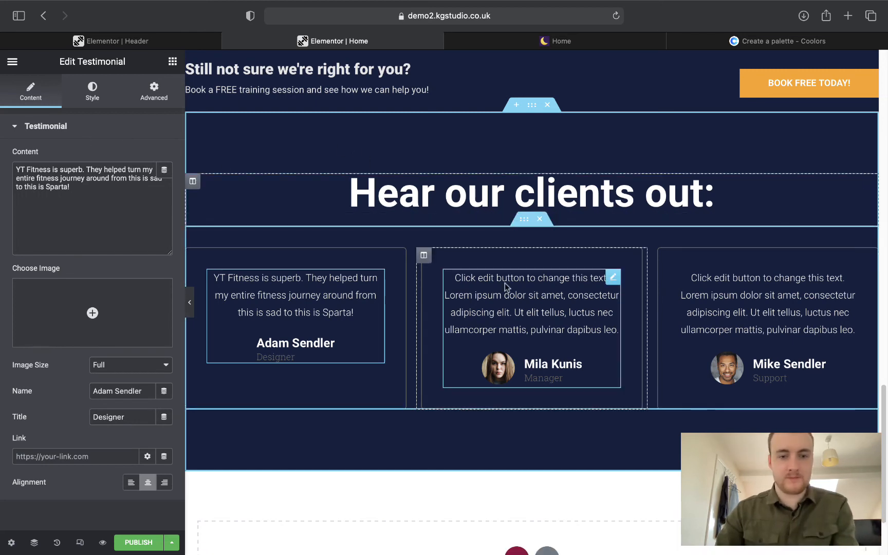
Remove the second card's photo and replace its placeholder with the second live quote.
click(612, 277)
click(160, 292)
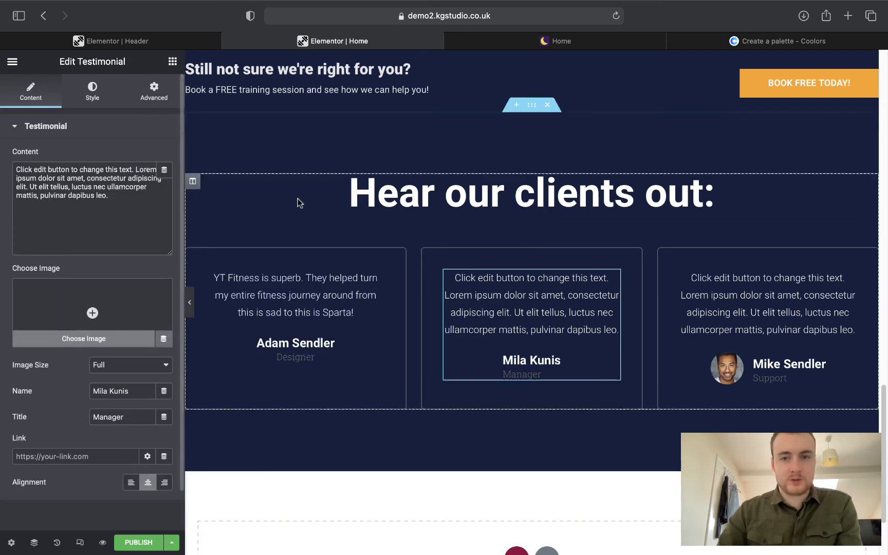
click(548, 42)
drag(348, 273, 416, 300)
key(ctrl+c)
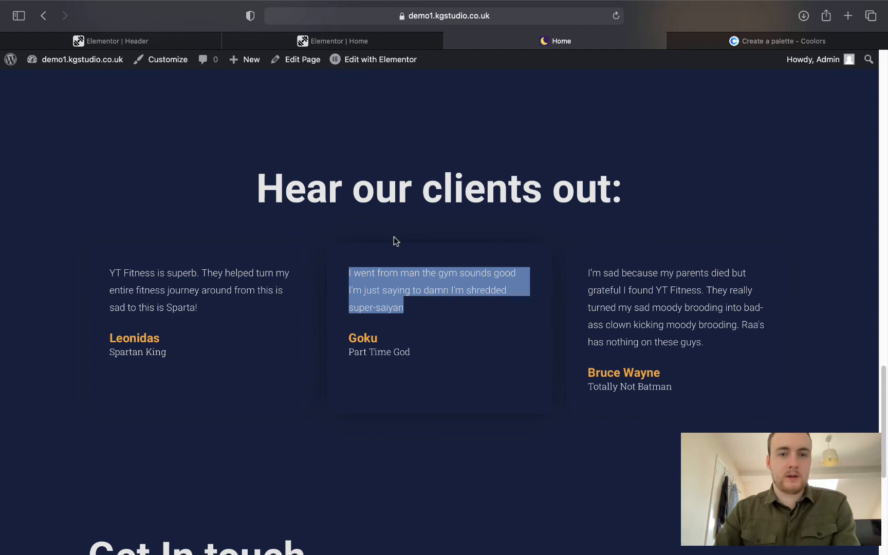
click(332, 41)
drag(133, 228, 19, 167)
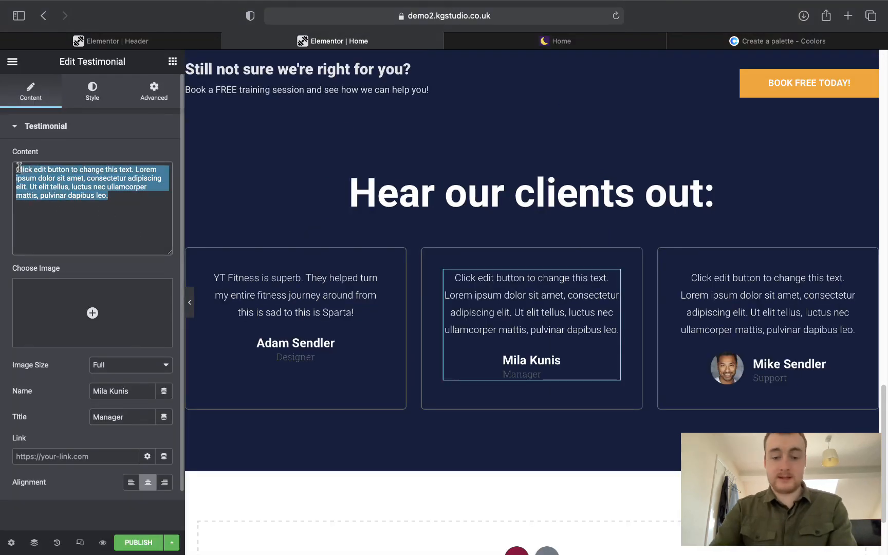
key(BackSpace)
key(ctrl+v)
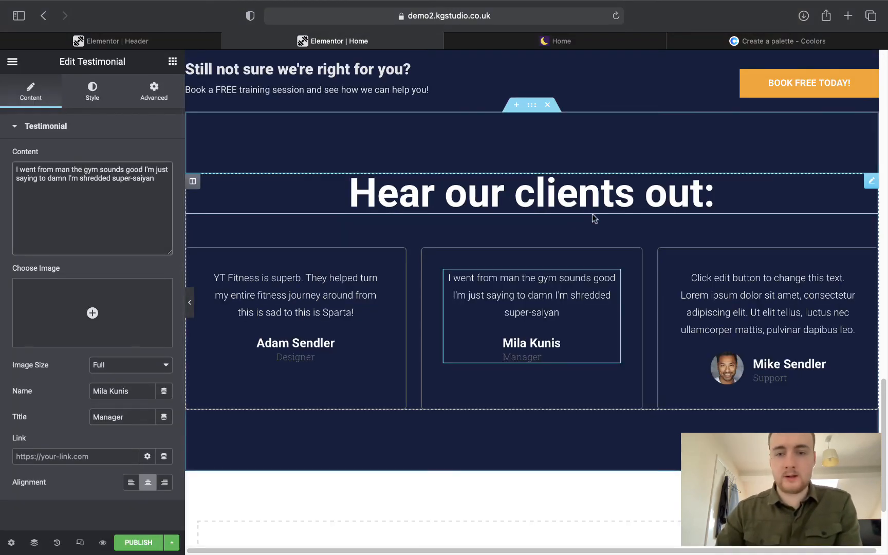
Remove the third card's photo and paste the third live quote, ending 'Raa's has nothing on these guys.'.
click(736, 283)
click(527, 36)
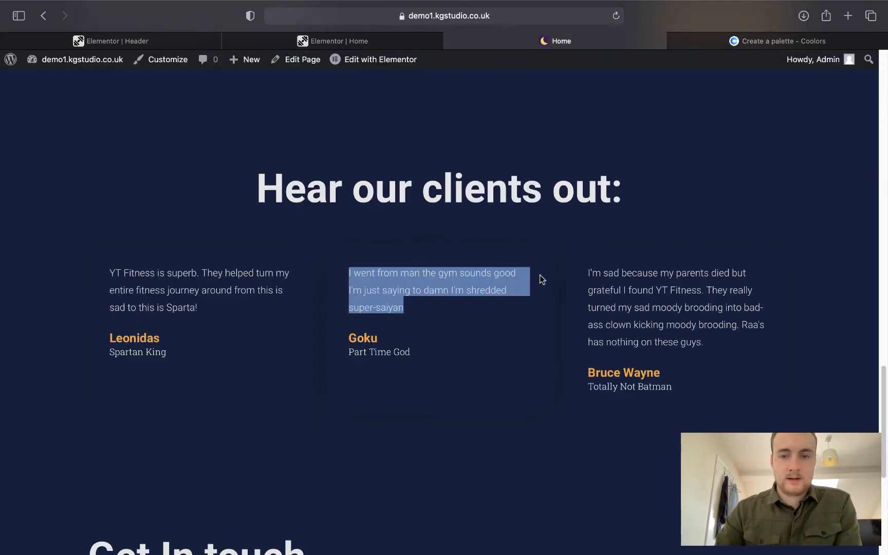
drag(588, 271, 695, 324)
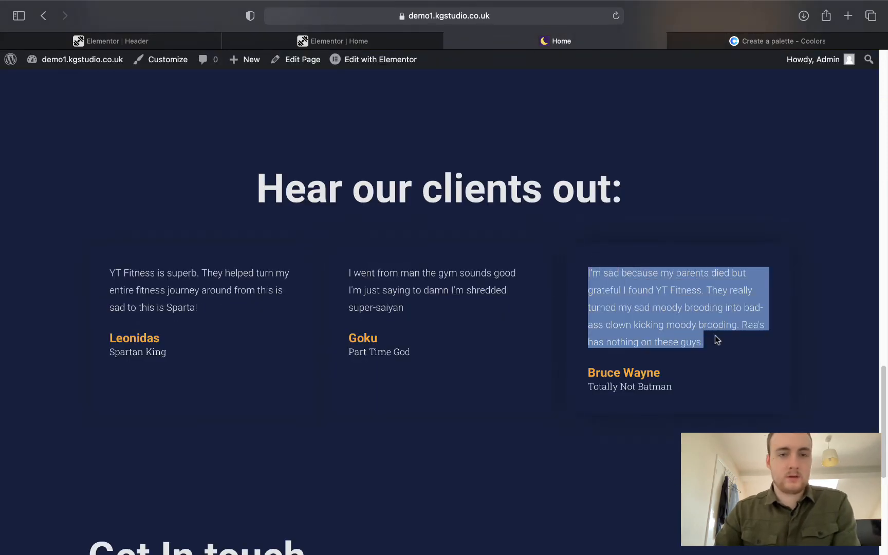
click(232, 41)
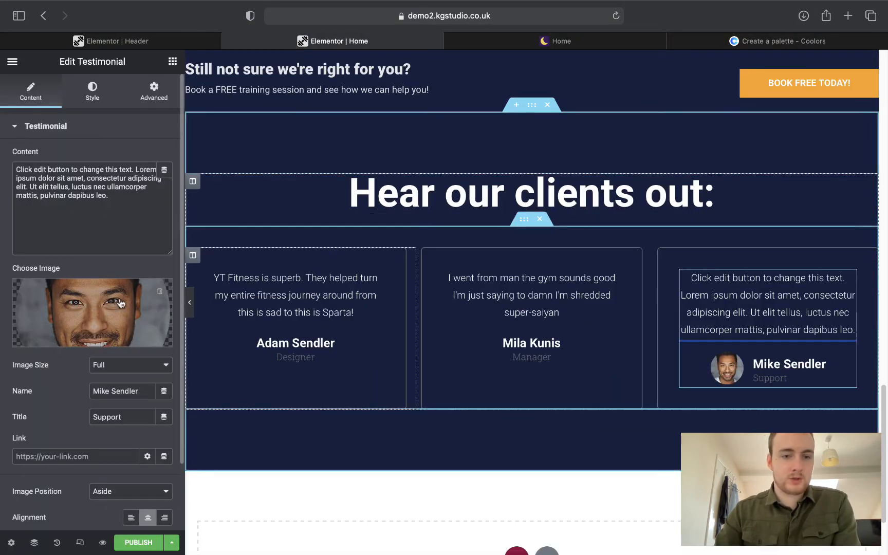
click(160, 291)
drag(127, 211, 9, 165)
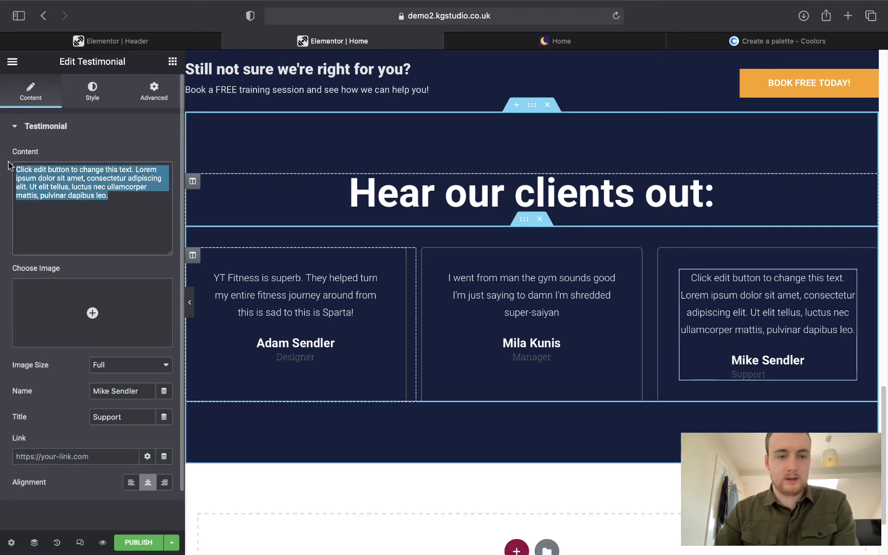
text(I'm sad because my parents died but grateful I found YT Fitness. They really turned my sad moody brooding into bad-ass clown kicking moody brooding. Raa's has nothing on these guys.)
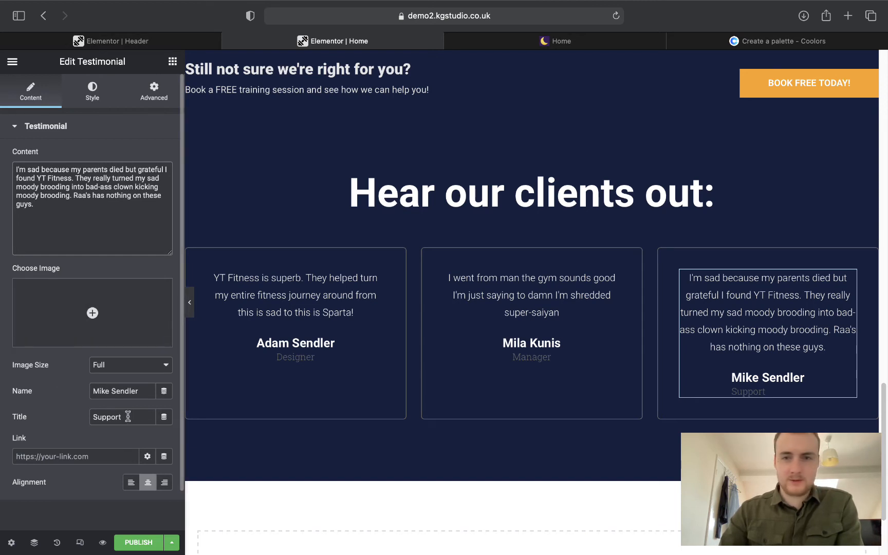
Copy the name Leonidas from the live Home page's testimonials.
click(517, 47)
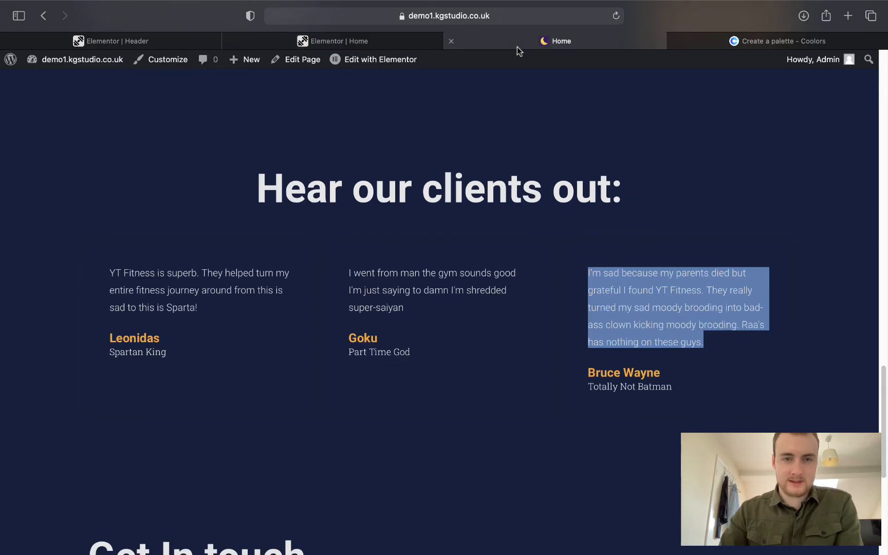
click(355, 43)
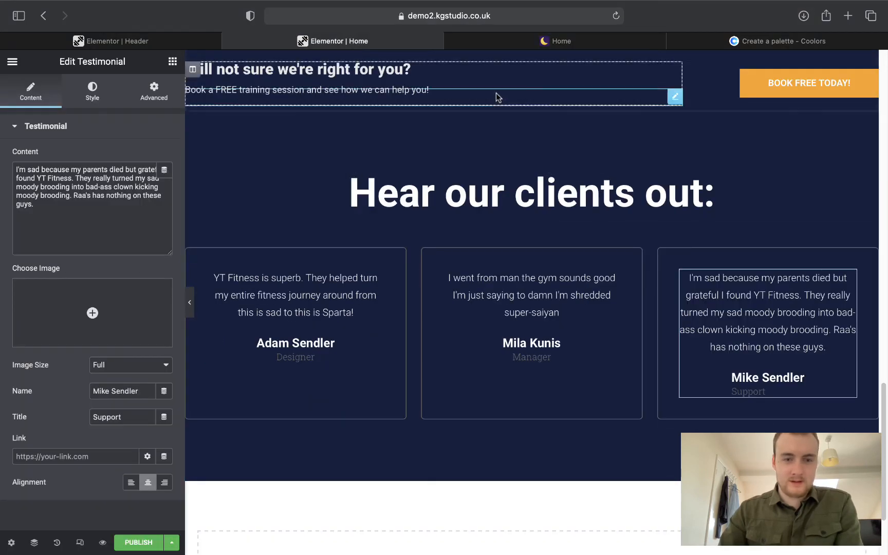
click(497, 36)
drag(109, 340, 160, 339)
key(super+c)
click(298, 44)
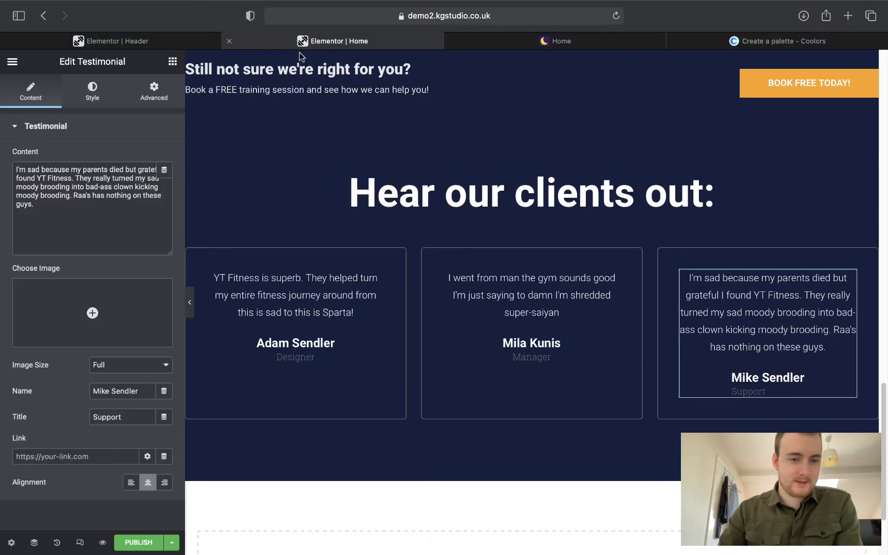
Name the third testimonial Leonidas with the title Spartan King.
triple_click(149, 391)
key(super+v)
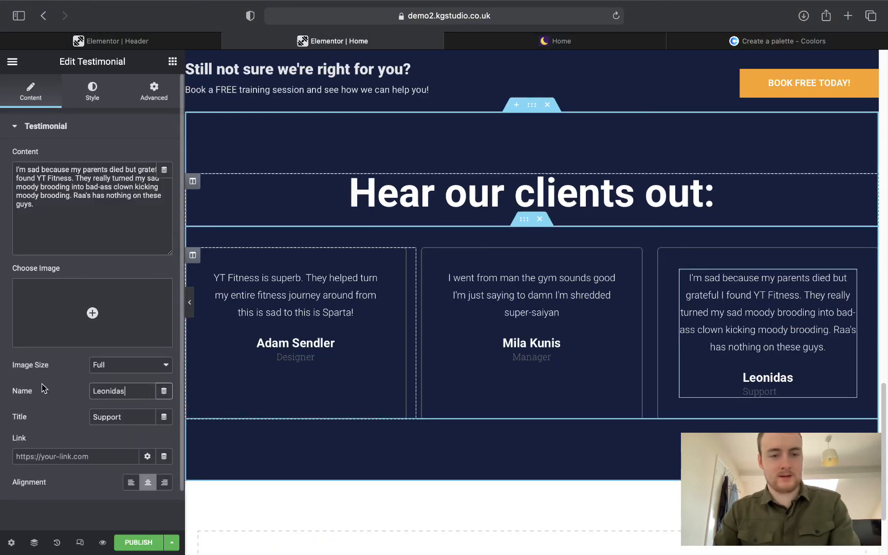
key(Tab)
text(Sp)
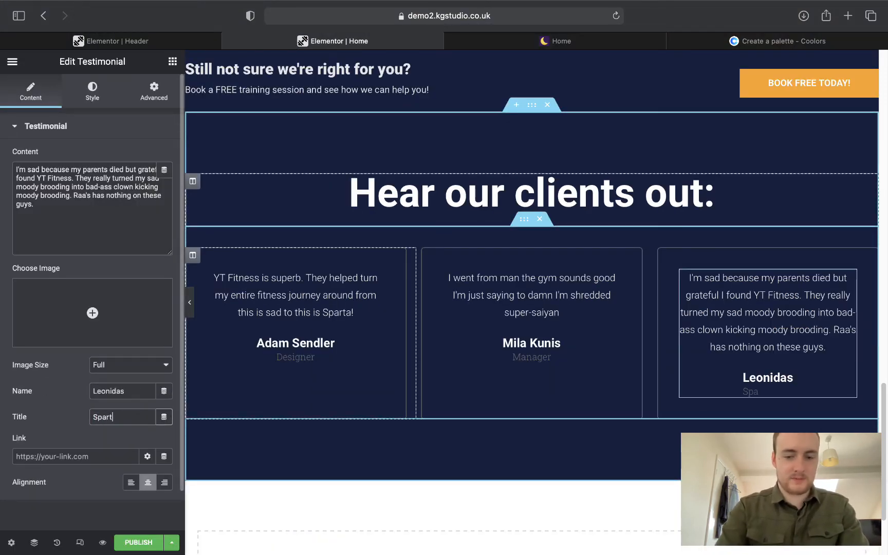
text(artan king)
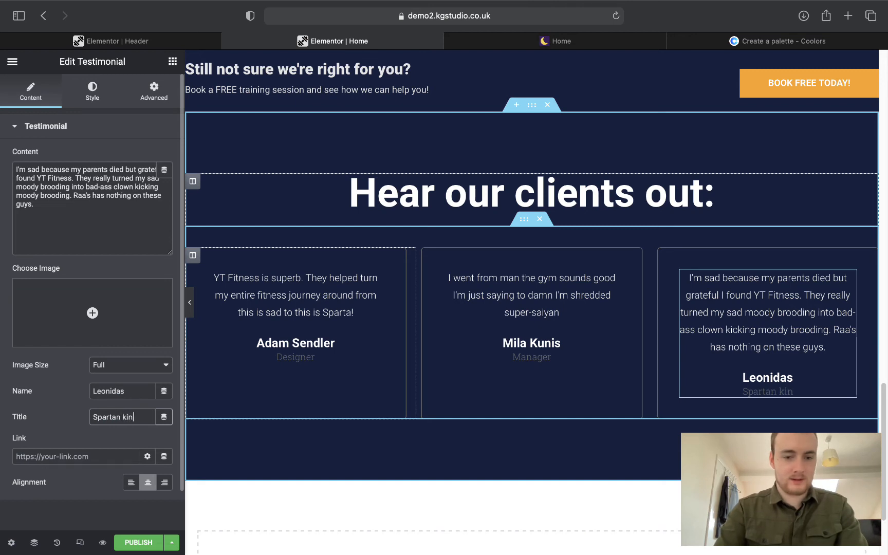
key(BackSpace)
key(BackSpace)
key(BackSpace)
key(BackSpace)
text(King)
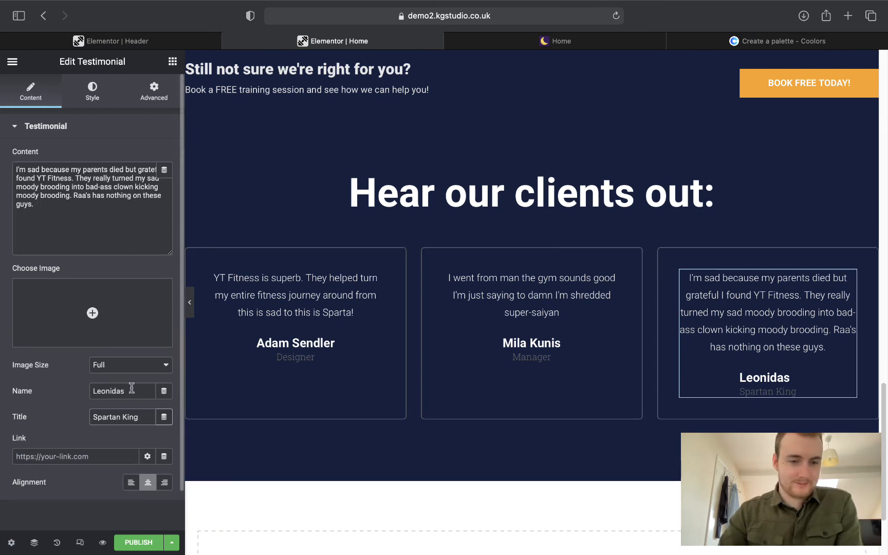
Rename that testimonial Bruce Wayne with the title Totally Not Batman.
drag(131, 388, 49, 389)
text(Bt)
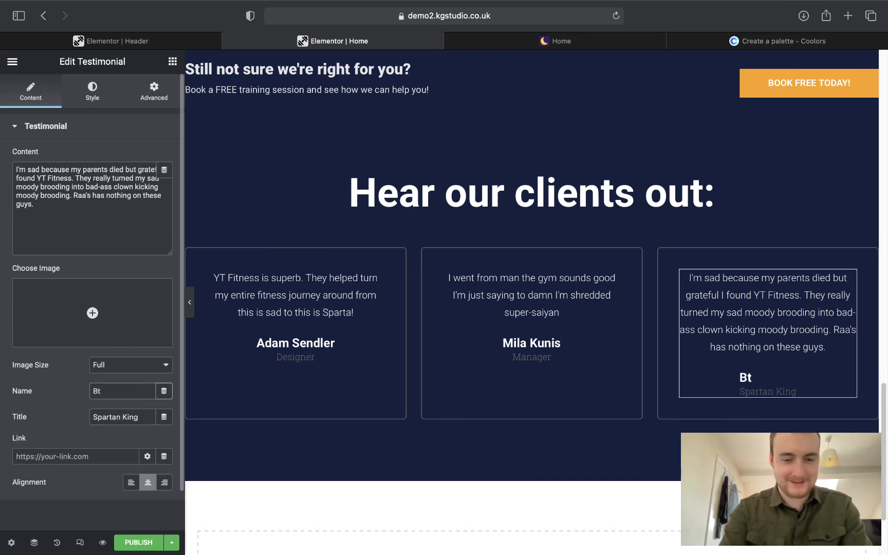
text(tman)
key(Tab)
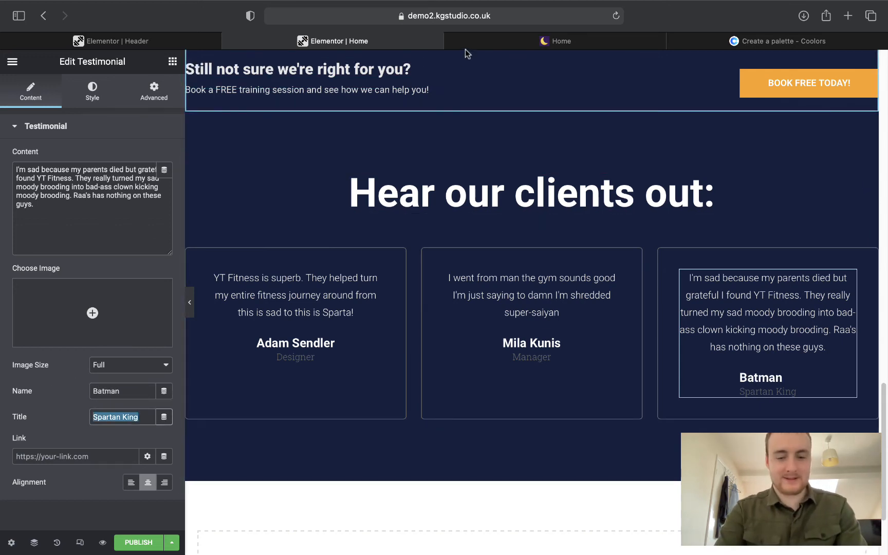
key(BackSpace)
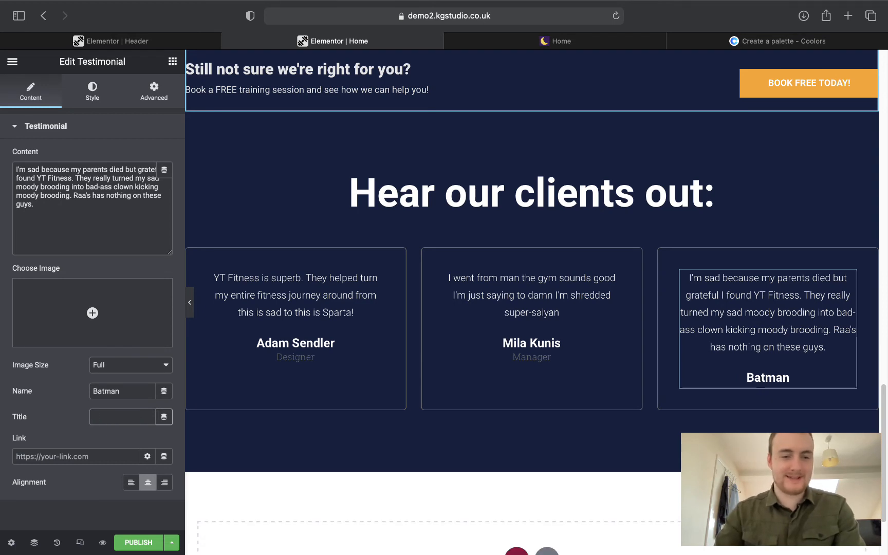
key(shift+Tab)
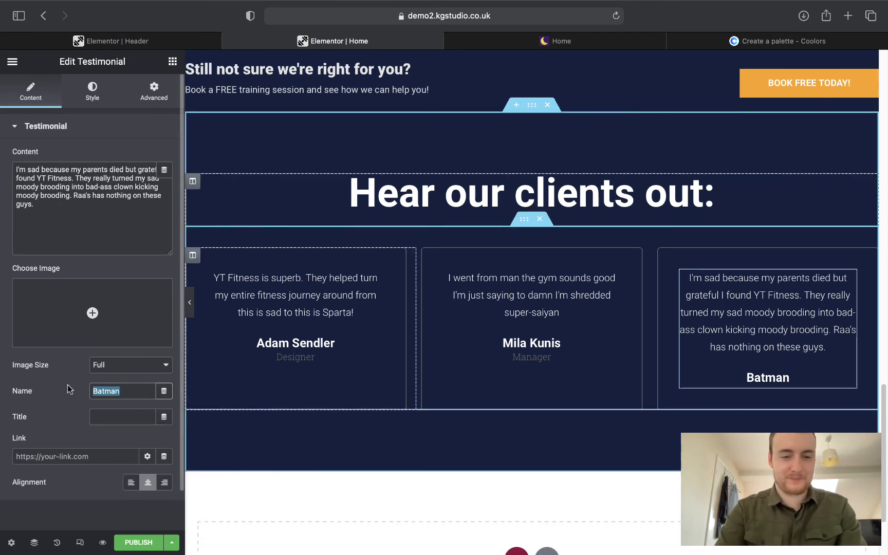
text(Bruce W)
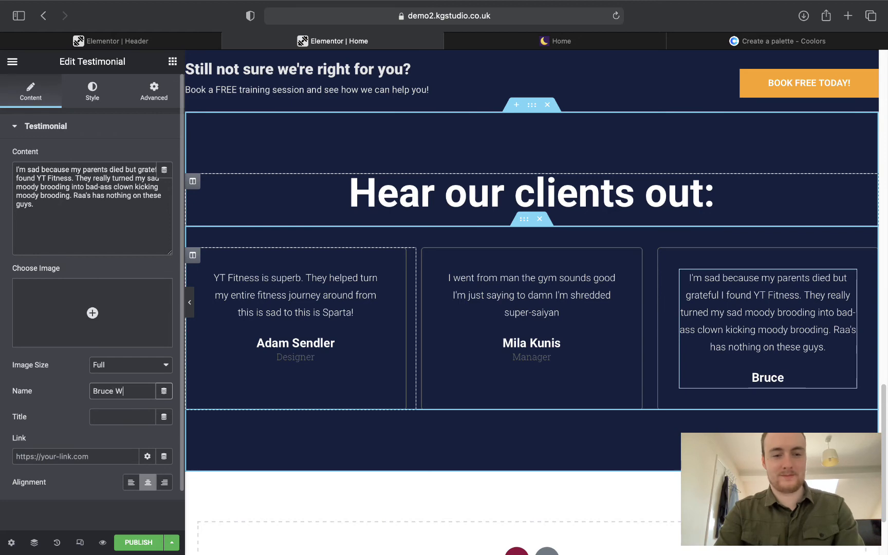
text(ayne)
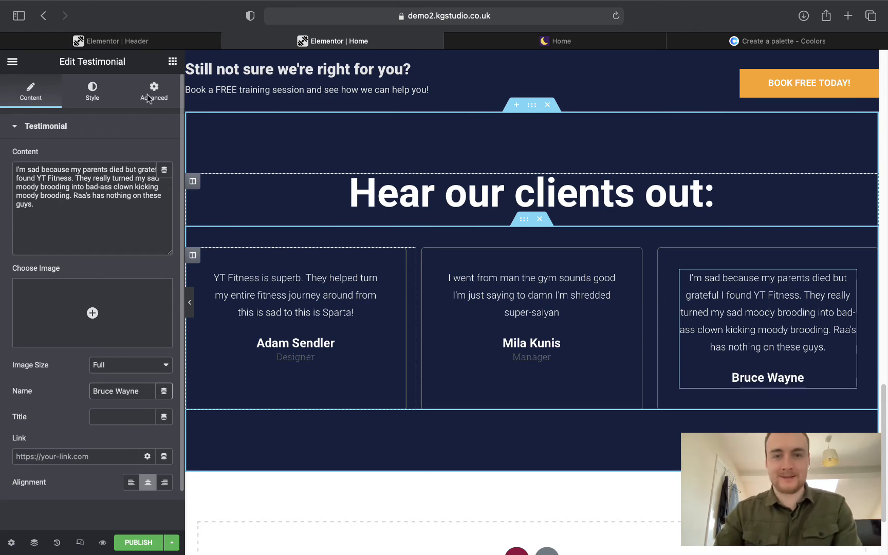
click(497, 42)
click(438, 42)
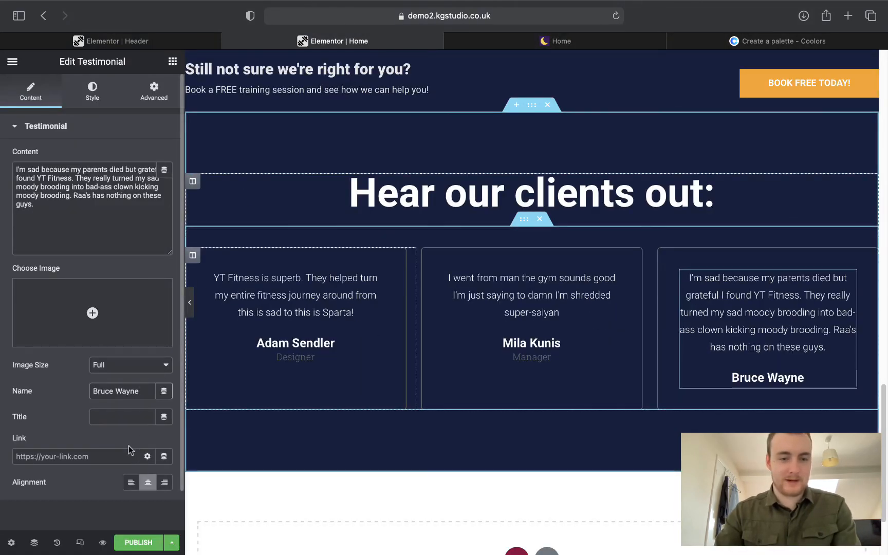
click(99, 422)
text(Totally Not)
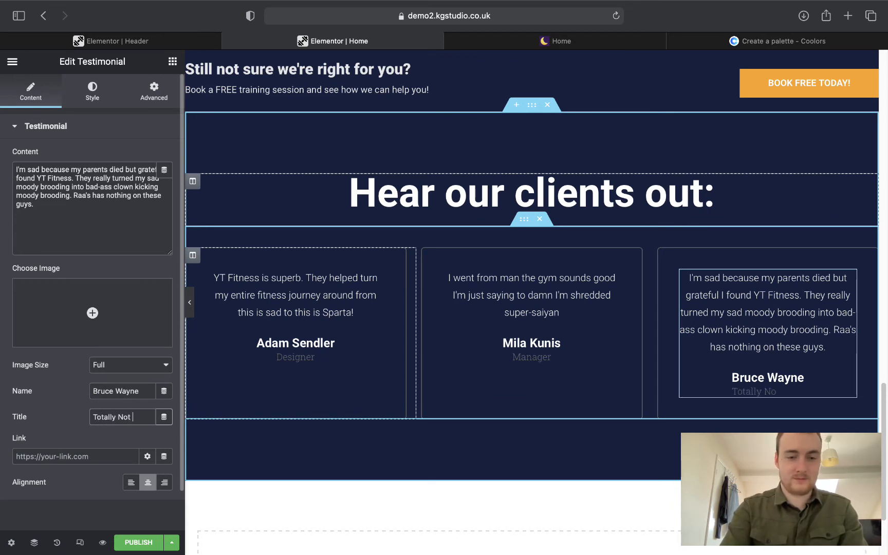
text( Batman)
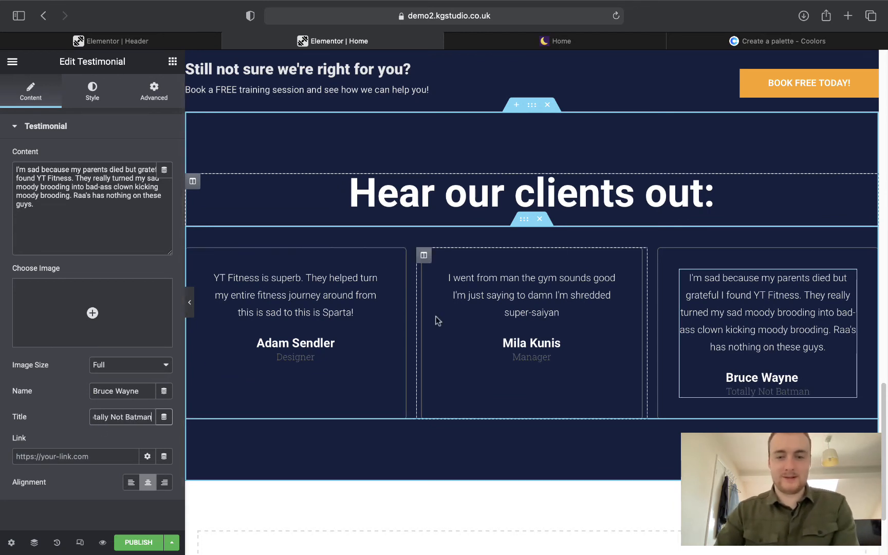
Rename the Mila Kunis testimonial Goku with the title Part Time God.
click(527, 340)
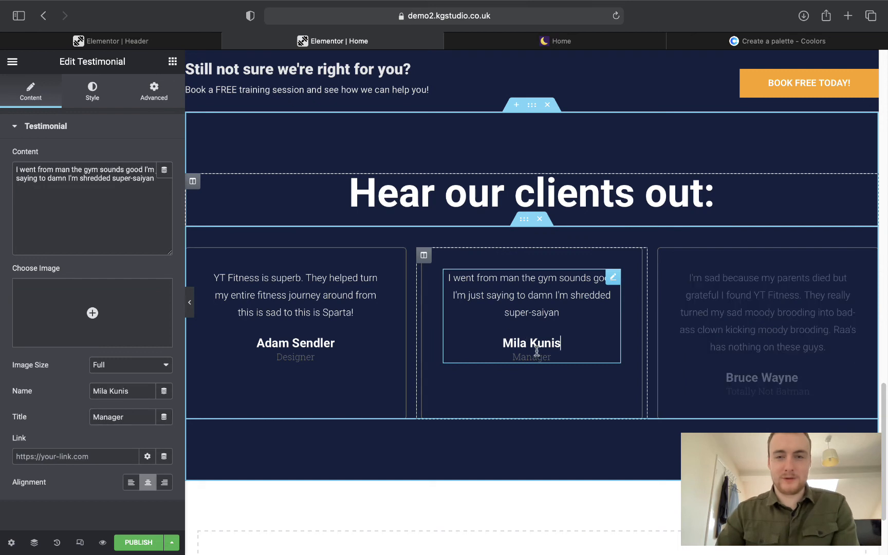
click(566, 42)
drag(355, 339, 389, 340)
key(super+c)
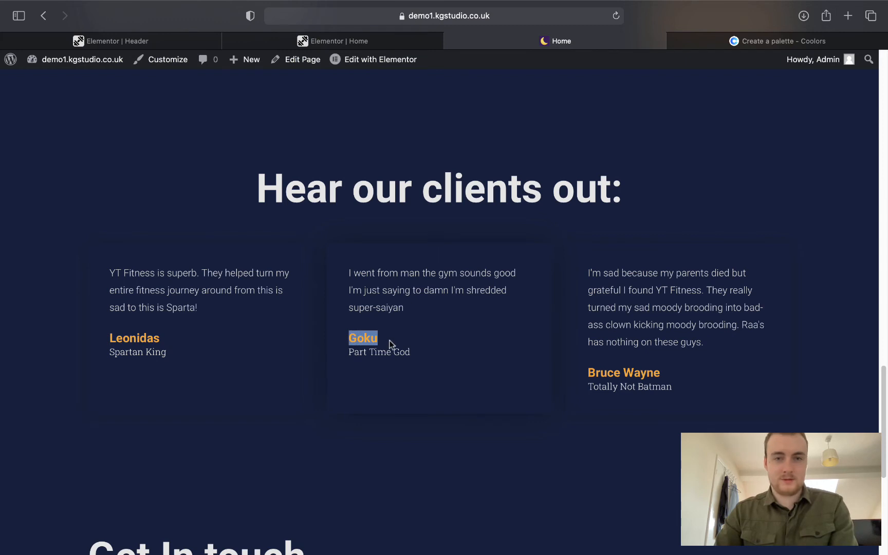
click(353, 46)
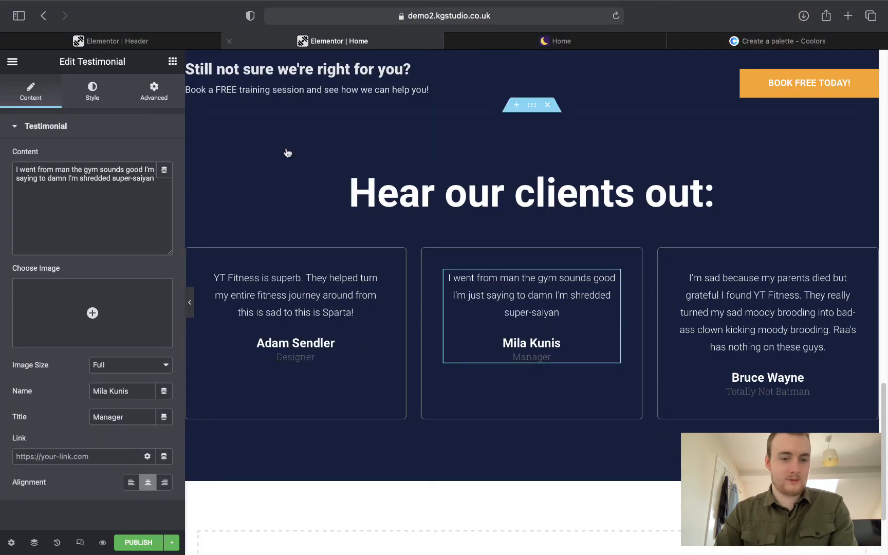
triple_click(138, 392)
key(super+v)
key(Tab)
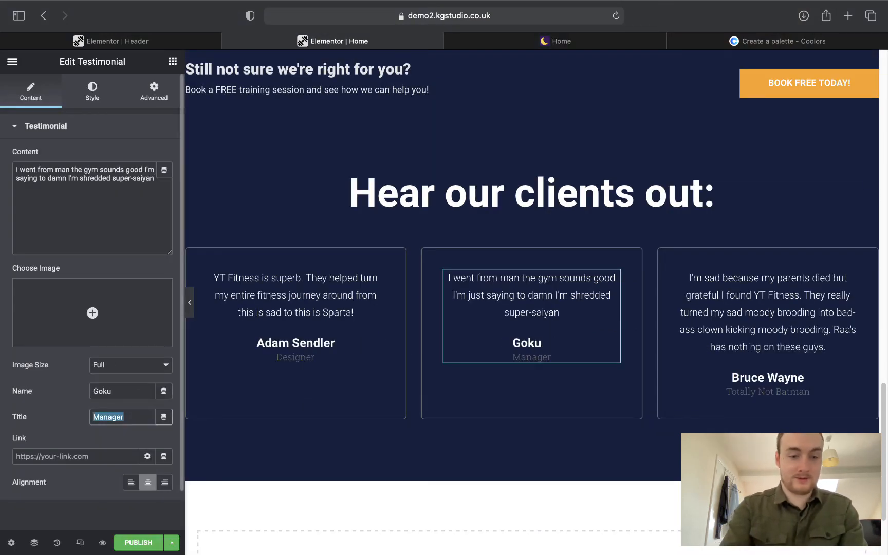
text(Part Time God)
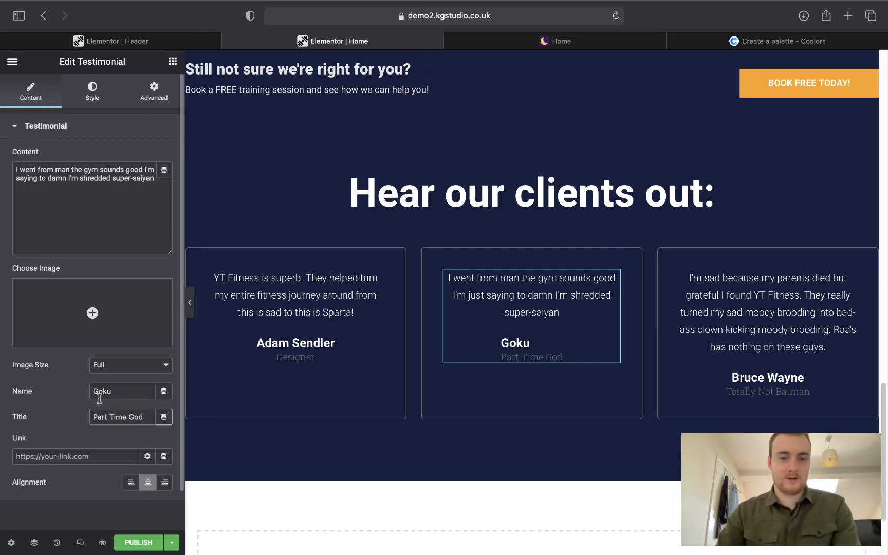
Rename the Adam Sendler testimonial Leonidas with the title Spartan King.
click(341, 338)
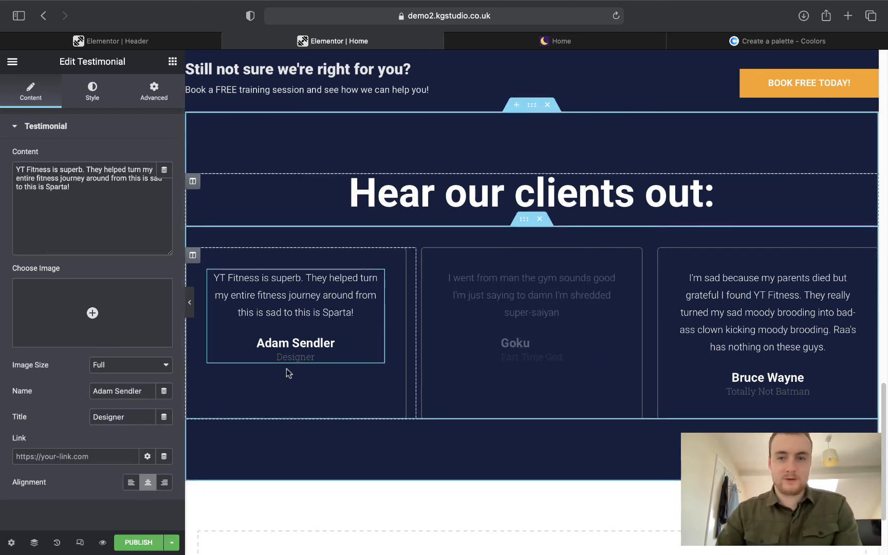
click(555, 44)
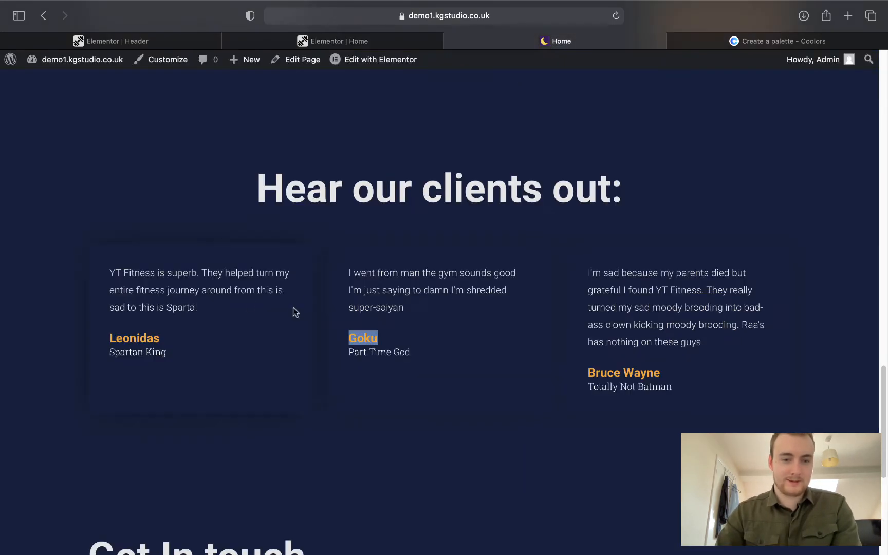
drag(111, 340, 159, 329)
key(super+c)
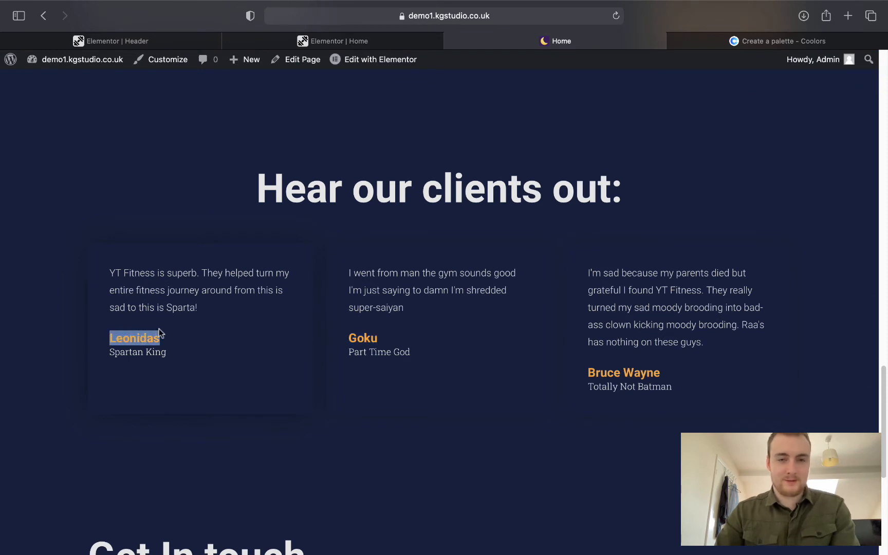
click(338, 38)
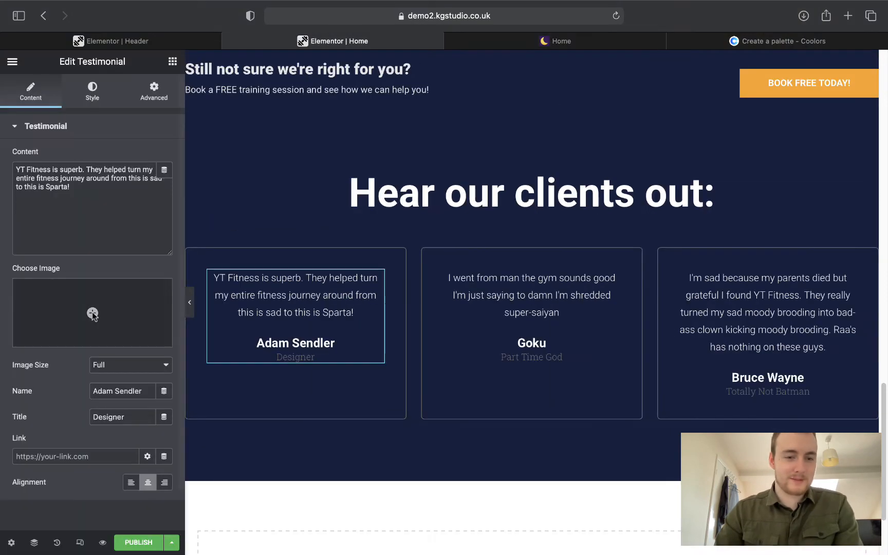
drag(142, 393, 54, 390)
key(super+v)
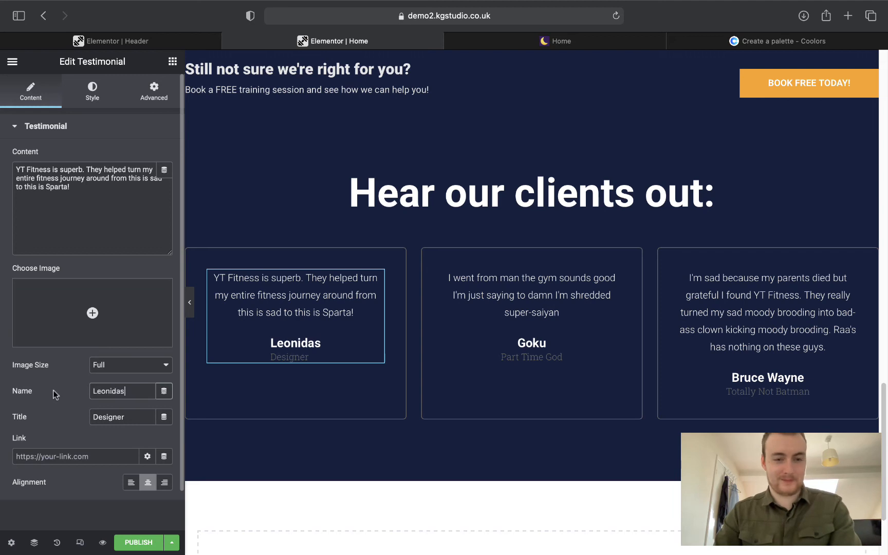
key(Tab)
text(Spar)
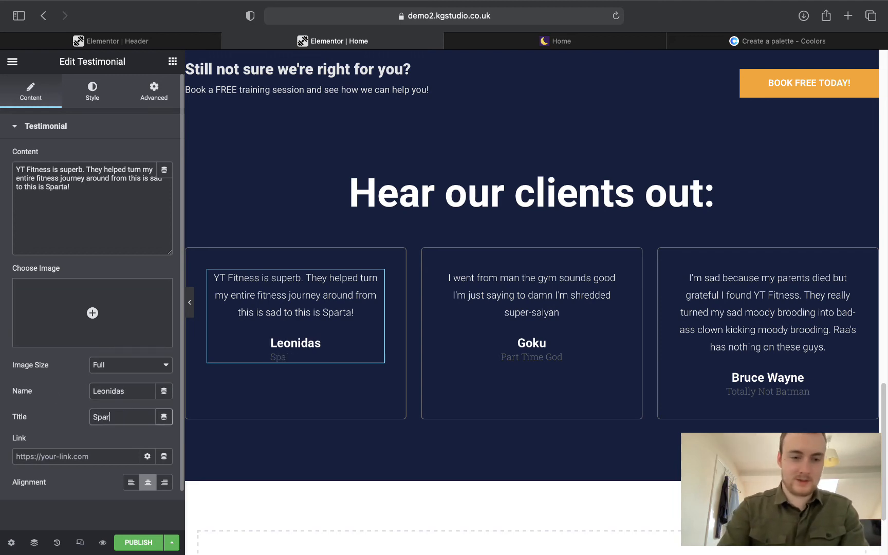
text(tan King)
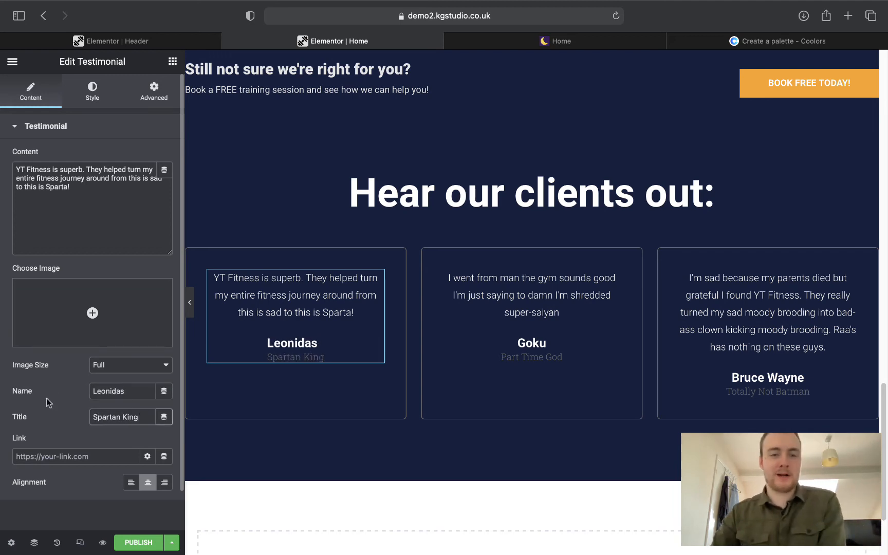
click(93, 92)
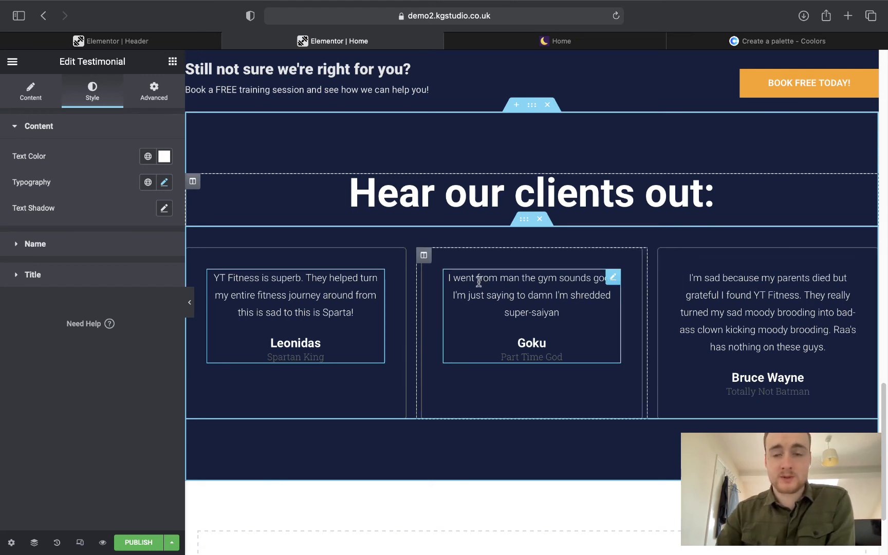
Apply the global Text colour to the testimonial quote text.
click(148, 156)
click(54, 255)
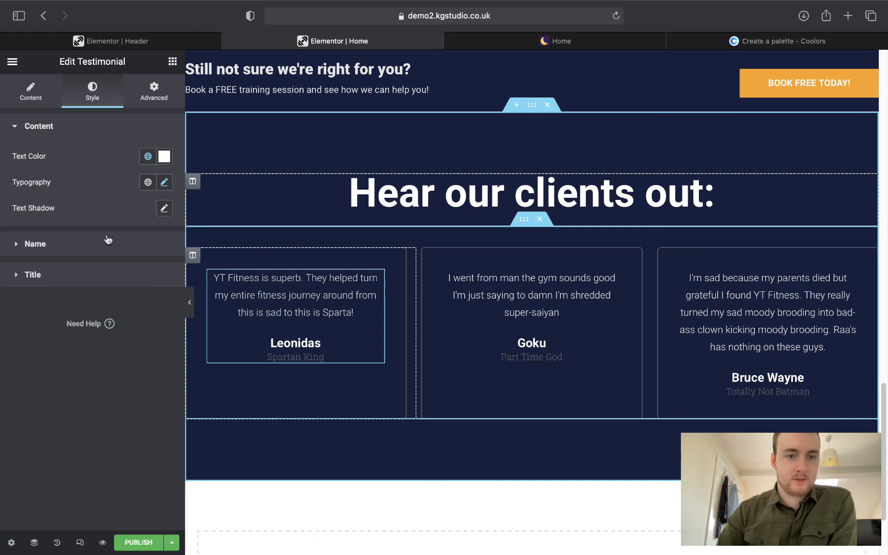
click(165, 182)
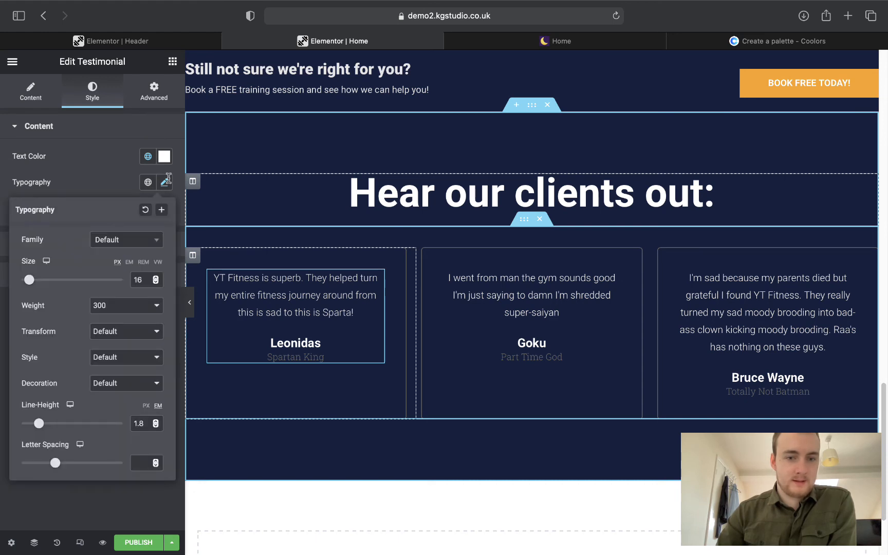
Try weights 900 and 300 on the 'Hear our clients out:' heading, settling on 500.
click(165, 181)
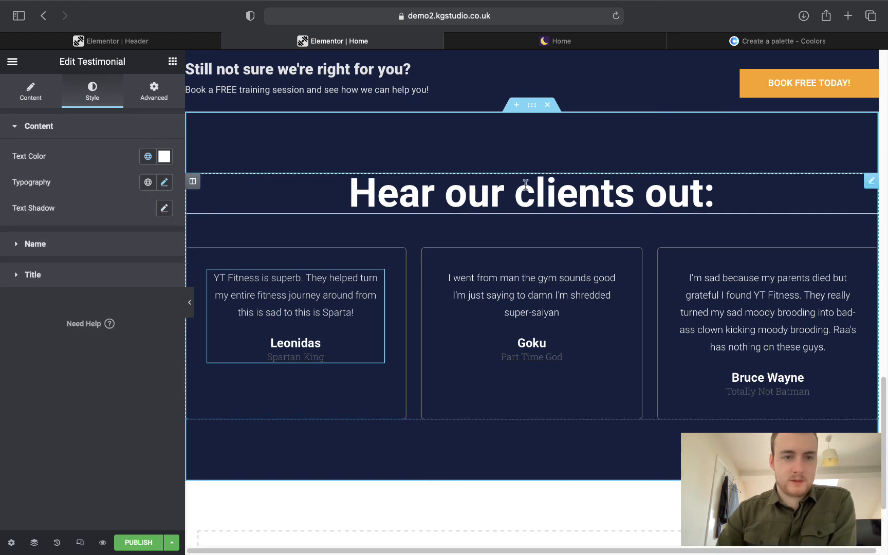
click(189, 182)
click(93, 99)
click(163, 182)
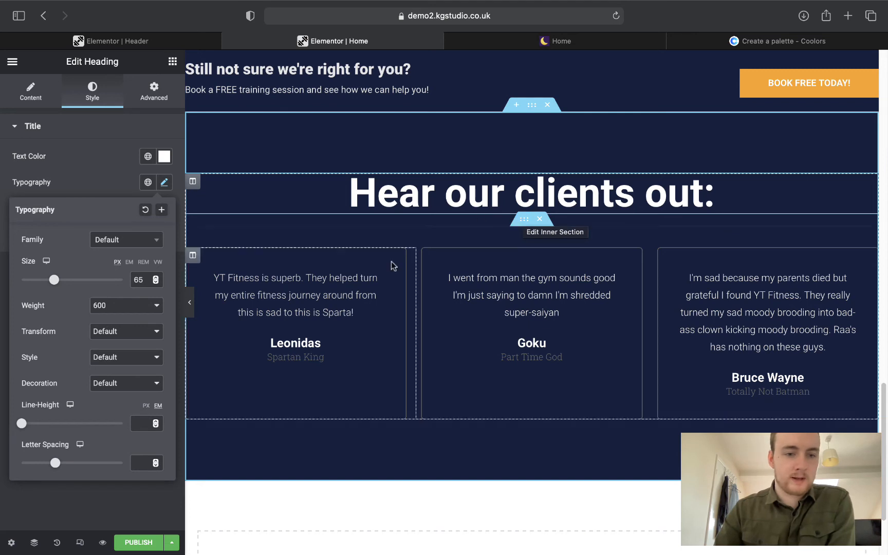
click(97, 305)
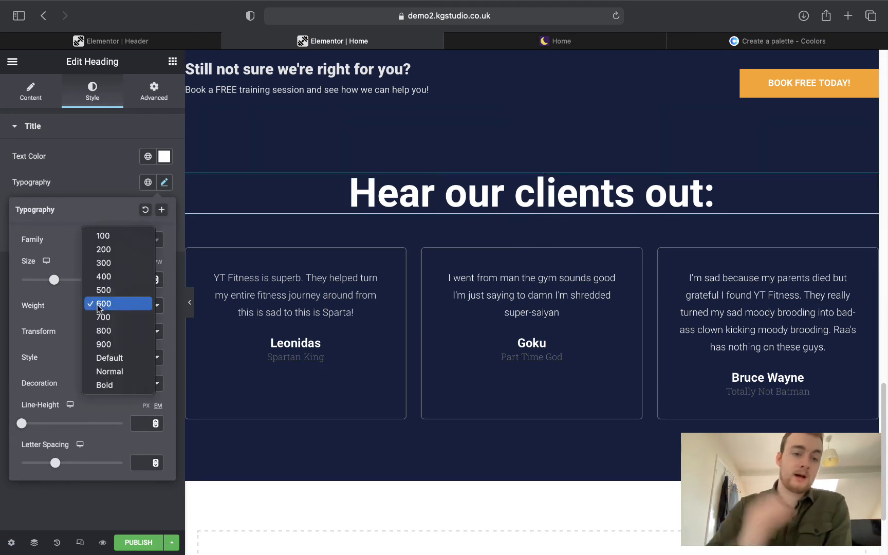
click(104, 344)
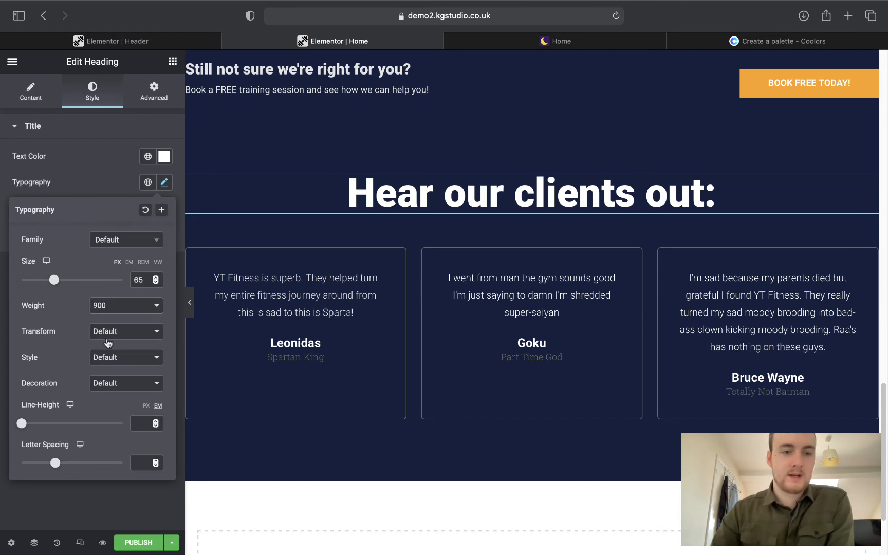
click(118, 308)
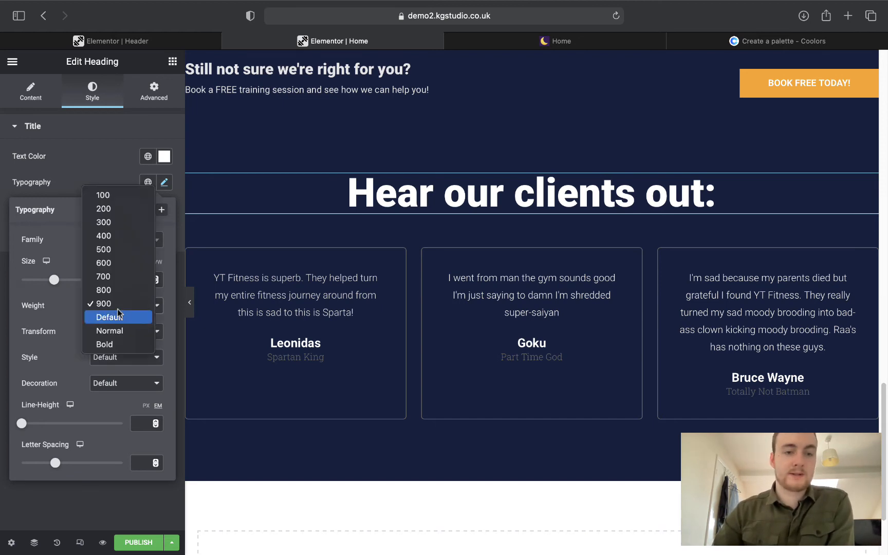
click(119, 223)
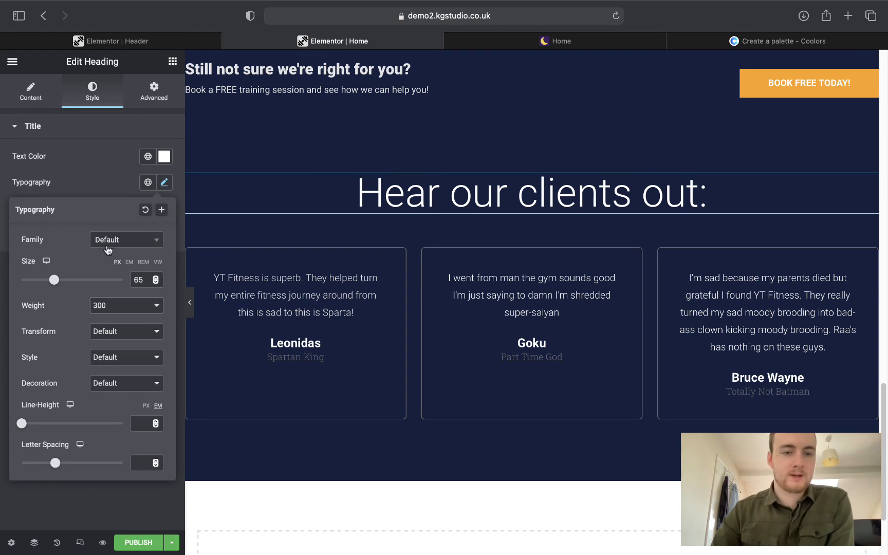
click(122, 307)
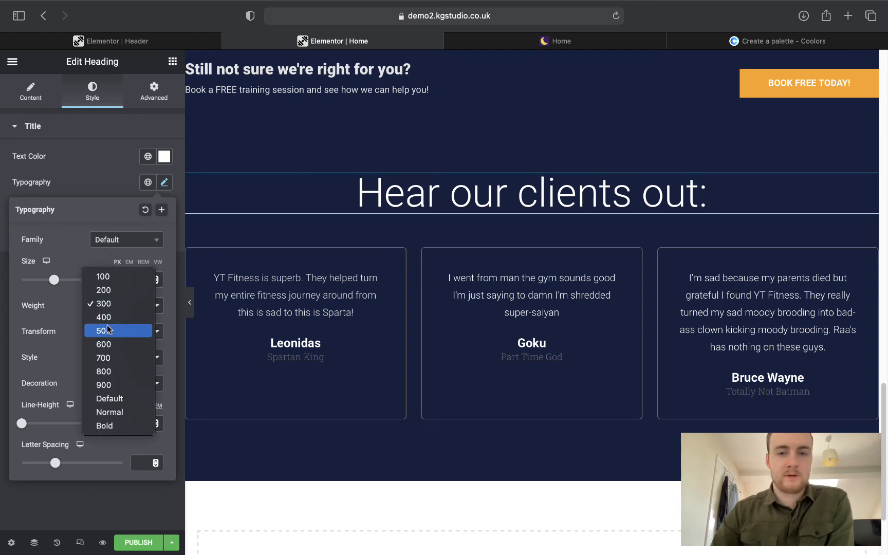
click(108, 329)
click(75, 191)
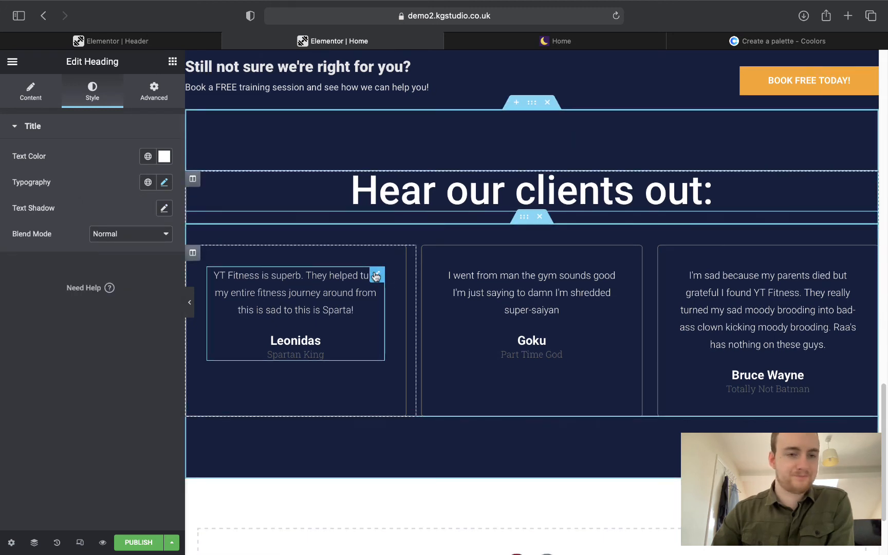
Colour the Leonidas testimonial's name with the global Secondary orange.
click(376, 276)
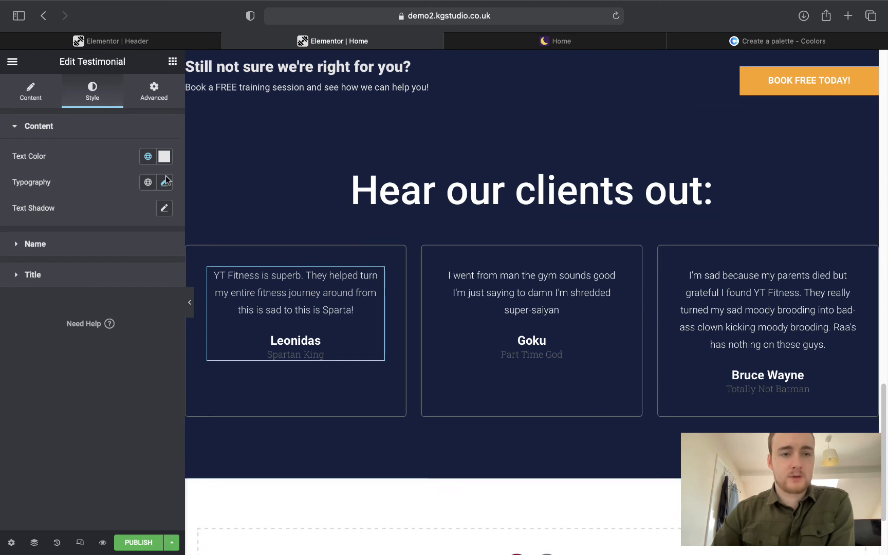
click(76, 131)
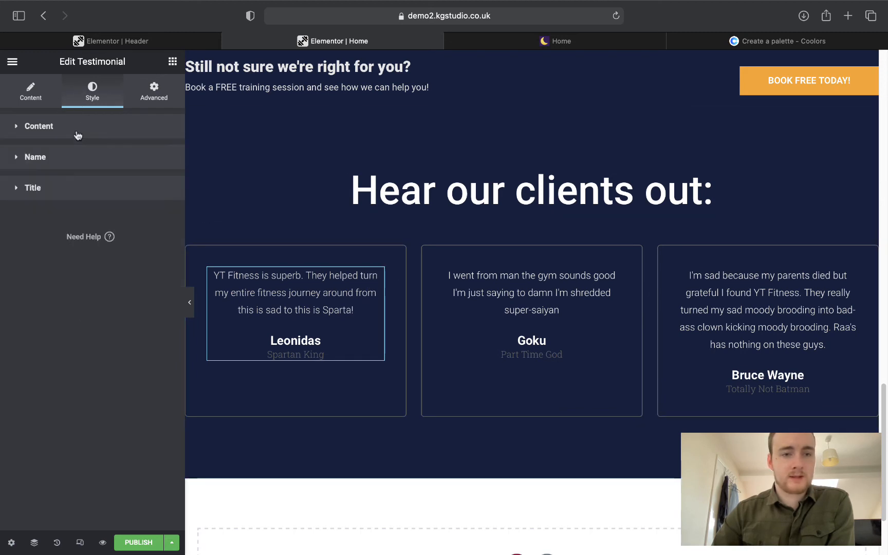
click(72, 158)
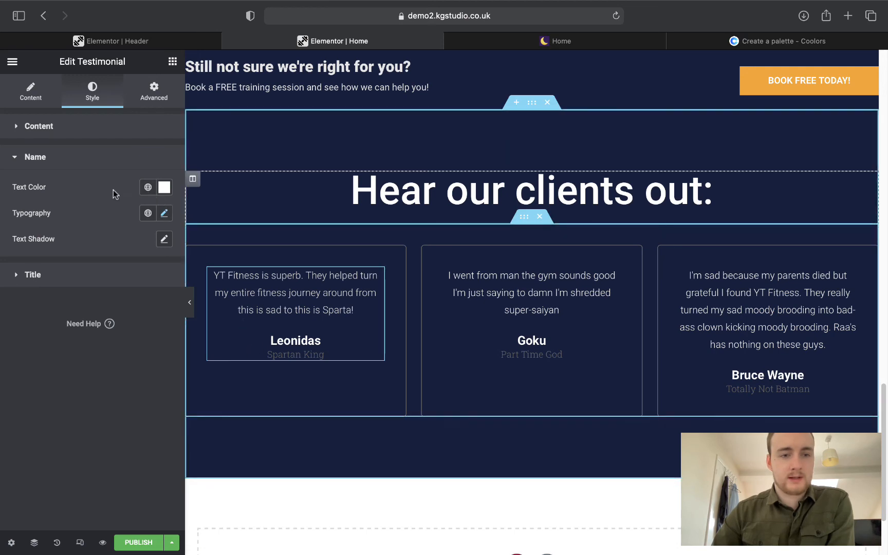
click(148, 187)
click(37, 263)
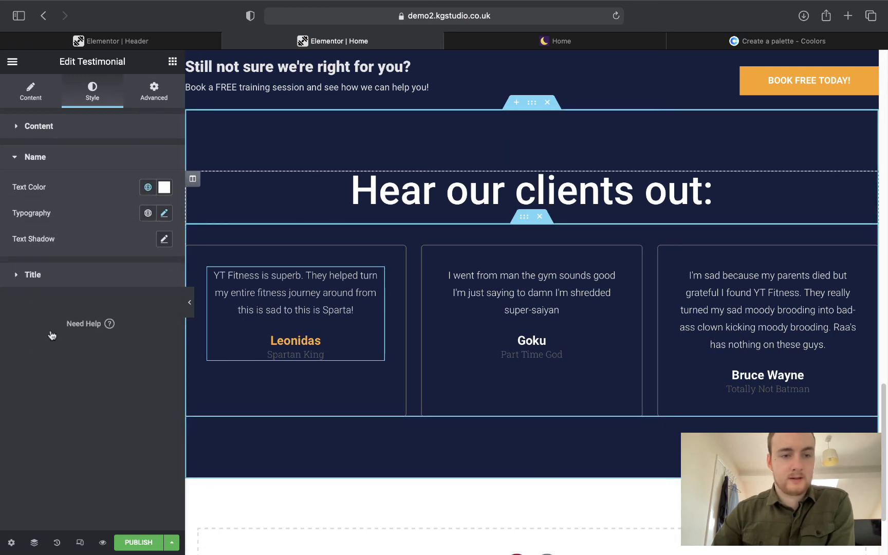
Make the Spartan King title the light grey global Text colour, checking the live page.
click(26, 275)
click(146, 218)
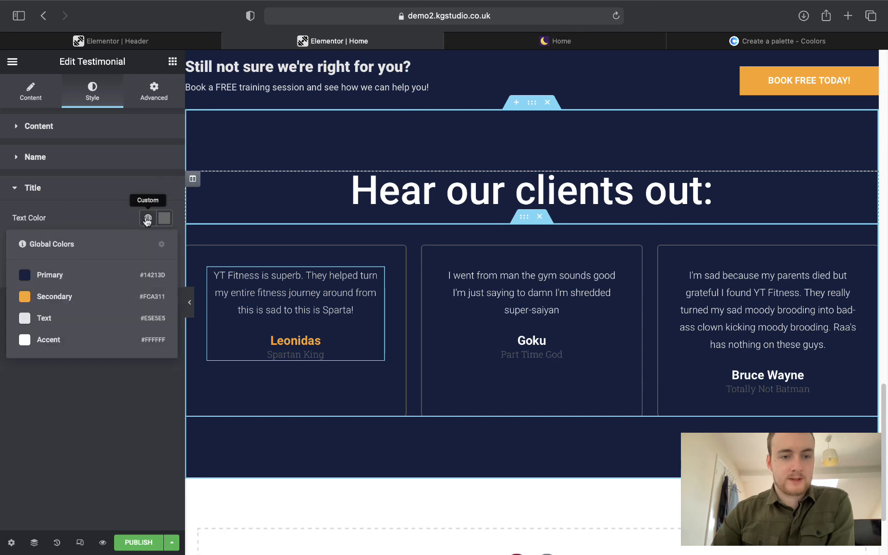
click(47, 294)
click(519, 43)
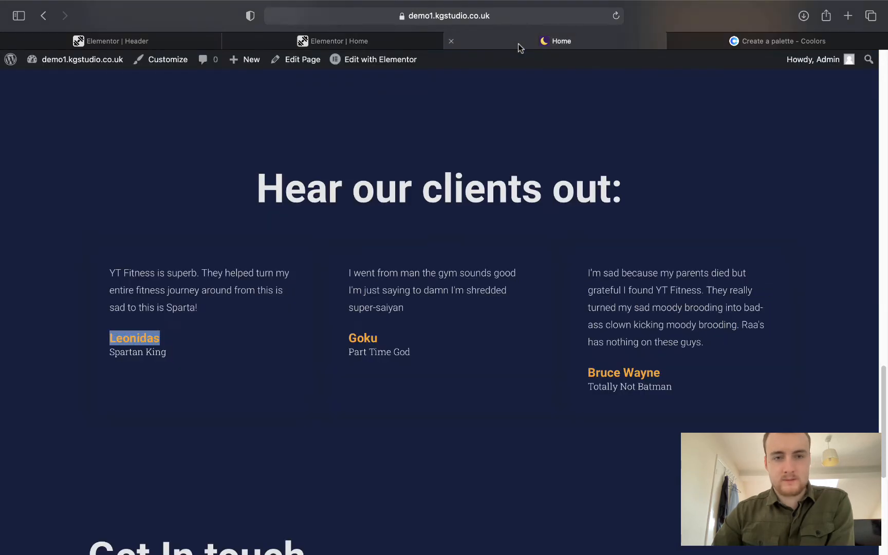
click(340, 42)
click(148, 218)
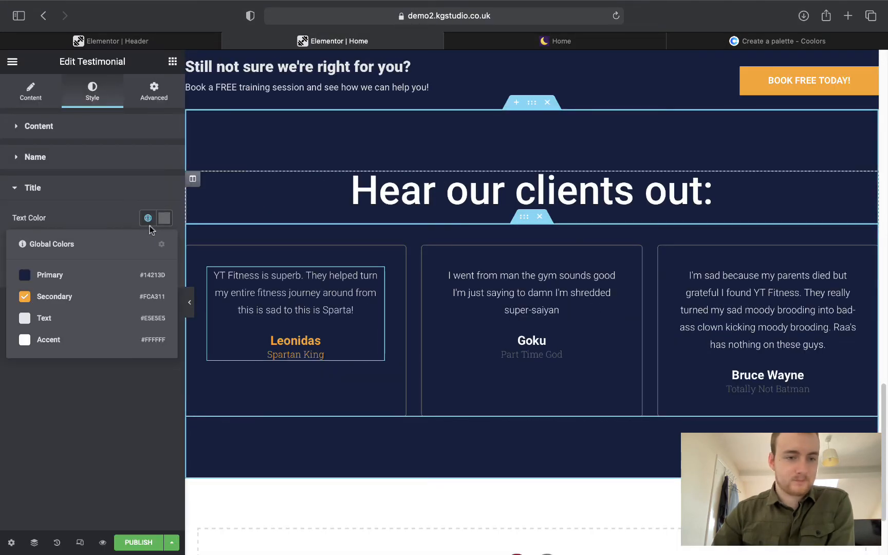
click(32, 320)
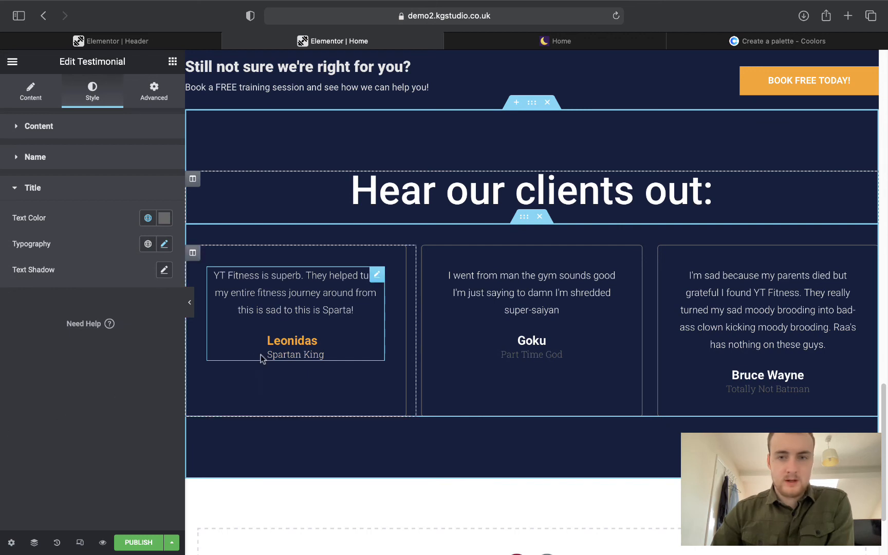
click(564, 48)
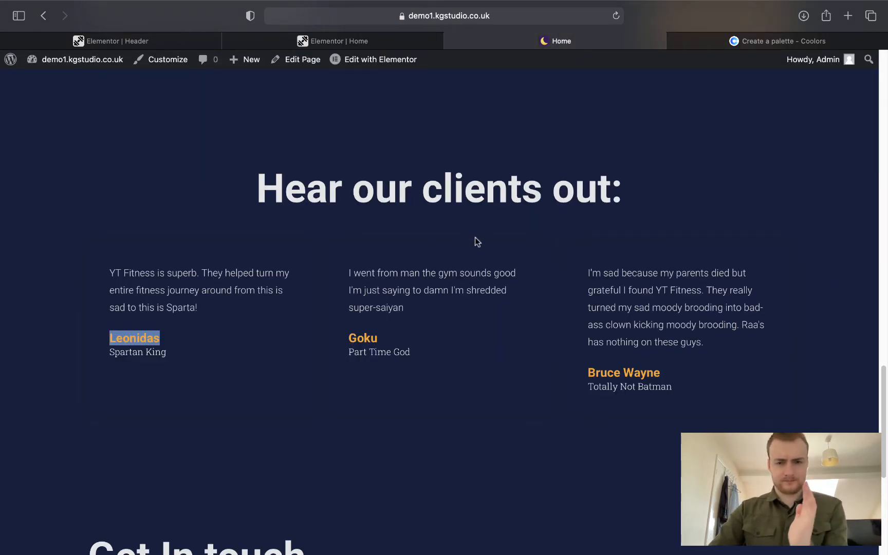
click(365, 37)
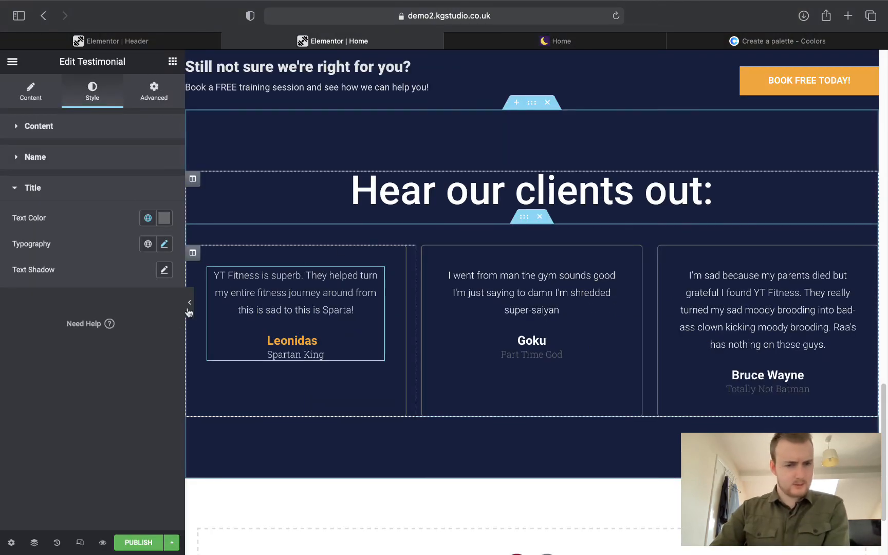
Set the Leonidas testimonial's content alignment to Left.
click(189, 302)
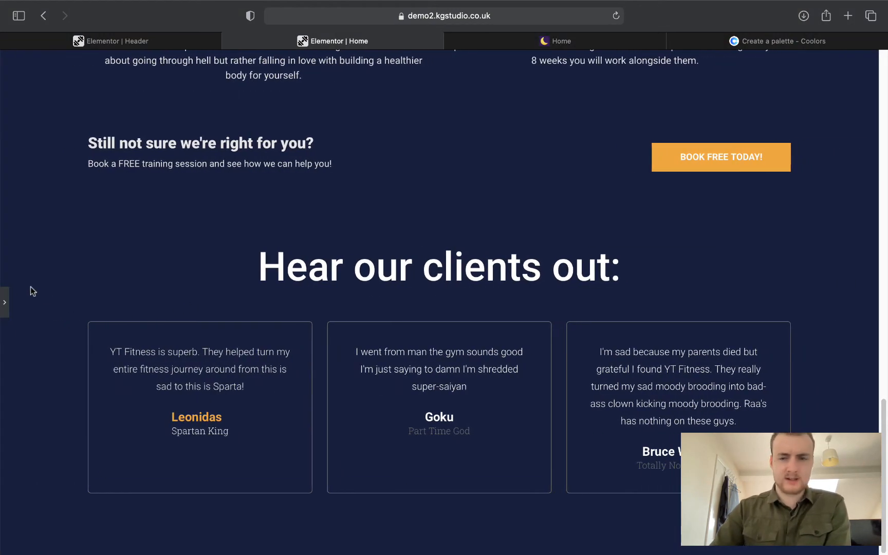
click(4, 301)
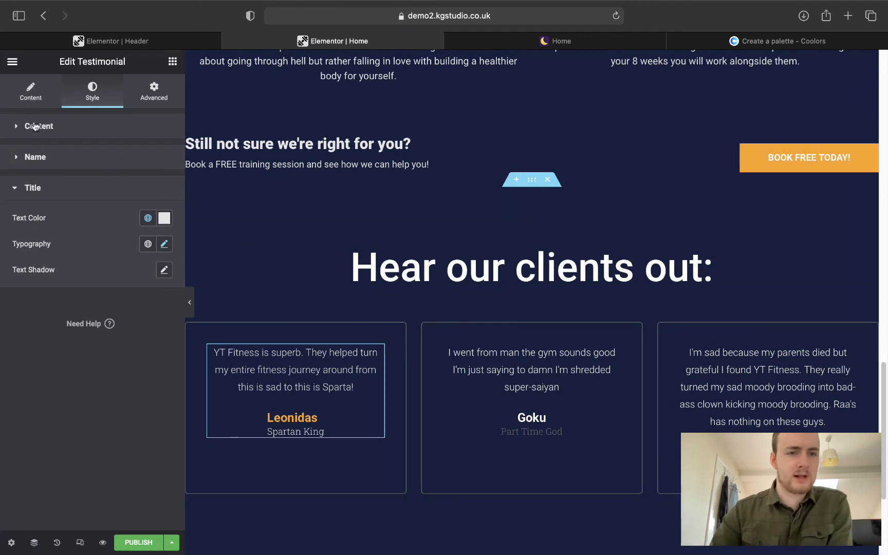
click(41, 126)
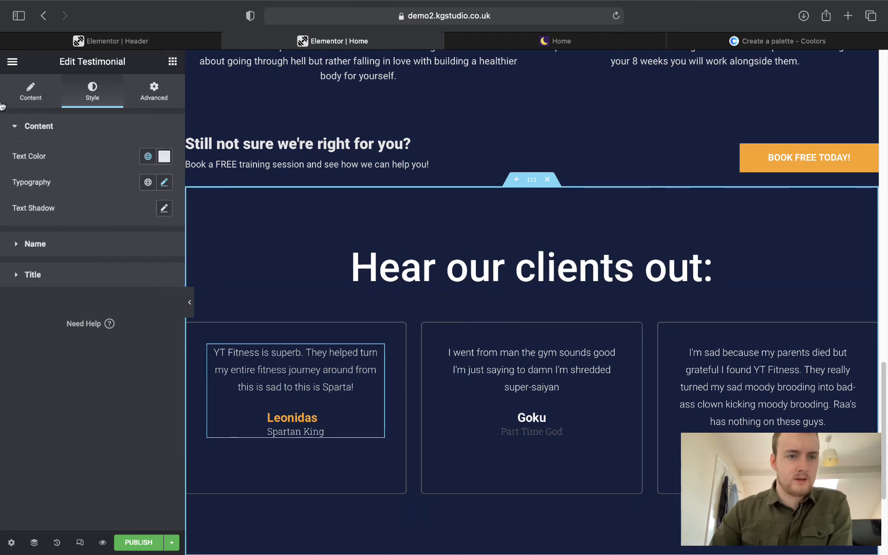
click(22, 100)
click(131, 482)
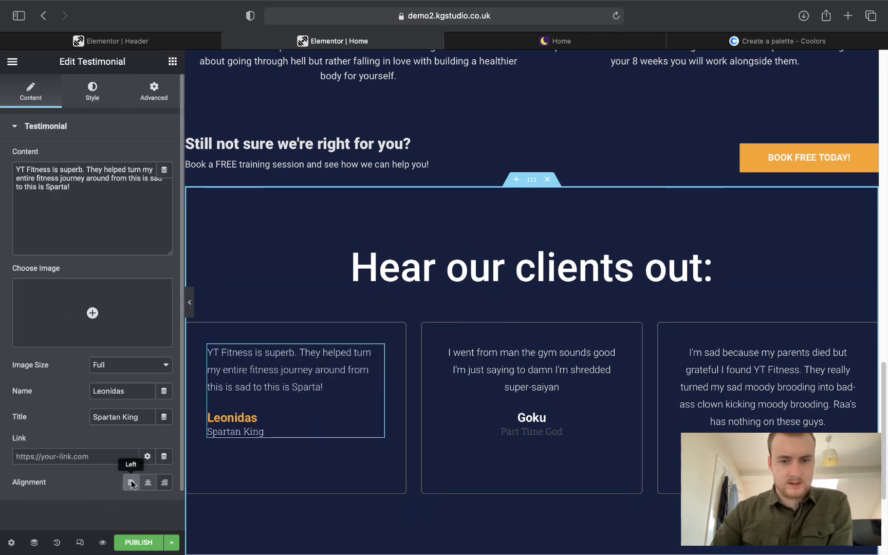
Copy the Leonidas testimonial and paste its style onto the Goku and Bruce Wayne cards.
right_click(376, 349)
click(406, 404)
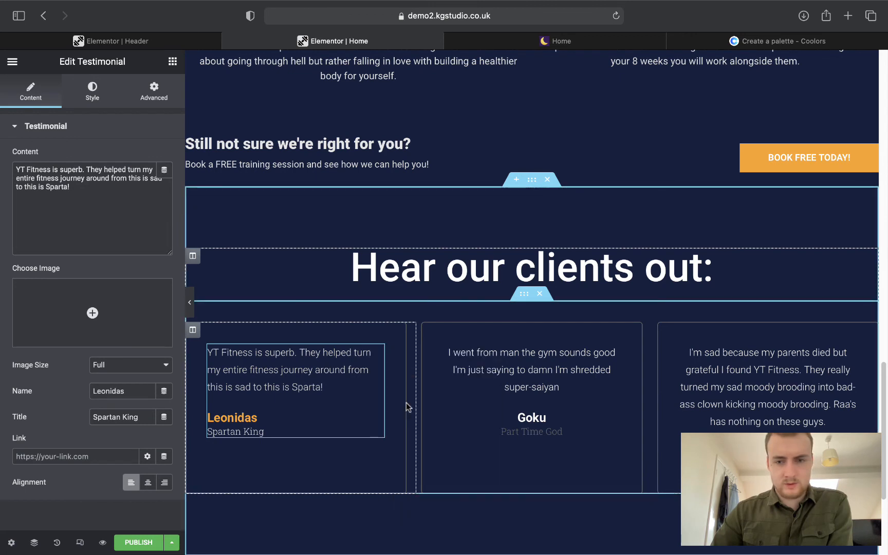
right_click(614, 354)
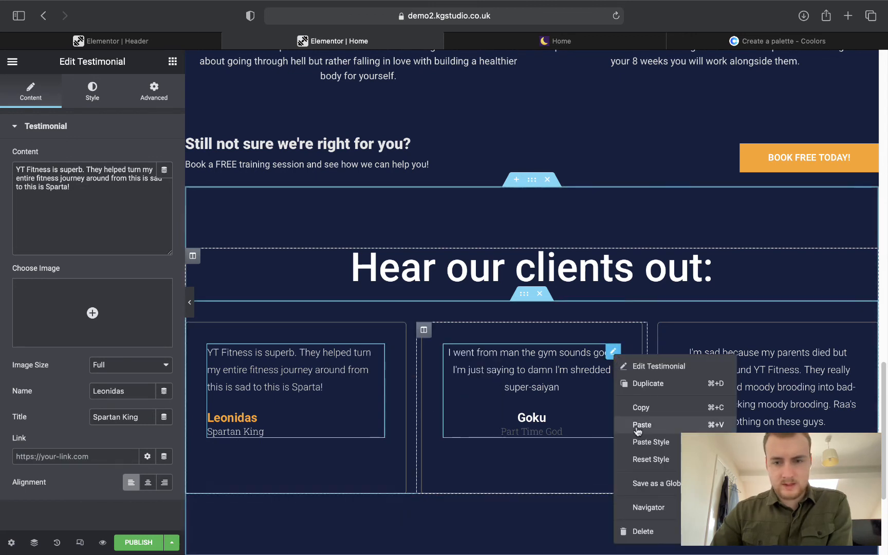
click(644, 443)
right_click(822, 350)
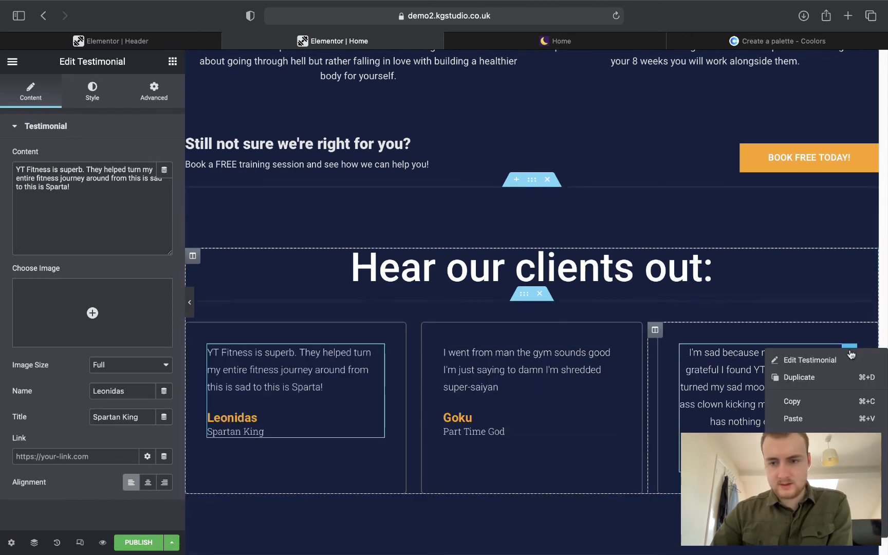
click(801, 435)
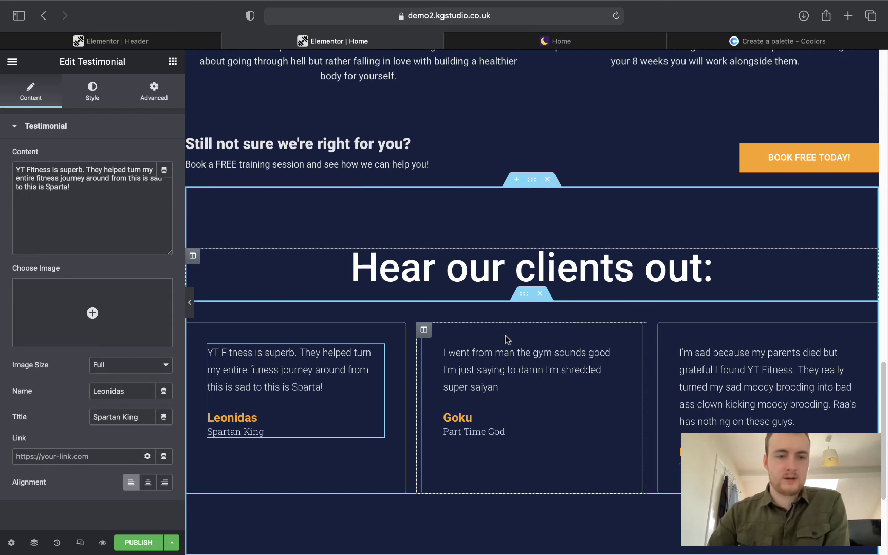
Preview the page without the editing panels to check the testimonials.
key(super+p)
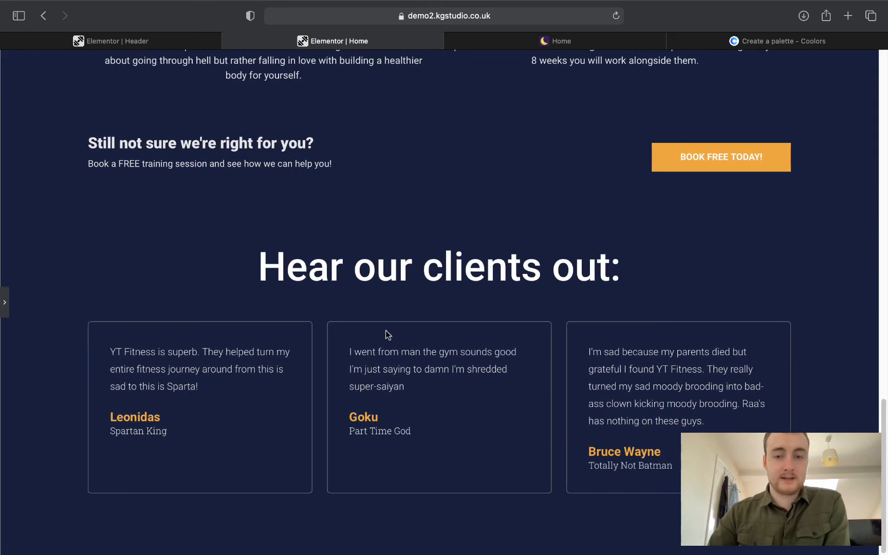
scroll(386, 331, up, 7)
scroll(386, 331, down, 7)
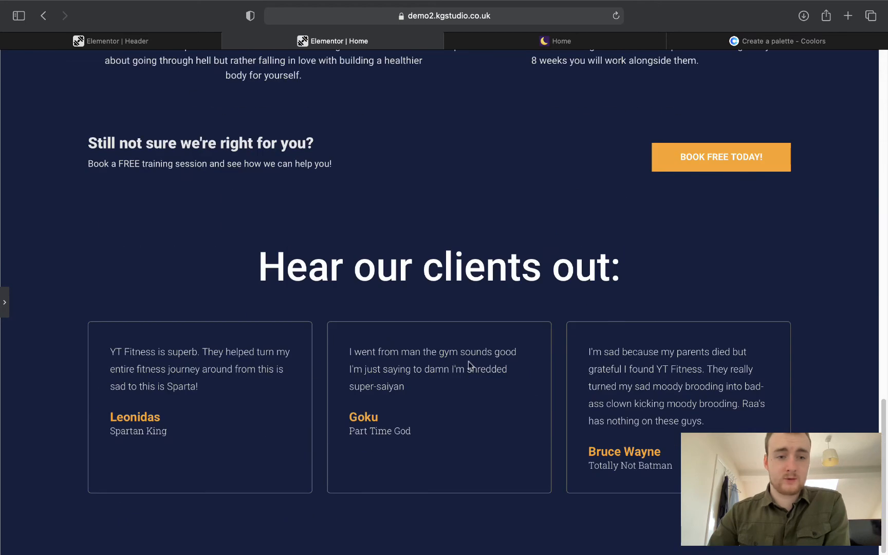
Reopen the Elementor editing panel from the tab at the left edge.
click(5, 302)
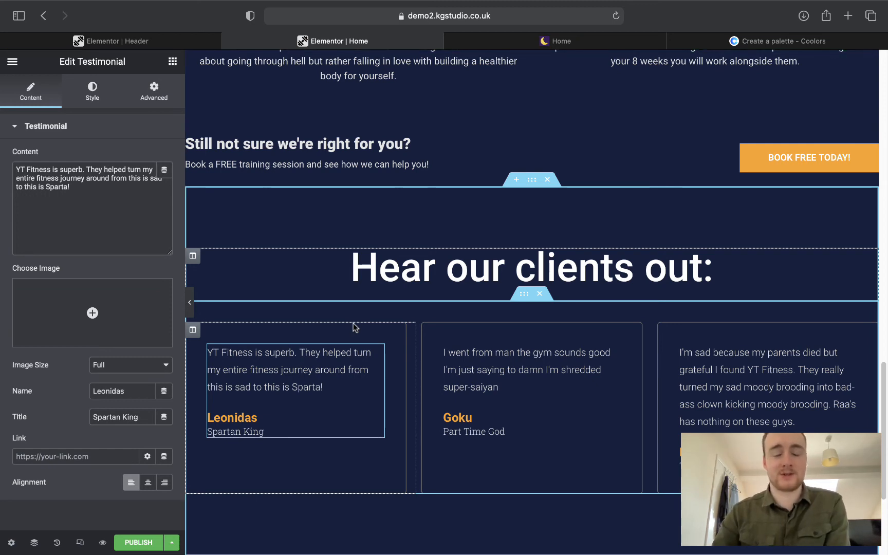
Scroll down and compare the page's lower section with the live Home page.
scroll(442, 339, down, 5)
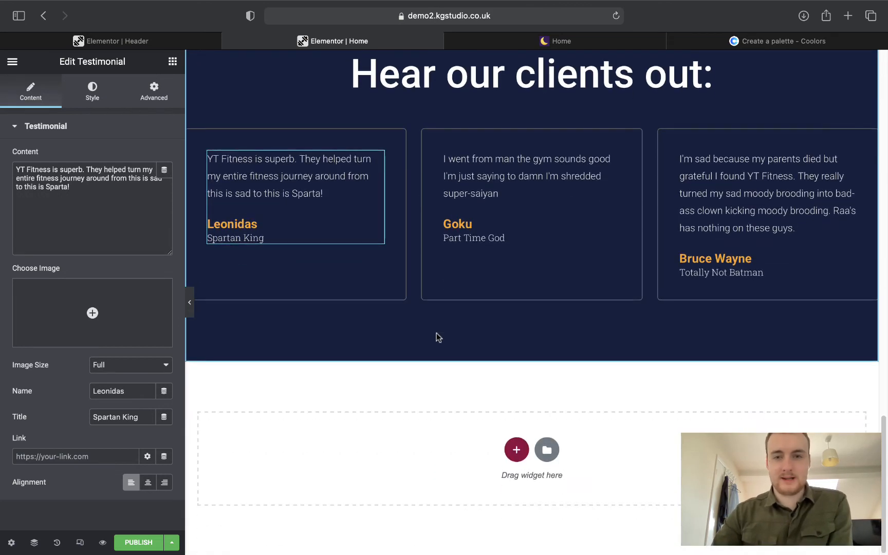
click(555, 41)
scroll(517, 234, down, 7)
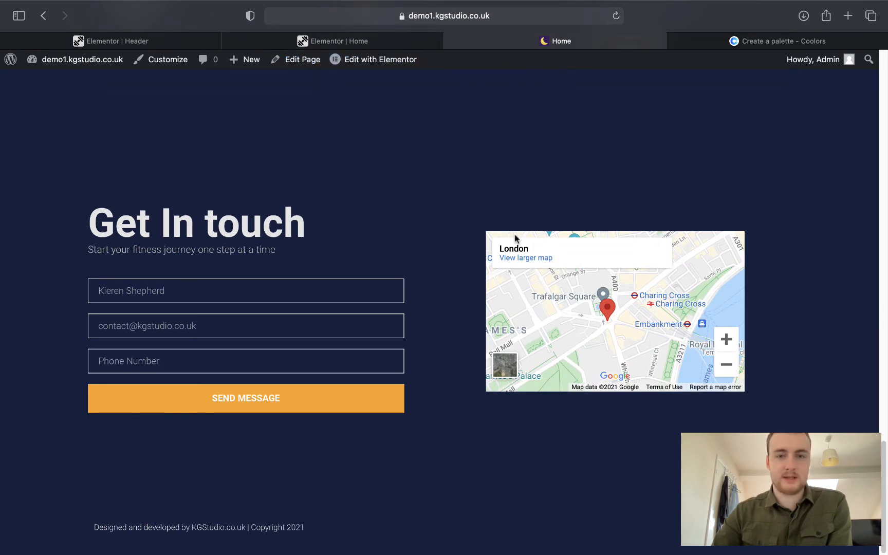
click(334, 41)
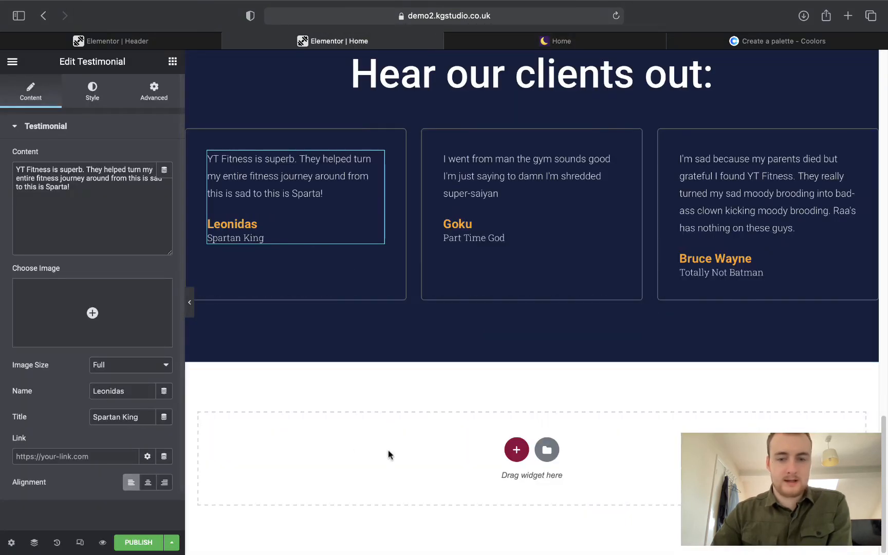
Filter the template library to Contact blocks and insert the Get In Touch block with a map.
click(559, 448)
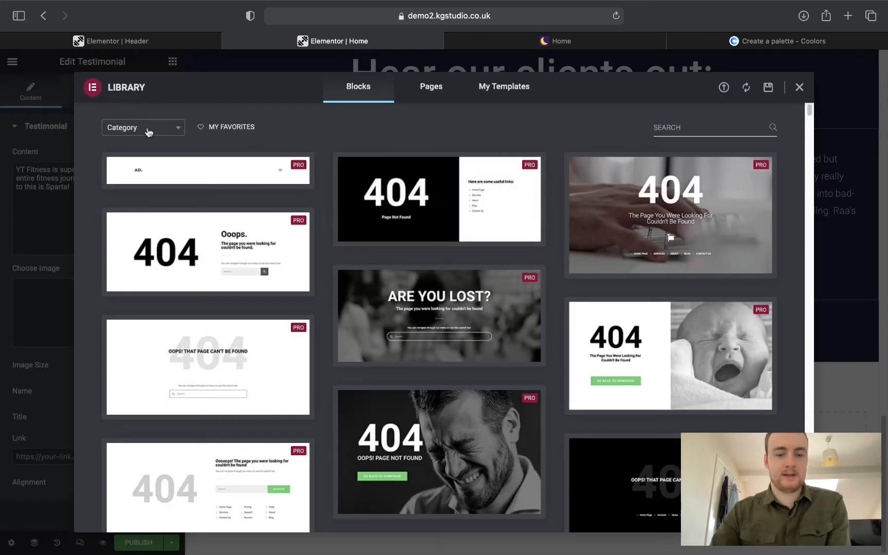
click(146, 128)
text(c)
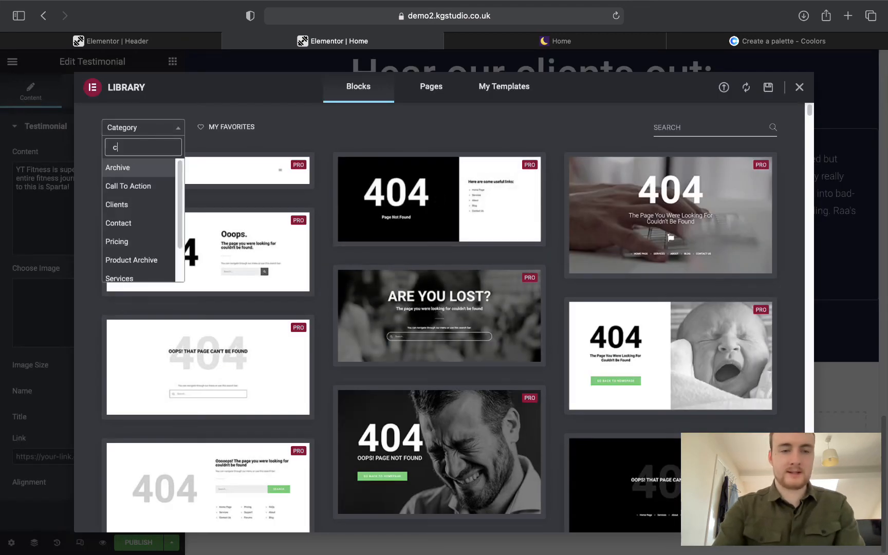
text(ontact)
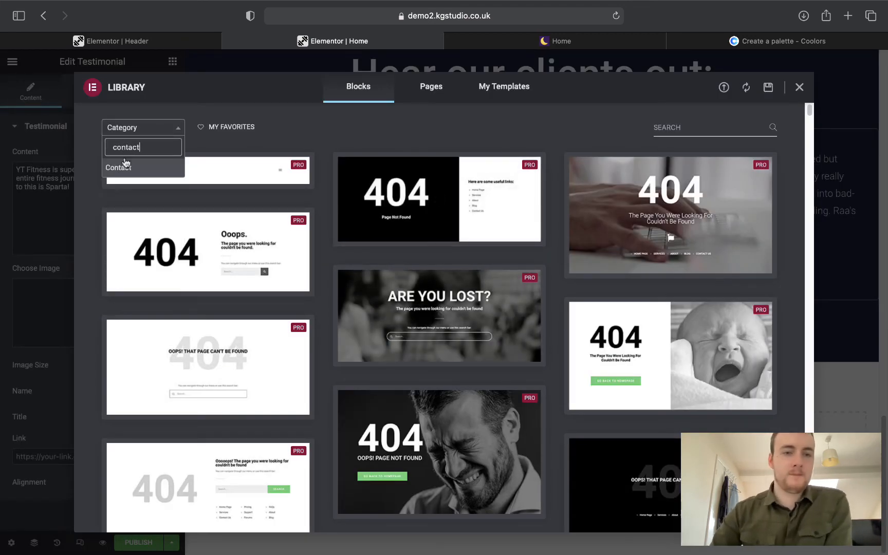
click(124, 166)
scroll(425, 247, down, 3)
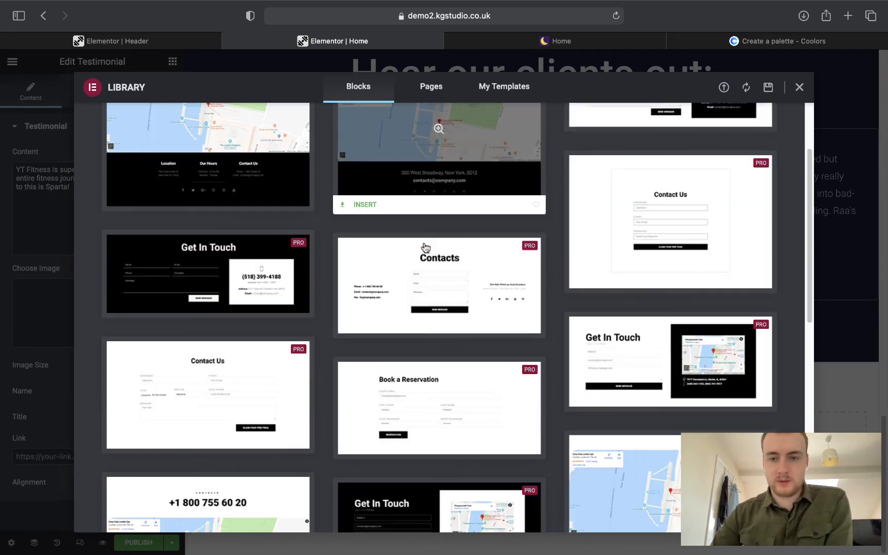
scroll(425, 247, down, 3)
click(598, 301)
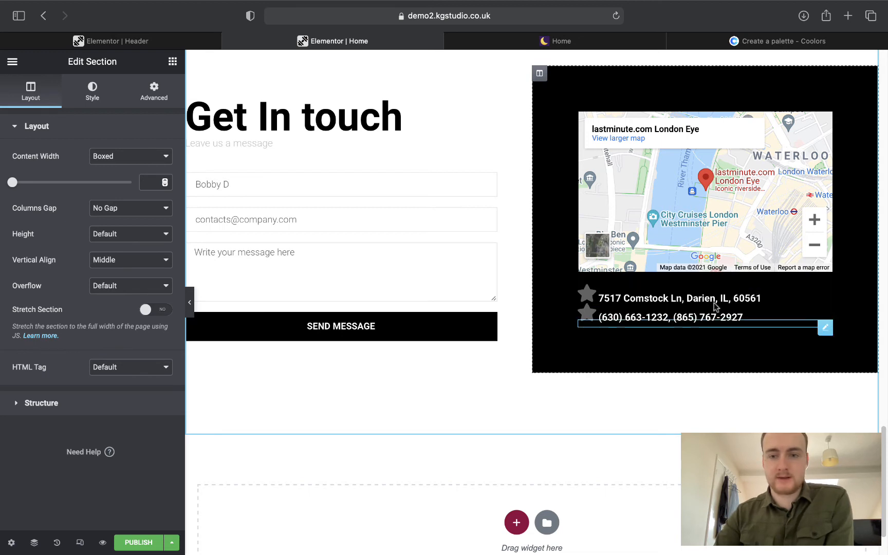
Delete the phone number and address lines beneath the Get In touch map.
right_click(824, 328)
click(802, 501)
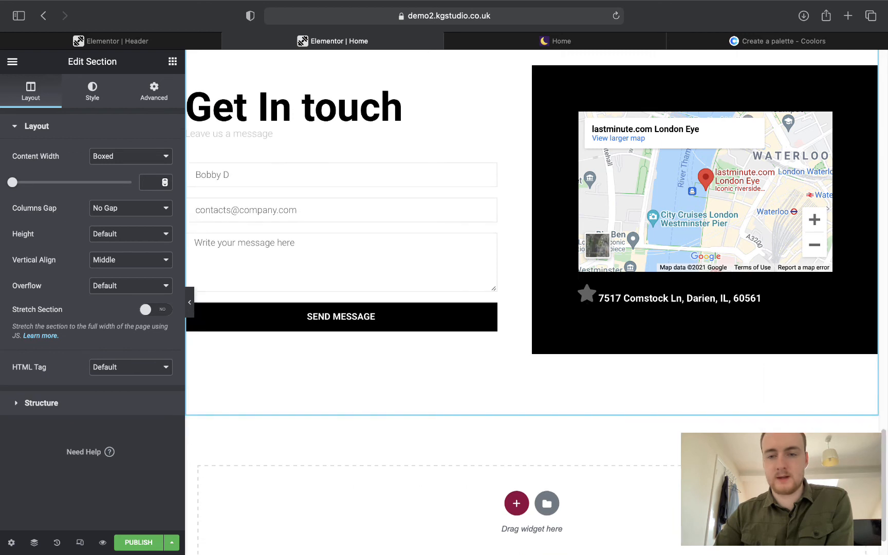
right_click(825, 291)
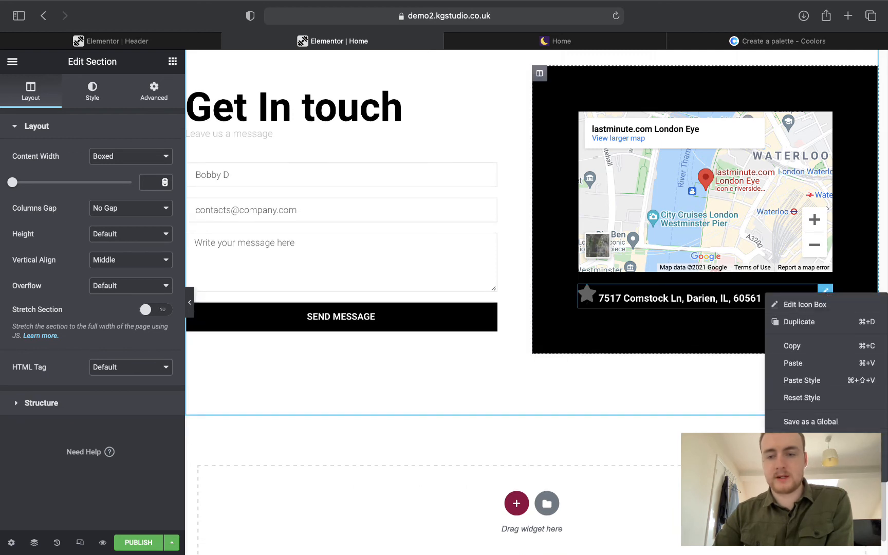
click(802, 471)
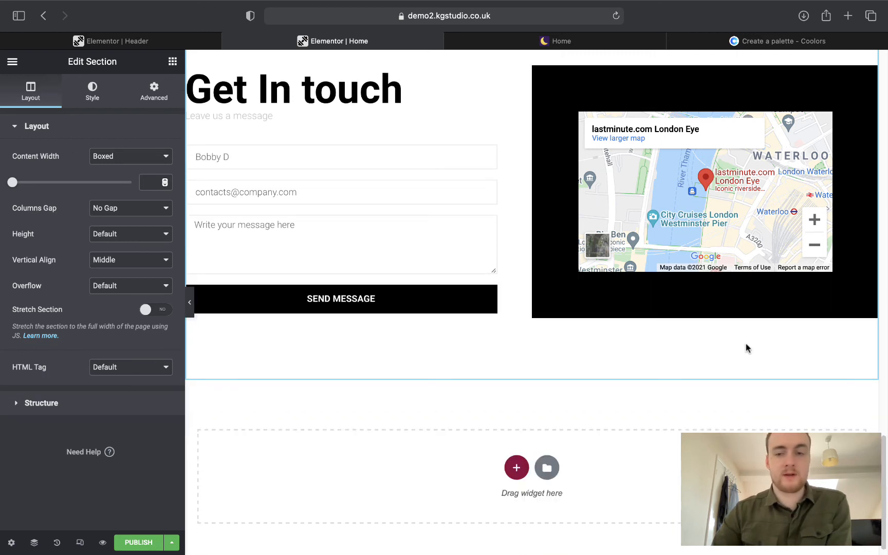
scroll(746, 344, up, 4)
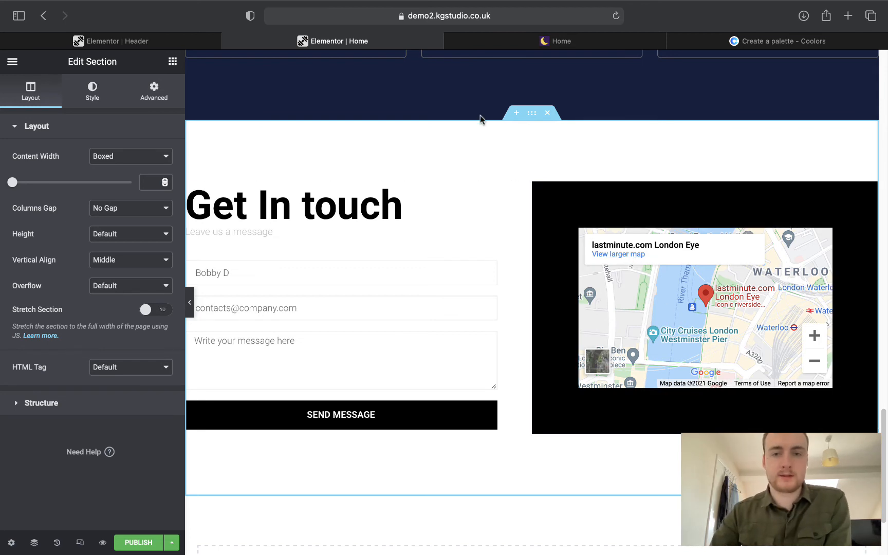
Give the Get In touch section and map column a navy Primary classic background.
click(89, 90)
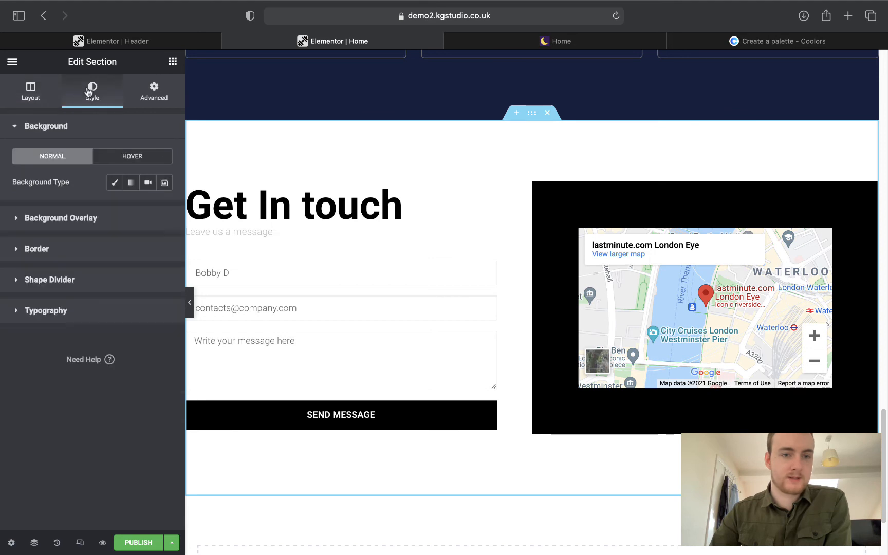
click(114, 182)
click(148, 208)
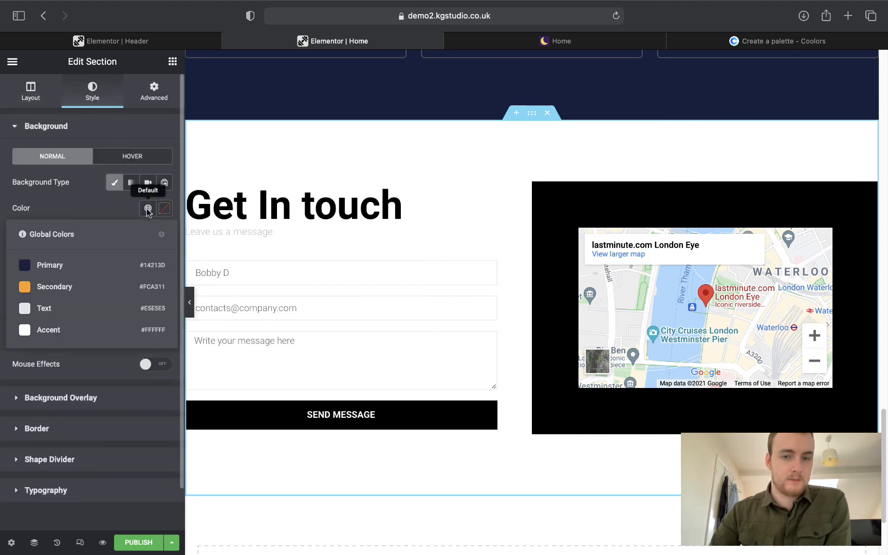
click(77, 265)
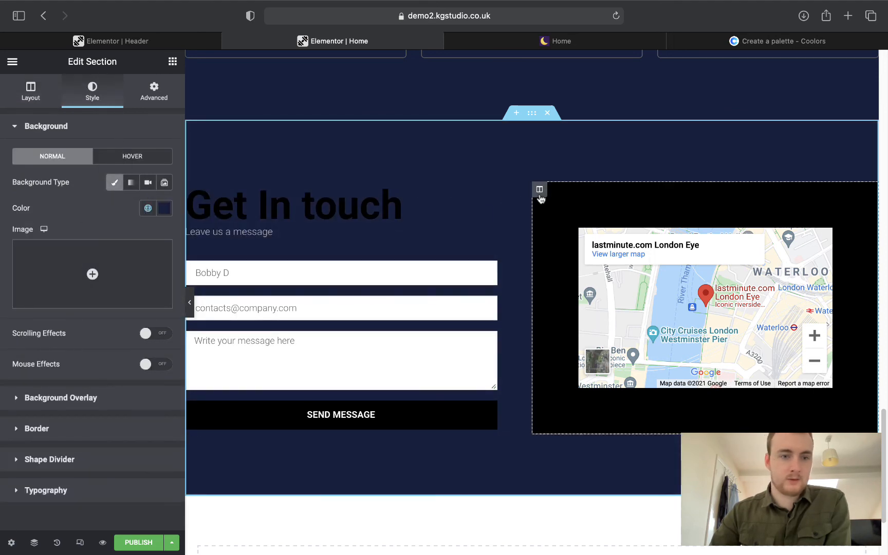
click(539, 189)
click(89, 93)
click(131, 182)
click(148, 208)
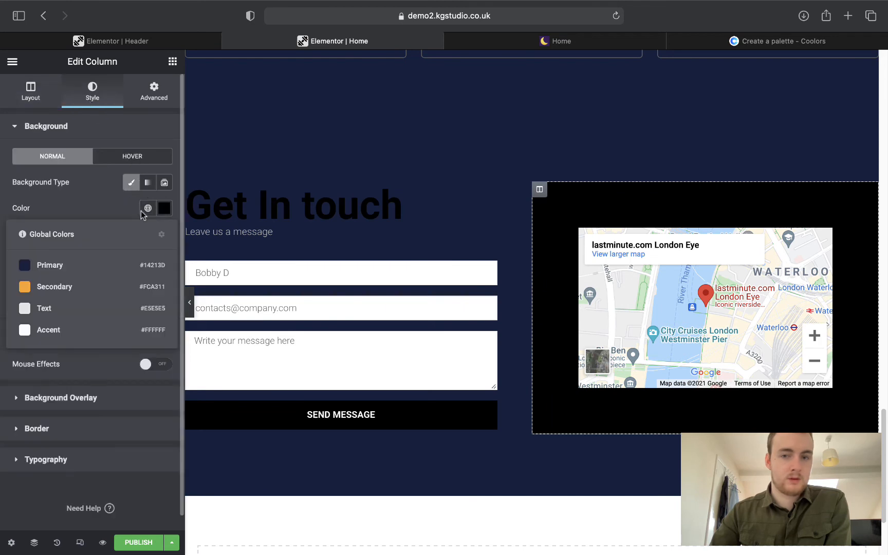
click(78, 265)
Colour the heading and 'Leave us a message' subtitle light Text, then select the live subtitle sentence.
click(216, 206)
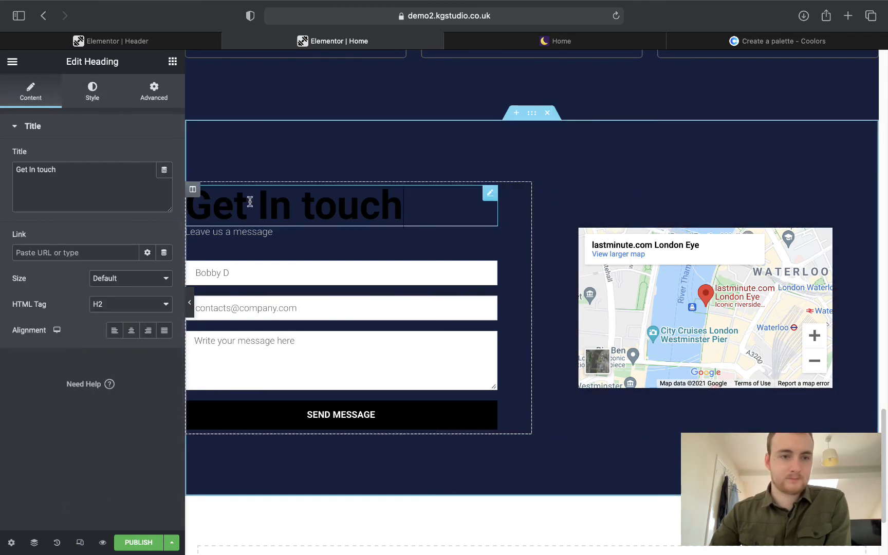
click(100, 105)
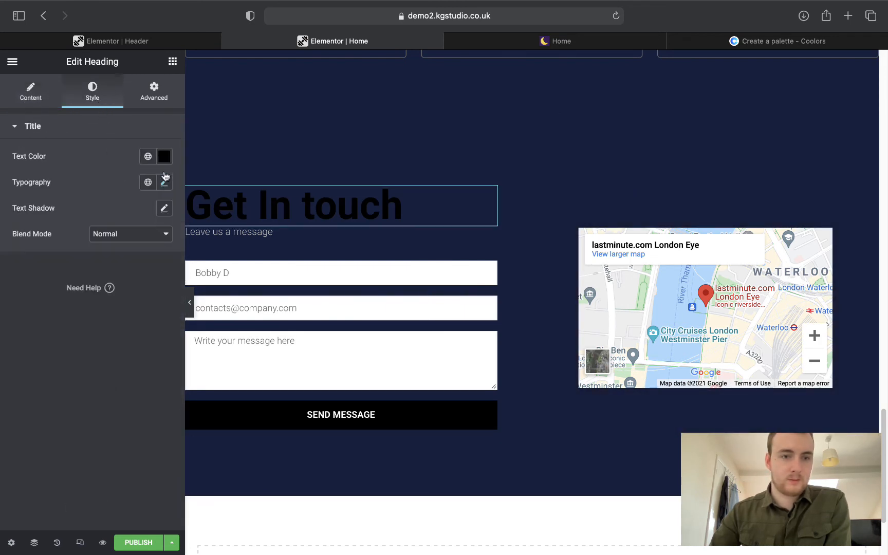
click(148, 157)
click(79, 263)
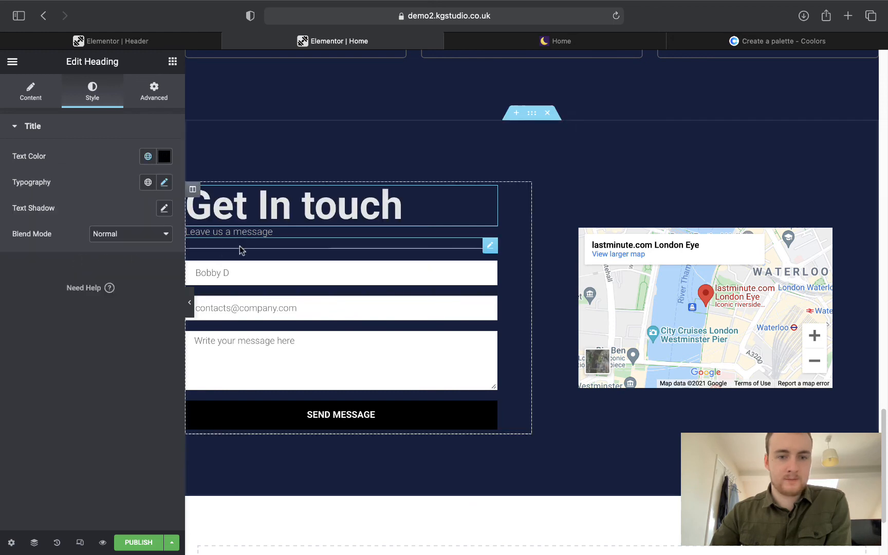
click(241, 234)
click(82, 94)
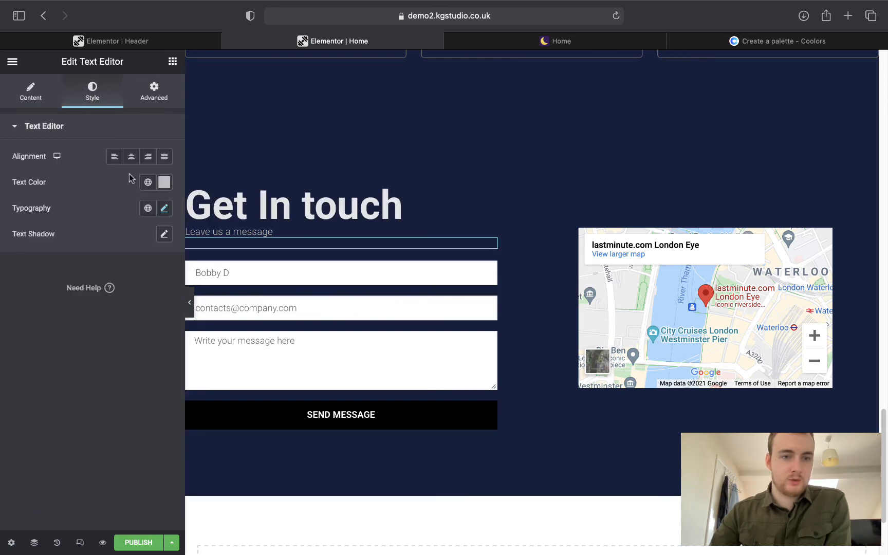
click(148, 182)
click(68, 282)
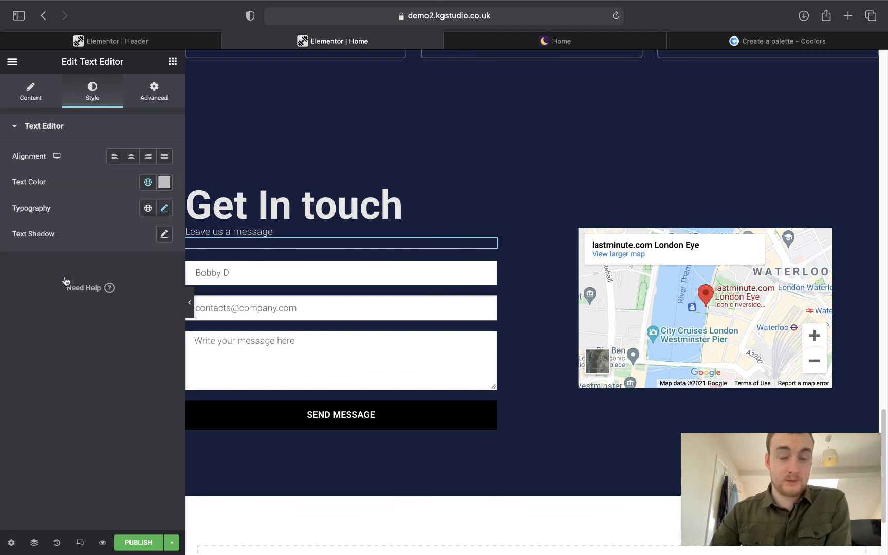
click(482, 43)
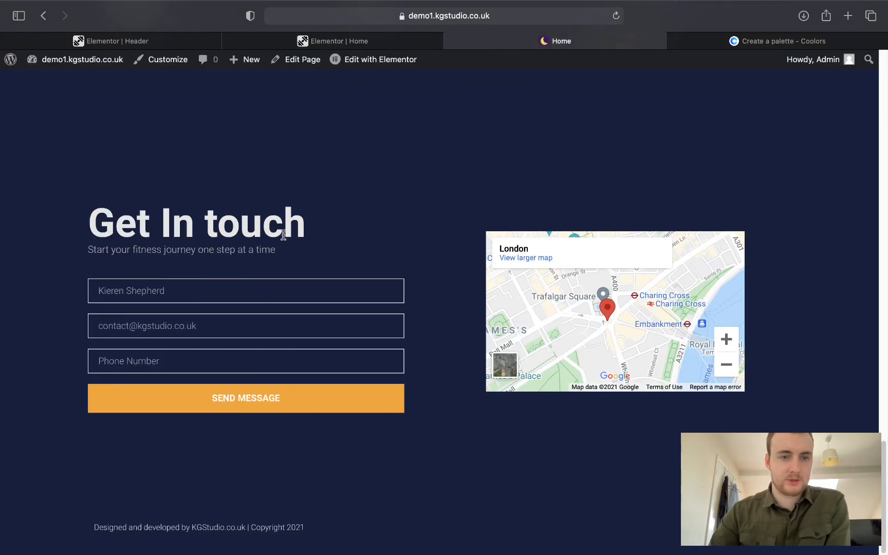
drag(91, 250, 275, 252)
key(super+c)
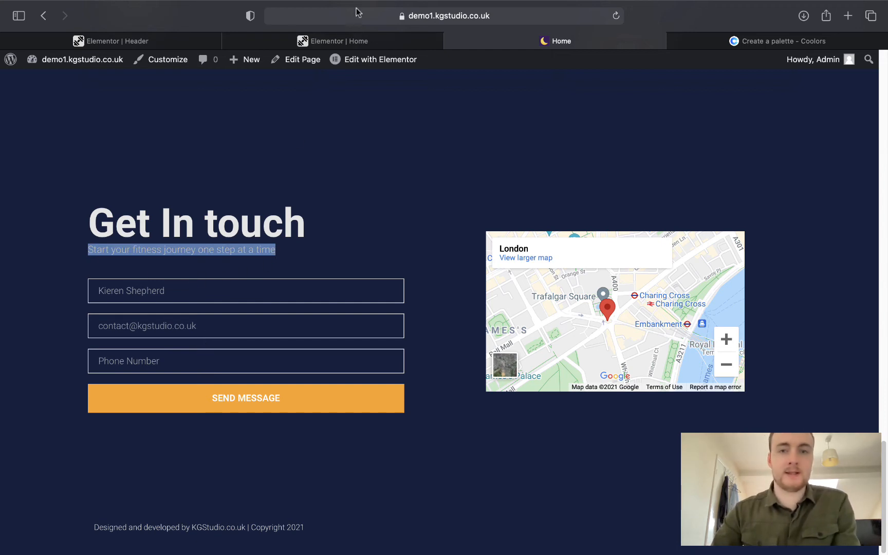
Paste 'Start your fitness journey one step at a time' as the Get In touch subtitle.
click(351, 36)
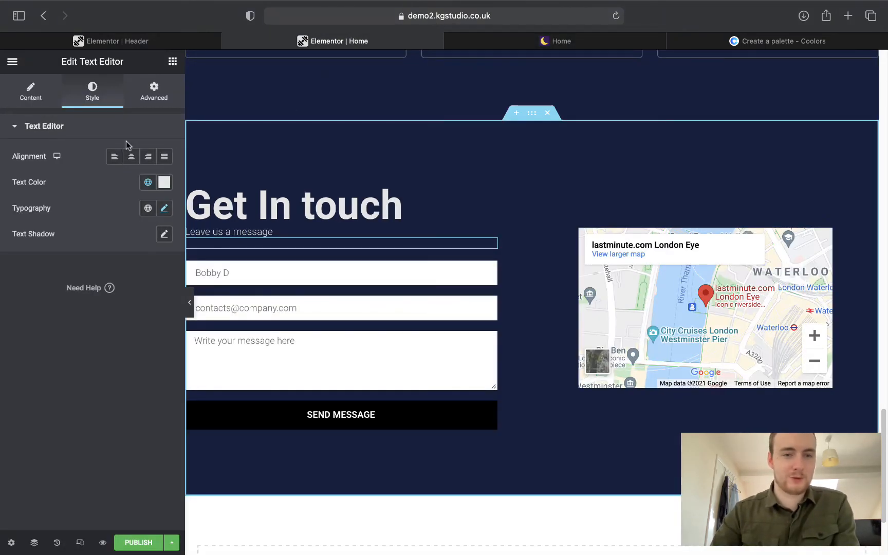
click(41, 92)
triple_click(118, 233)
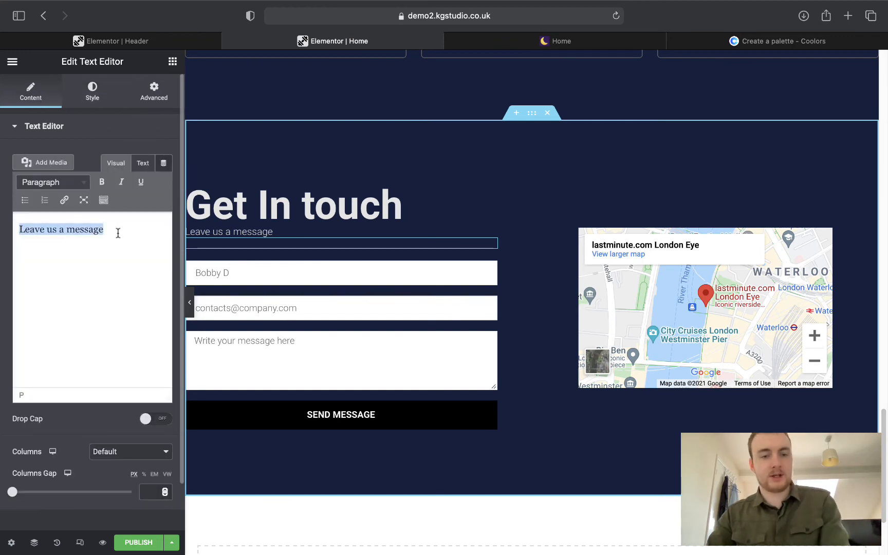
key(super+v)
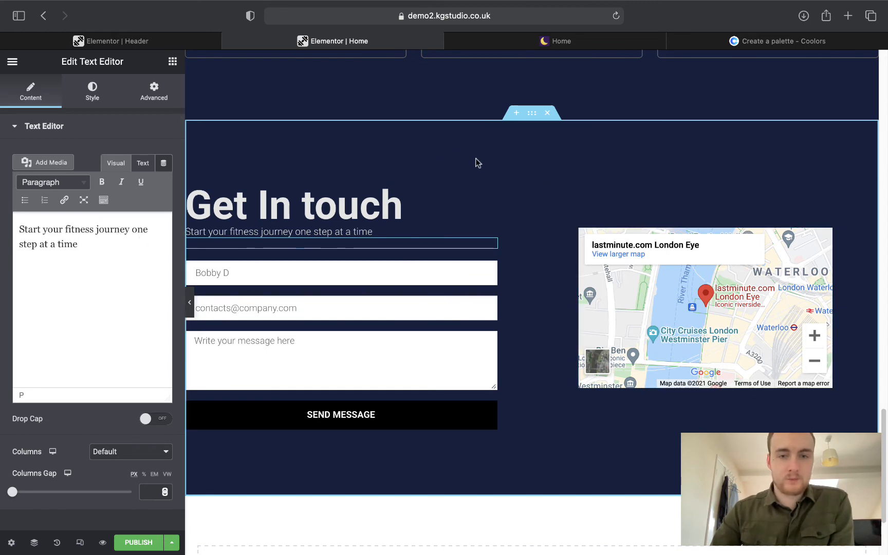
Scroll down to the Google Maps widget and select it to show its settings.
scroll(475, 163, down, 1)
scroll(476, 160, up, 5)
scroll(477, 162, down, 3)
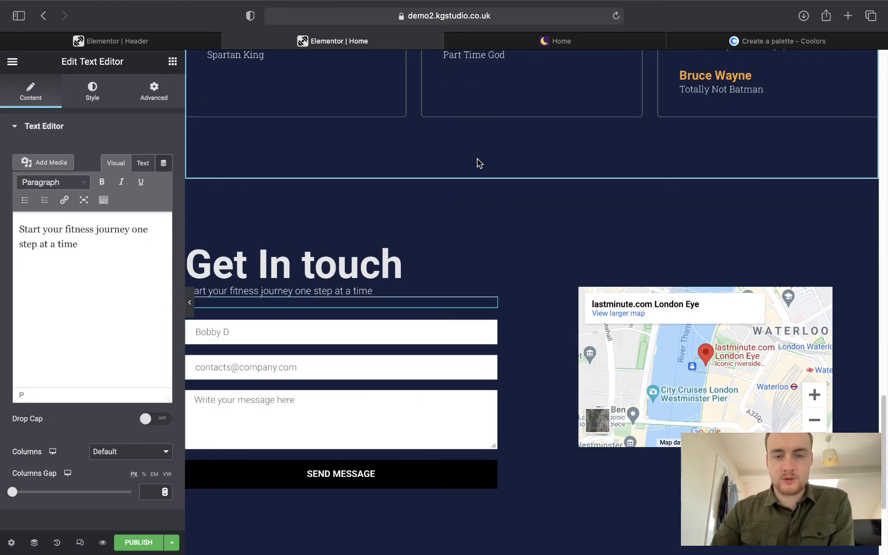
scroll(478, 163, down, 2)
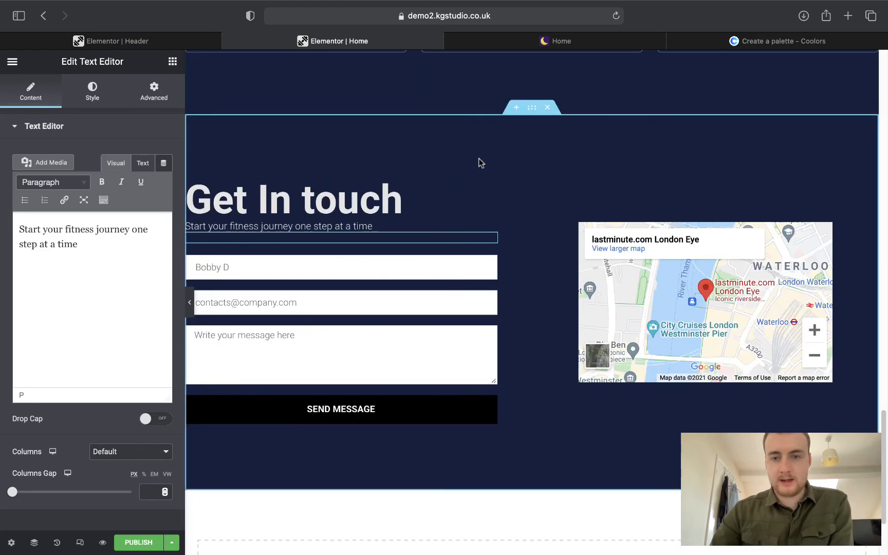
click(810, 235)
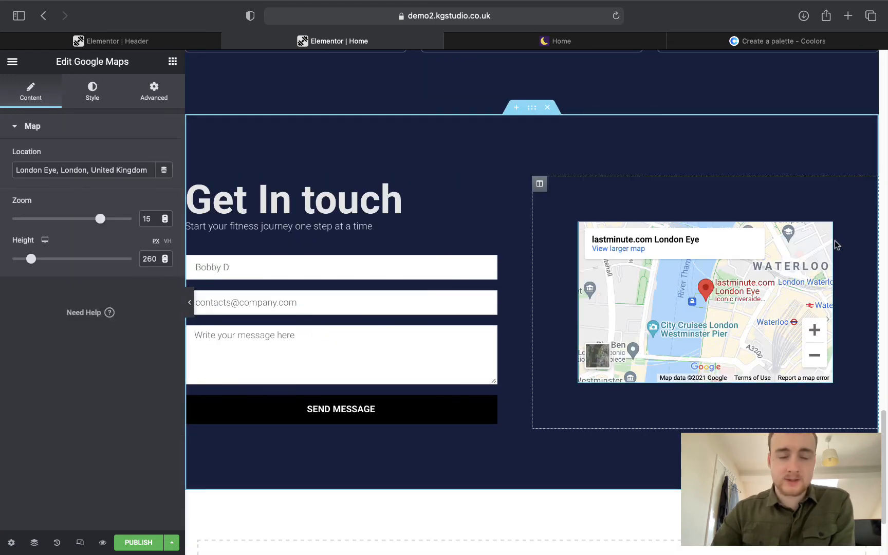
Remove 'London Eye' from the map location, leaving London, United Kingdom.
mouse_move(20, 169)
mouse_down()
mouse_move(134, 163)
mouse_move(109, 173)
mouse_move(16, 170)
mouse_up()
click(46, 167)
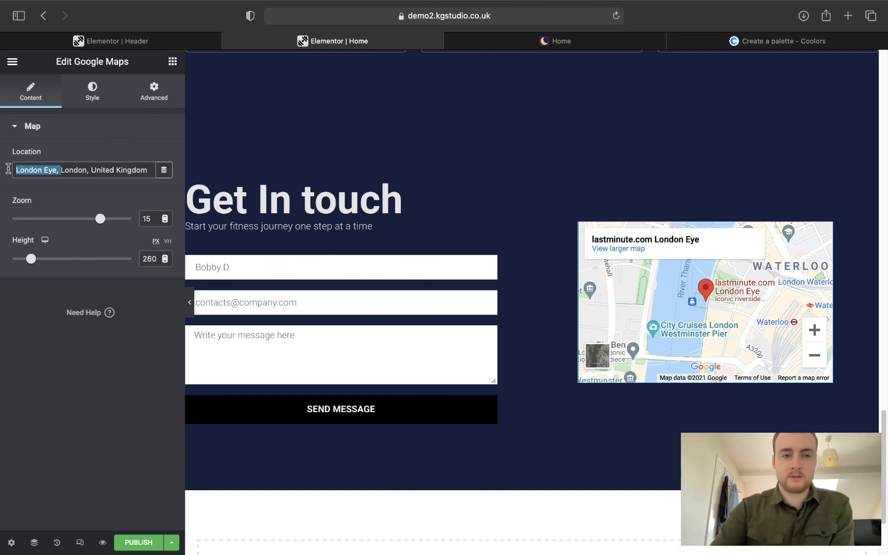
key(BackSpace)
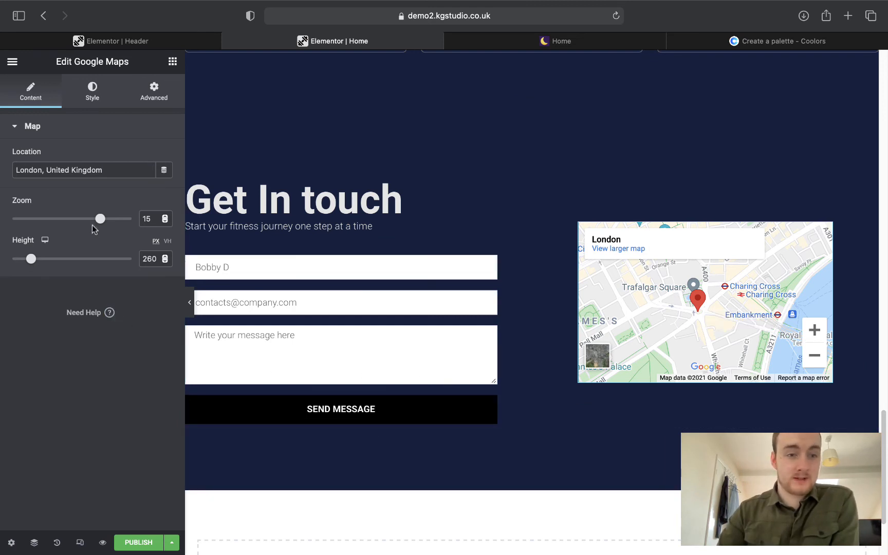
Settle the map at zoom 16 and 289 px tall, then open the contact form's settings.
drag(100, 222, 105, 223)
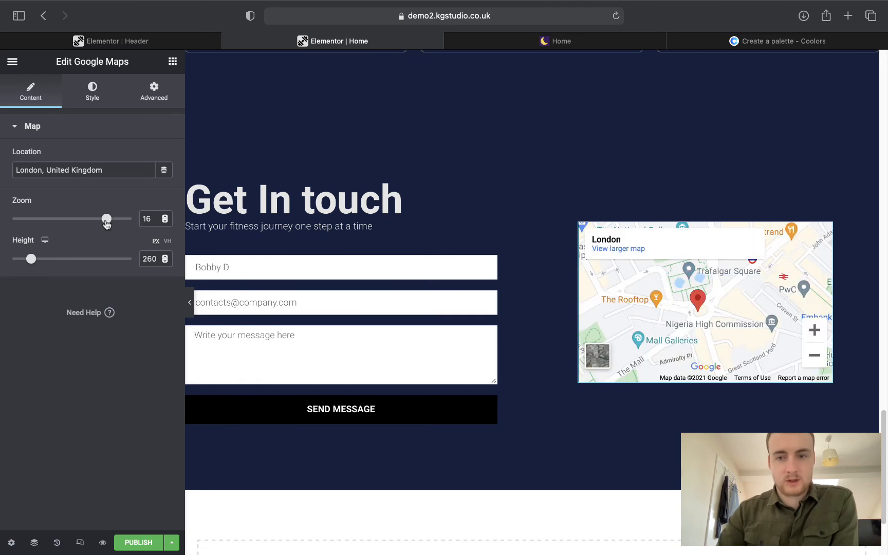
drag(107, 222, 124, 221)
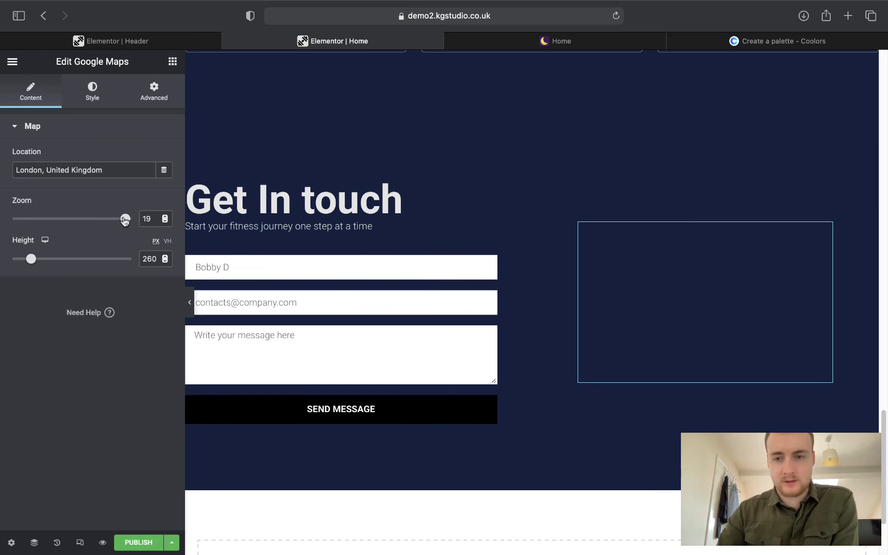
drag(125, 221, 119, 219)
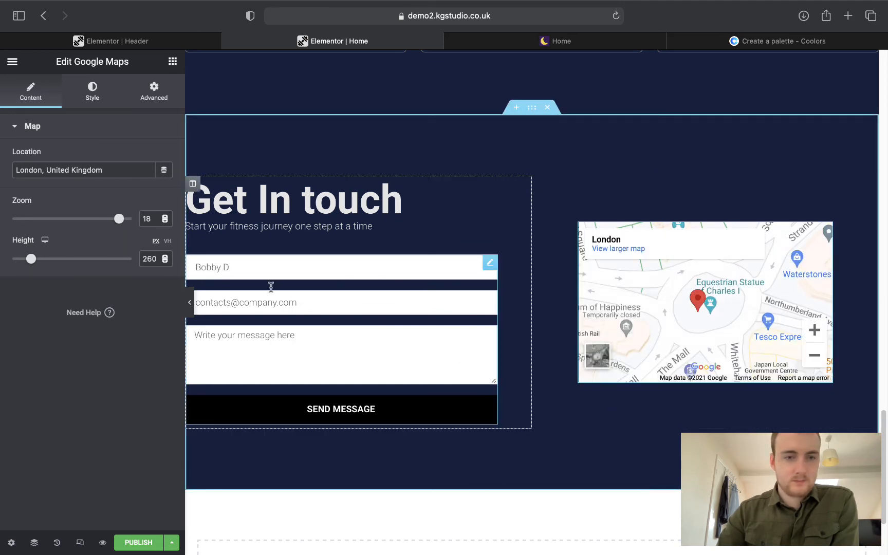
drag(116, 221, 107, 220)
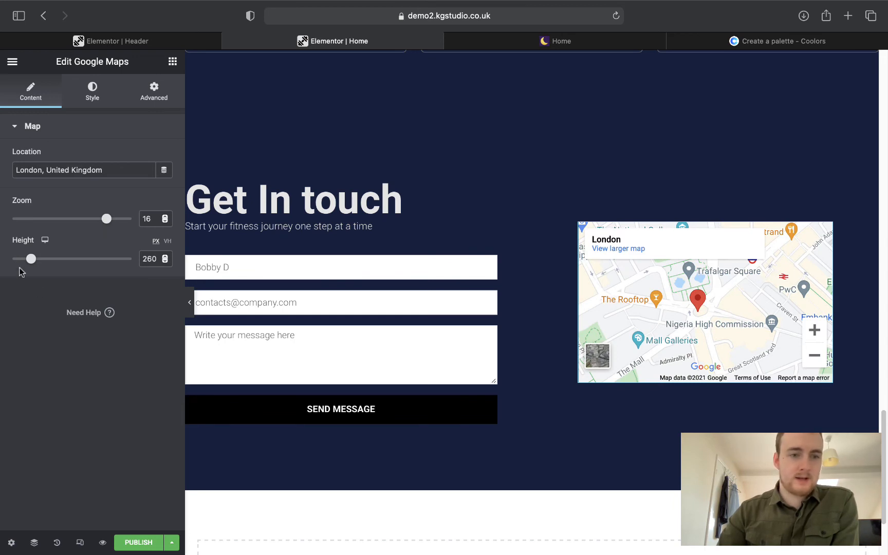
mouse_move(29, 261)
mouse_down()
mouse_move(66, 260)
mouse_move(33, 259)
mouse_up()
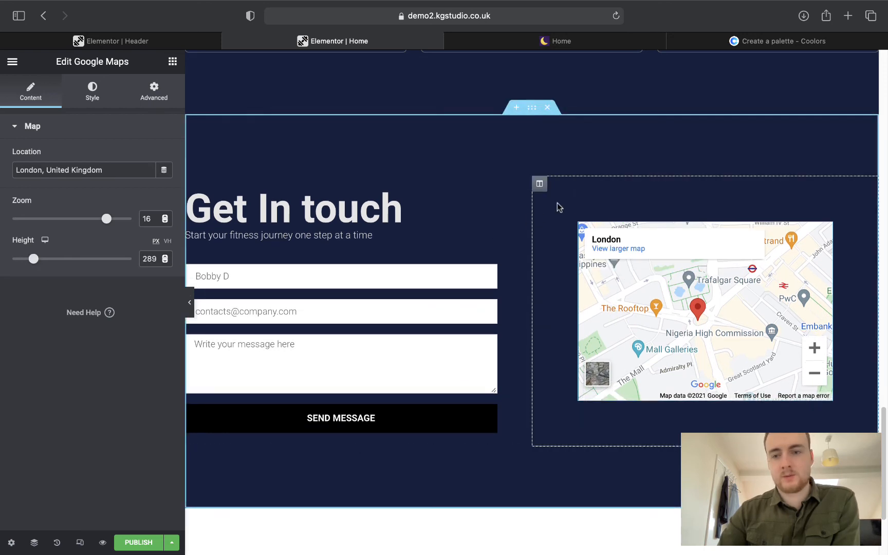
mouse_move(707, 318)
mouse_down()
mouse_move(644, 356)
mouse_move(713, 289)
mouse_move(694, 361)
mouse_move(720, 326)
mouse_move(742, 340)
mouse_move(717, 308)
mouse_move(698, 326)
mouse_up()
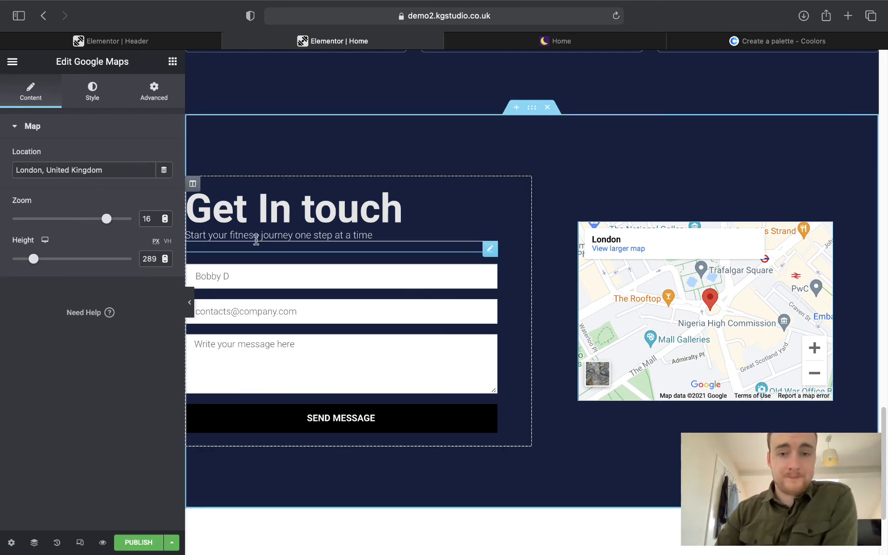
click(489, 273)
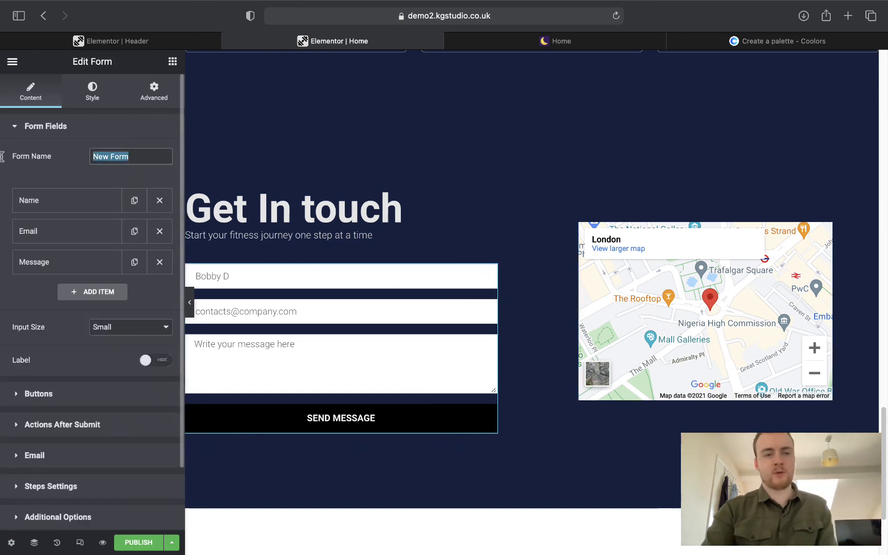
Name the form 'Contact Form YT Fitness' and compare it against the live Home page.
key(BackSpace)
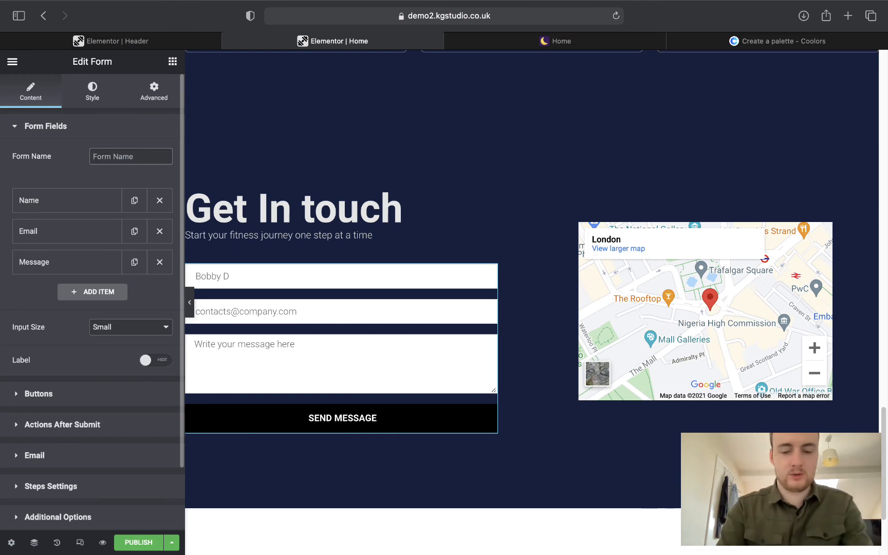
text(Contact Fr)
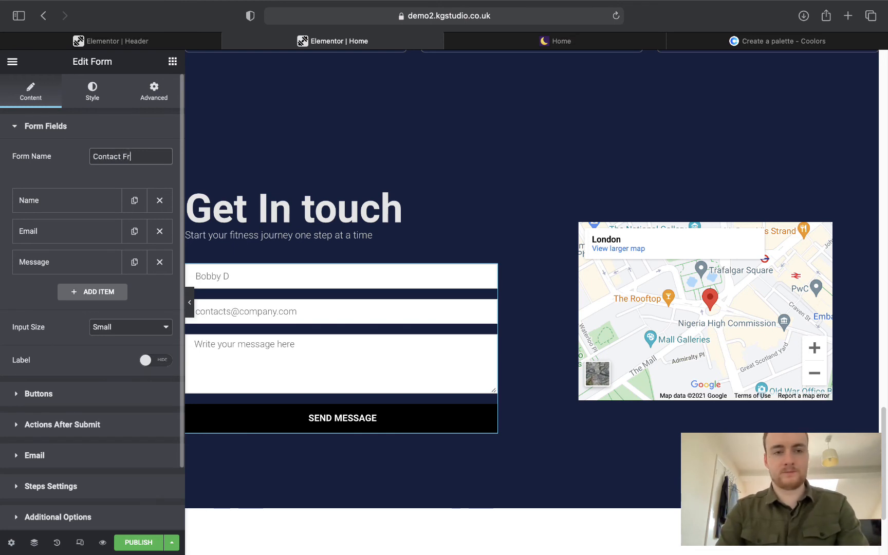
text(om)
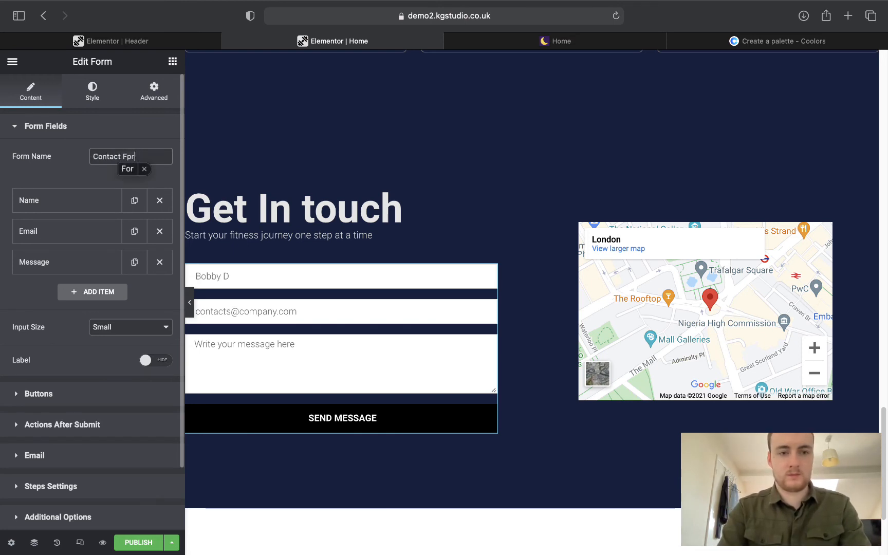
key(BackSpace)
text(orm Y)
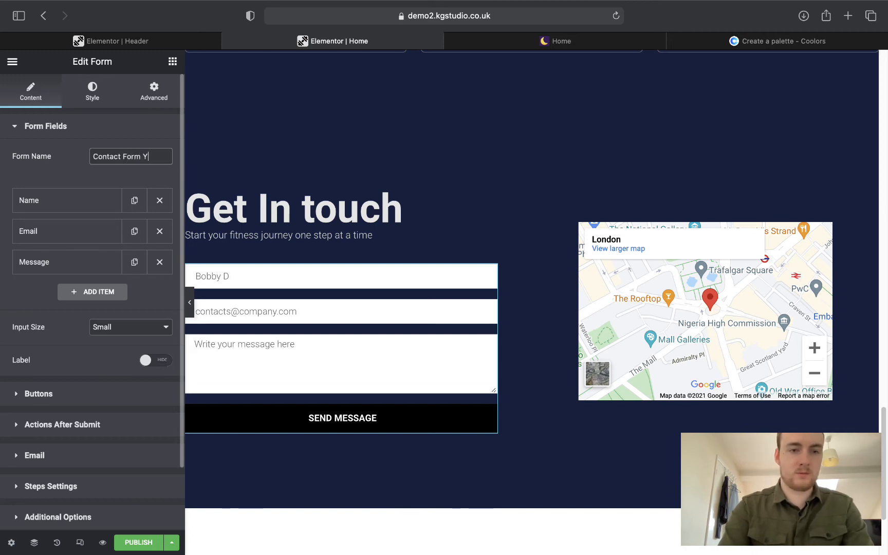
text(T Fitness)
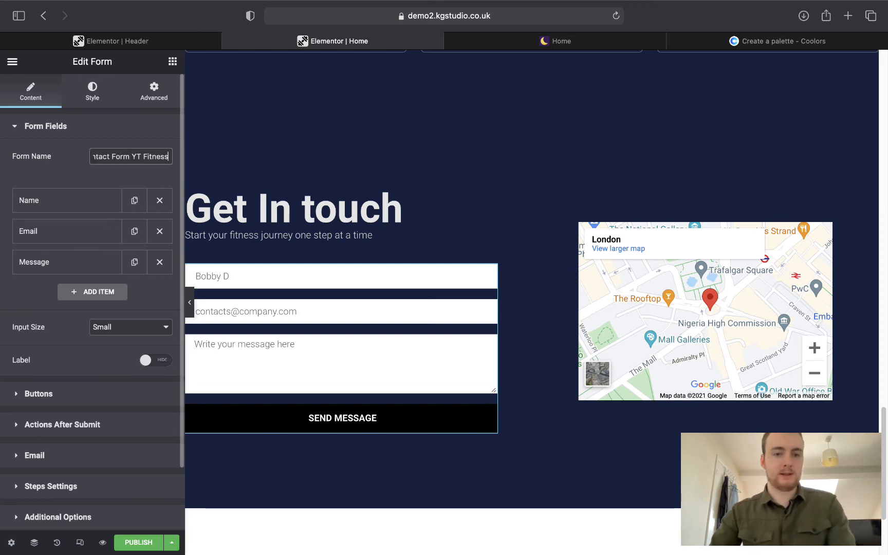
click(514, 42)
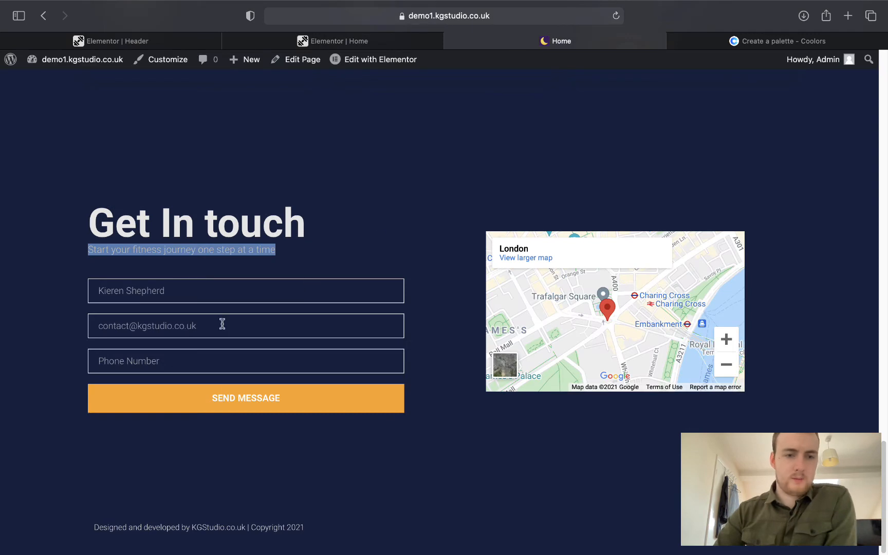
click(353, 230)
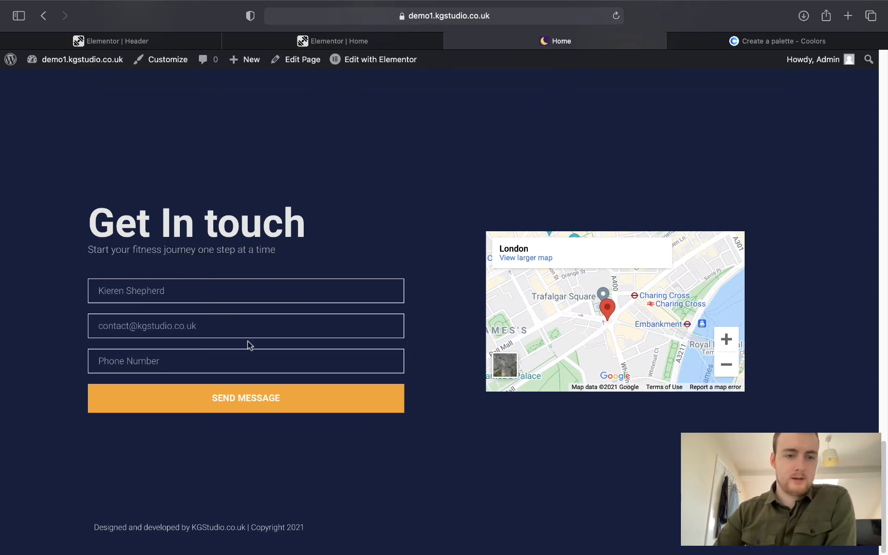
click(303, 42)
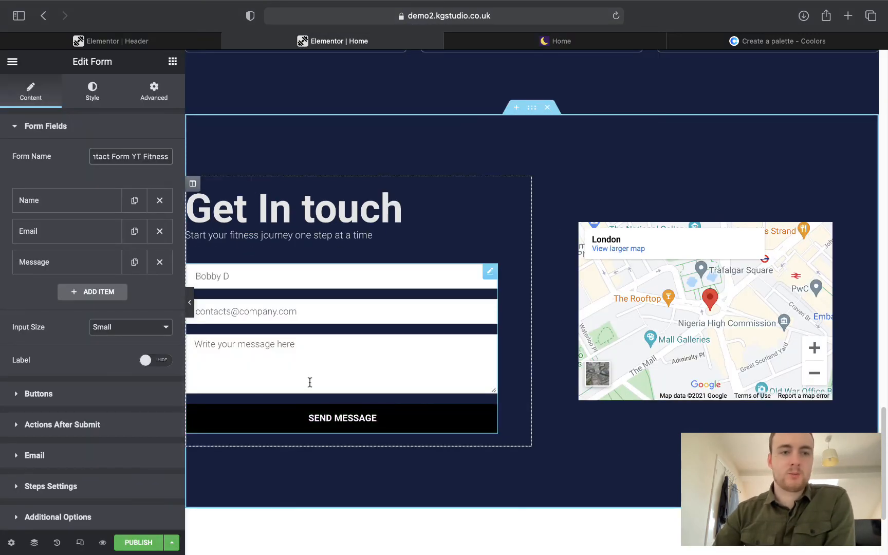
Delete the Message field and add a new item to the form.
click(161, 262)
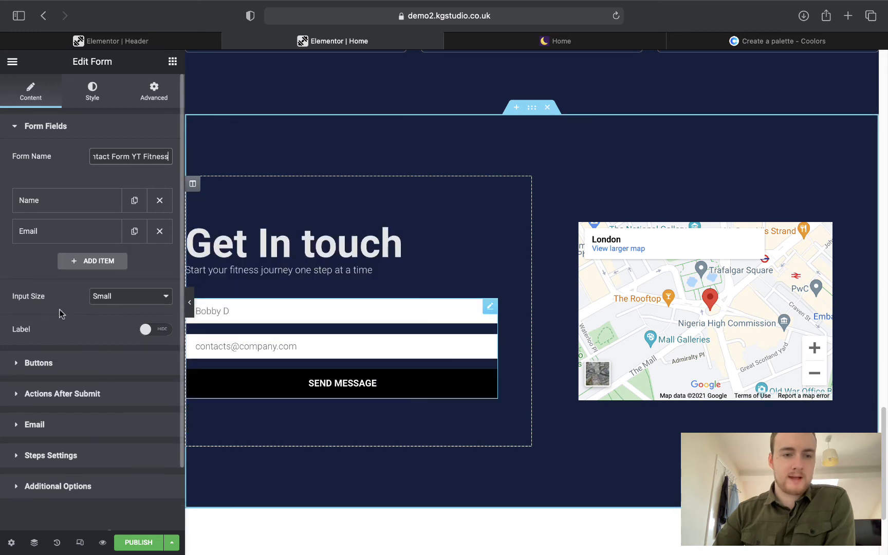
click(78, 261)
click(110, 318)
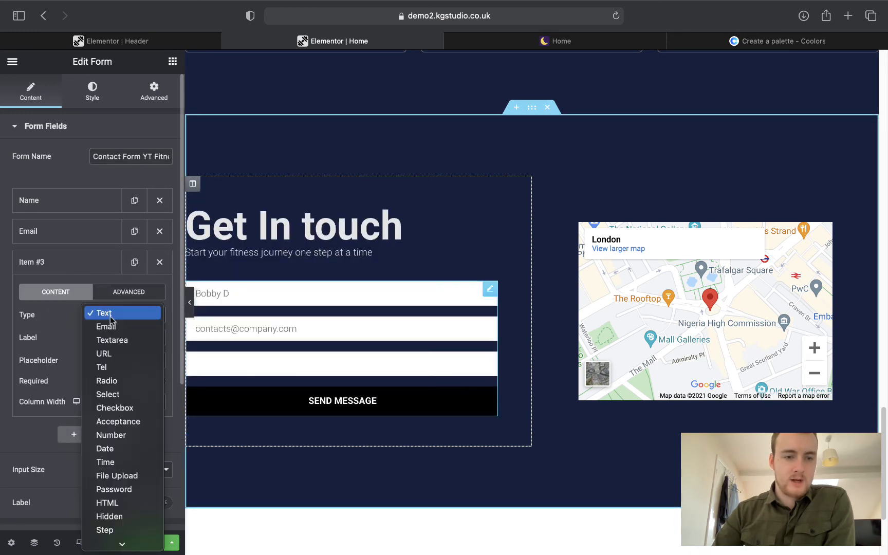
click(111, 317)
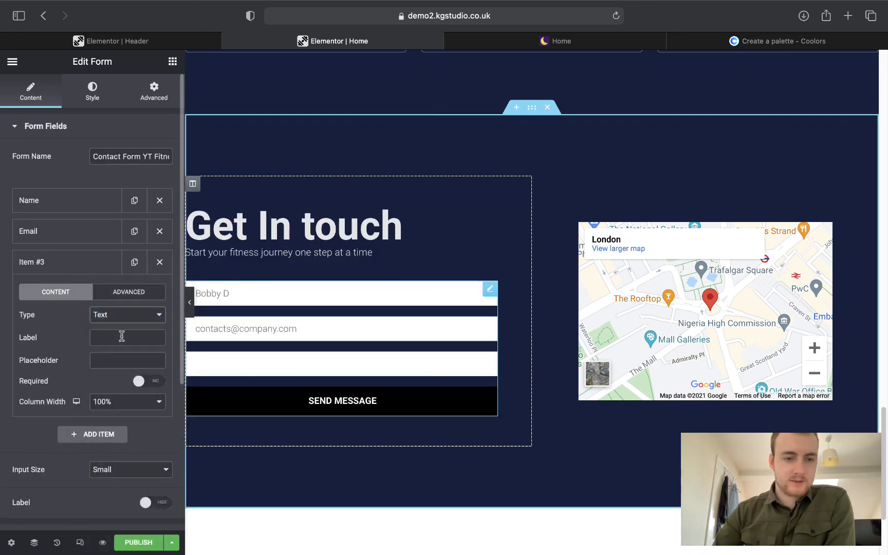
click(120, 315)
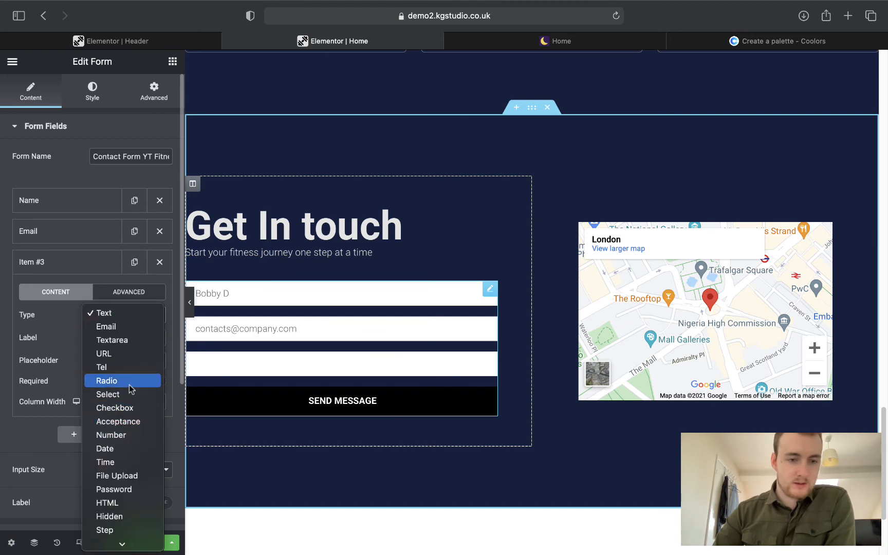
scroll(130, 390, down, 2)
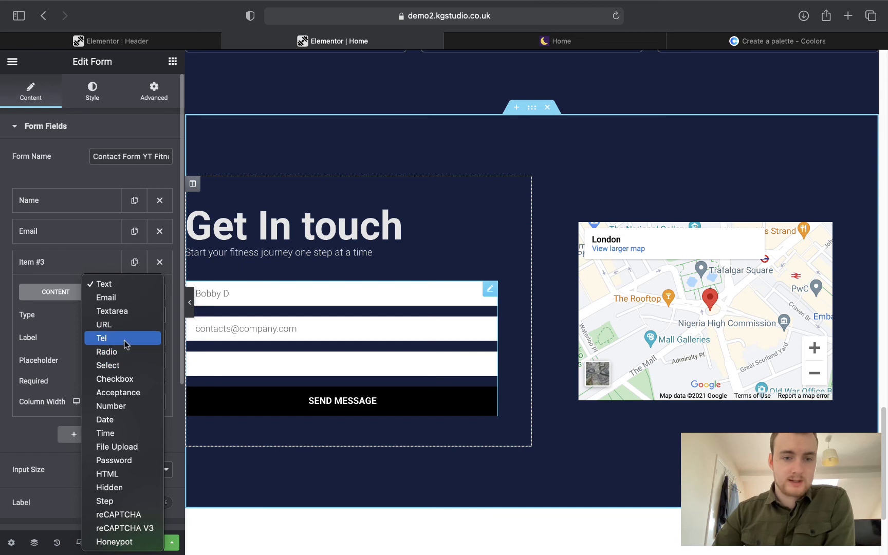
key(Escape)
Make the new field a Tel field after trying the Number type.
click(252, 359)
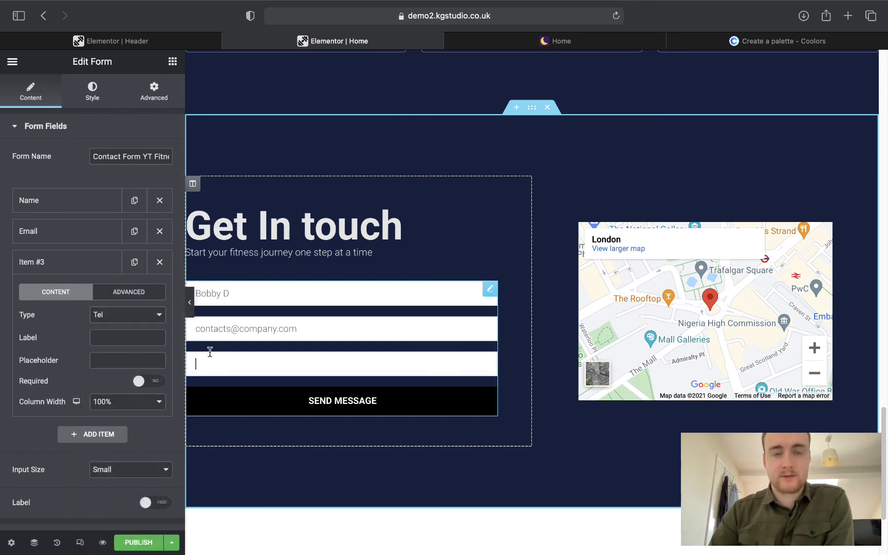
click(116, 313)
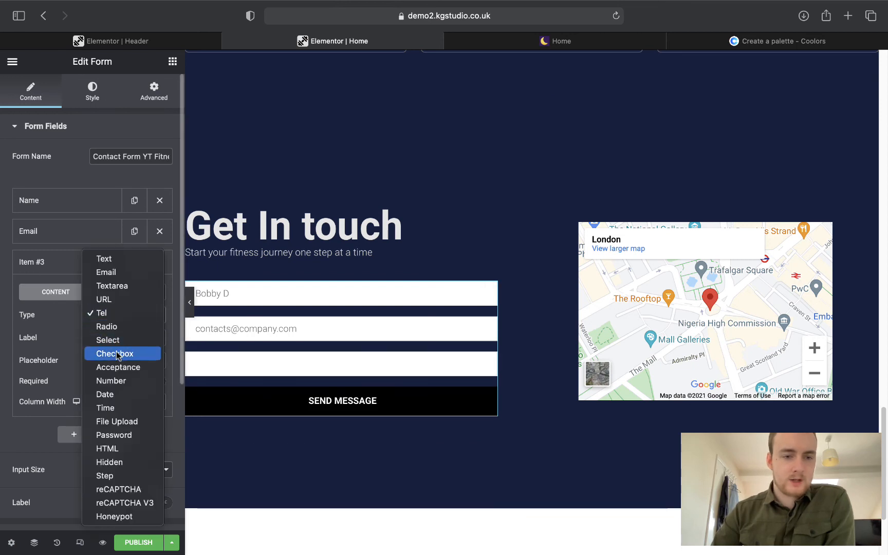
click(109, 383)
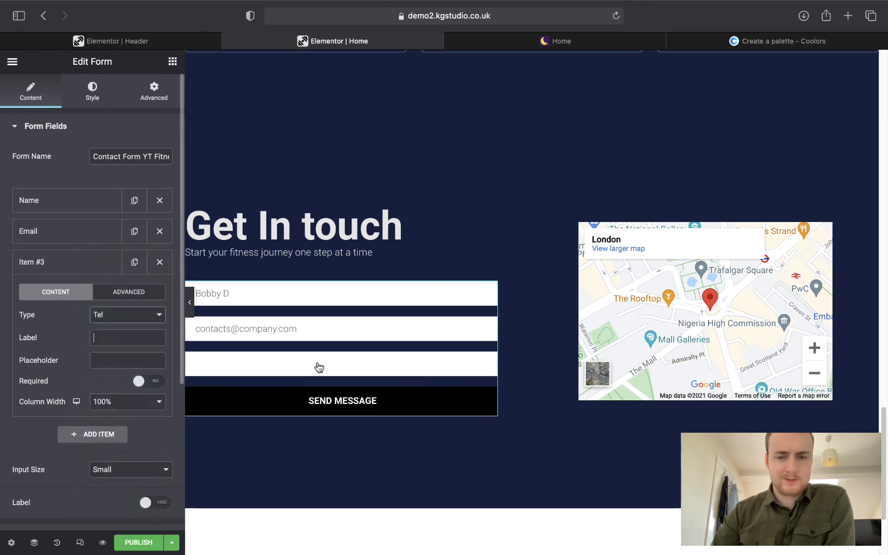
click(479, 361)
text(1)
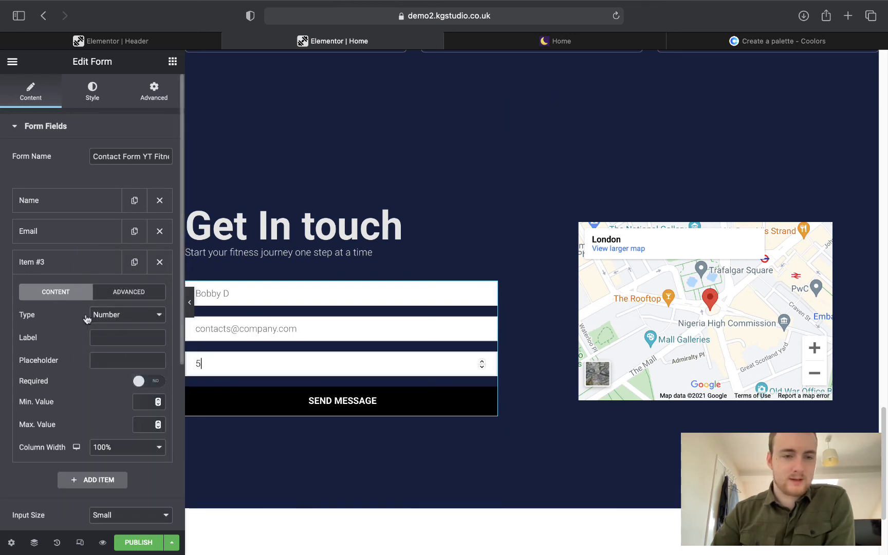
click(108, 315)
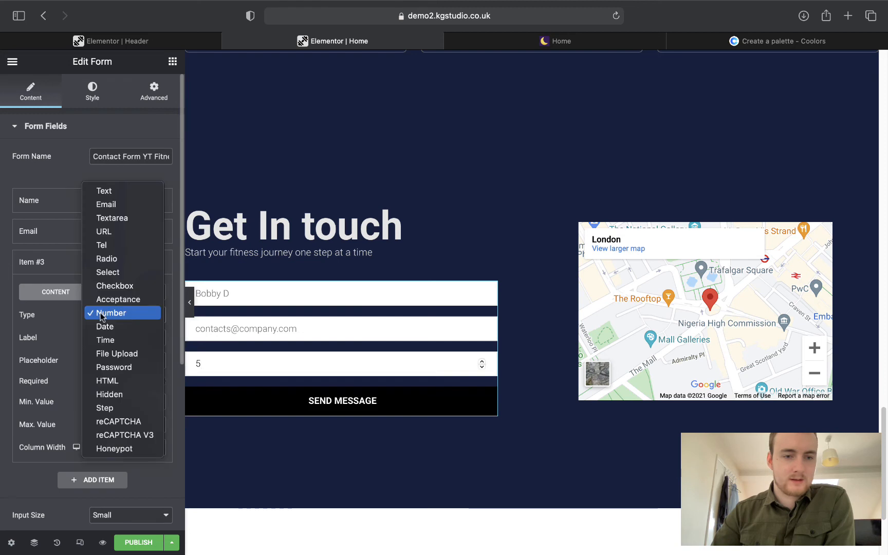
click(107, 245)
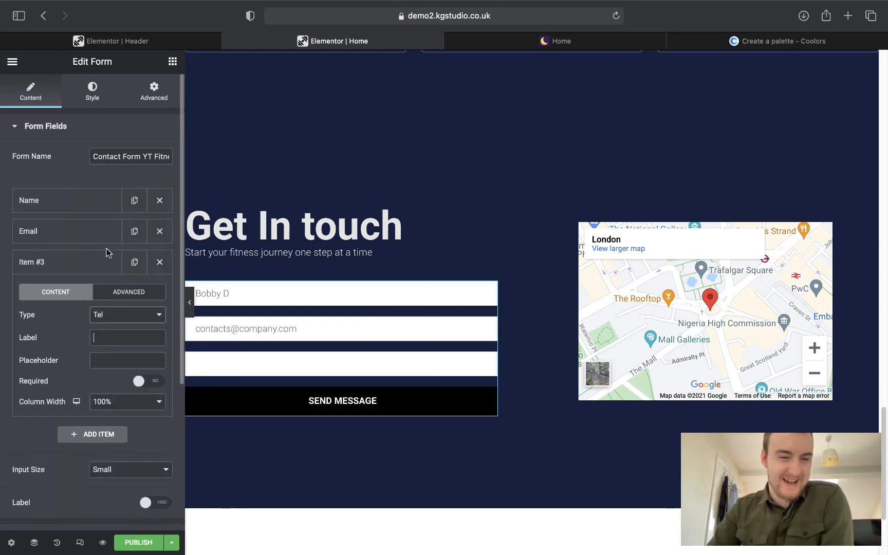
click(118, 315)
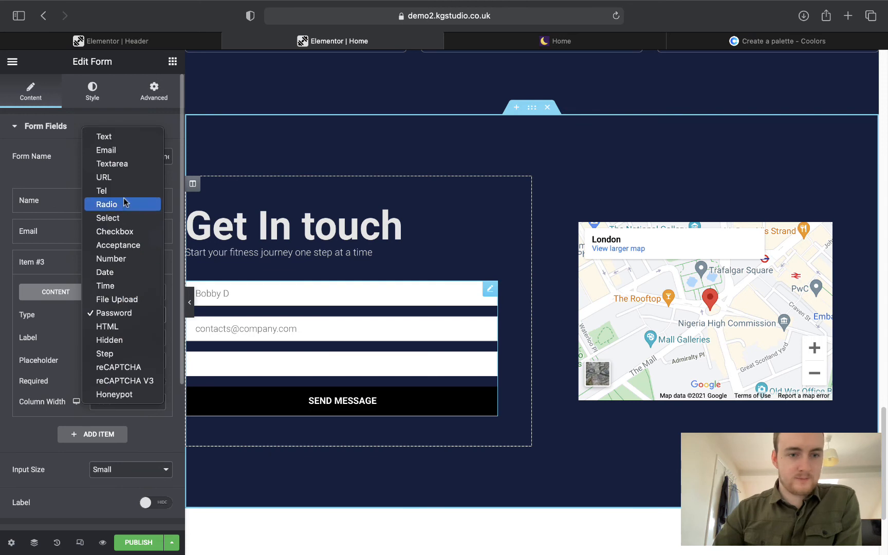
click(117, 191)
Label the new field 'Phone number' and give it a sample phone number placeholder.
click(114, 337)
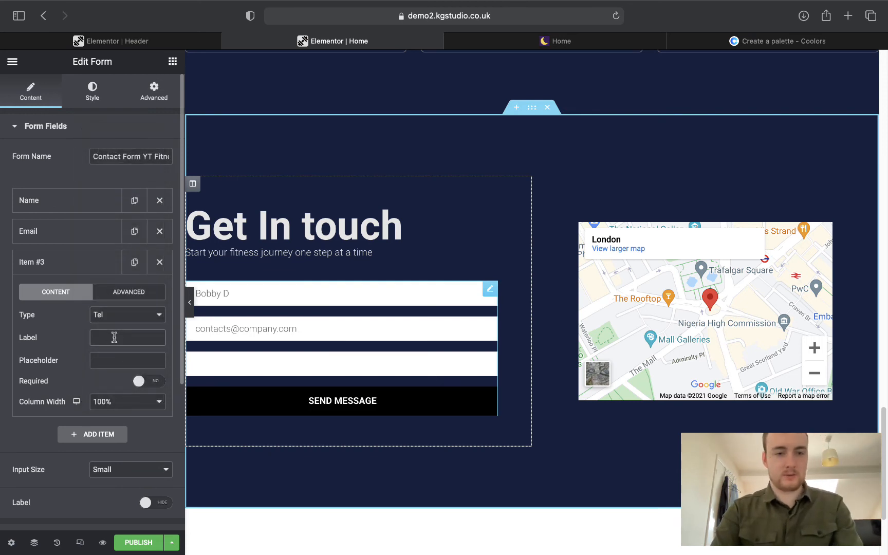
text(Phone number)
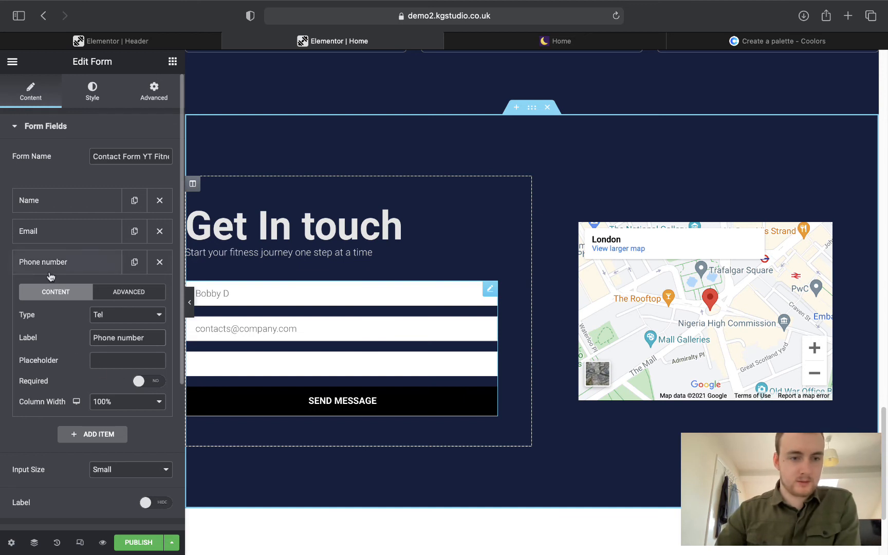
click(115, 356)
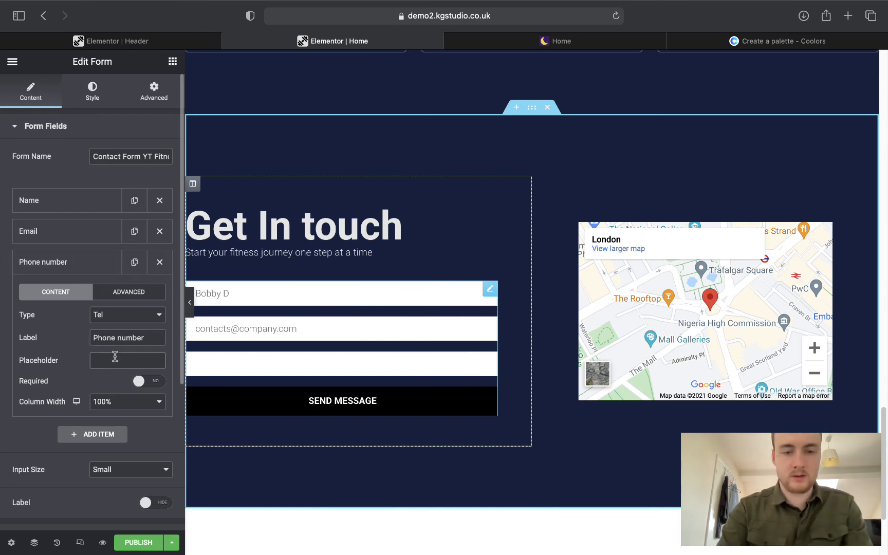
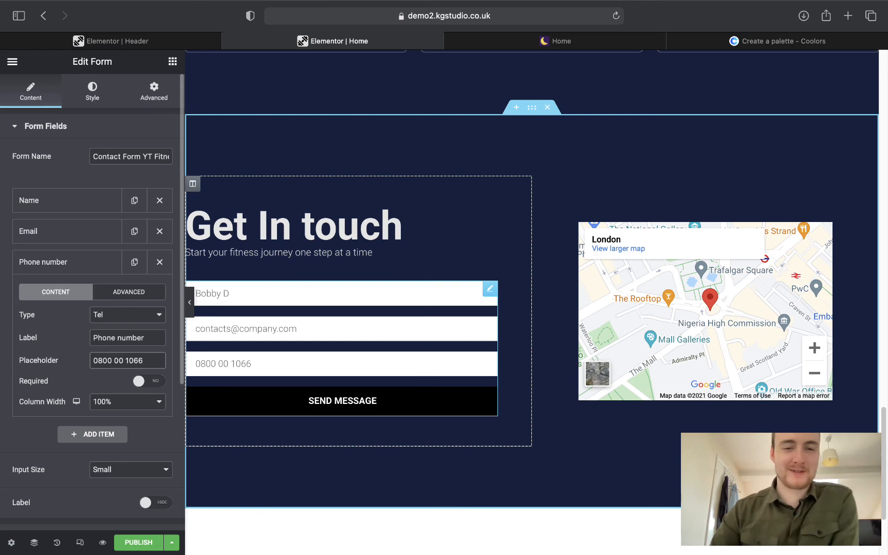
Replace the Email field's placeholder with a sample company e-mail address.
click(73, 263)
click(68, 234)
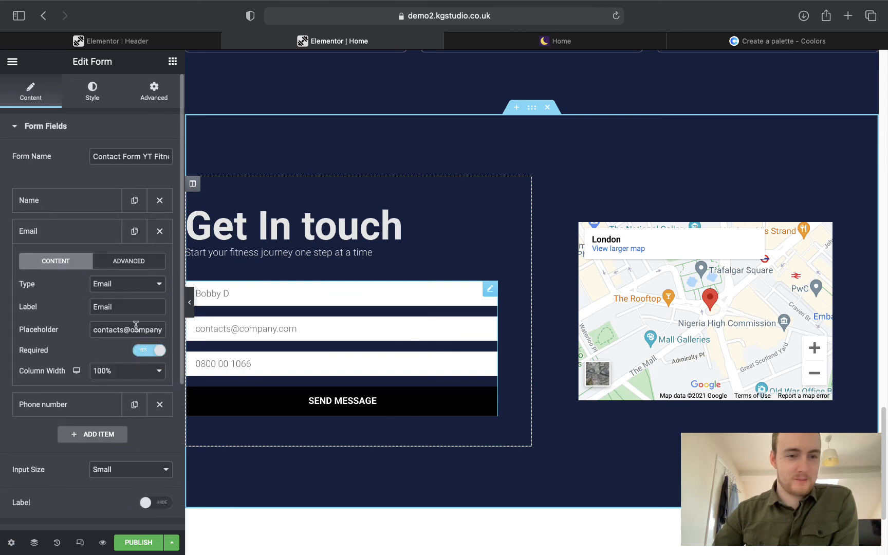
drag(95, 329, 180, 338)
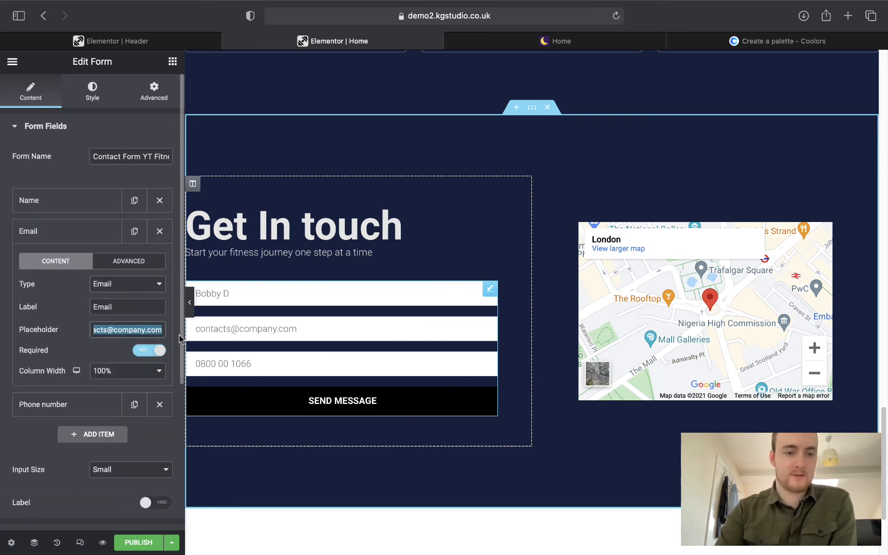
text(c)
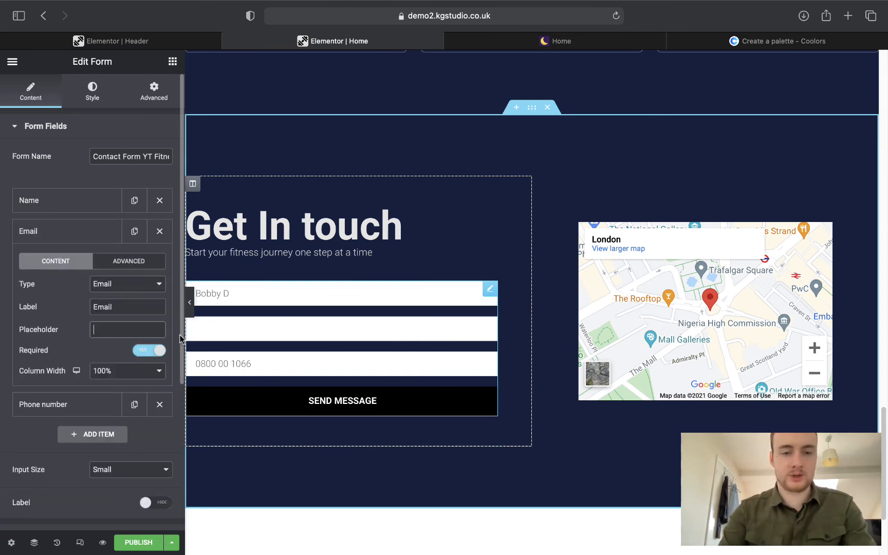
text(k)
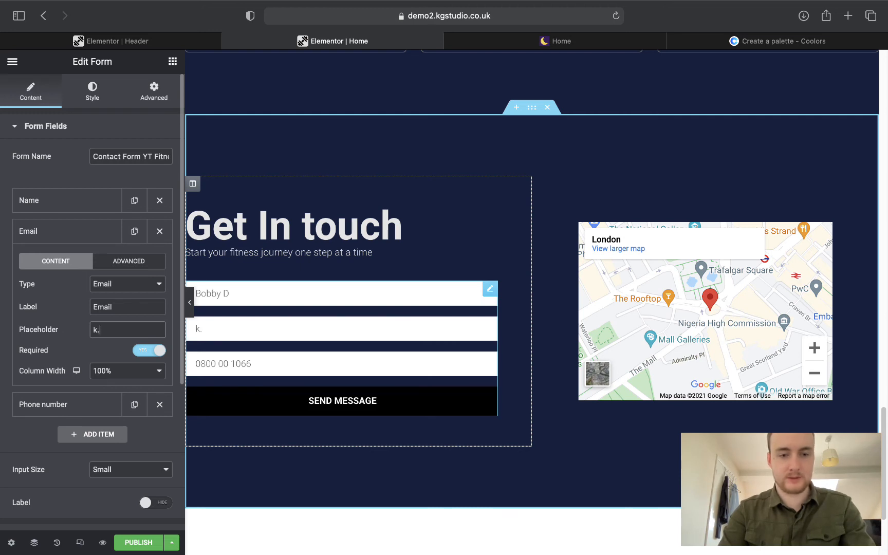
text(.sheoher)
key(BackSpace)
key(BackSpace)
key(BackSpace)
key(BackSpace)
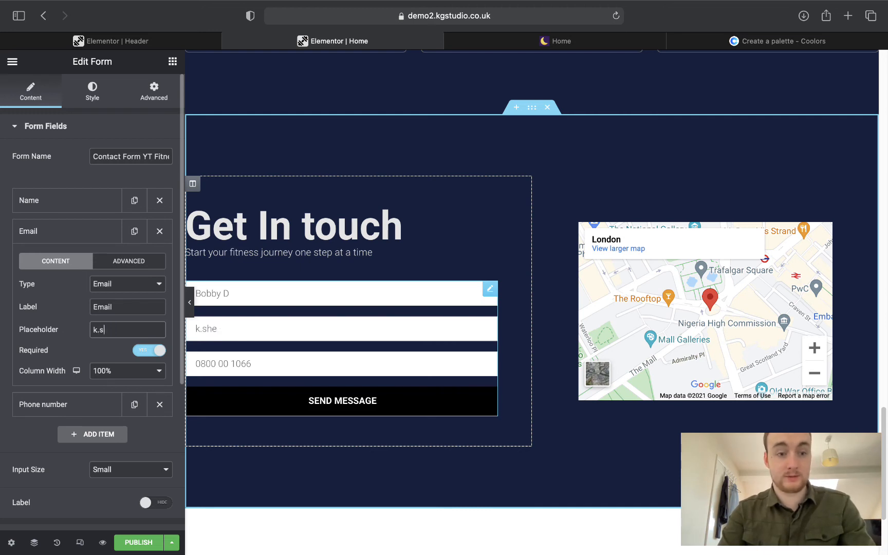
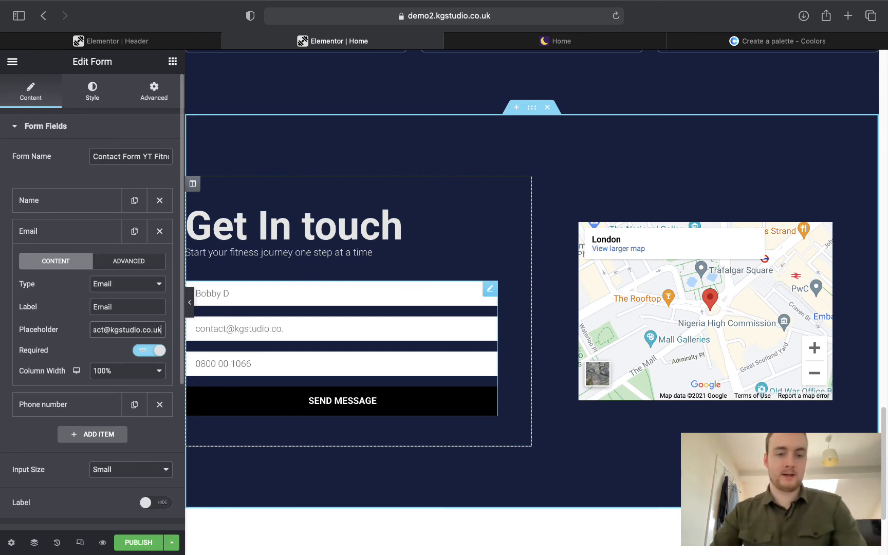
click(92, 238)
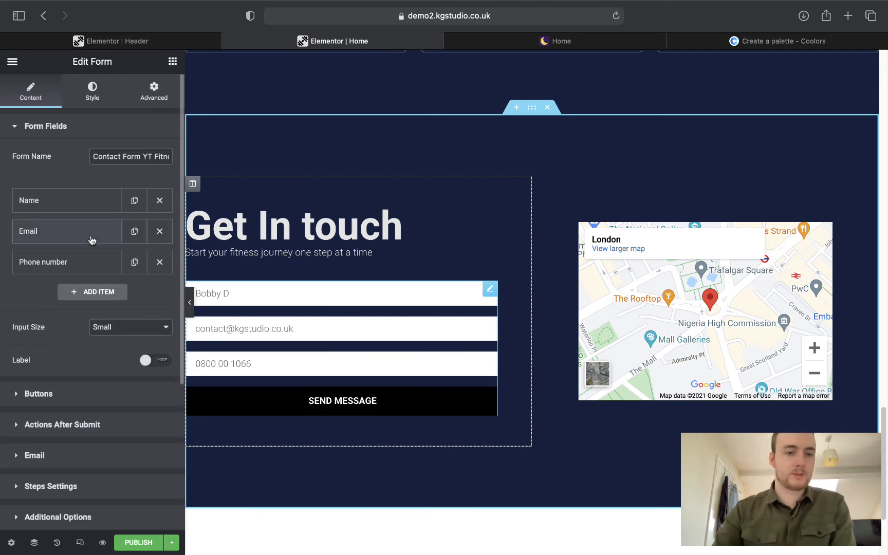
Start retyping the Name field's placeholder with a different sample name.
click(86, 204)
drag(131, 305, 95, 299)
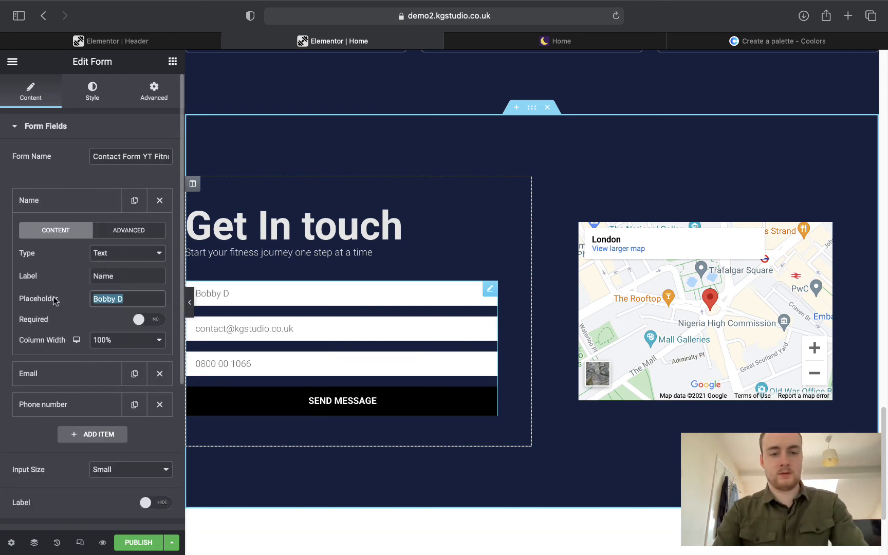
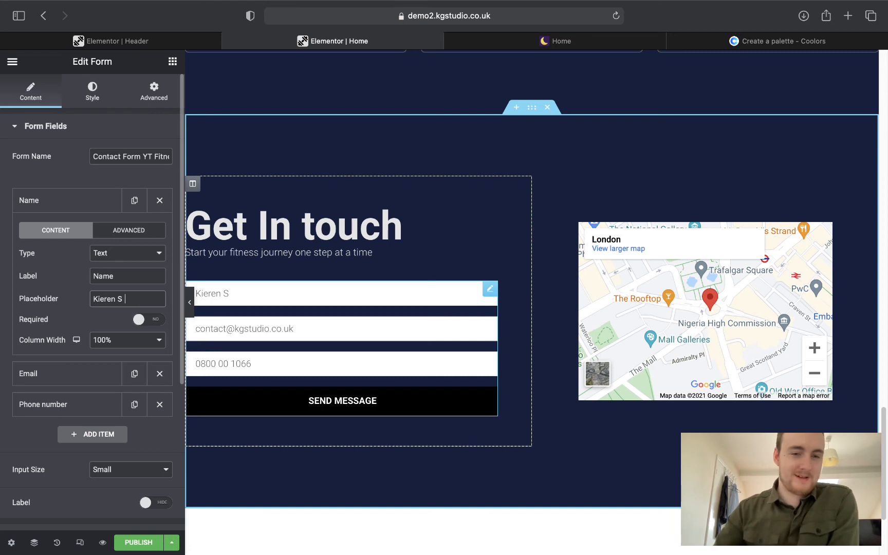
click(43, 203)
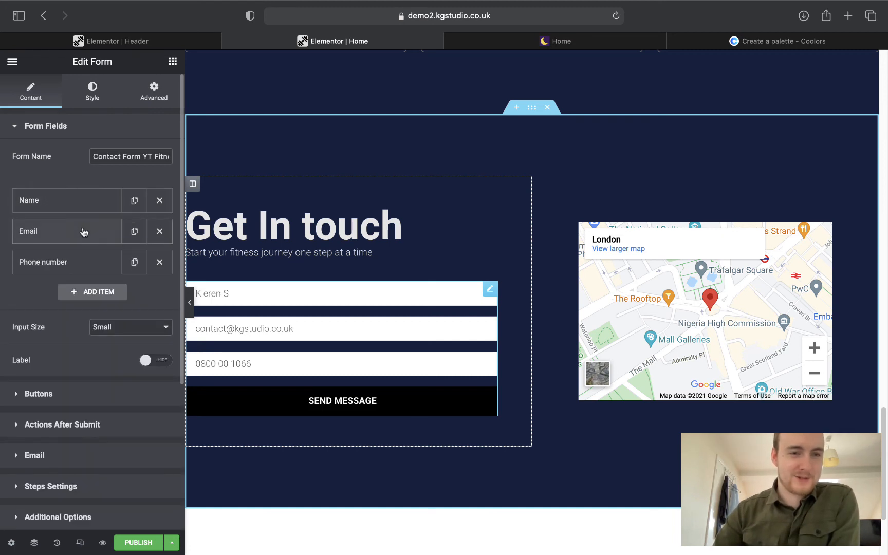
click(66, 136)
click(59, 165)
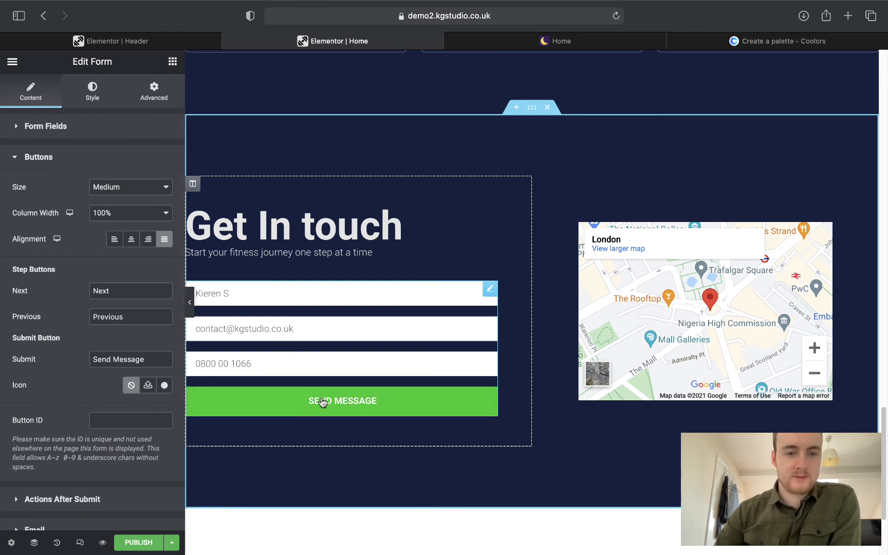
Replace the submit button text 'Send Message' with 'Start your journey', checking the live demo form.
drag(152, 360, 31, 348)
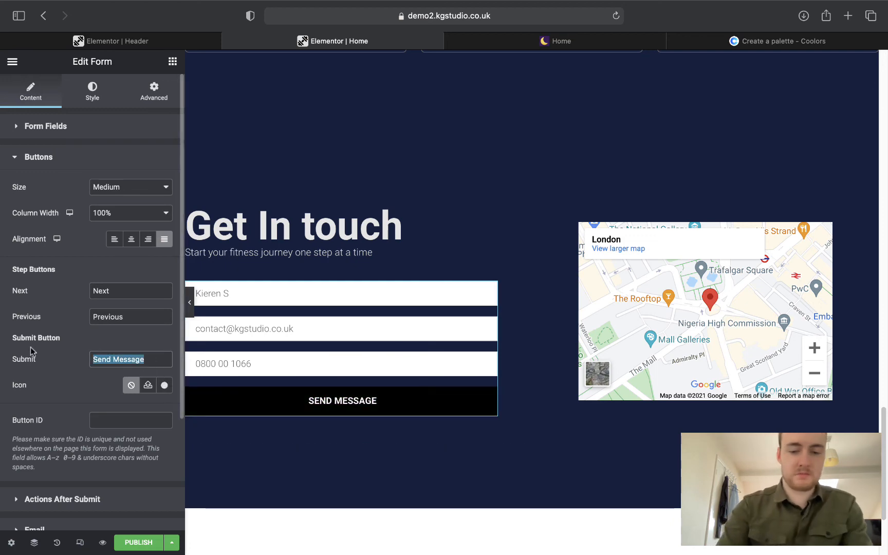
text(Submit)
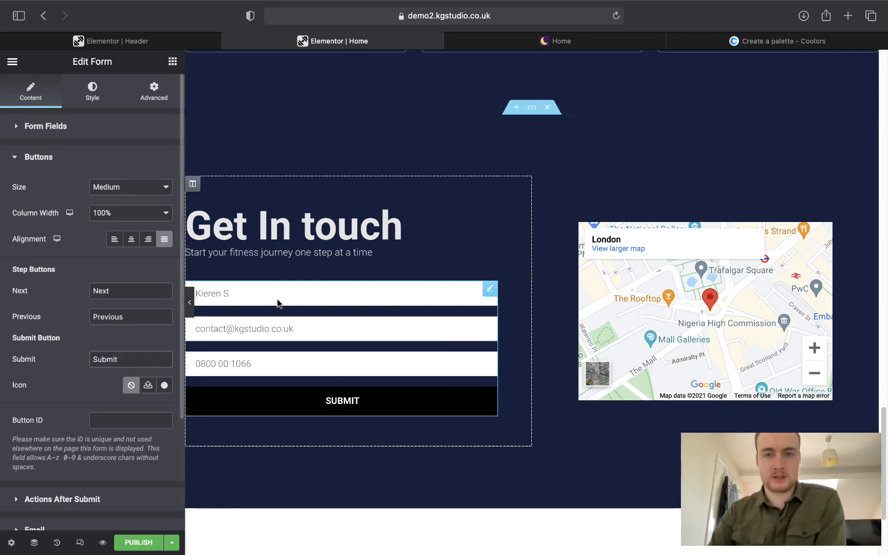
click(557, 42)
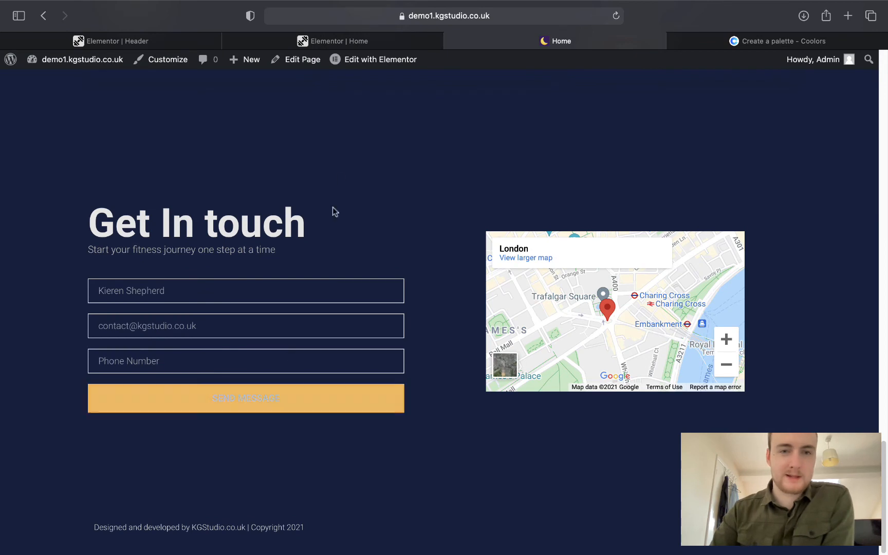
click(324, 42)
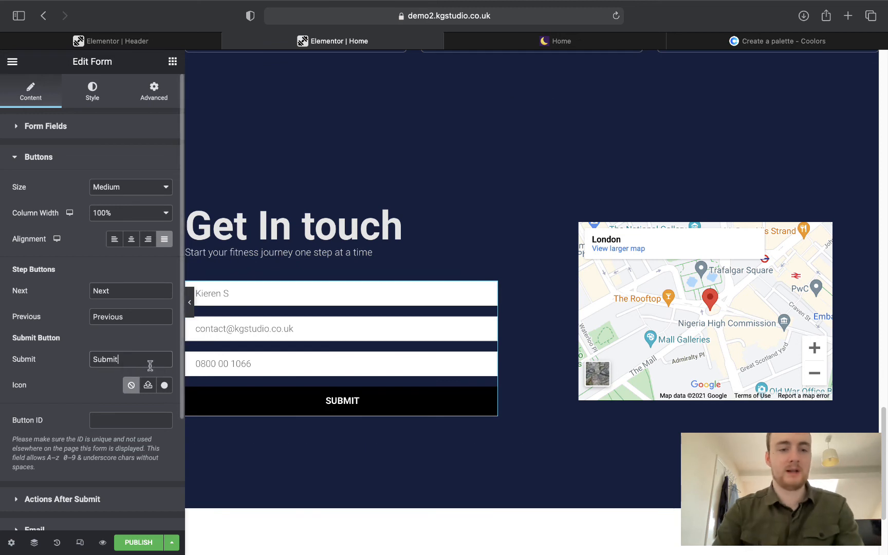
key(BackSpace)
key(BackSpace)
key(BackSpace)
key(BackSpace)
key(BackSpace)
text(tart )
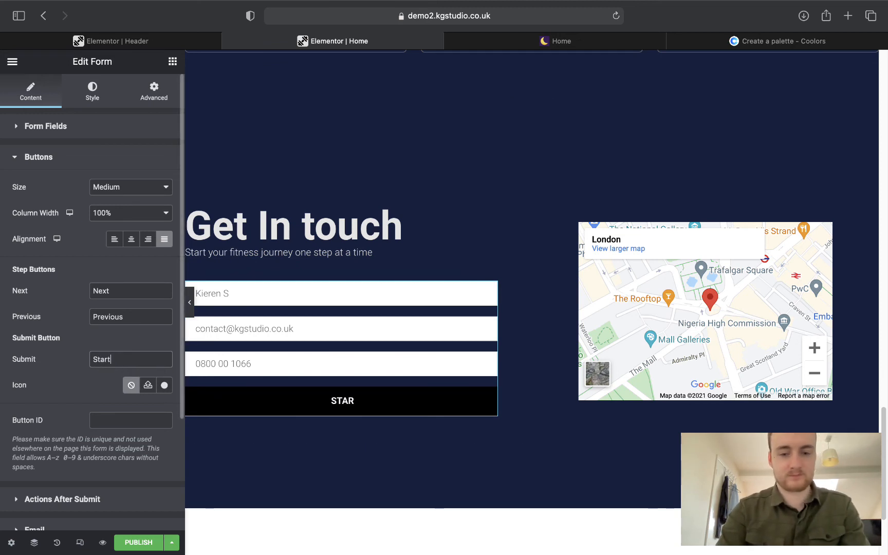
text(your journey)
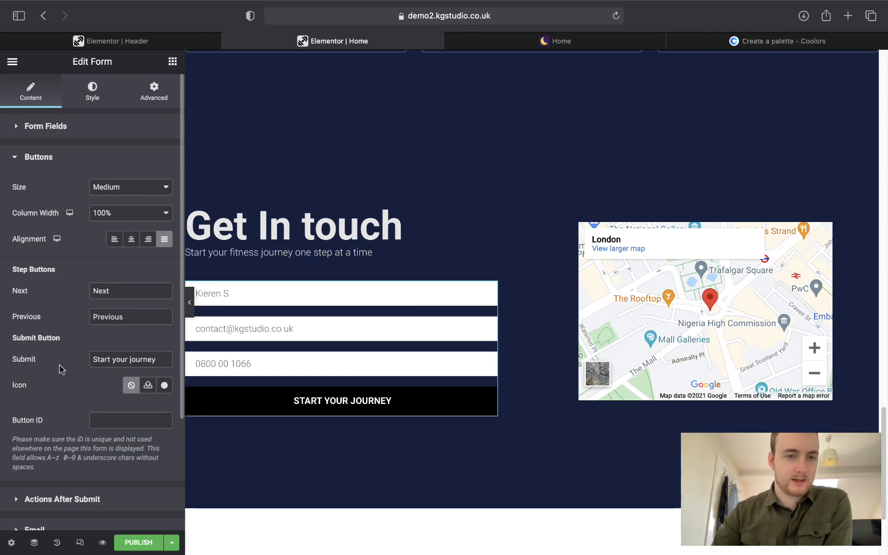
On the Style tab, set the form's Rows Gap to 10 and Columns Gap to 13.
click(94, 91)
click(82, 135)
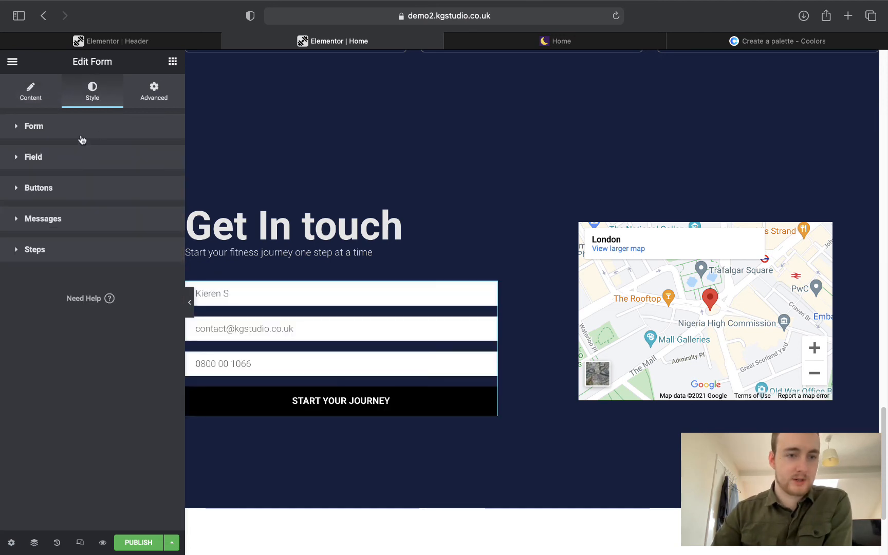
click(82, 136)
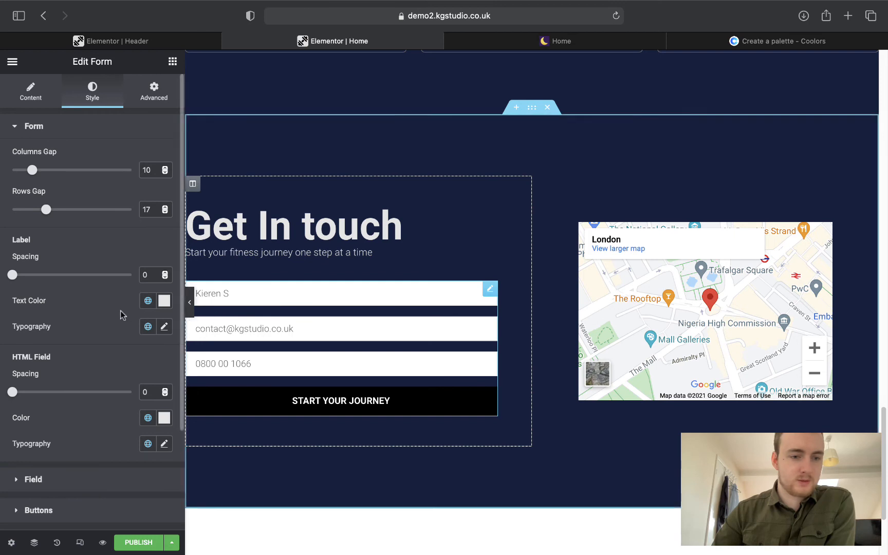
scroll(123, 316, down, 1)
scroll(122, 315, up, 1)
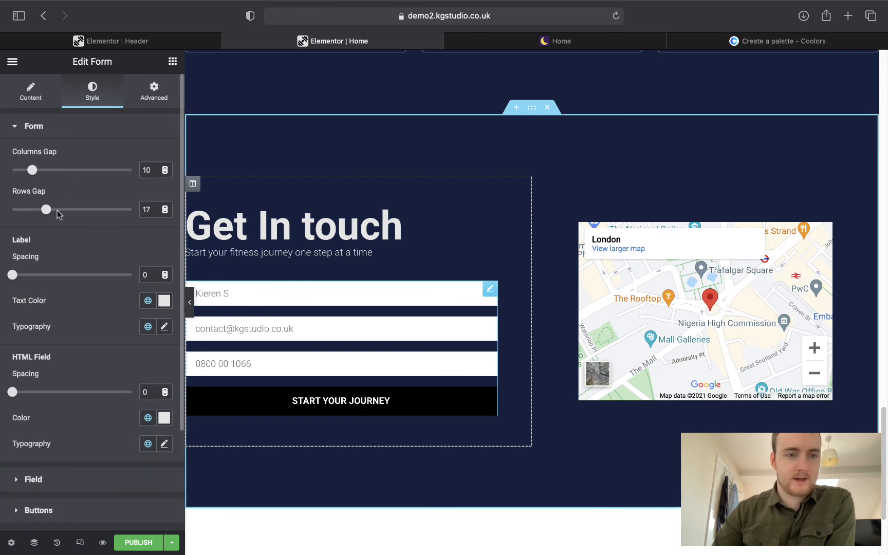
mouse_move(45, 210)
mouse_down()
mouse_move(91, 210)
mouse_move(20, 208)
mouse_move(34, 208)
mouse_up()
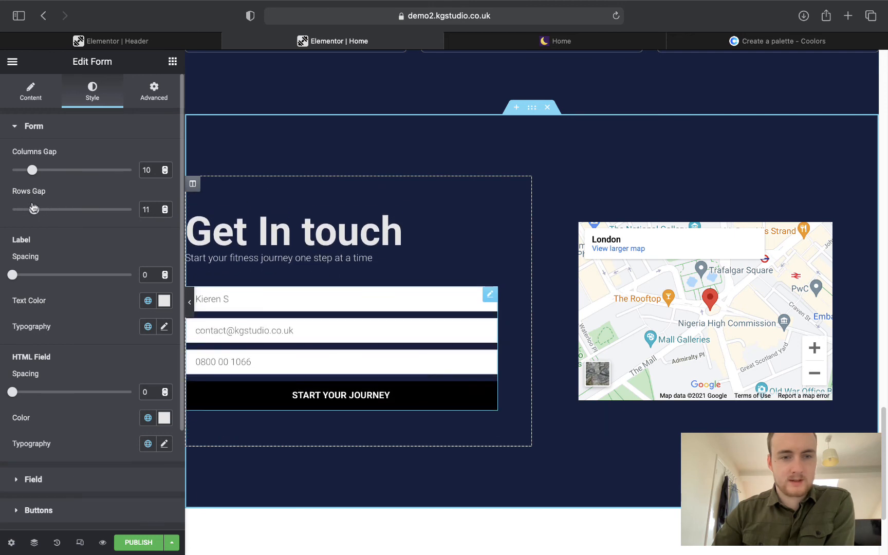
click(164, 213)
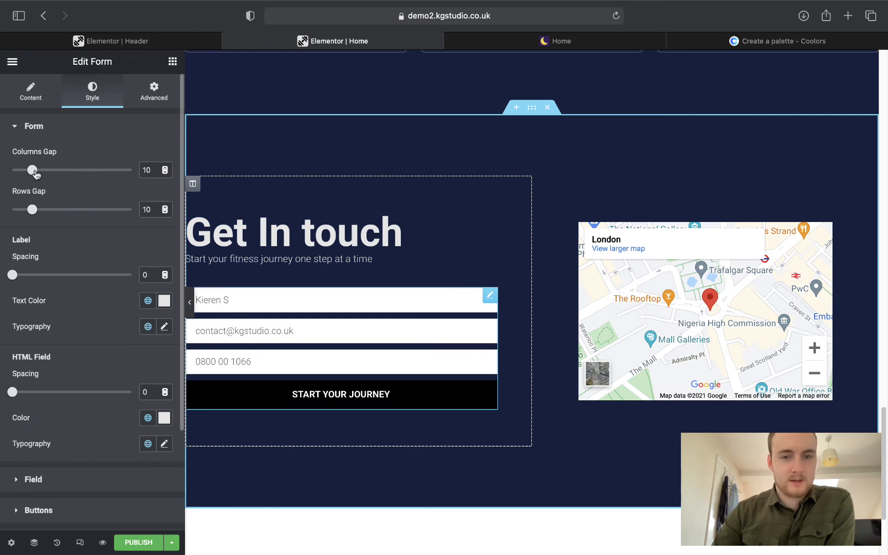
drag(36, 174, 42, 176)
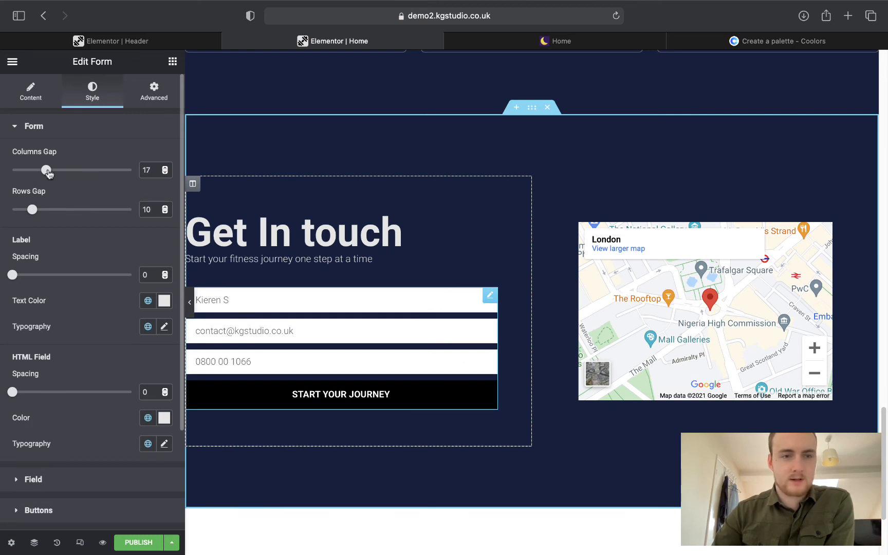
click(35, 129)
click(40, 158)
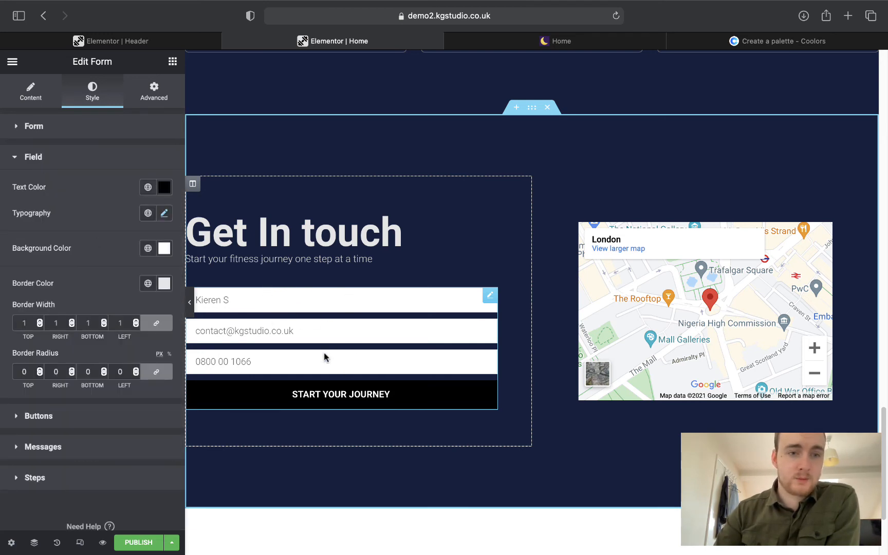
Set field text to global Text, background to navy Primary, and border to a light global colour.
click(148, 188)
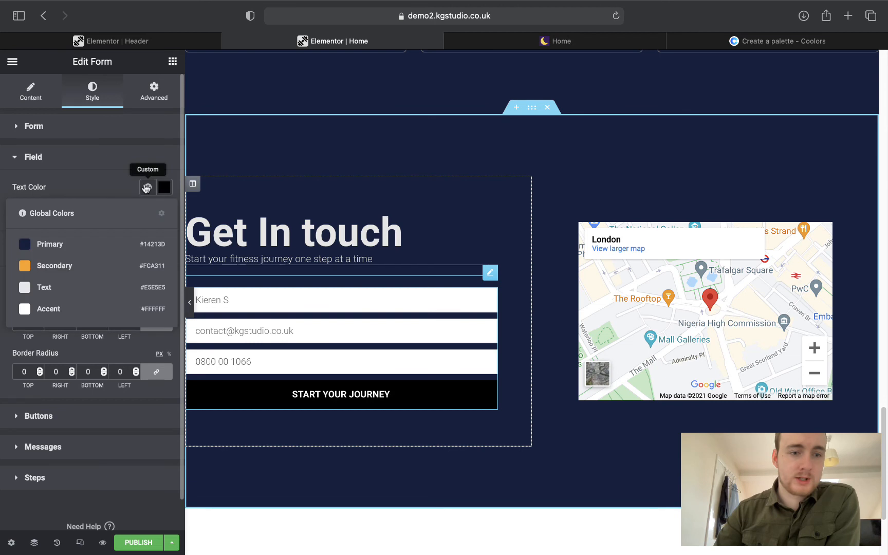
click(49, 288)
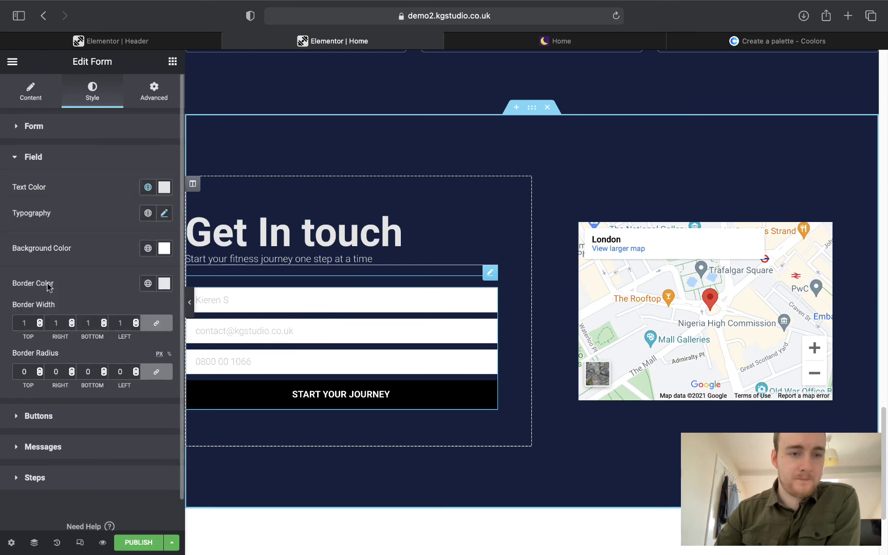
click(148, 249)
click(88, 311)
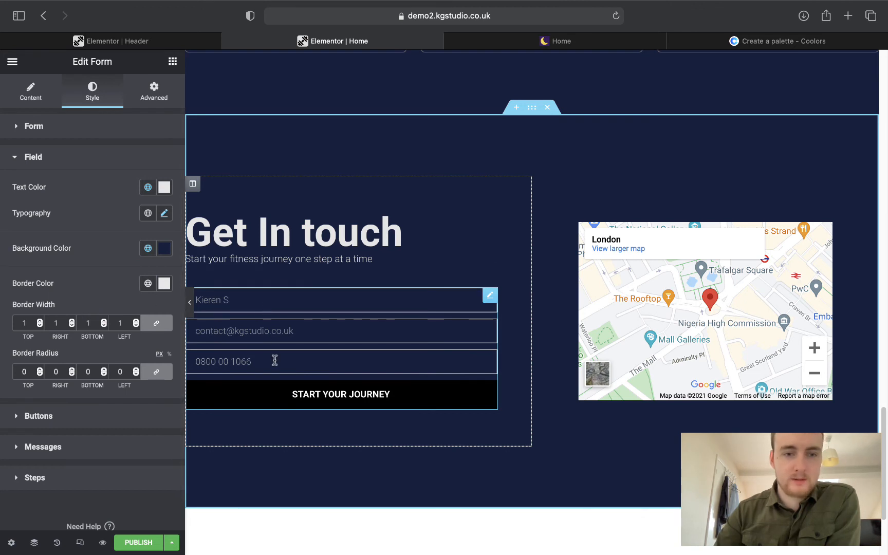
click(148, 284)
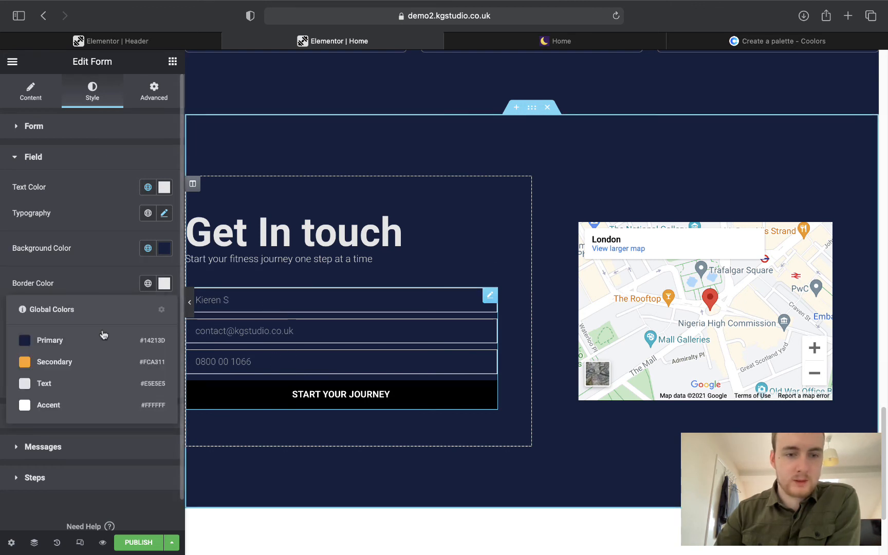
click(63, 386)
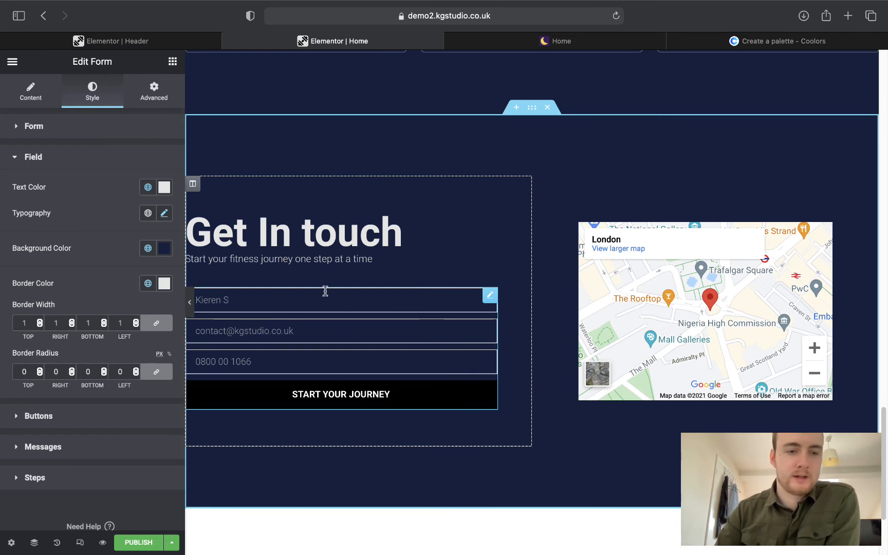
Limit the field border to a 1 px bottom line and preview the page.
click(155, 330)
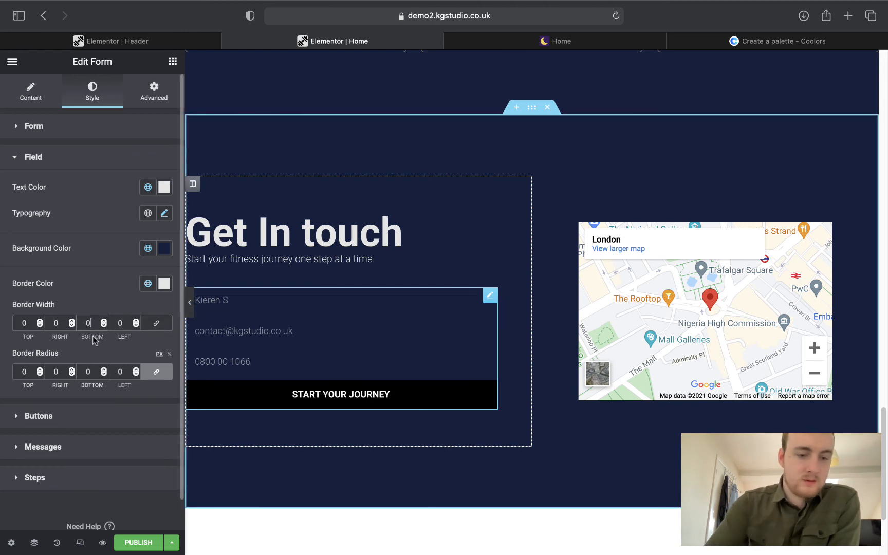
text(10)
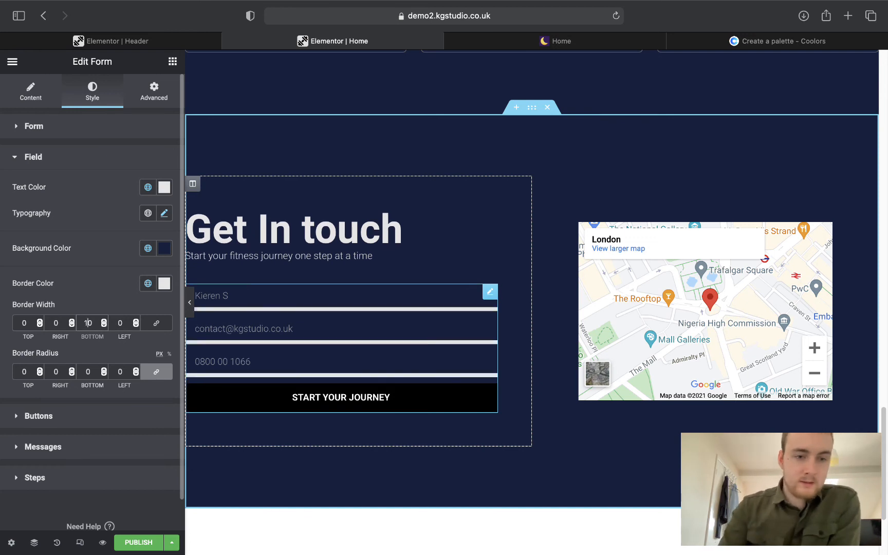
key(BackSpace)
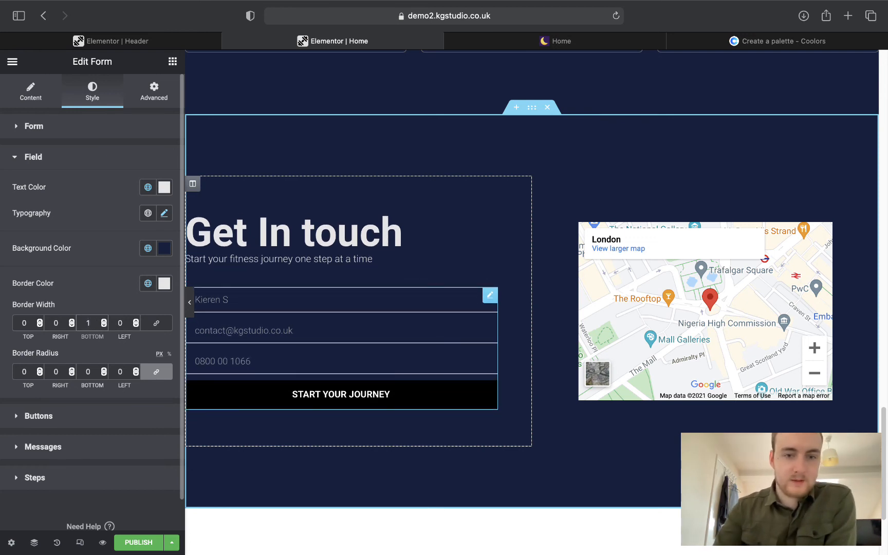
click(234, 326)
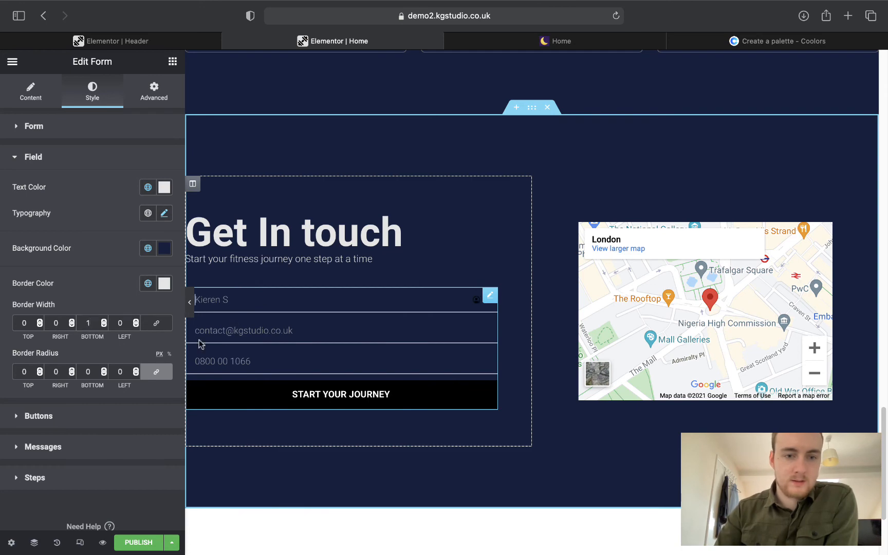
click(190, 303)
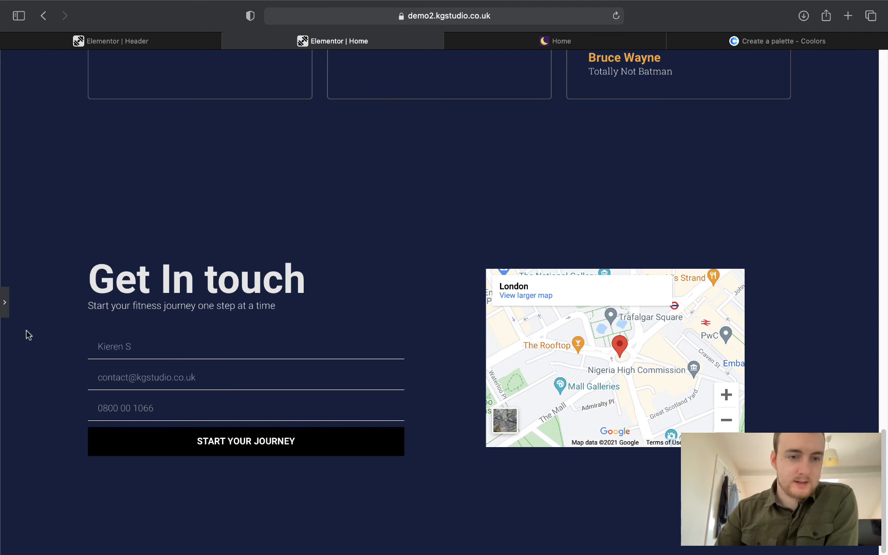
click(6, 302)
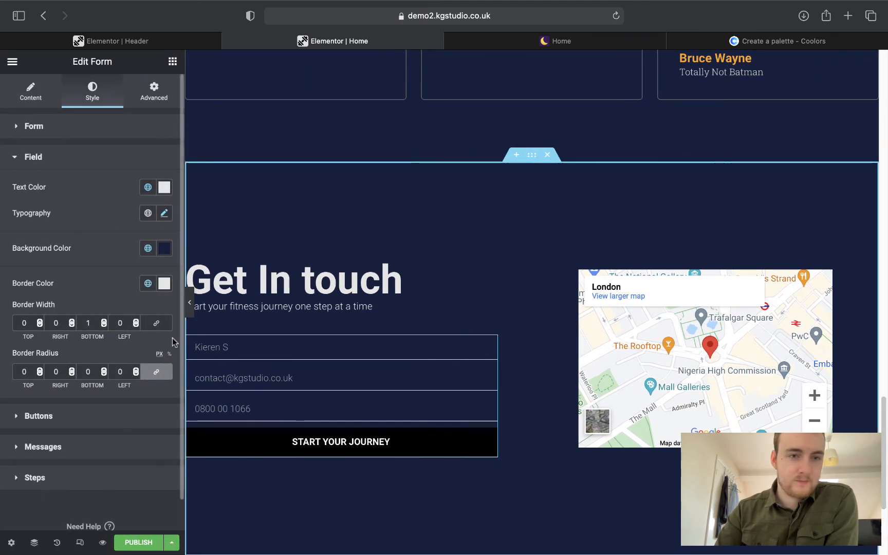
Complete the Name placeholder with the full sample name, then expand Style > Field.
click(41, 92)
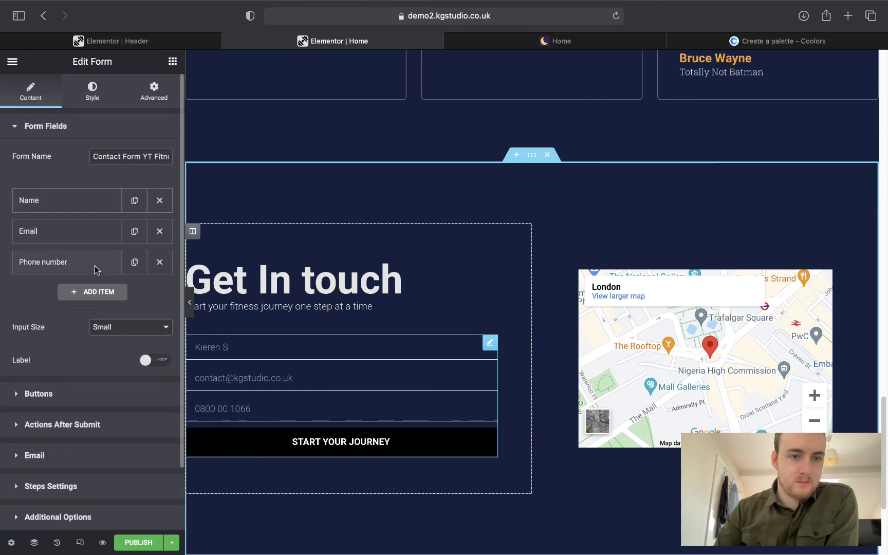
click(82, 200)
click(141, 298)
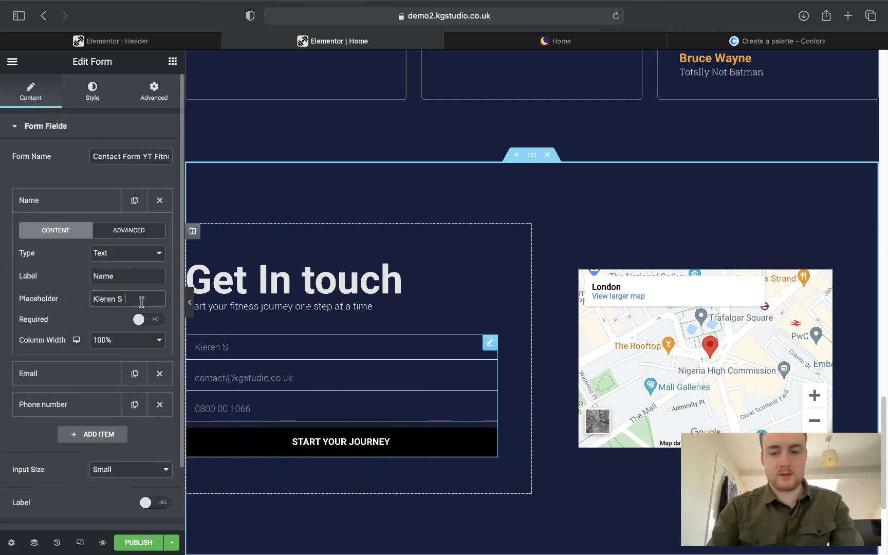
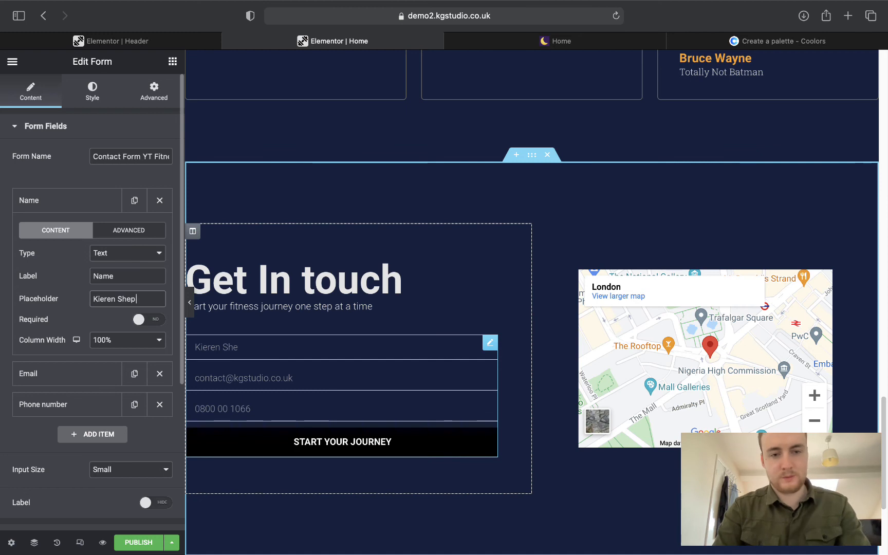
click(91, 102)
click(77, 129)
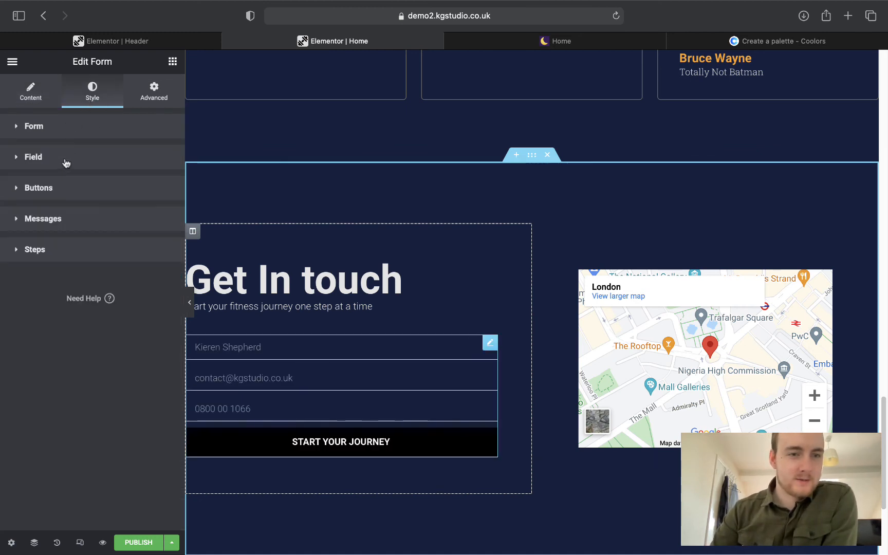
click(66, 162)
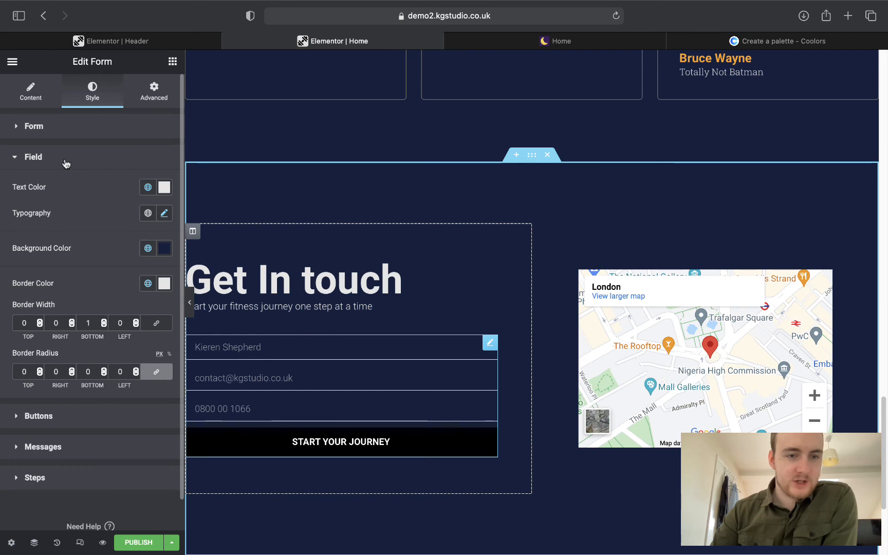
Set the Next & Submit Button background to the orange Secondary global colour.
click(66, 163)
click(51, 191)
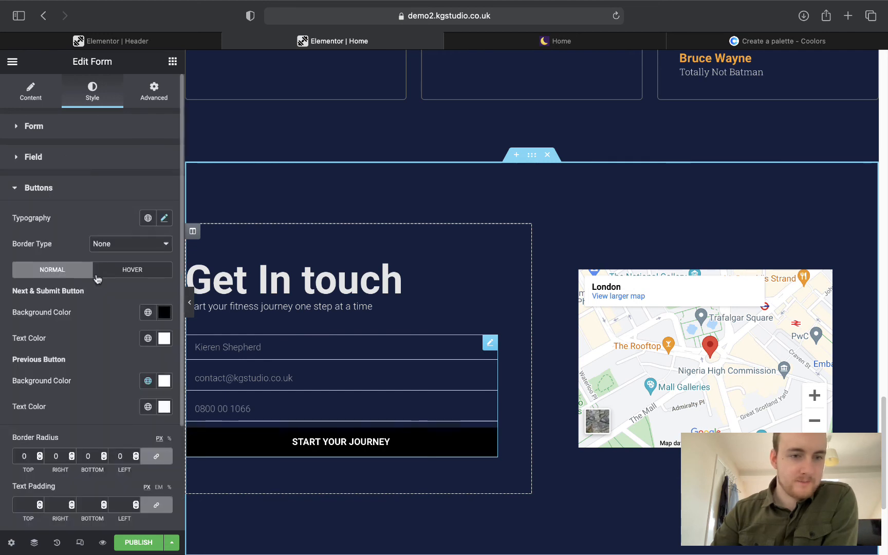
scroll(98, 277, down, 2)
click(147, 216)
click(51, 293)
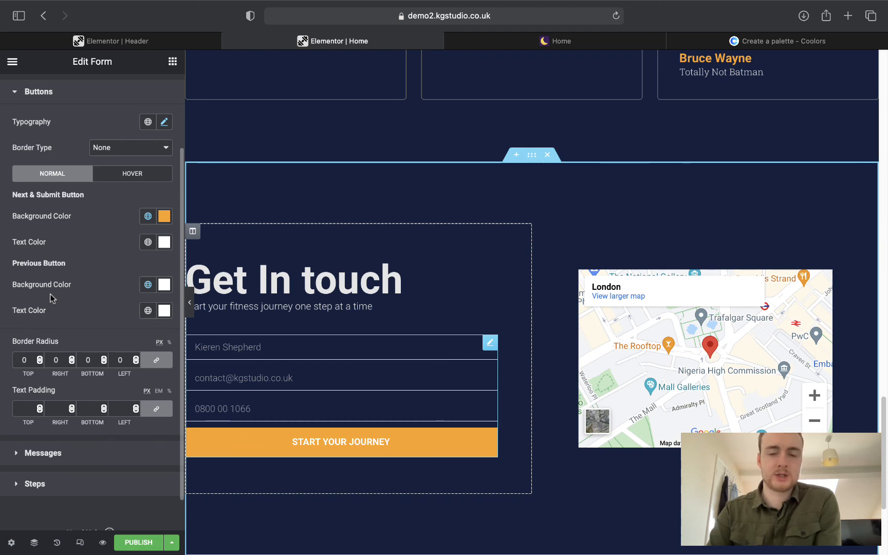
scroll(453, 171, up, 20)
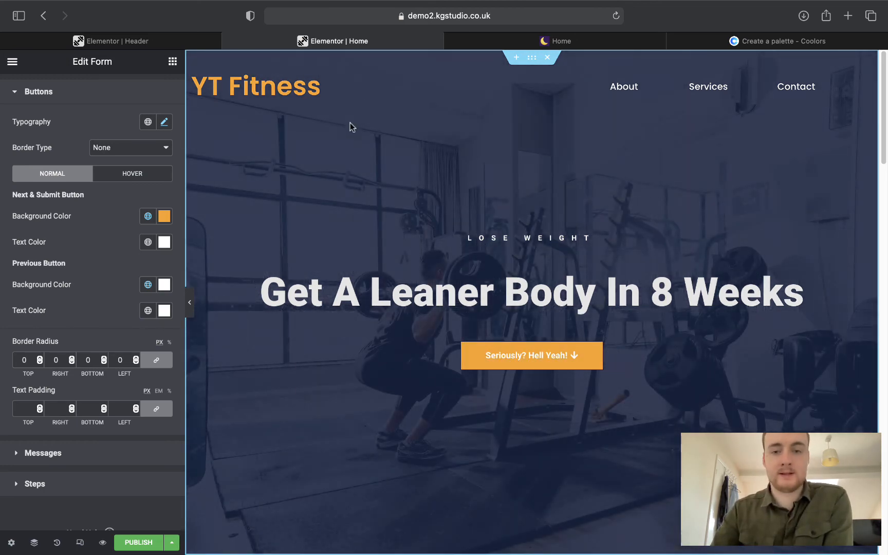
click(531, 363)
scroll(531, 365, down, 9)
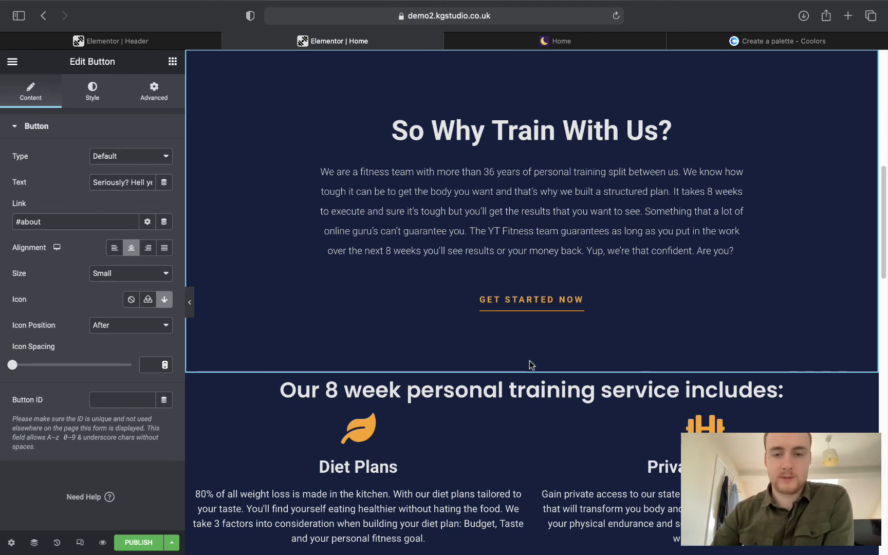
scroll(531, 365, down, 20)
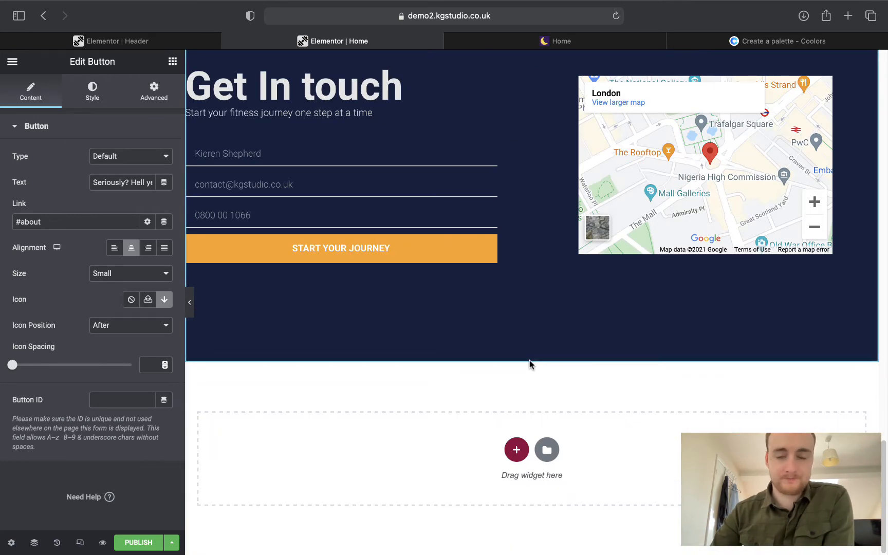
scroll(529, 363, up, 5)
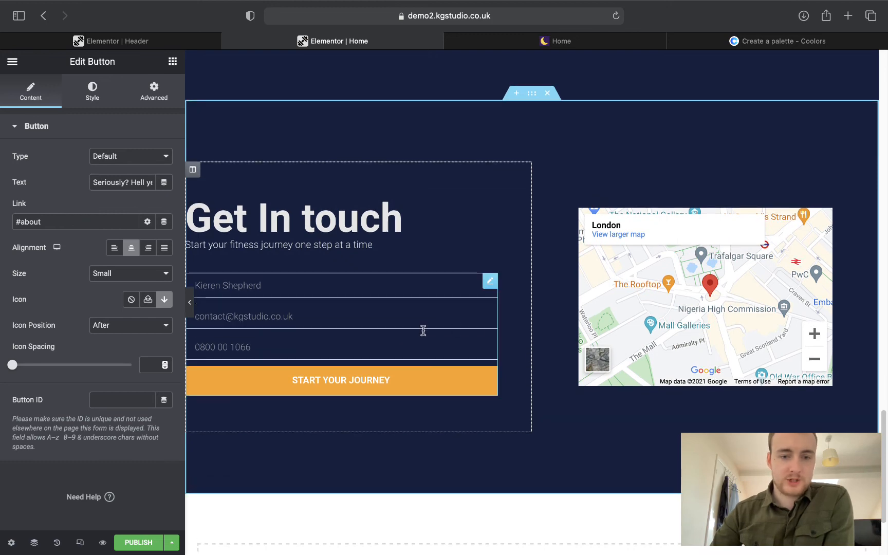
click(501, 46)
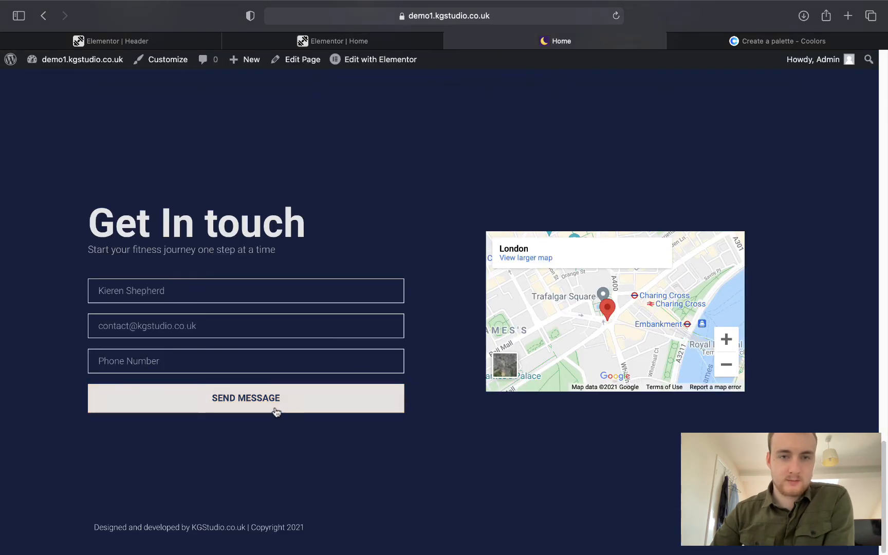
click(363, 55)
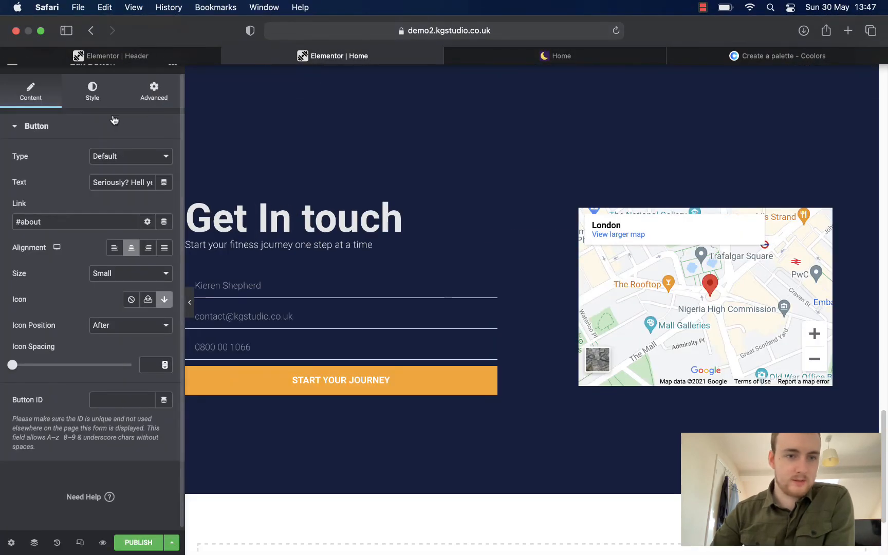
click(95, 105)
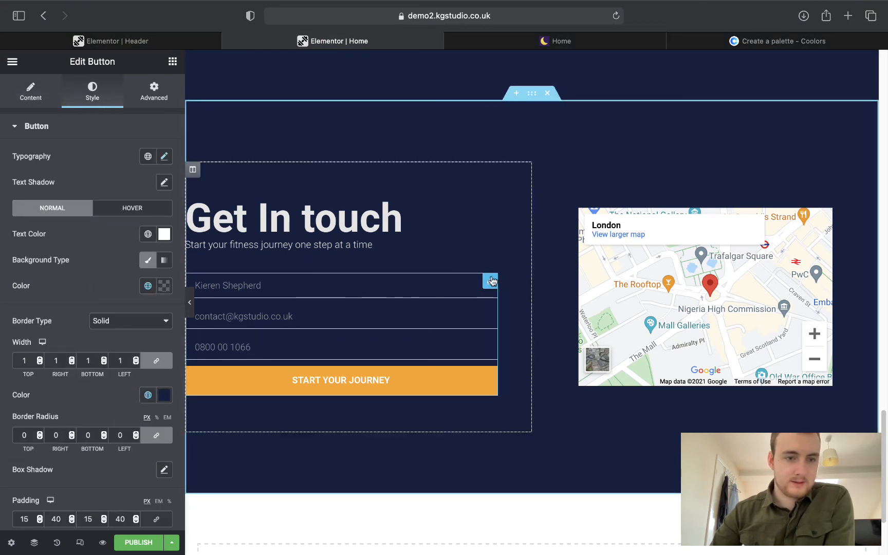
click(490, 281)
scroll(78, 282, down, 5)
click(54, 385)
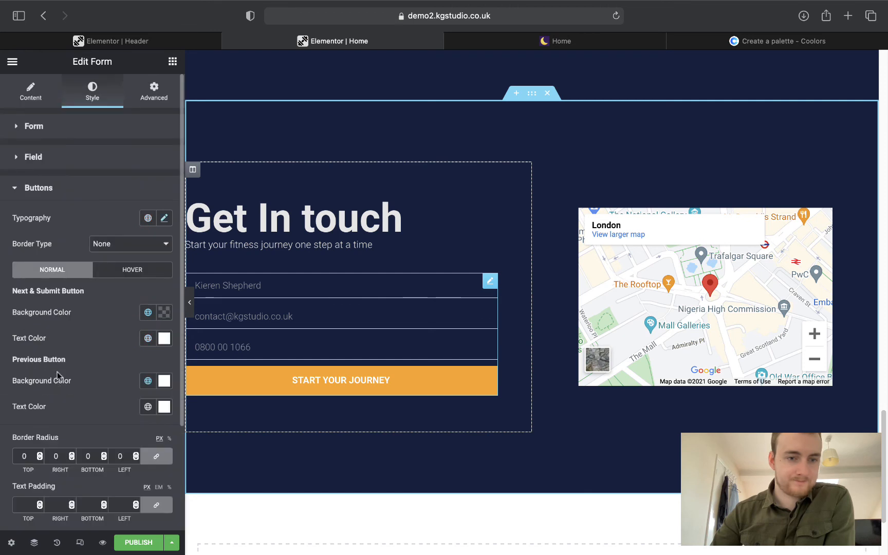
Give the button's hover state the light grey Text global background and navy Primary text colour.
scroll(67, 345, down, 4)
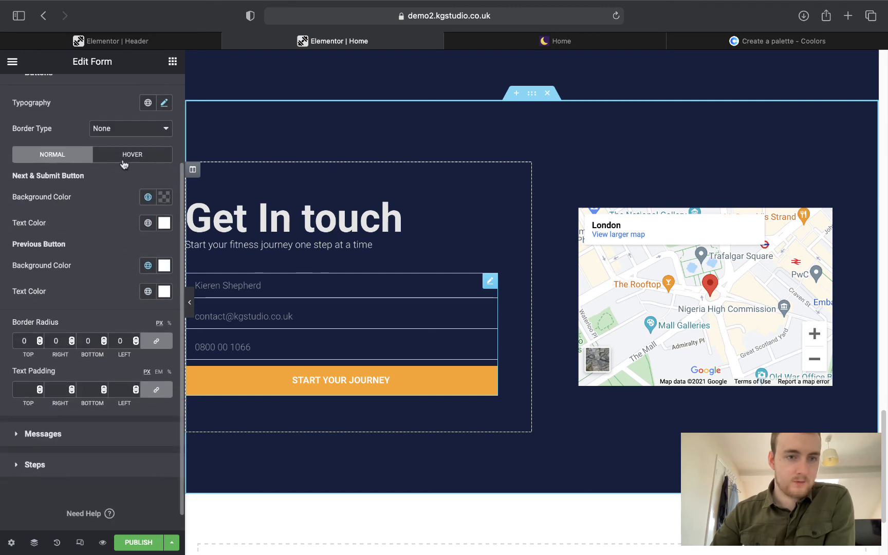
click(123, 163)
click(147, 197)
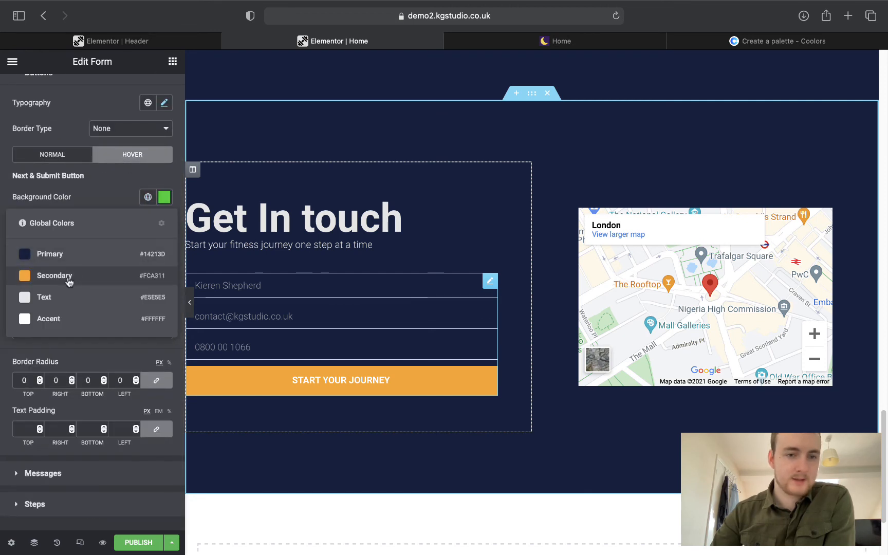
click(69, 297)
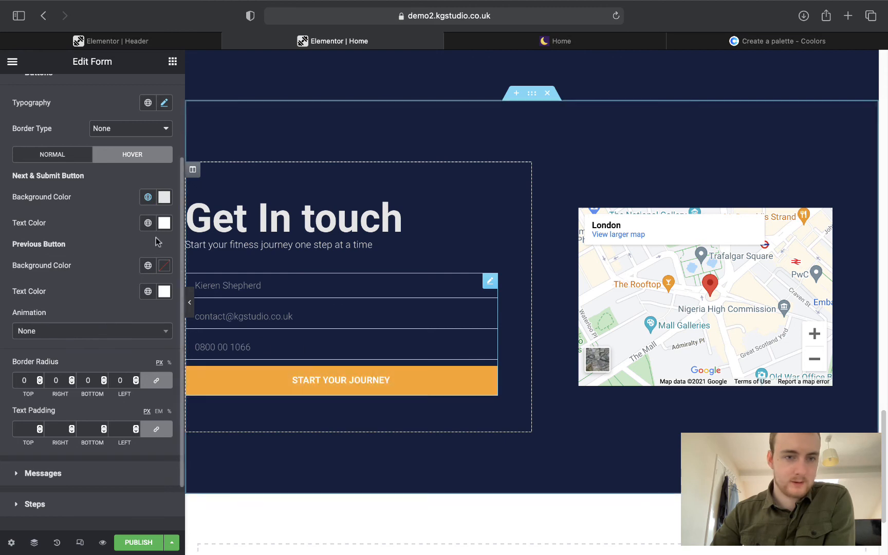
click(147, 222)
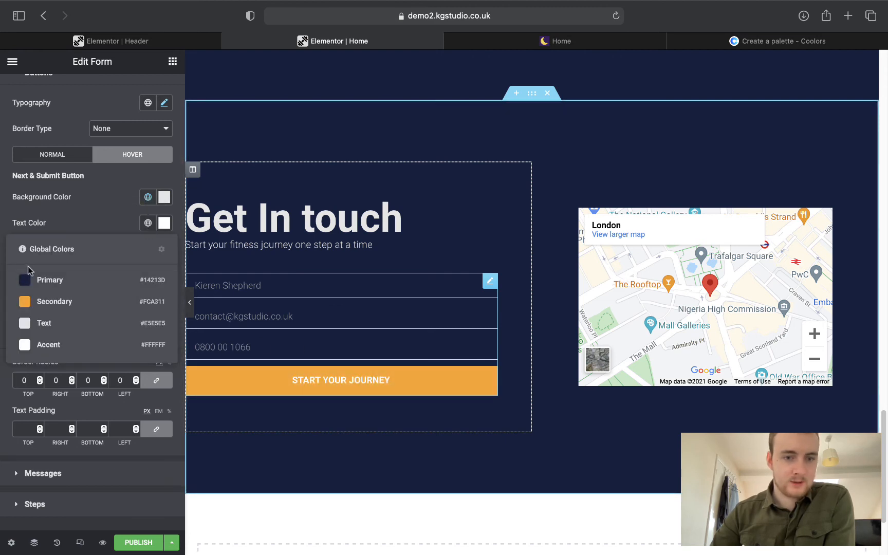
click(78, 279)
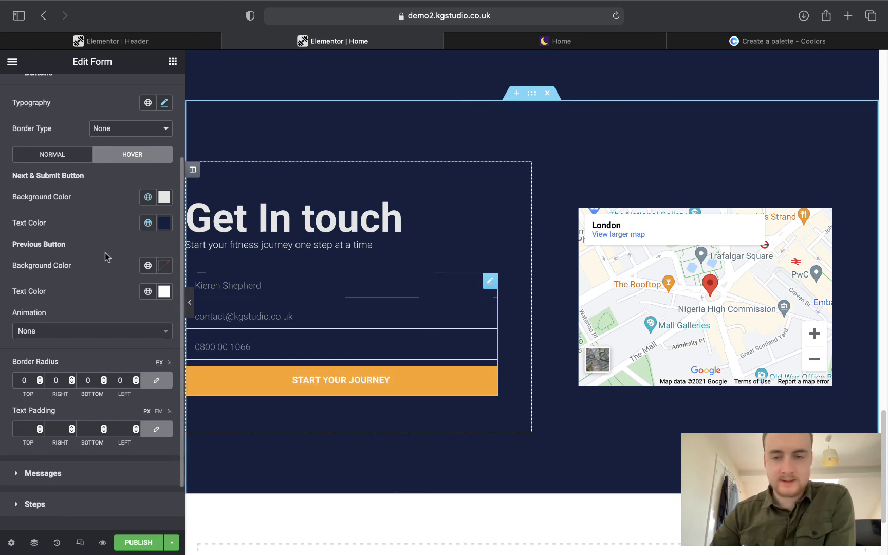
Collapse the Buttons styling section and expand the Messages section.
scroll(530, 309, down, 1)
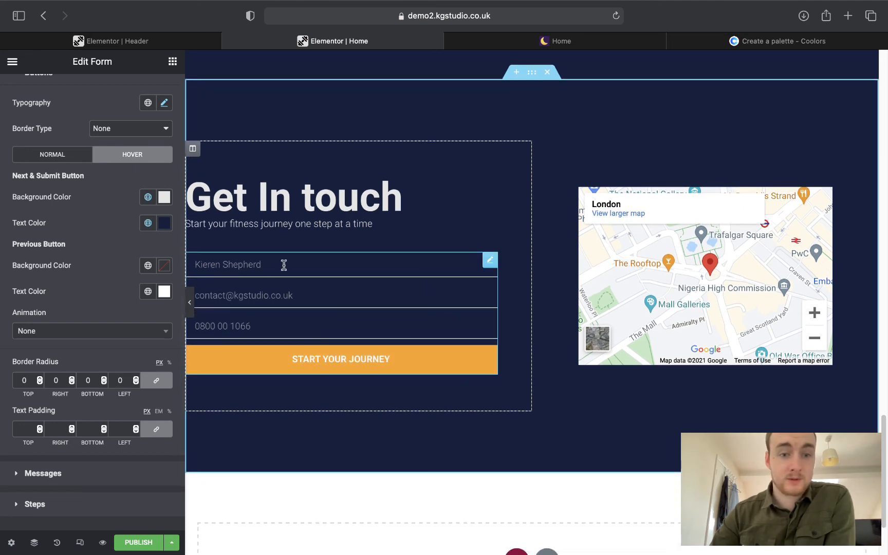
scroll(68, 172, up, 3)
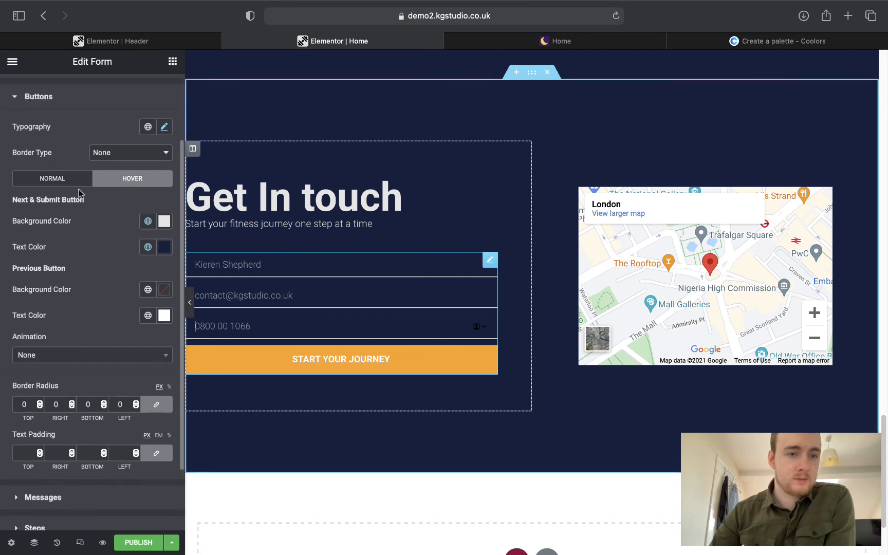
click(47, 119)
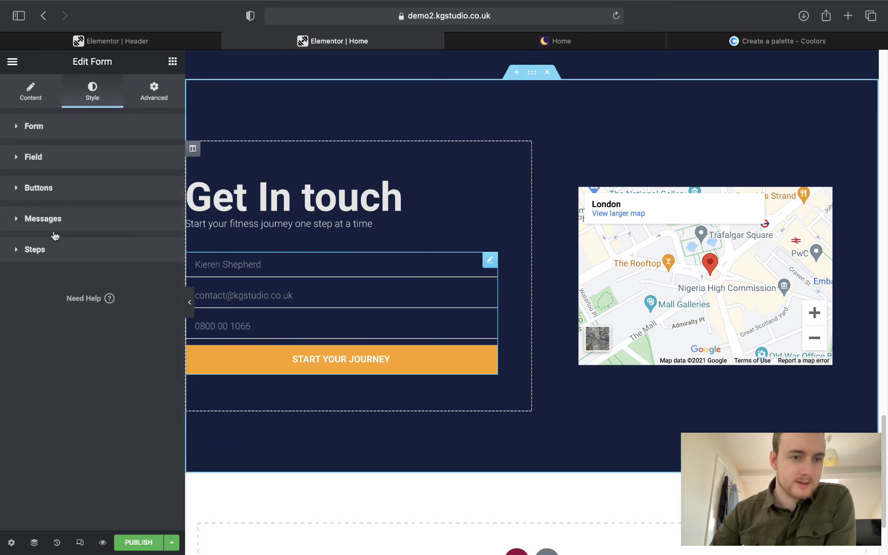
click(44, 220)
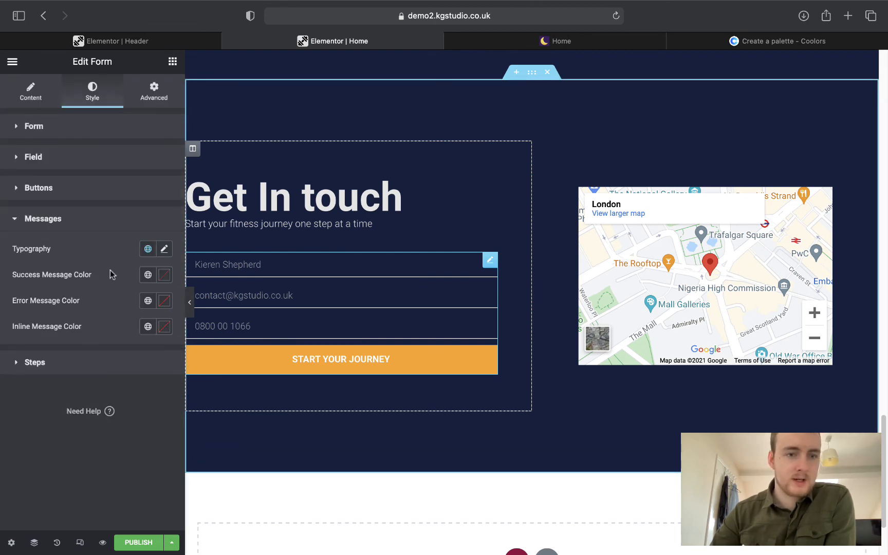
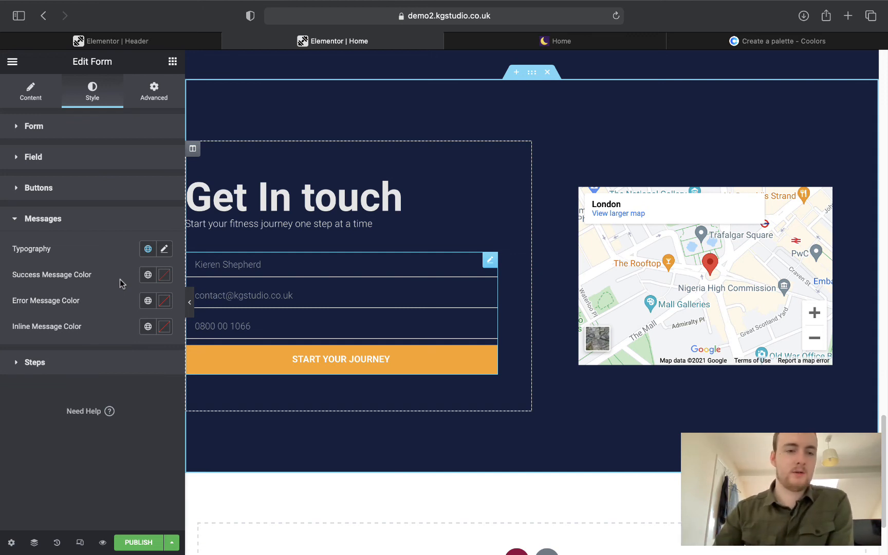
Colour success messages with the white Text global and error messages with the orange Secondary global.
click(148, 274)
click(31, 374)
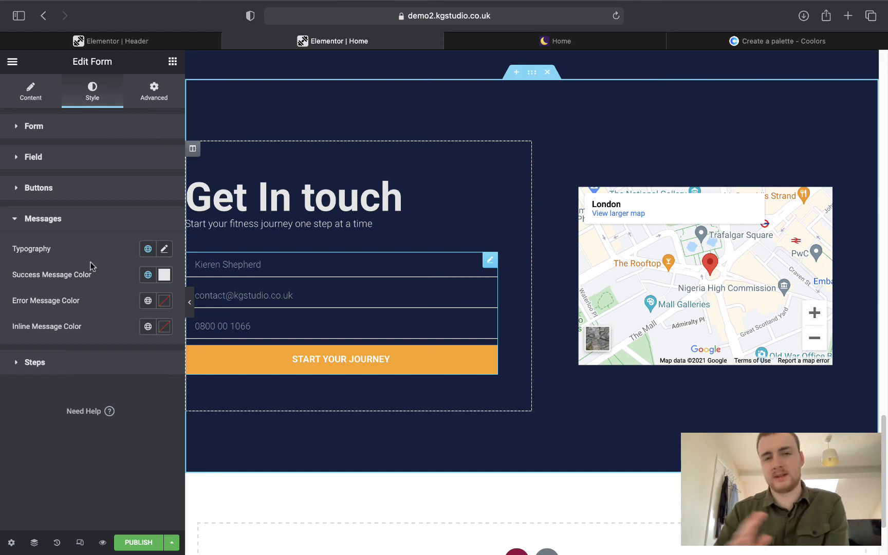
click(148, 301)
click(70, 376)
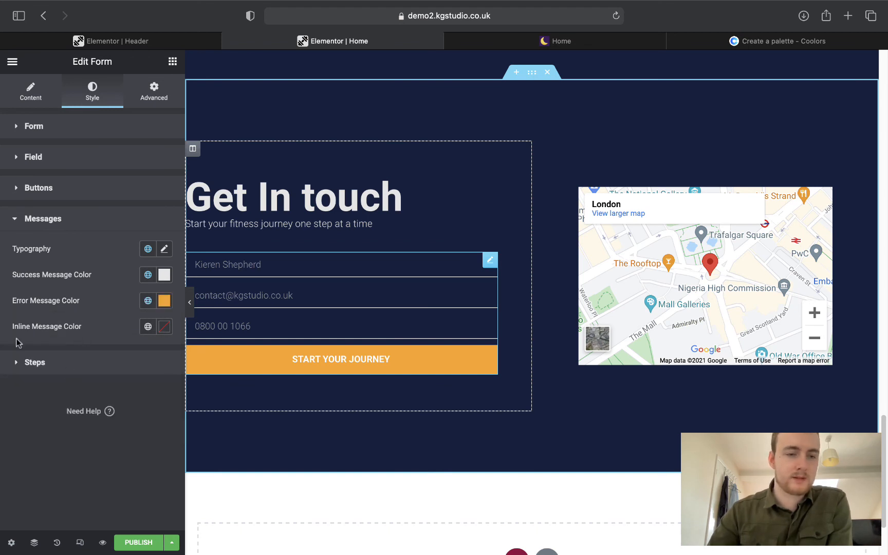
click(41, 359)
click(41, 250)
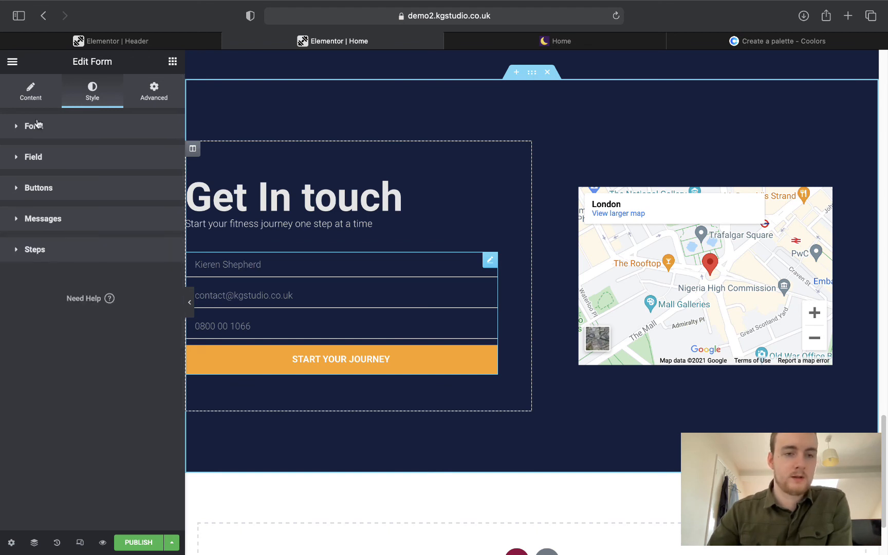
click(42, 95)
scroll(495, 385, down, 1)
scroll(495, 383, up, 20)
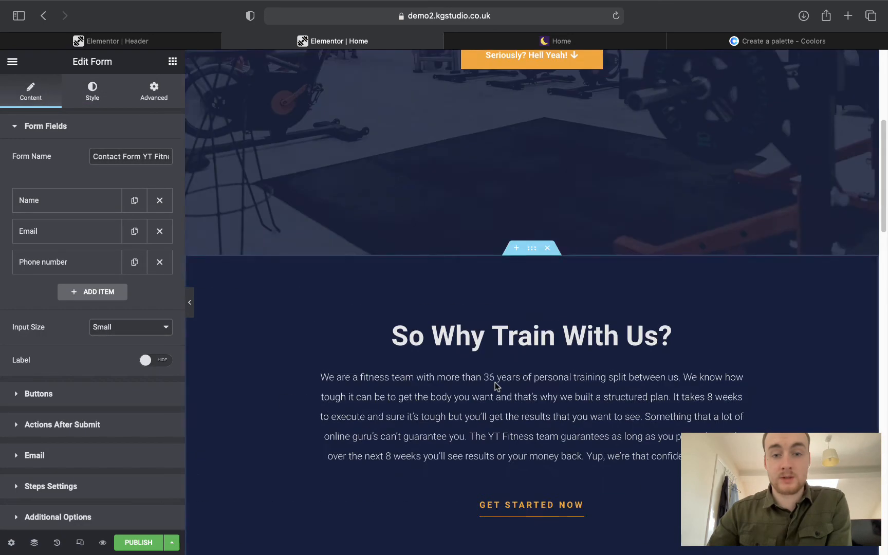
scroll(495, 382, down, 15)
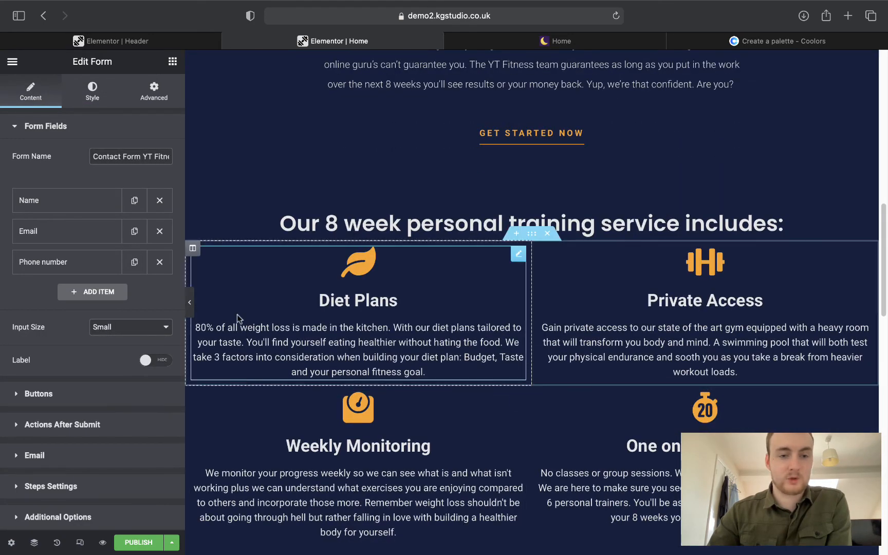
click(190, 310)
scroll(341, 303, up, 15)
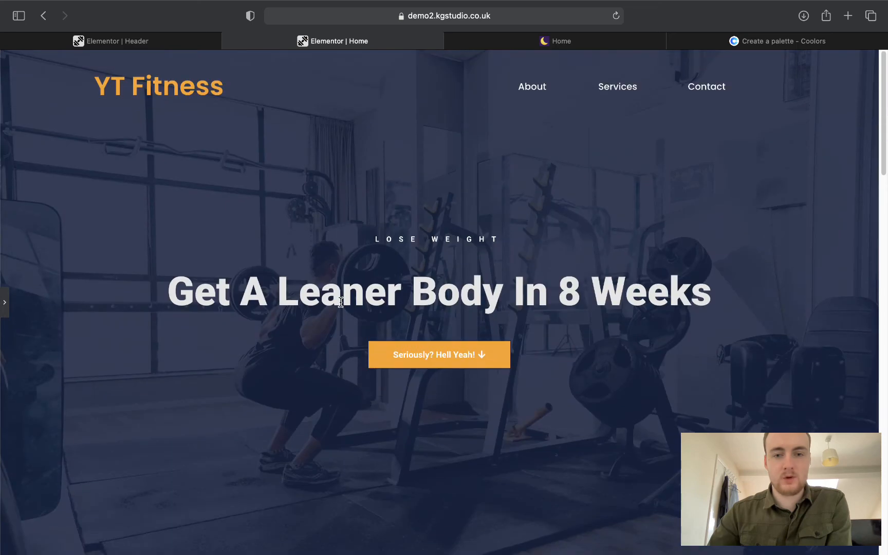
scroll(340, 302, down, 8)
scroll(341, 302, up, 4)
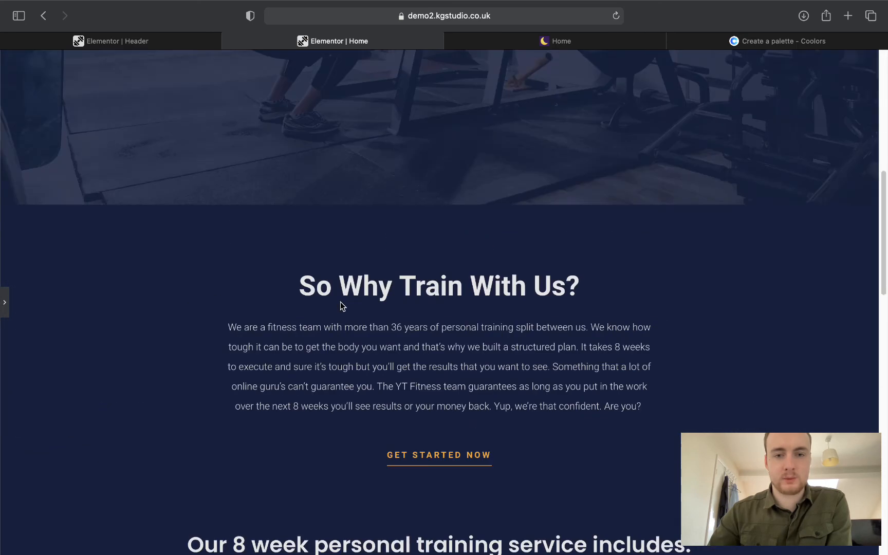
scroll(342, 306, down, 4)
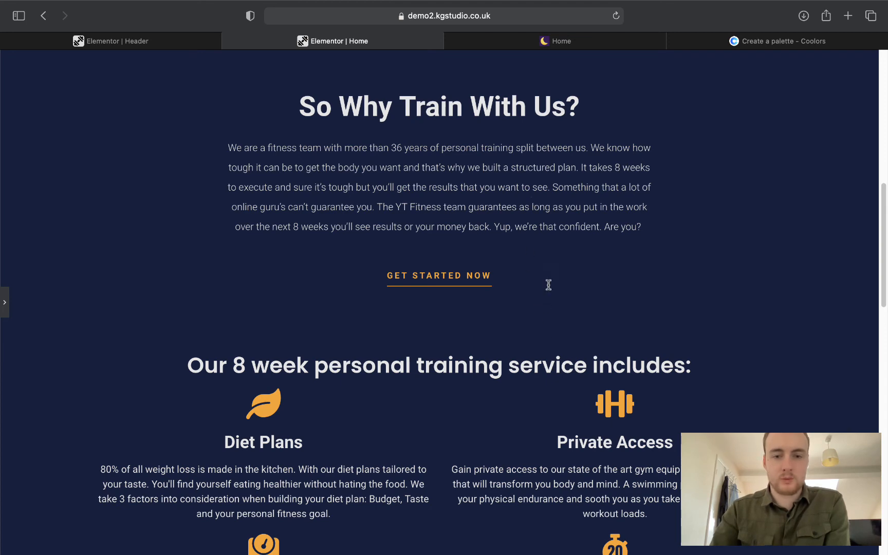
scroll(585, 339, down, 4)
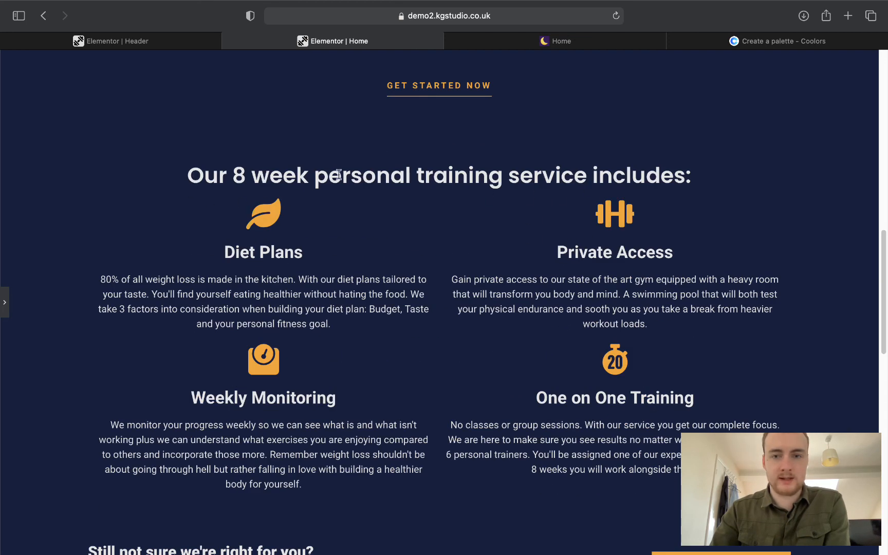
scroll(534, 264, down, 5)
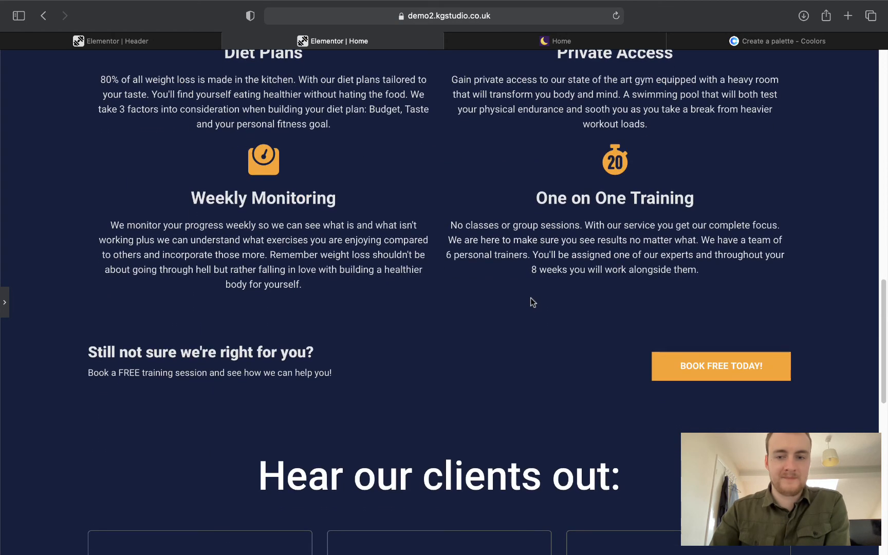
scroll(531, 302, down, 5)
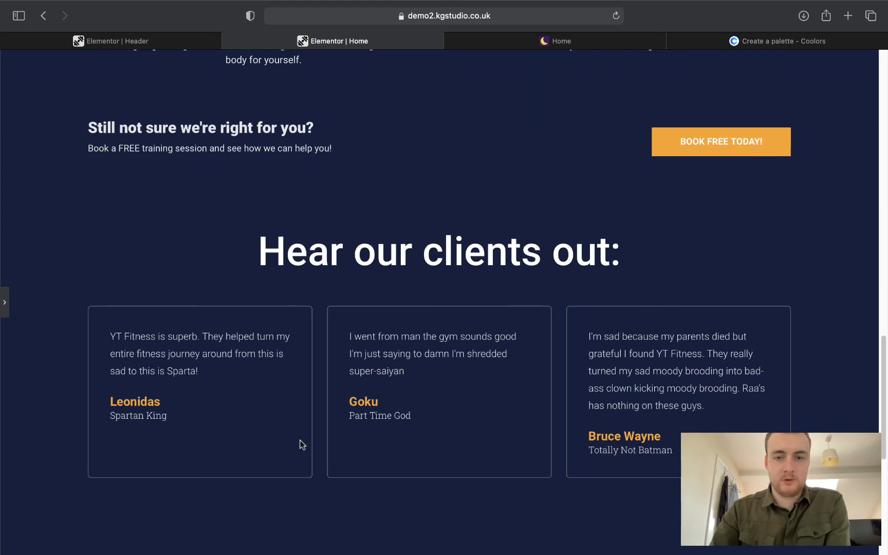
click(553, 45)
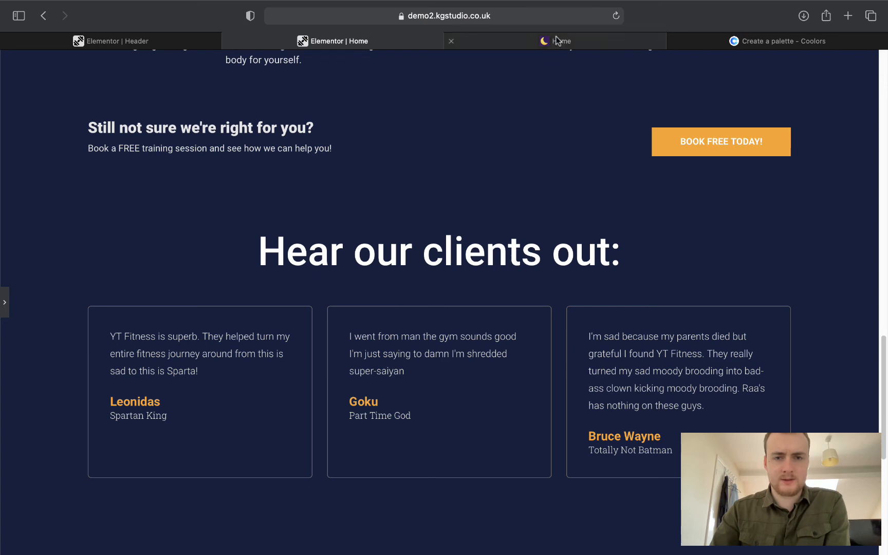
scroll(483, 266, up, 10)
scroll(484, 268, down, 5)
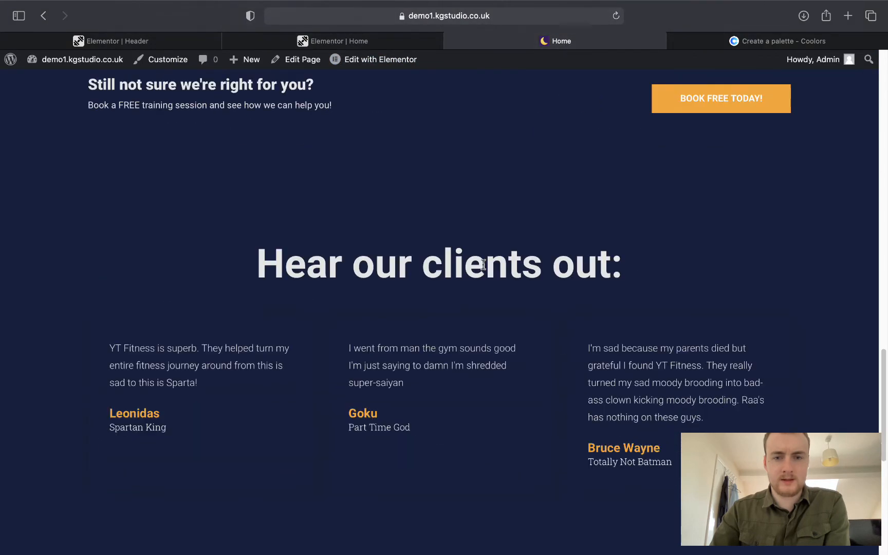
click(366, 42)
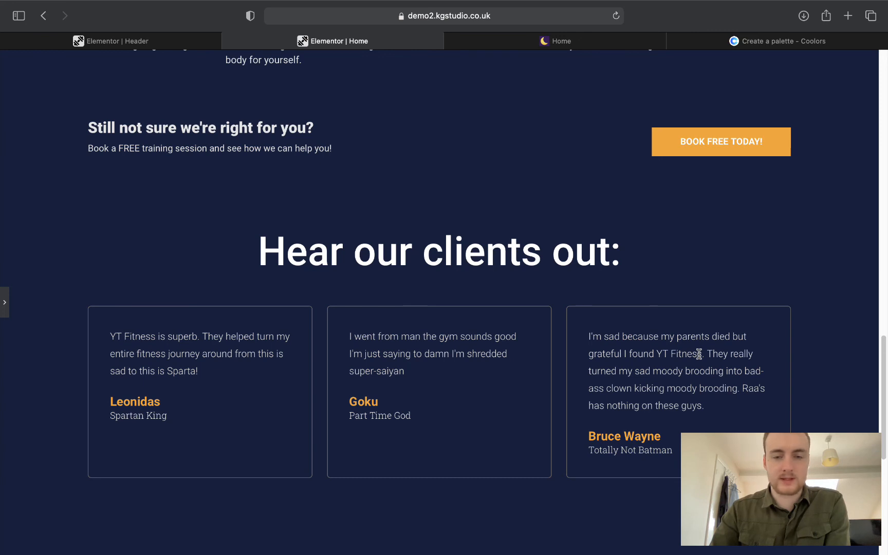
scroll(699, 353, down, 7)
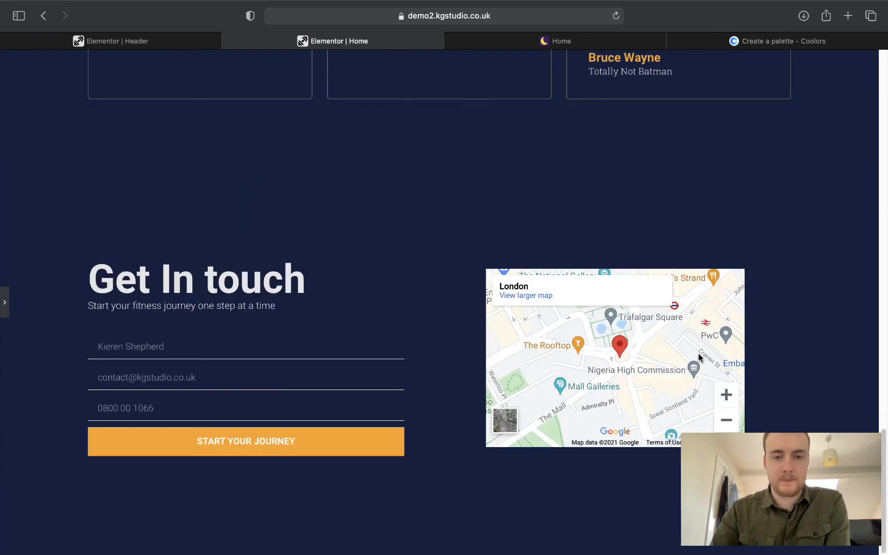
click(4, 304)
scroll(321, 308, down, 4)
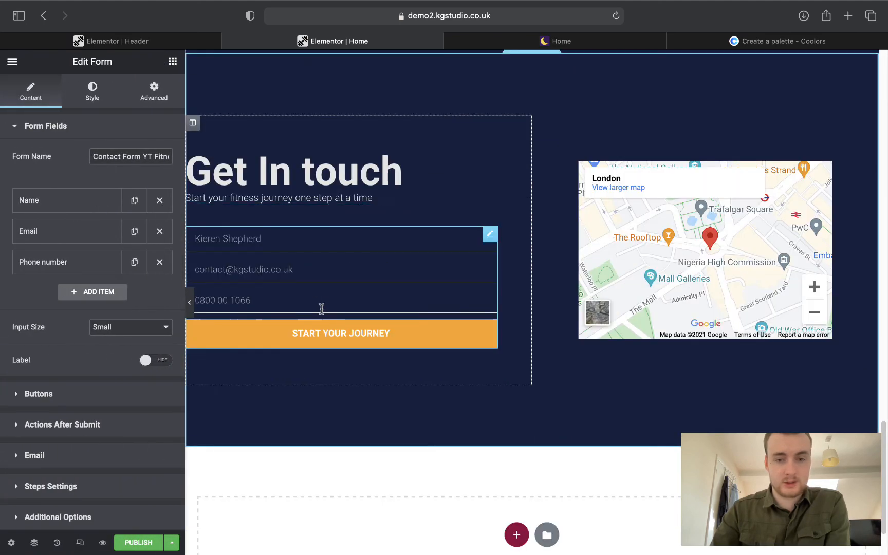
Open the template library and filter its blocks to the Footer category.
click(547, 455)
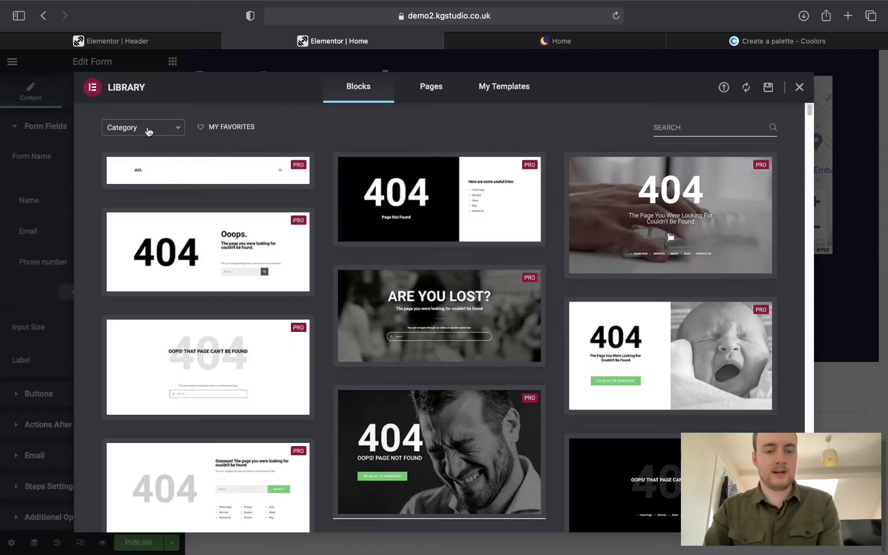
click(148, 129)
text(fooo)
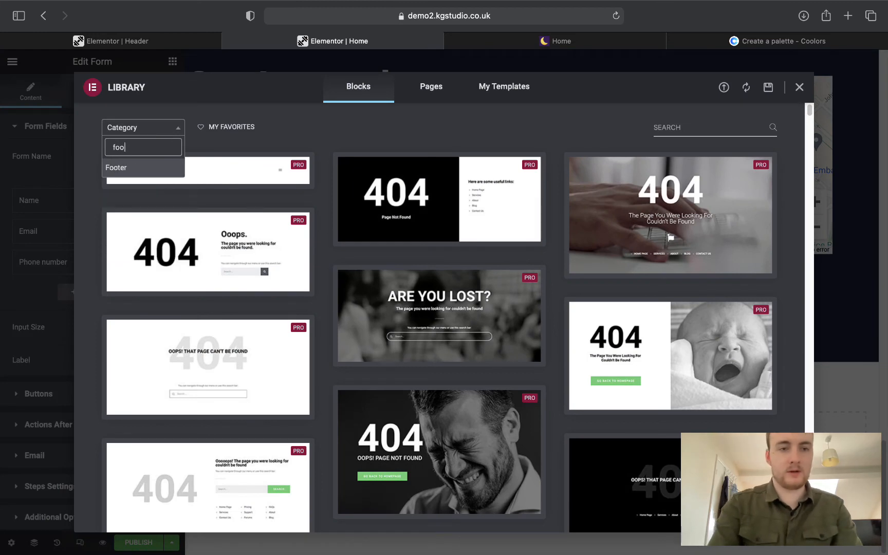
key(BackSpace)
key(BackSpace)
text(ter)
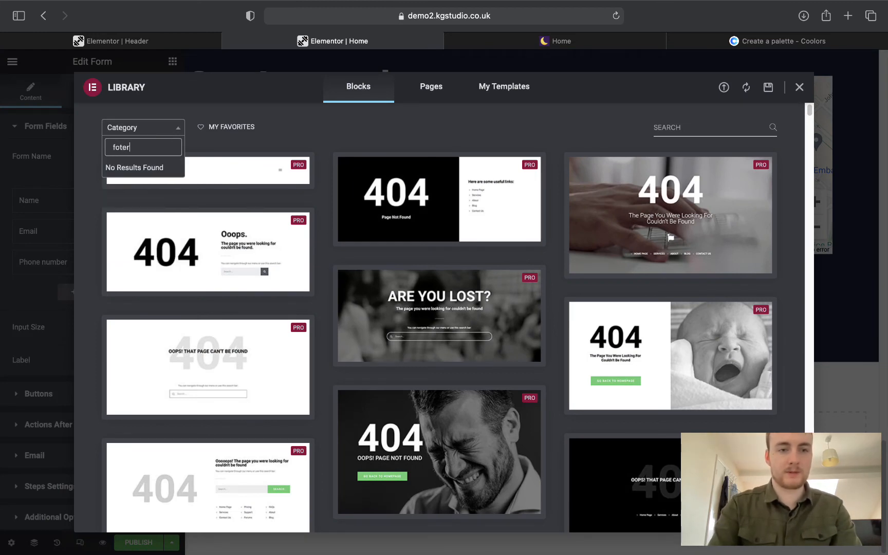
key(BackSpace)
text(oter)
key(Return)
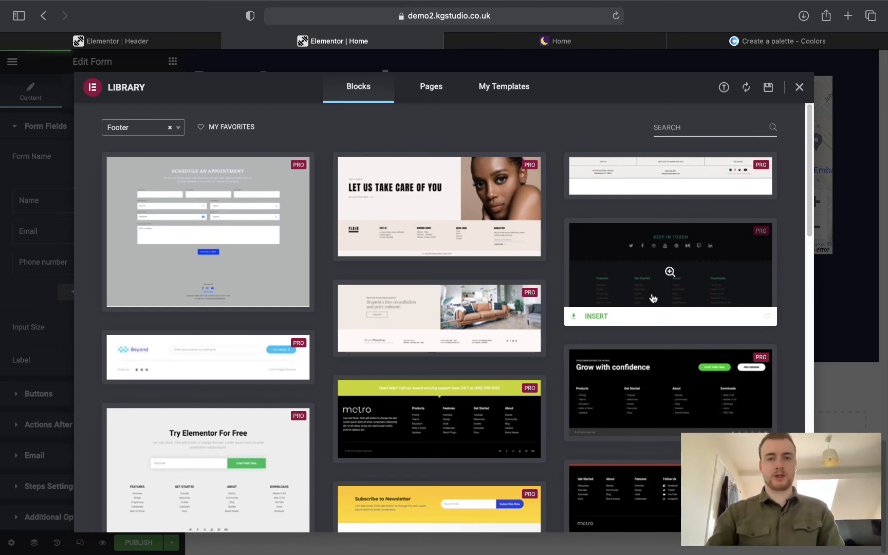
Load ascsuk.com in a new browser tab.
click(848, 15)
text(ascs)
key(Return)
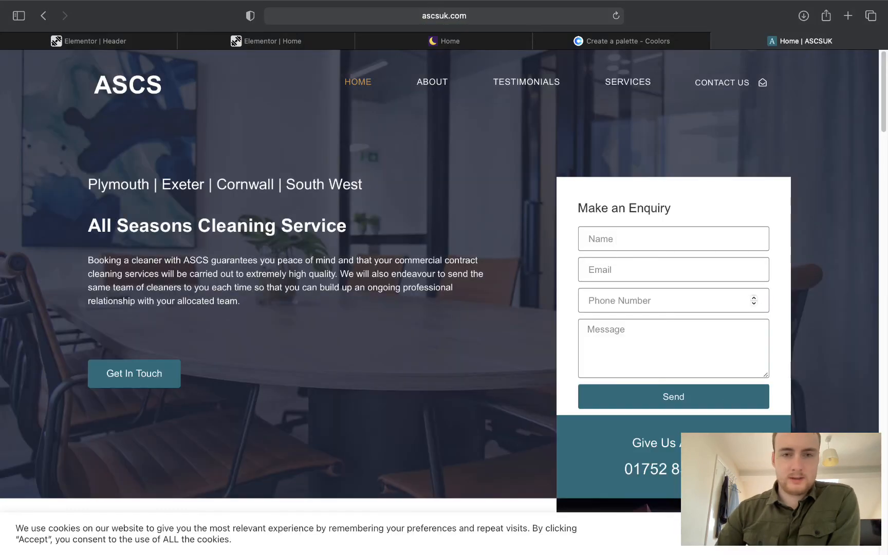
Dismiss the COVID-19 banner, review the ascsuk.com footer columns, then close that tab.
scroll(370, 315, down, 15)
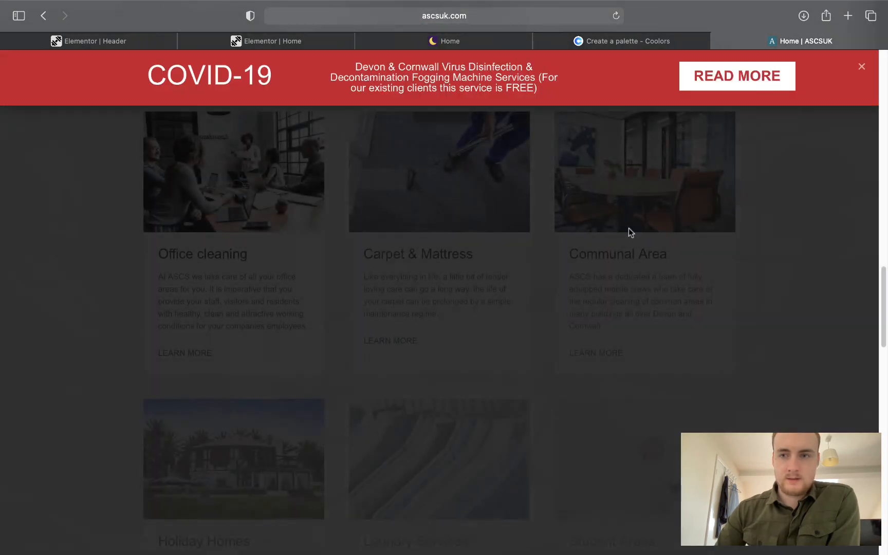
click(860, 69)
scroll(486, 243, down, 12)
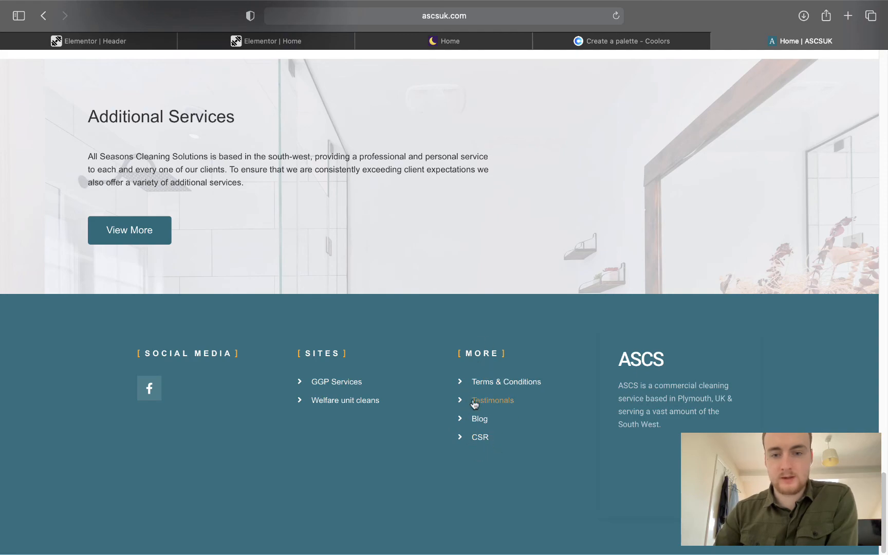
scroll(434, 248, up, 20)
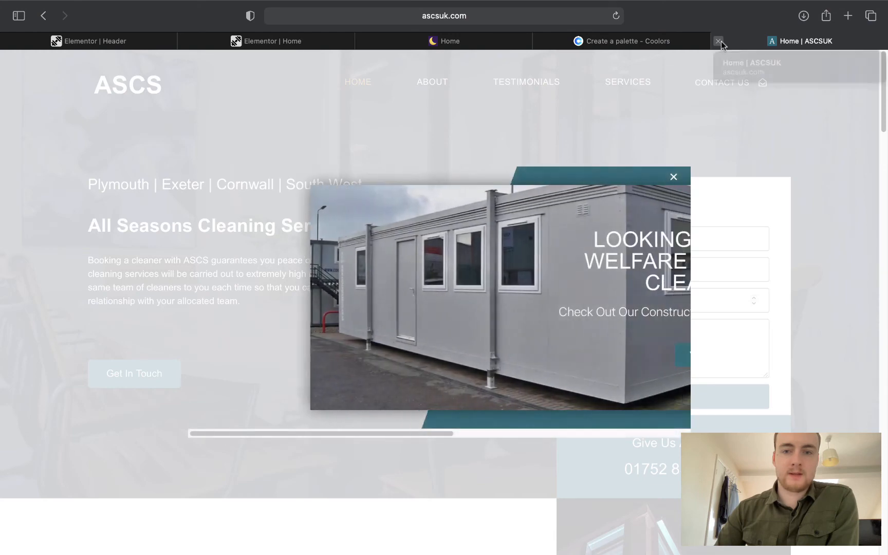
click(719, 42)
click(118, 41)
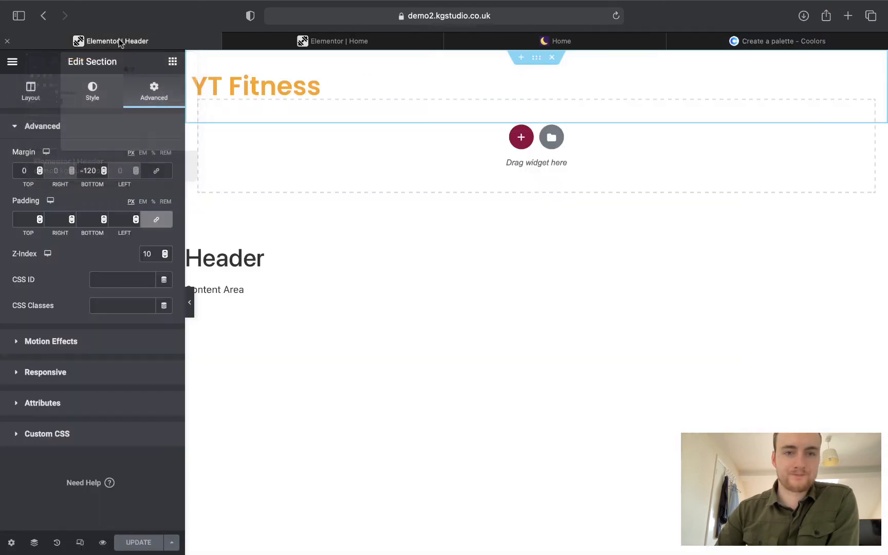
On the Home editor, scroll the library's footer blocks and insert a simple footer block.
click(318, 41)
scroll(441, 268, down, 2)
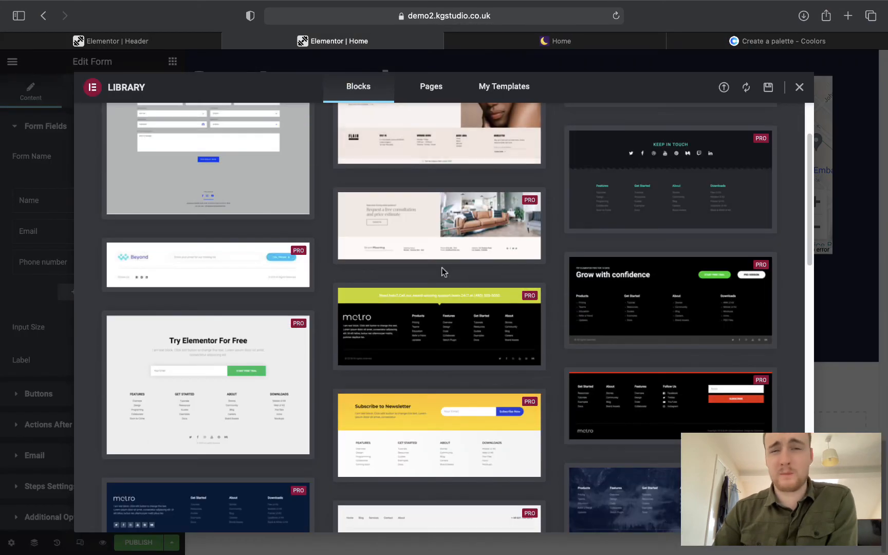
scroll(441, 267, down, 1)
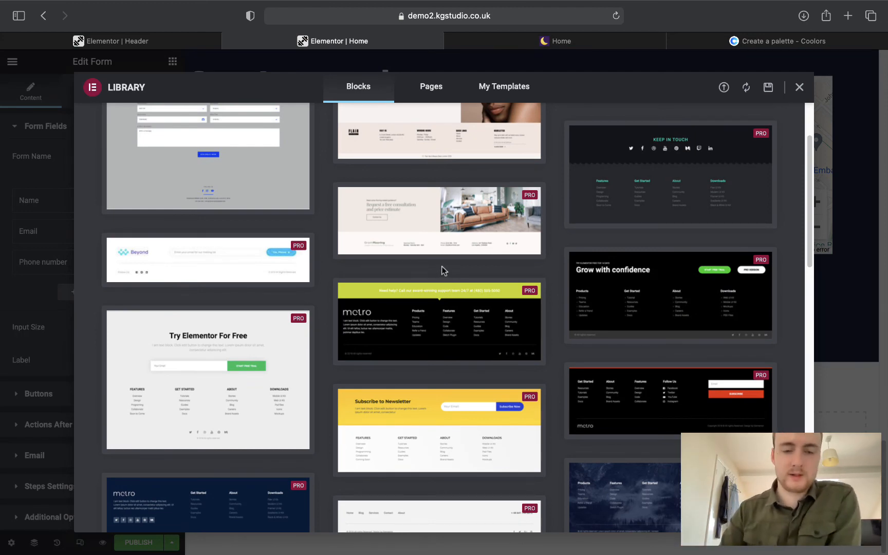
scroll(441, 270, down, 5)
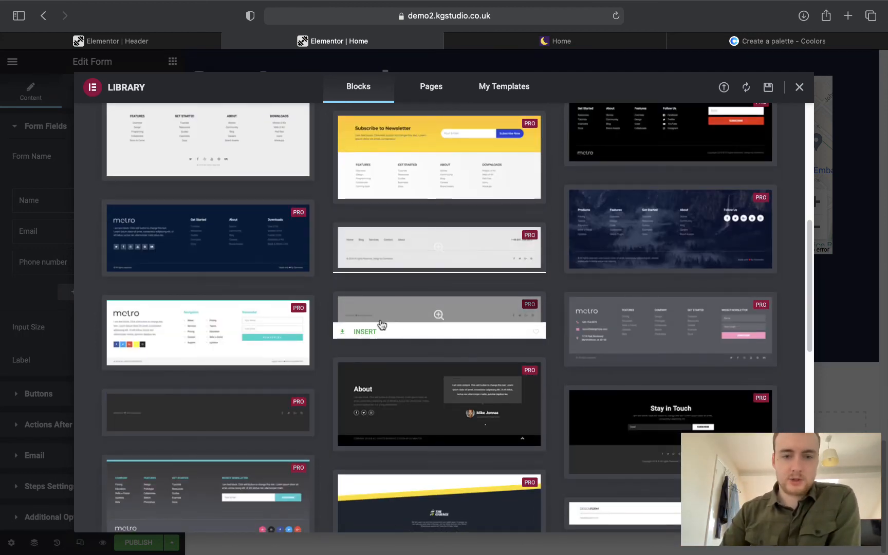
click(382, 325)
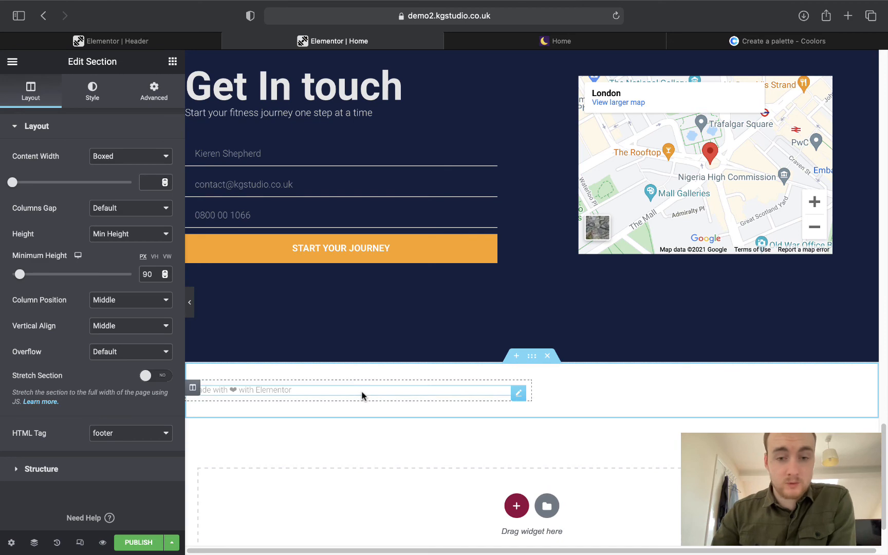
Copy the 'Designed and developed by KGStudio.co.uk | Copyright 2021' credit from the live site over the footer heading.
click(345, 389)
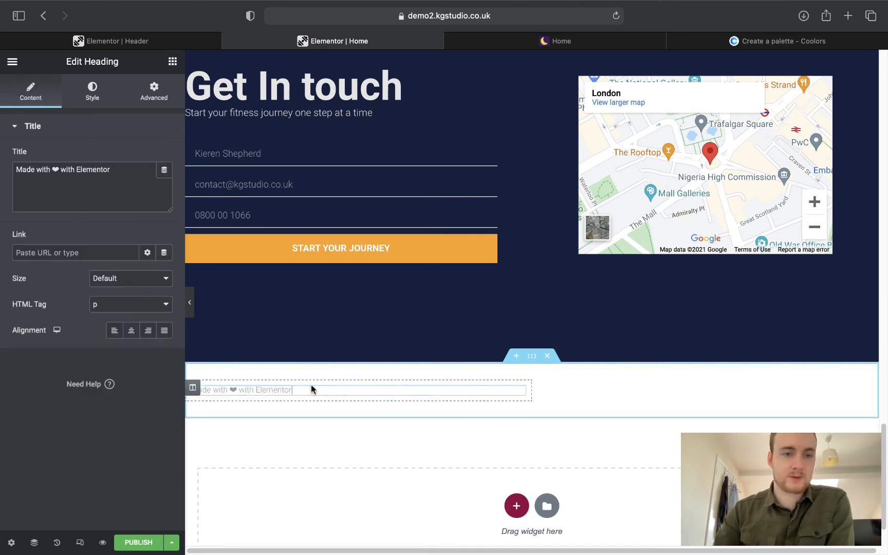
click(120, 174)
click(556, 41)
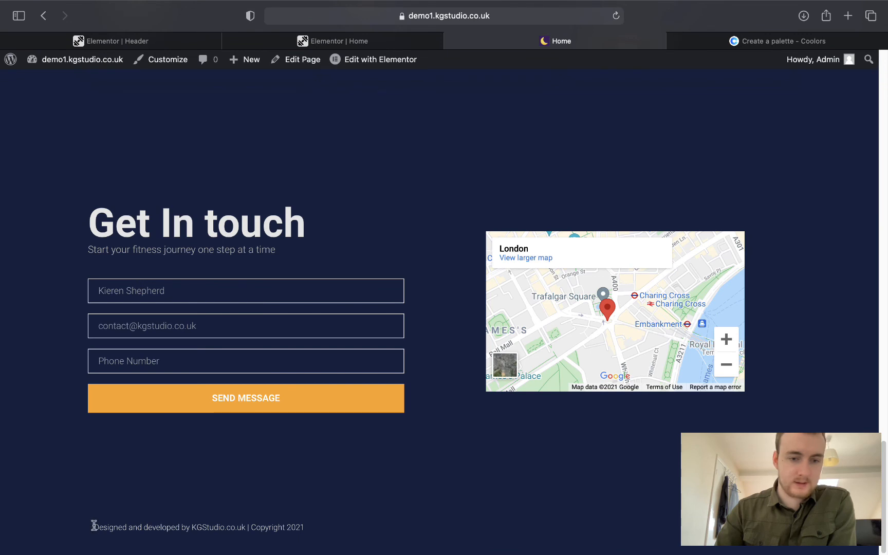
drag(93, 526, 296, 529)
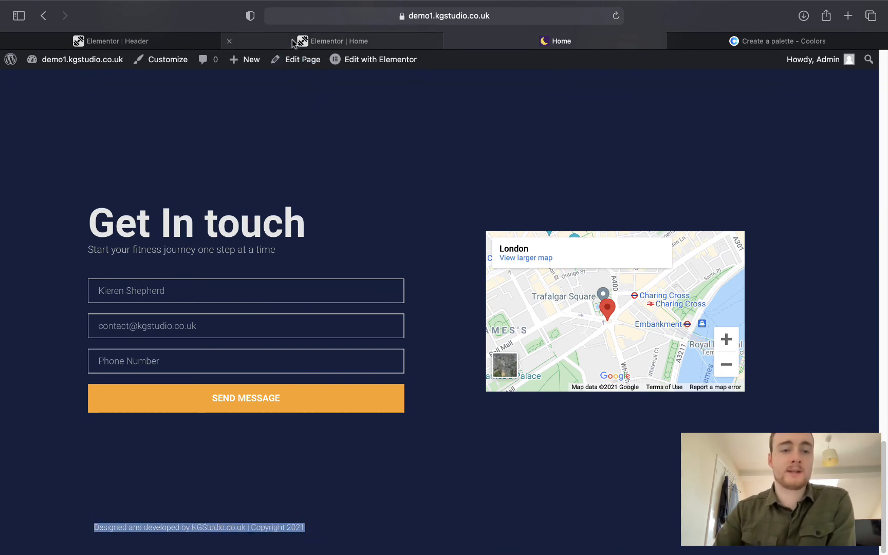
click(332, 41)
drag(129, 174, 8, 171)
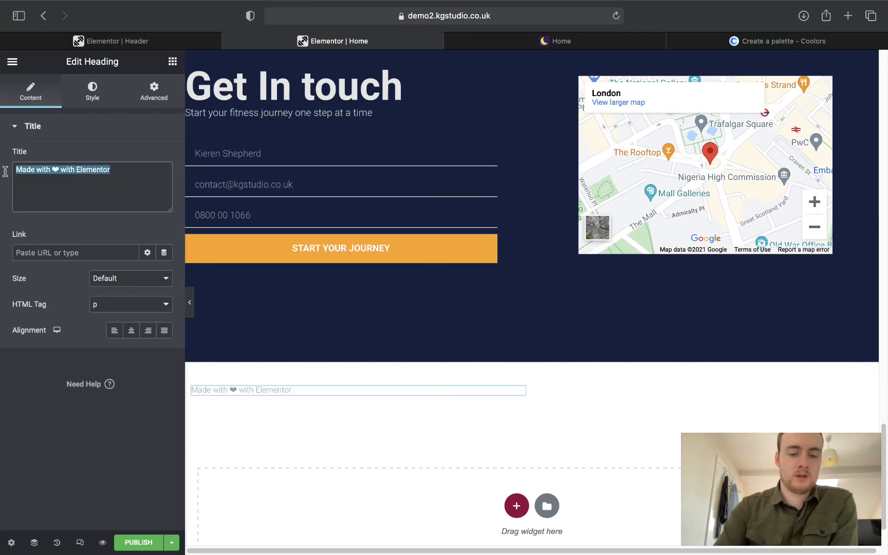
text(Designed and developed by KGStudio.co.uk | Copyright 2021)
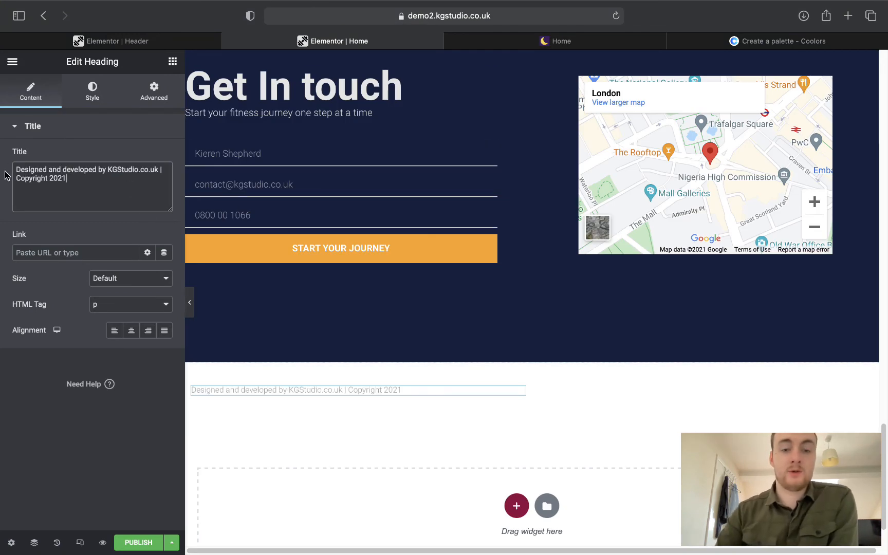
click(532, 356)
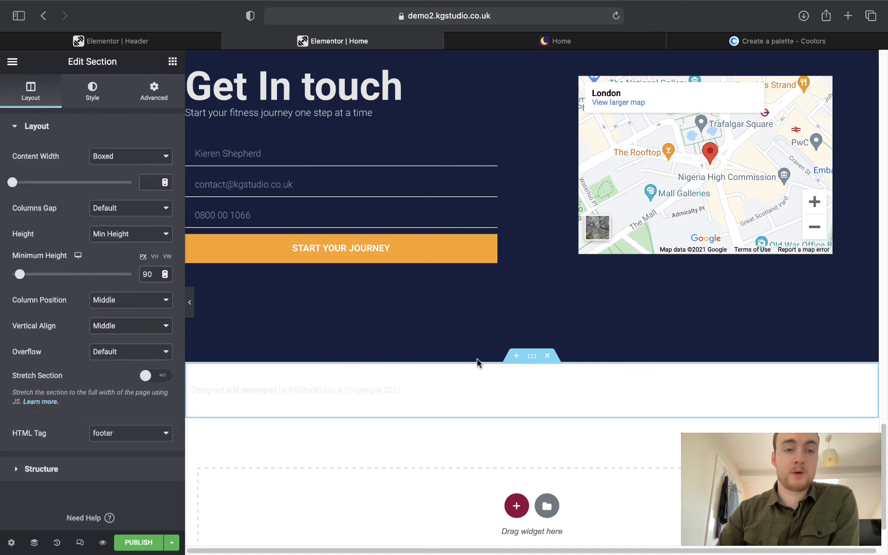
Give the footer section a Classic background using the navy Primary global colour.
click(90, 106)
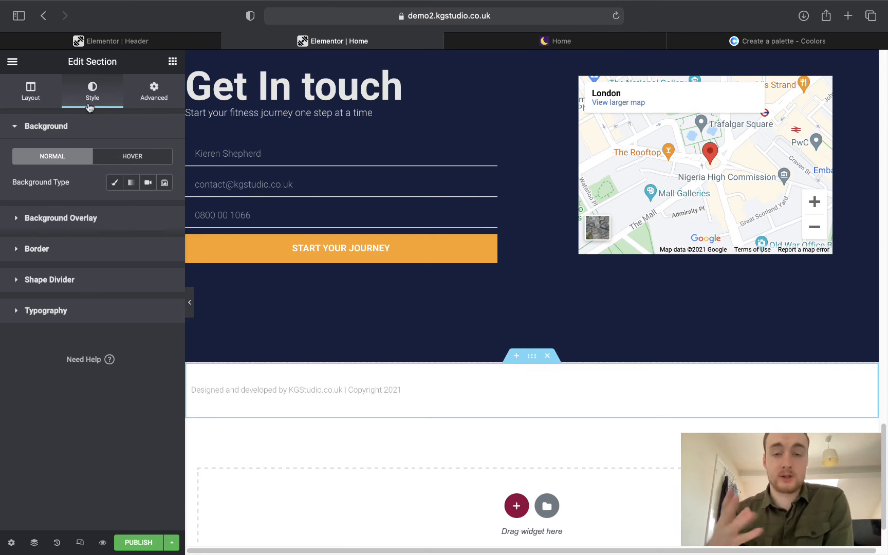
click(111, 182)
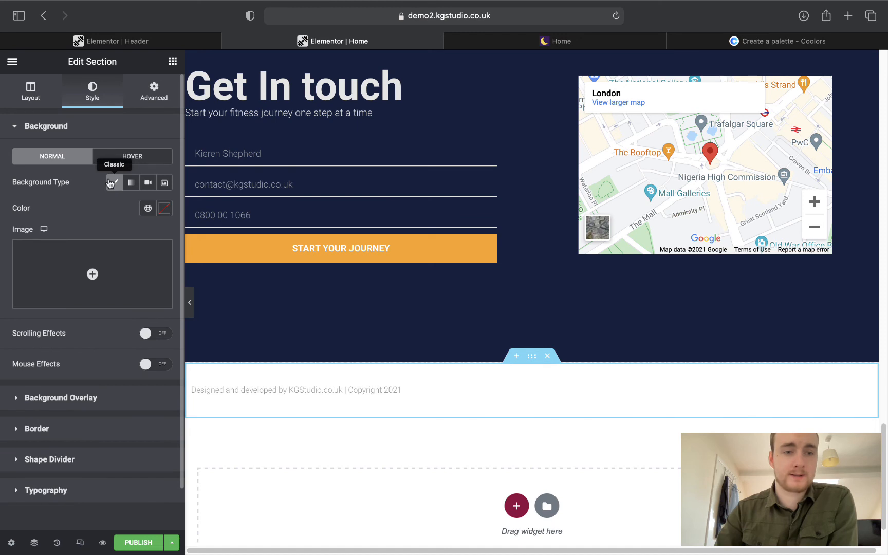
click(147, 207)
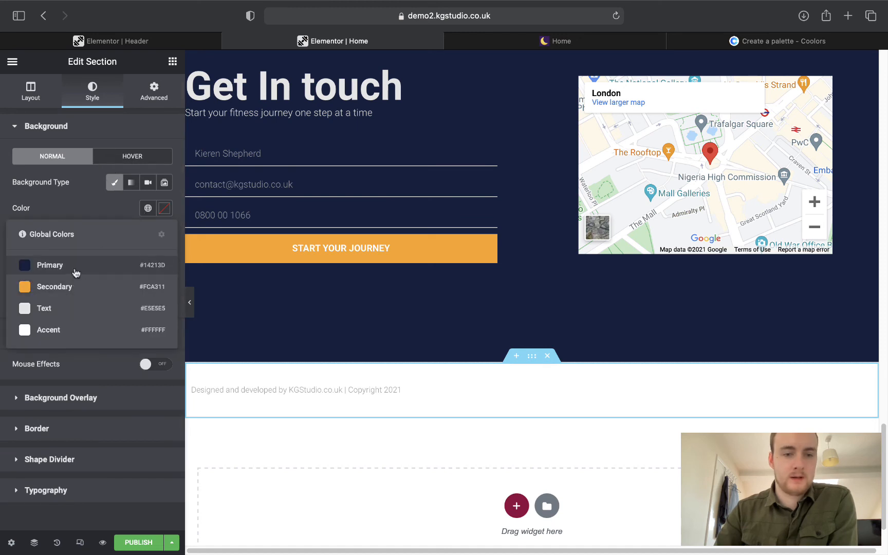
click(62, 311)
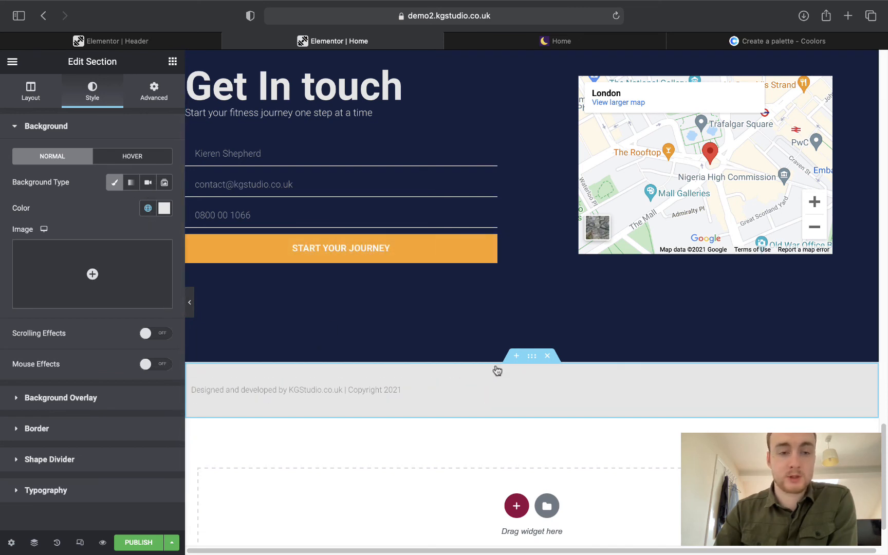
click(149, 209)
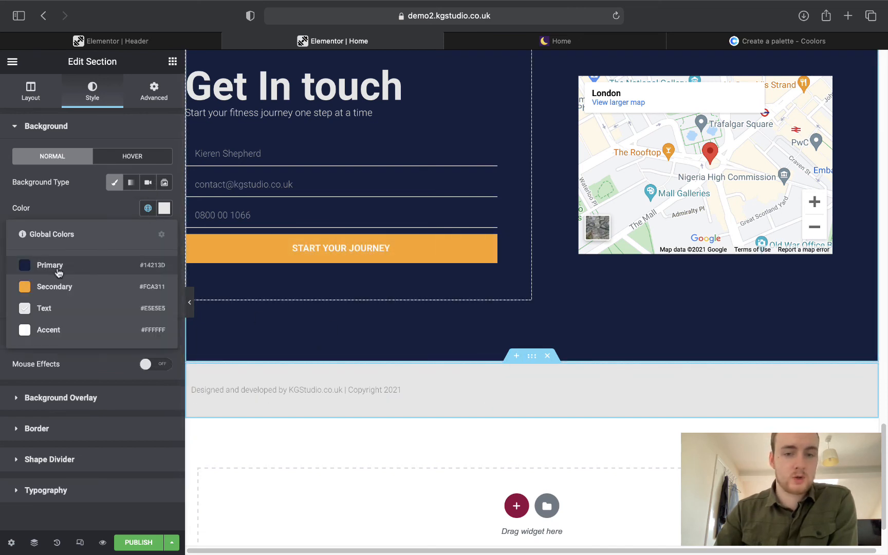
click(59, 271)
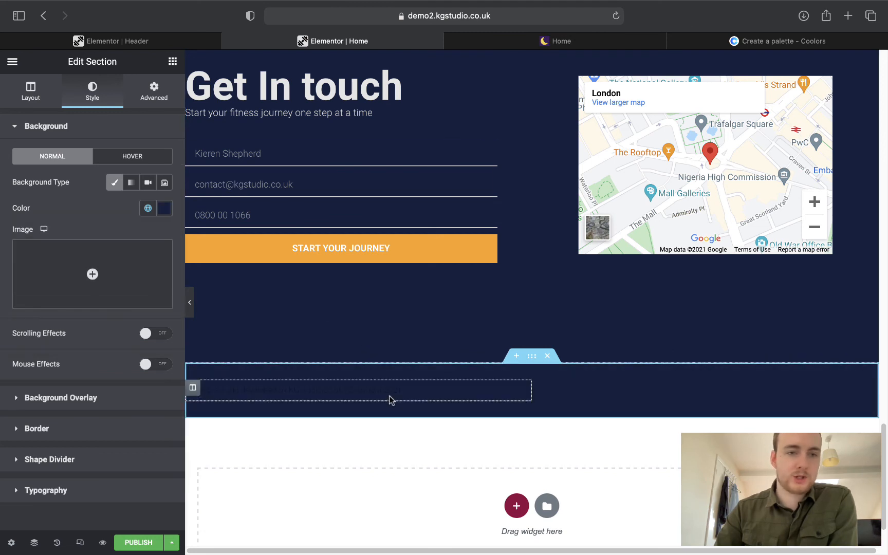
Colour the footer credit heading with the light grey Text global and link it to KGStudio.co.uk.
click(354, 392)
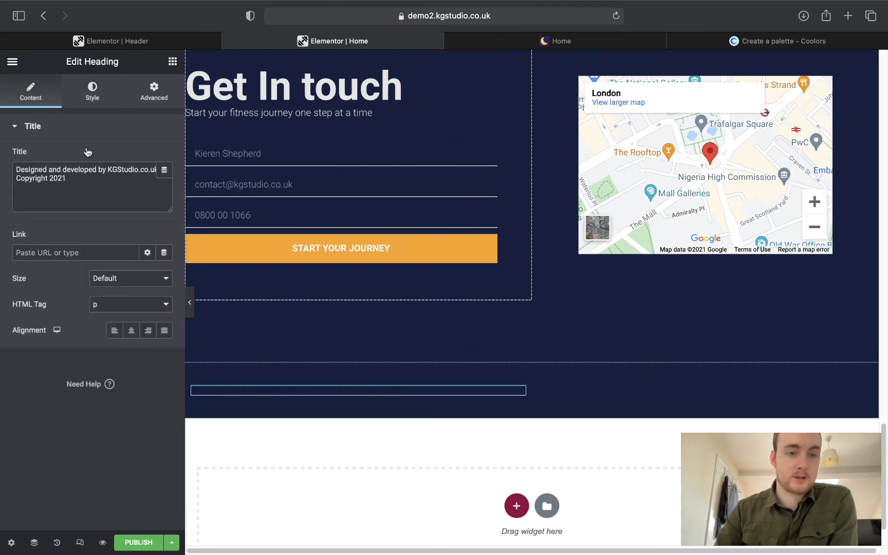
click(93, 92)
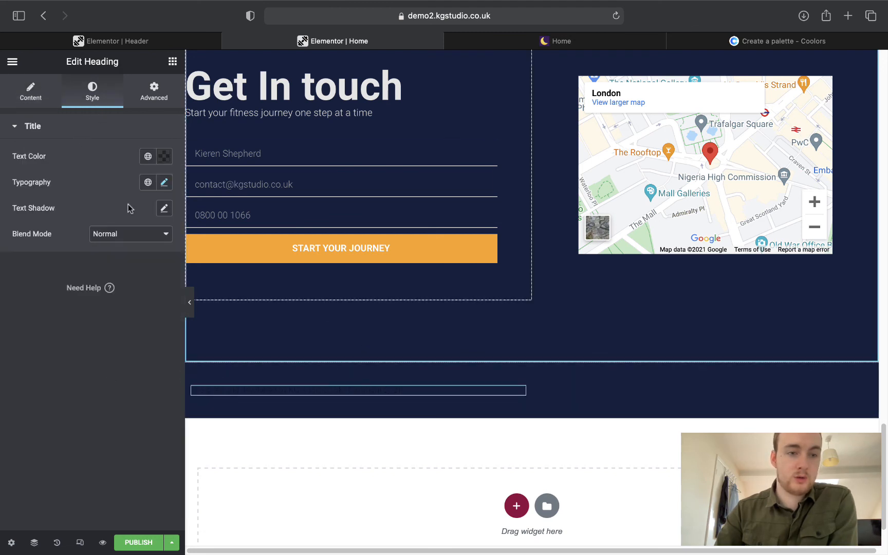
click(148, 157)
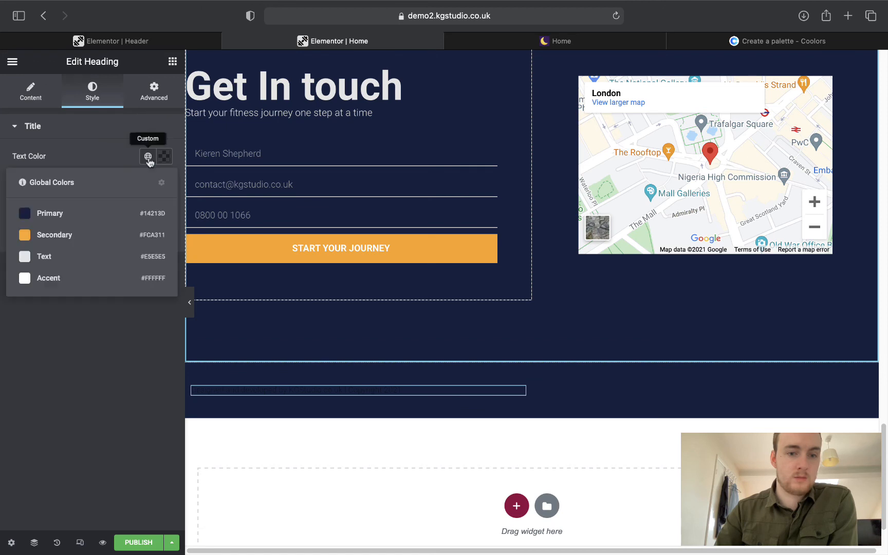
click(72, 261)
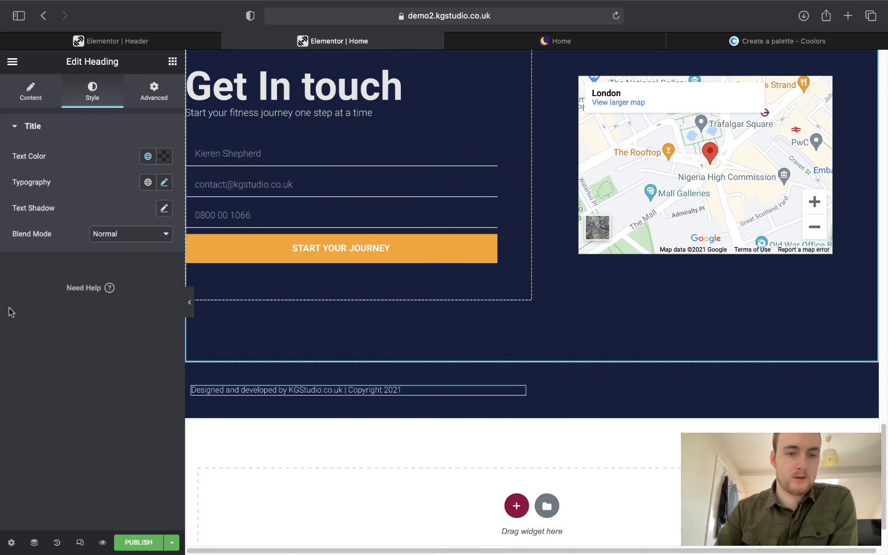
click(32, 91)
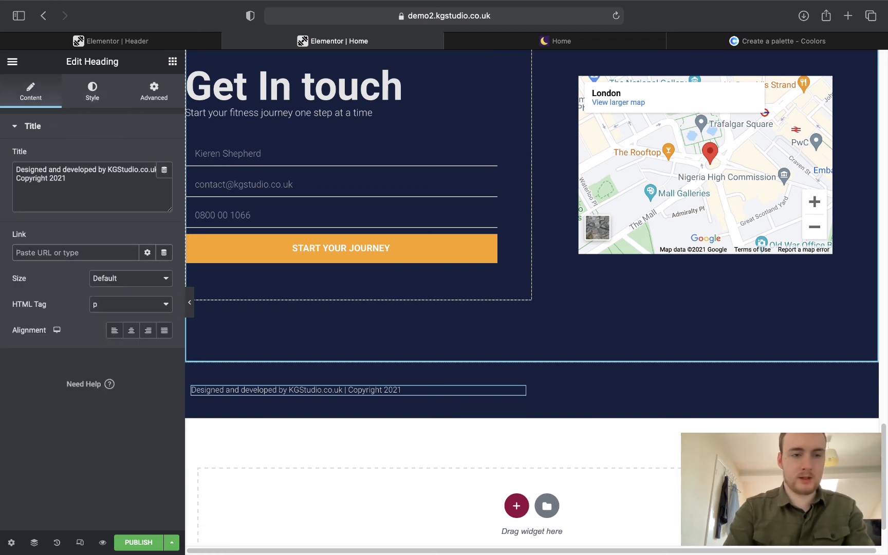
text(KGStudio.co)
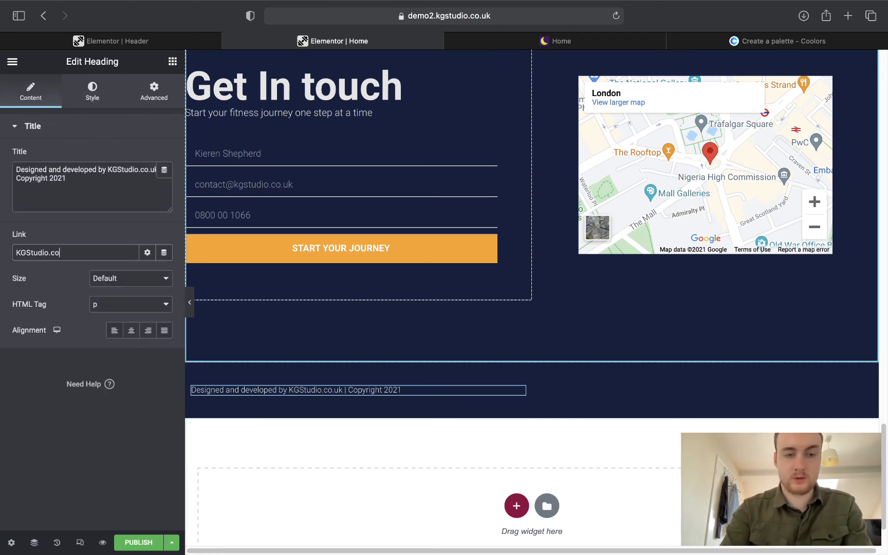
text(.uk)
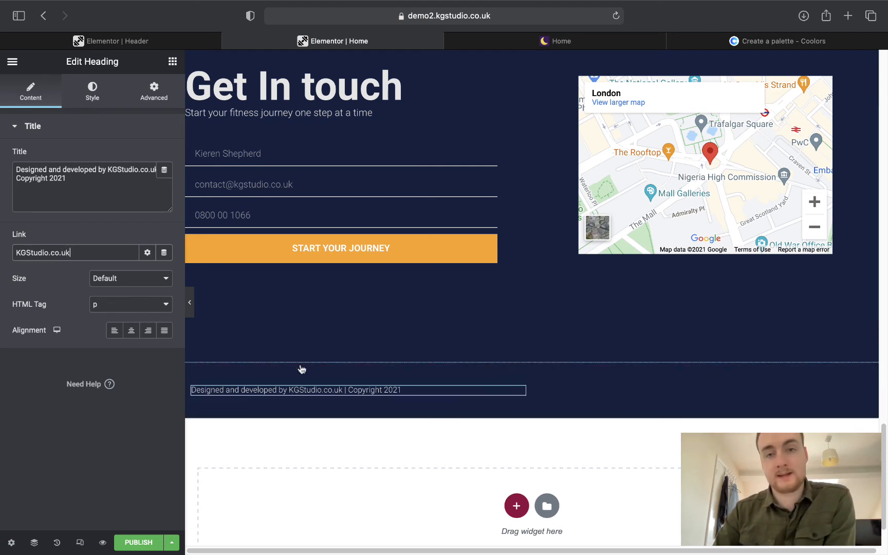
Set the footer social icons' secondary colour to the light grey Text global.
click(751, 386)
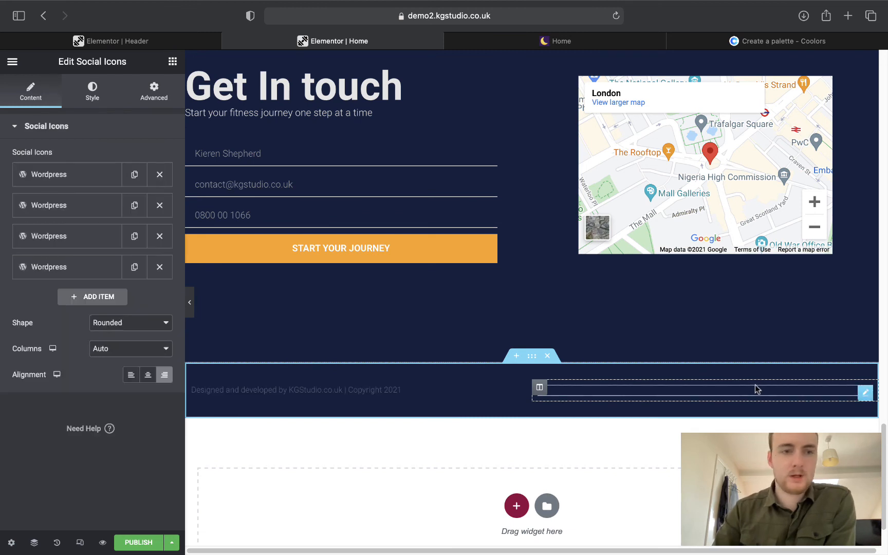
click(94, 92)
click(27, 99)
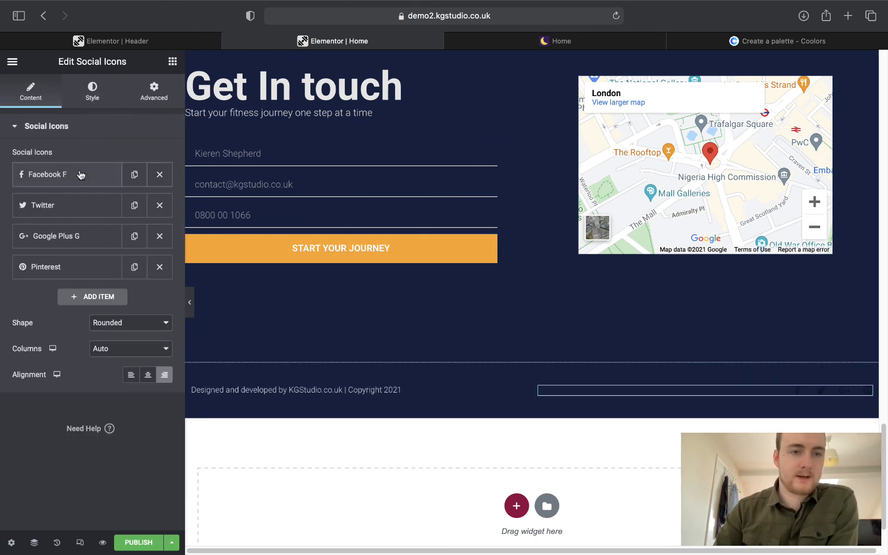
click(95, 89)
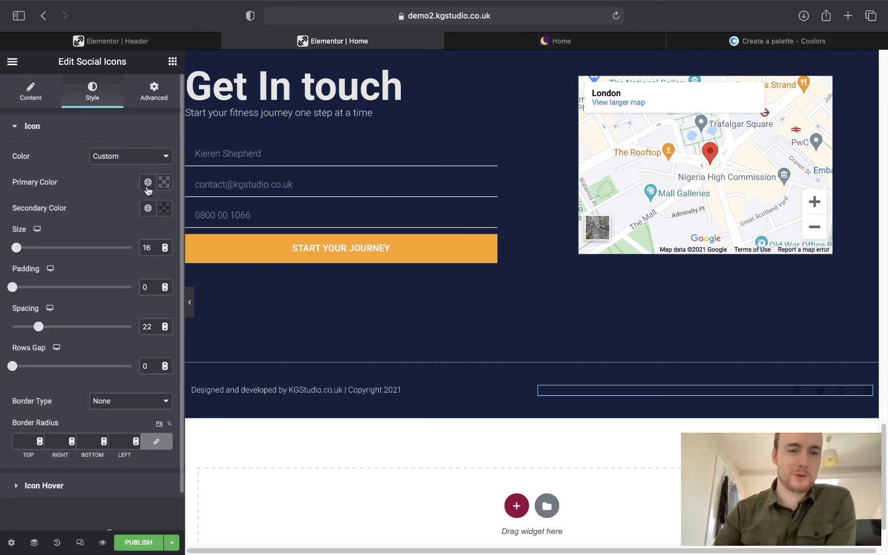
click(148, 208)
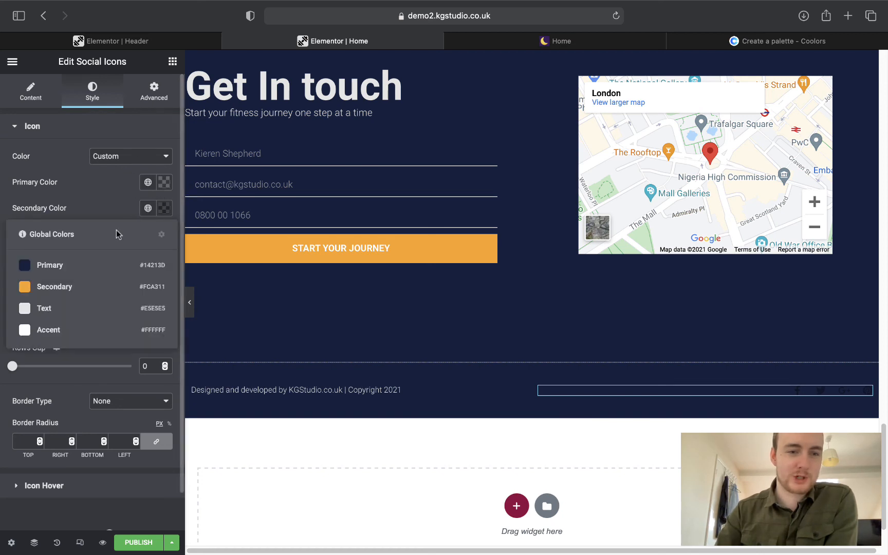
click(71, 307)
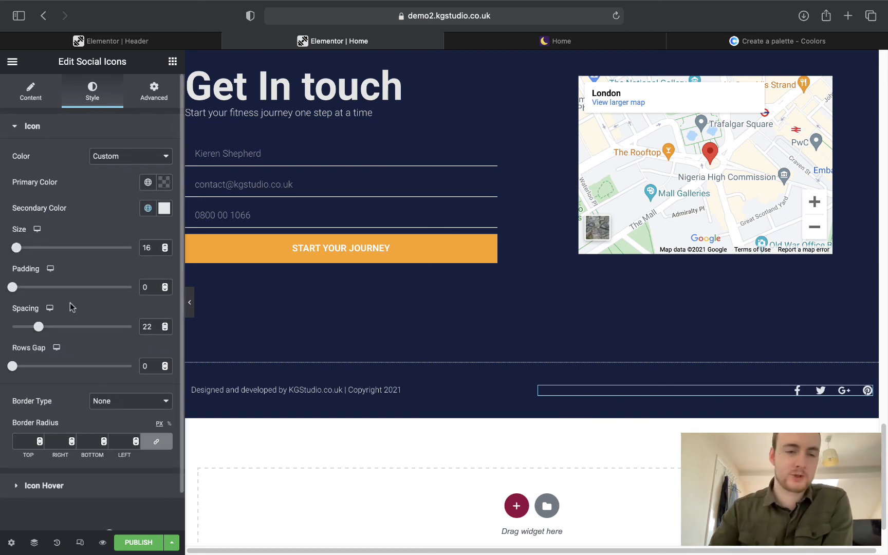
Give the icons an orange Secondary hover colour and preview the page without the panel.
click(51, 129)
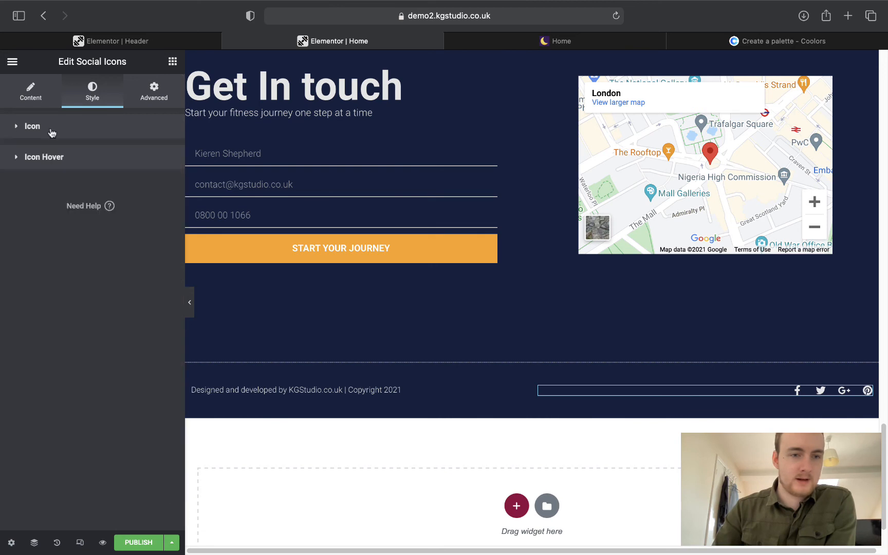
click(49, 159)
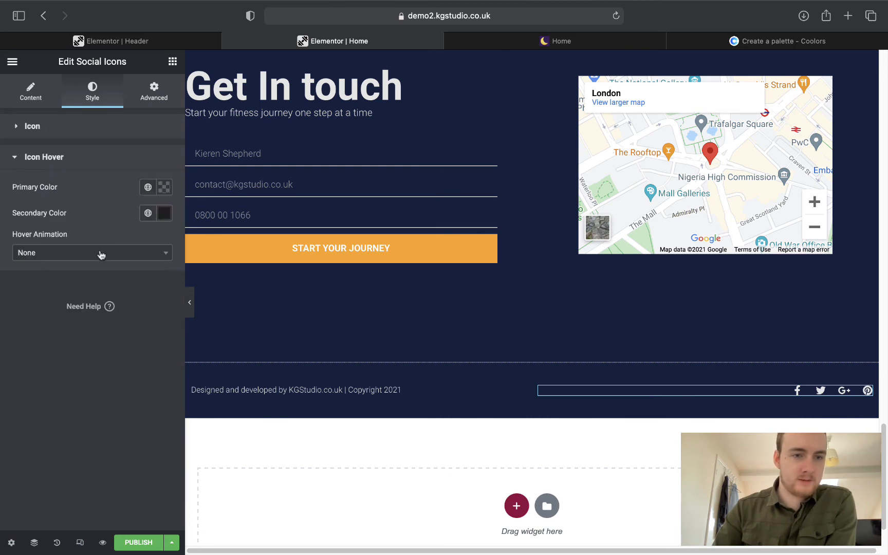
click(148, 187)
click(148, 187)
click(148, 213)
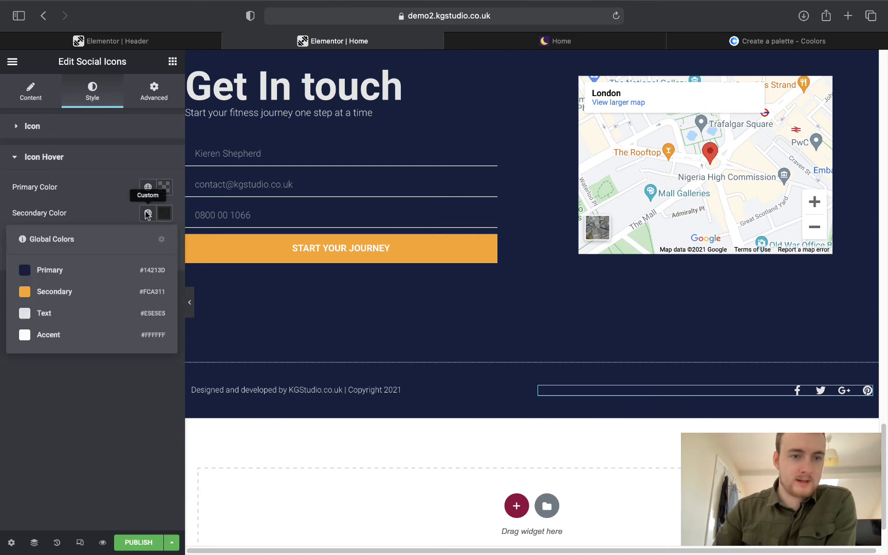
click(52, 292)
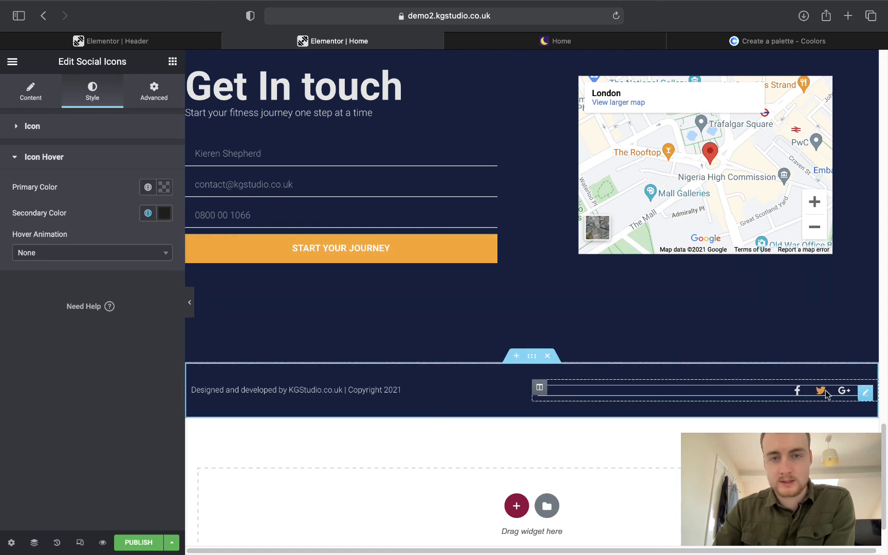
click(188, 307)
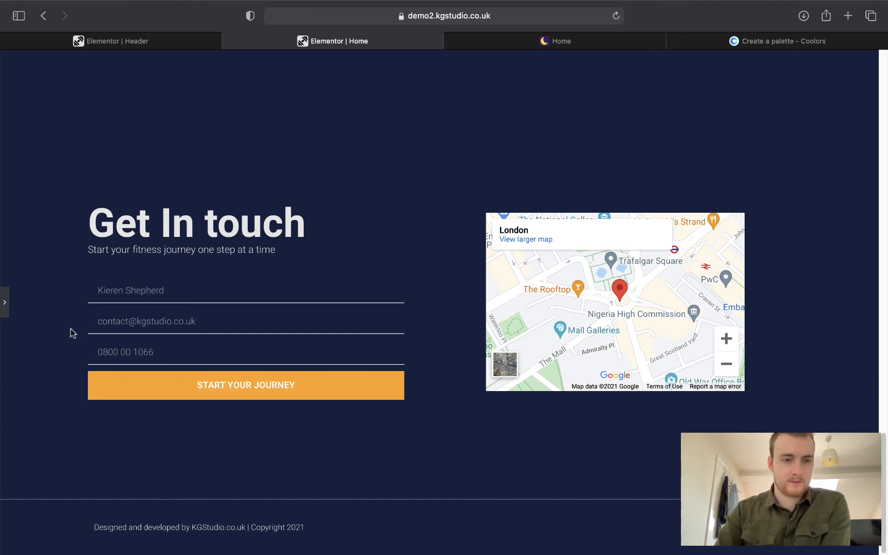
Remove the Google Plus icon from the footer's social icons list.
click(5, 303)
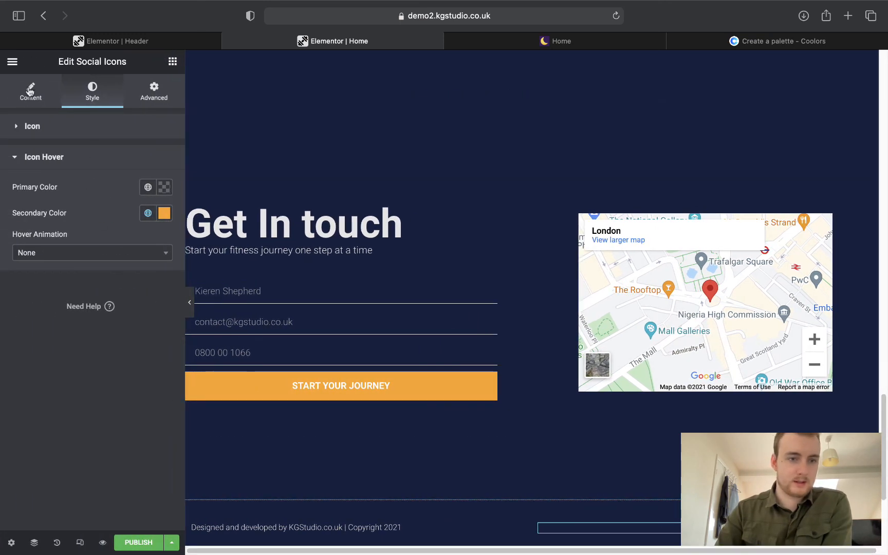
click(30, 92)
click(159, 236)
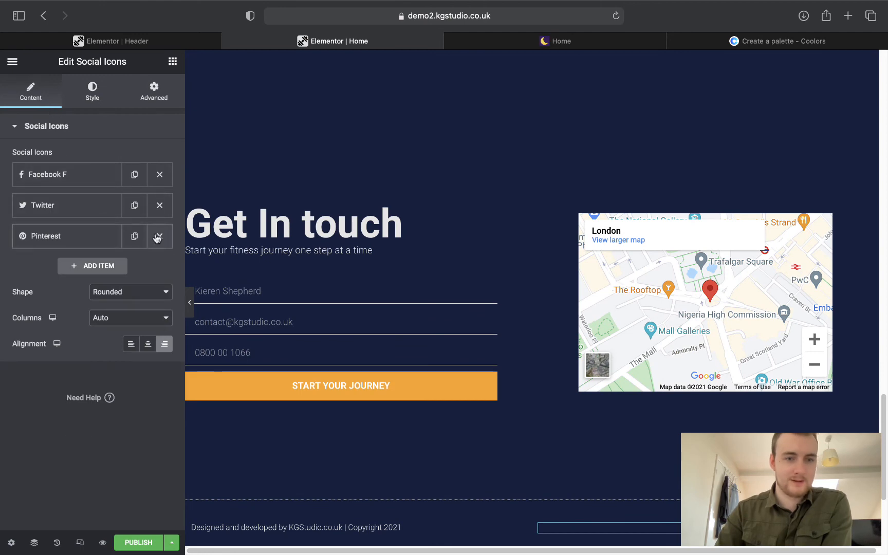
click(59, 237)
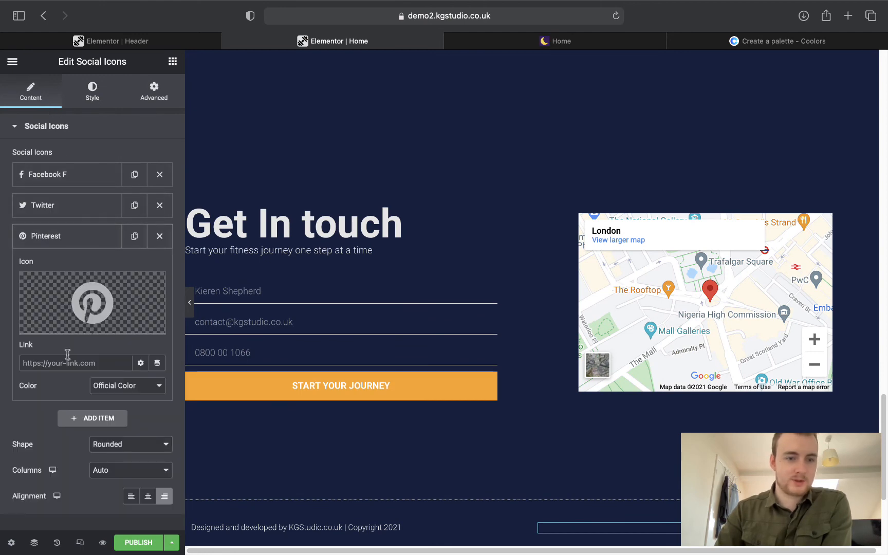
Swap the Pinterest icon for Instagram from the icon library.
click(56, 327)
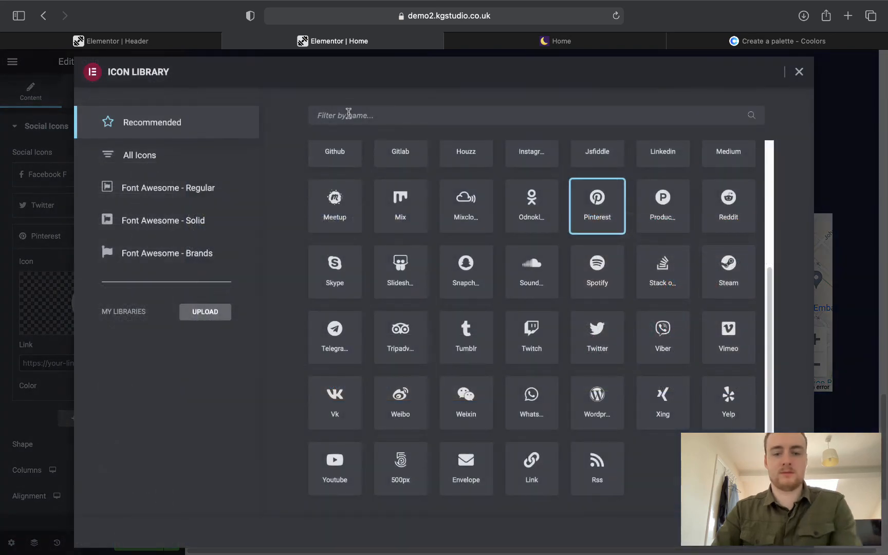
click(350, 111)
text(instag)
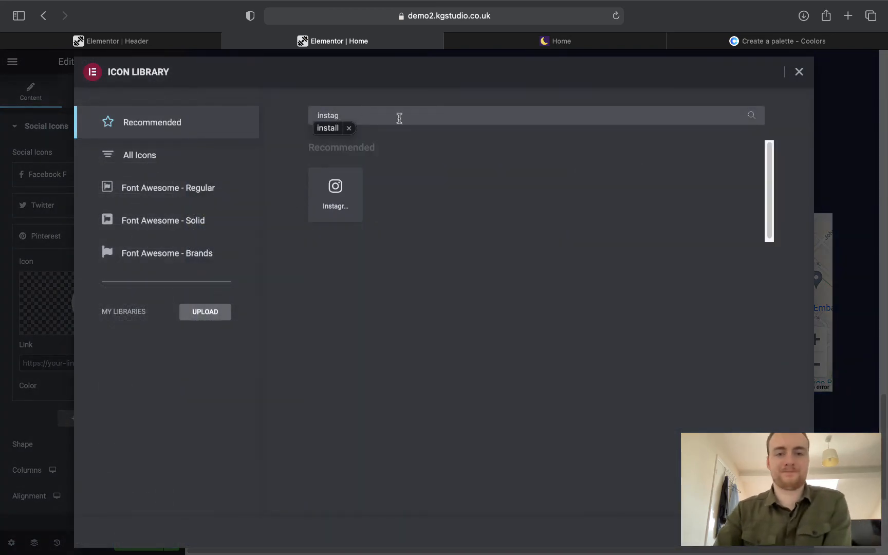
click(351, 172)
click(350, 117)
key(BackSpace)
key(BackSpace)
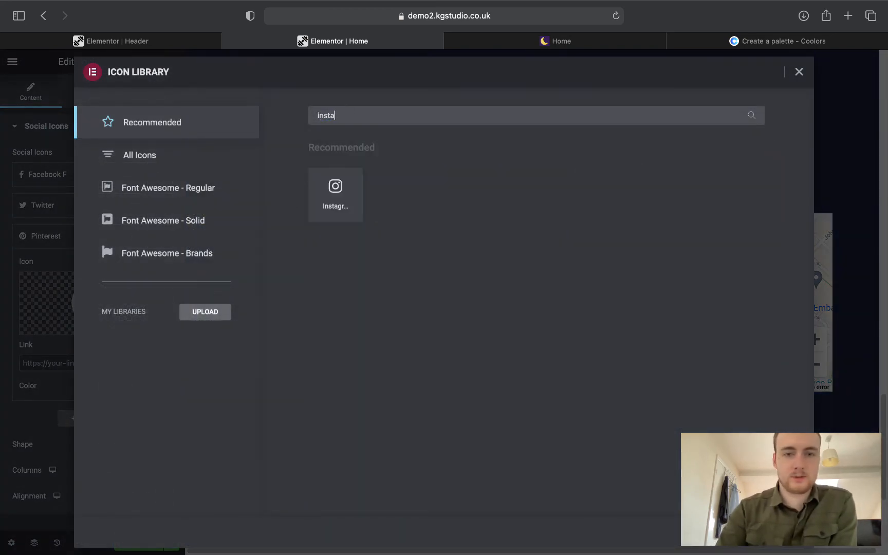
click(332, 204)
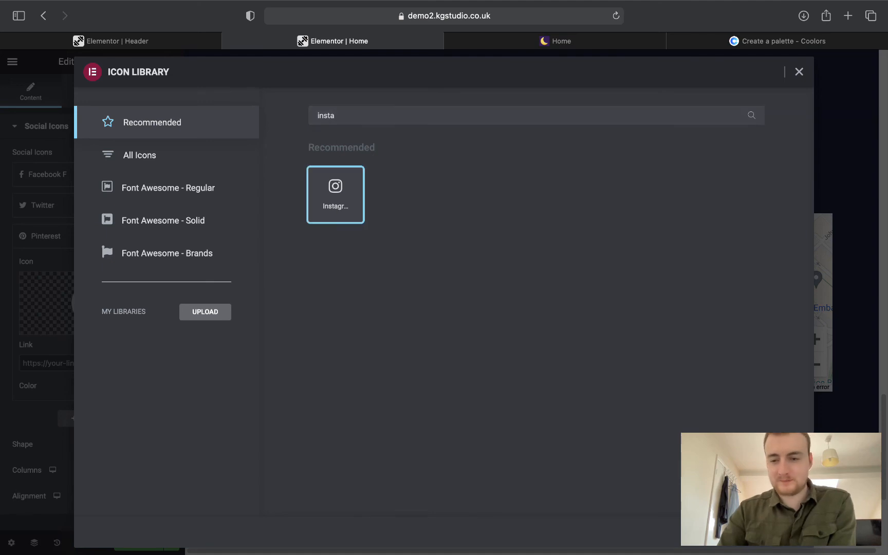
click(785, 532)
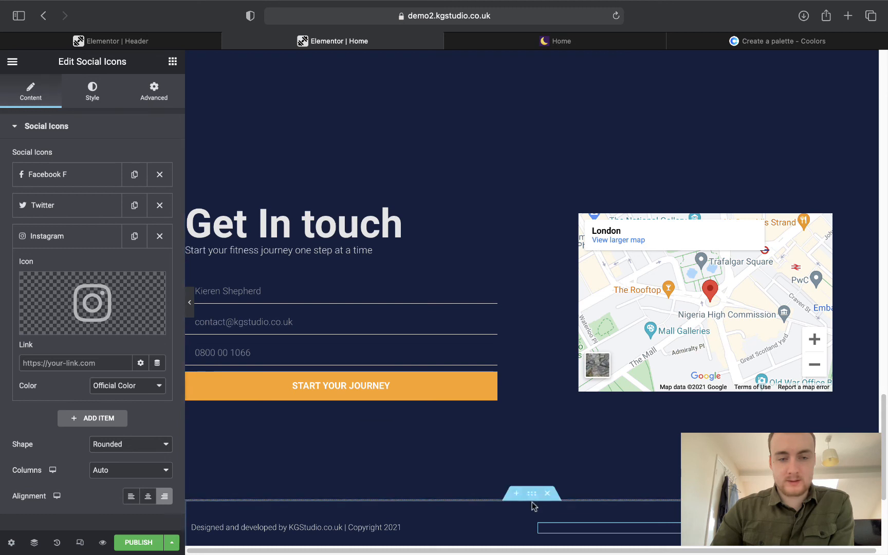
Set the section's Border Type to None to remove its dotted border.
click(532, 495)
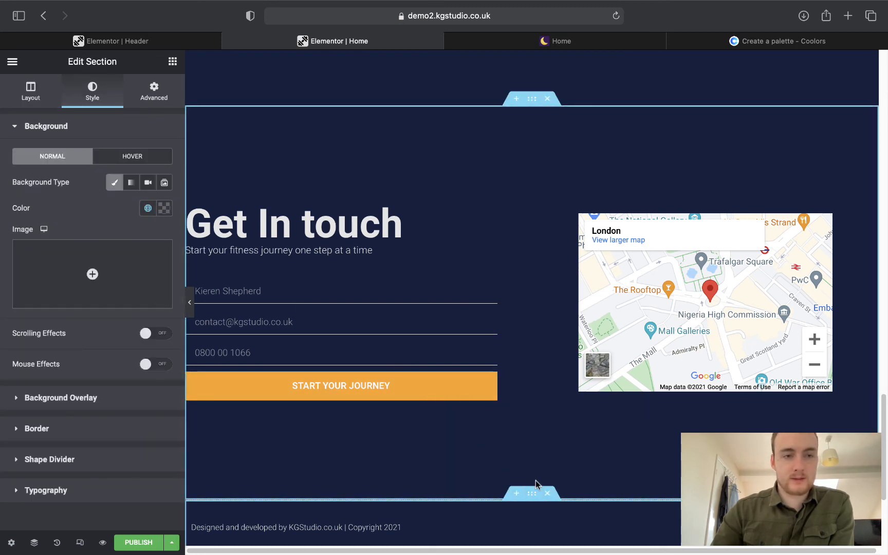
click(30, 91)
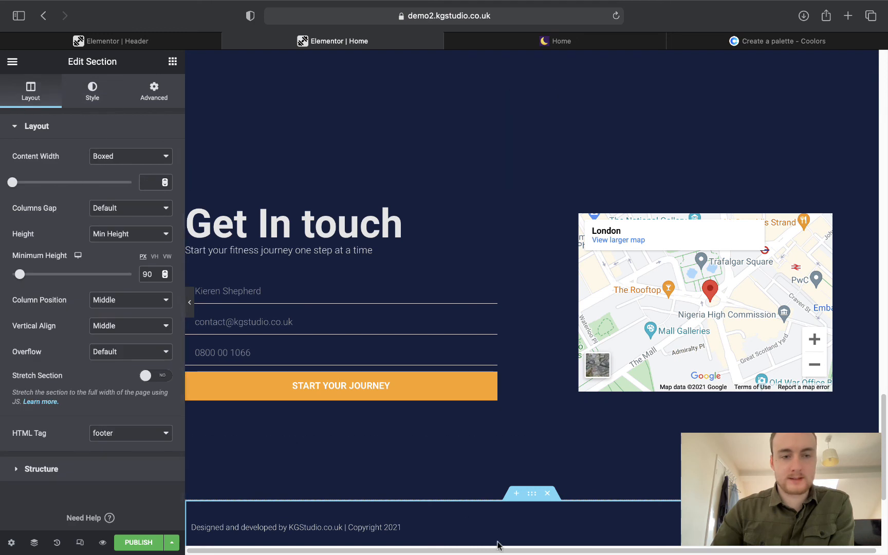
click(82, 95)
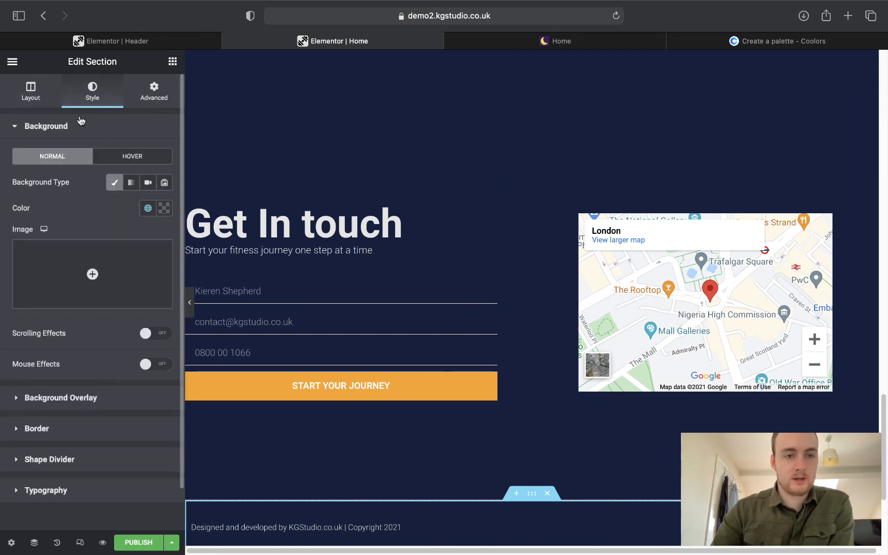
click(58, 128)
click(50, 195)
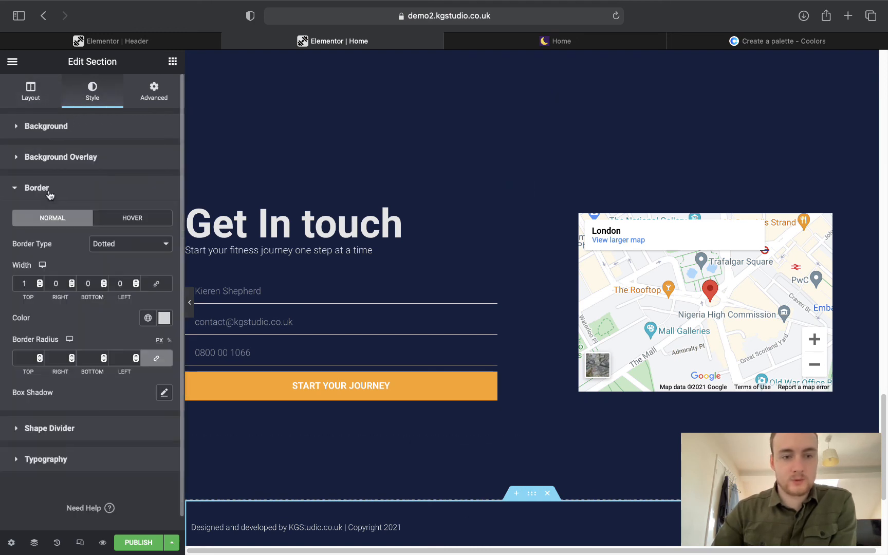
click(109, 248)
click(103, 201)
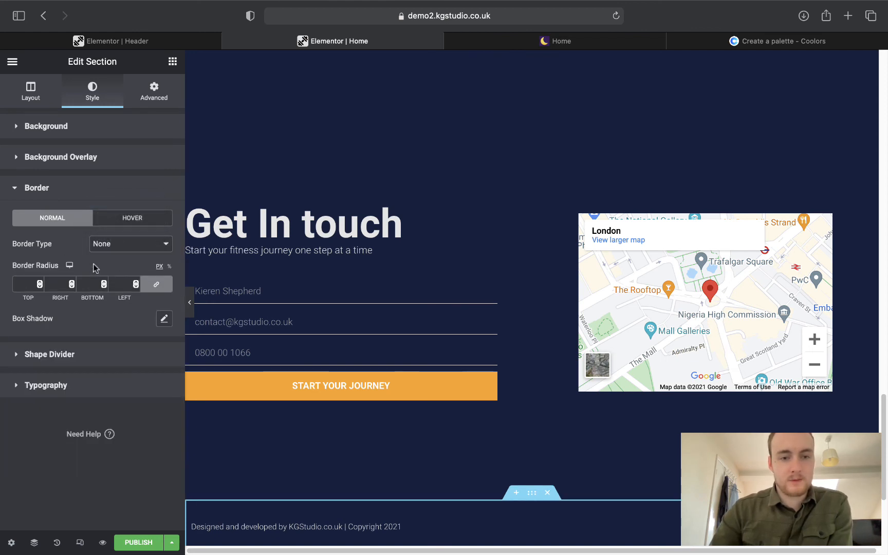
Preview the full-width page with the editor panel hidden to check the result.
click(189, 300)
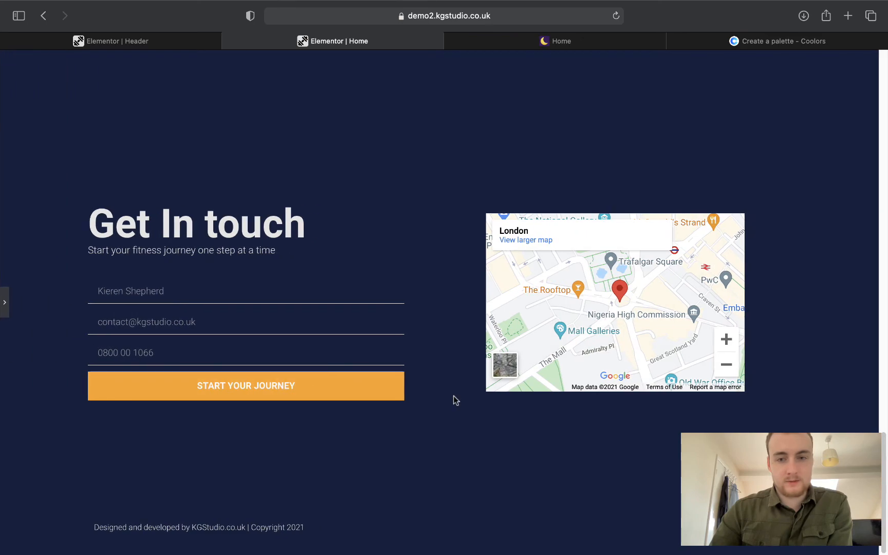
scroll(453, 396, up, 10)
scroll(456, 394, up, 10)
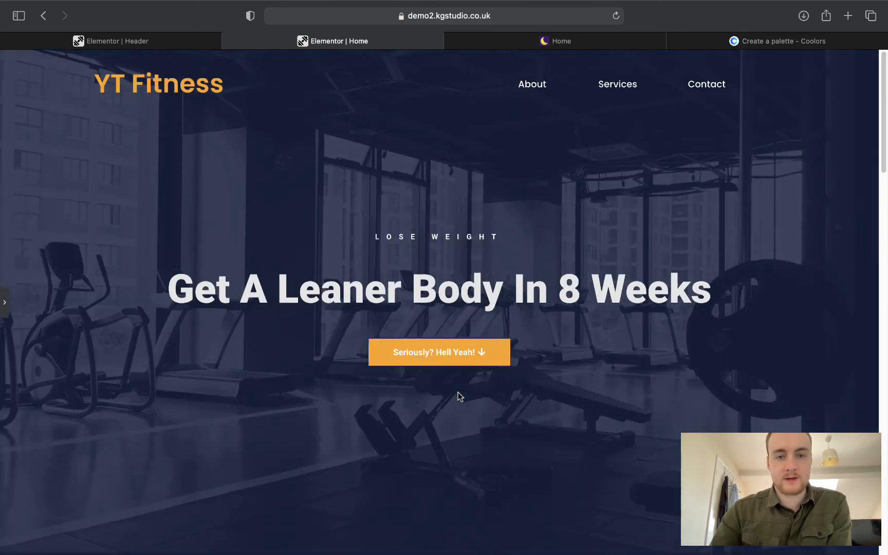
scroll(440, 361, down, 10)
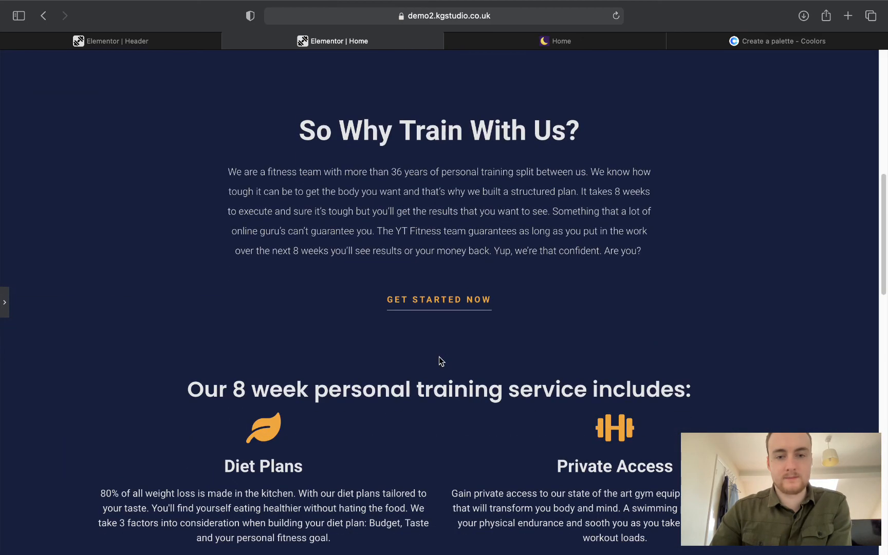
scroll(441, 361, down, 10)
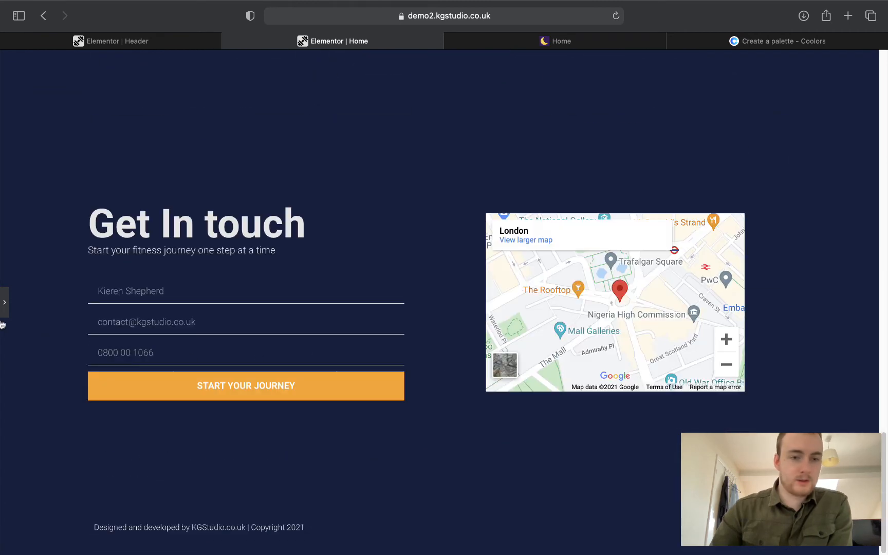
click(4, 304)
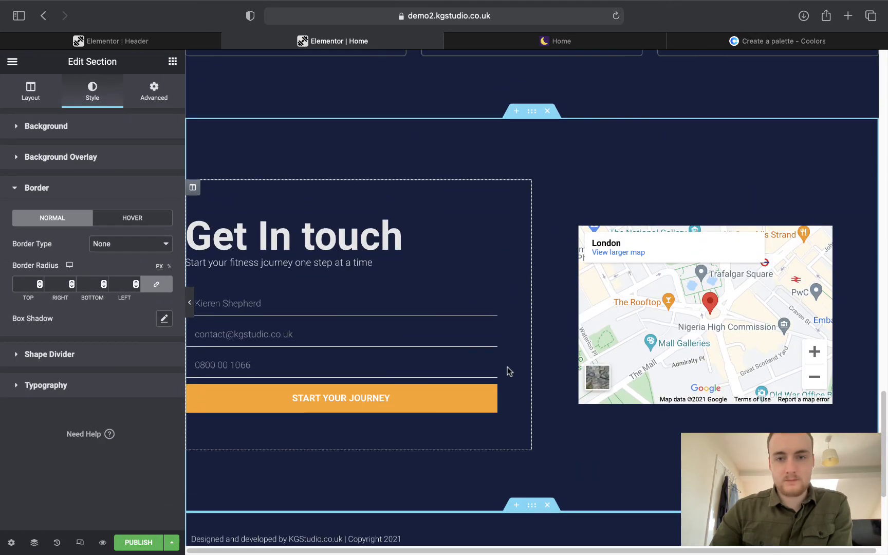
Give the Get In touch section the CSS ID 'contact'.
click(530, 114)
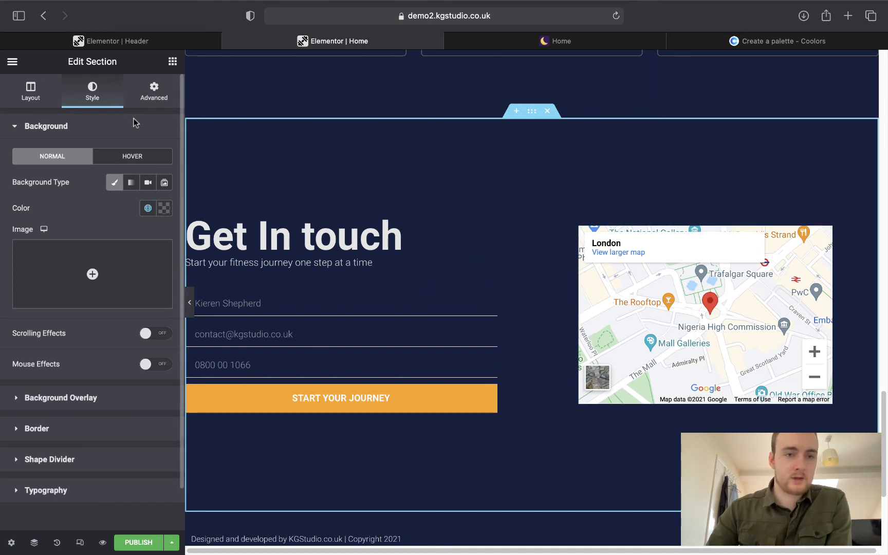
click(146, 103)
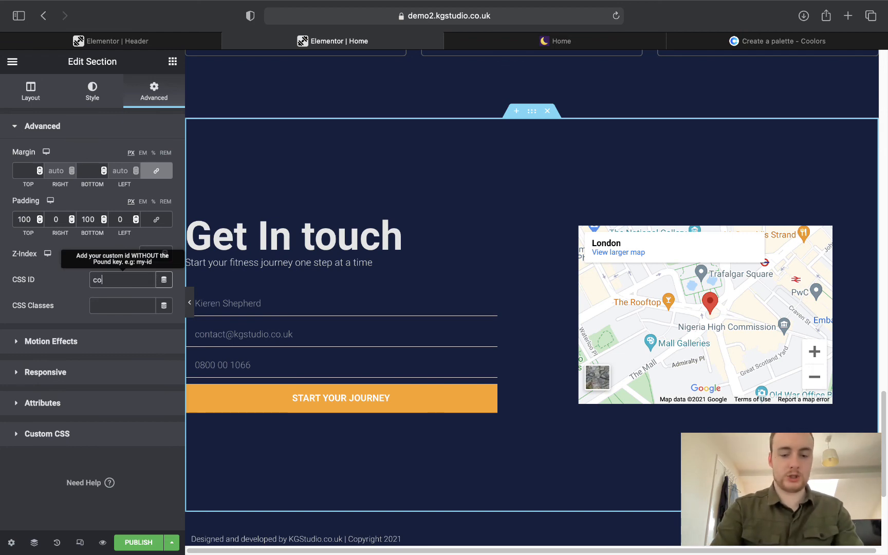
text(contact)
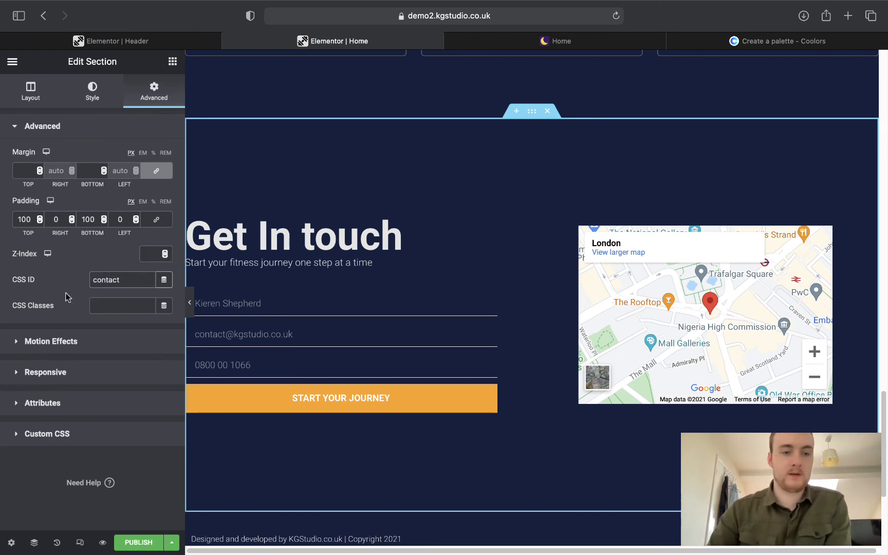
scroll(511, 297, down, 2)
scroll(510, 297, up, 10)
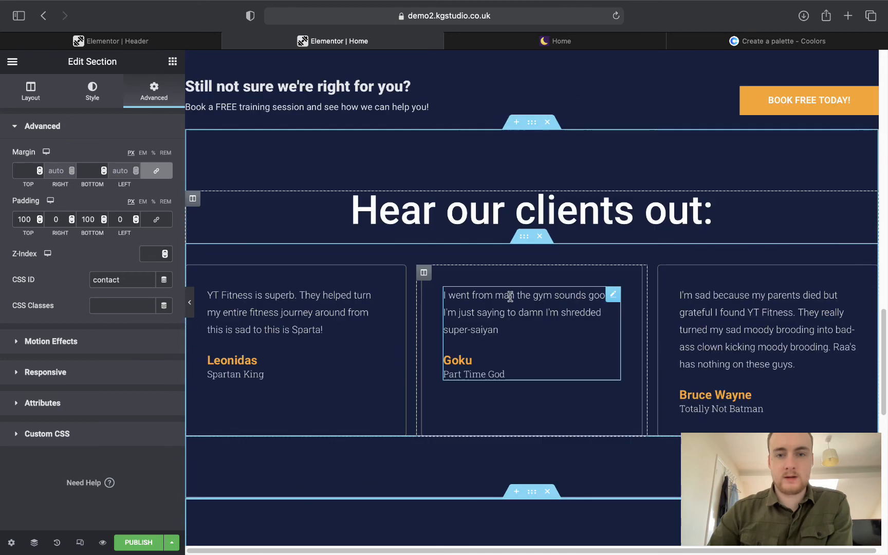
scroll(509, 296, up, 10)
scroll(511, 297, down, 8)
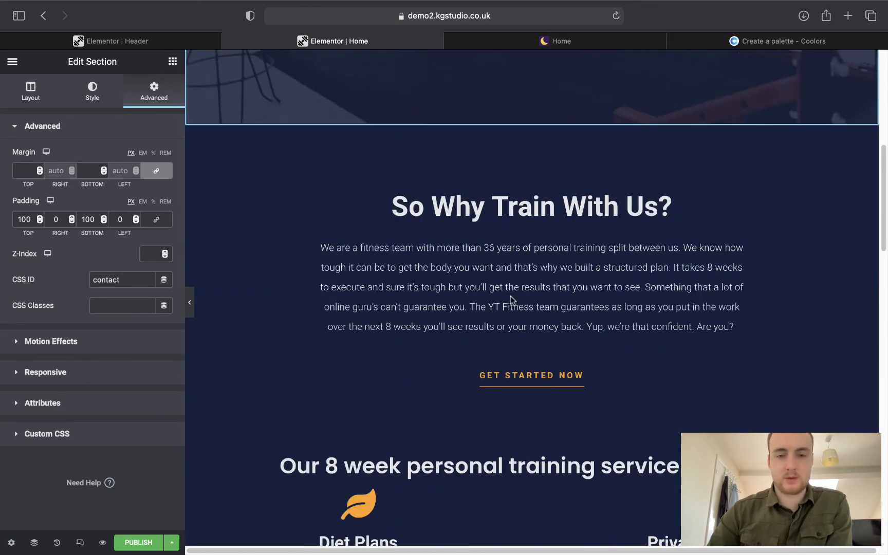
scroll(511, 296, down, 2)
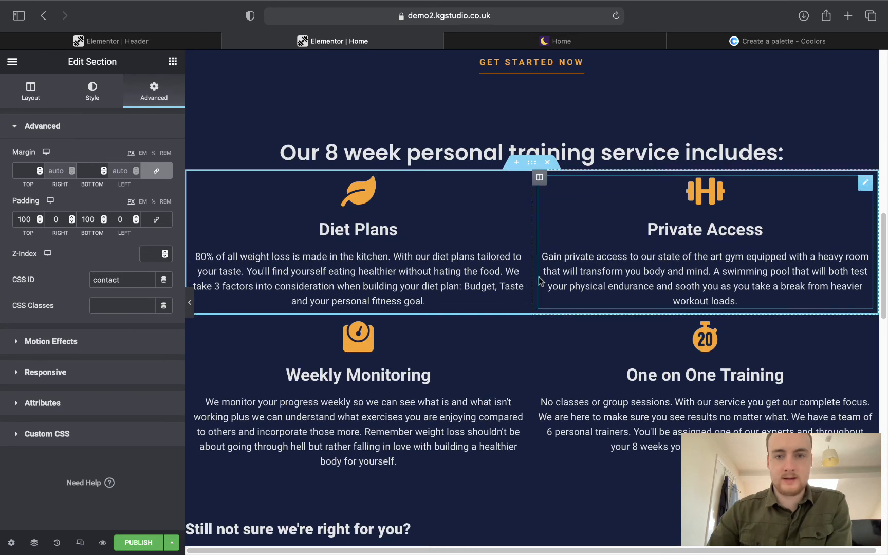
Give the services heading section the CSS ID 'services'.
click(527, 129)
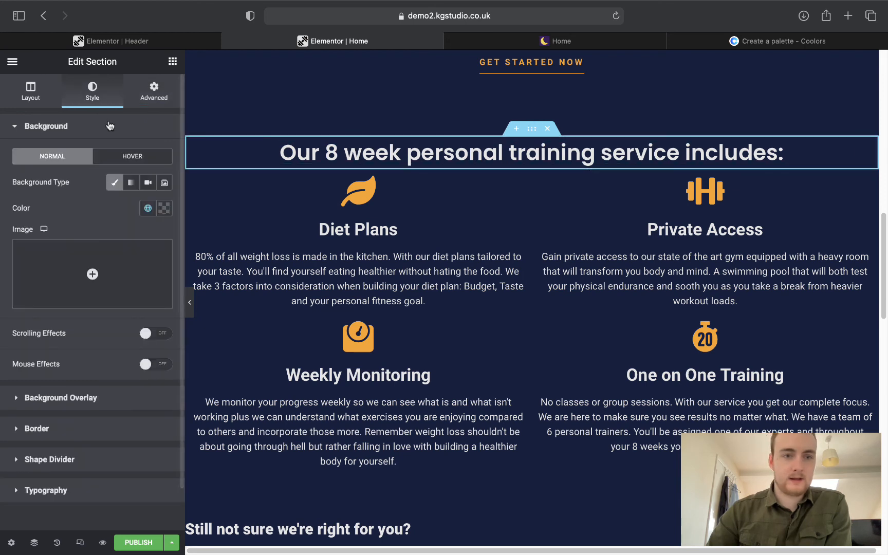
click(143, 101)
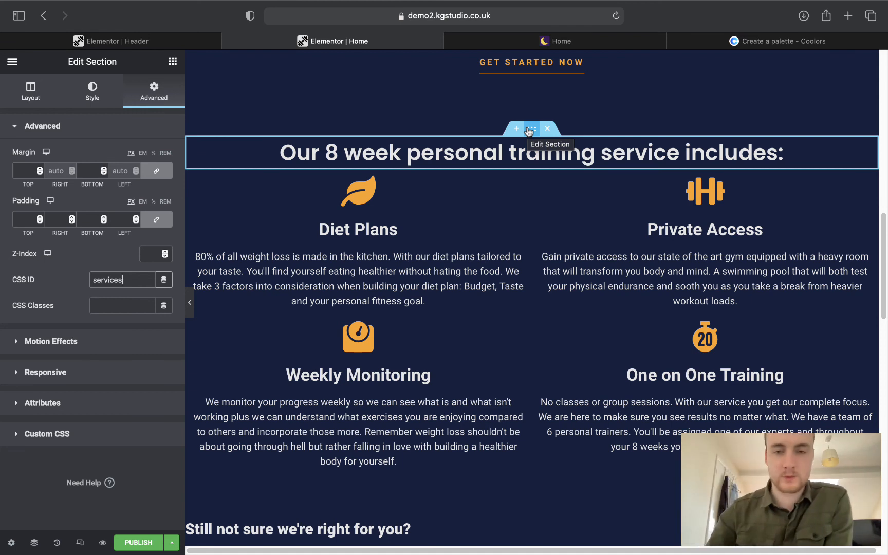
scroll(483, 180, up, 2)
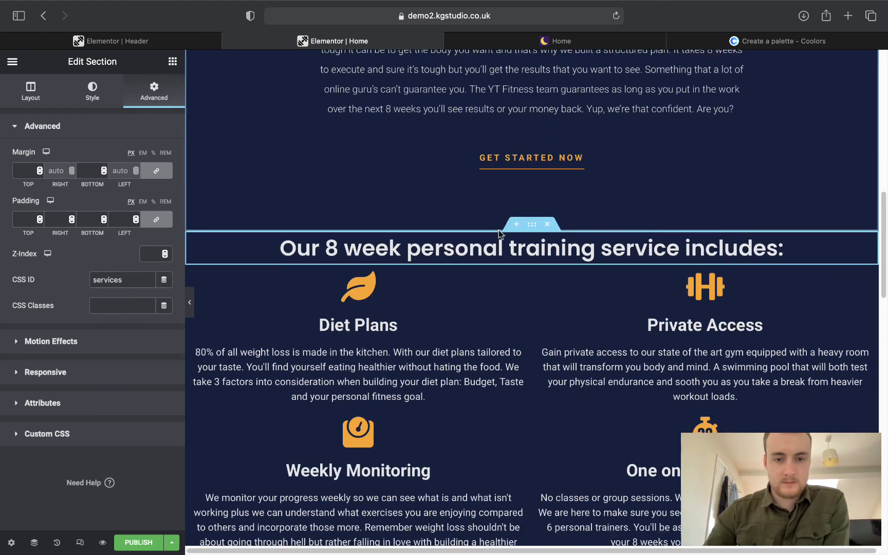
scroll(500, 235, down, 5)
scroll(499, 235, down, 10)
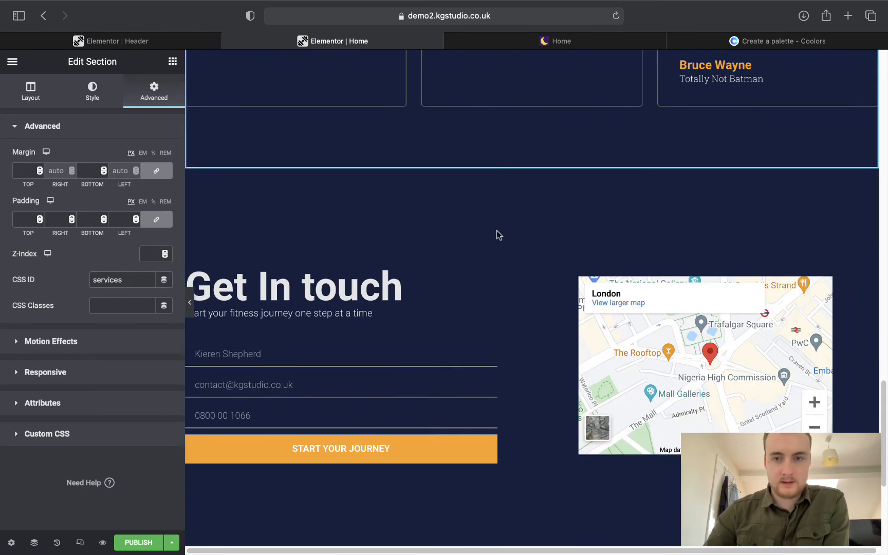
scroll(497, 235, up, 7)
scroll(496, 231, up, 15)
scroll(496, 232, down, 3)
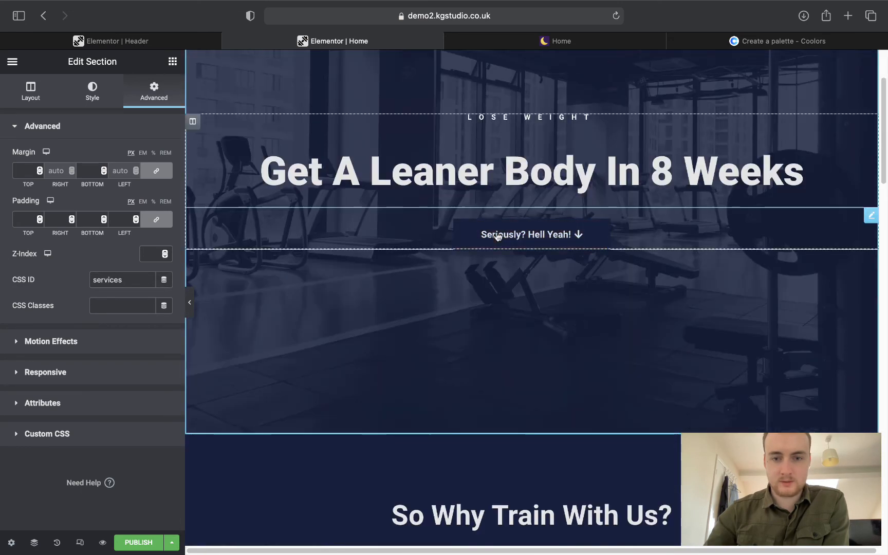
scroll(519, 329, down, 2)
Confirm the section below the hero has CSS ID 'about', then hide the editor panel.
click(532, 319)
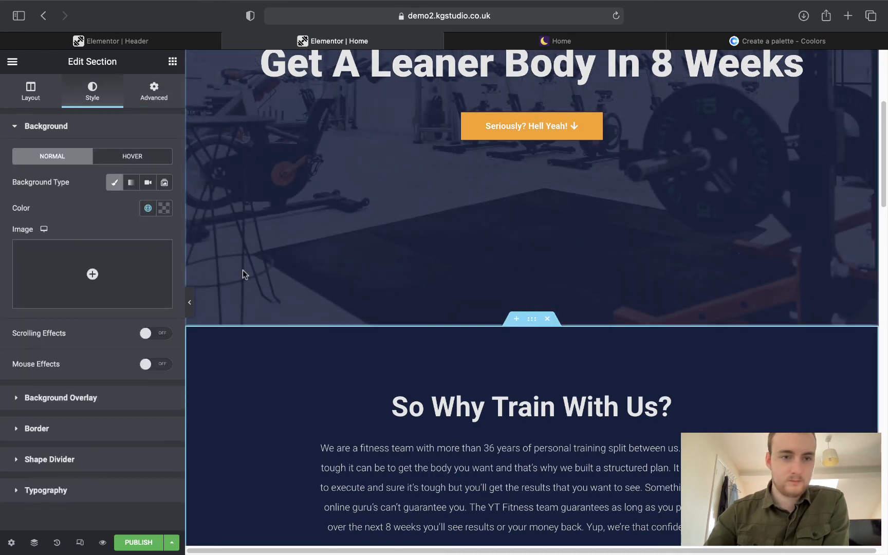
click(162, 106)
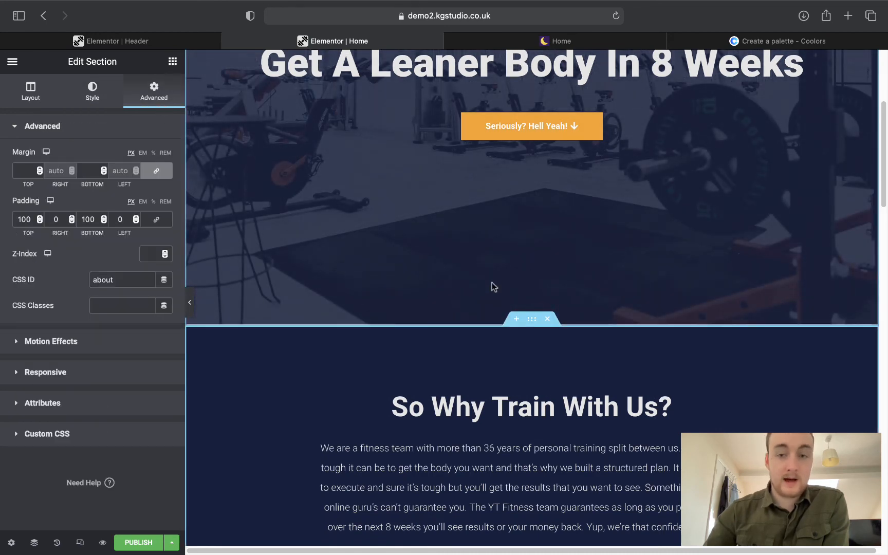
scroll(335, 380, up, 5)
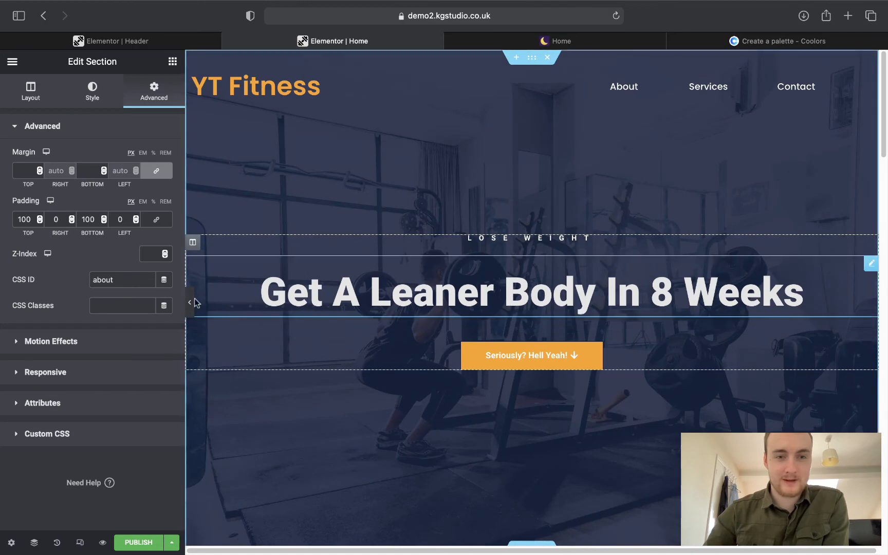
click(189, 303)
Test the hero button's jump to services and the BOOK FREE TODAY! button.
click(459, 344)
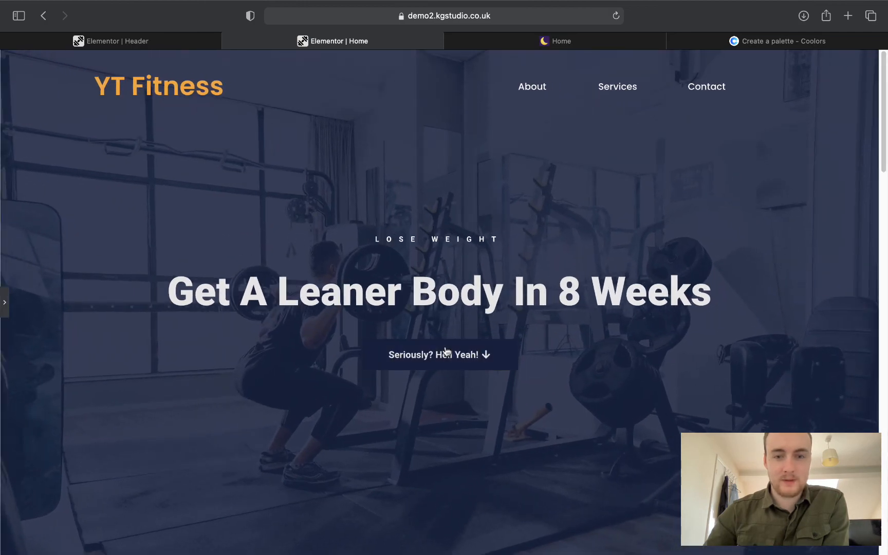
scroll(587, 364, down, 7)
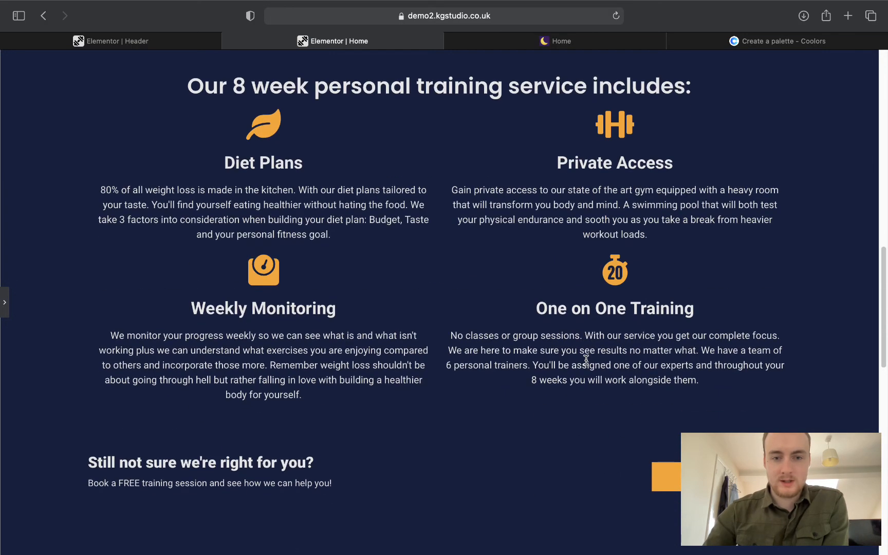
scroll(599, 324, down, 3)
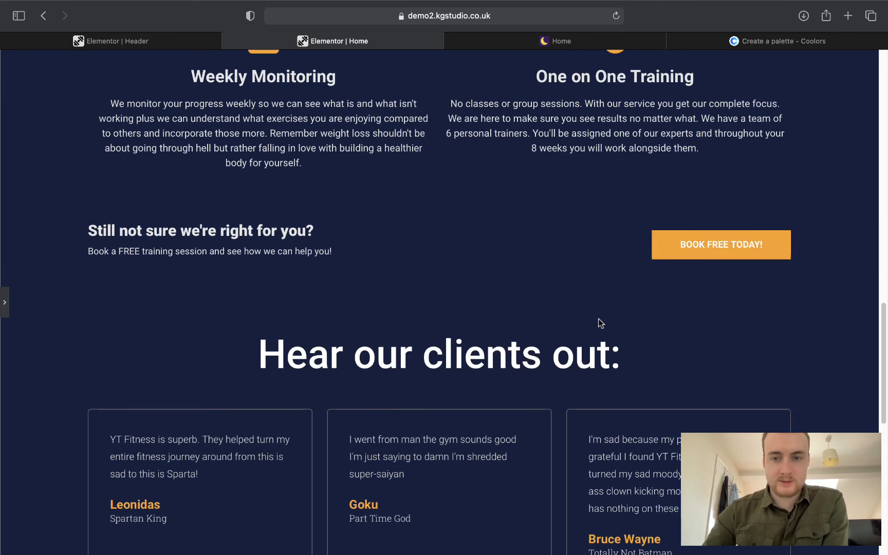
scroll(599, 321, up, 1)
click(686, 171)
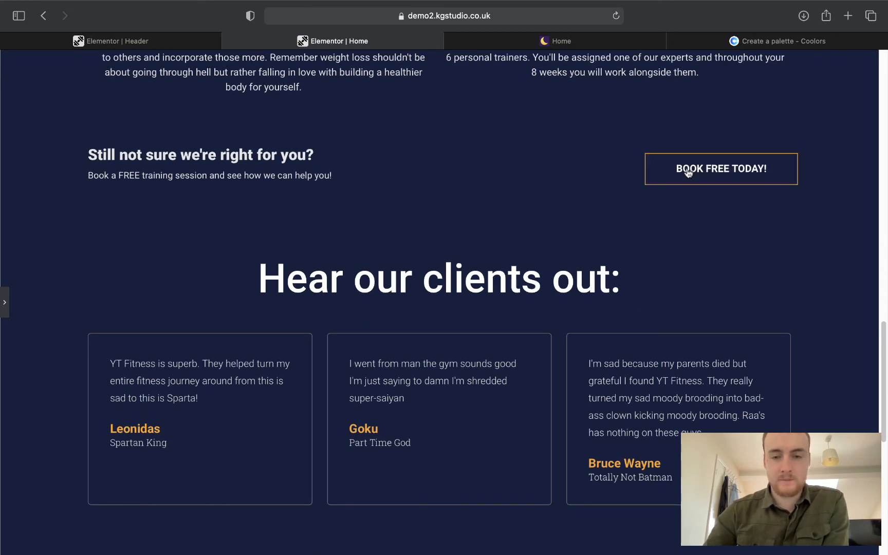
scroll(682, 180, down, 9)
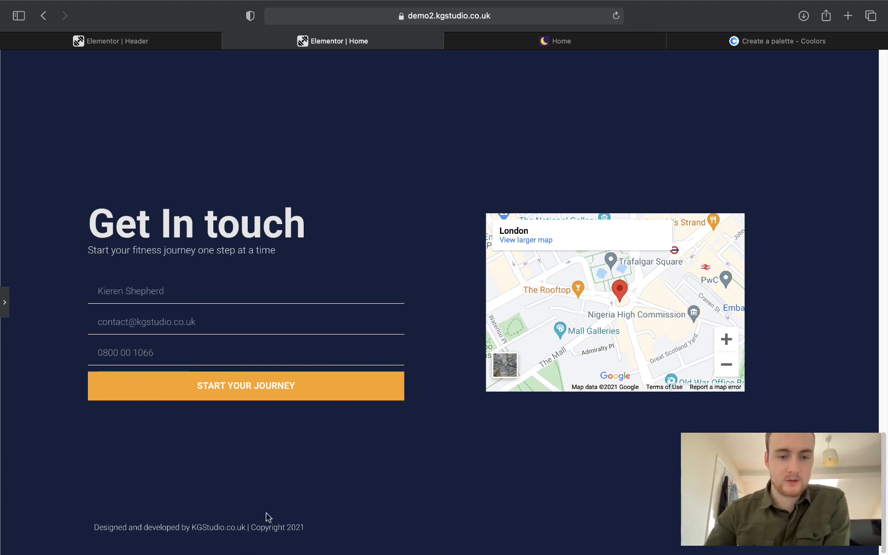
Open the footer's KGStudio credit link in a new tab and view it.
triple_click(254, 524)
right_click(254, 524)
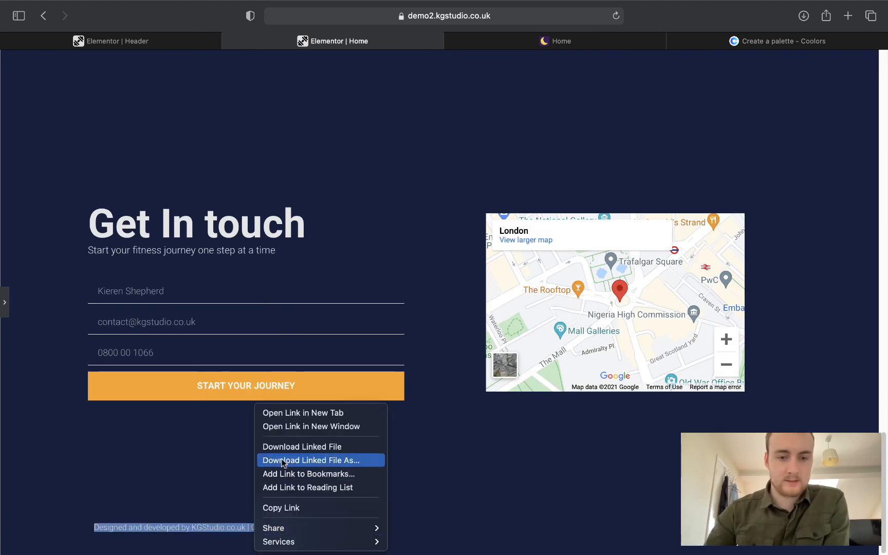
click(288, 416)
click(465, 48)
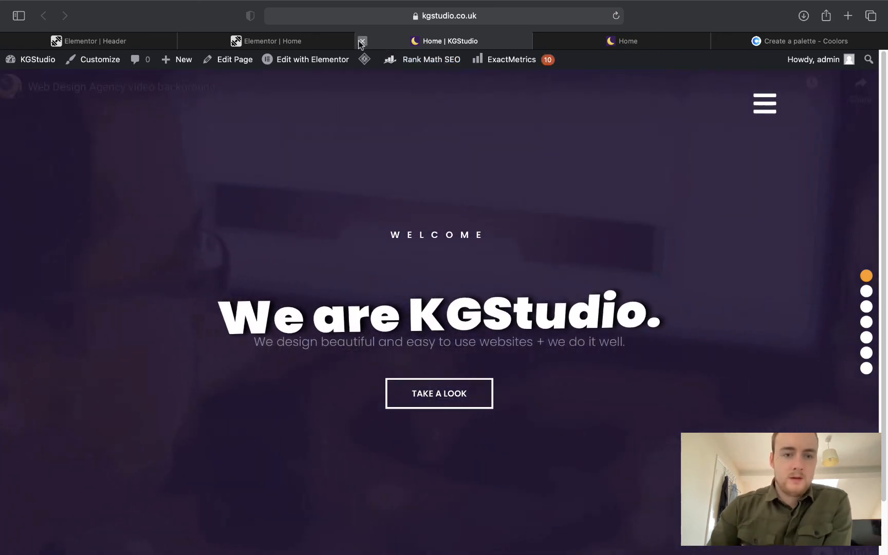
Close the KGStudio tab and publish the home page changes.
click(361, 41)
scroll(249, 267, up, 10)
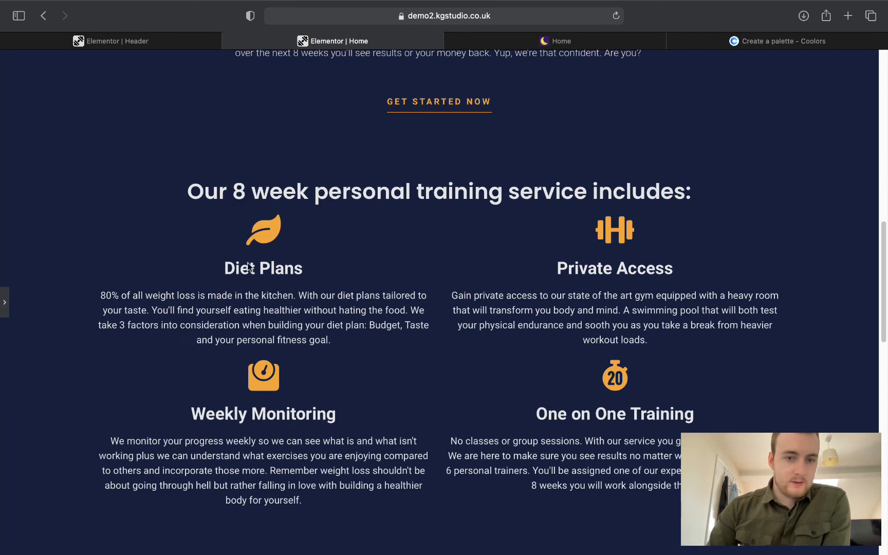
click(5, 298)
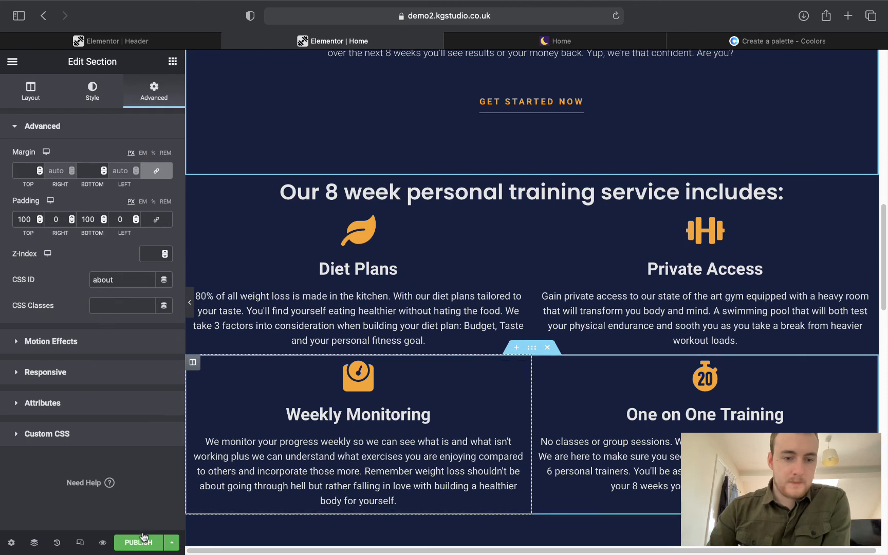
click(143, 542)
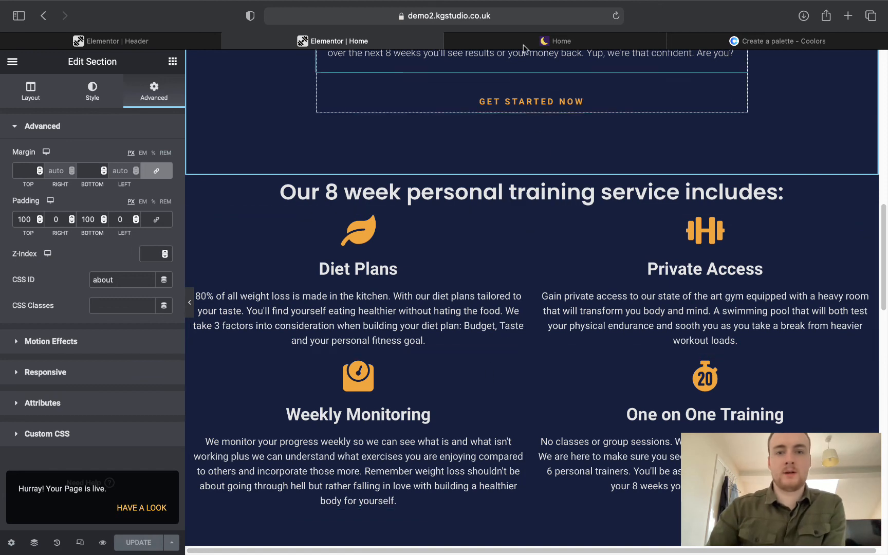
Load the live demo2.kgstudio.co.uk site in a new tab, then close it.
click(499, 16)
click(499, 16)
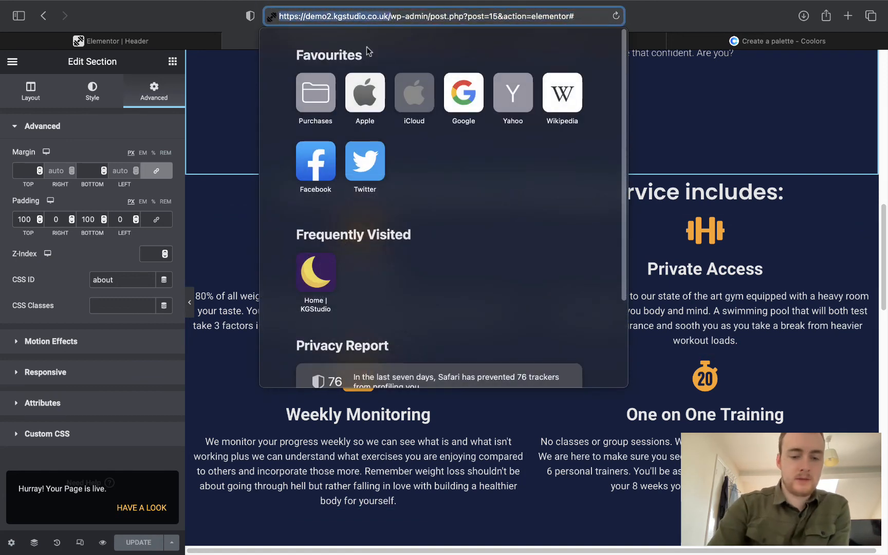
click(727, 118)
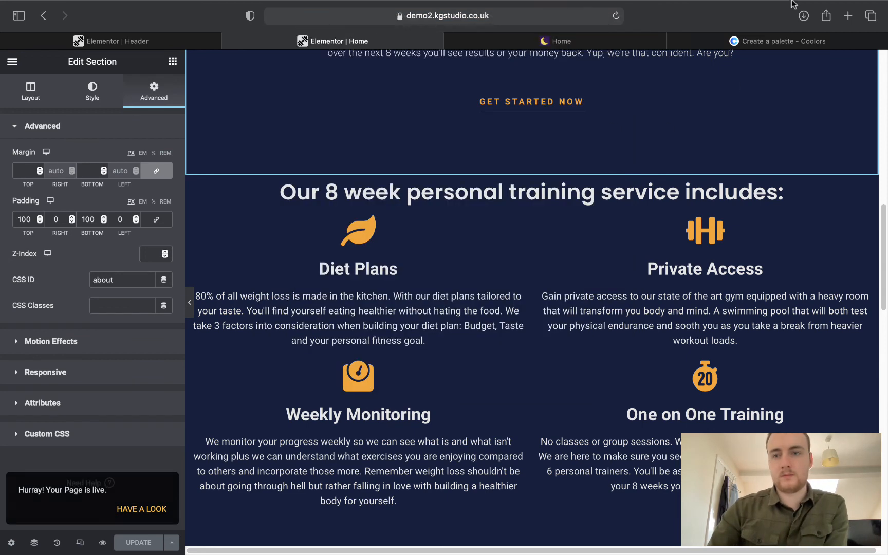
click(848, 16)
text(https://demo2.kgstudio.co.uk/)
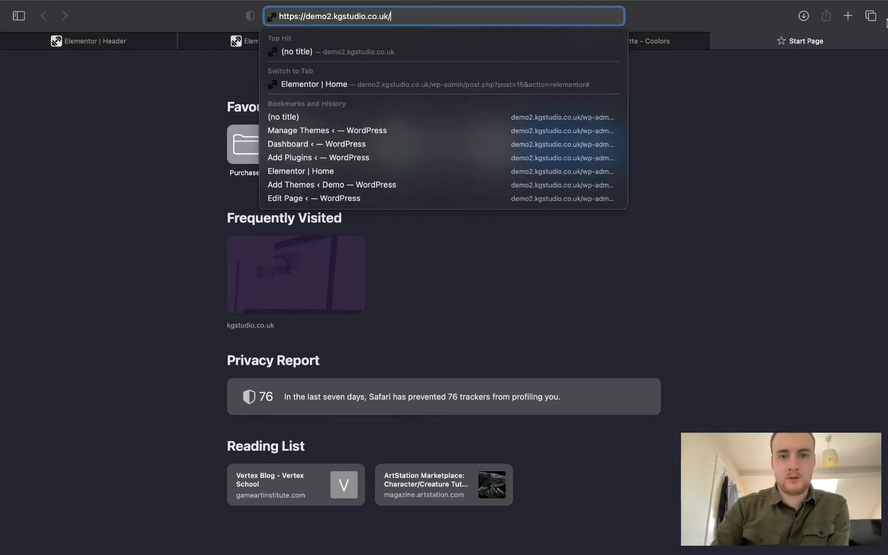
key(Return)
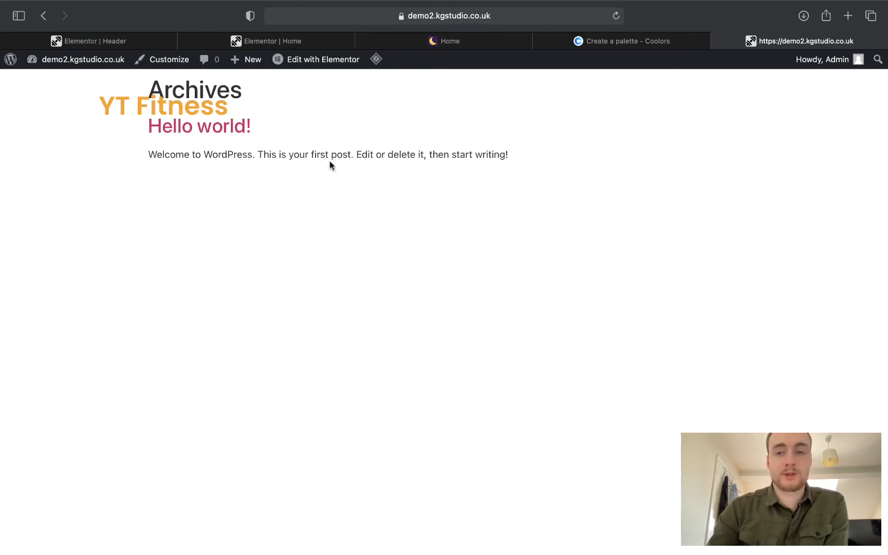
click(719, 41)
Set the header's About, Services and Contact button links to #about, #services and #contact.
click(152, 43)
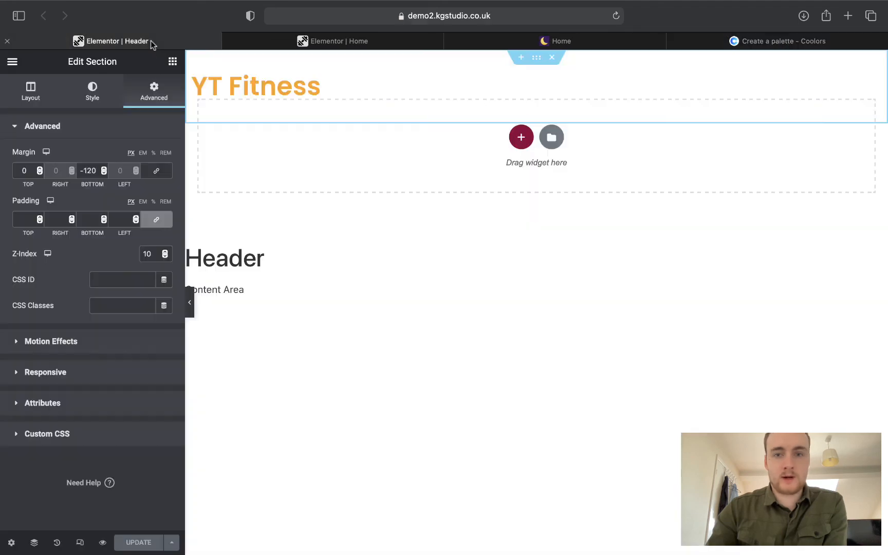
click(662, 83)
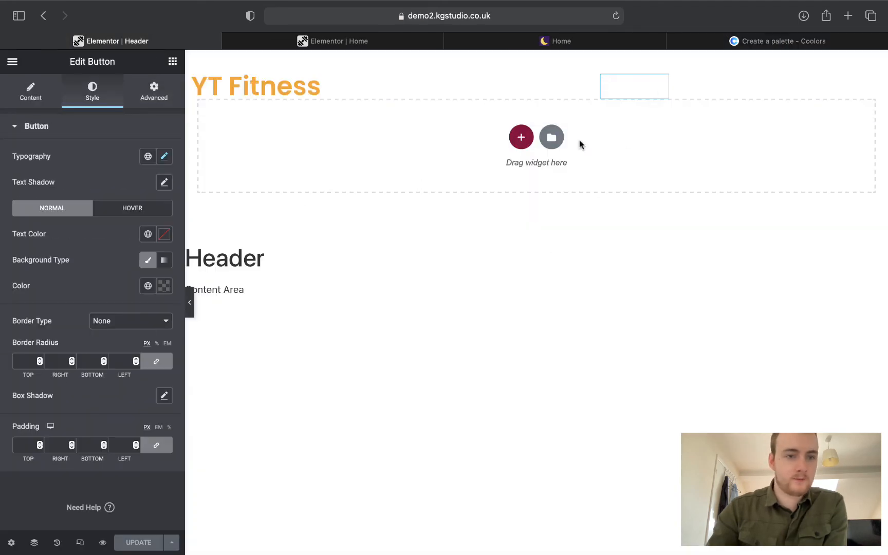
click(36, 103)
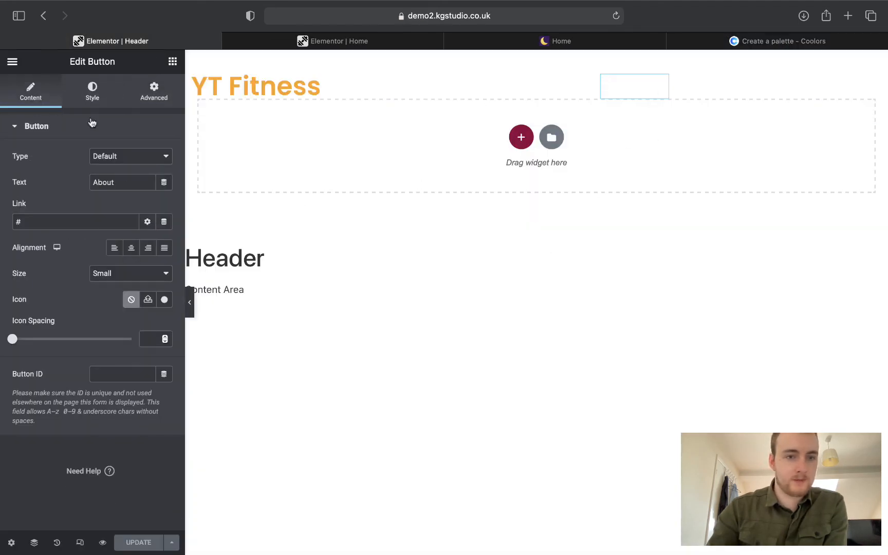
click(100, 218)
text(about)
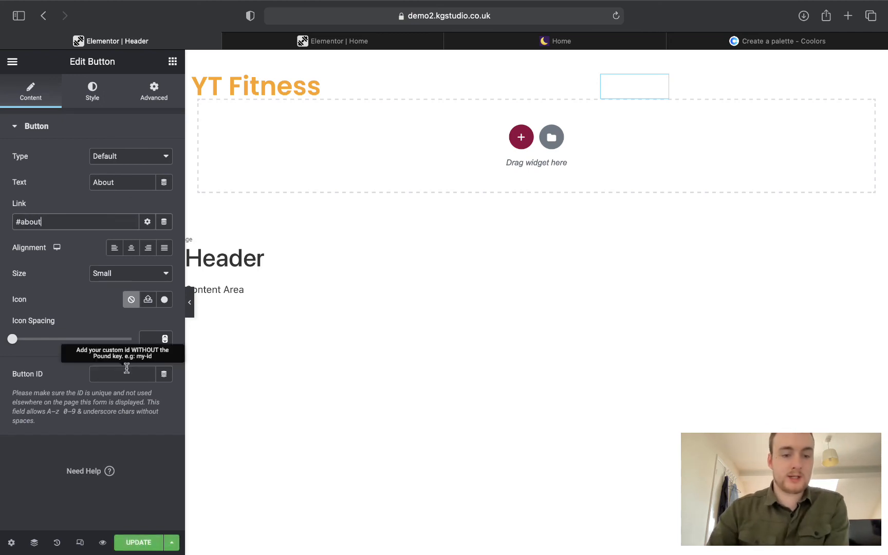
click(698, 88)
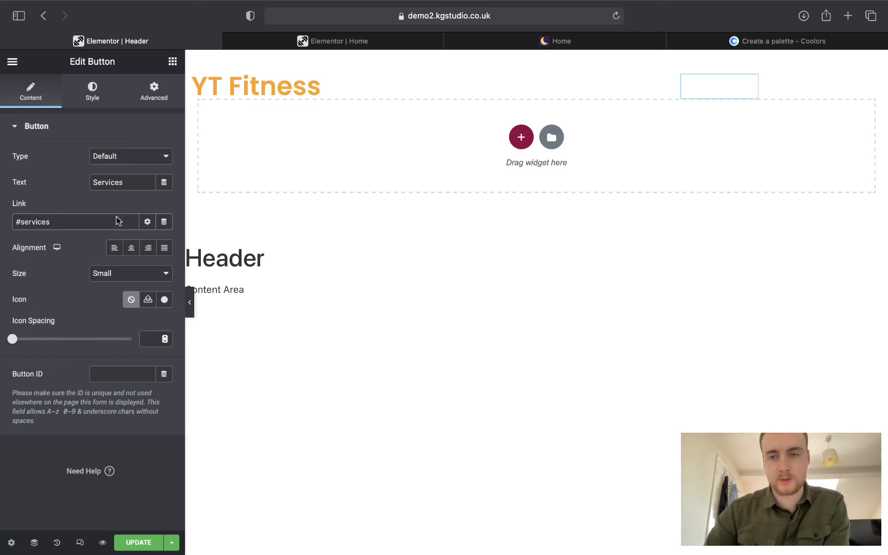
click(778, 94)
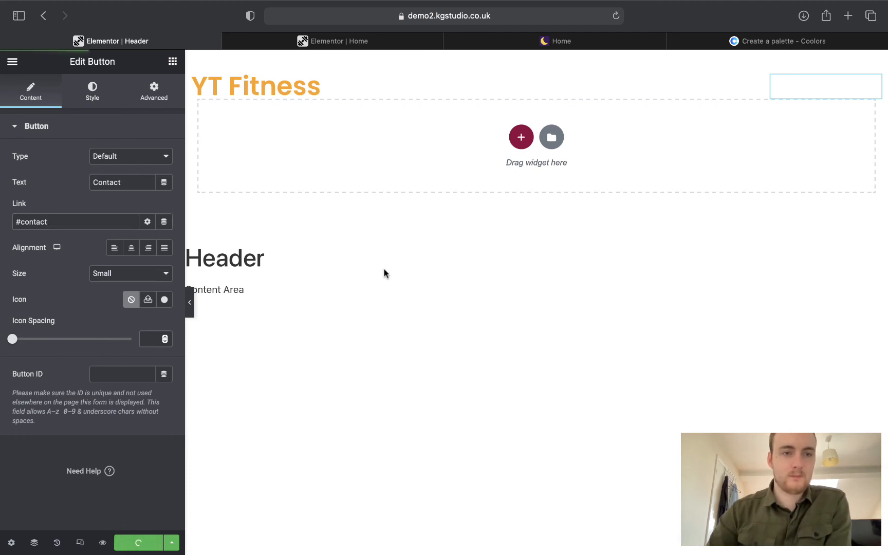
click(335, 42)
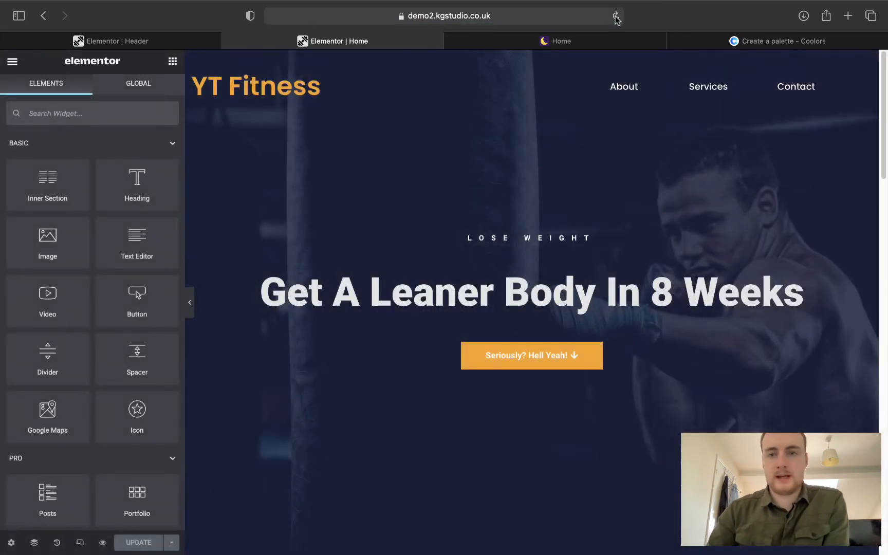
Preview the home page full-width with its new header links, then view the demo1 home page.
scroll(694, 89, down, 15)
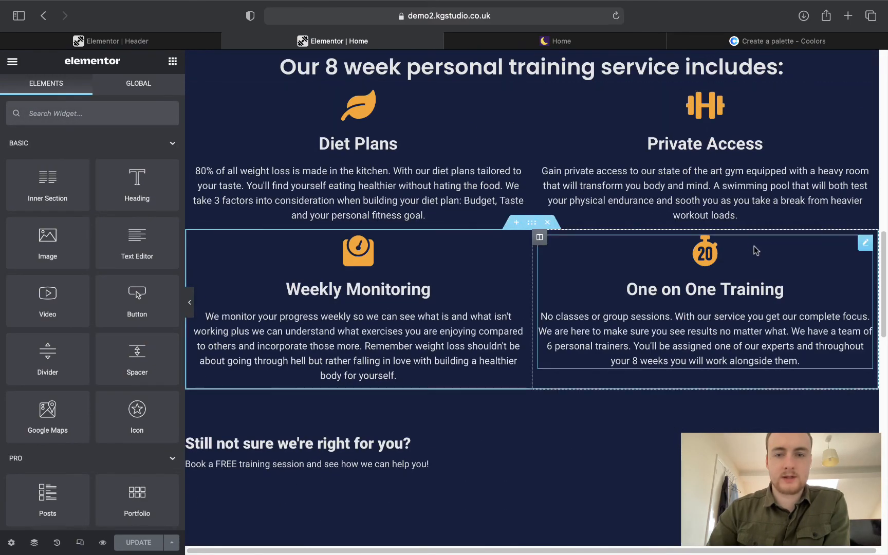
scroll(750, 245, up, 20)
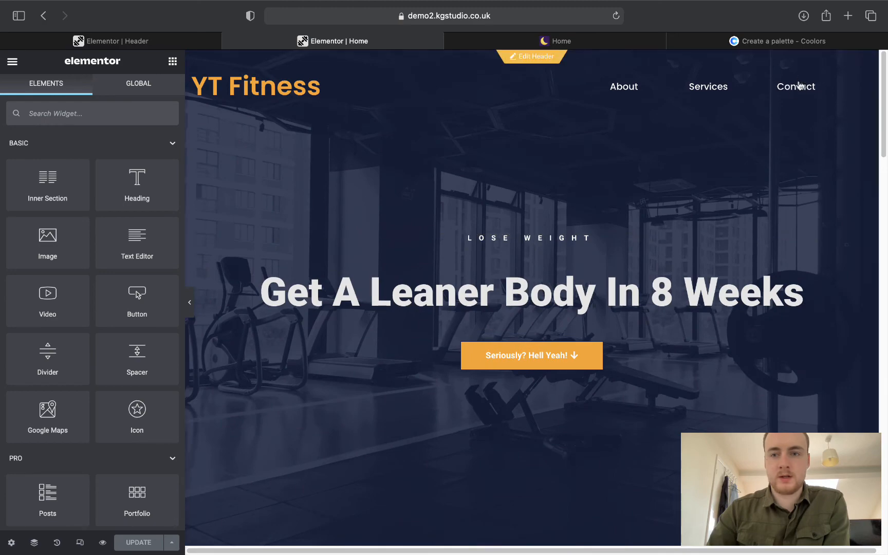
scroll(796, 88, down, 20)
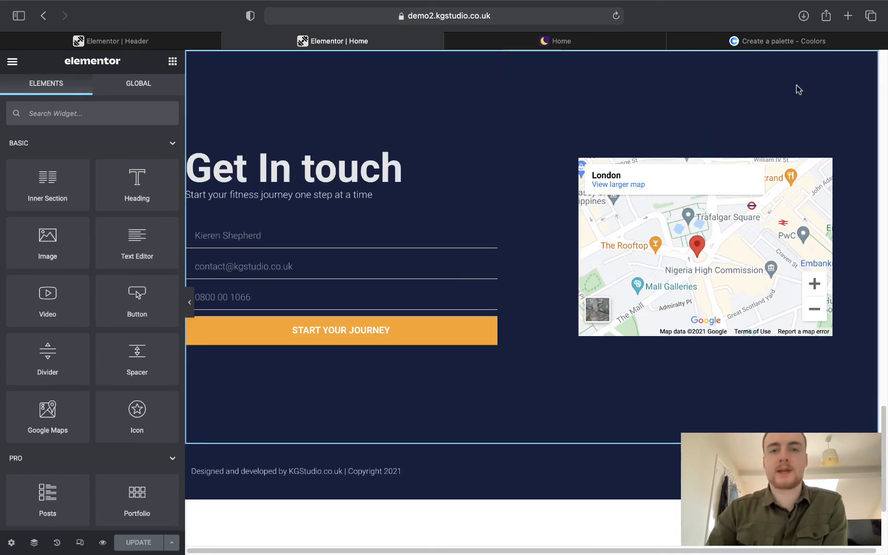
scroll(798, 89, down, 5)
scroll(783, 93, up, 20)
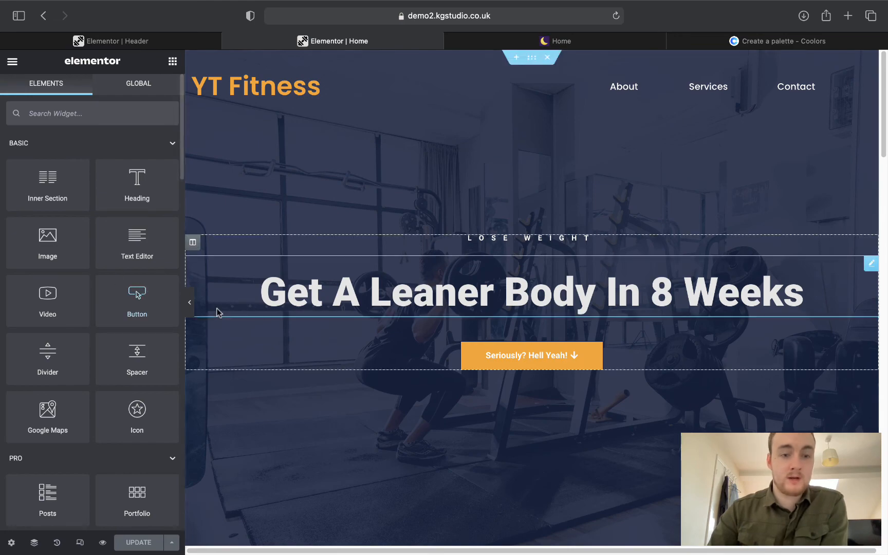
click(191, 307)
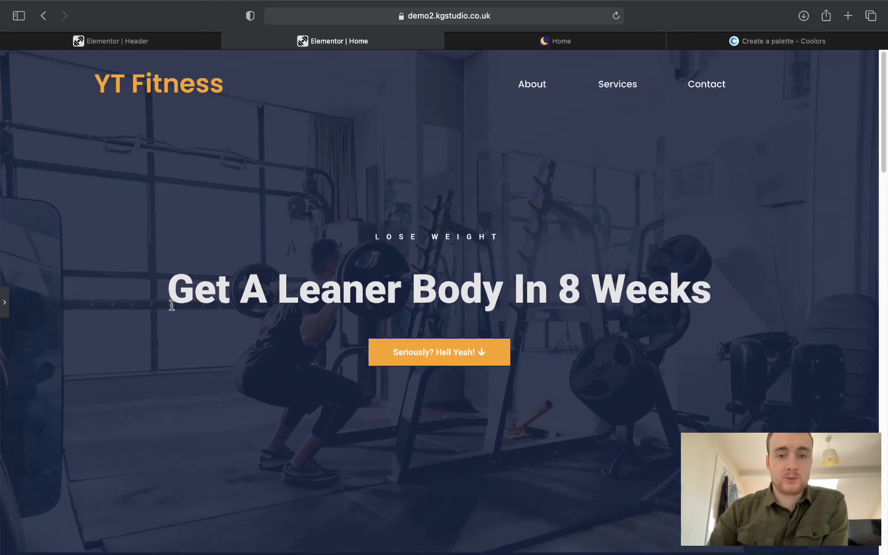
scroll(172, 307, down, 15)
scroll(171, 305, down, 10)
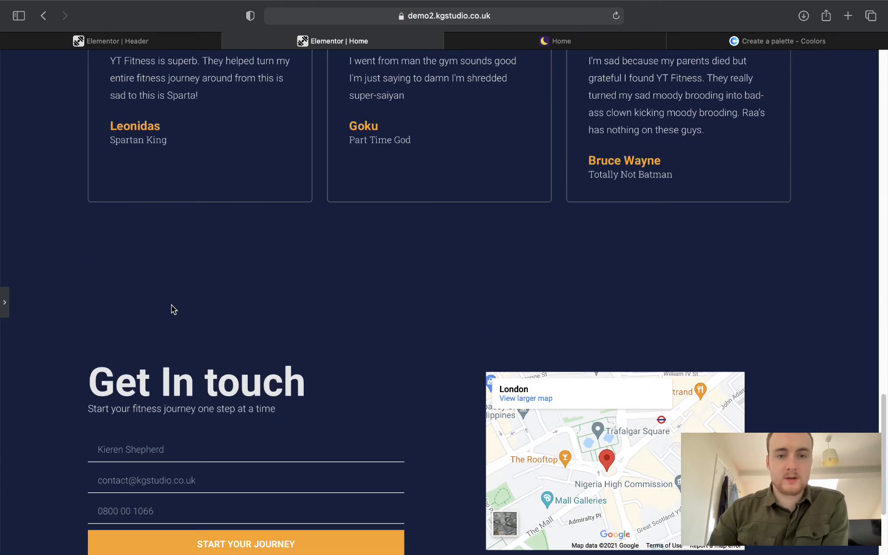
scroll(171, 305, up, 10)
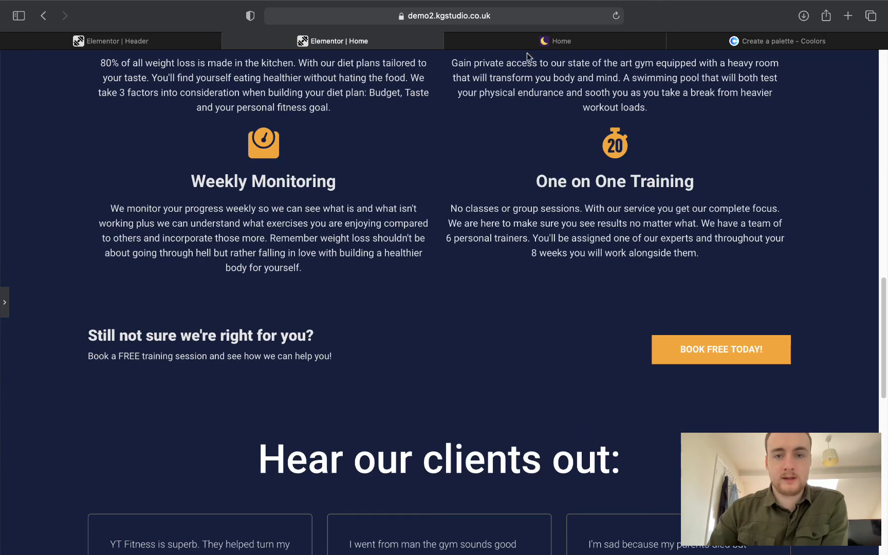
click(529, 43)
scroll(521, 234, up, 8)
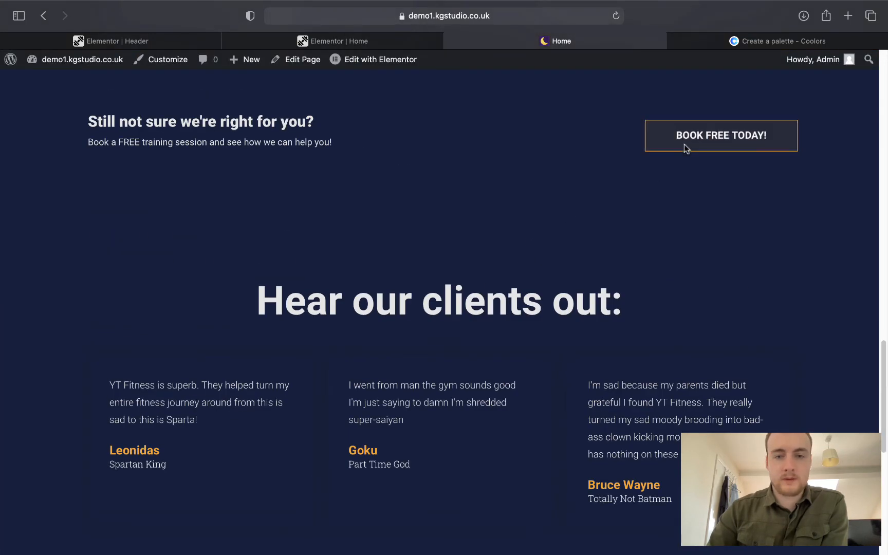
click(684, 147)
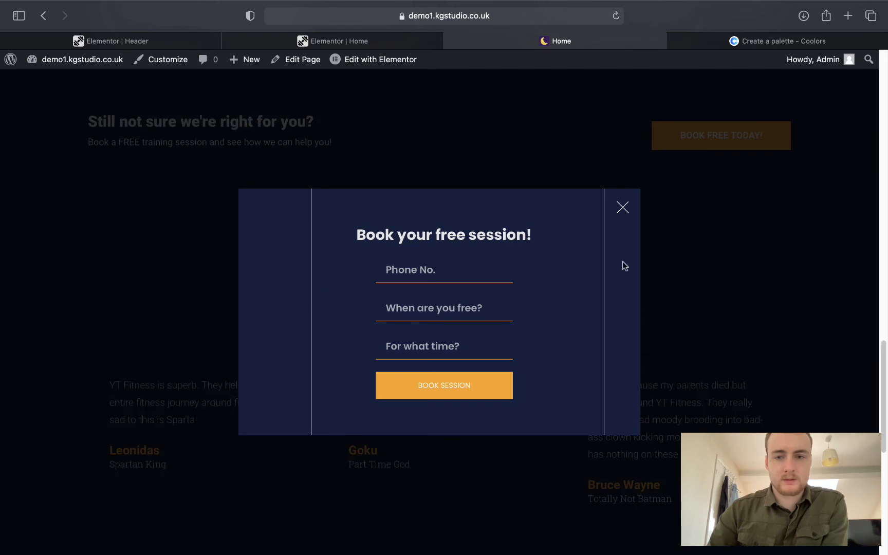
click(630, 208)
scroll(628, 205, up, 6)
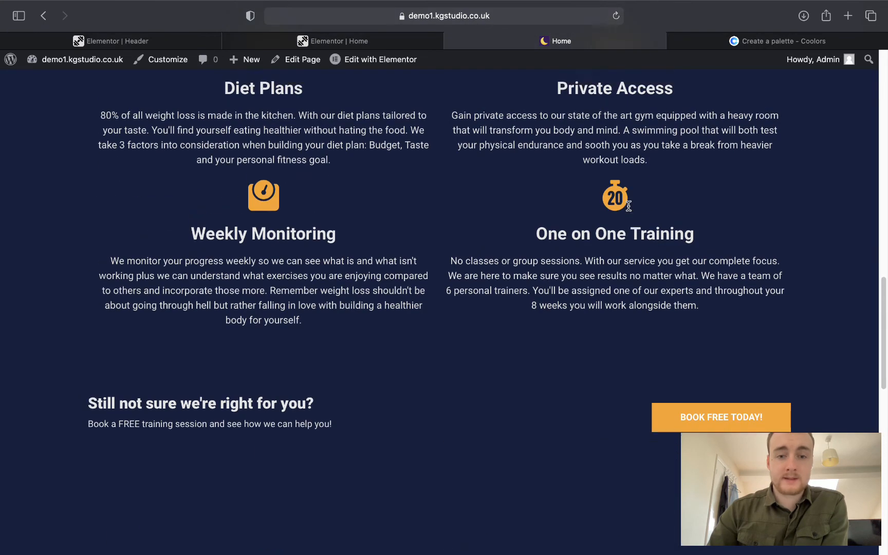
scroll(628, 206, down, 5)
scroll(521, 266, down, 1)
scroll(522, 263, up, 6)
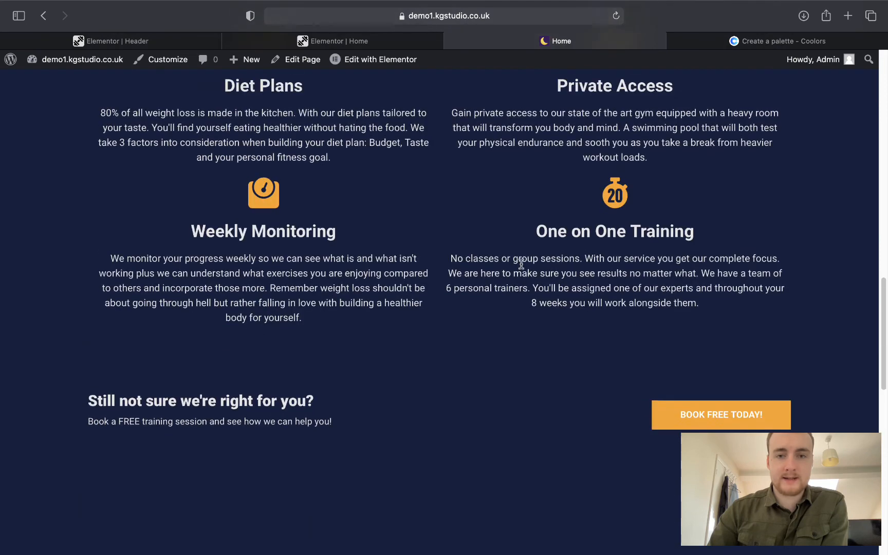
scroll(521, 263, up, 10)
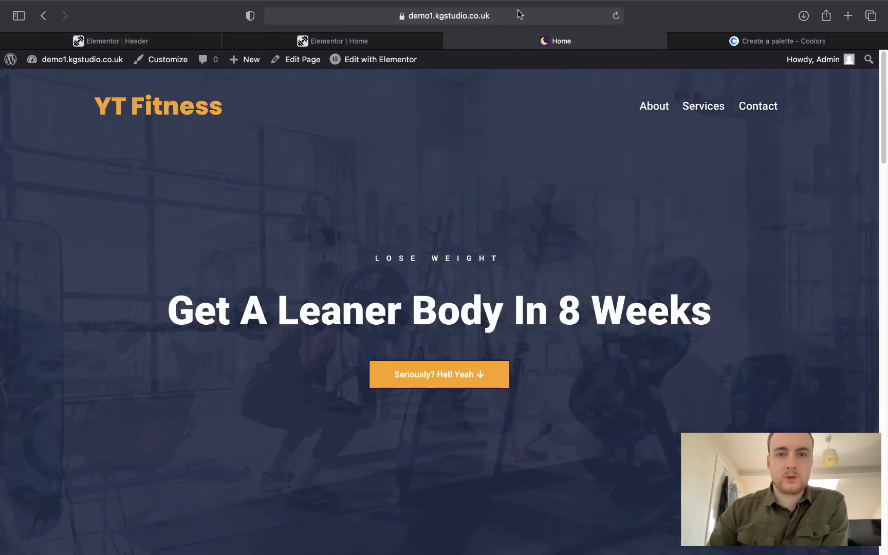
click(518, 12)
click(153, 165)
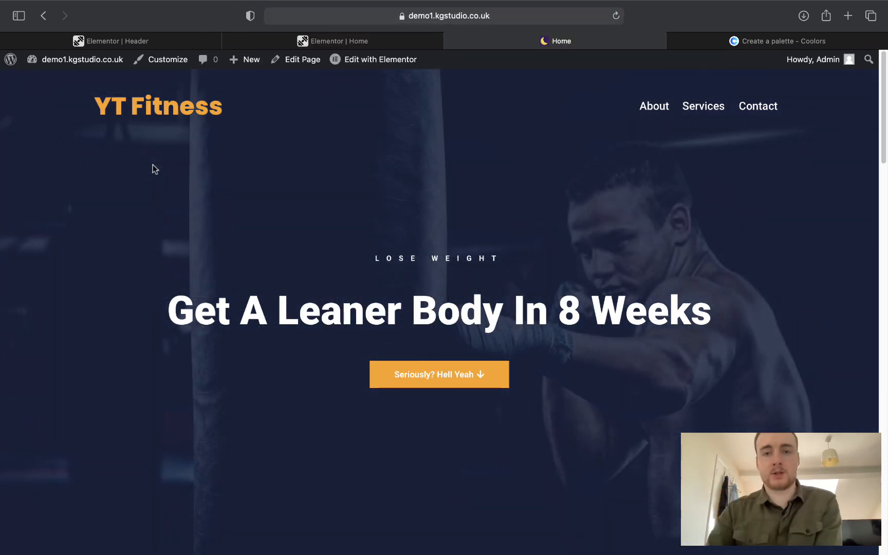
Exit the Header template editor to the WordPress dashboard.
click(152, 43)
click(14, 65)
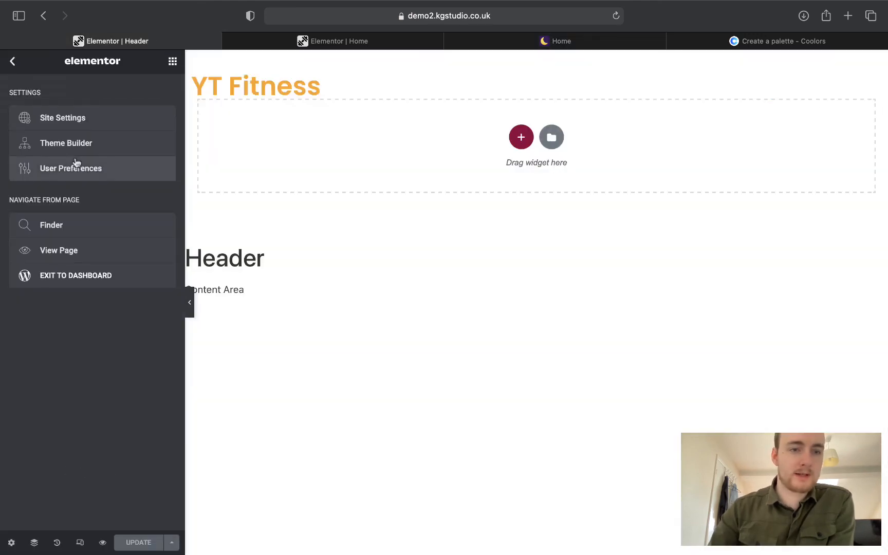
click(110, 273)
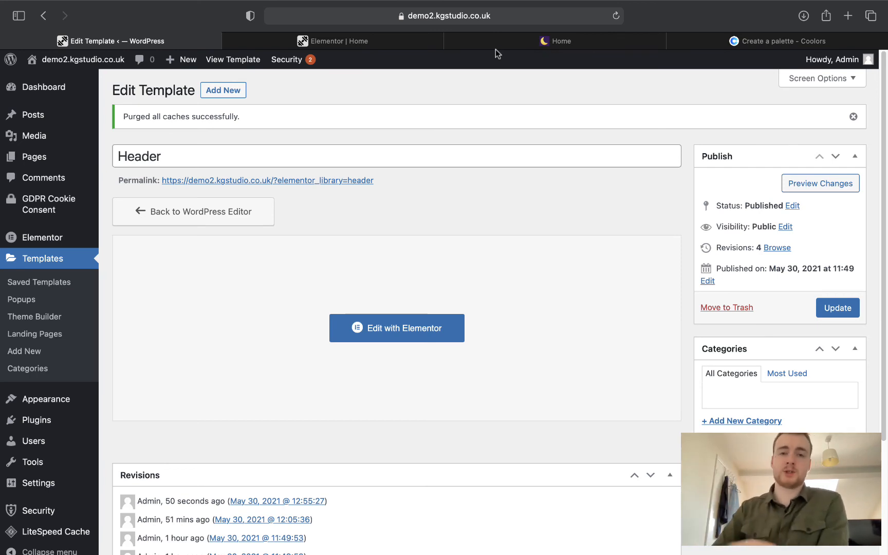
Return to the Header template's Edit Template page in the admin.
click(374, 45)
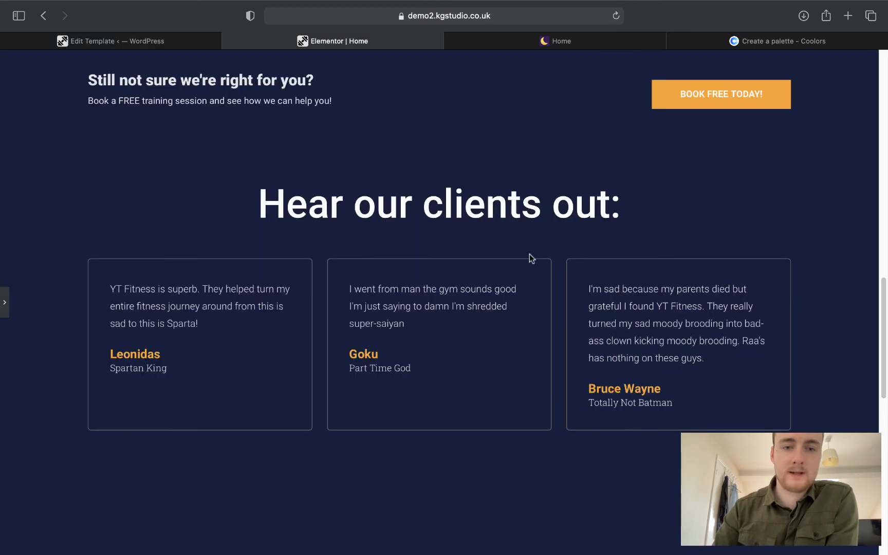
scroll(529, 254, down, 5)
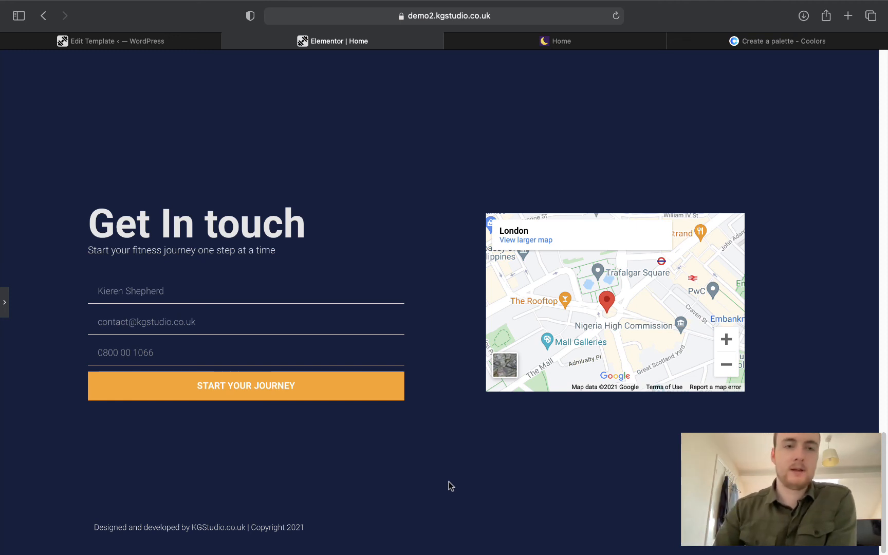
click(123, 46)
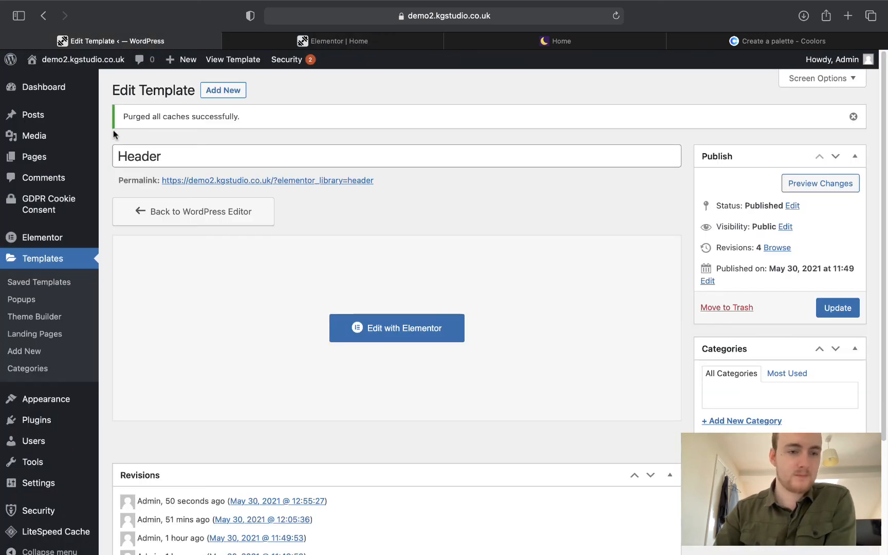
click(569, 40)
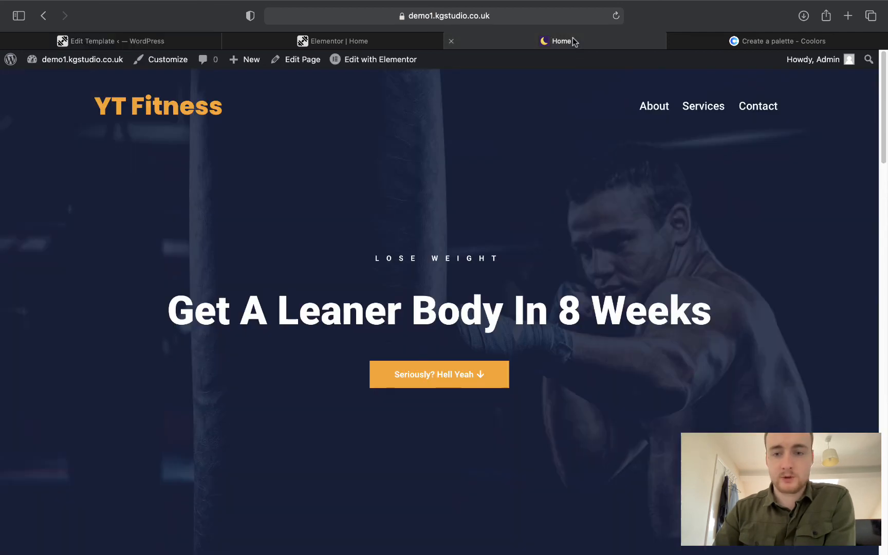
scroll(714, 323, down, 15)
scroll(704, 129, down, 3)
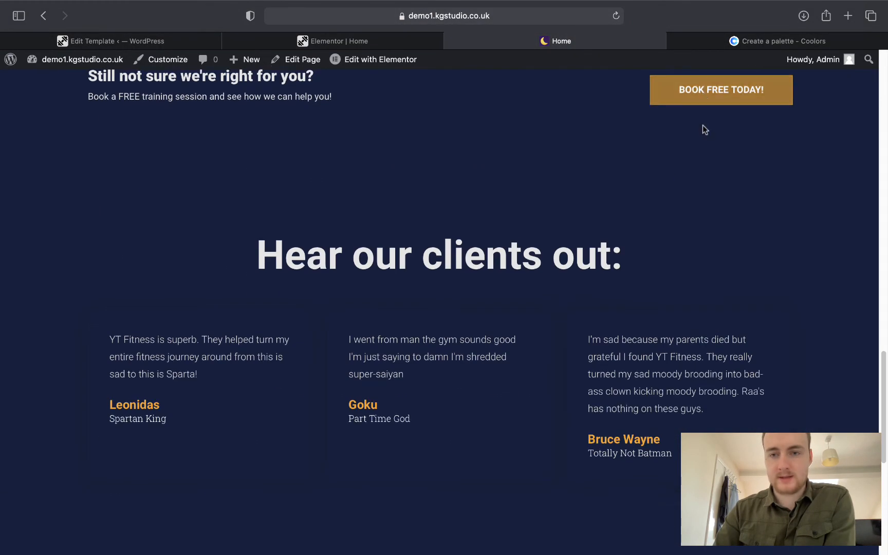
scroll(671, 131, up, 3)
click(743, 218)
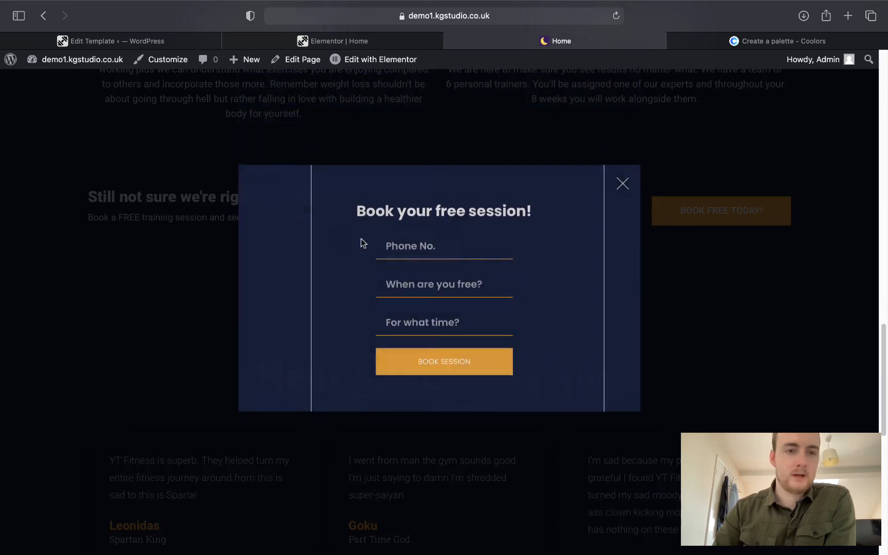
click(129, 41)
mouse_move(60, 155)
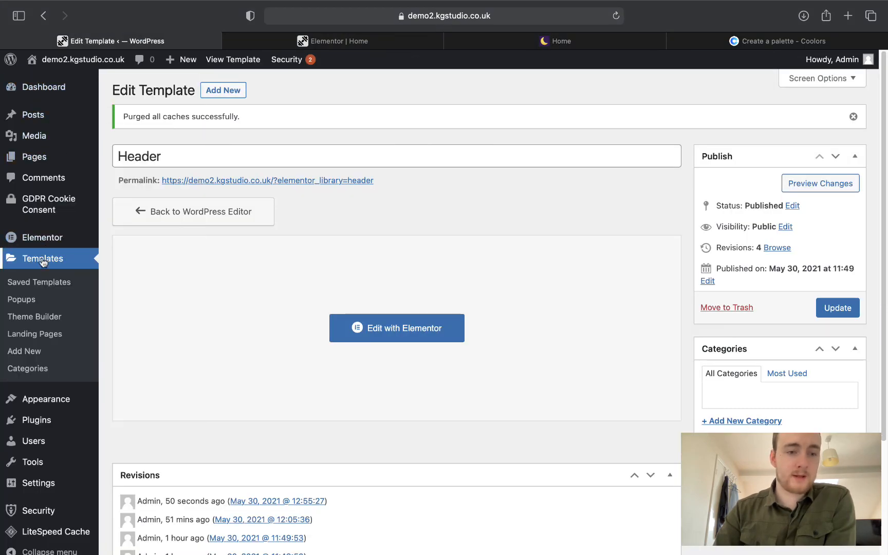
Under Templates > Popups, add a new popup named 'Free Session'.
click(30, 304)
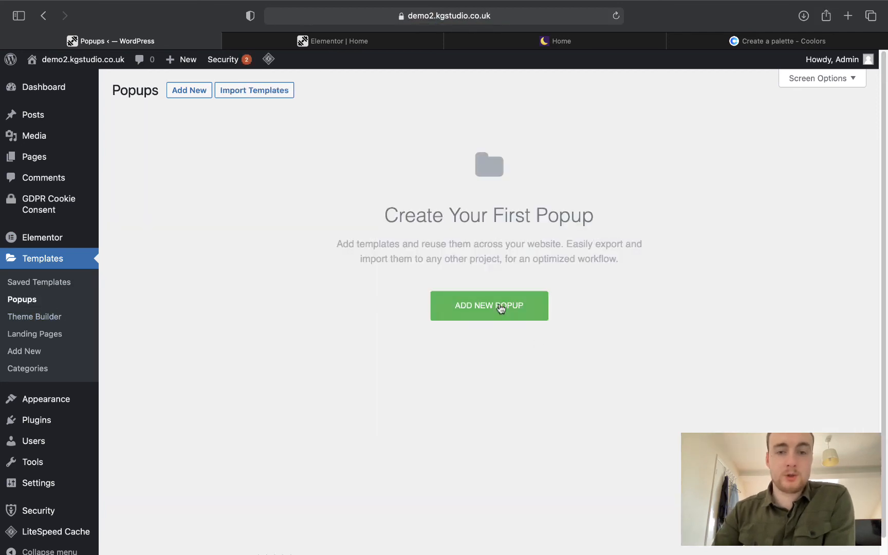
click(502, 307)
click(521, 351)
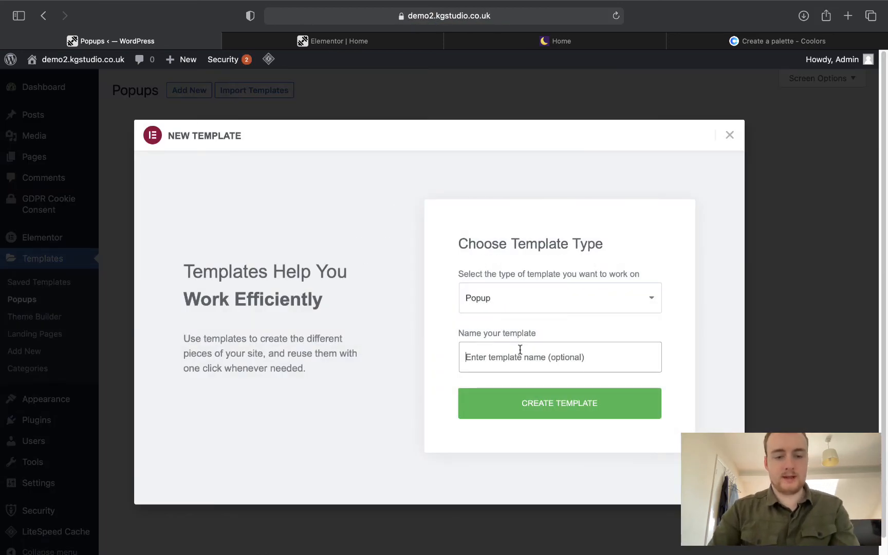
text(Free Session)
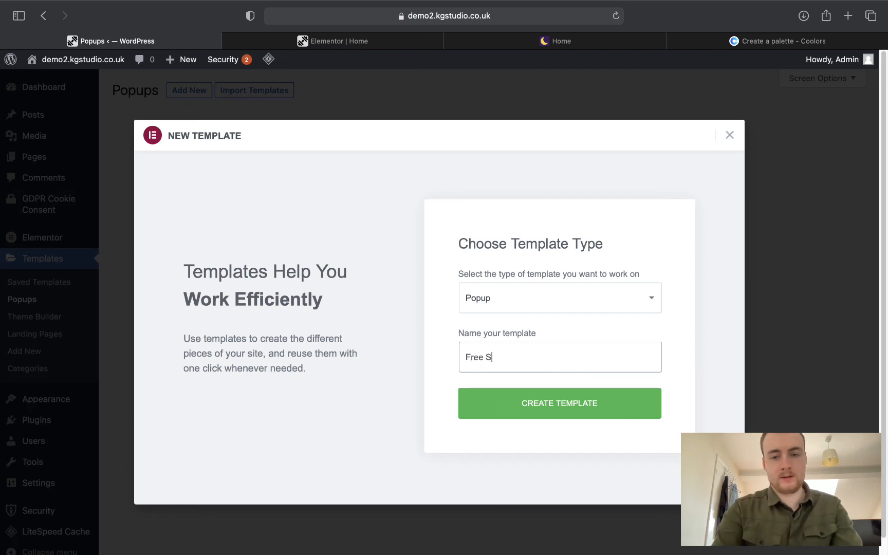
click(594, 400)
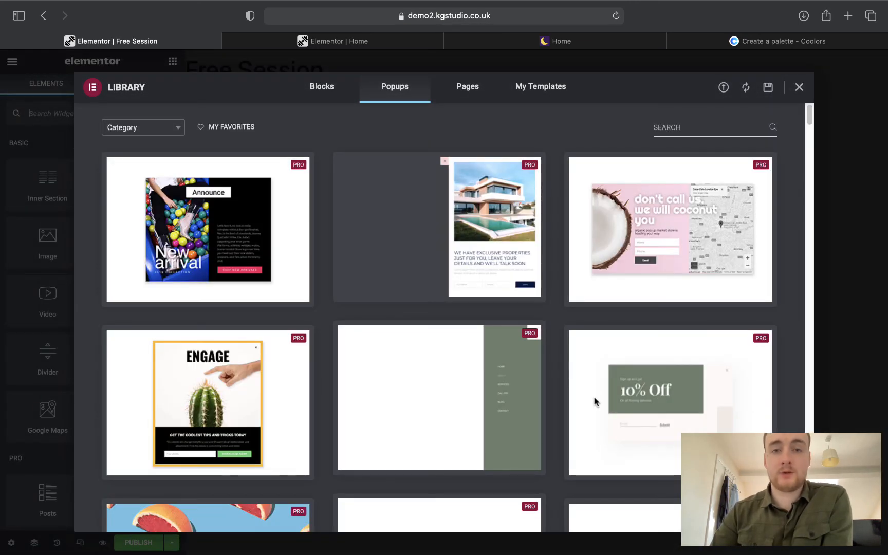
Insert the Travel Like a True Adventurer popup design and select the live popup's 'Book your free session!' heading.
mouse_move(595, 402)
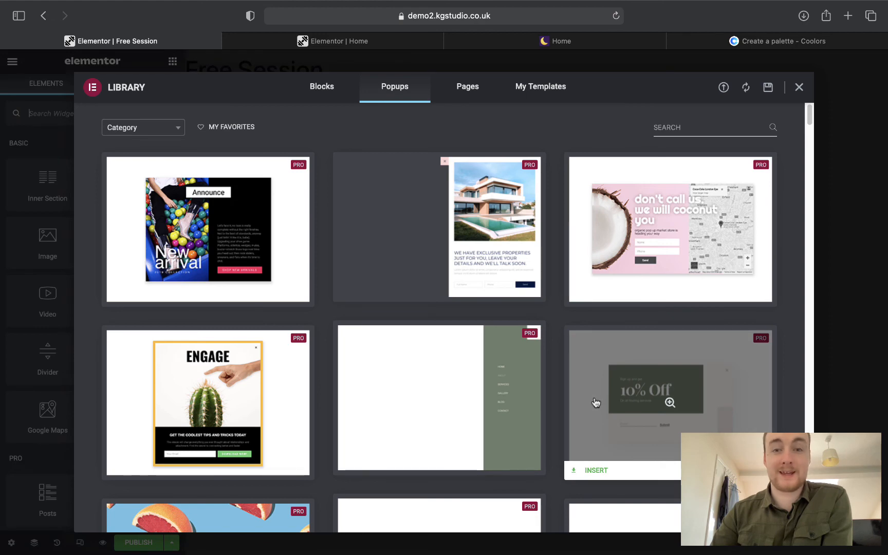
scroll(595, 402, down, 10)
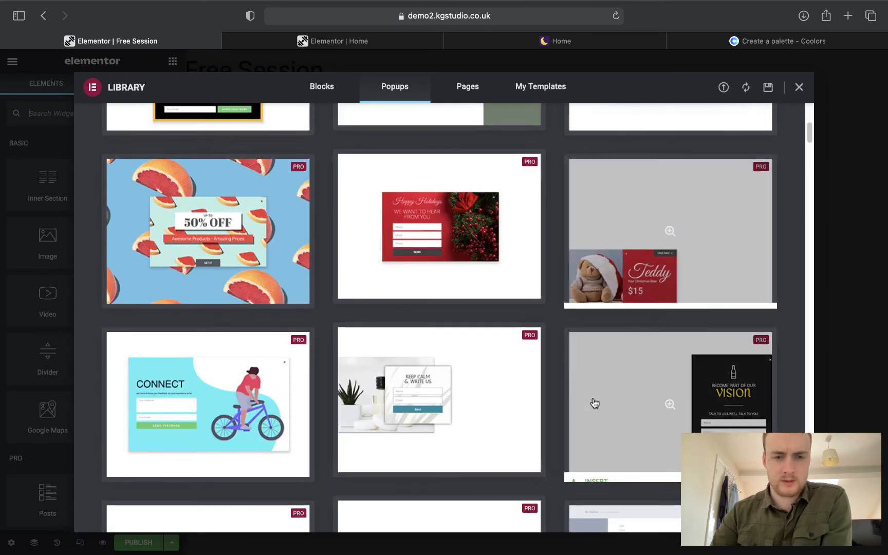
scroll(595, 403, down, 10)
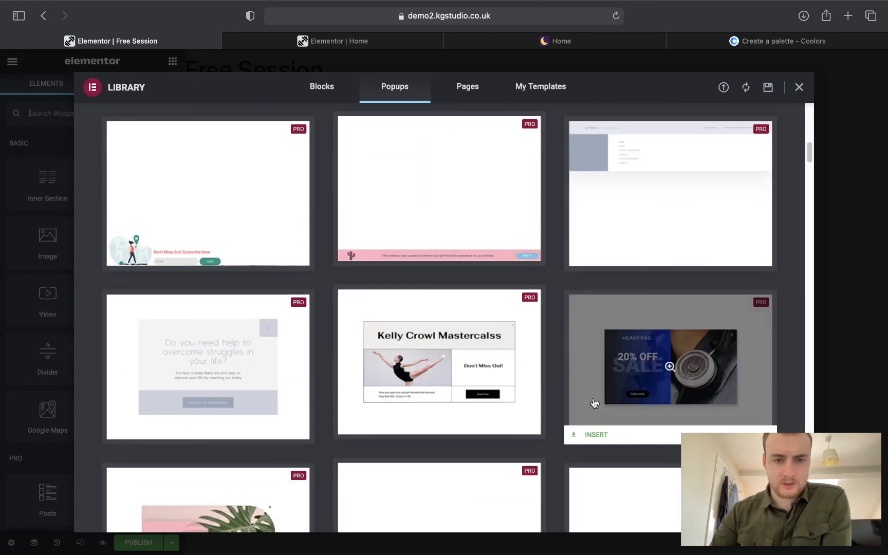
scroll(595, 403, down, 12)
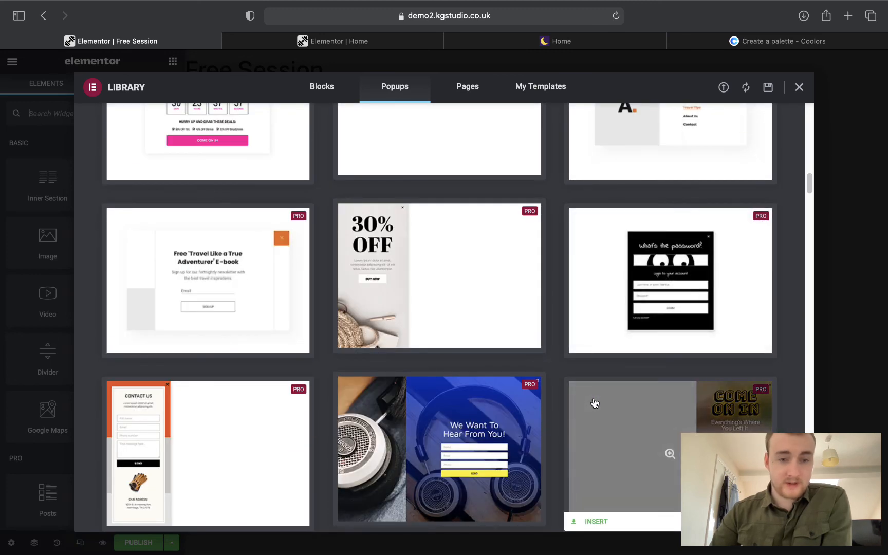
mouse_move(159, 313)
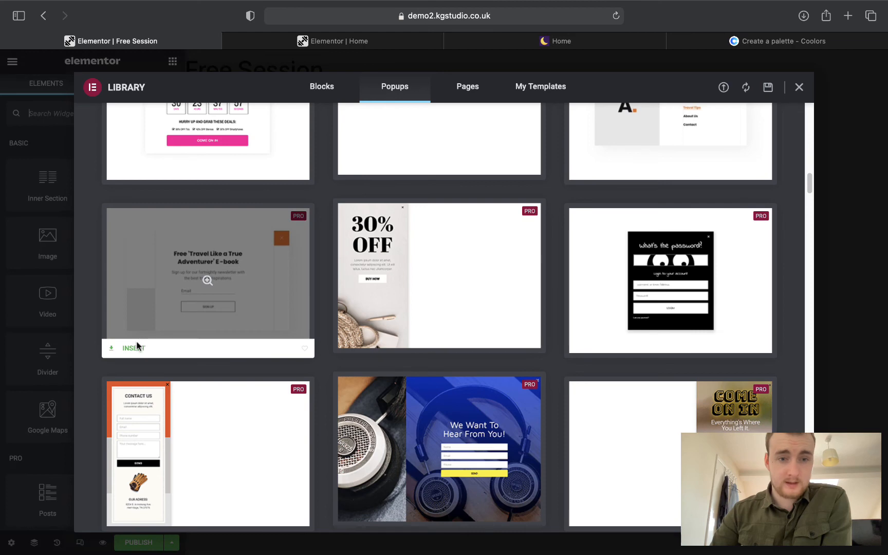
click(136, 349)
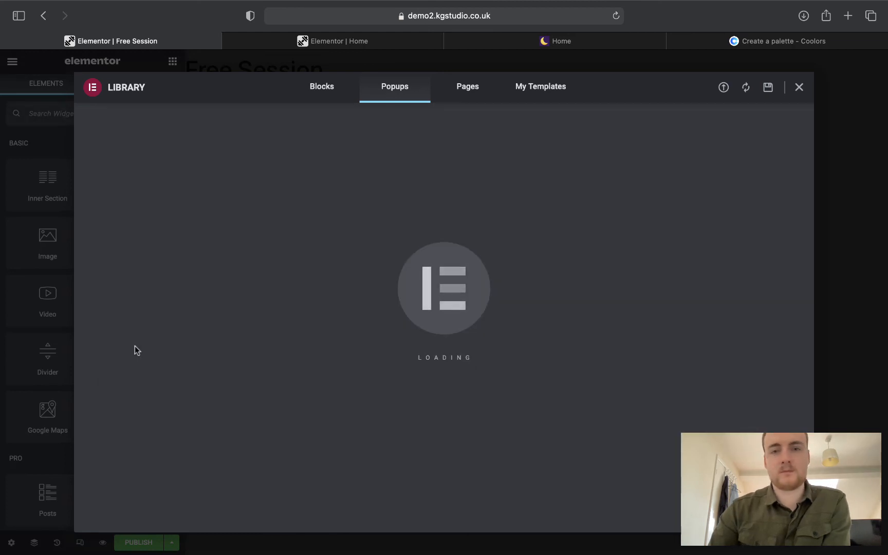
click(586, 44)
drag(353, 236, 535, 247)
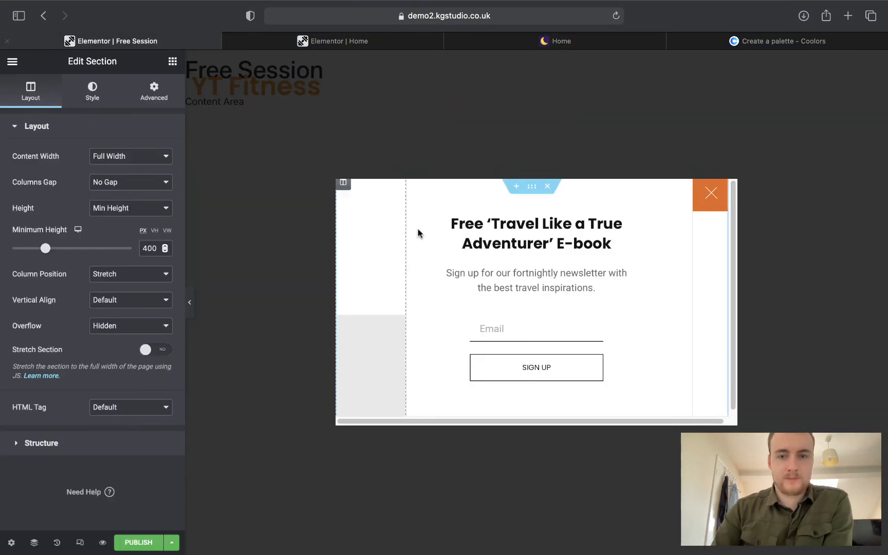
Change the popup heading title to 'Book your free session!'.
click(156, 41)
click(526, 244)
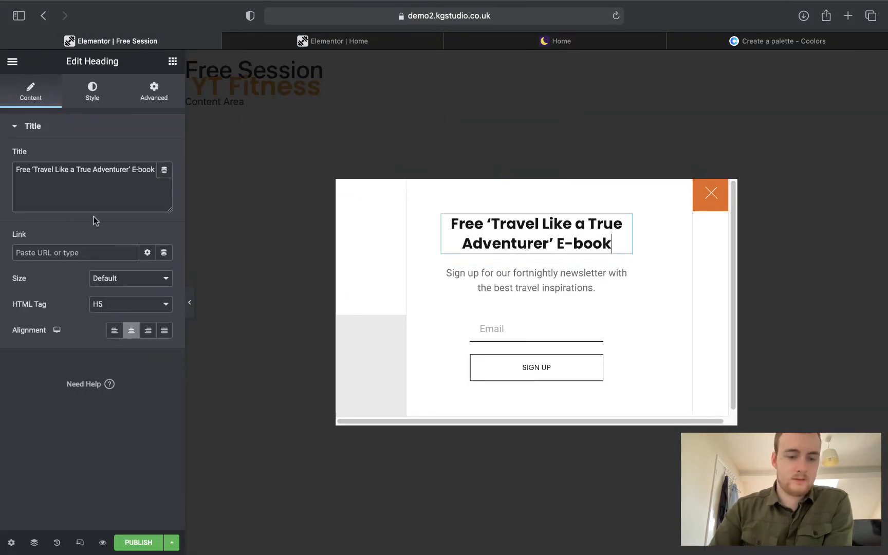
click(115, 184)
key(super+a)
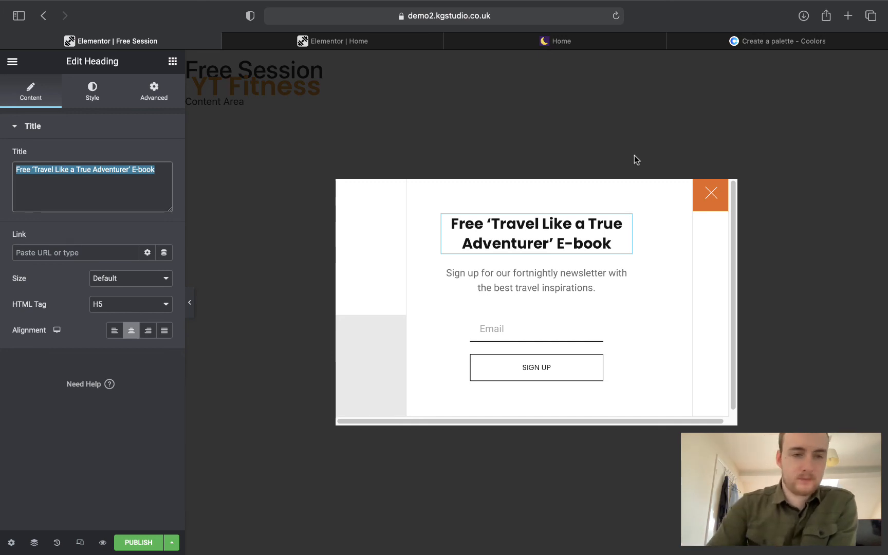
text(Book your free session! Phon No.)
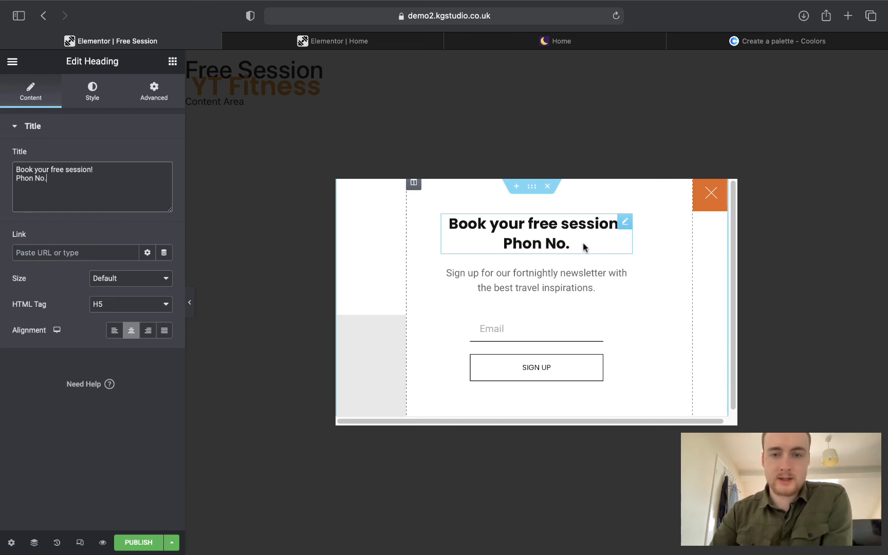
key(BackSpace)
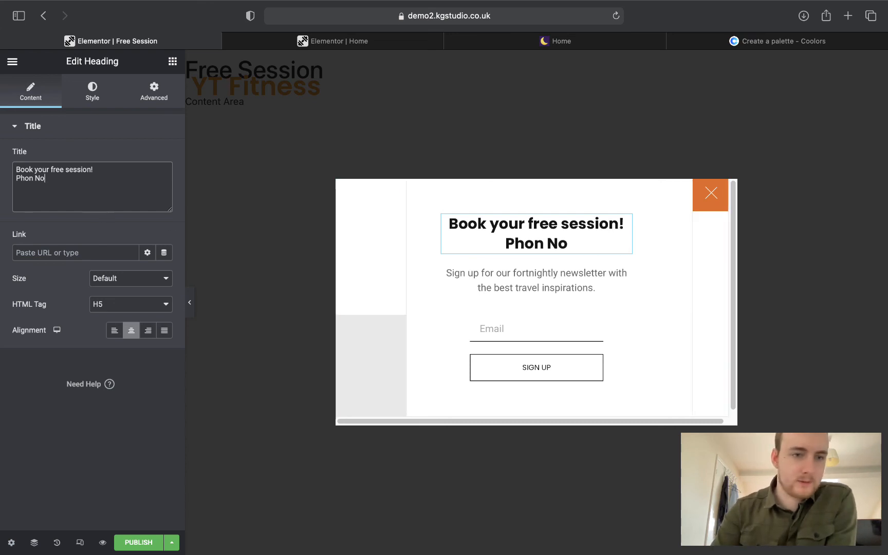
key(BackSpace)
key(BackSpace)
key(BackSpace)
key(BackSpace)
key(BackSpace)
key(BackSpace)
key(BackSpace)
key(BackSpace)
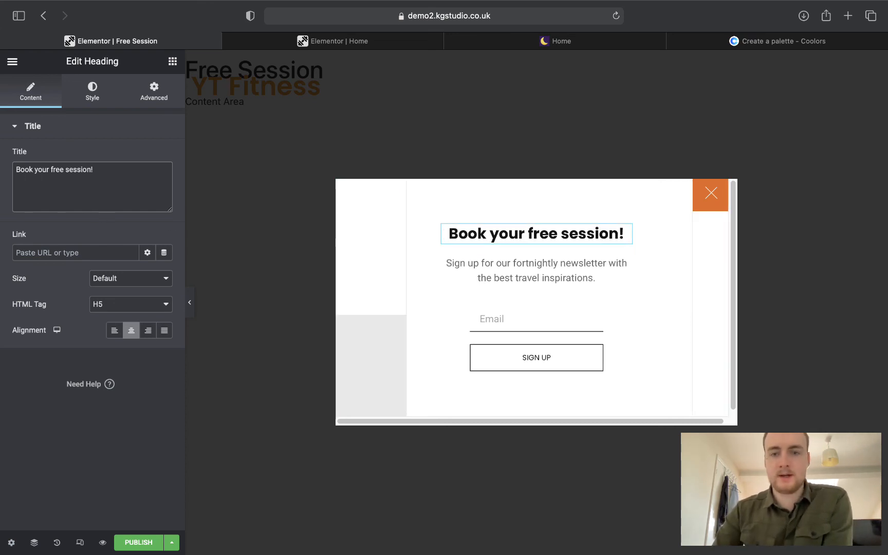
Delete the newsletter paragraph and the grey spacer from the popup.
right_click(625, 264)
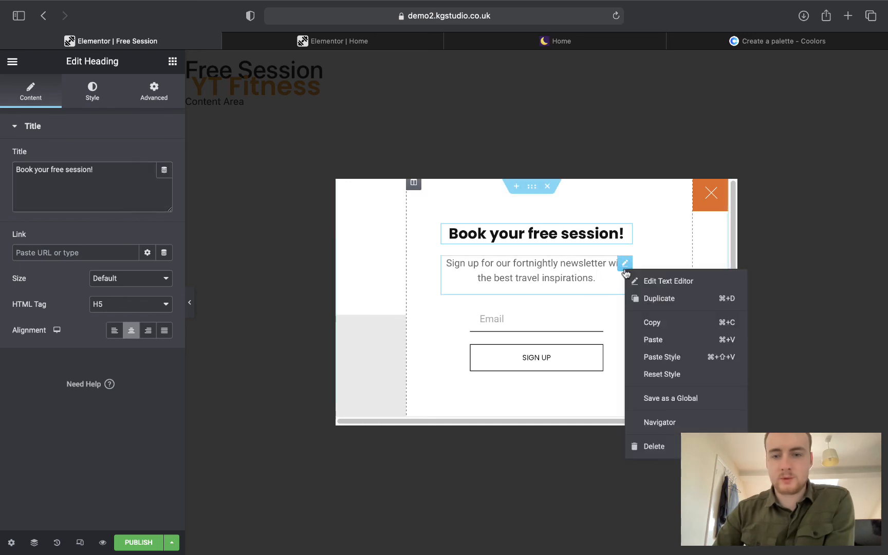
click(669, 443)
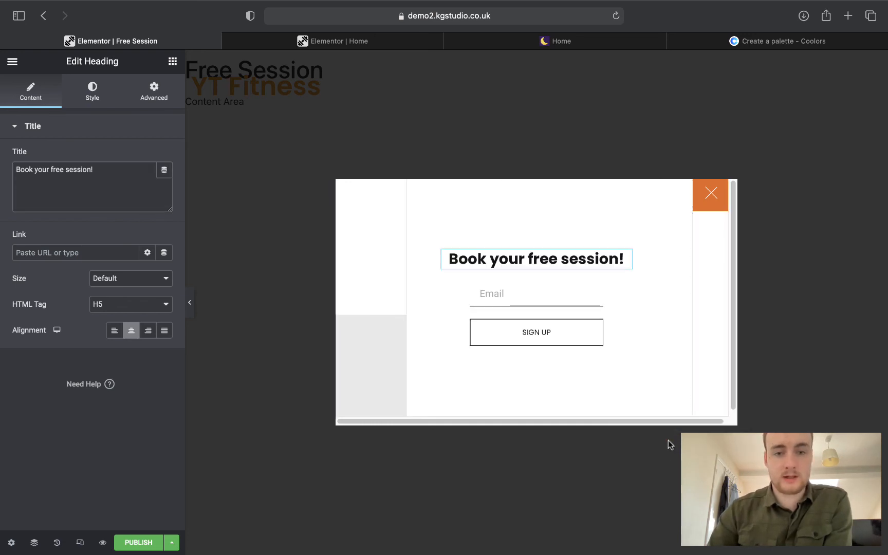
right_click(399, 323)
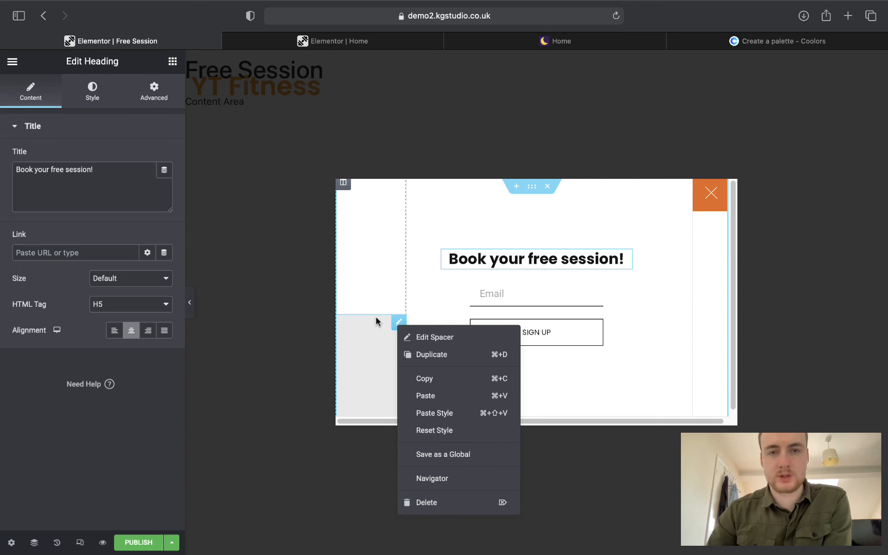
click(431, 500)
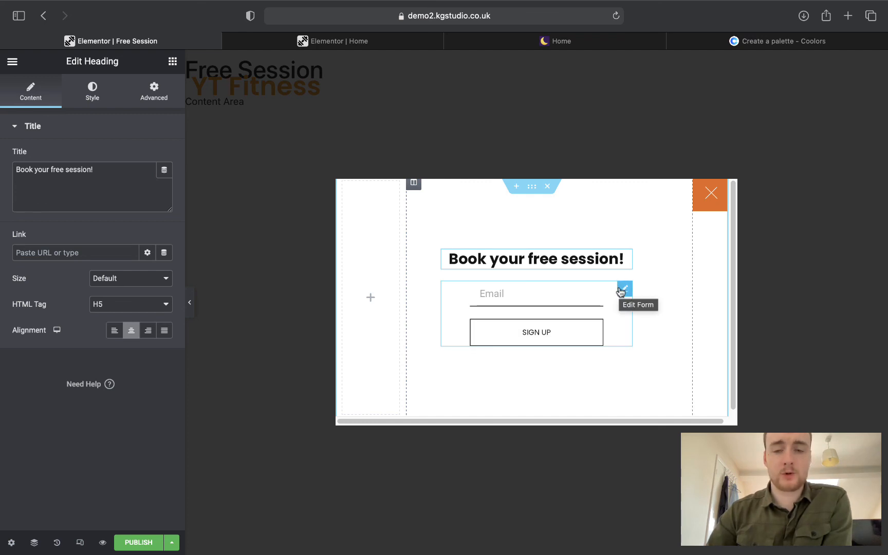
Compare the form with the live booking popup and remove the Email field.
click(621, 291)
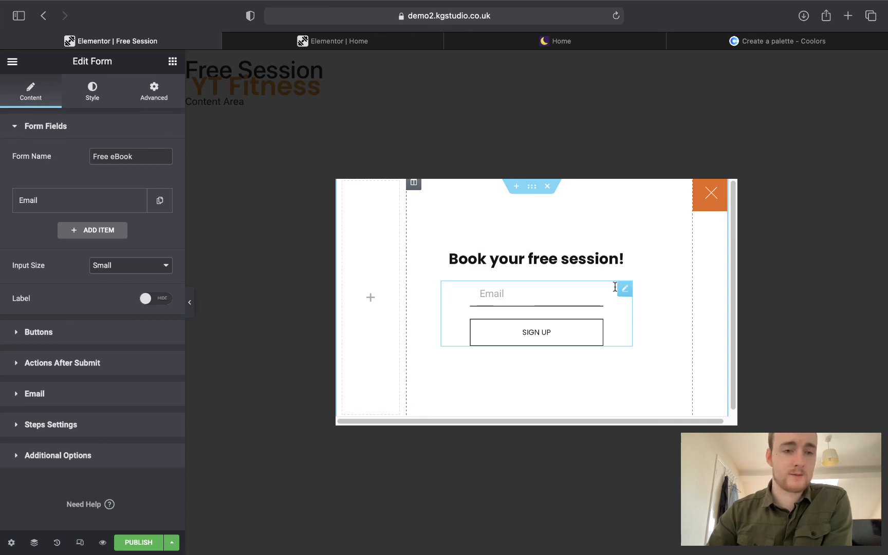
click(78, 232)
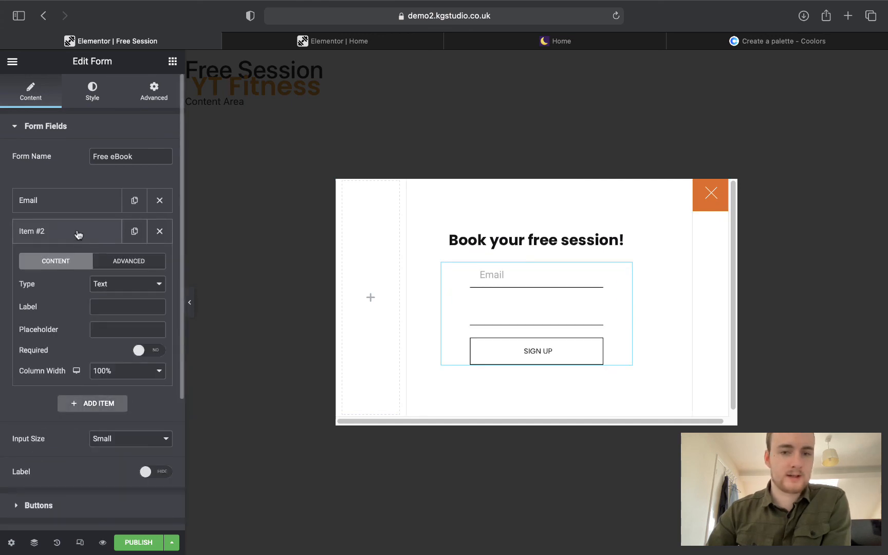
click(498, 42)
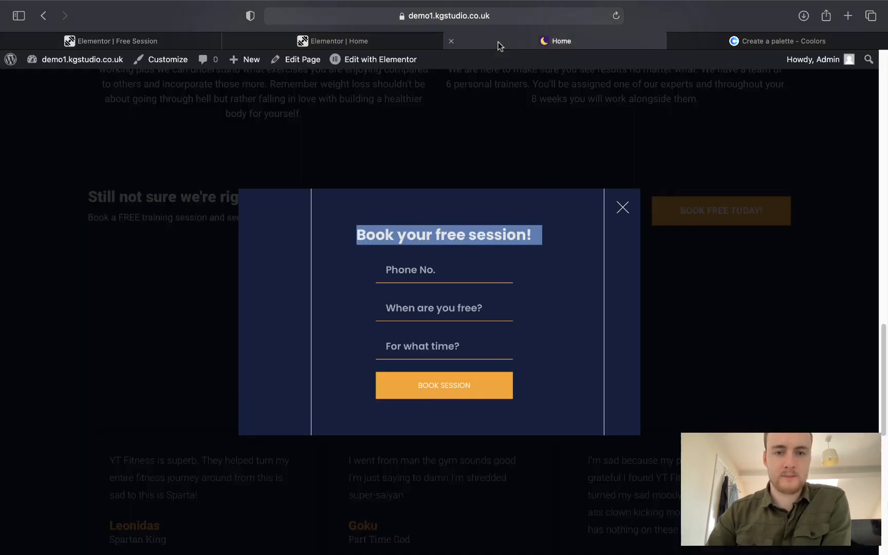
click(160, 39)
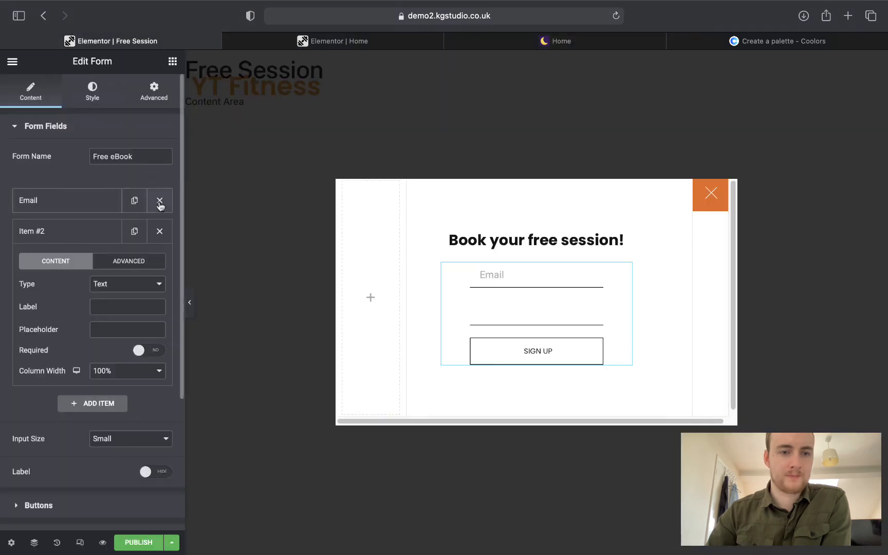
click(160, 201)
Rename the form from 'Free eBook' to 'Free Session'.
drag(135, 157, 93, 157)
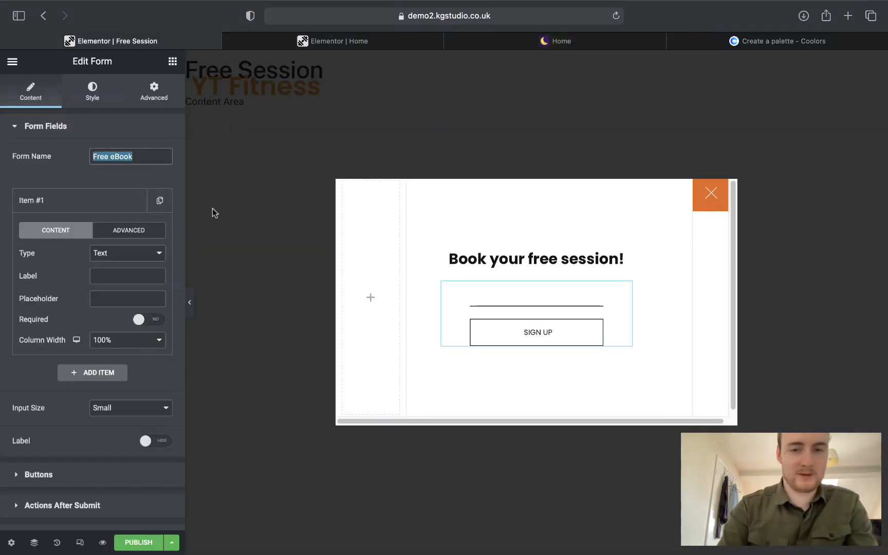
key(BackSpace)
text(FR)
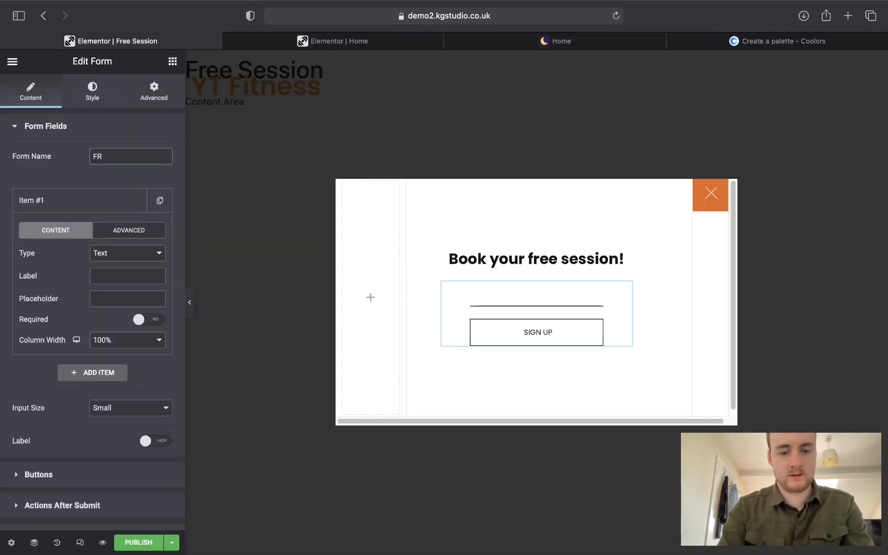
key(BackSpace)
text(ree s)
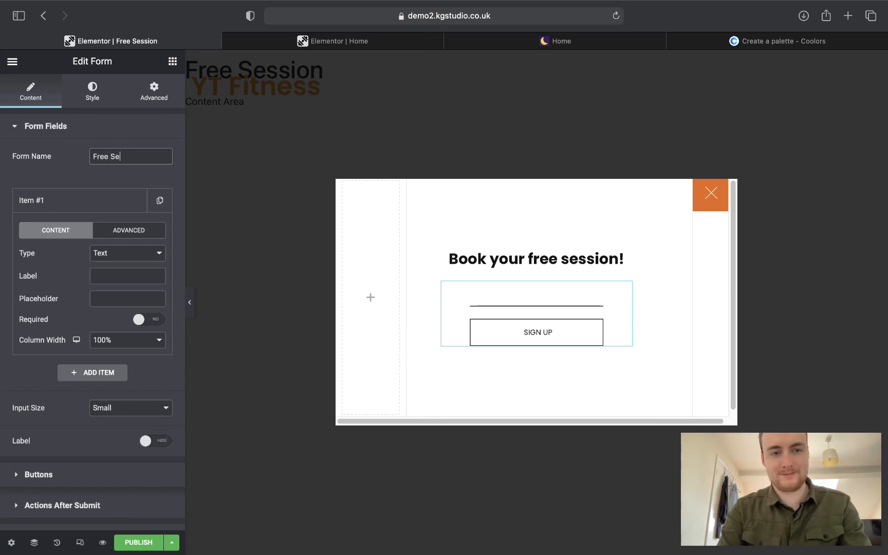
text(esso)
key(BackSpace)
text(io)
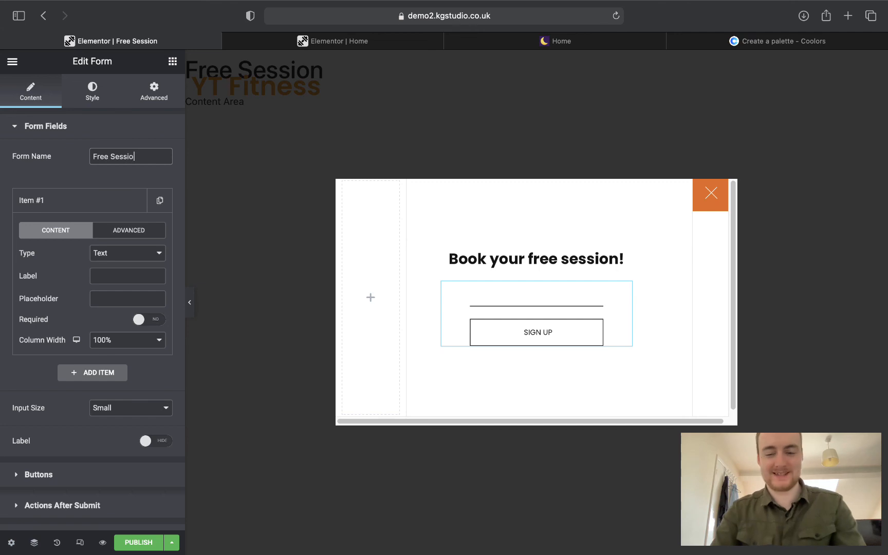
text(n)
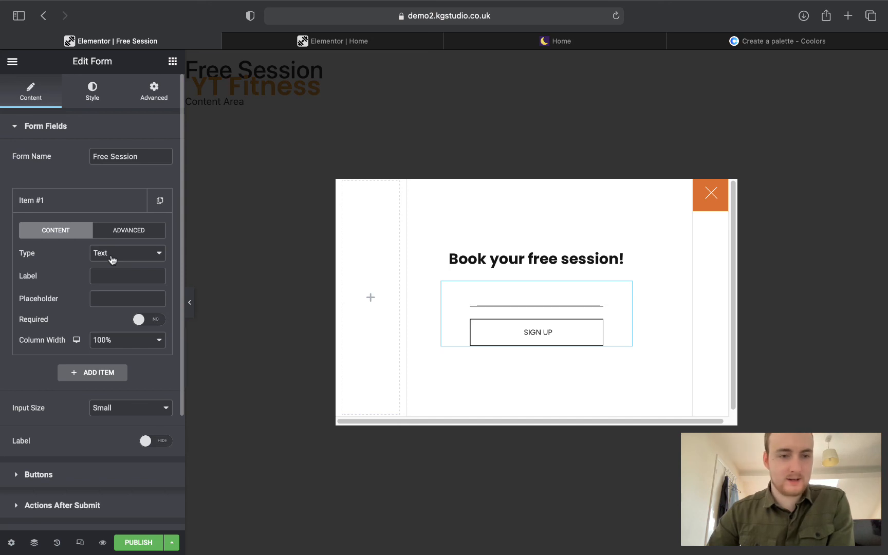
Label the first field 'Phone No.' and give it the placeholder 'Phone No.'.
click(116, 276)
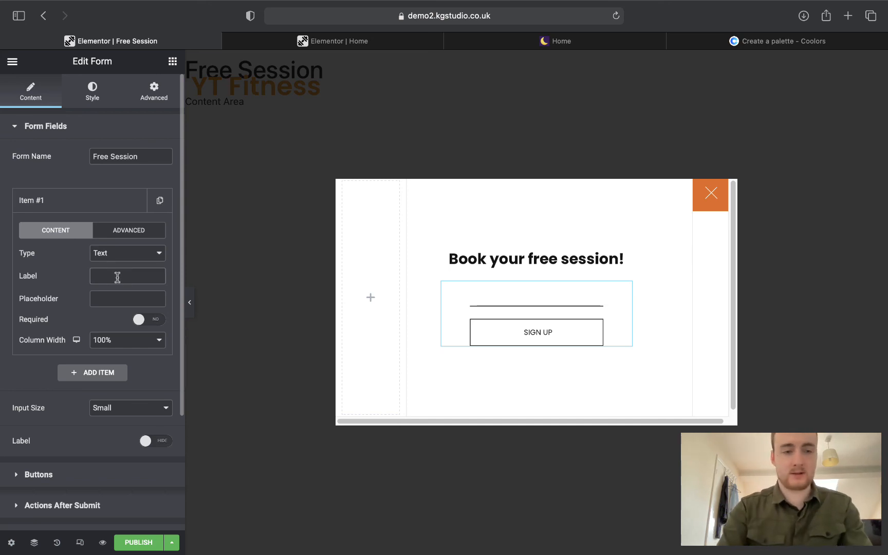
text(Phone)
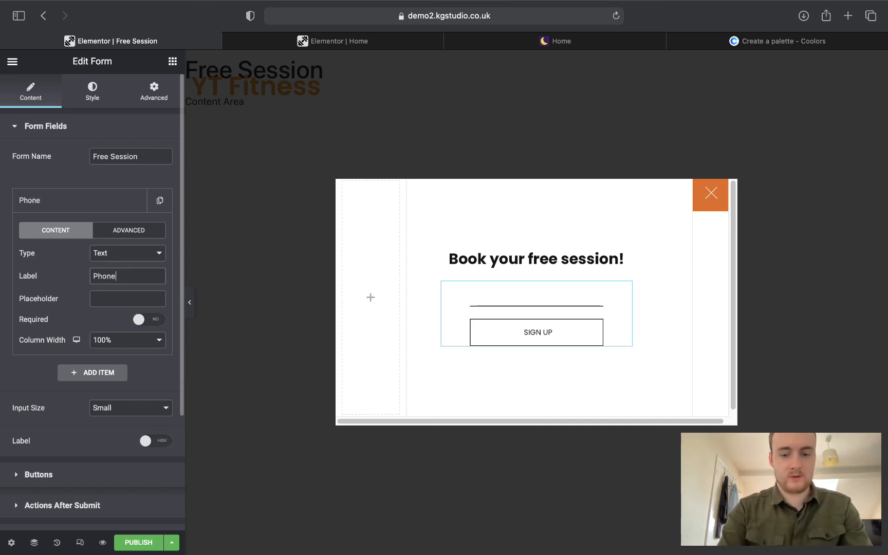
text( No.)
key(Tab)
text(P)
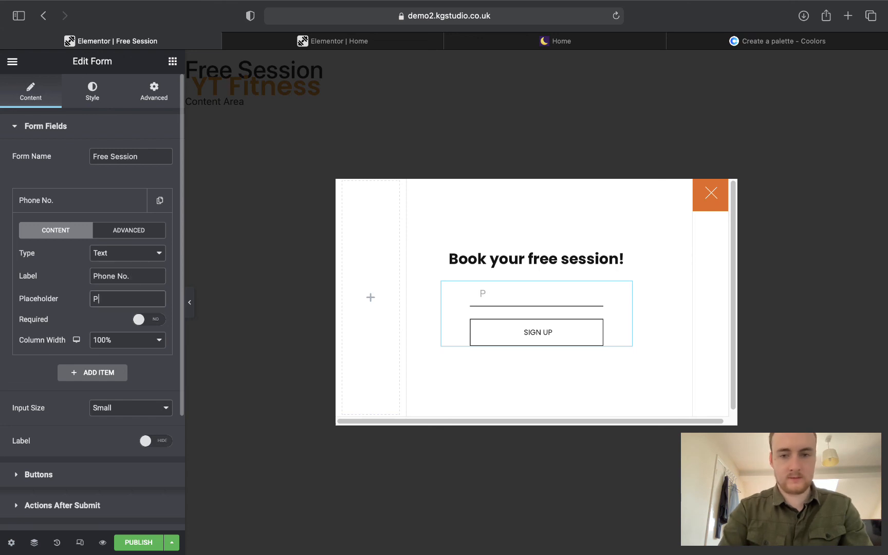
text(hone N)
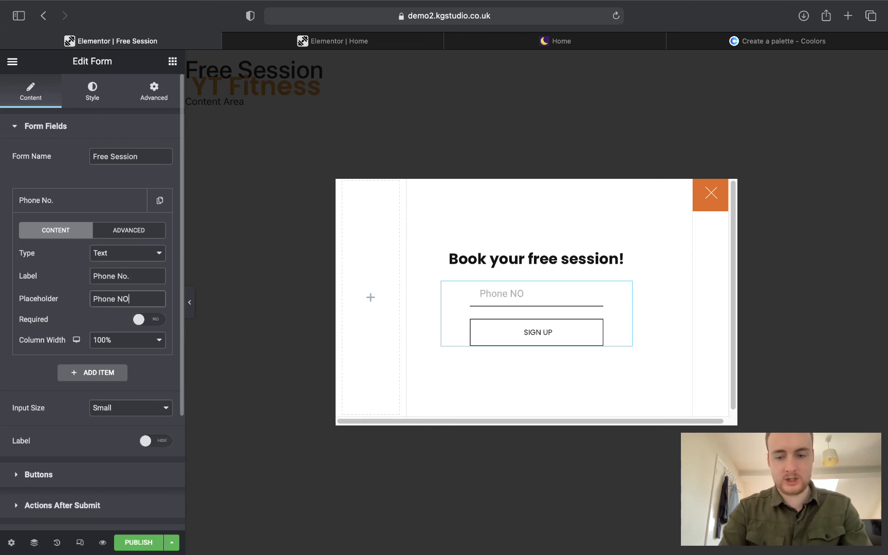
text(O)
key(BackSpace)
text(o.)
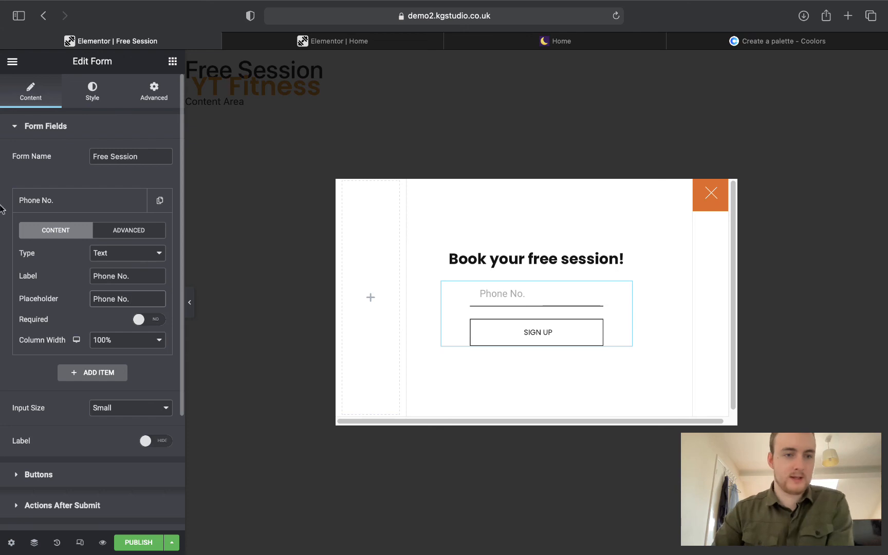
Add a second field and set its type to Date, checking the live popup for reference.
click(98, 205)
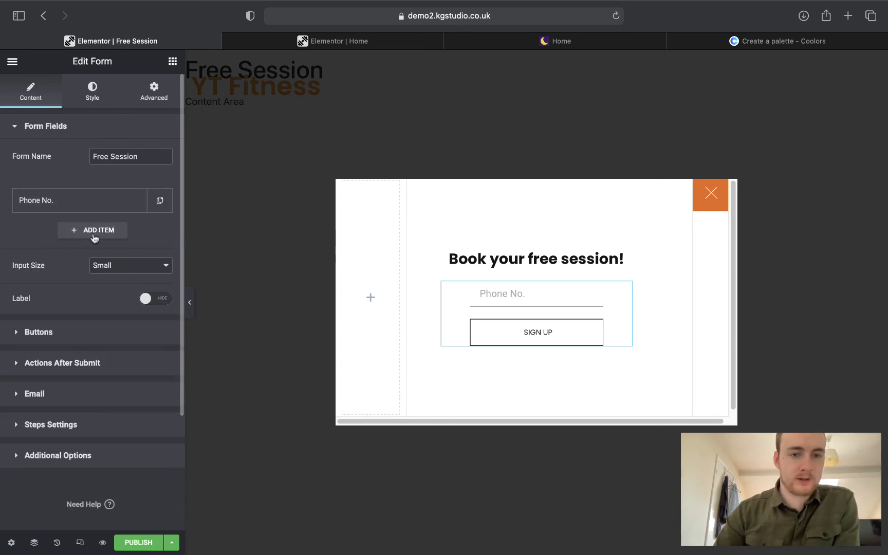
click(94, 235)
click(530, 45)
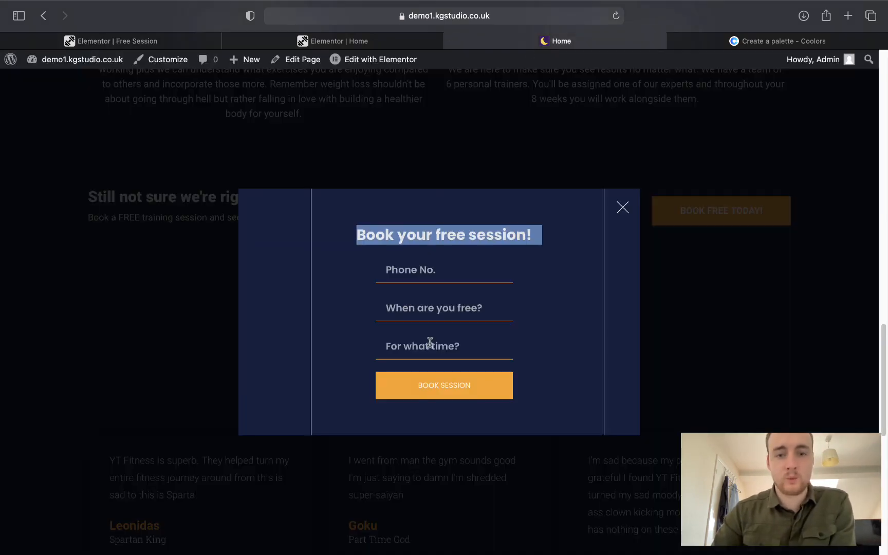
click(431, 307)
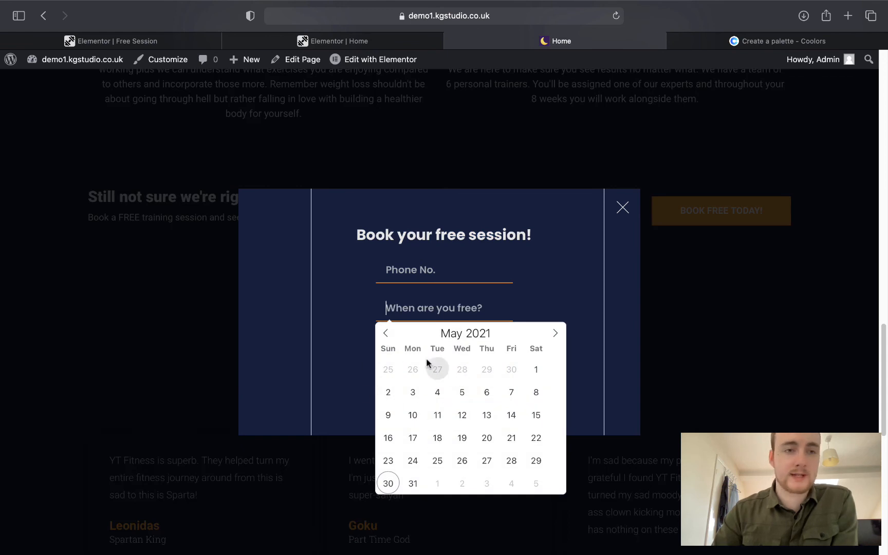
click(87, 38)
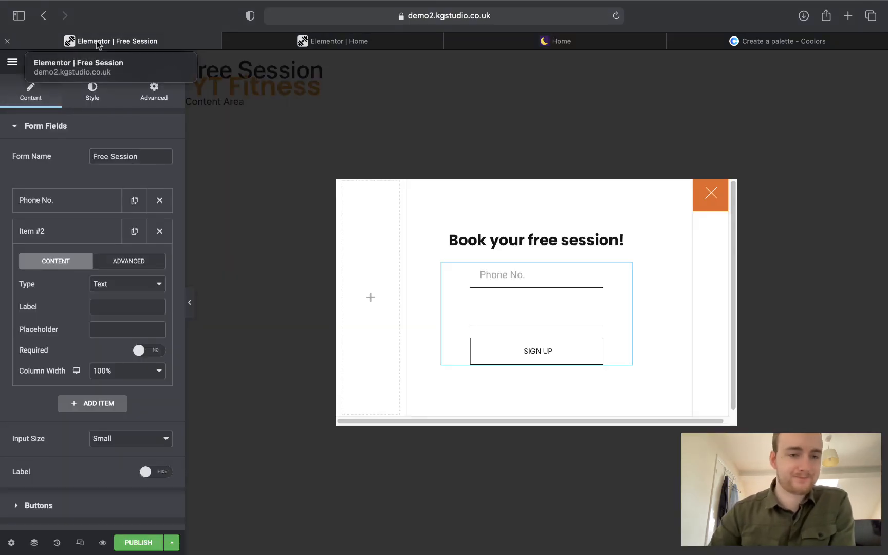
click(123, 286)
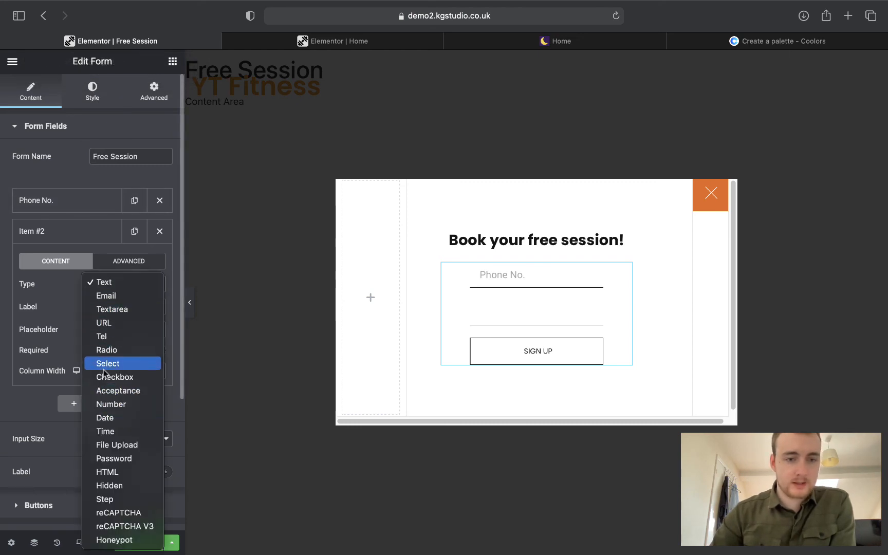
click(105, 418)
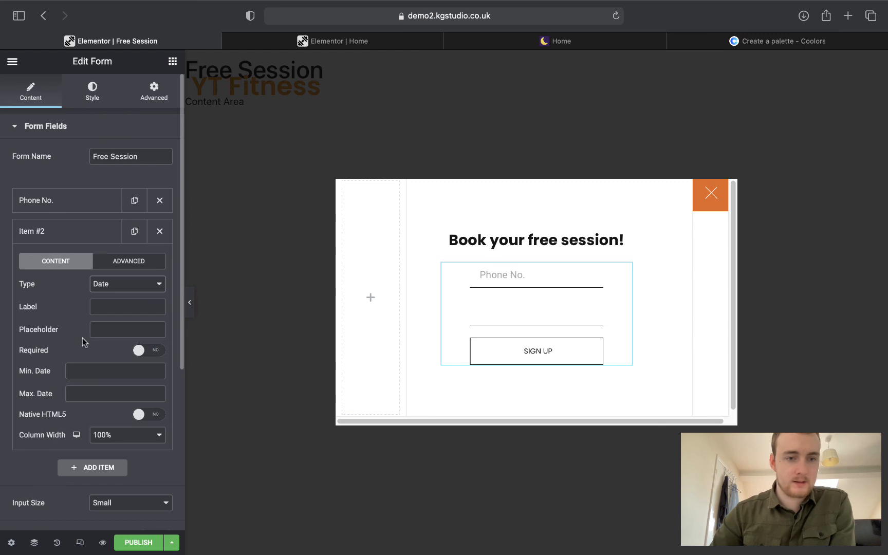
Label it 'Date' with placeholder 'When are you free?', then test-pick 12 May 2021.
click(96, 307)
text(W)
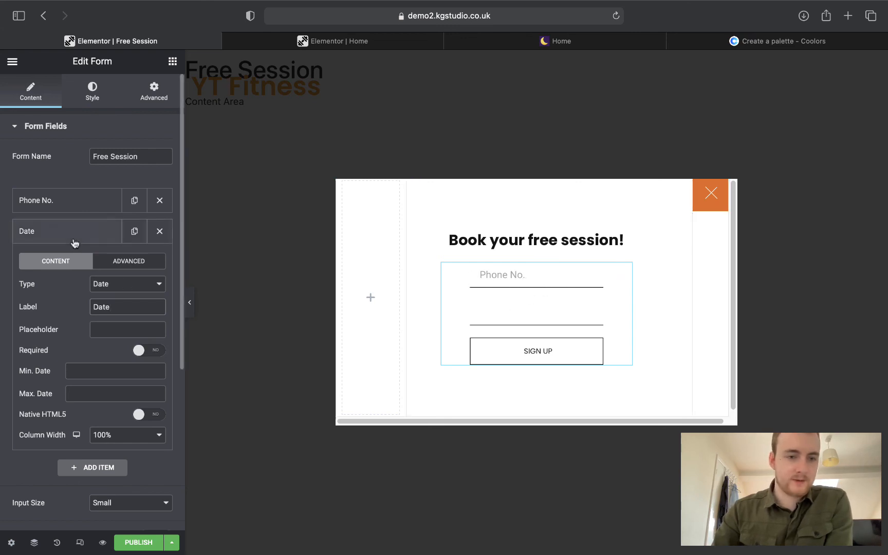
click(111, 307)
click(111, 325)
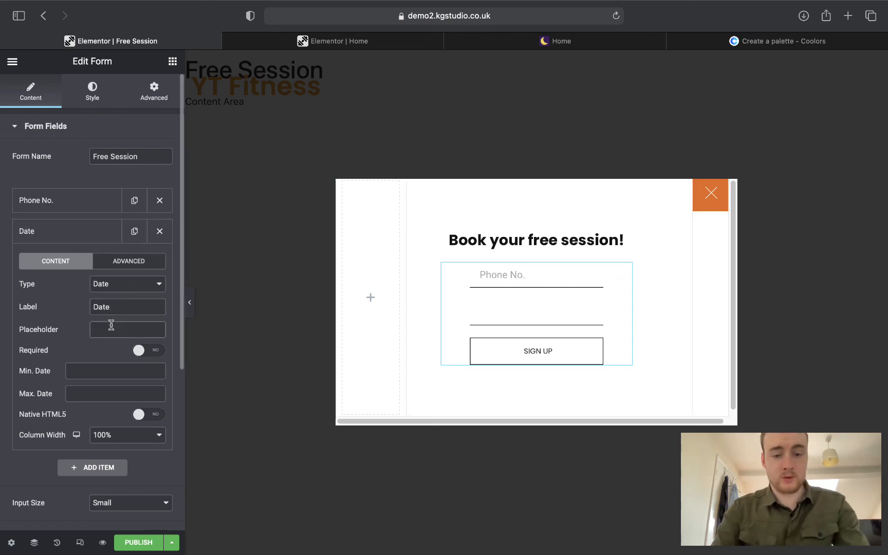
text(When are)
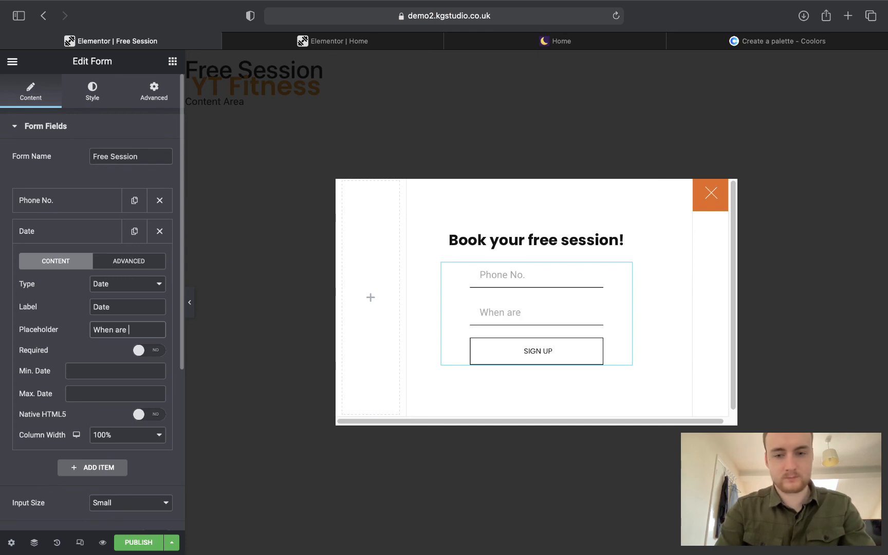
text( yu)
key(BackSpace)
text(ou )
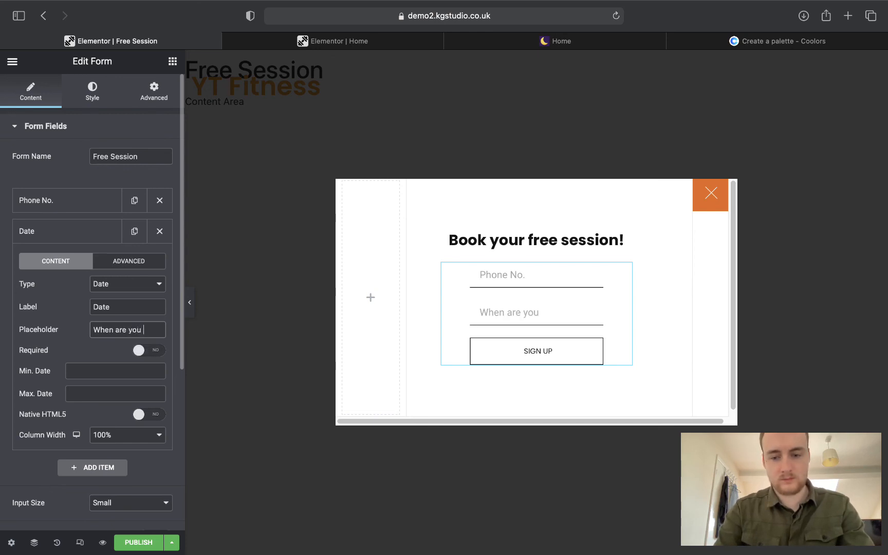
text(free?)
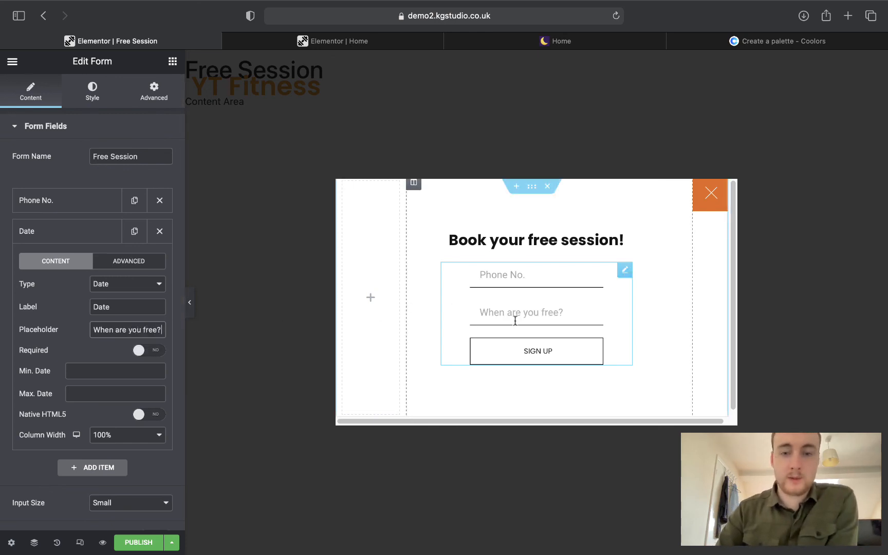
click(515, 320)
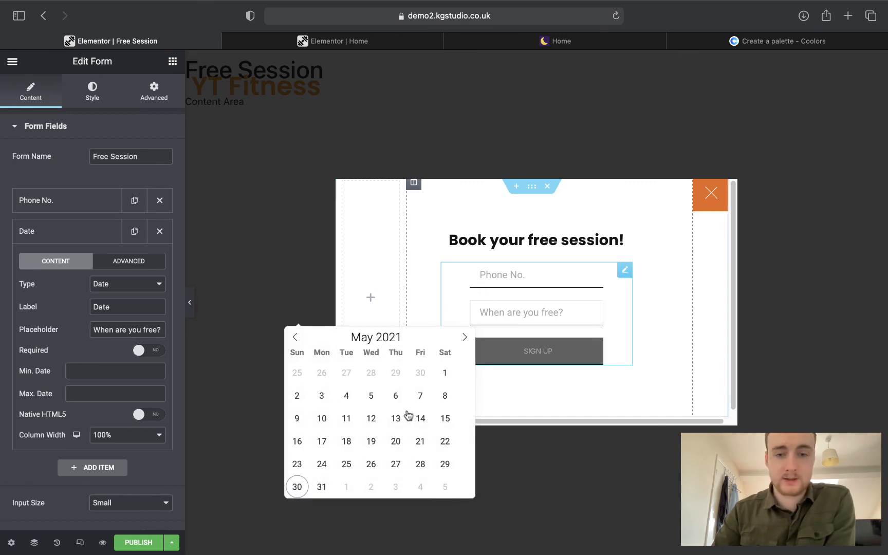
click(372, 418)
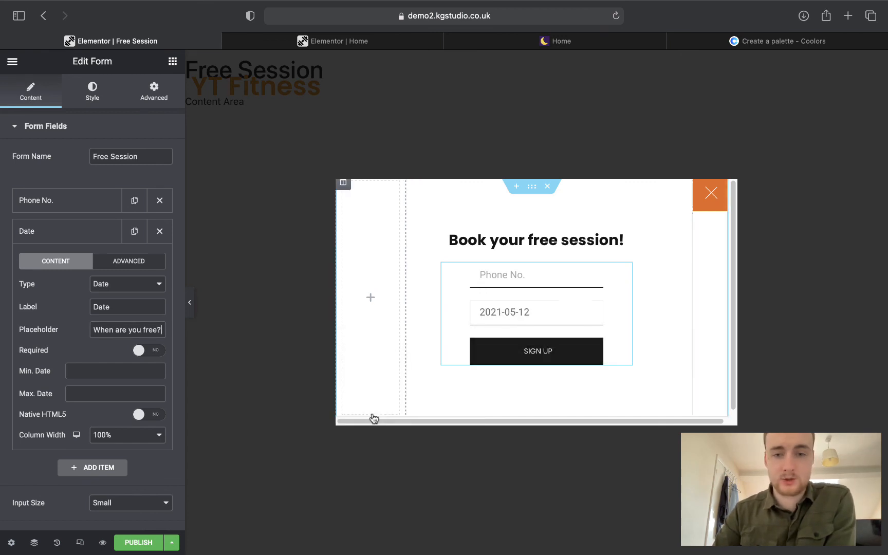
Add a third Time-type field labelled 'Time' with placeholder 'For what time?'.
click(43, 238)
click(103, 261)
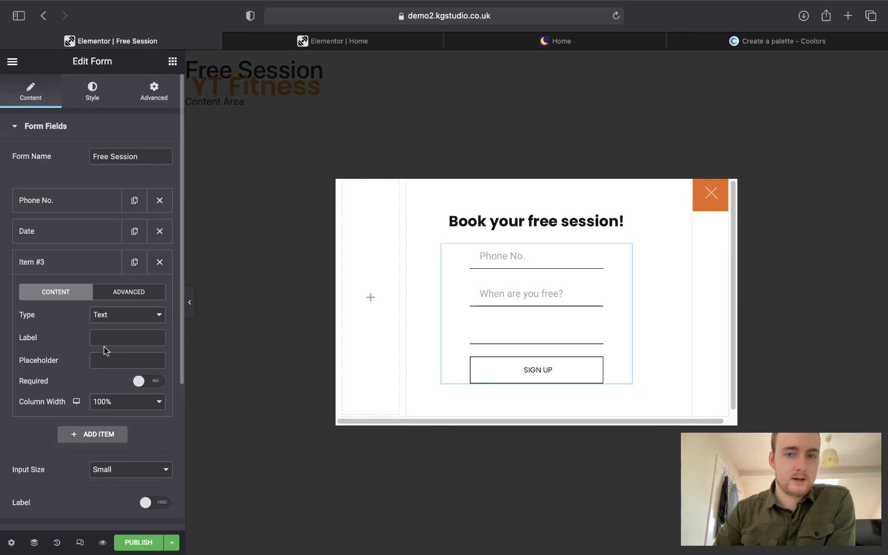
click(481, 42)
click(550, 302)
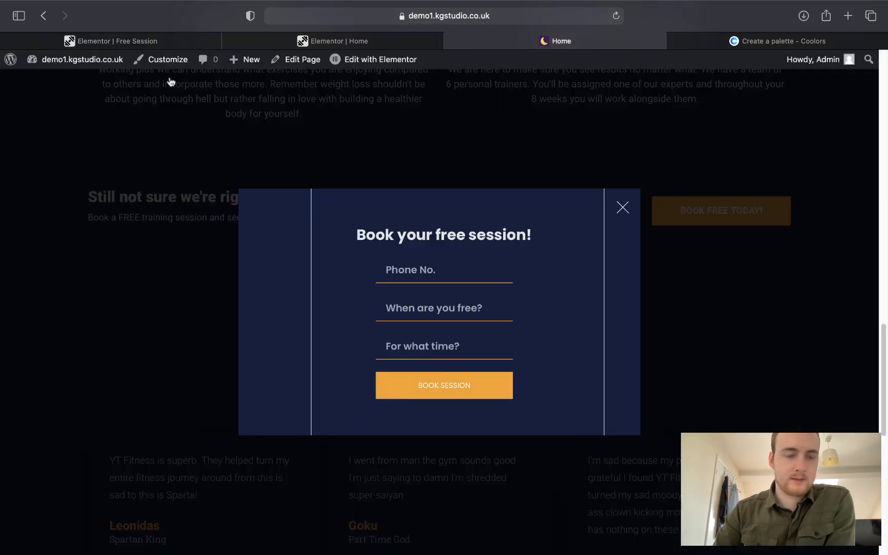
click(155, 44)
click(117, 335)
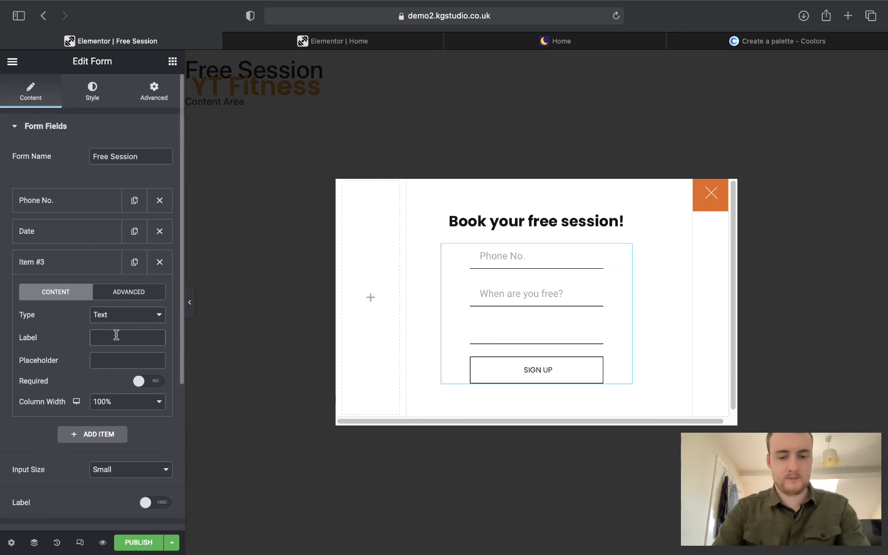
text(Time)
key(Tab)
text(W)
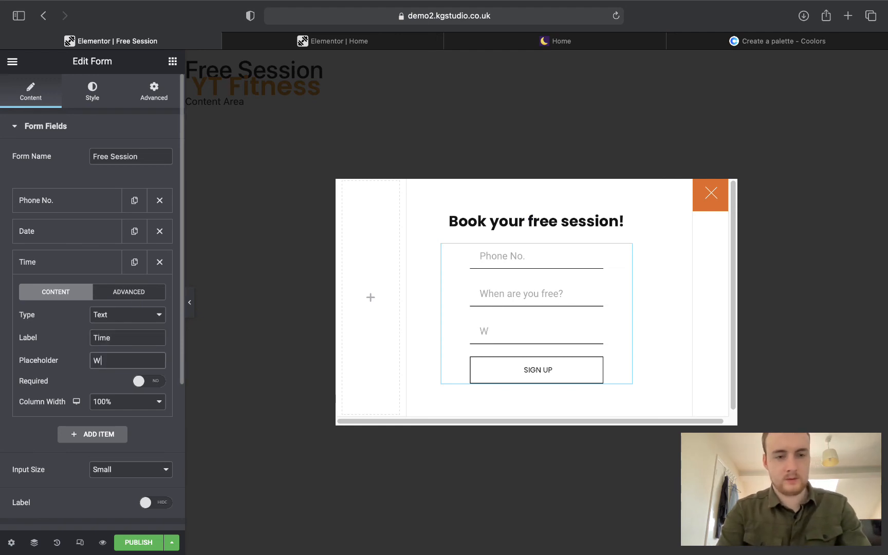
text(haF)
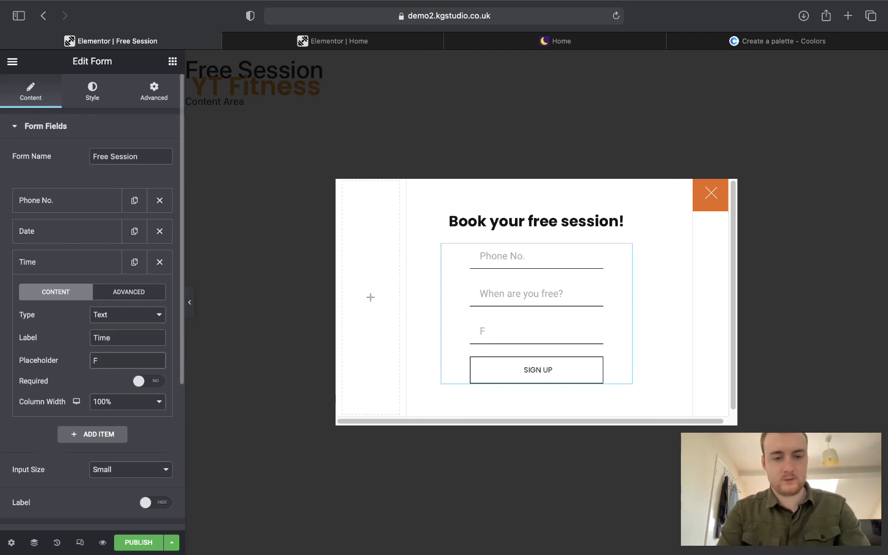
text(or what time?)
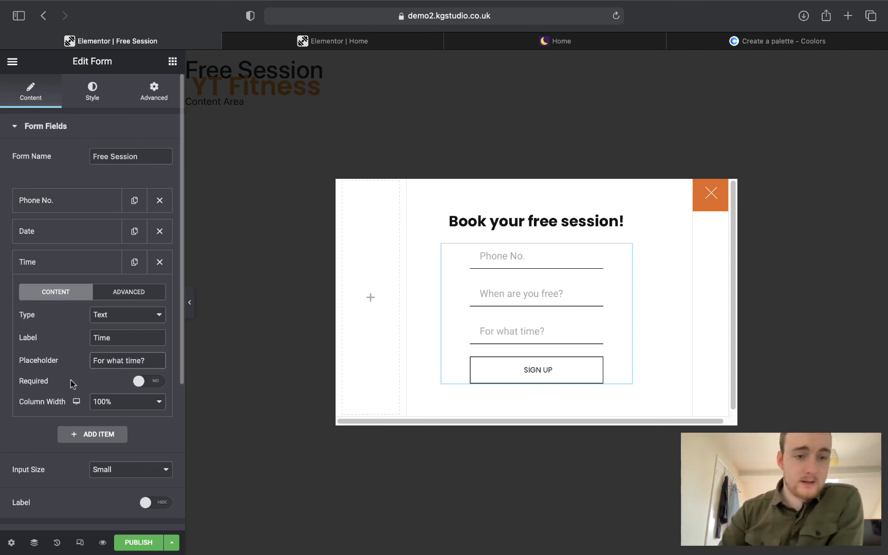
click(106, 319)
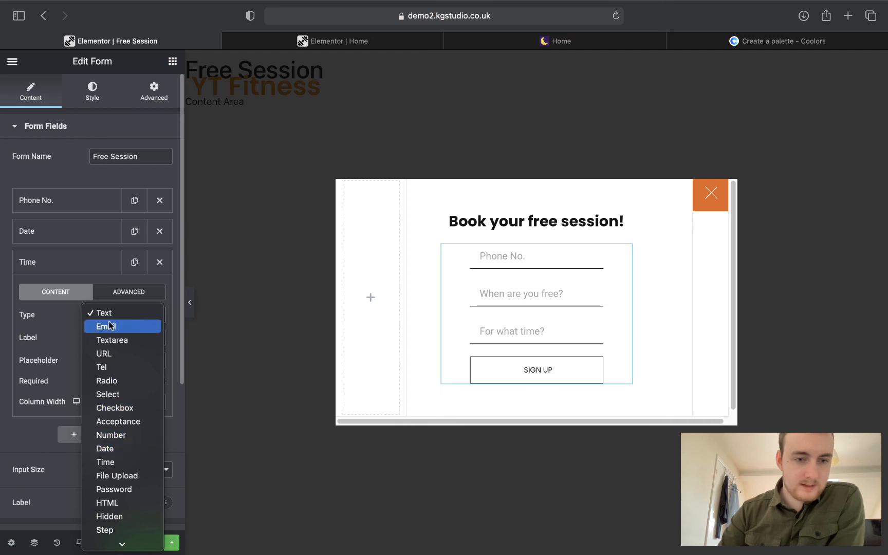
click(117, 461)
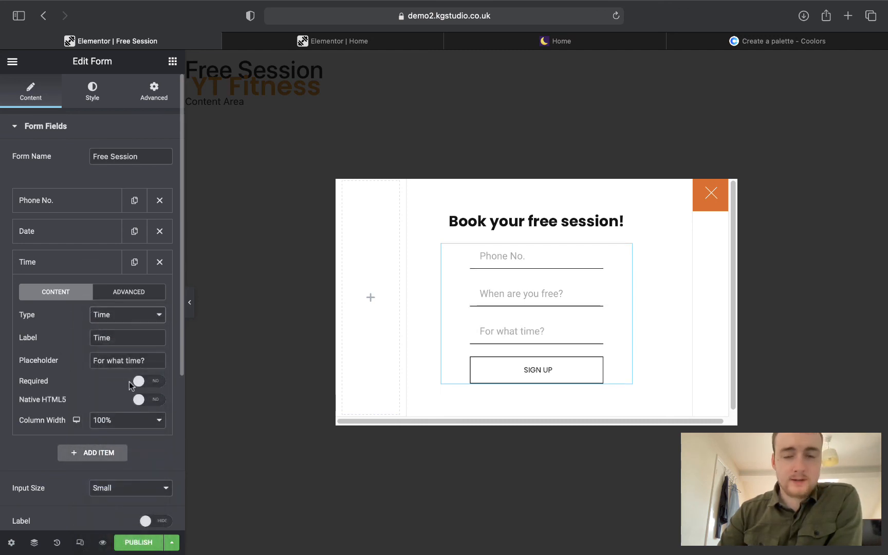
Make the Date and Phone No. fields required and test validation with an empty submit.
click(67, 262)
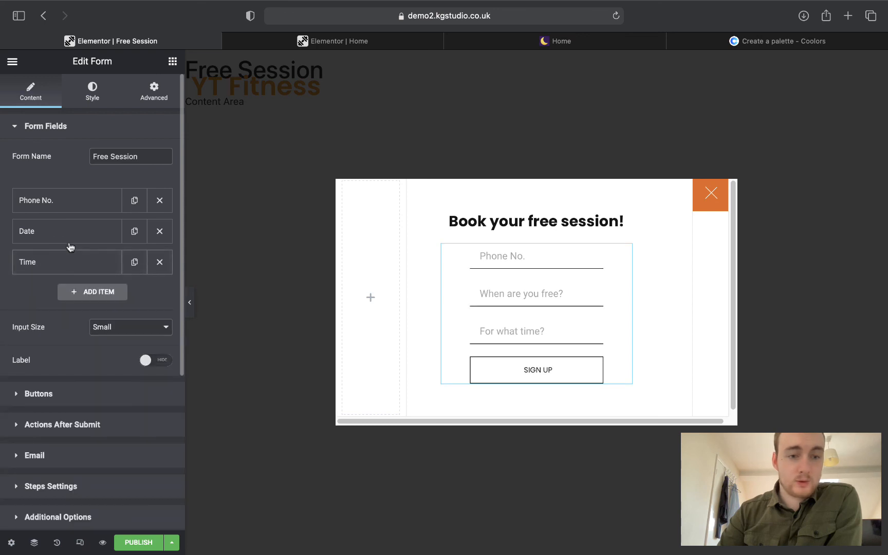
click(69, 232)
click(137, 350)
click(69, 206)
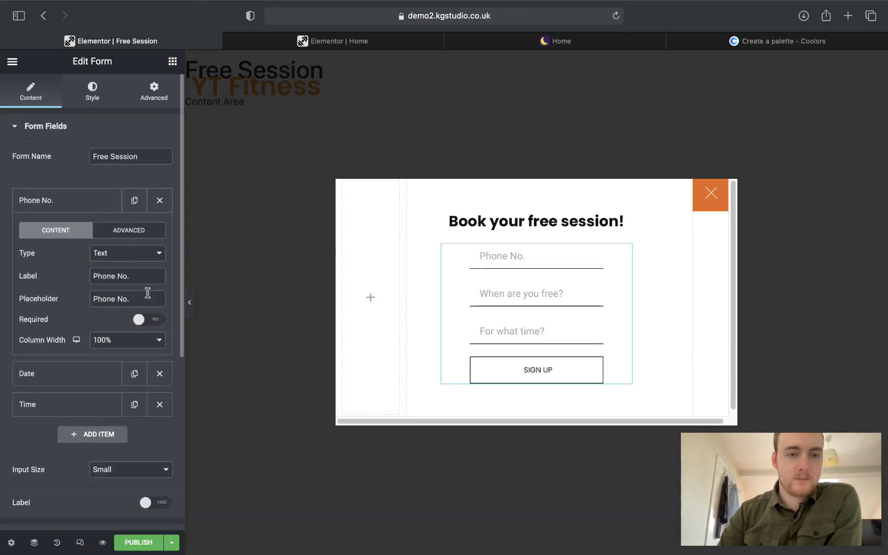
click(144, 319)
click(74, 200)
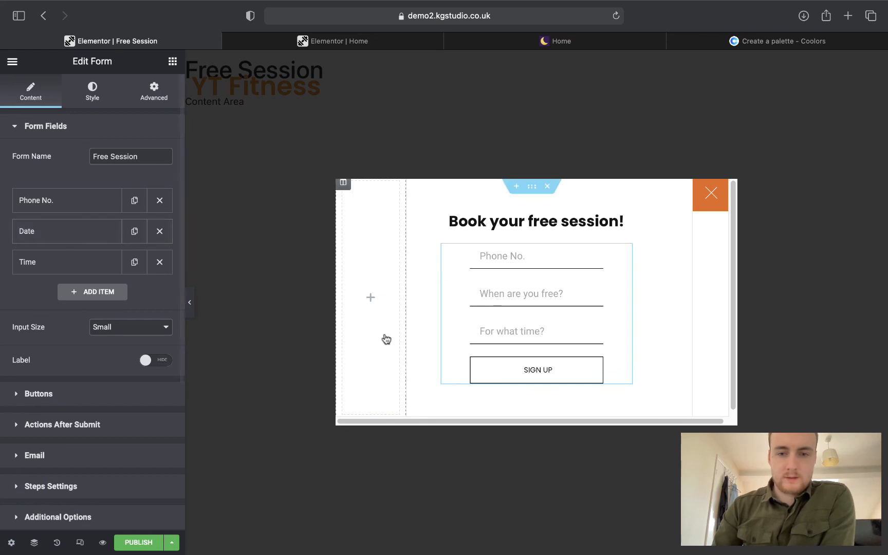
click(520, 374)
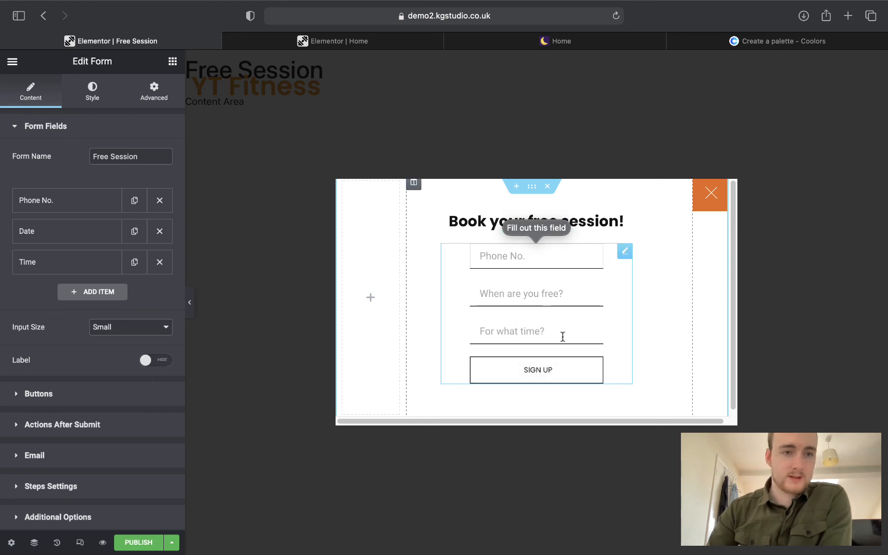
Give the popup section a classic background in the navy global Primary colour.
click(90, 98)
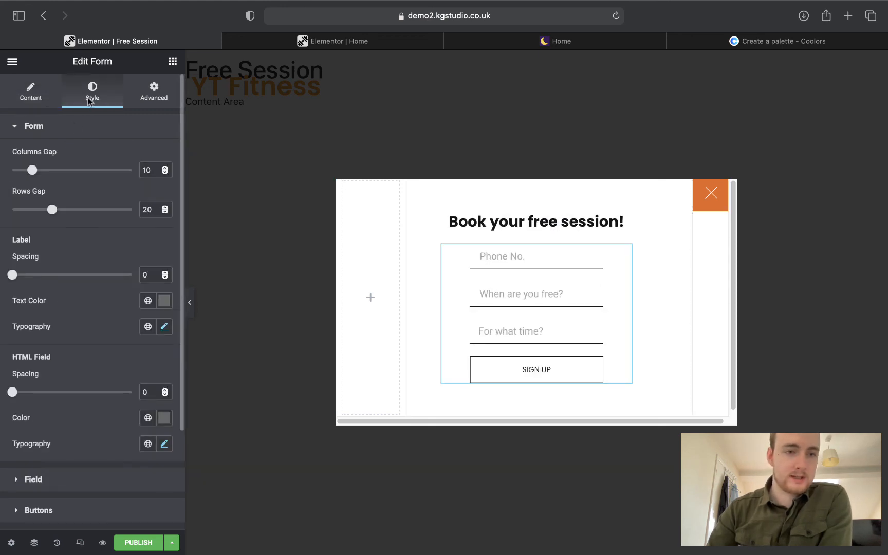
click(73, 127)
click(72, 157)
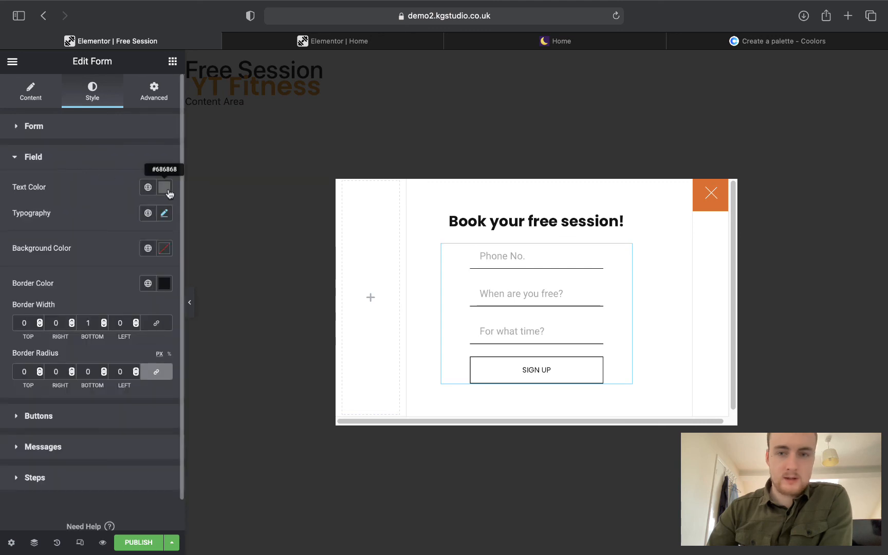
click(405, 193)
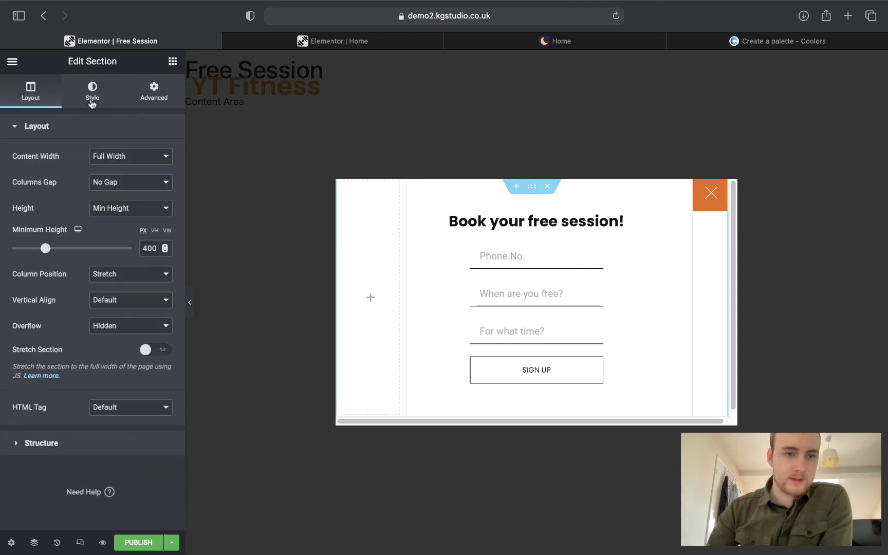
click(91, 99)
click(114, 182)
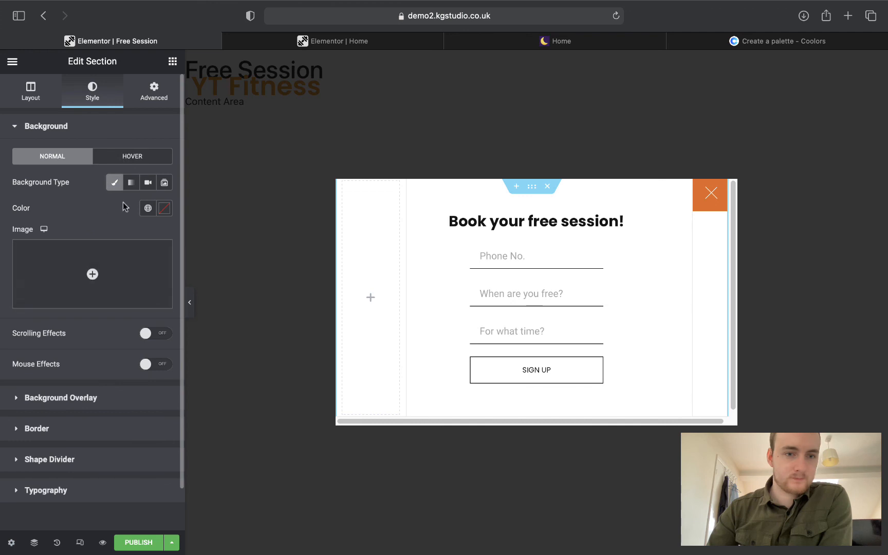
click(148, 208)
click(80, 263)
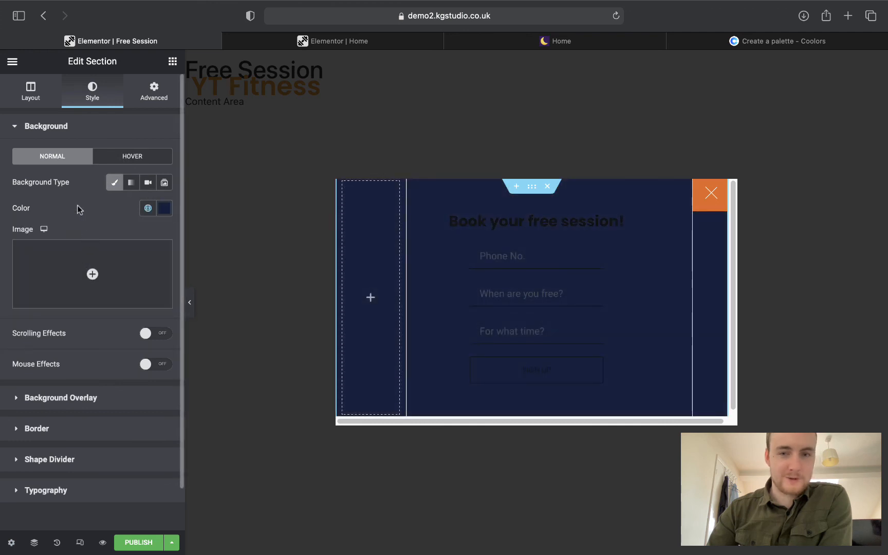
Make the 'Book your free session!' heading text the white global Text colour.
click(520, 225)
click(100, 101)
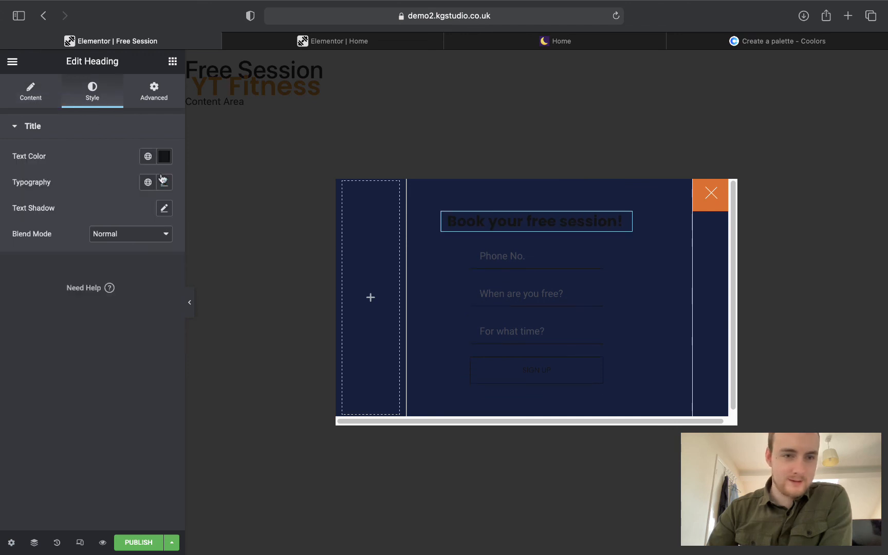
click(144, 133)
click(91, 127)
click(147, 156)
click(77, 257)
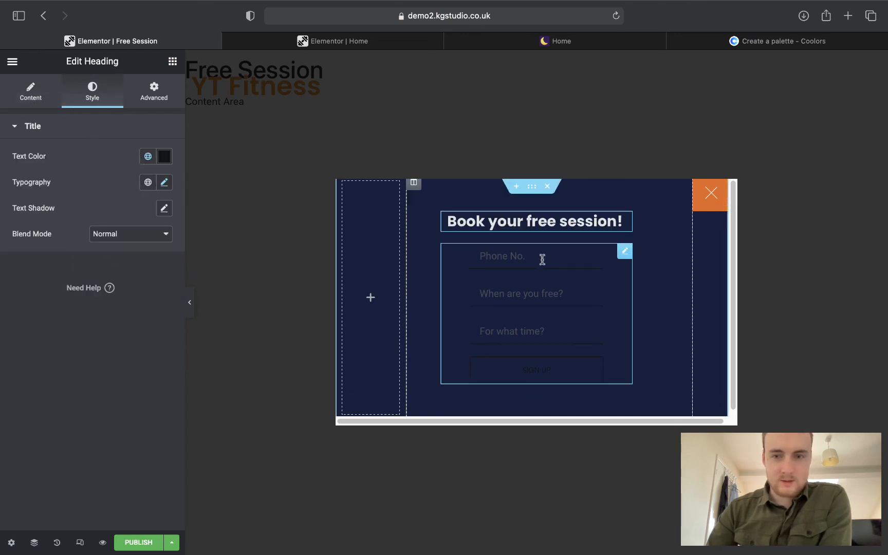
click(625, 252)
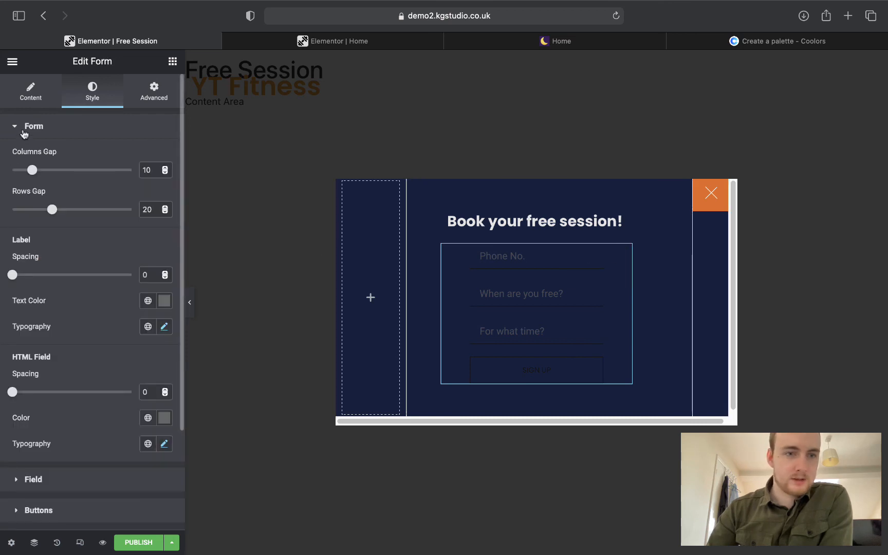
Set the form fields' text to the light Text colour and borders to orange Secondary.
click(25, 129)
click(27, 158)
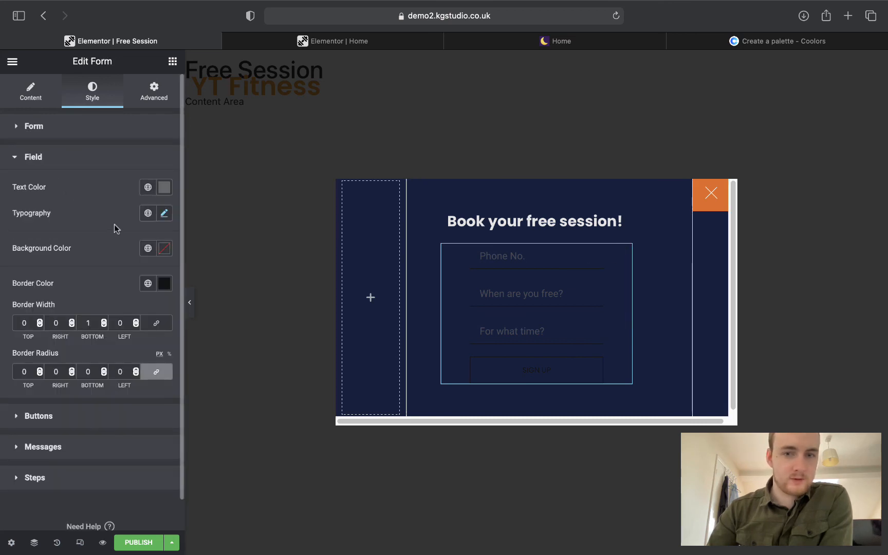
click(148, 187)
click(61, 288)
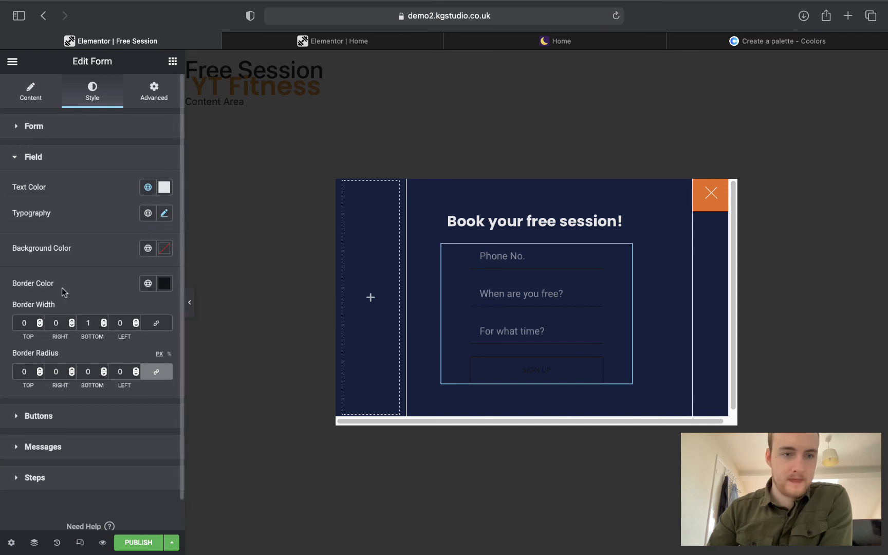
click(148, 282)
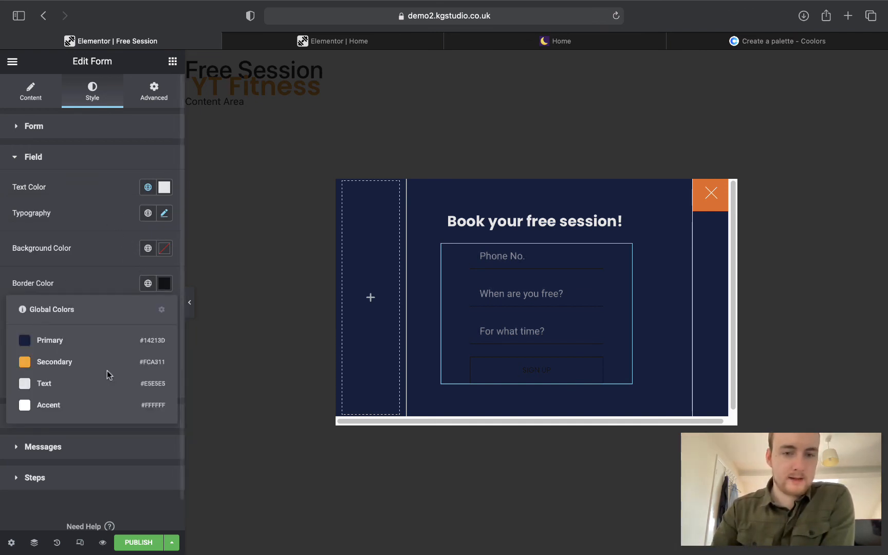
click(95, 362)
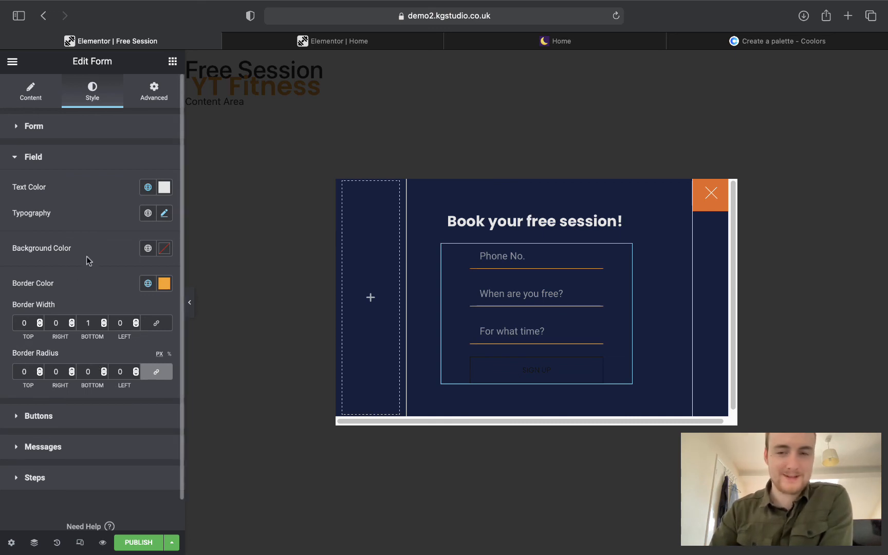
Set the form column's border type to None and preview the result.
click(413, 184)
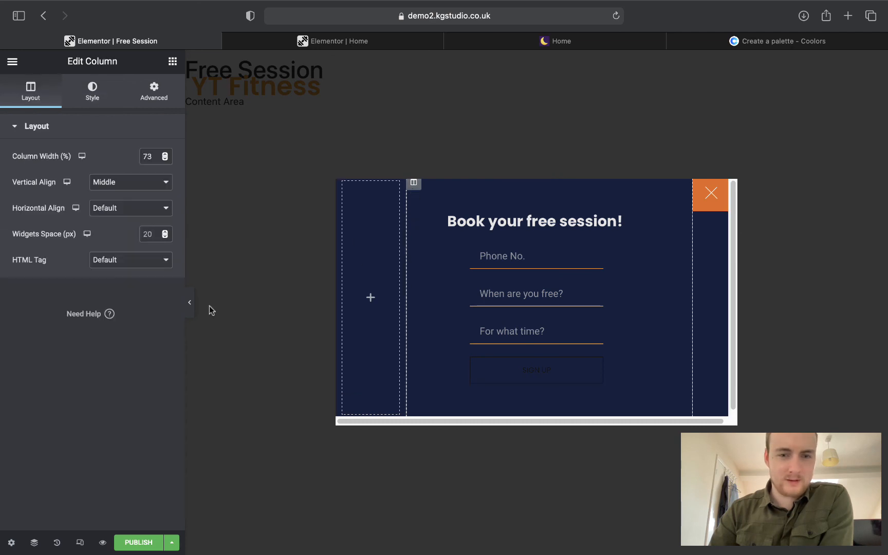
click(190, 302)
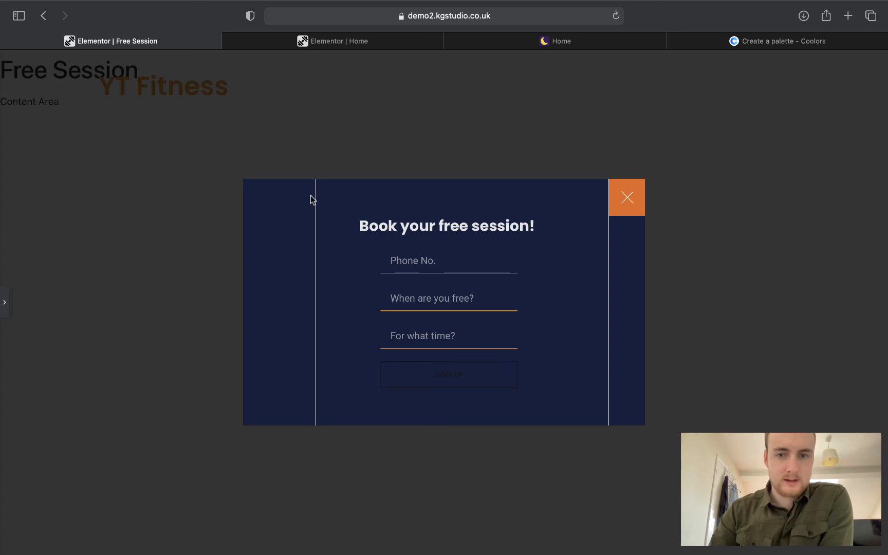
click(4, 303)
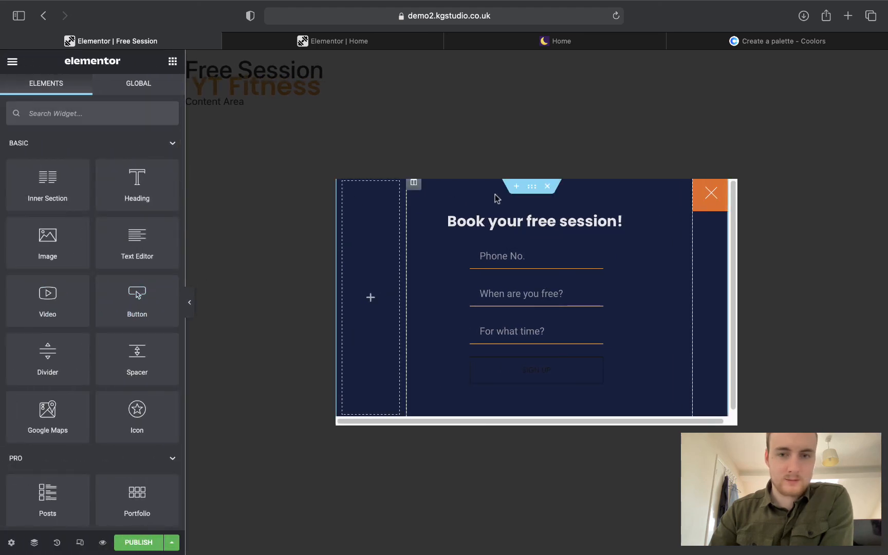
click(414, 183)
click(98, 105)
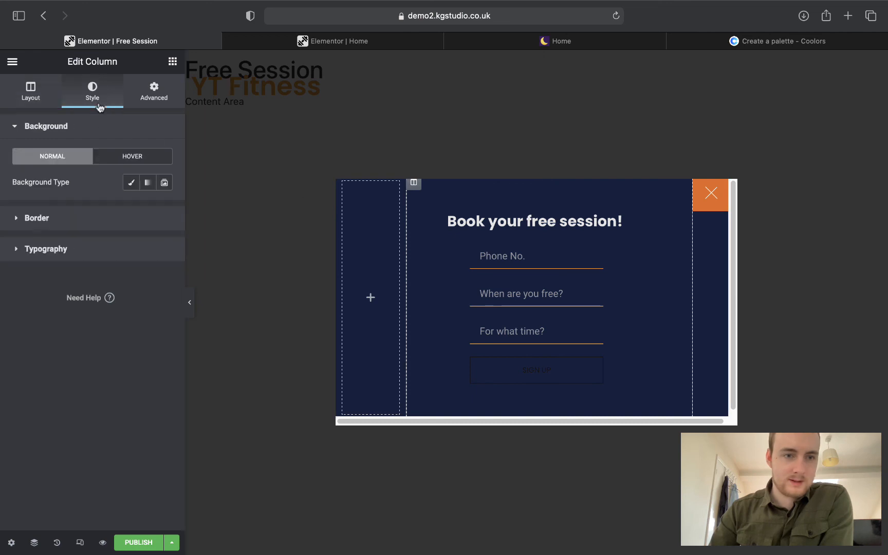
click(53, 227)
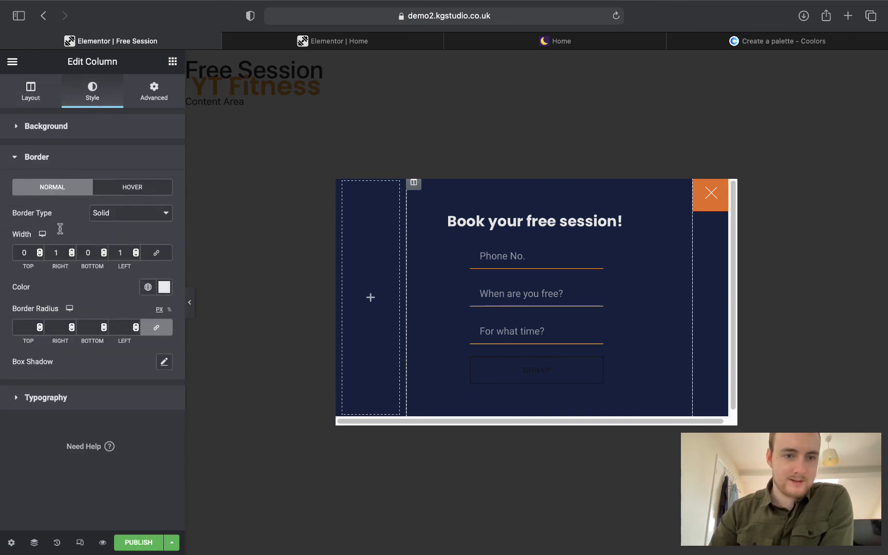
click(119, 213)
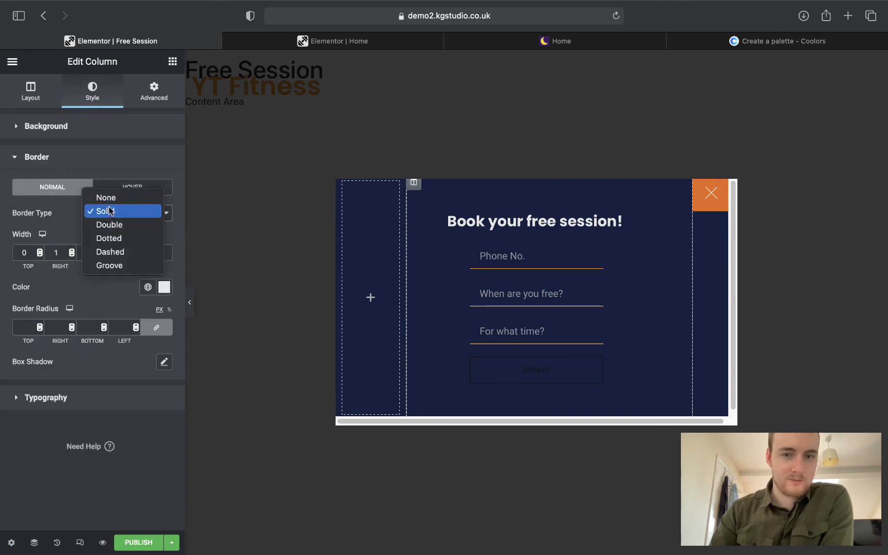
click(111, 195)
click(190, 302)
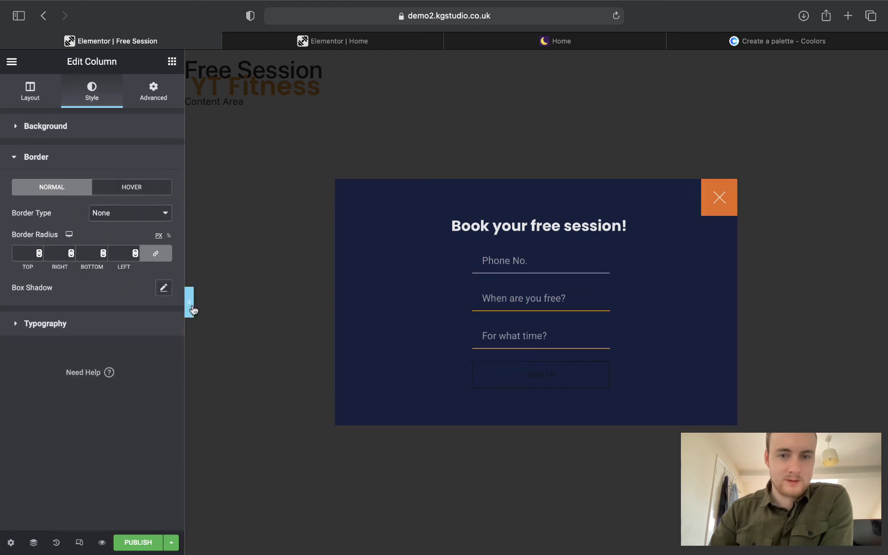
click(3, 307)
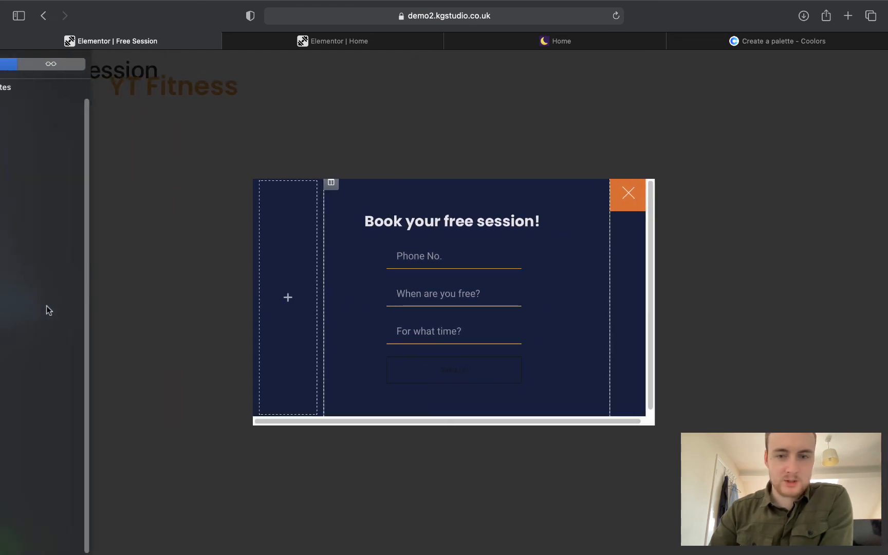
click(625, 251)
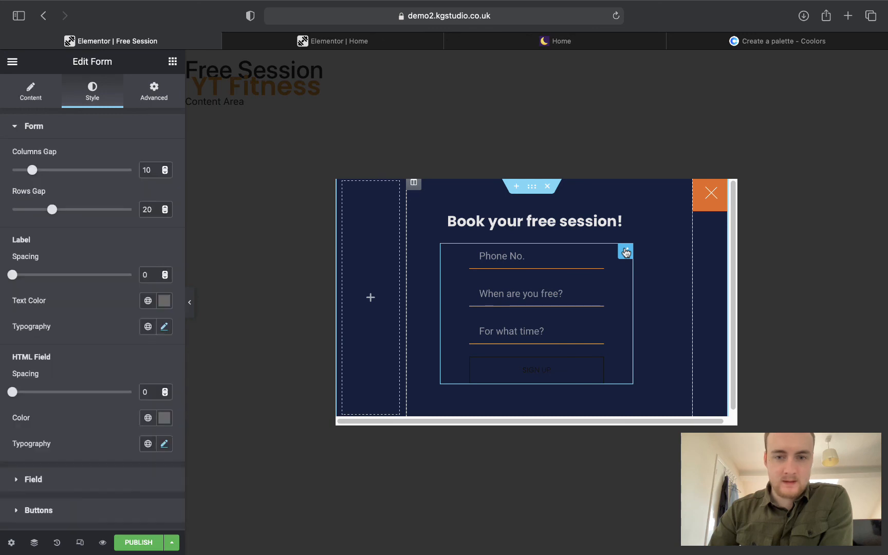
Style the SIGN UP button with an orange background, navy Primary text and orange border.
click(62, 134)
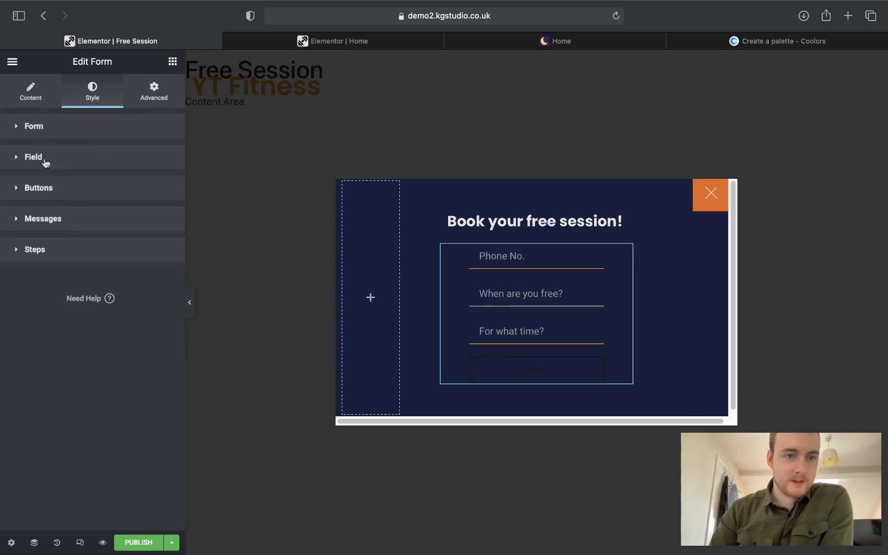
click(45, 189)
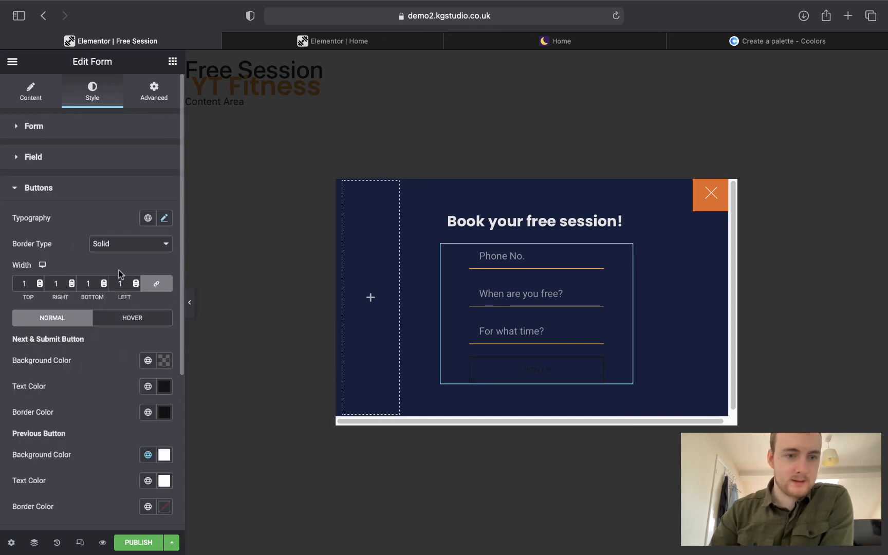
scroll(118, 274, down, 5)
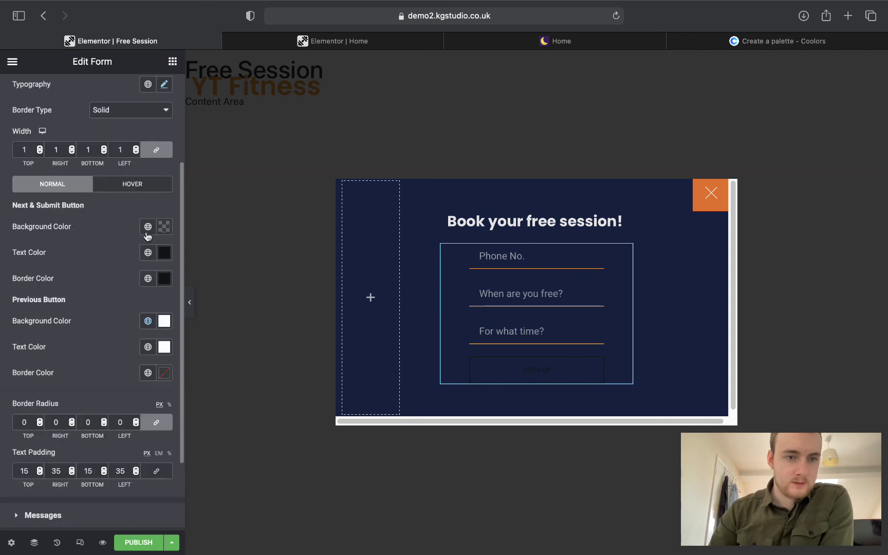
scroll(145, 236, up, 2)
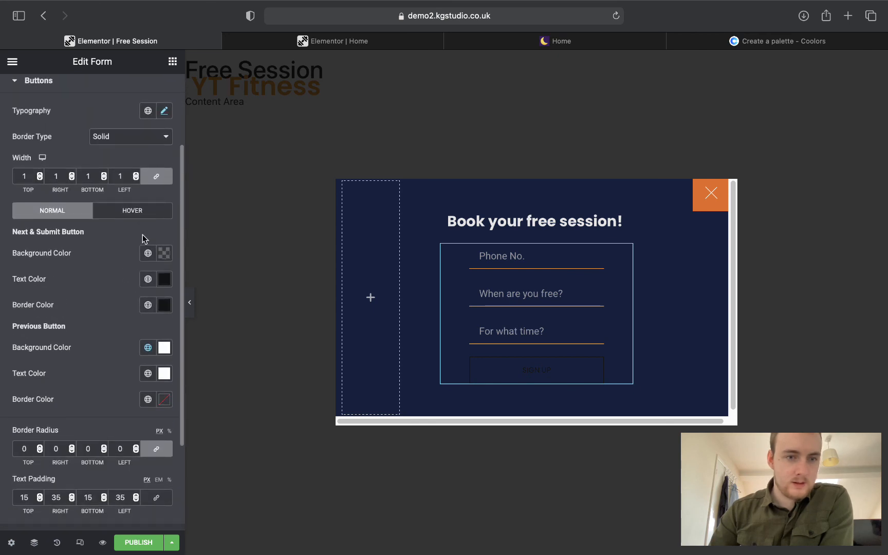
click(146, 253)
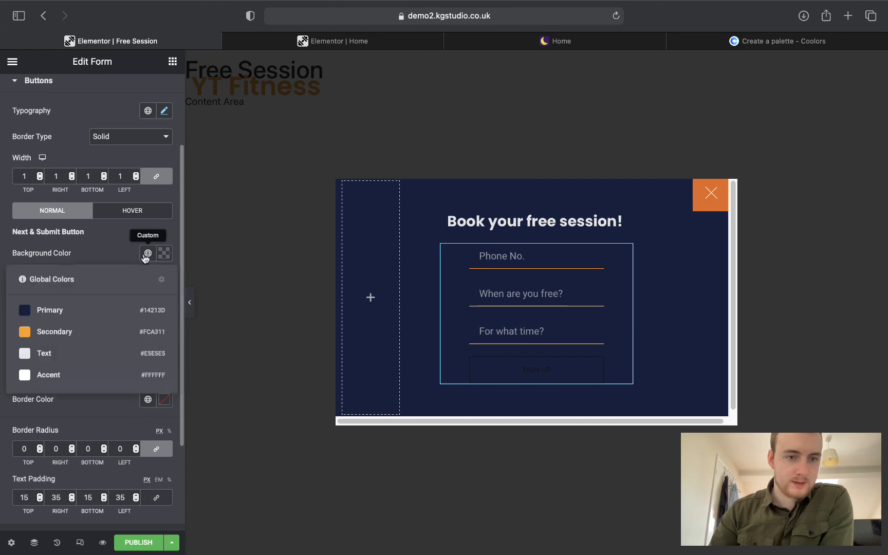
click(79, 330)
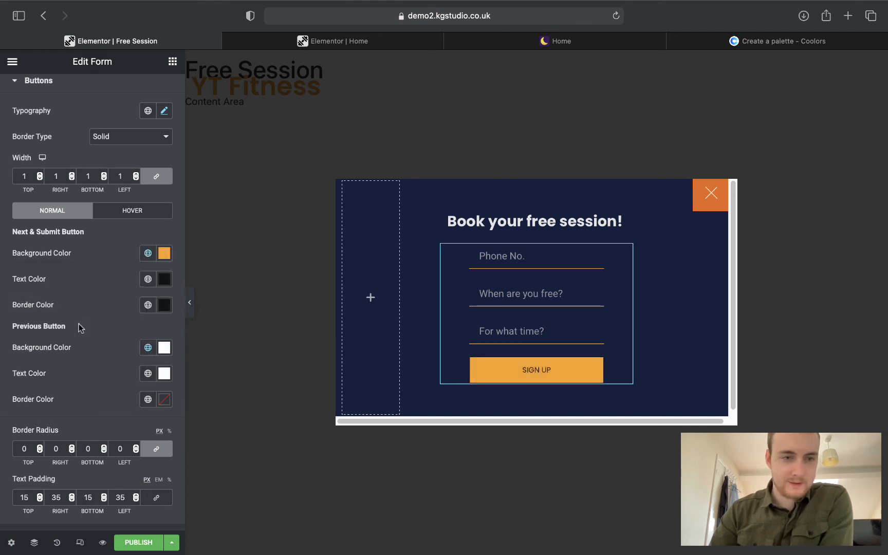
click(149, 282)
click(49, 344)
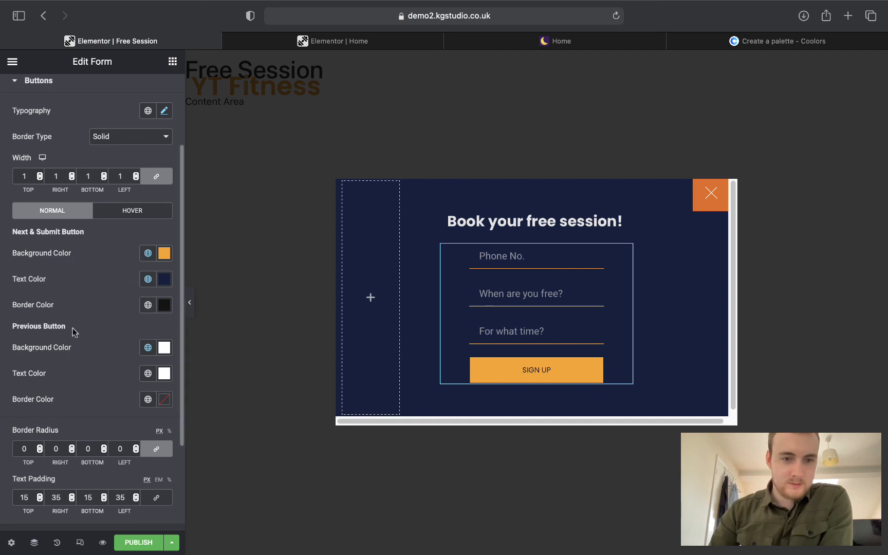
click(148, 305)
click(67, 329)
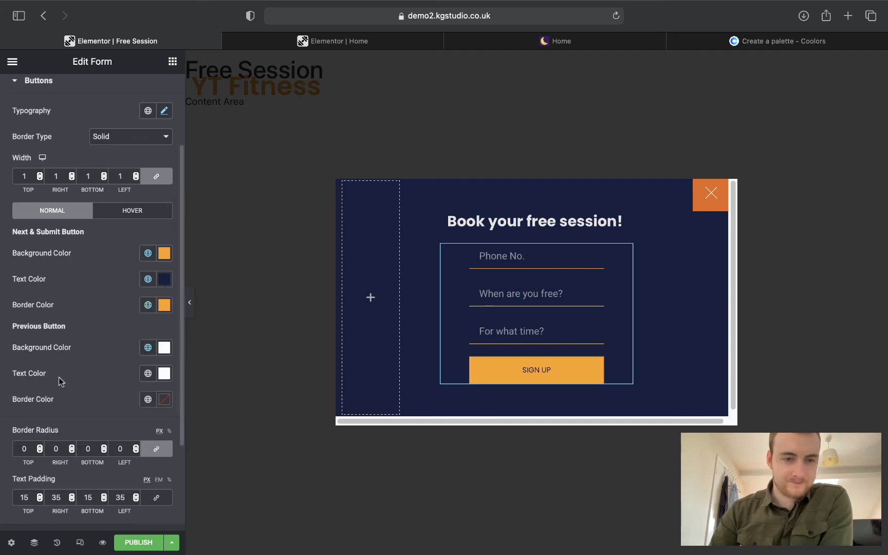
Give the button's hover state a light grey background, navy text and orange Secondary border.
click(128, 214)
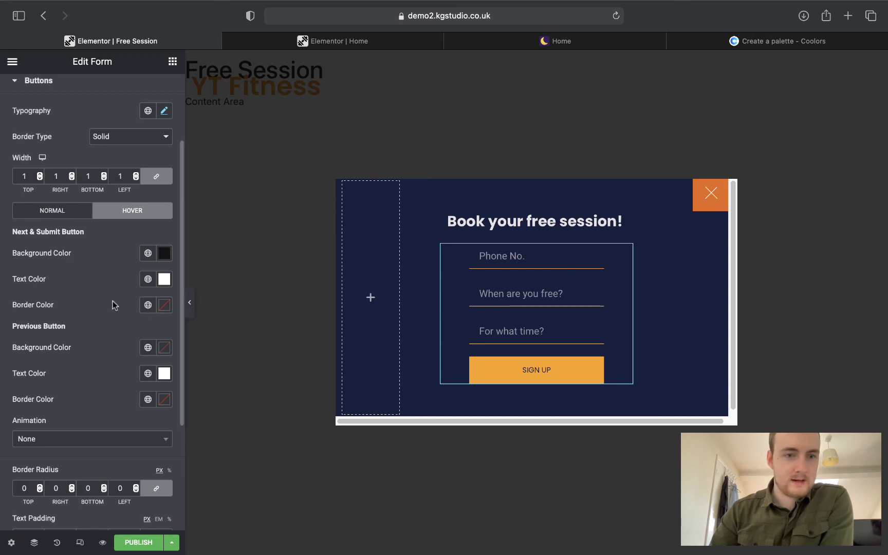
click(148, 253)
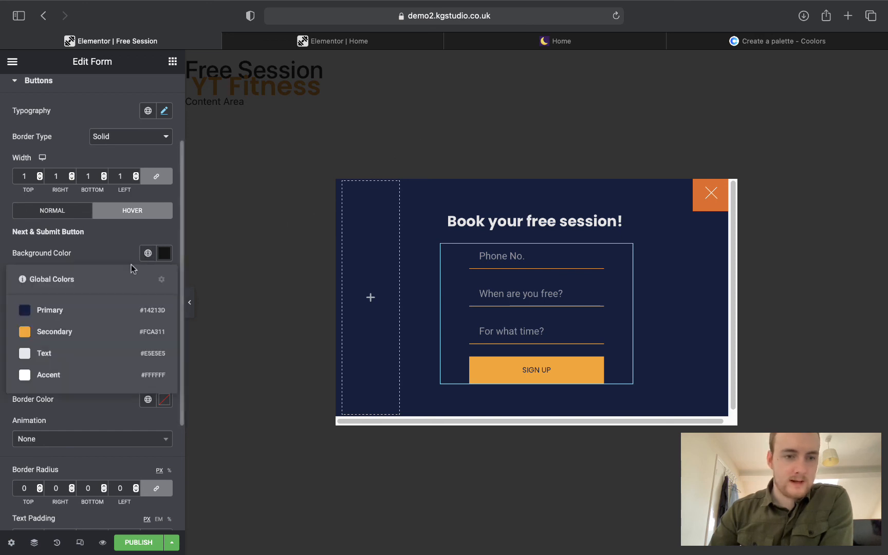
click(67, 363)
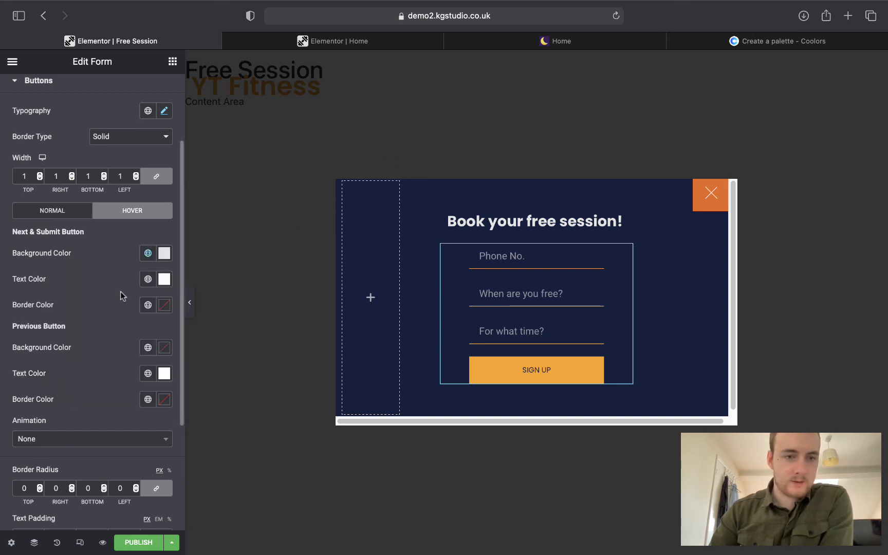
click(148, 279)
click(67, 336)
click(148, 304)
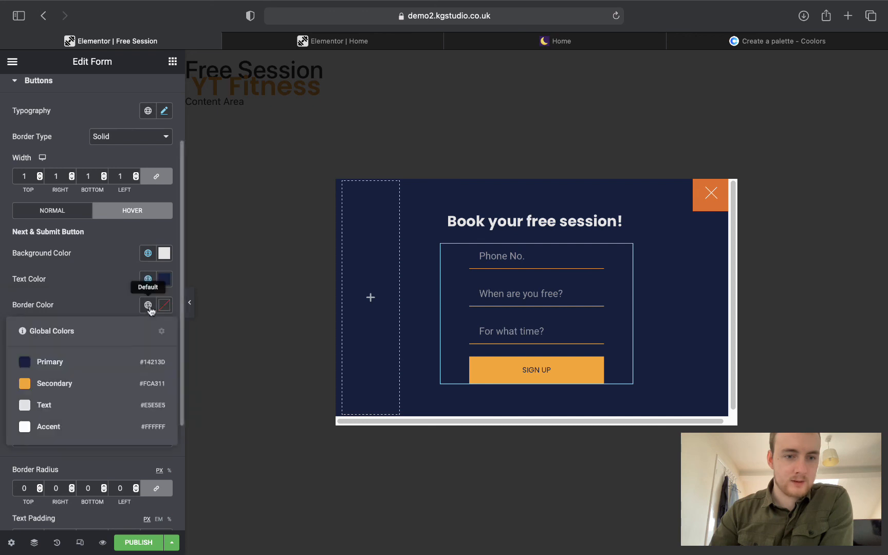
click(62, 383)
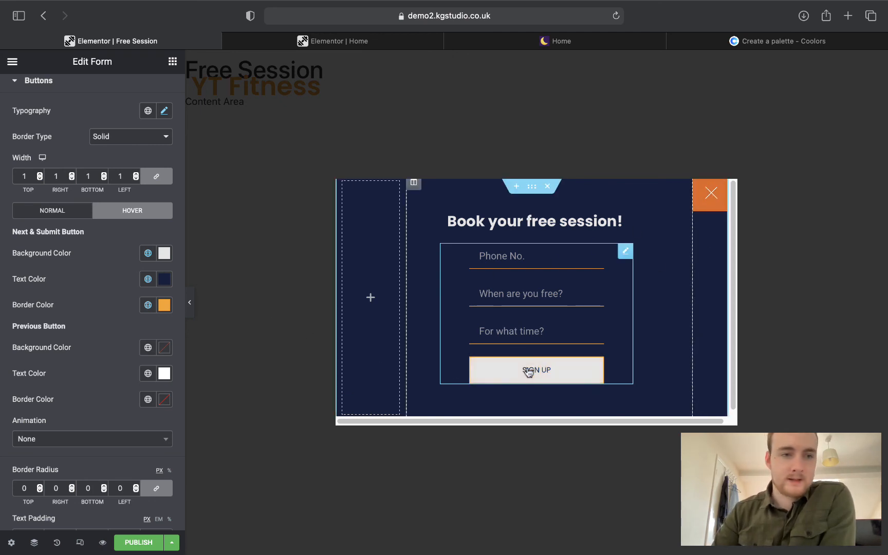
scroll(48, 135, down, 1)
click(45, 87)
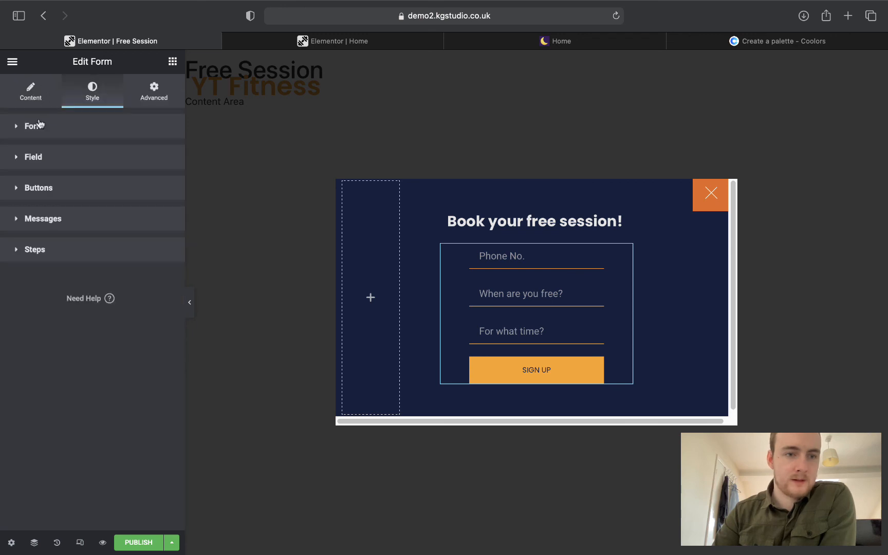
Set error messages to the orange Secondary colour and link success messages to a global colour.
click(41, 220)
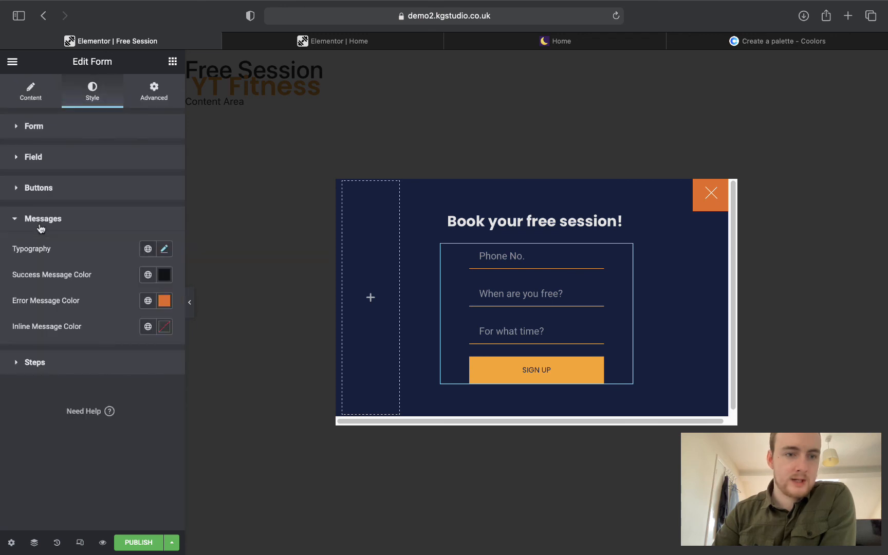
click(146, 301)
click(67, 378)
click(147, 275)
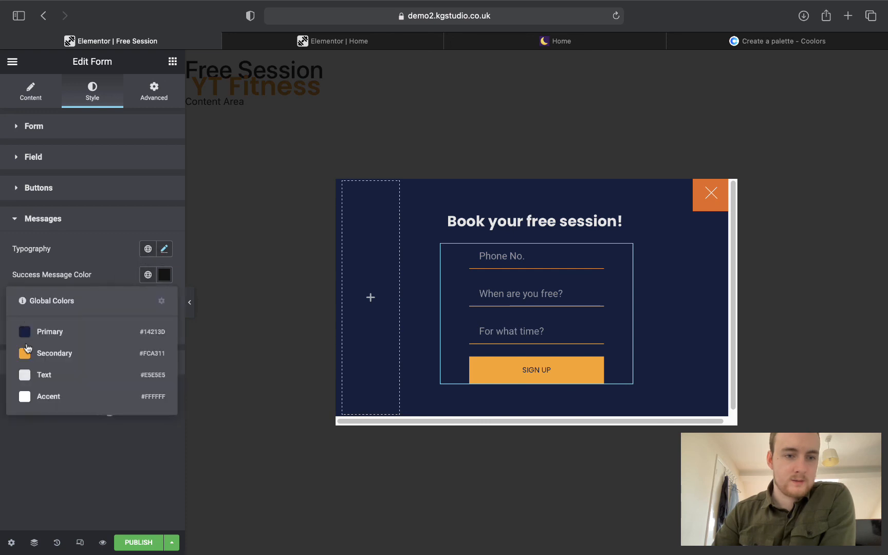
click(41, 374)
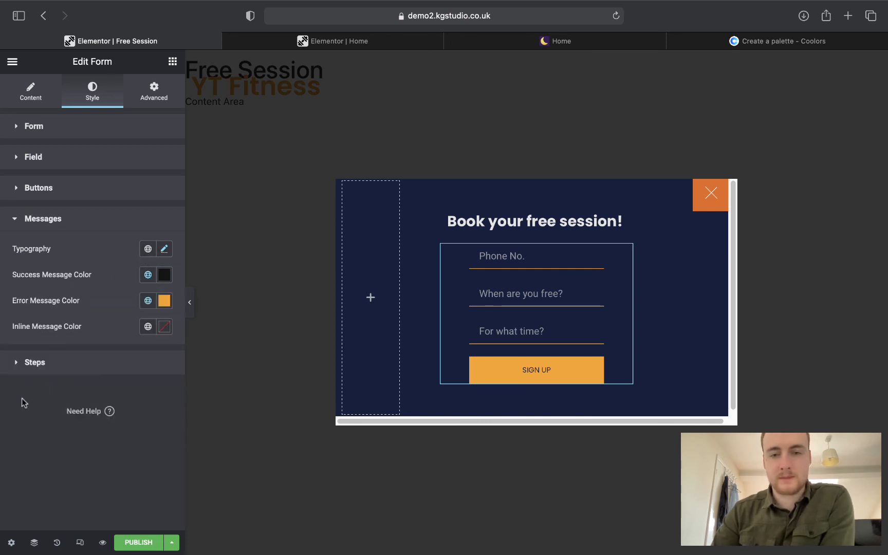
click(497, 257)
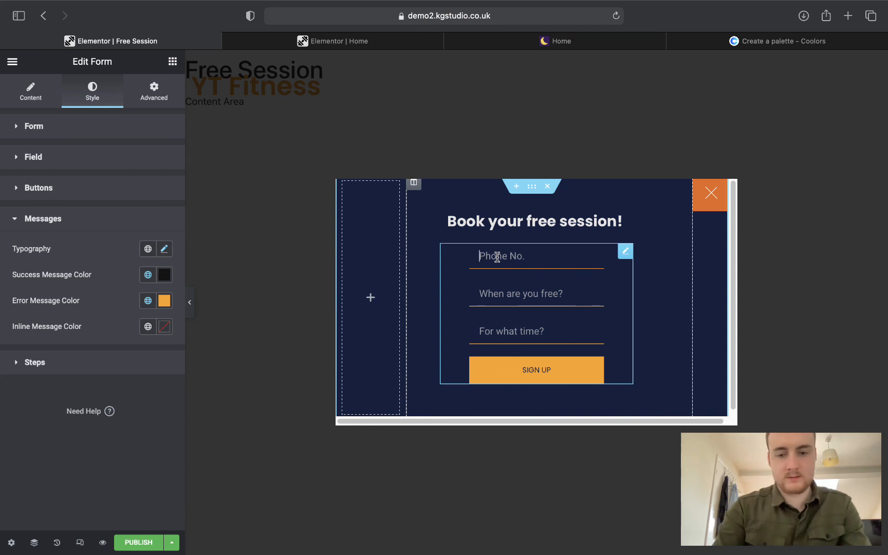
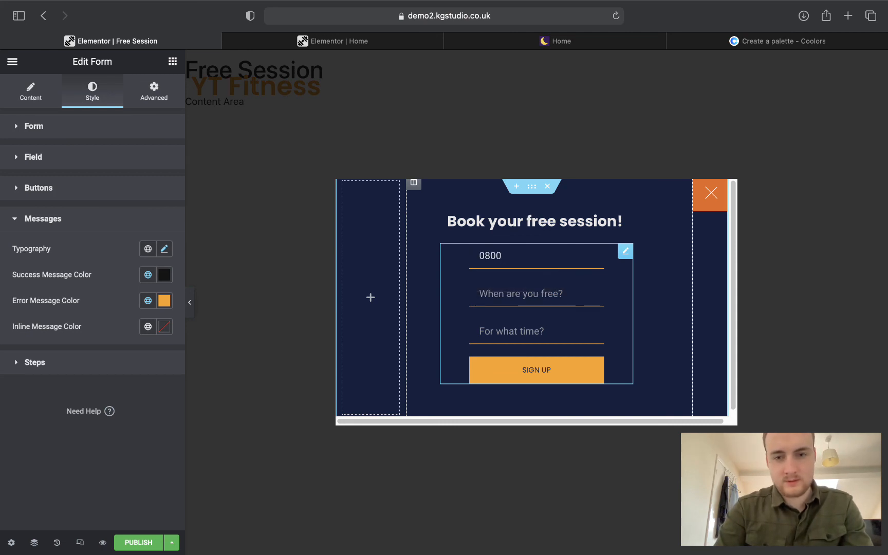
Fill in a test phone number, a date and time 12:25, and submit the form successfully.
key(Tab)
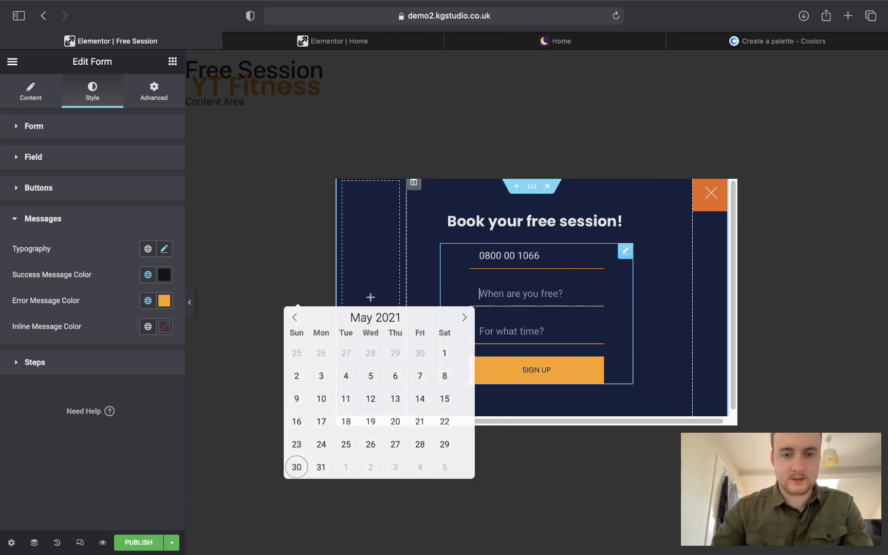
click(509, 335)
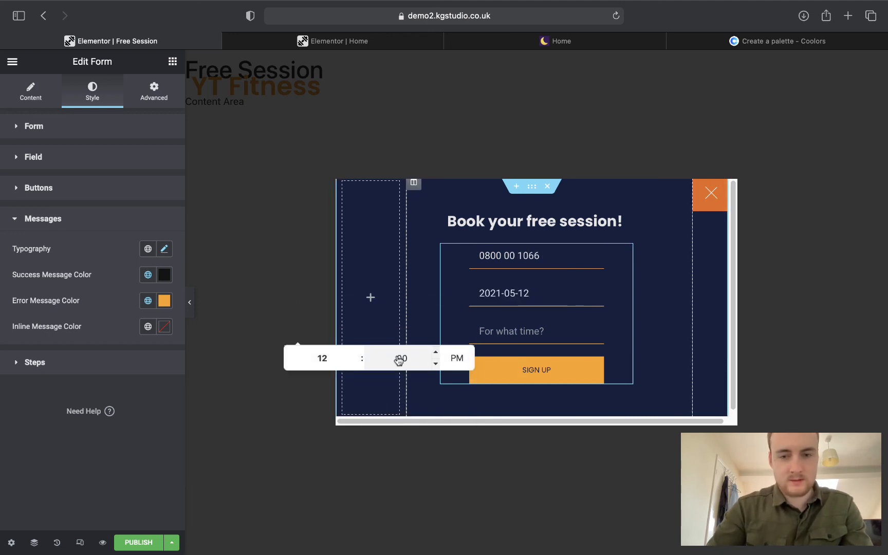
text(12)
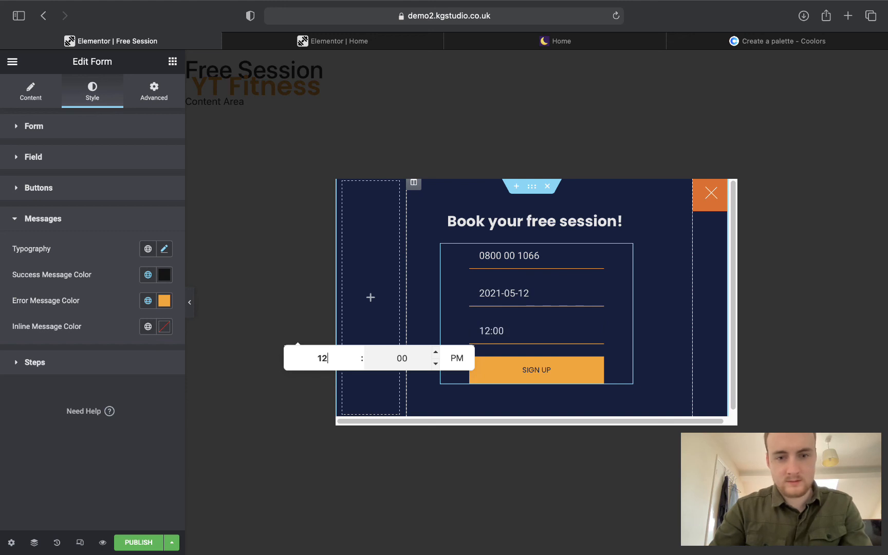
text(25)
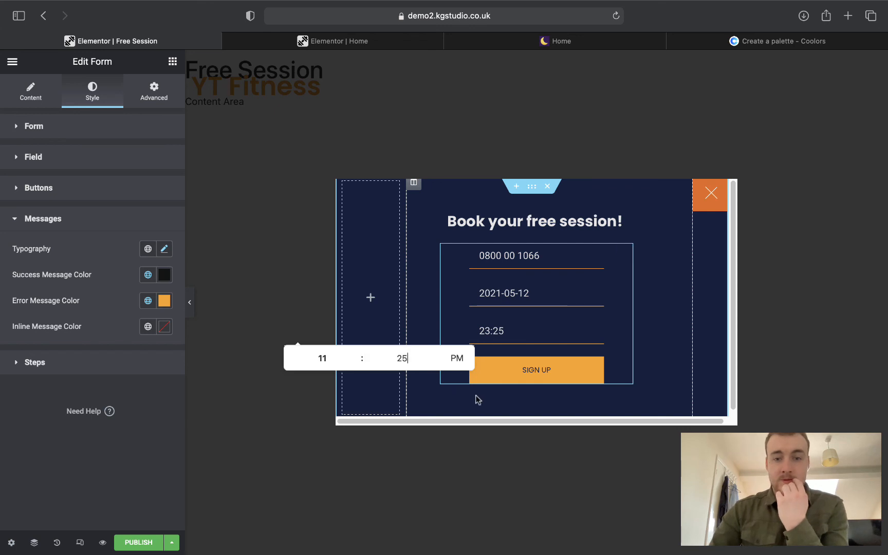
click(536, 369)
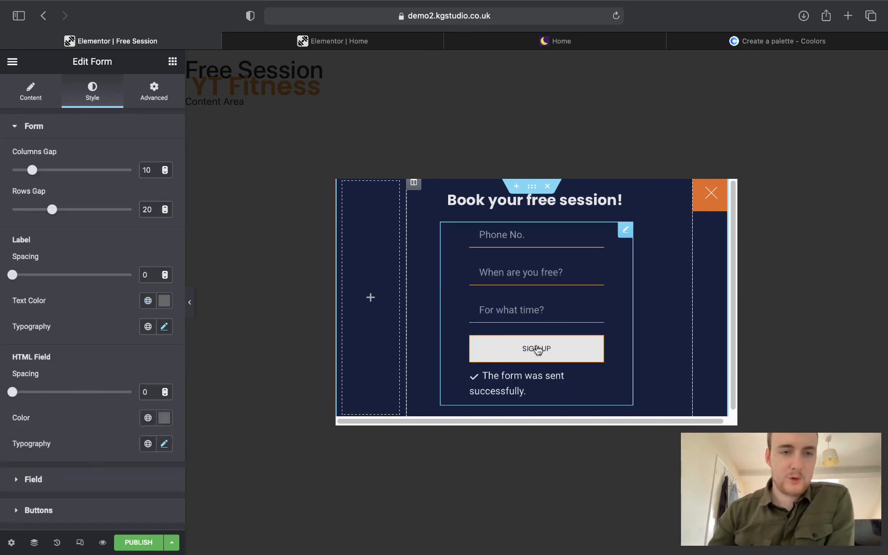
click(103, 135)
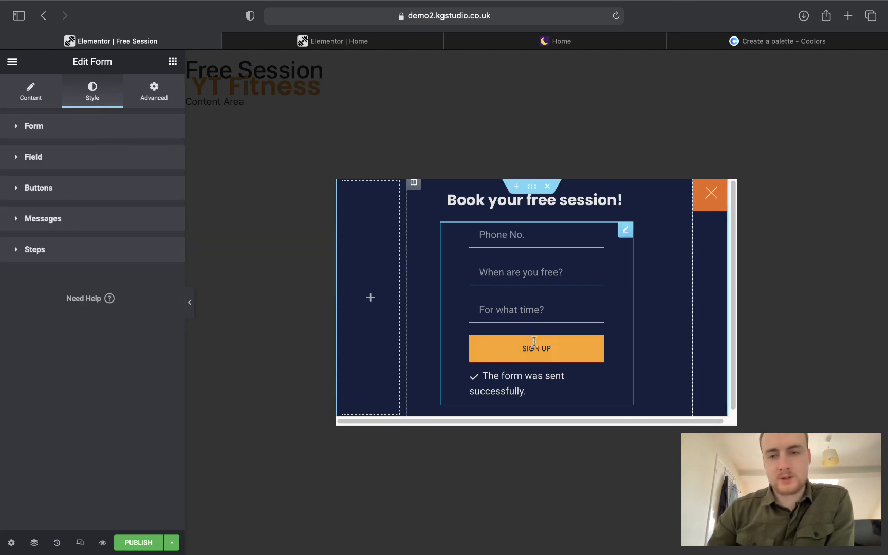
Make the close icon's normal Primary colour transparent and preview the popup.
click(704, 207)
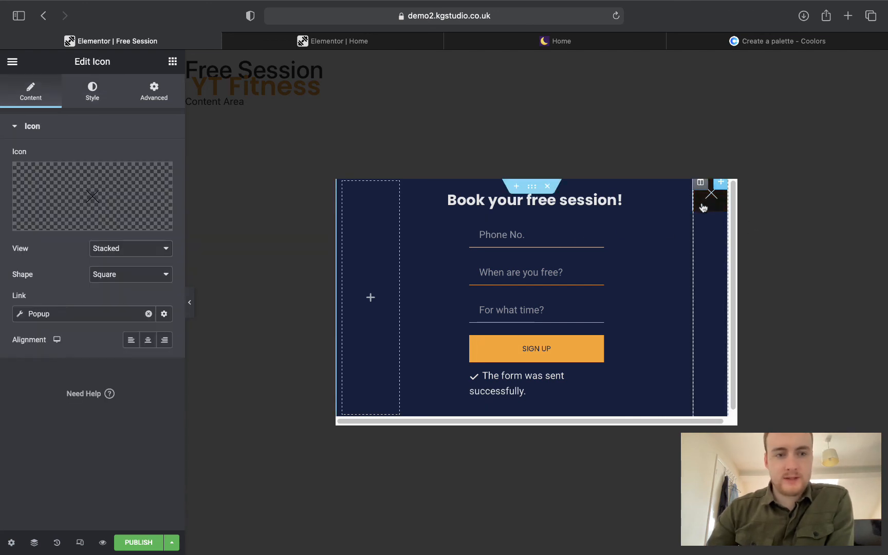
mouse_move(76, 223)
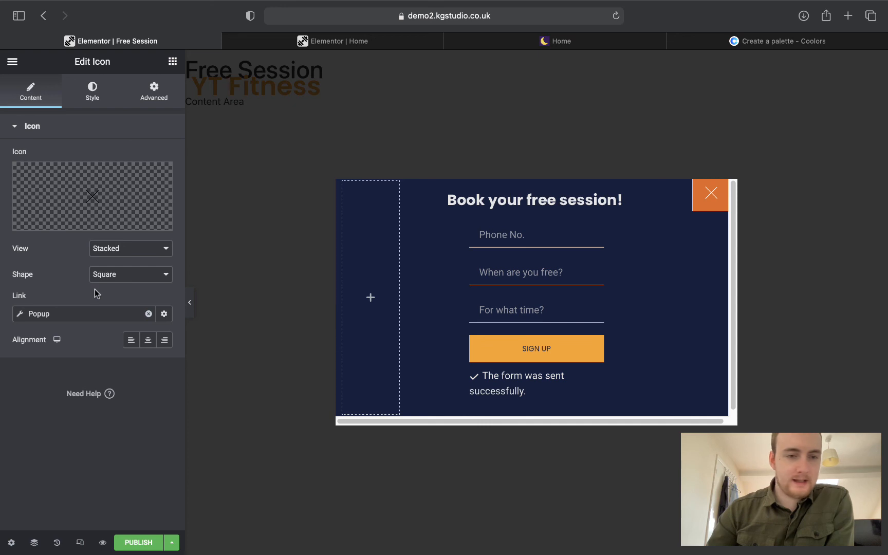
click(91, 105)
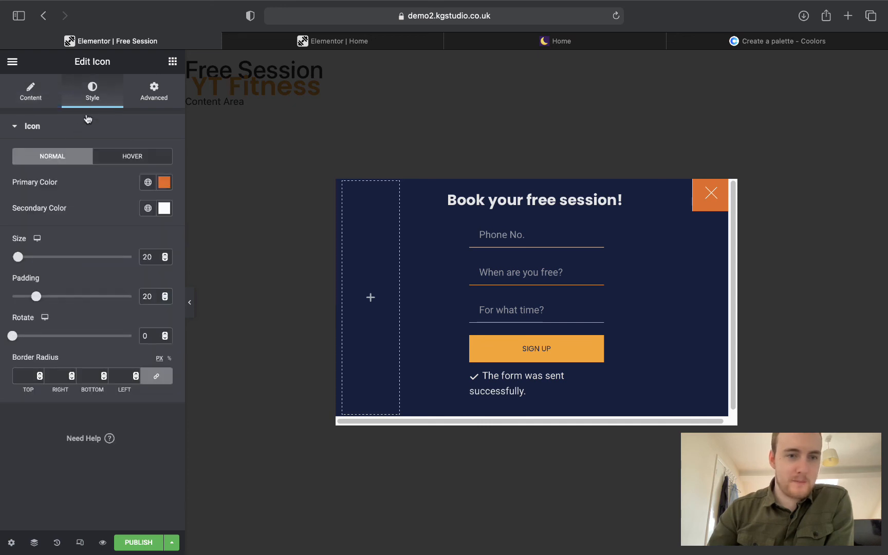
click(148, 182)
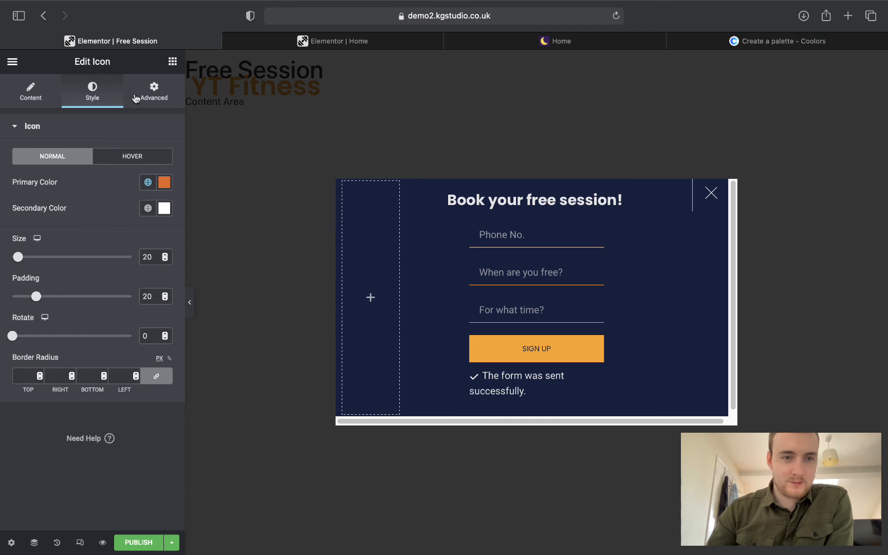
click(135, 99)
click(90, 134)
click(57, 214)
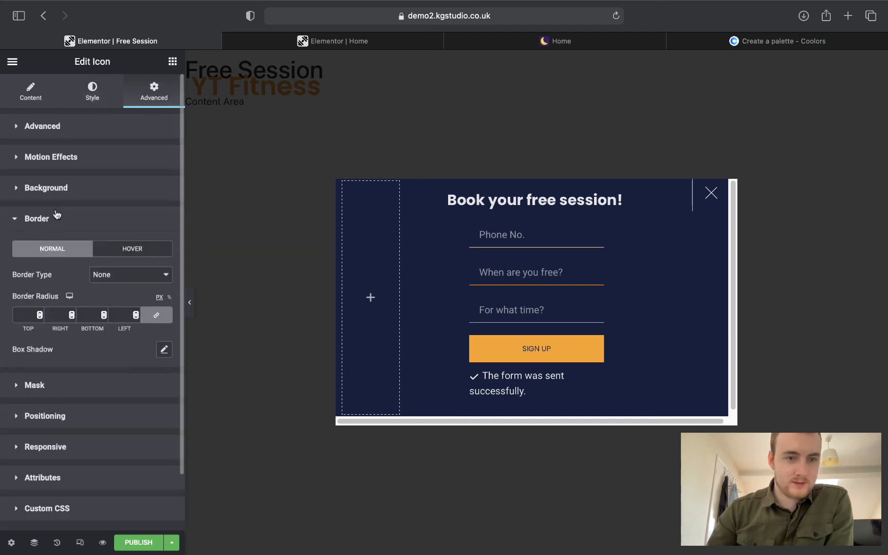
click(93, 92)
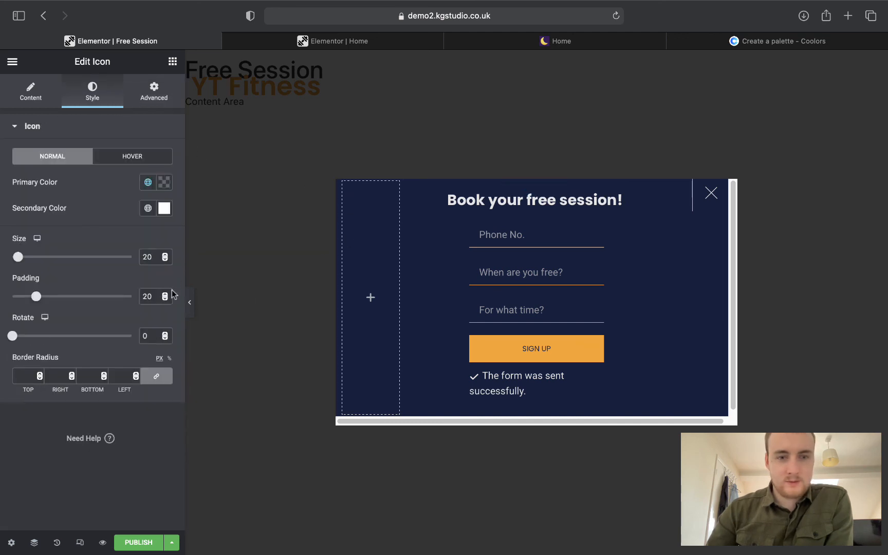
click(186, 300)
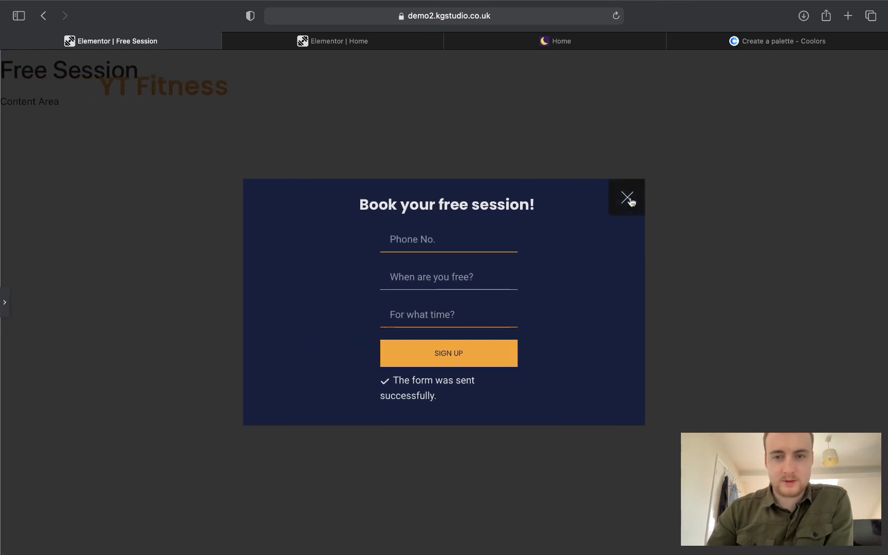
click(5, 303)
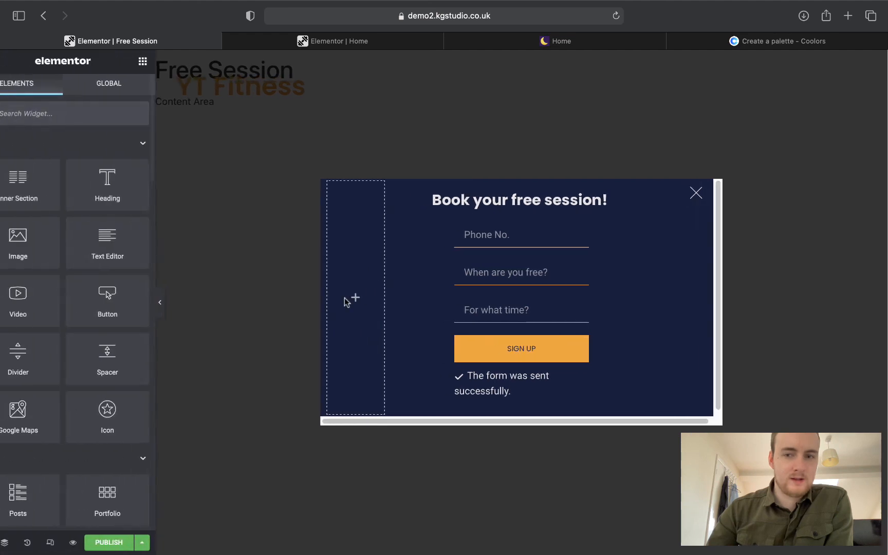
Set the close icon's hover colour to the navy global Primary.
click(712, 193)
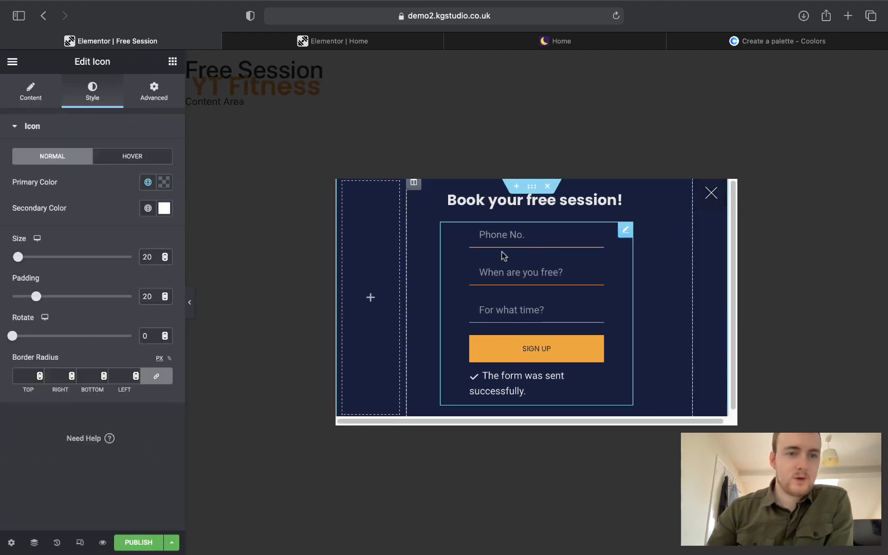
click(133, 156)
click(148, 182)
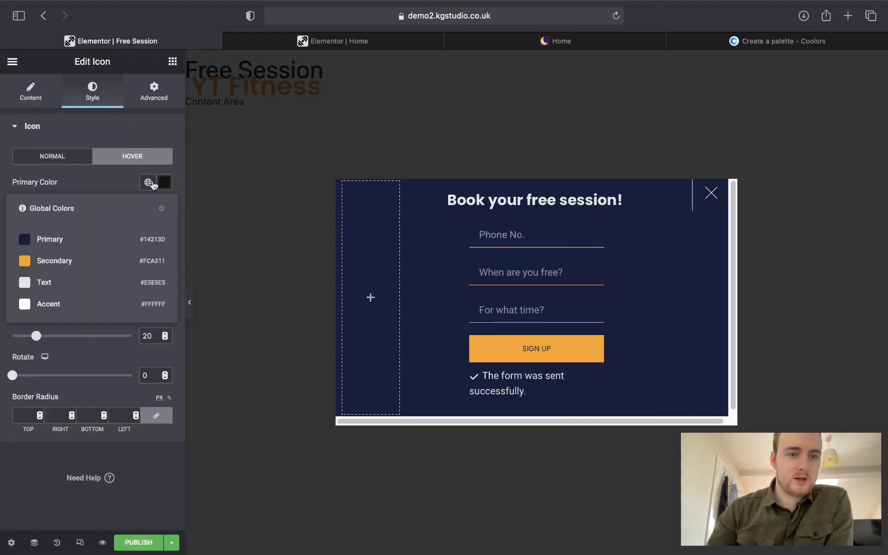
click(102, 240)
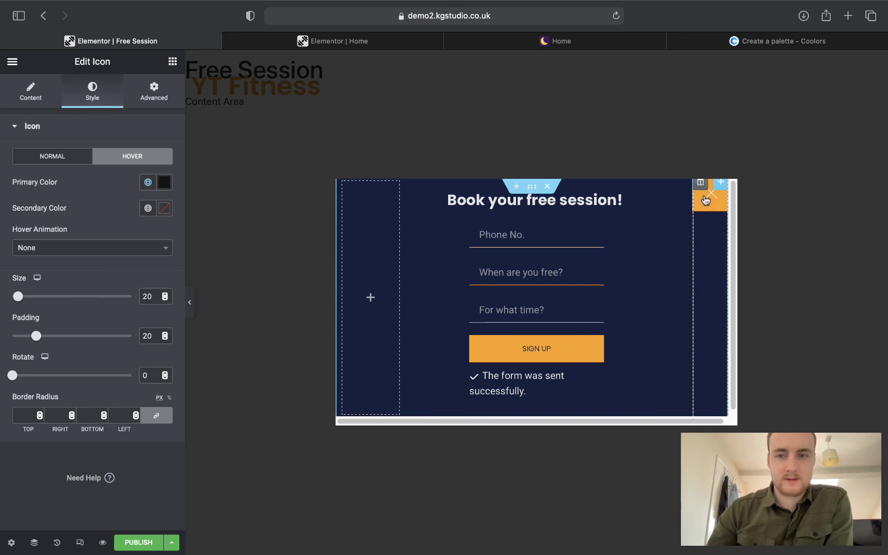
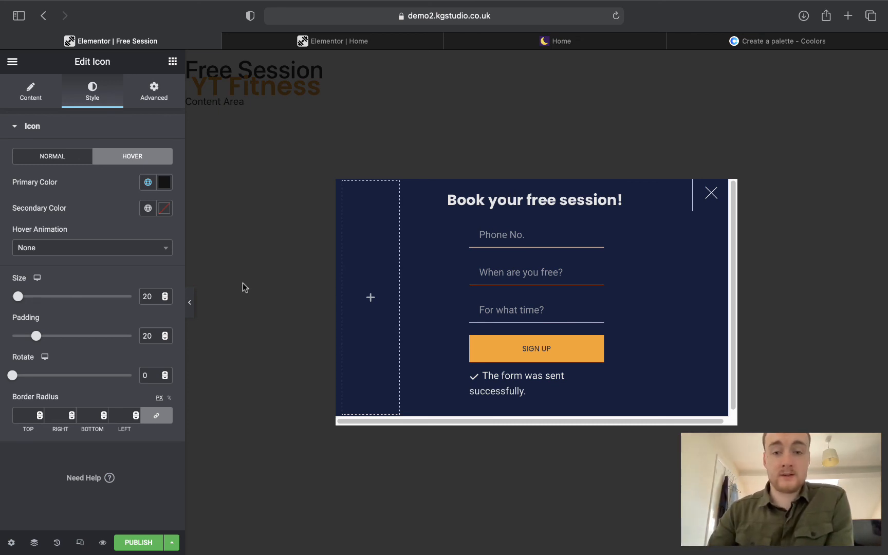
Publish the Free Session popup with Save & Close, then switch to the Home page editor.
click(139, 542)
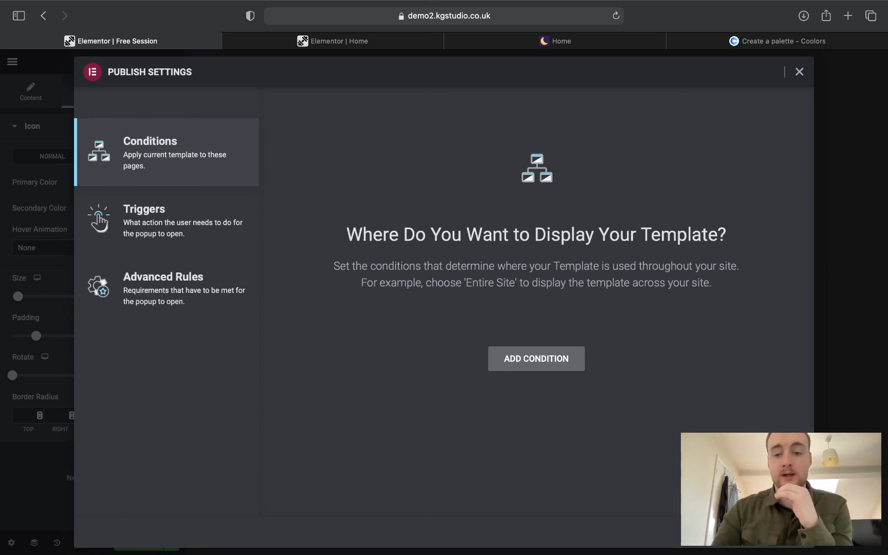
click(735, 532)
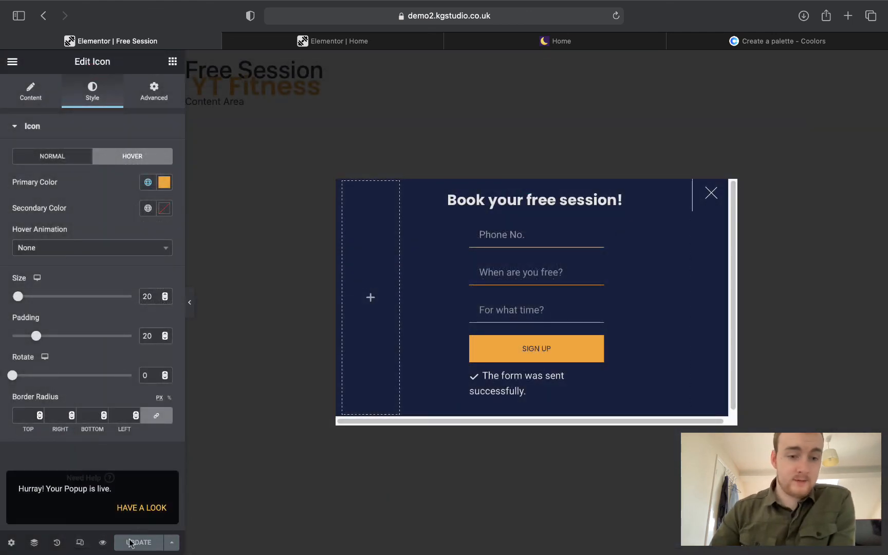
click(343, 41)
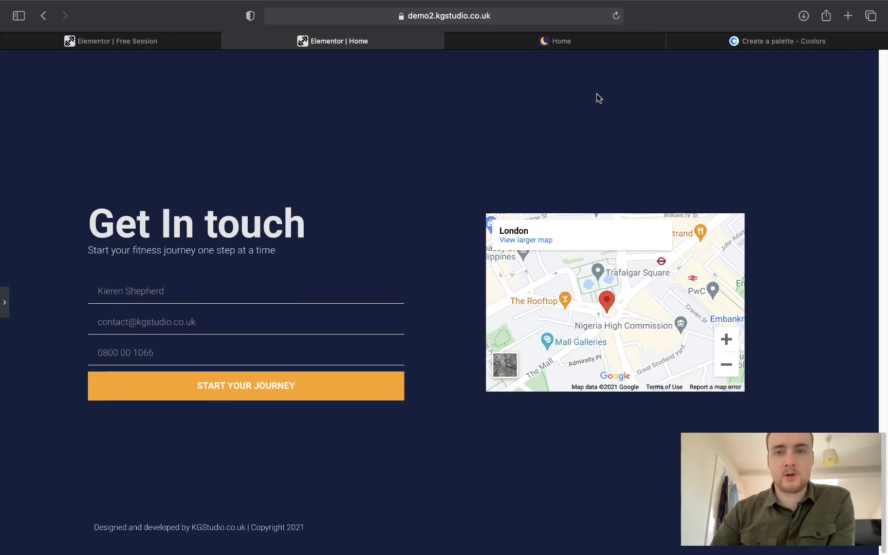
Link the BOOK FREE TODAY! button to an Open Popup action showing the Free Session popup.
click(616, 15)
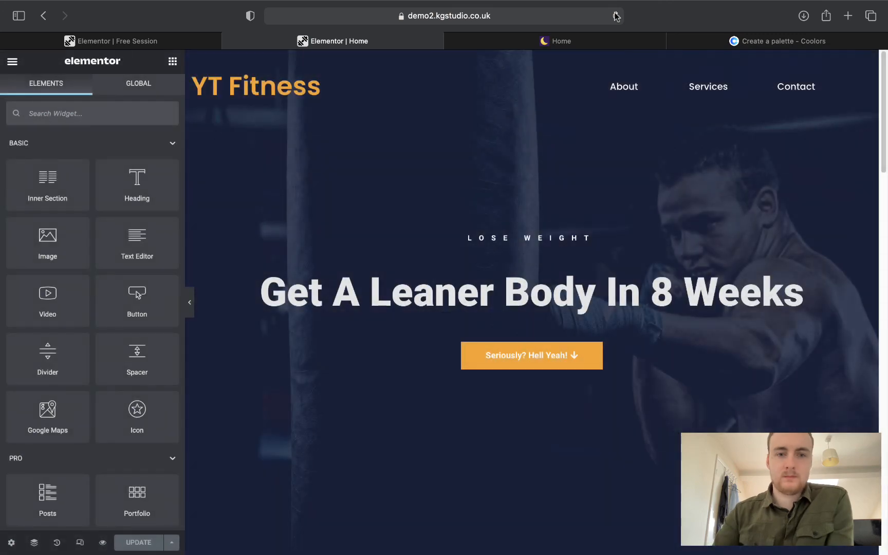
scroll(632, 188, down, 10)
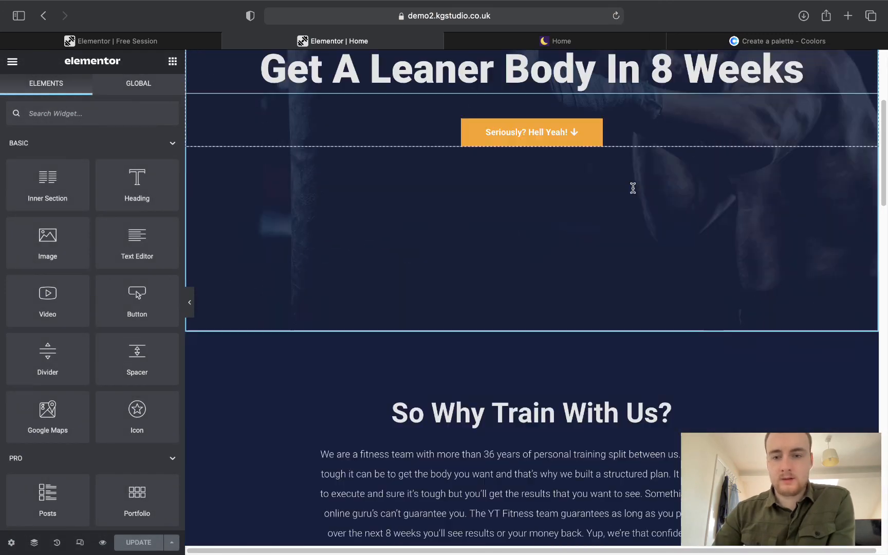
scroll(635, 193, down, 8)
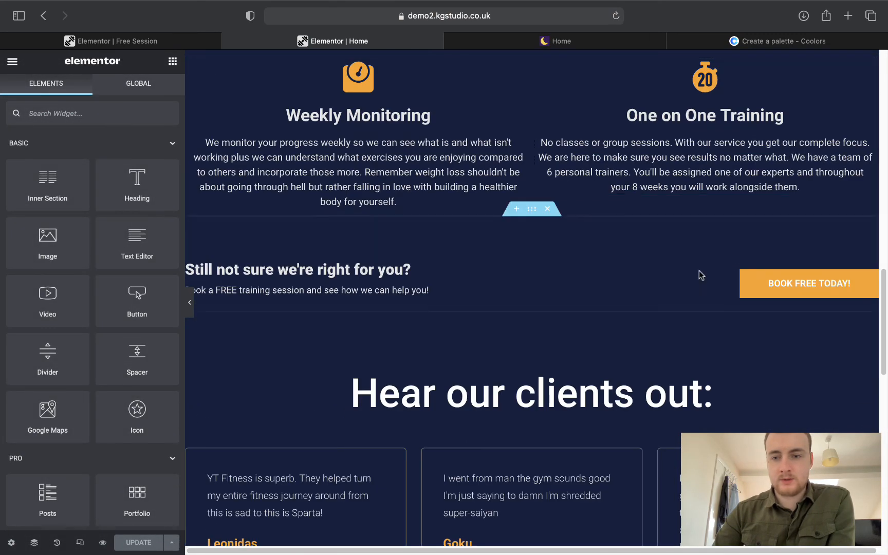
click(787, 295)
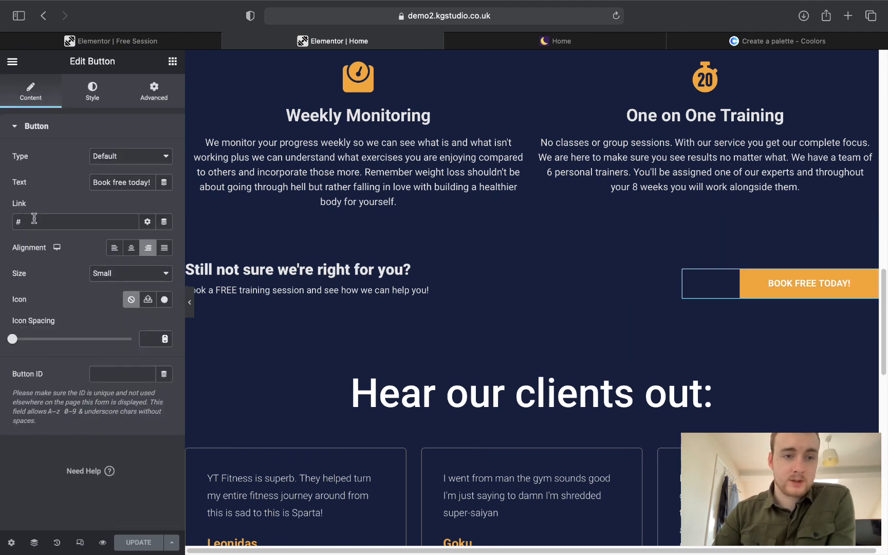
click(164, 222)
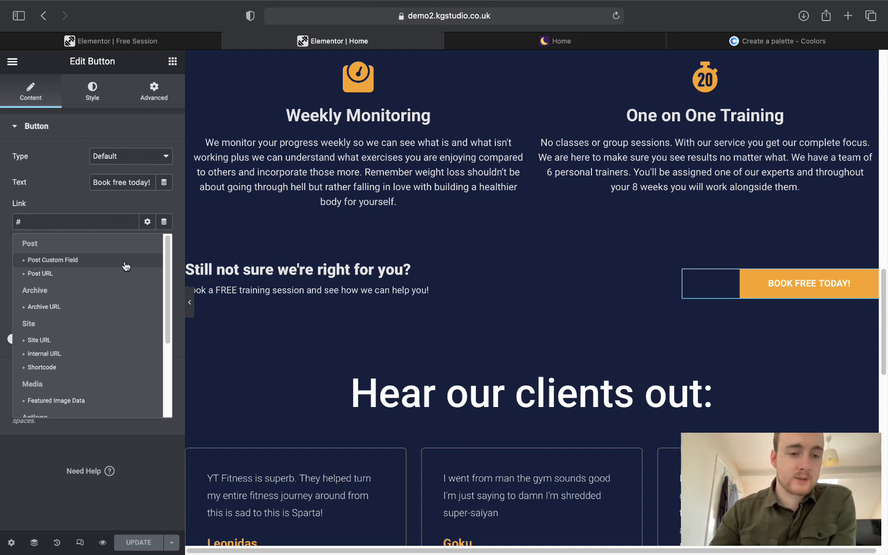
scroll(124, 263, down, 4)
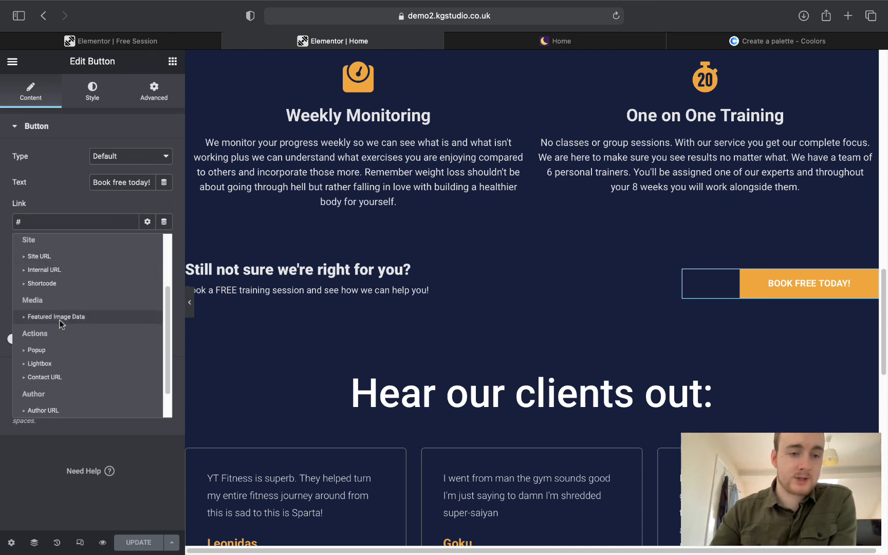
click(37, 350)
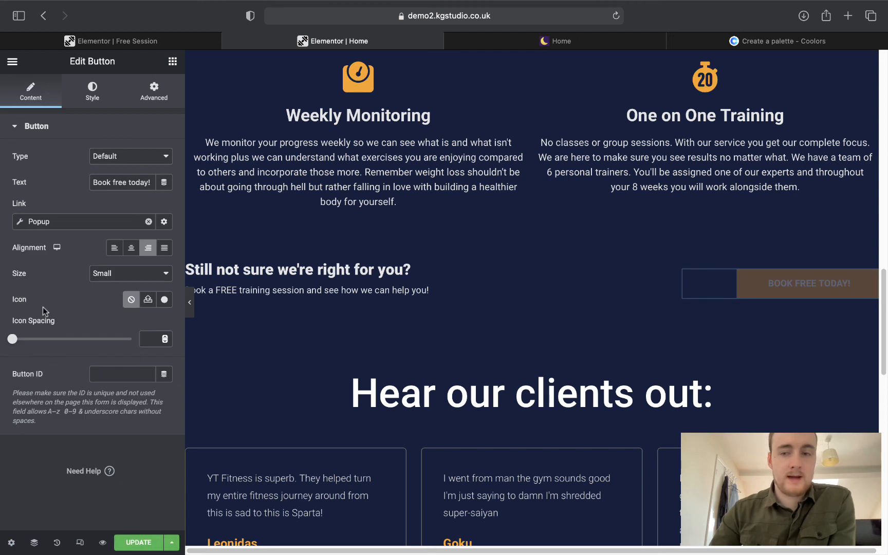
click(57, 226)
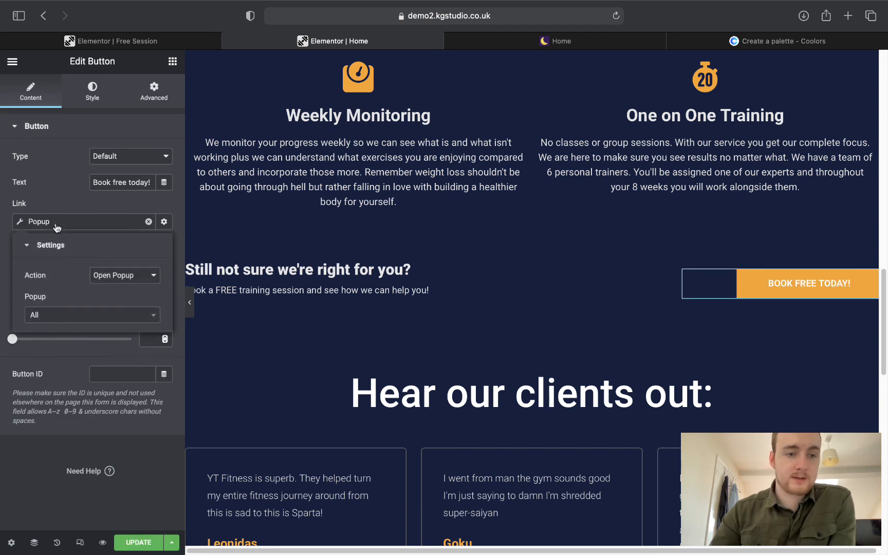
click(72, 318)
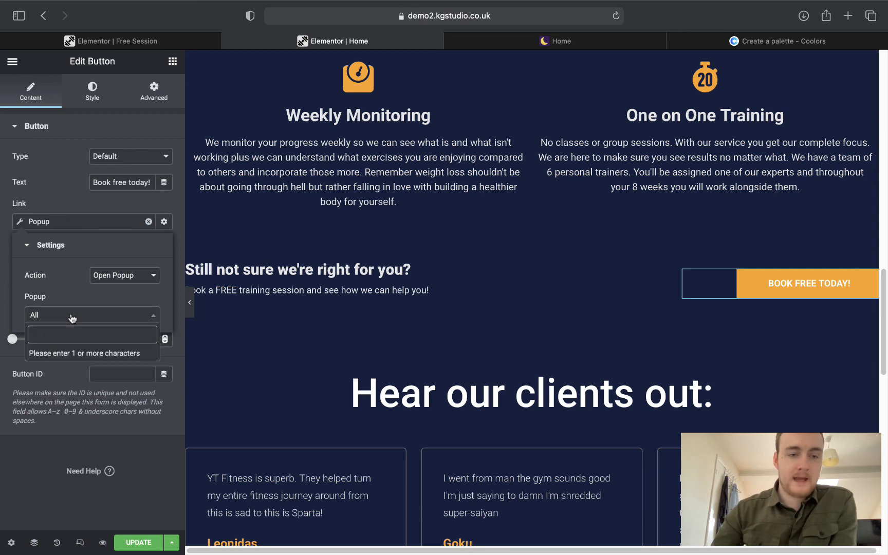
text(free)
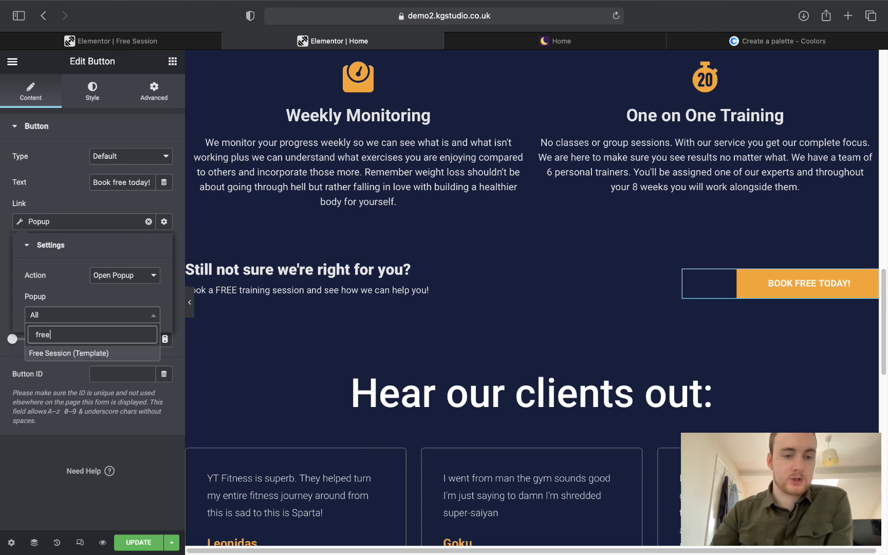
click(93, 354)
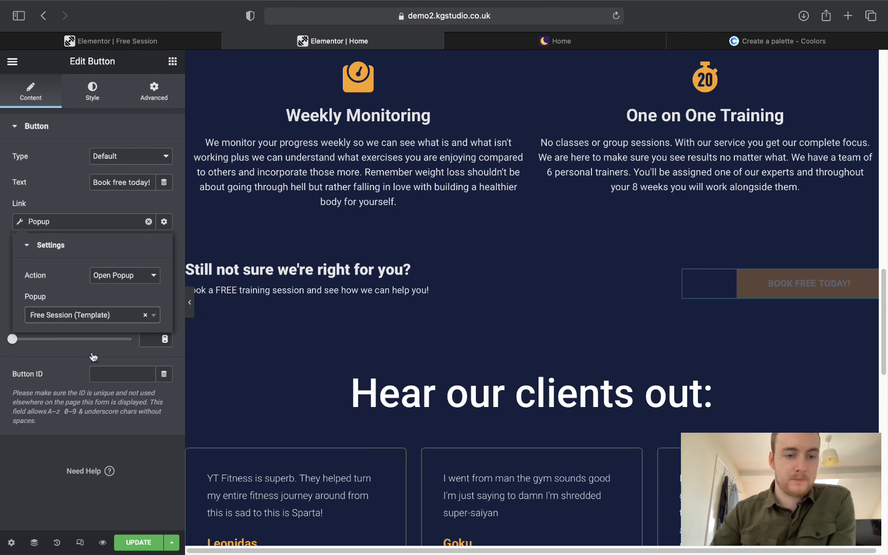
click(33, 485)
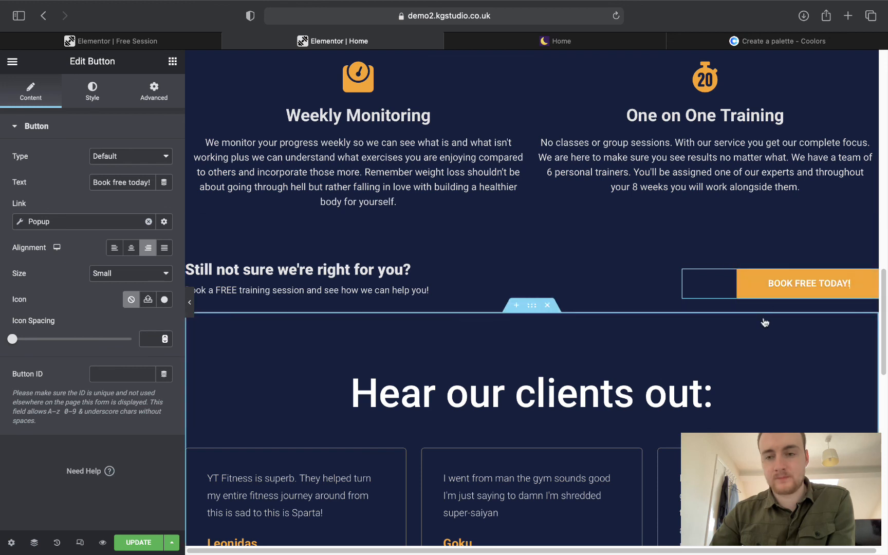
Update the home page and open the live page in a new tab.
click(130, 547)
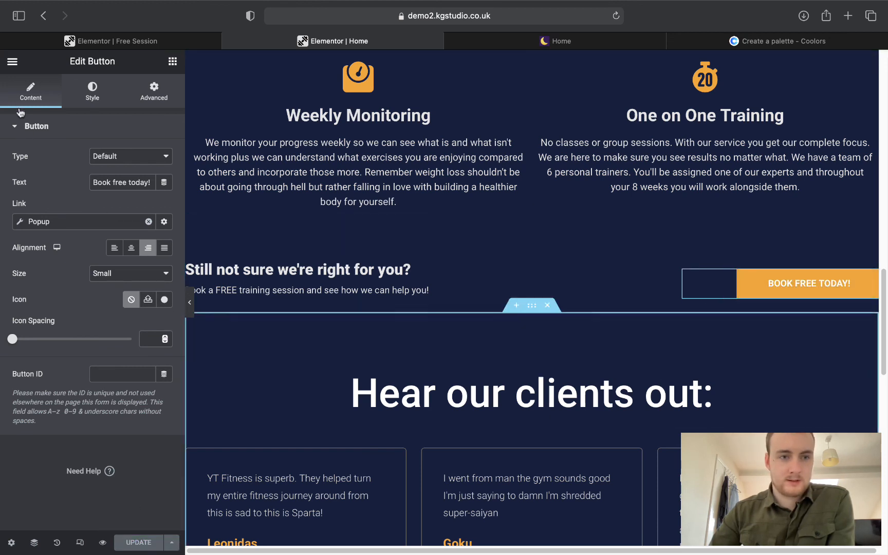
click(12, 62)
right_click(104, 253)
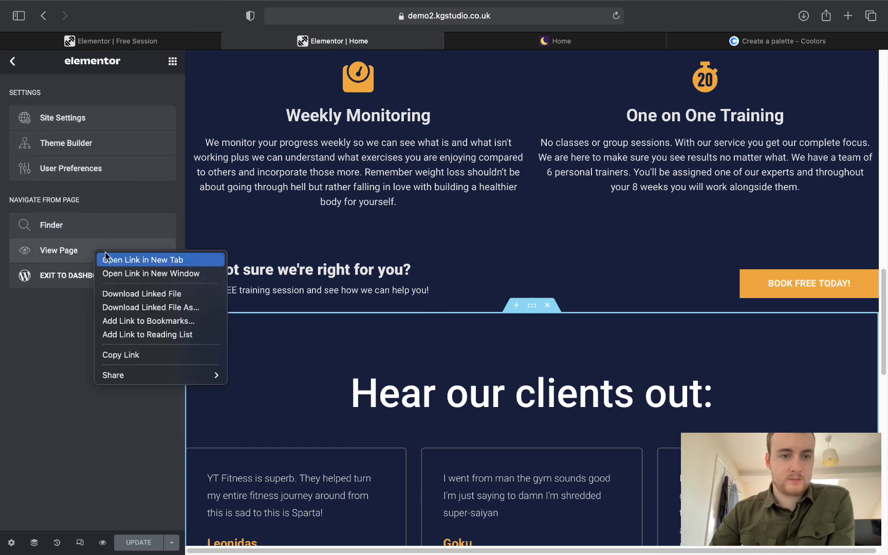
click(107, 260)
On the live home page, test that the booking button opens the Free Session popup and its form.
click(449, 41)
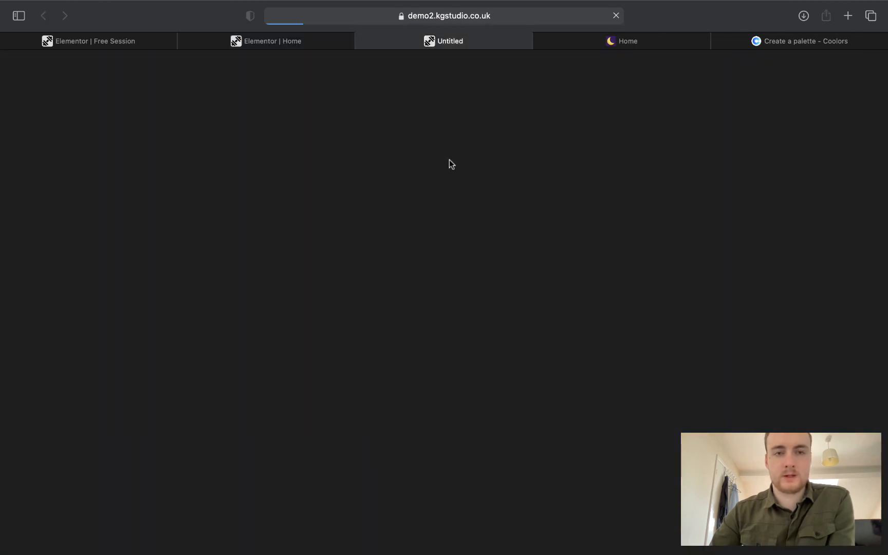
scroll(465, 178, down, 15)
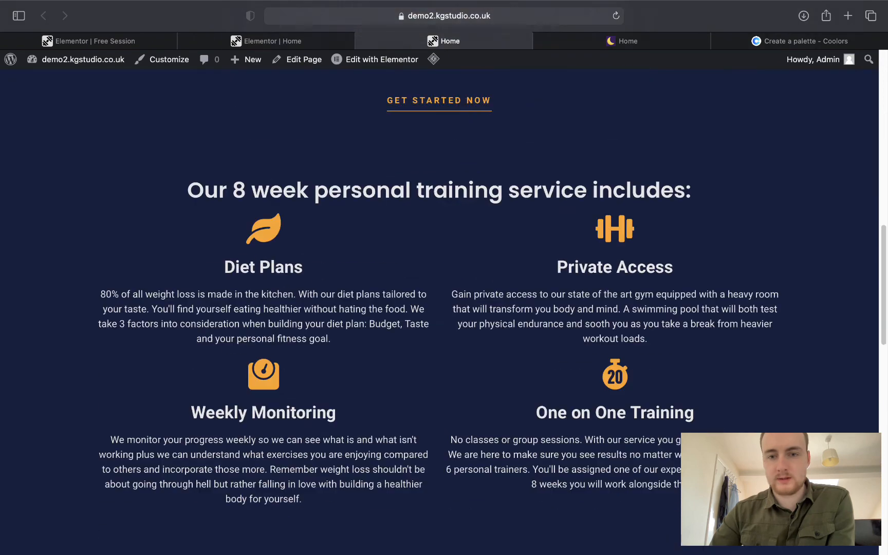
click(712, 376)
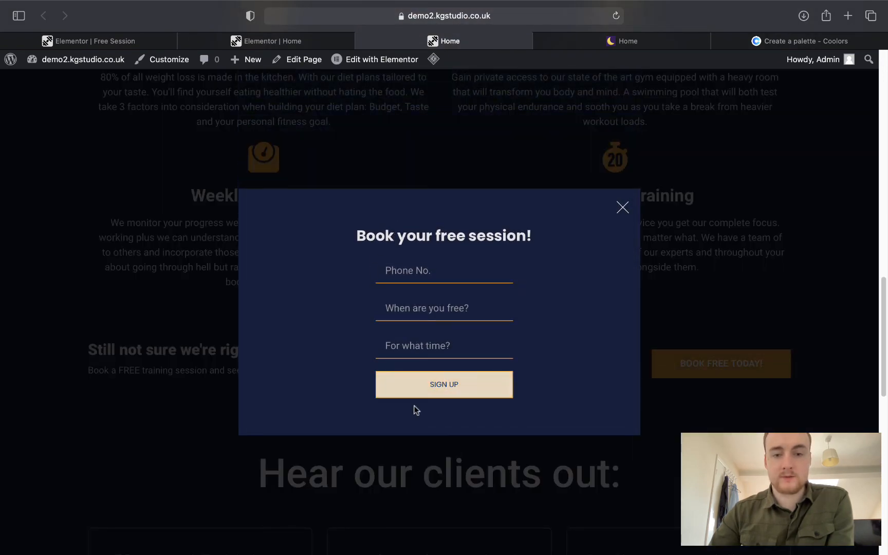
click(454, 390)
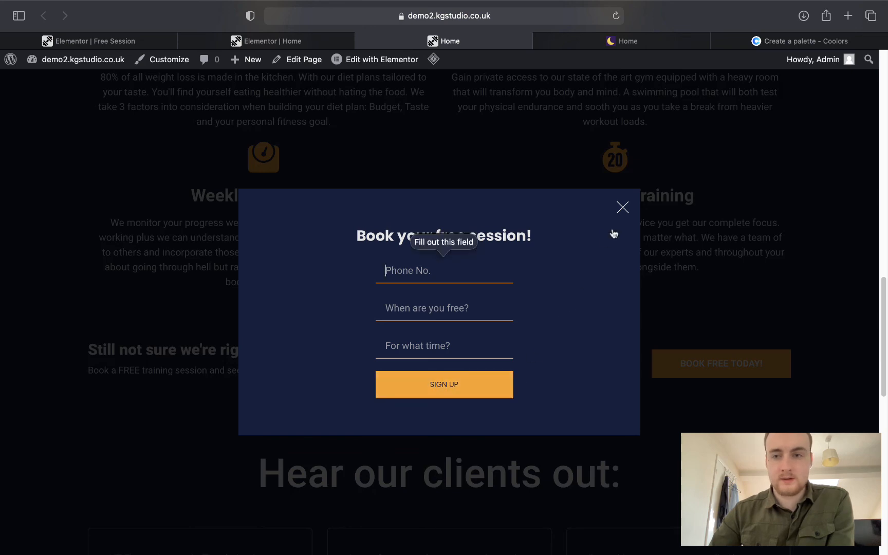
click(619, 211)
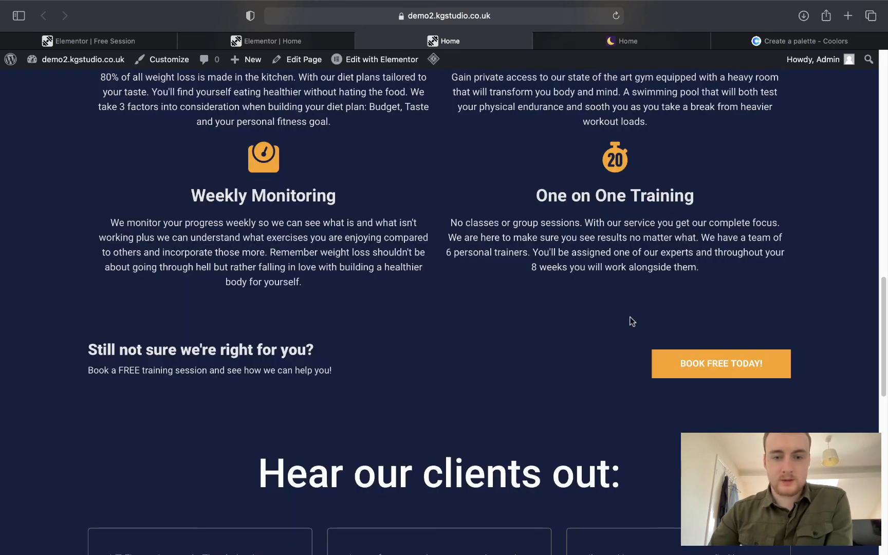
Jump through the About, services and Get In touch sections using the menu links.
scroll(632, 322, down, 10)
scroll(630, 318, up, 6)
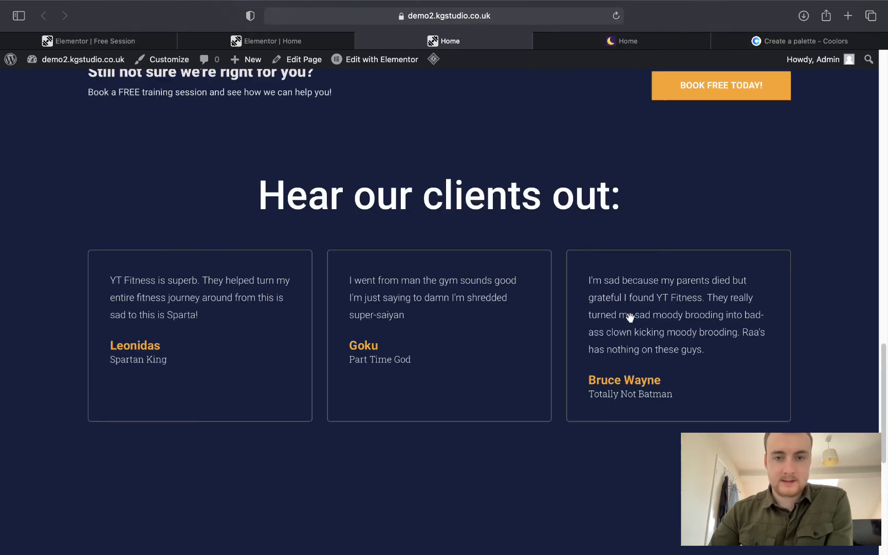
scroll(630, 318, up, 15)
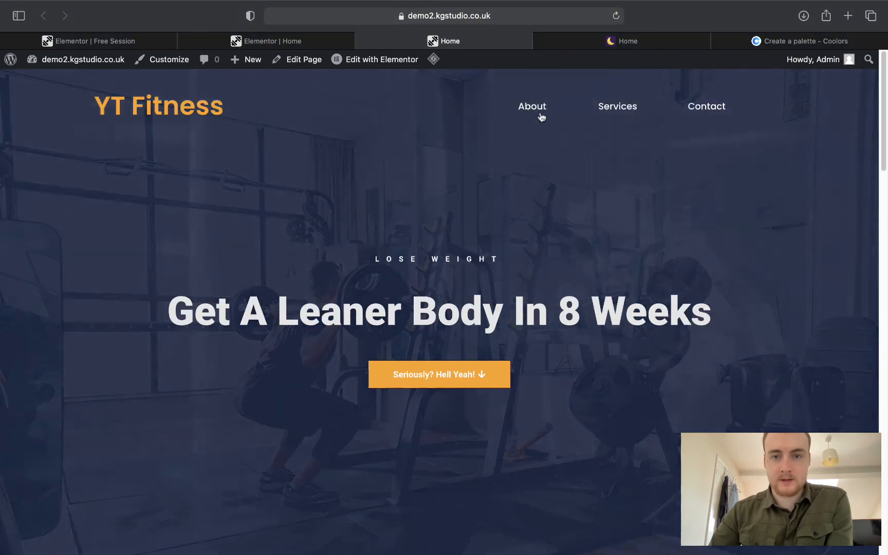
click(541, 108)
scroll(586, 198, down, 10)
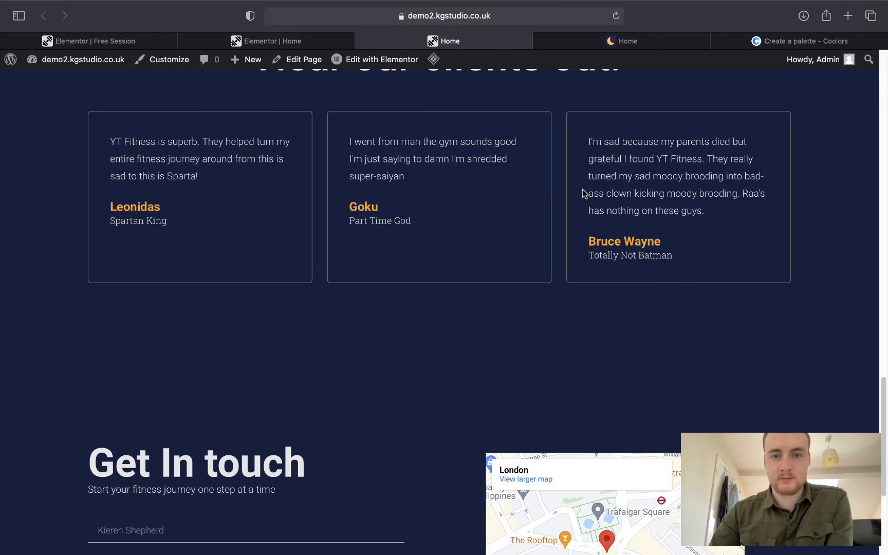
scroll(581, 206, up, 15)
click(604, 107)
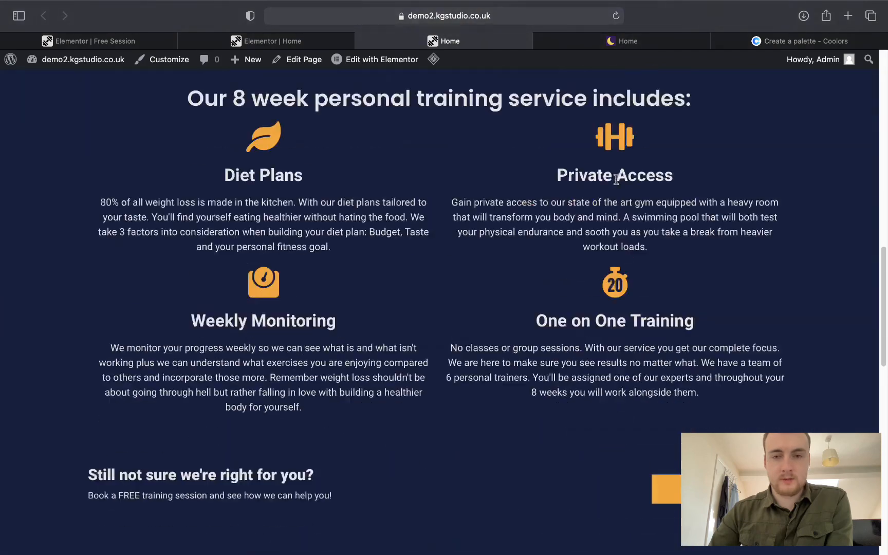
scroll(621, 185, up, 10)
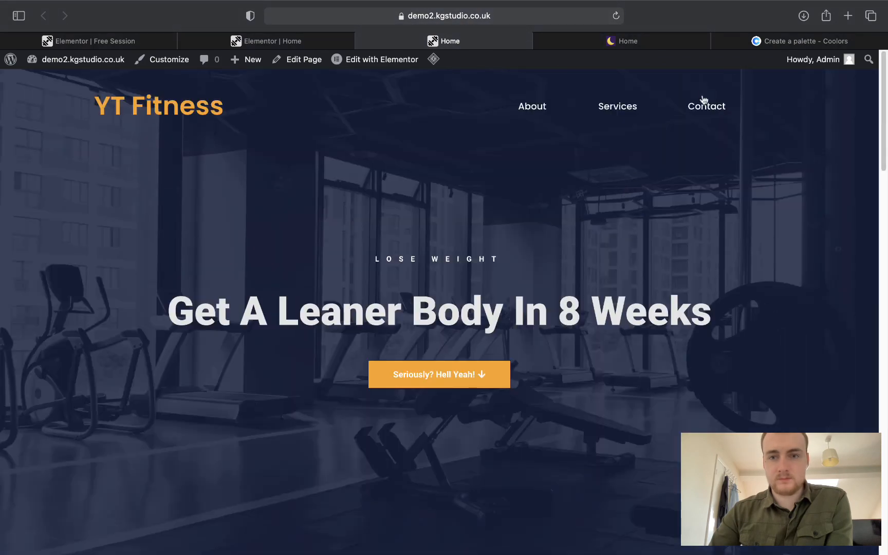
click(704, 103)
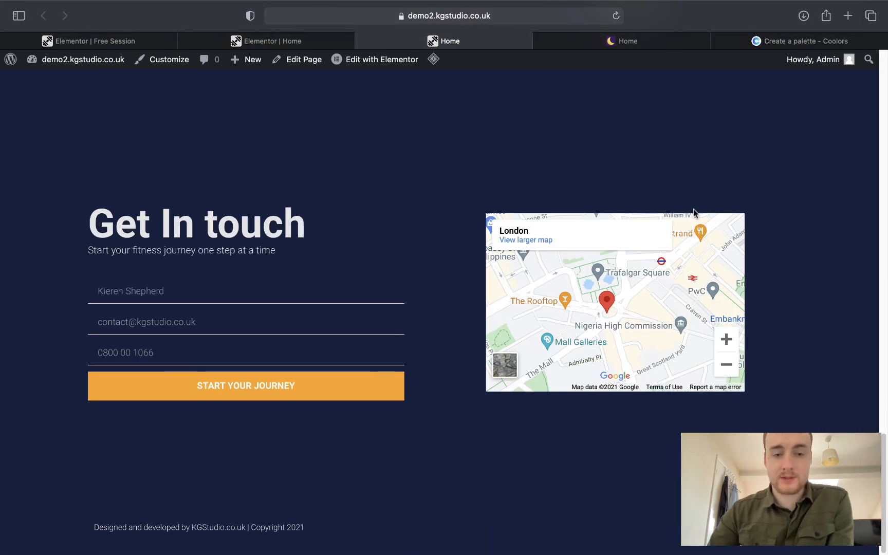
scroll(694, 213, up, 15)
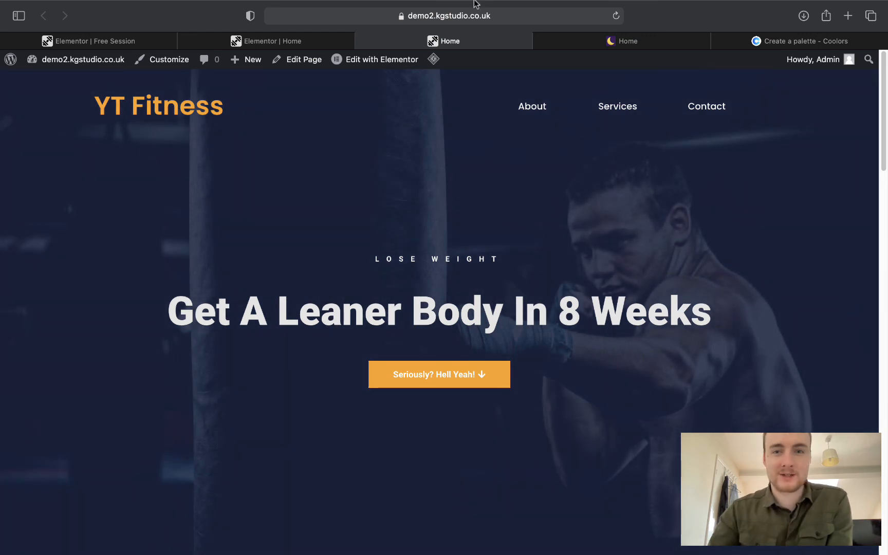
Remove /home/ from the address to load the site root, then go to the WordPress Dashboard.
mouse_move(474, 5)
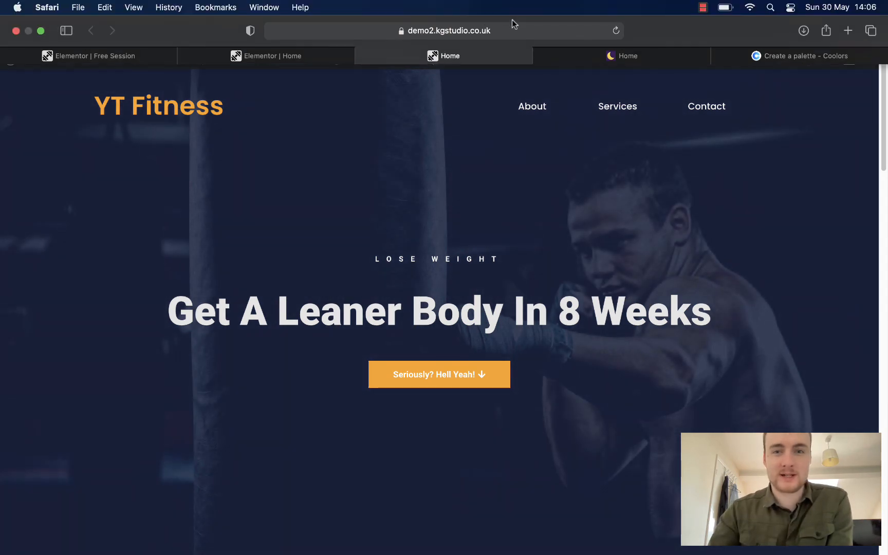
click(514, 30)
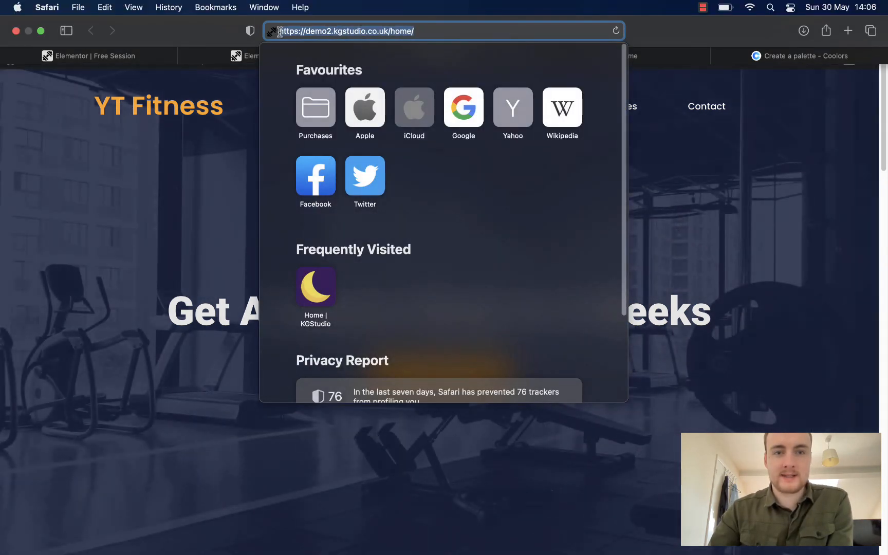
click(430, 32)
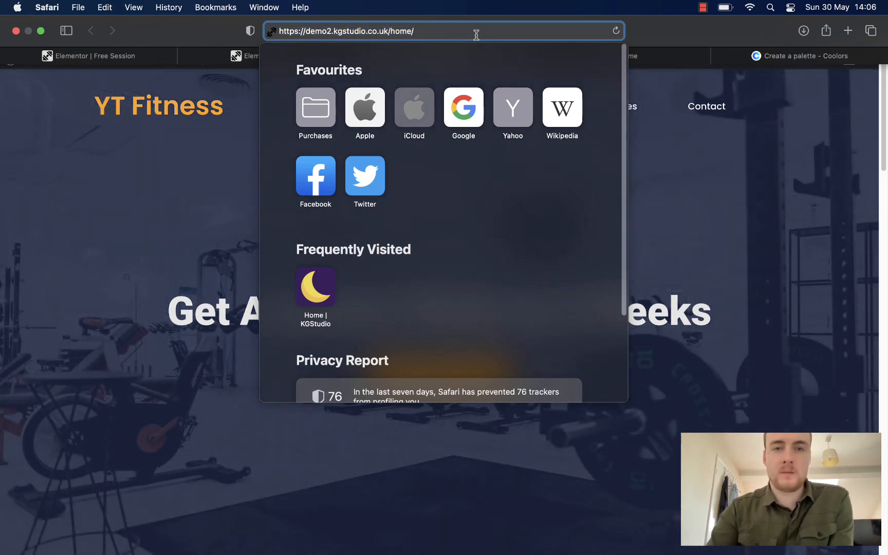
key(BackSpace)
key(BackSpace)
key(BackSpace)
key(BackSpace)
key(BackSpace)
key(BackSpace)
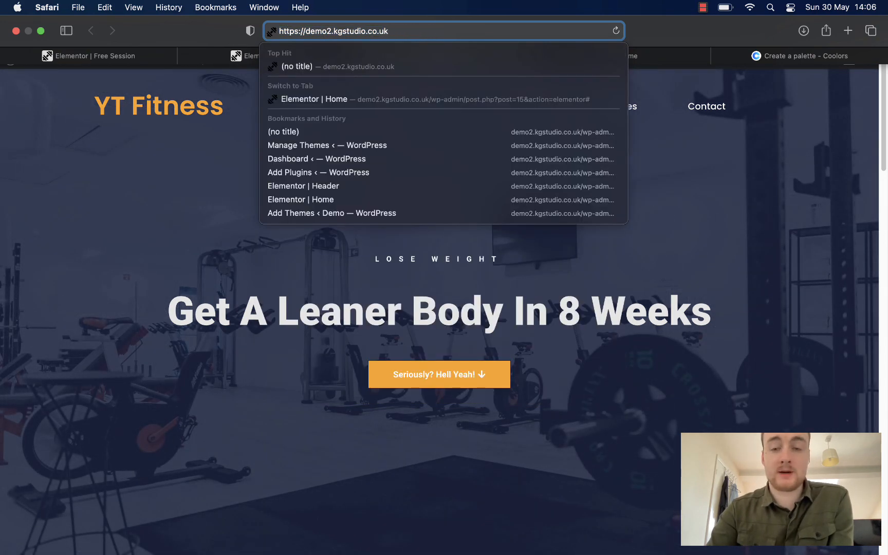
key(Return)
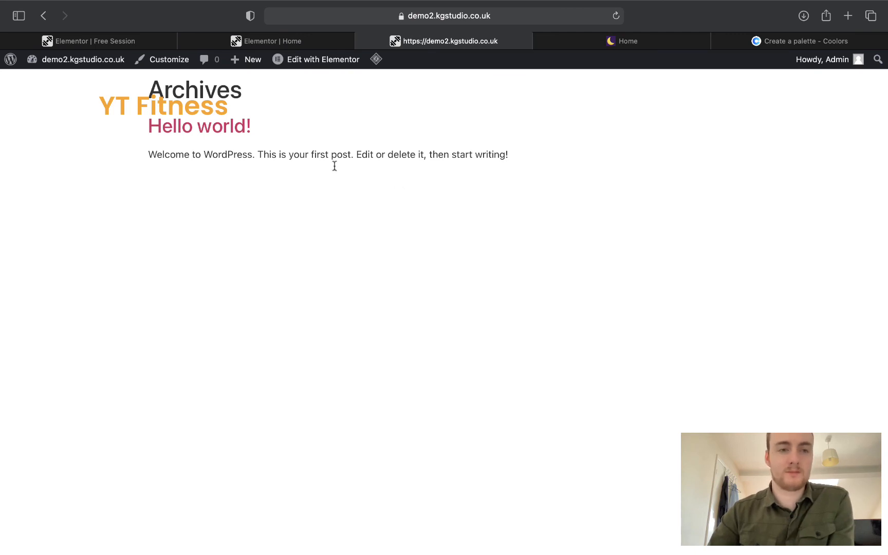
click(46, 81)
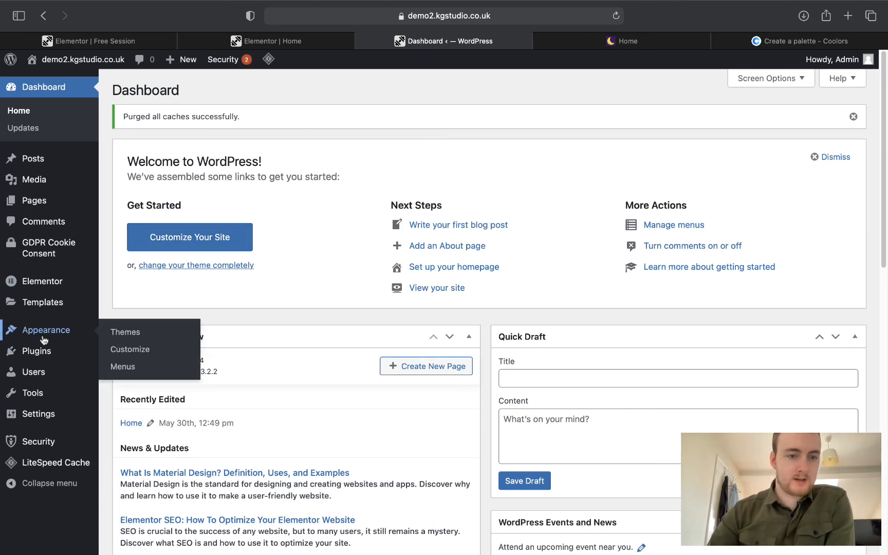
In Reading Settings, make the static page Home the homepage and save the changes.
mouse_move(40, 350)
mouse_move(39, 414)
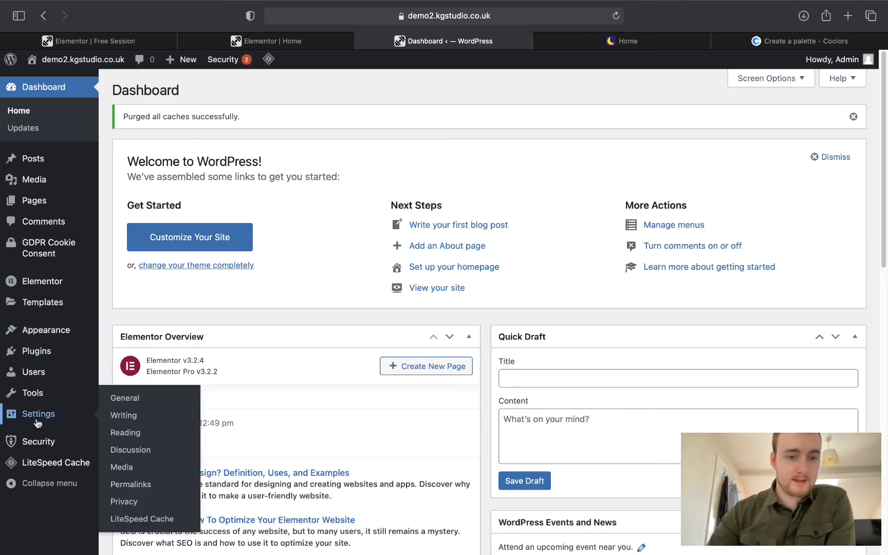
click(125, 431)
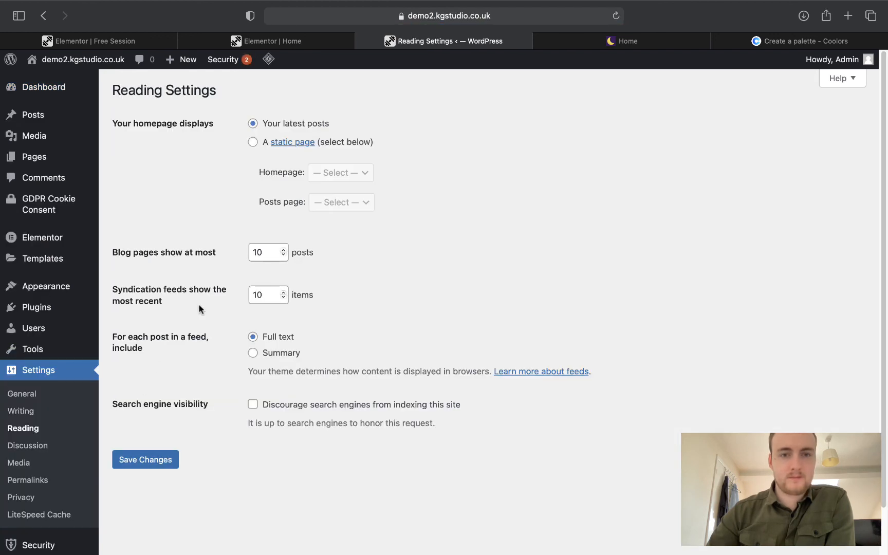
click(252, 146)
click(341, 173)
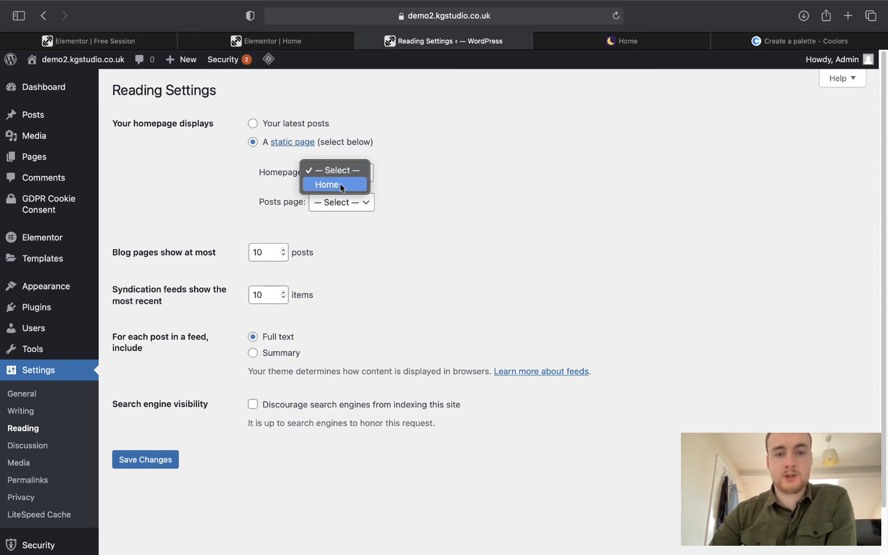
click(343, 186)
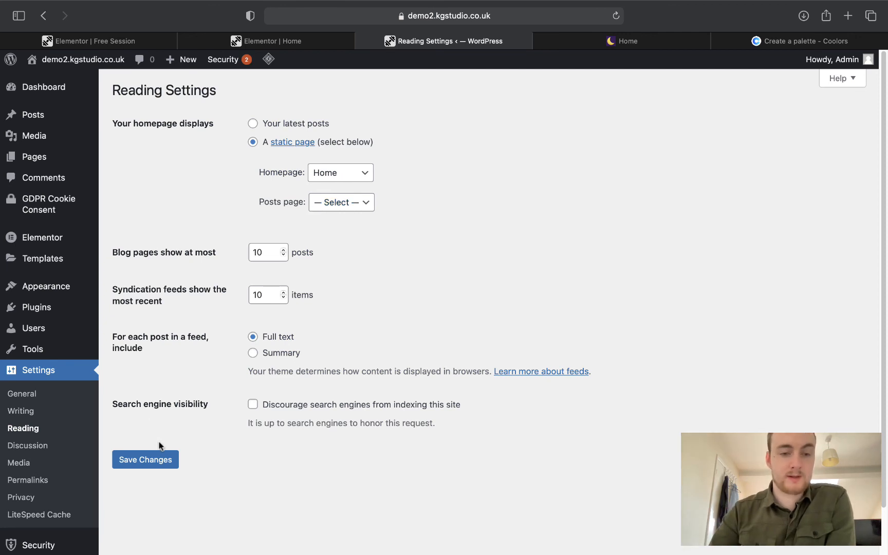
click(160, 456)
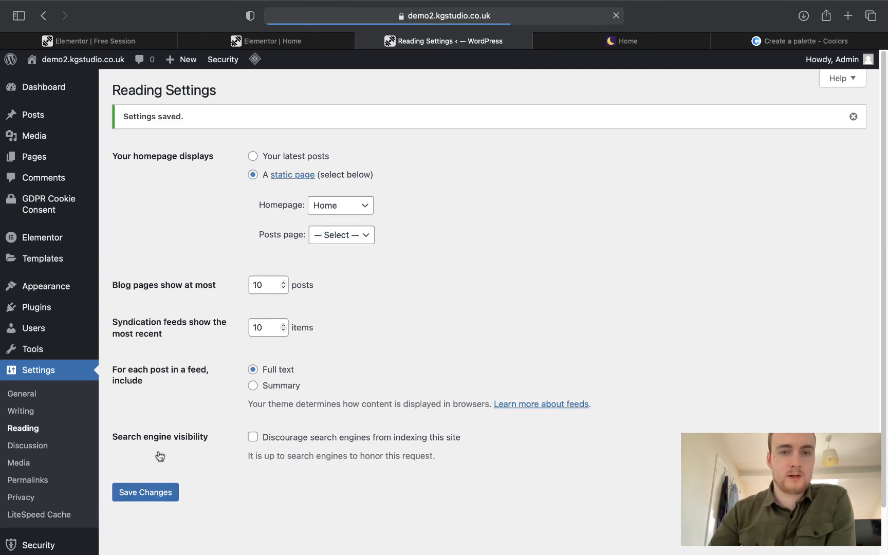
mouse_move(82, 68)
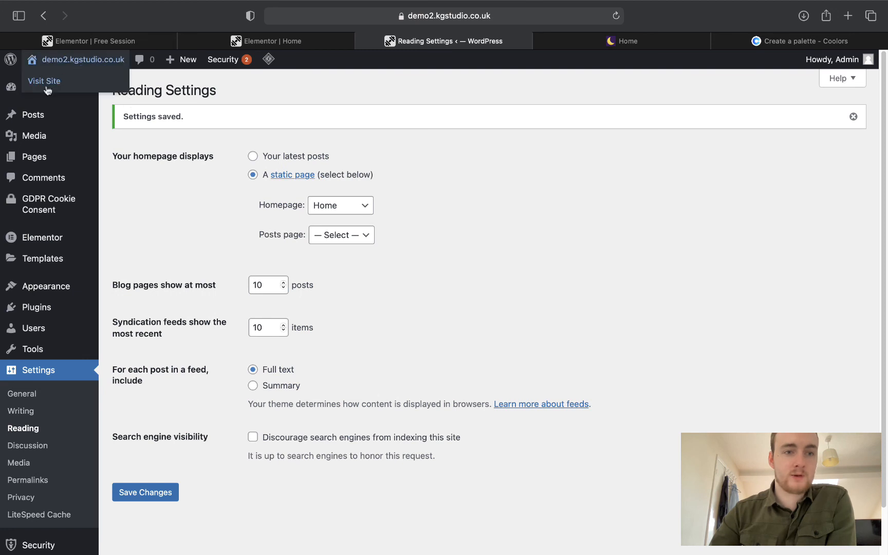
right_click(47, 83)
Open the live site in a new tab and purge all cached pages.
click(77, 89)
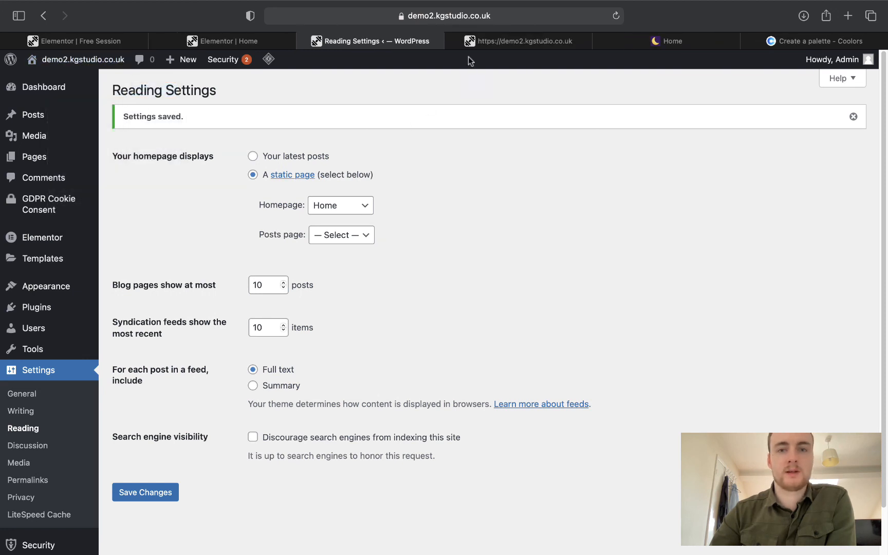
click(519, 41)
click(345, 40)
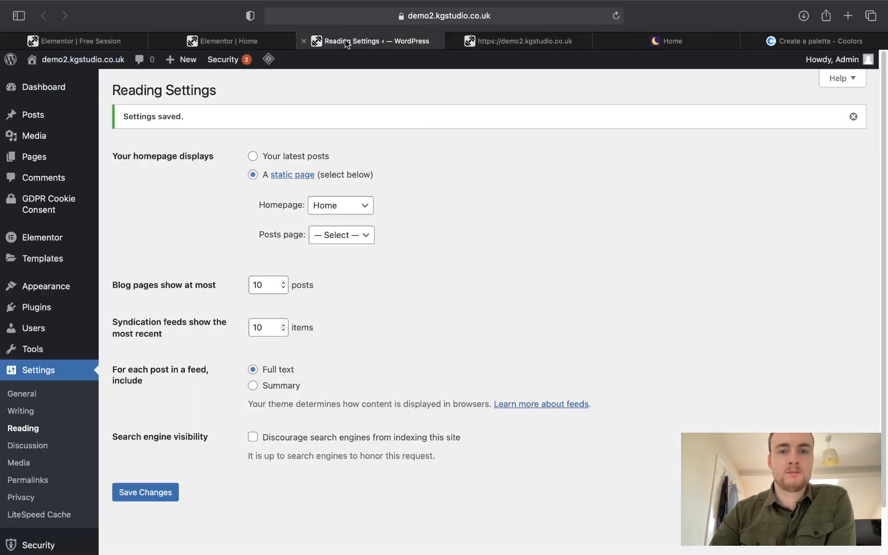
click(505, 44)
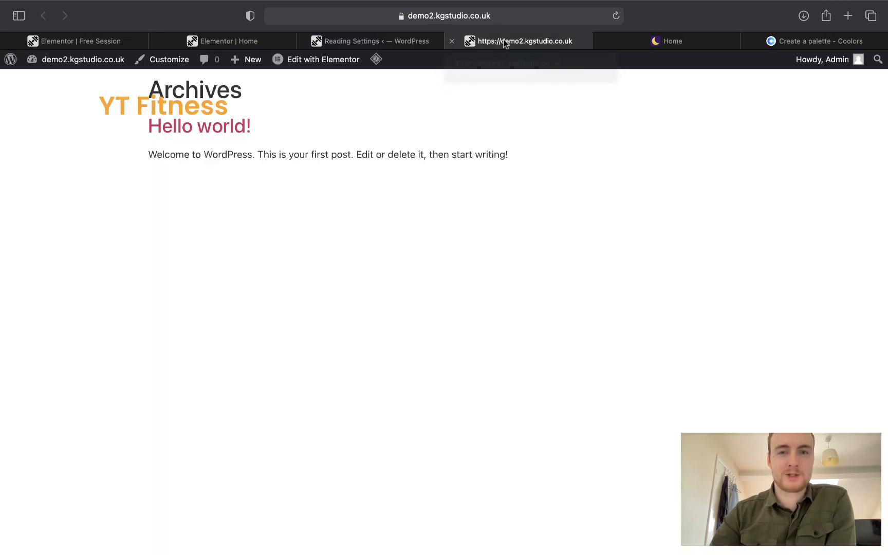
click(520, 15)
click(686, 199)
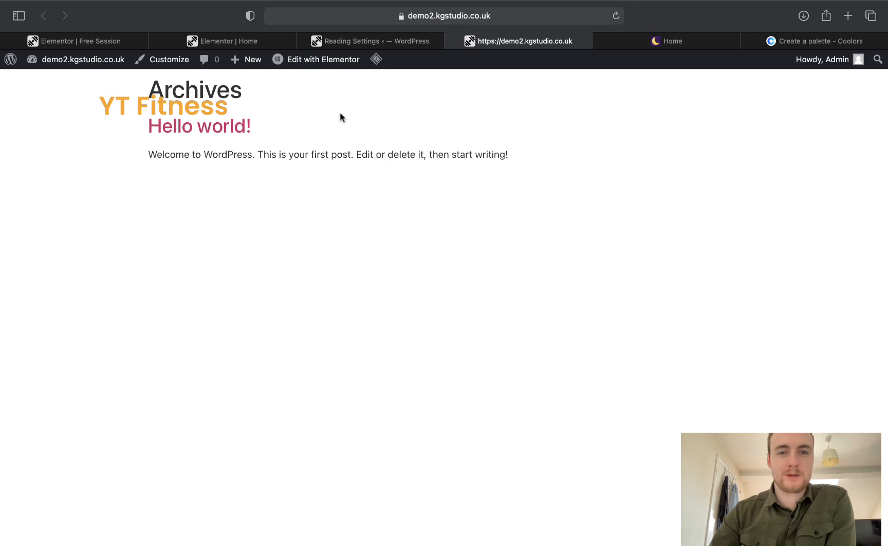
mouse_move(369, 65)
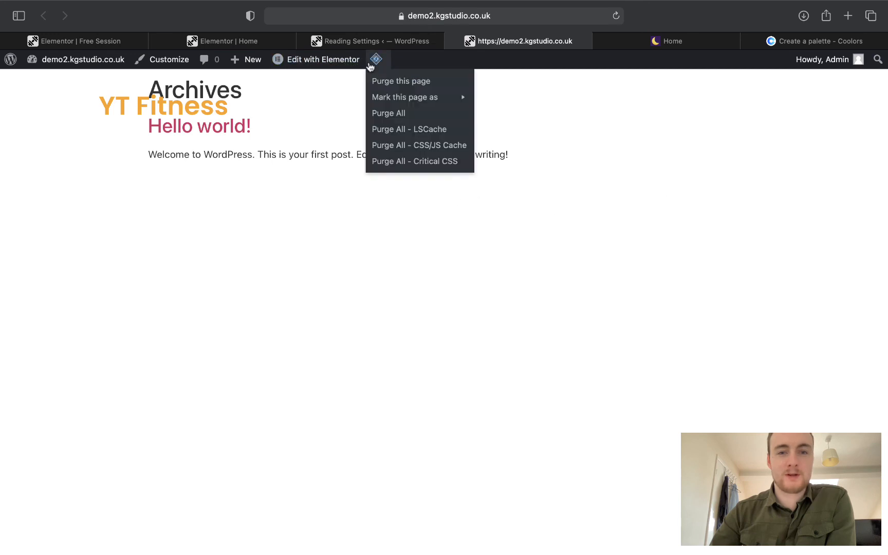
click(394, 113)
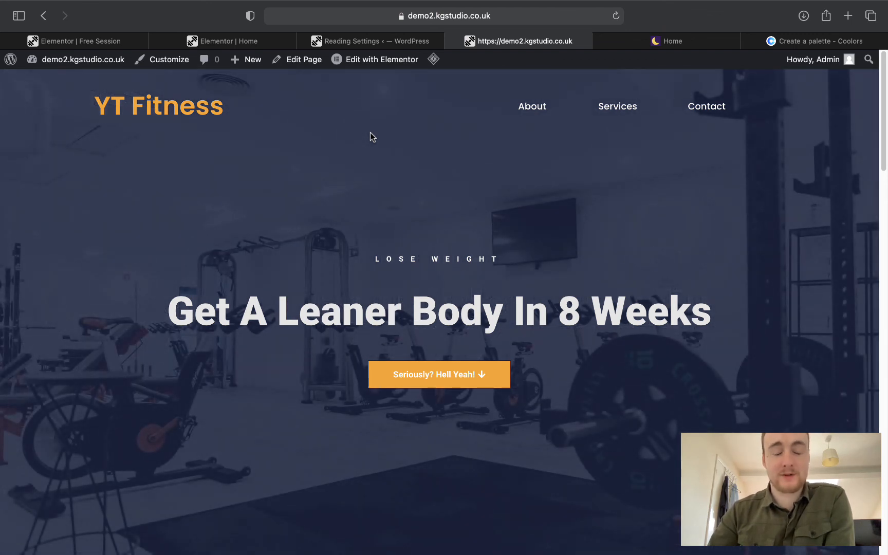
Confirm the site root now shows the YT Fitness home page, then close the Reading Settings tab.
scroll(370, 132, down, 10)
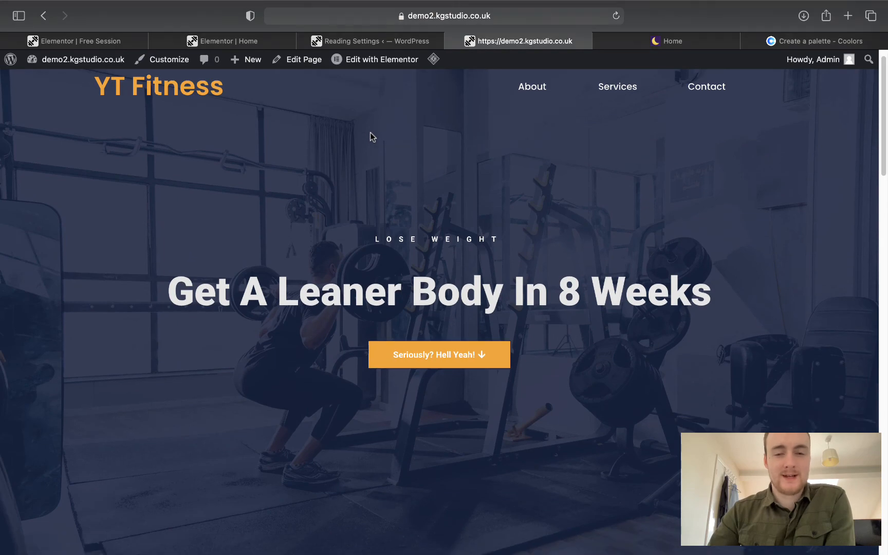
scroll(370, 132, up, 10)
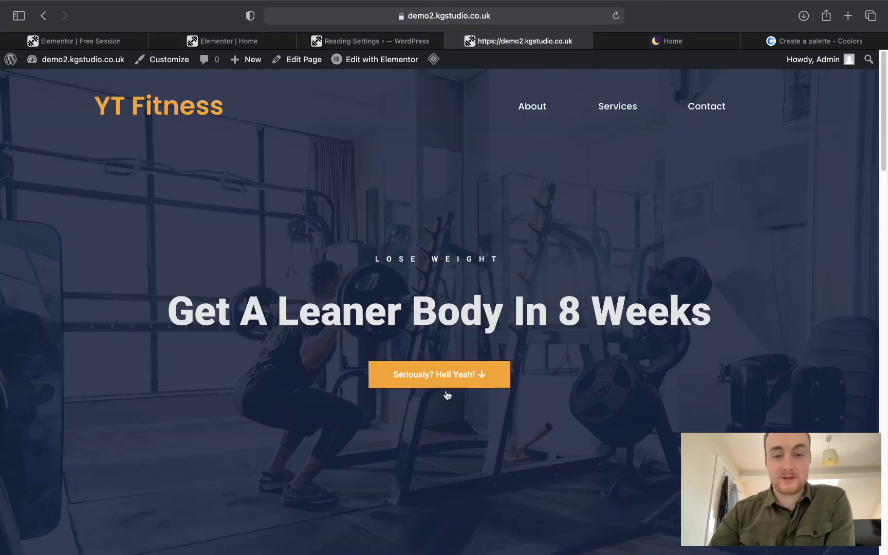
click(447, 395)
scroll(443, 387, up, 3)
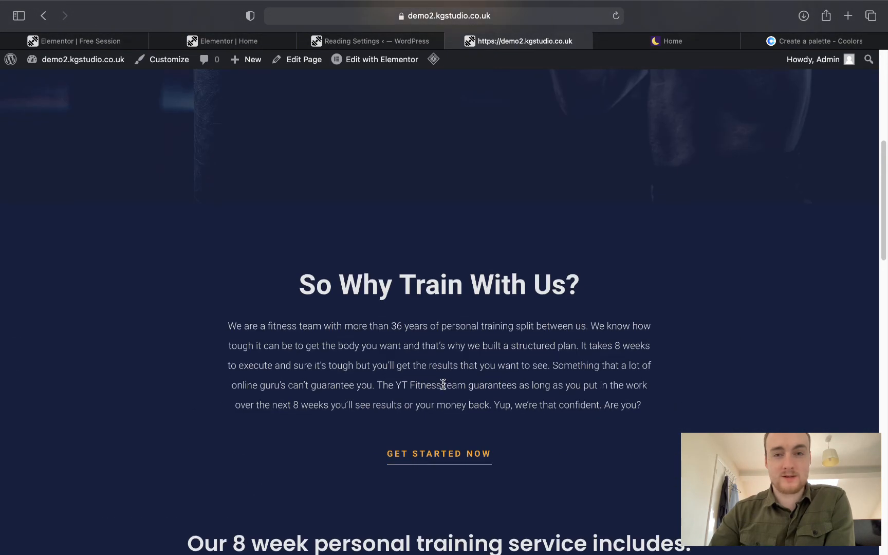
scroll(443, 385, up, 10)
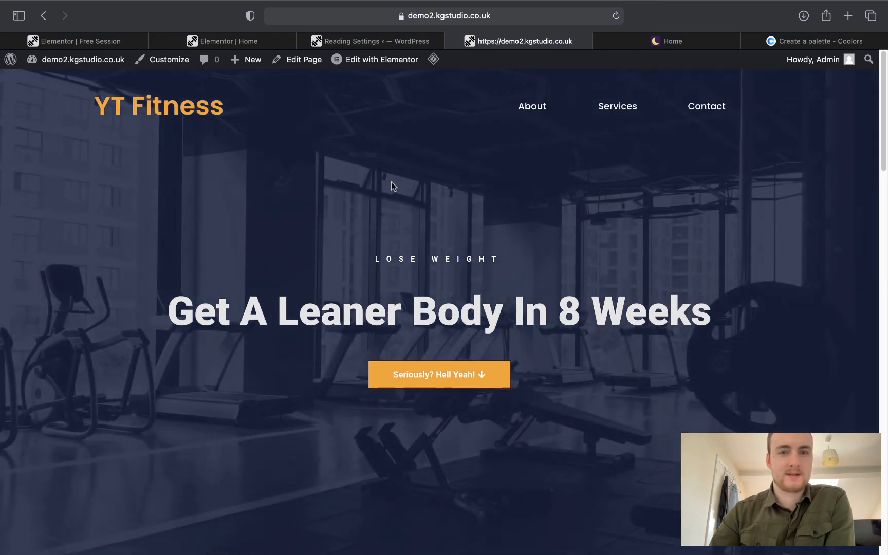
scroll(340, 116, down, 10)
scroll(337, 119, down, 15)
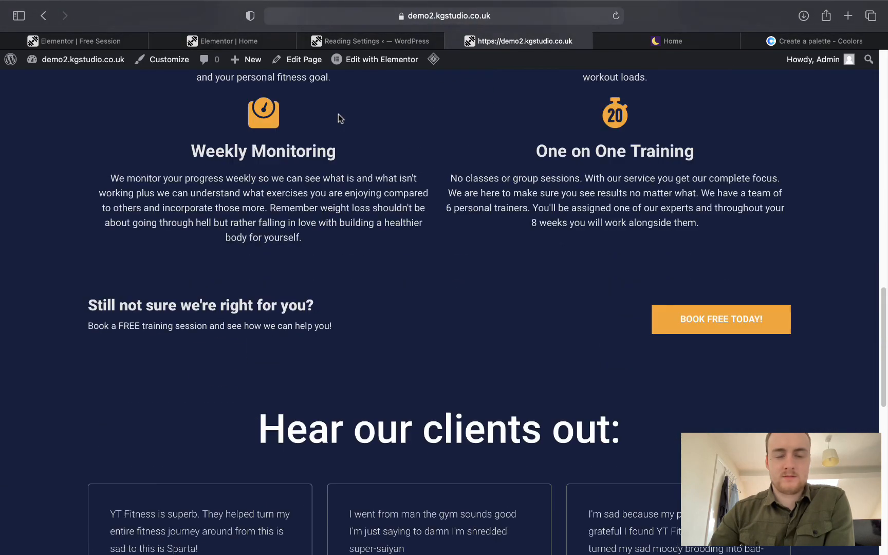
scroll(339, 118, up, 20)
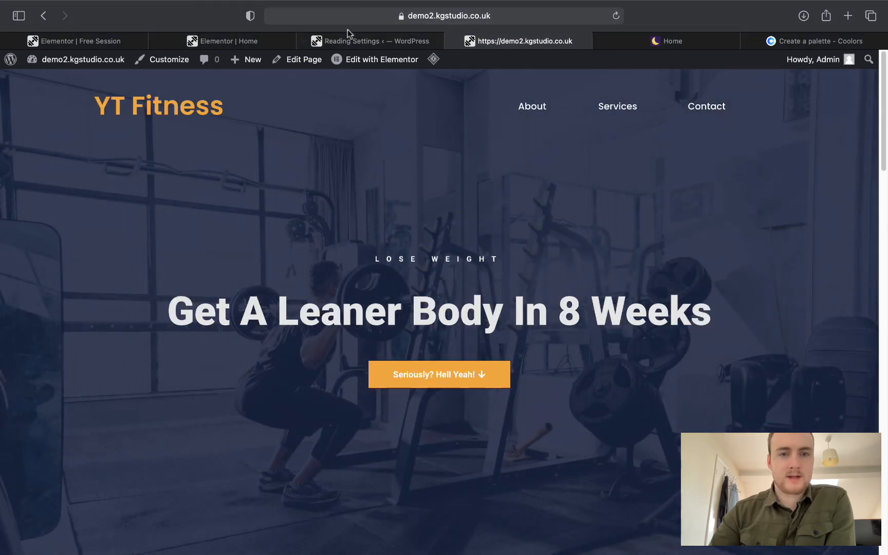
click(329, 41)
click(308, 43)
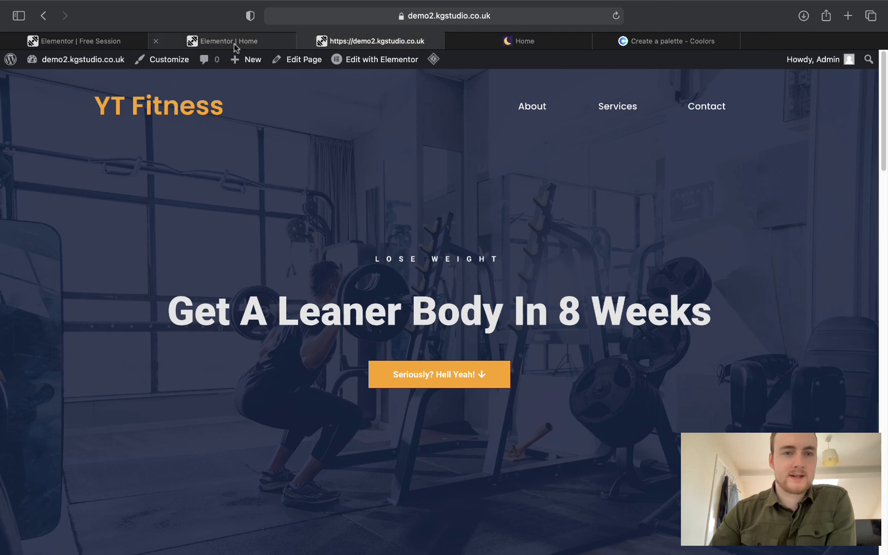
Close the Elementor Home tab and exit the Free Session editor to the Dashboard.
click(234, 44)
click(156, 41)
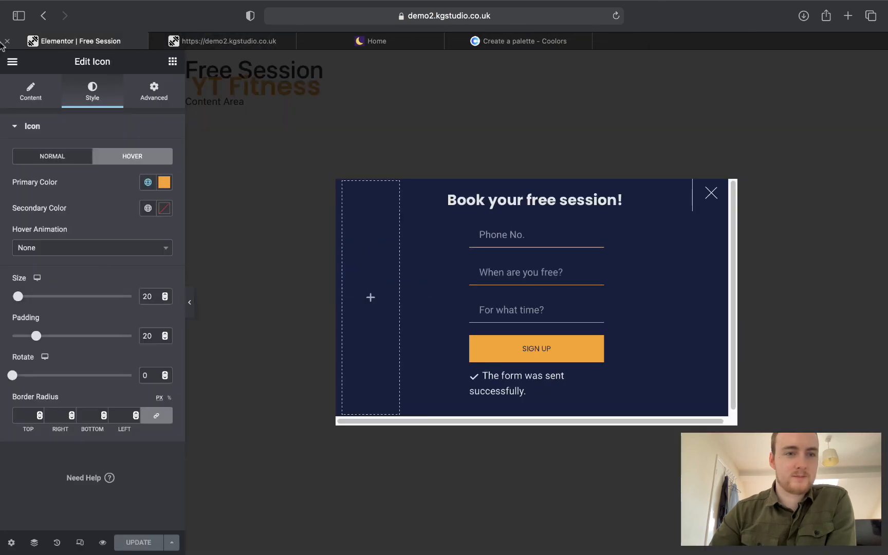
click(12, 61)
click(83, 275)
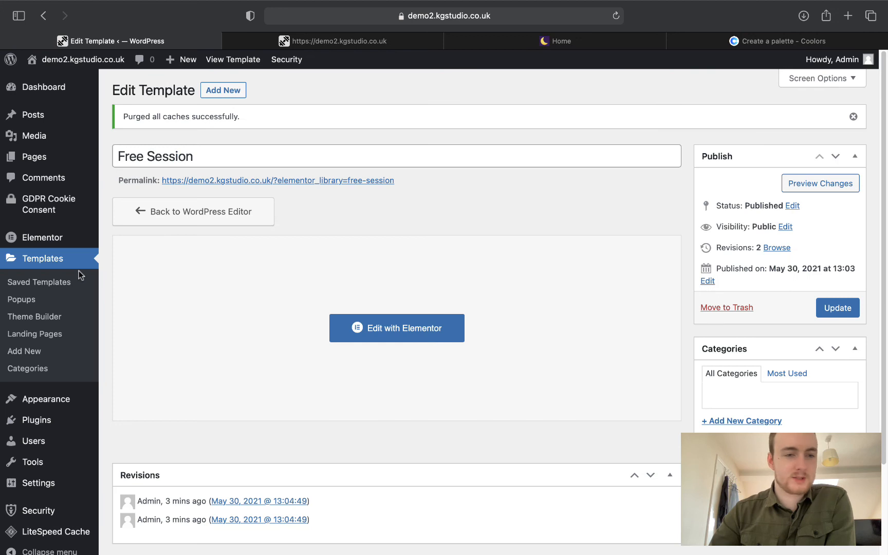
Open the GDPR Cookie Consent settings, with All Pages opened in a new tab.
mouse_move(51, 209)
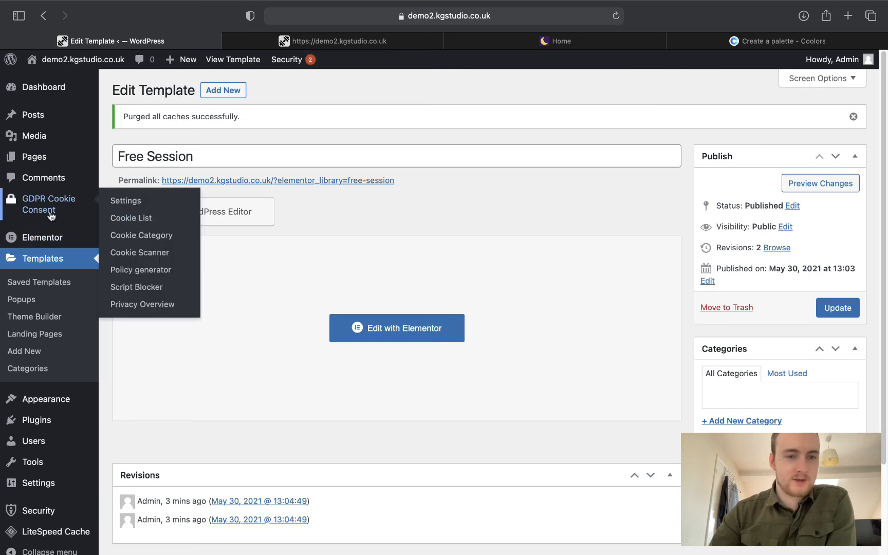
click(125, 201)
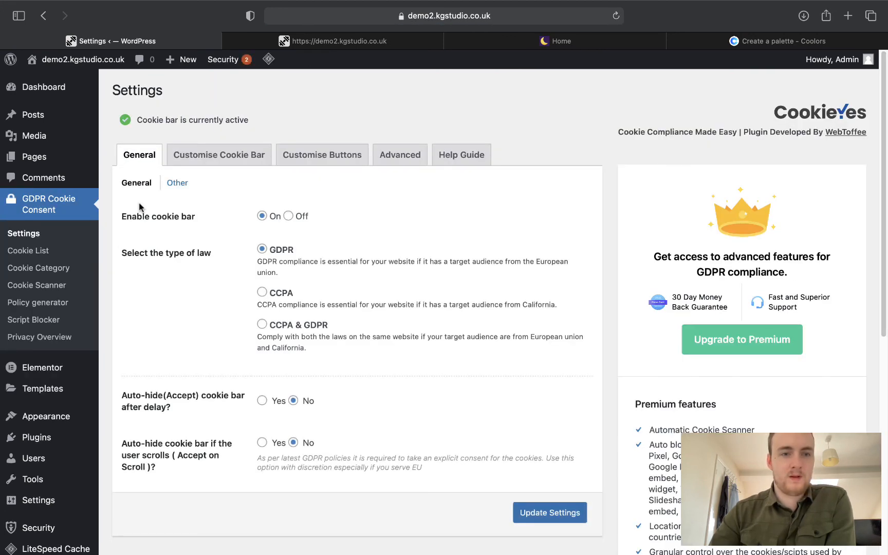
mouse_move(37, 161)
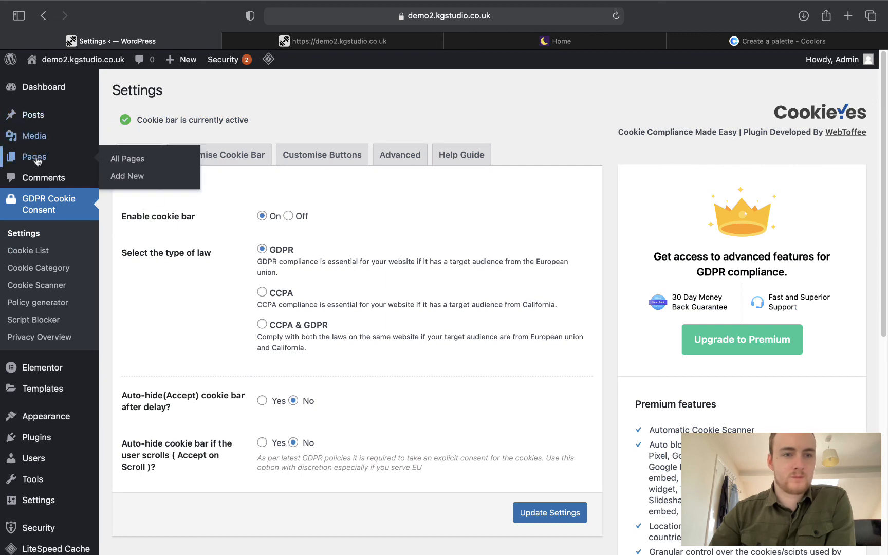
right_click(112, 166)
click(123, 169)
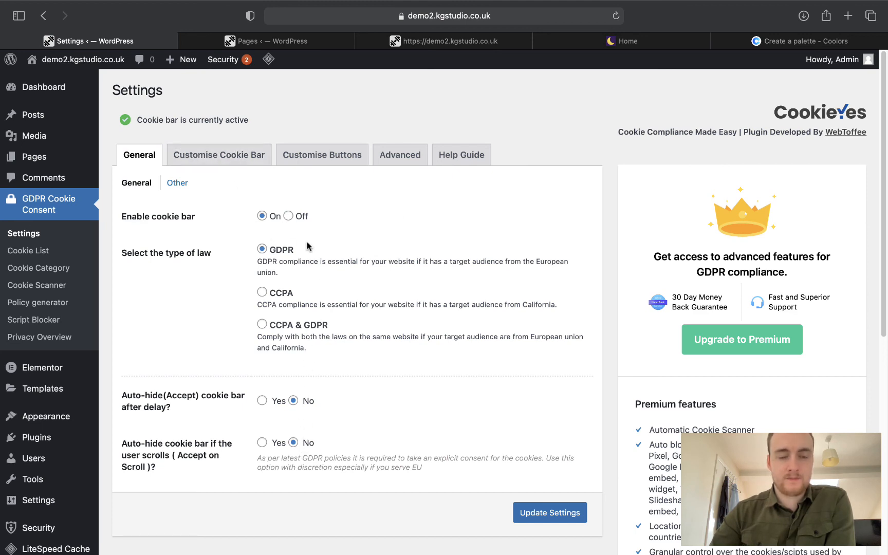
Set the cookie bar colour to Oxford Blue #14213d copied from the Coolors palette.
click(209, 158)
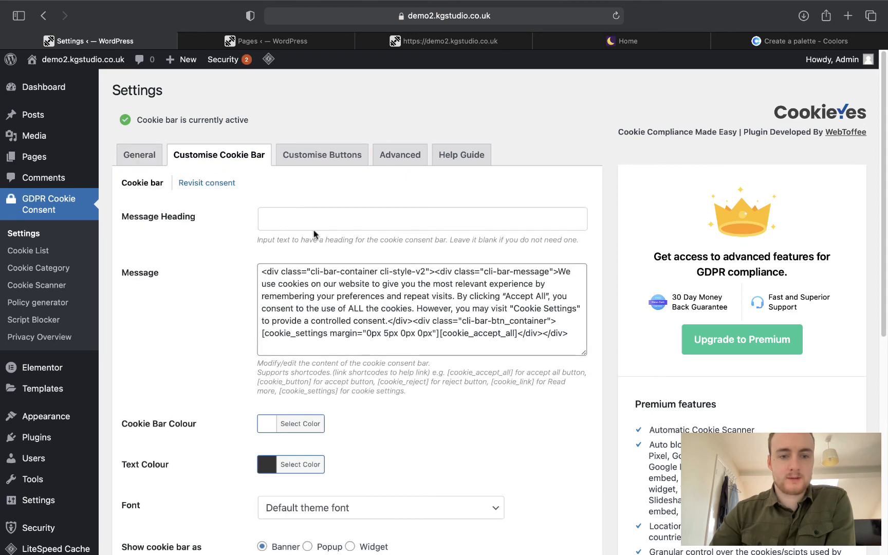
scroll(335, 273, down, 1)
scroll(336, 273, down, 5)
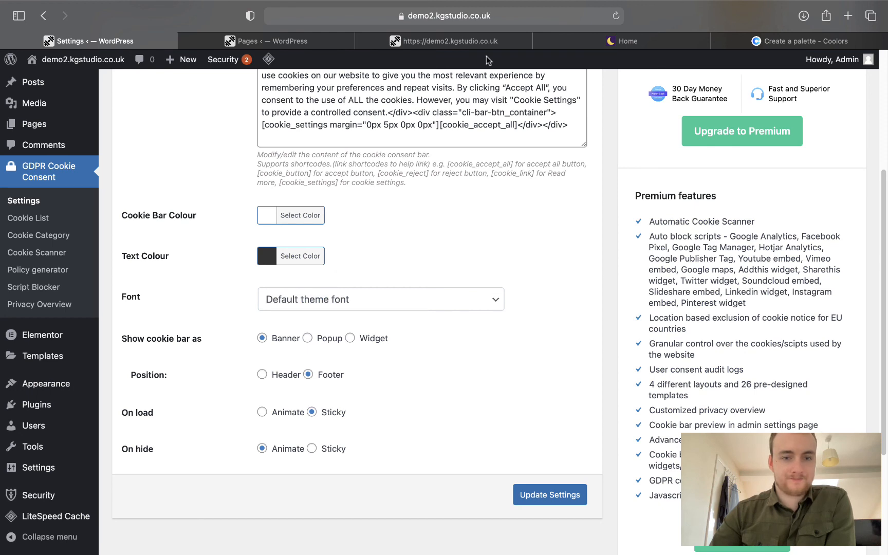
click(286, 220)
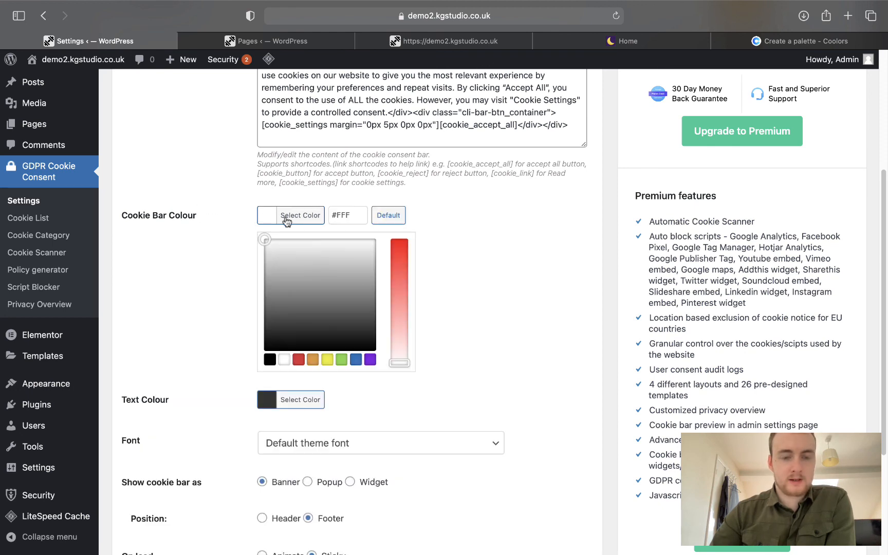
triple_click(352, 224)
click(777, 34)
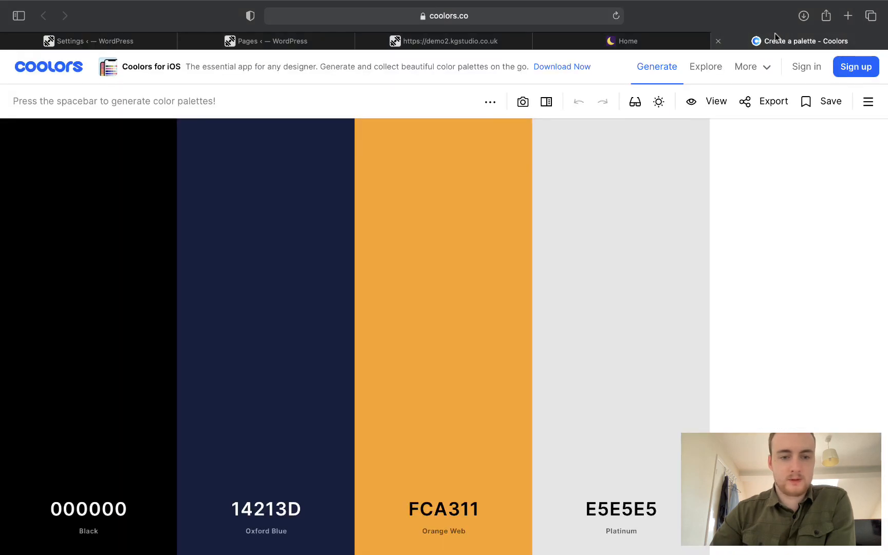
click(266, 399)
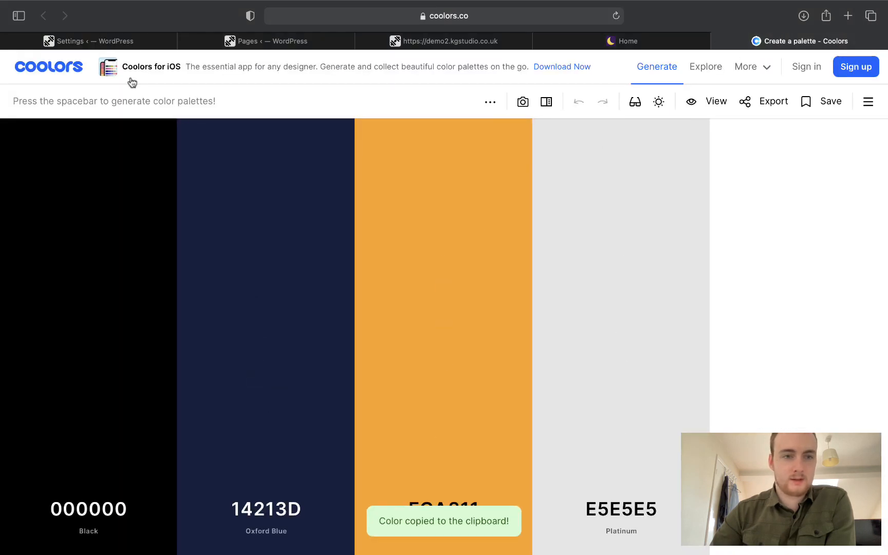
click(94, 47)
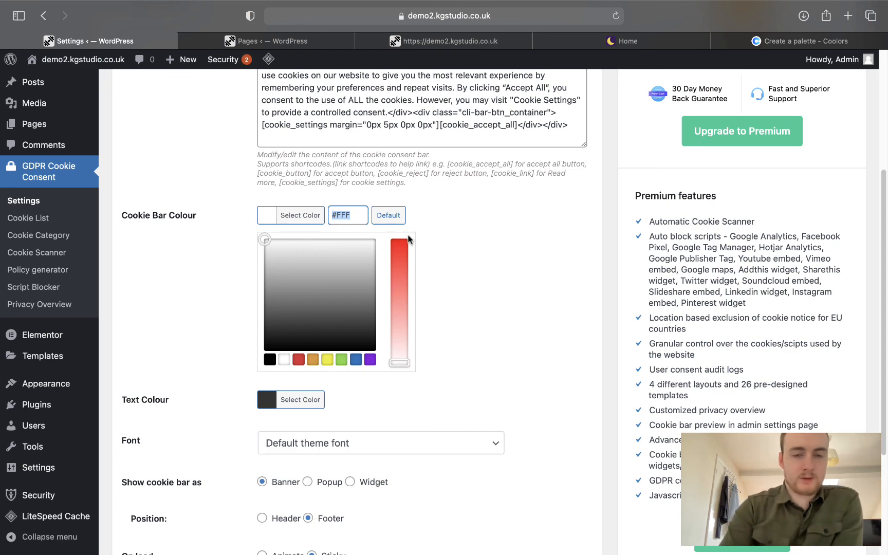
key(super+v)
click(450, 231)
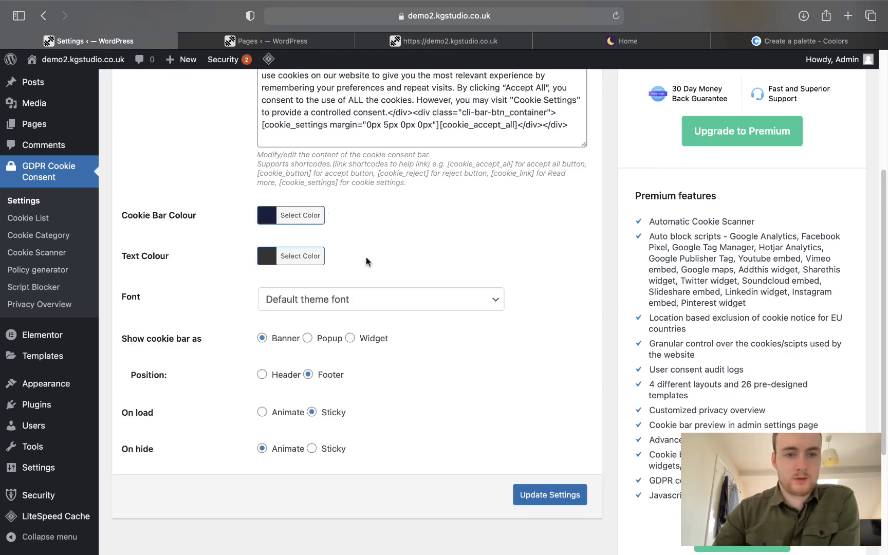
Replace the #333333 text colour with Platinum #e5e5e5 from the palette.
click(292, 264)
click(800, 41)
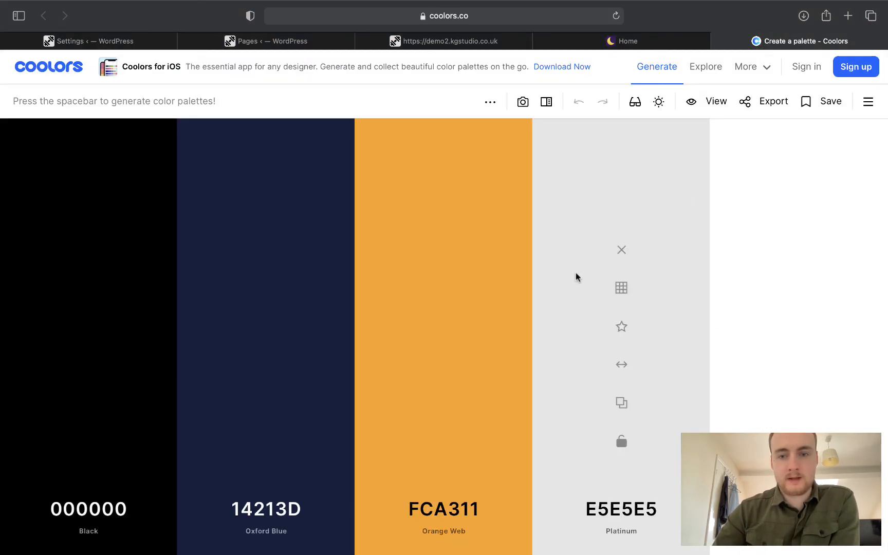
click(621, 405)
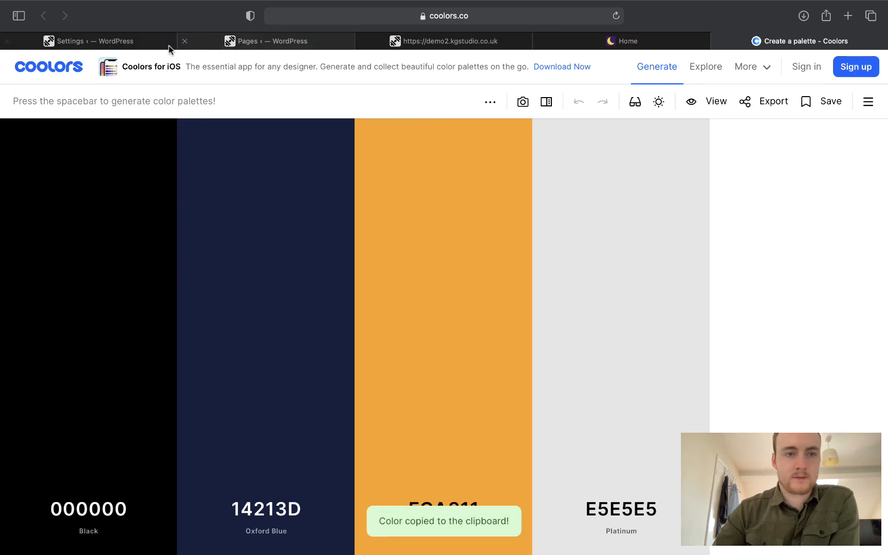
click(168, 45)
click(345, 249)
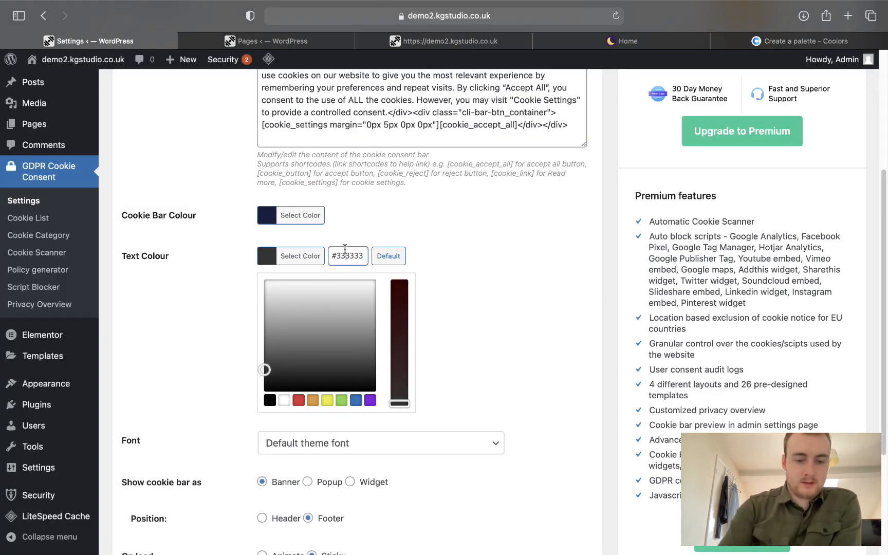
key(super+a)
key(super+v)
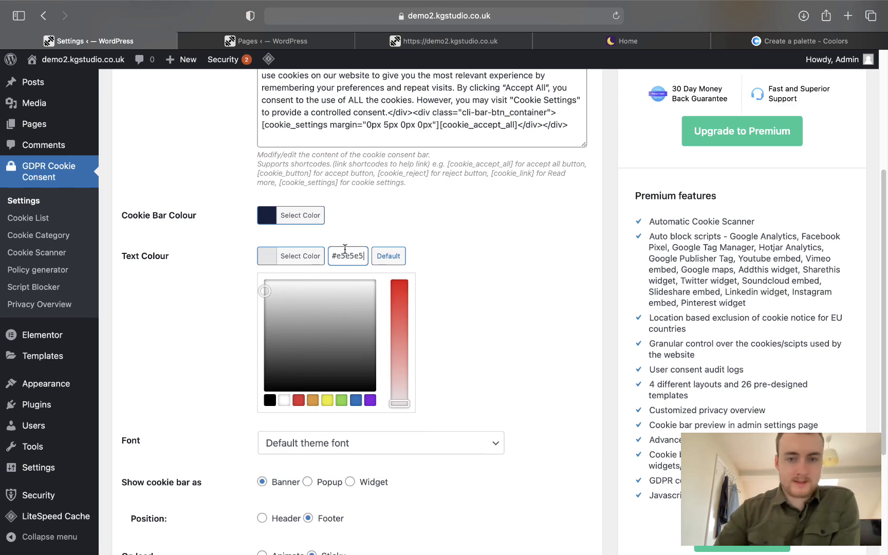
click(522, 333)
Keep the default font and save the cookie bar settings, then go to the Pages list.
scroll(519, 333, down, 2)
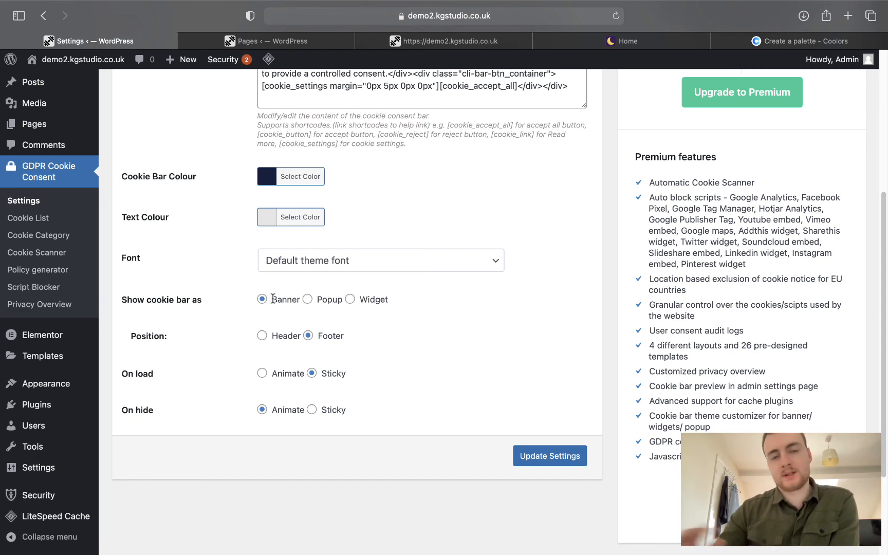
scroll(544, 471, up, 2)
scroll(506, 452, up, 2)
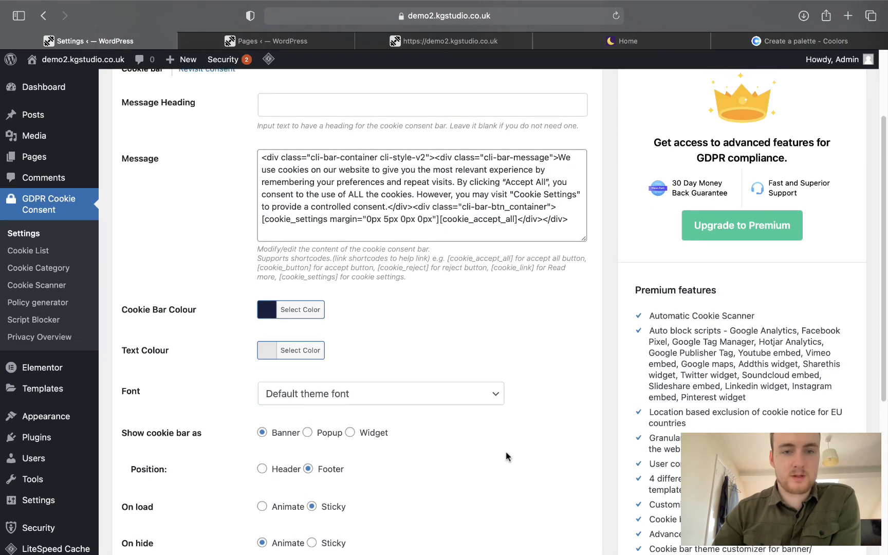
scroll(505, 452, down, 4)
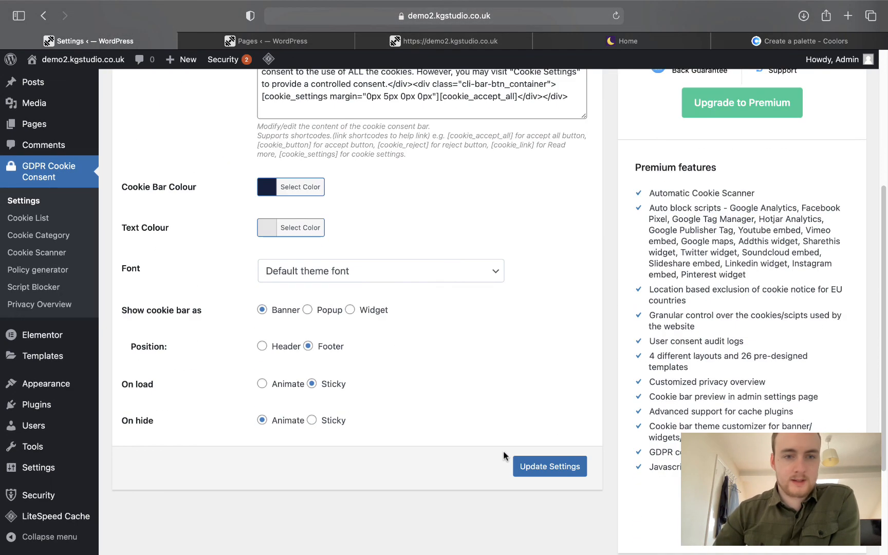
scroll(502, 451, down, 2)
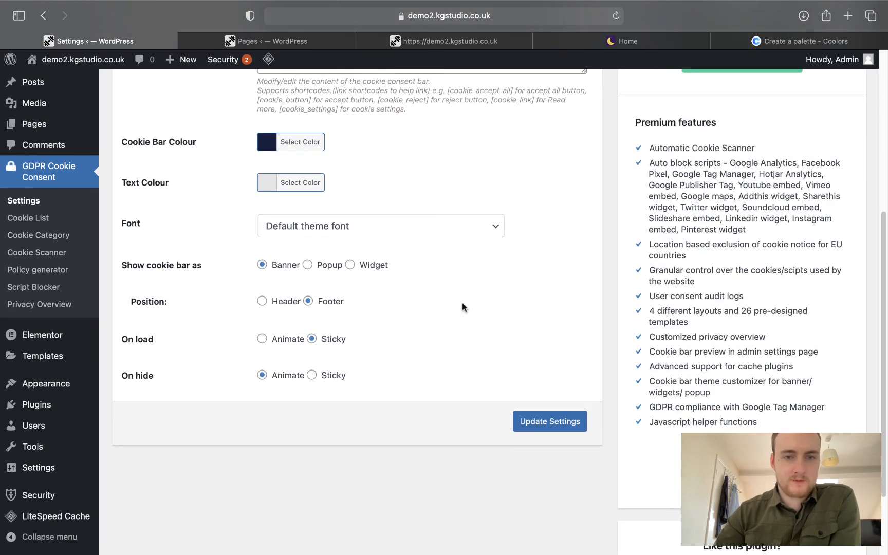
click(384, 226)
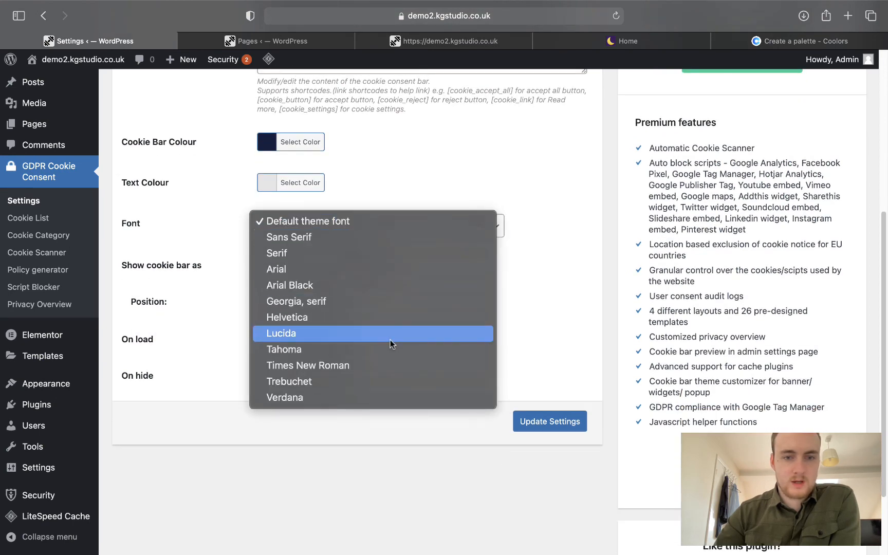
click(534, 250)
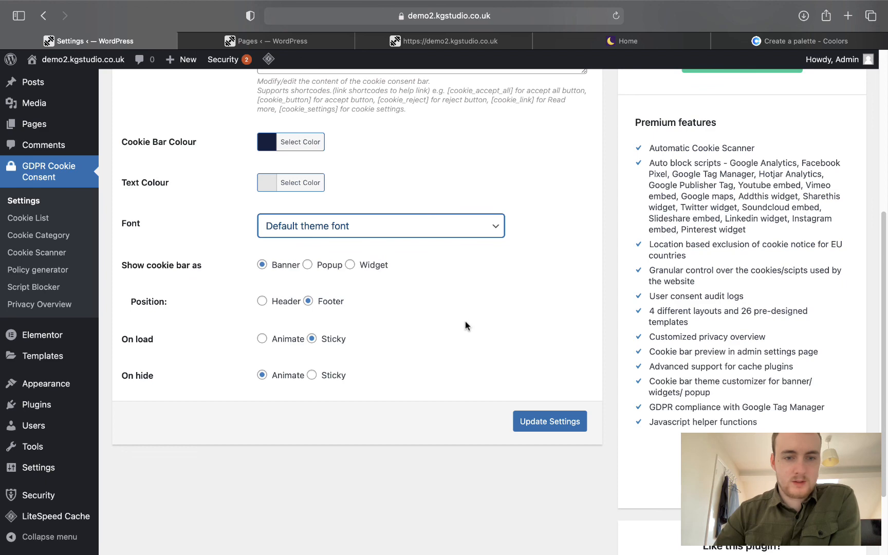
click(530, 421)
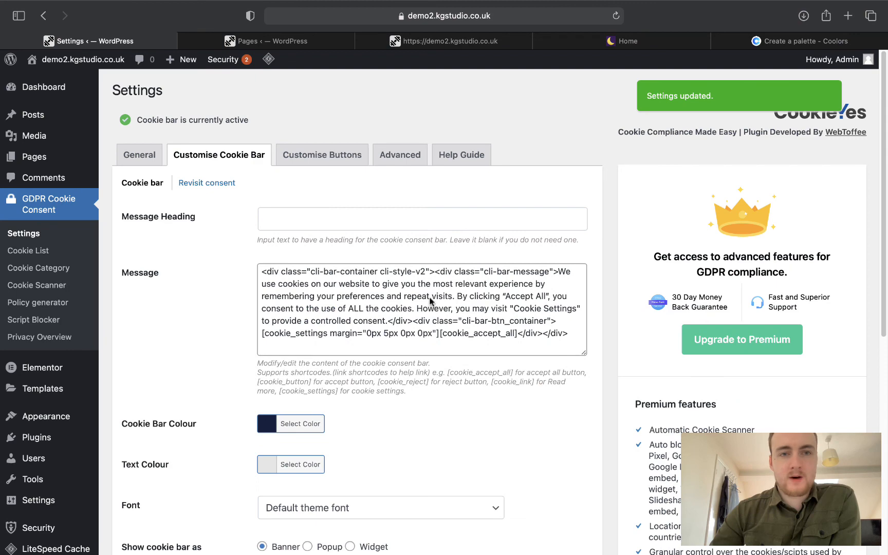
click(260, 41)
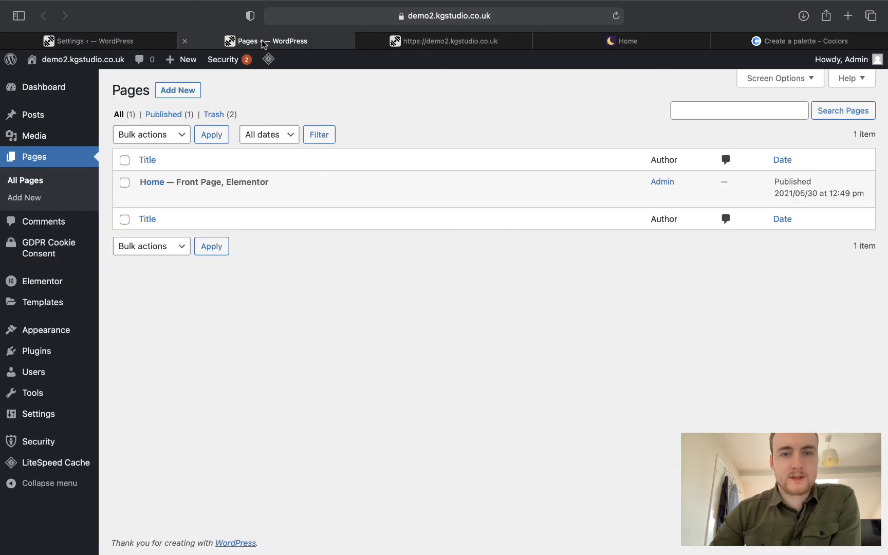
Load the live site address in a new private browsing window.
click(409, 44)
click(507, 16)
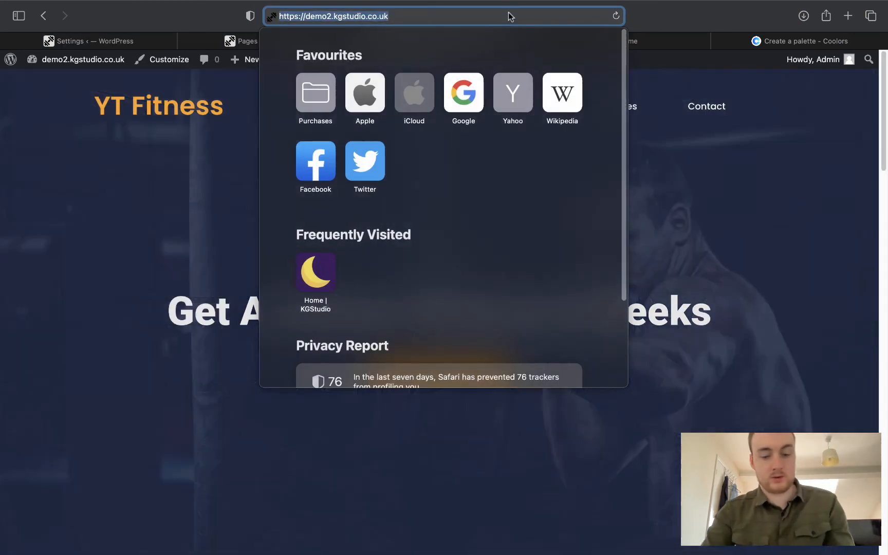
key(super+shift+n)
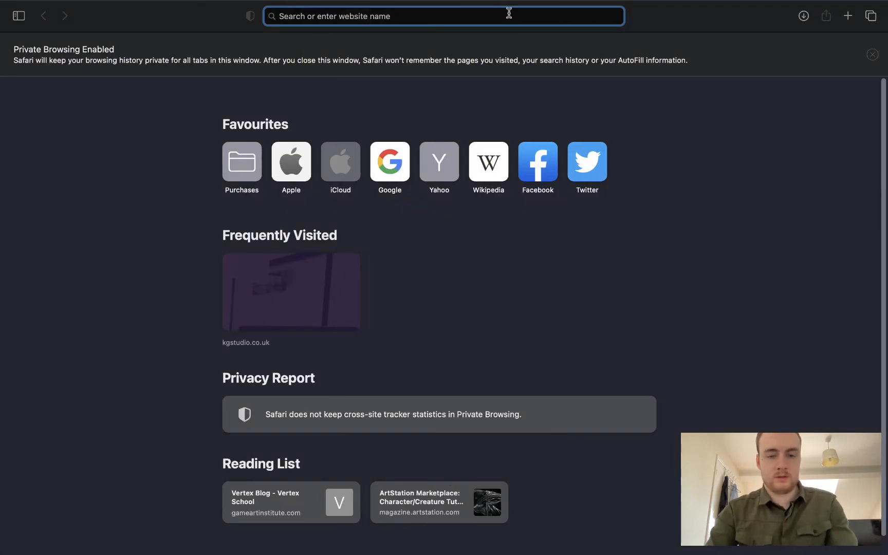
text(v)
key(BackSpace)
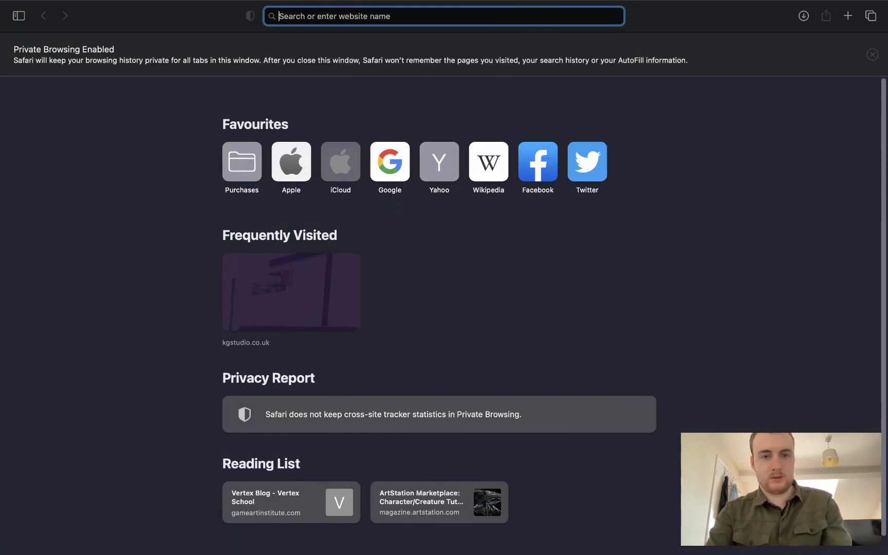
key(super+v)
key(Return)
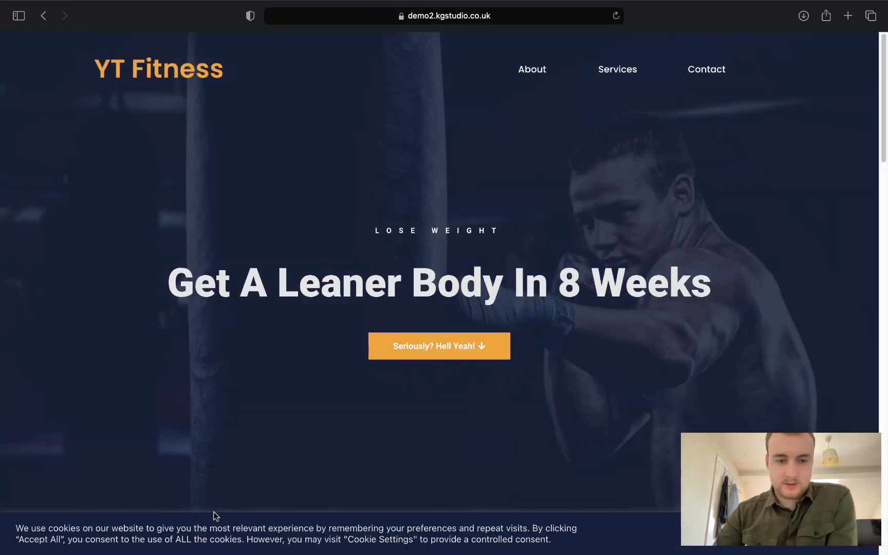
Check the navy cookie bar, then return to the window holding the WordPress tabs.
scroll(663, 536, down, 2)
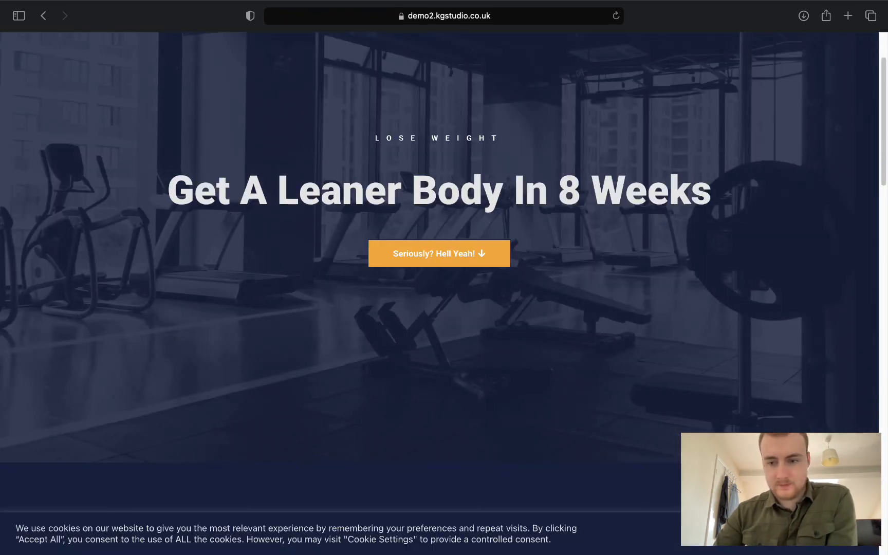
scroll(648, 377, up, 2)
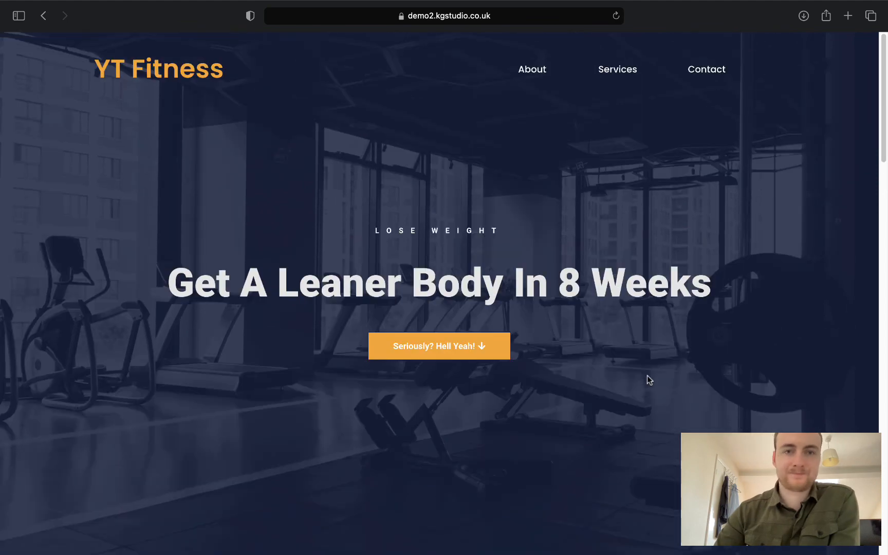
mouse_move(34, 4)
click(16, 31)
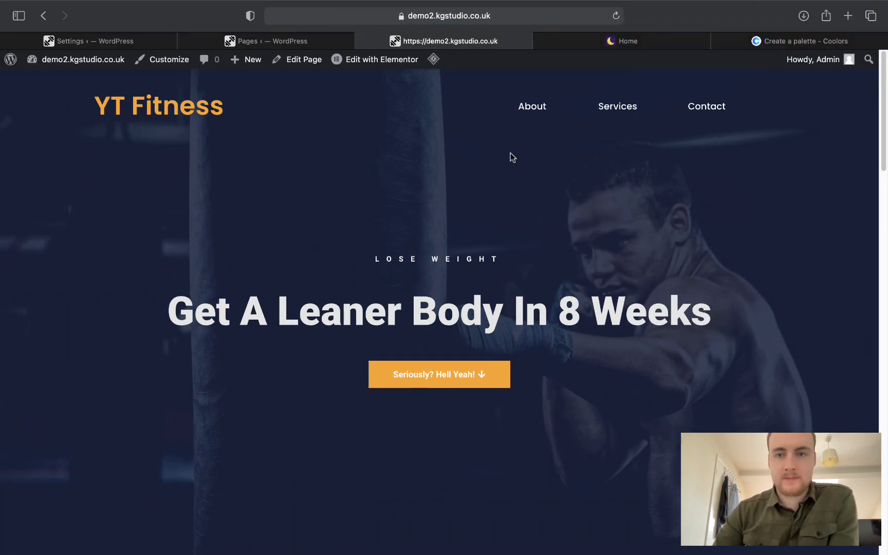
Reload the live site, then review the Home page's permalink and featured image in the page editor.
scroll(406, 169, down, 15)
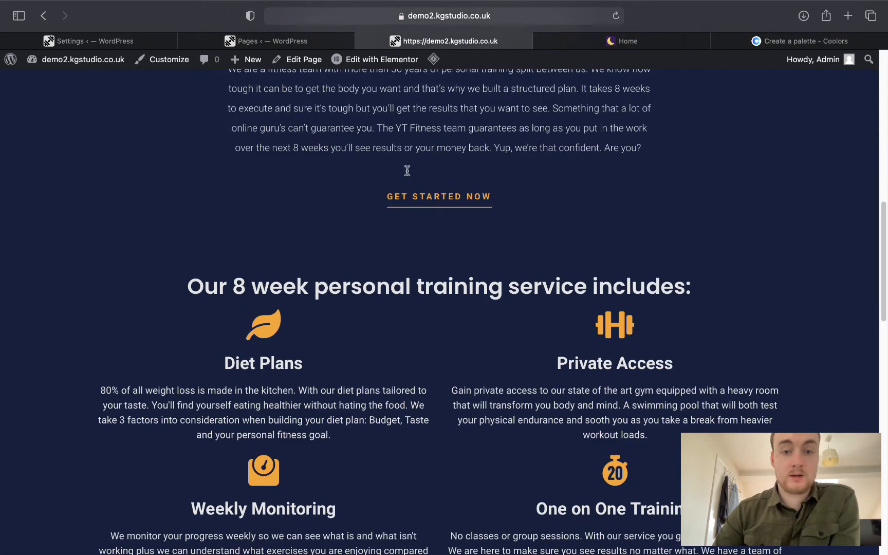
key(super+r)
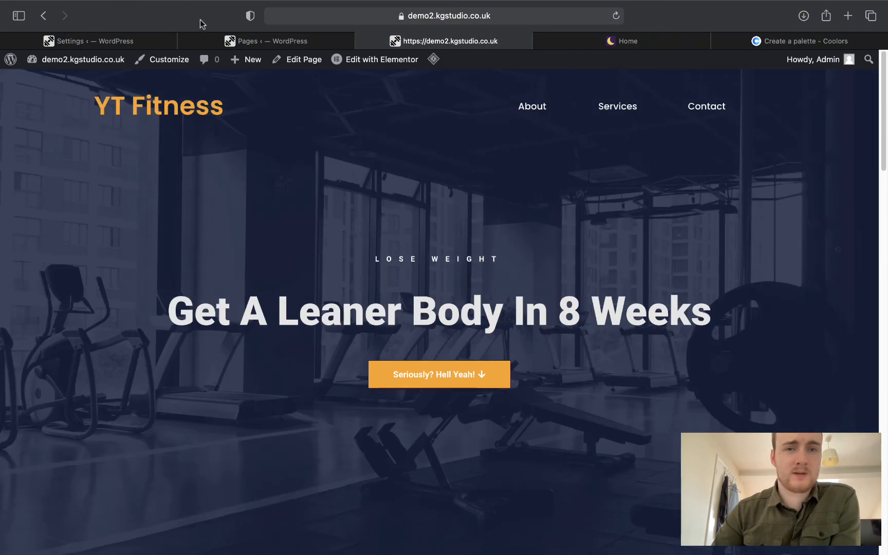
click(235, 45)
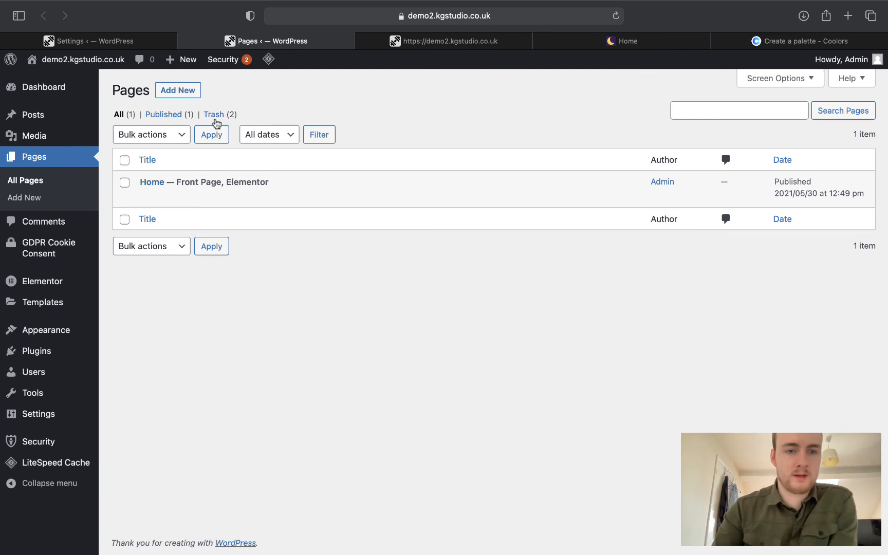
mouse_move(241, 206)
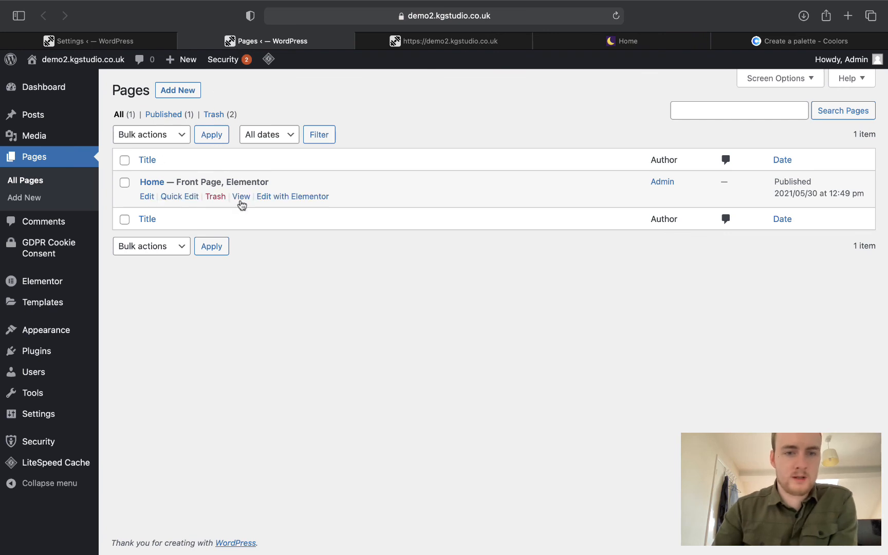
click(148, 197)
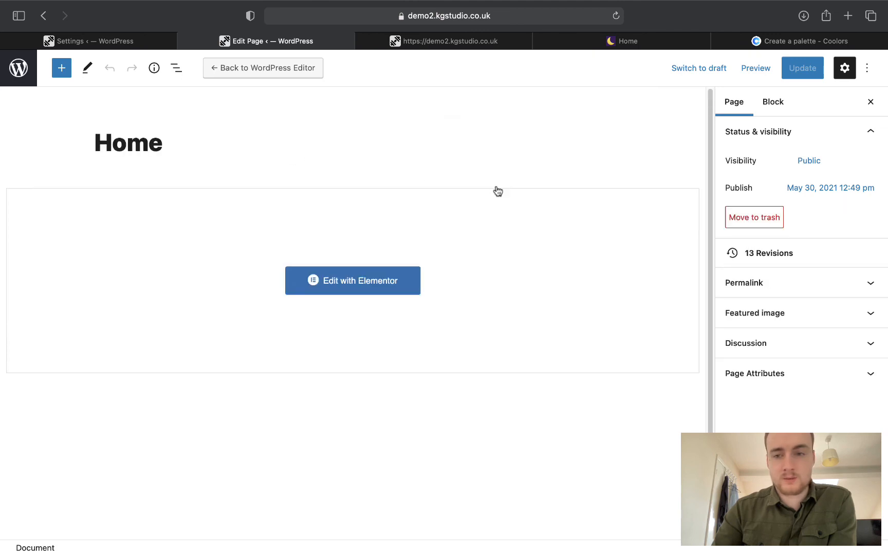
click(810, 283)
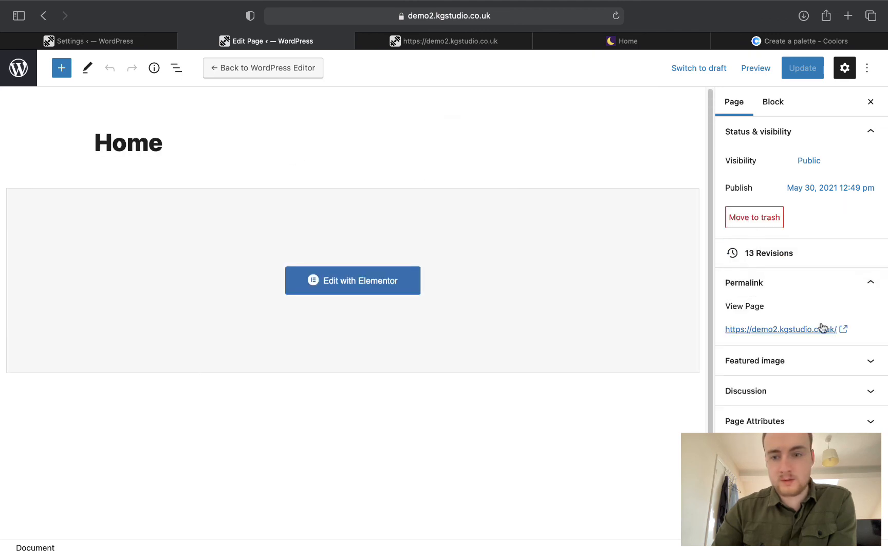
click(815, 360)
click(803, 407)
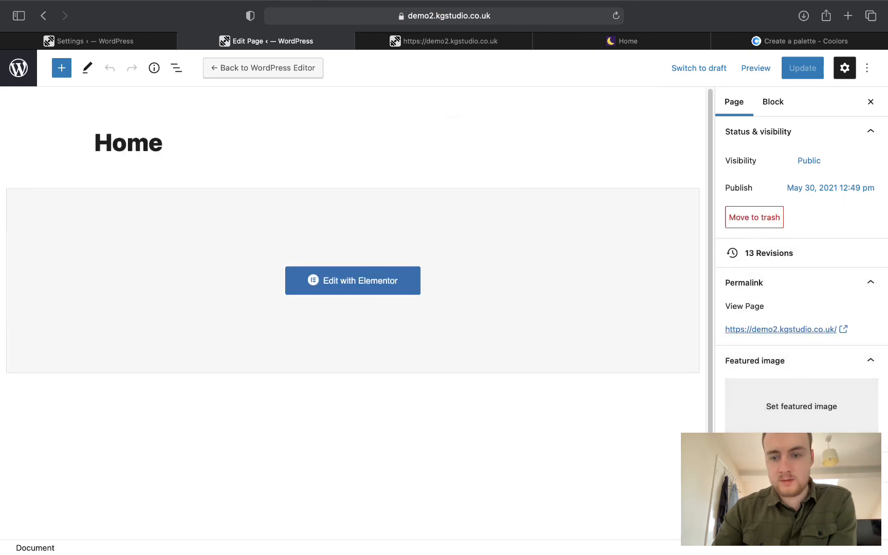
scroll(800, 318, down, 1)
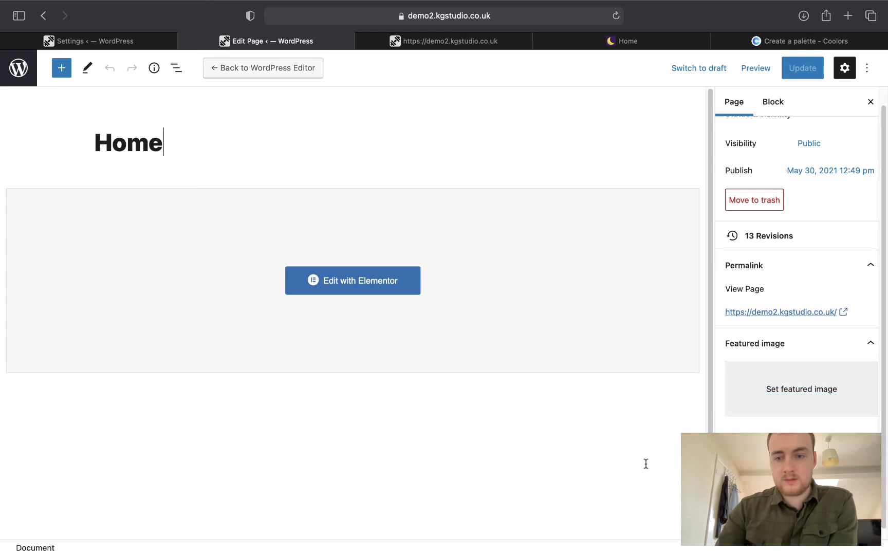
click(746, 344)
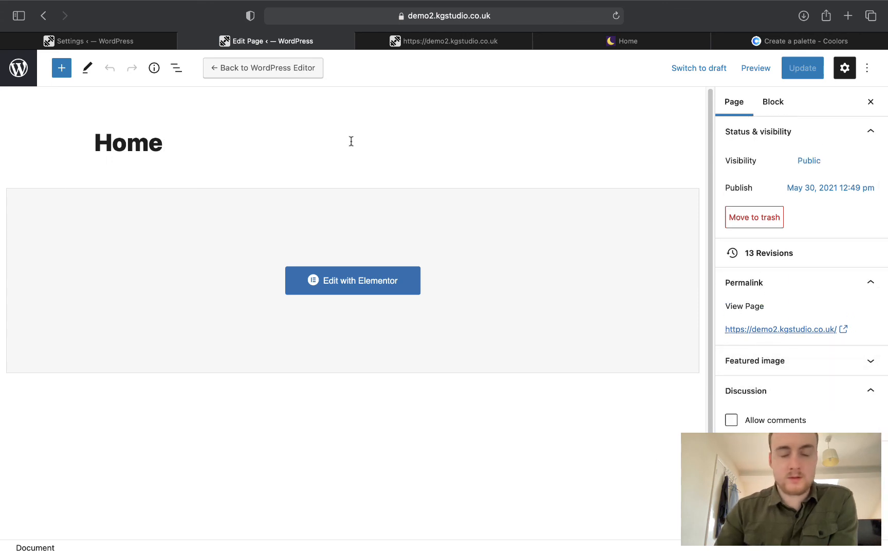
click(26, 81)
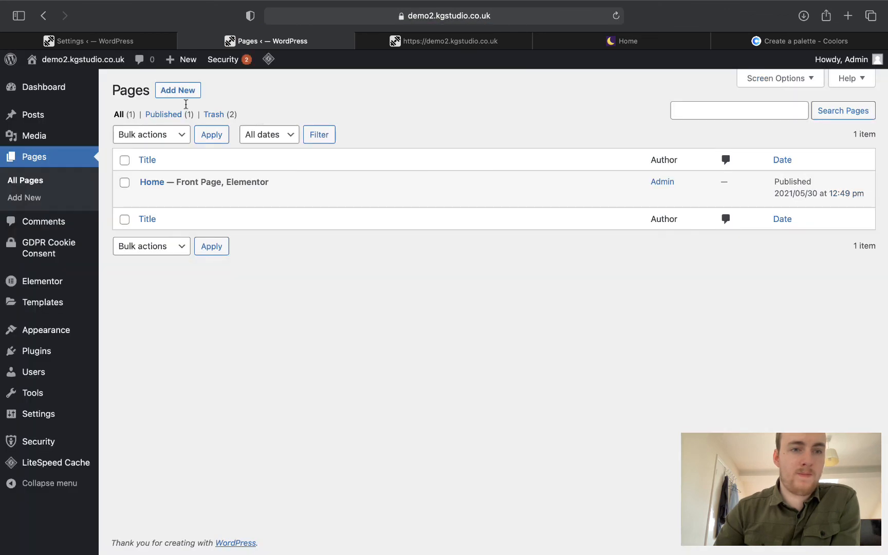
Close the Pages admin tab and open the live home page in Elementor.
mouse_move(86, 69)
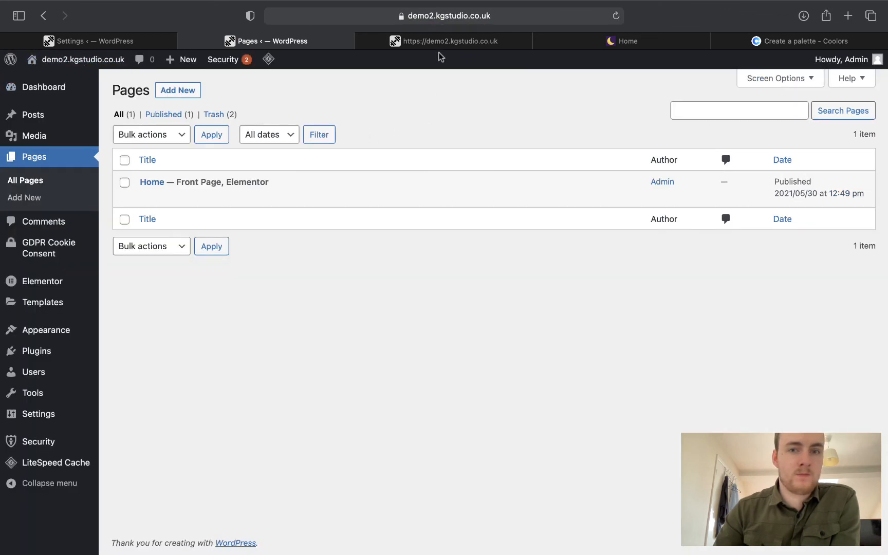
click(436, 41)
click(191, 41)
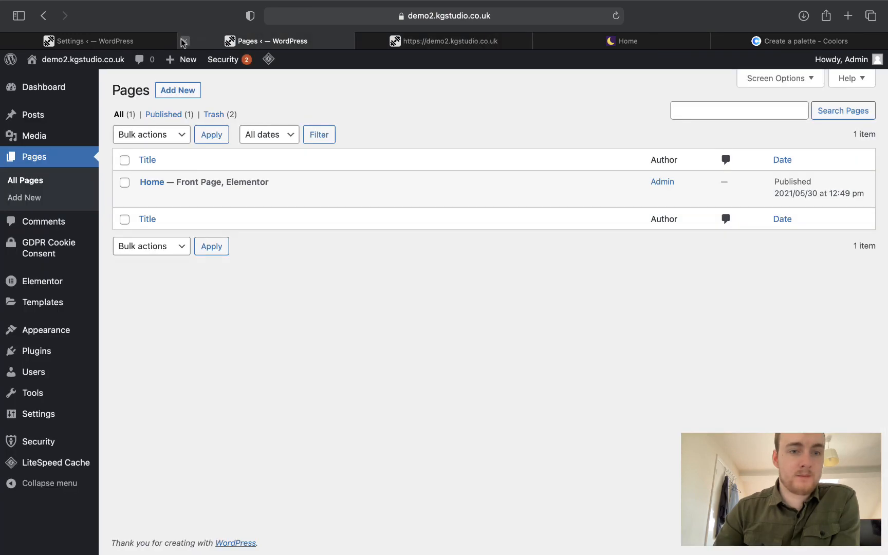
click(184, 41)
click(361, 45)
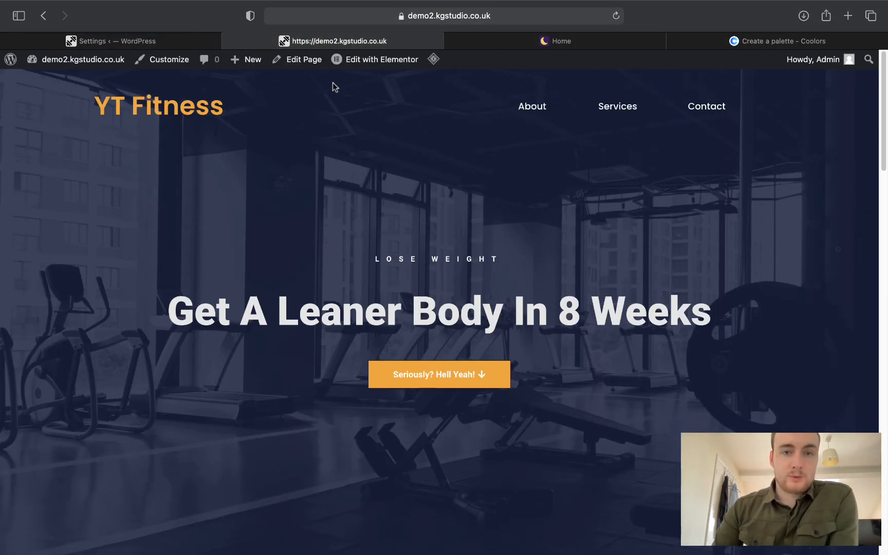
click(365, 61)
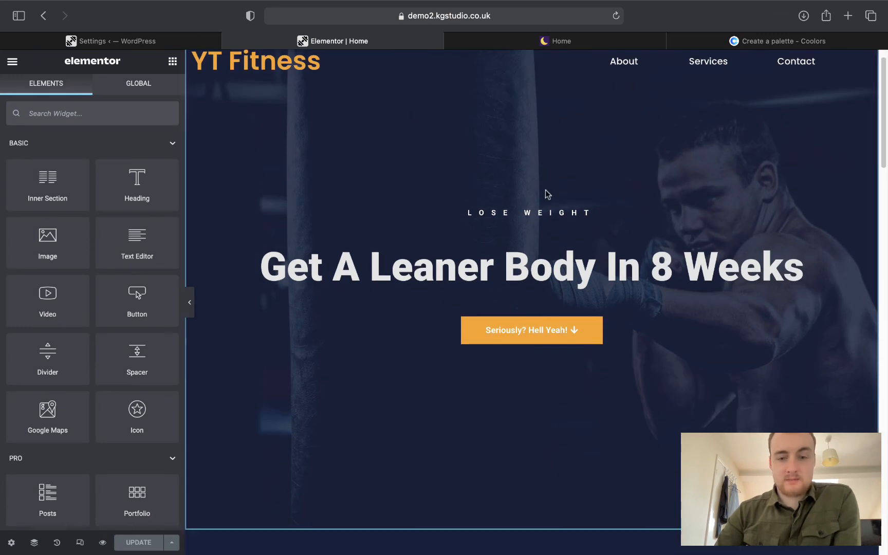
Edit the bottom and top padding values of the 'So Why Train With Us?' section.
scroll(549, 193, down, 10)
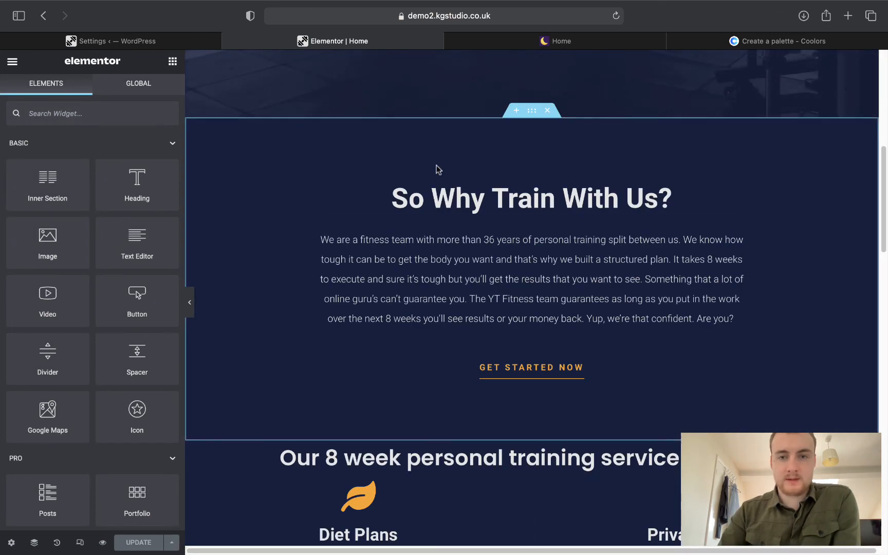
click(535, 112)
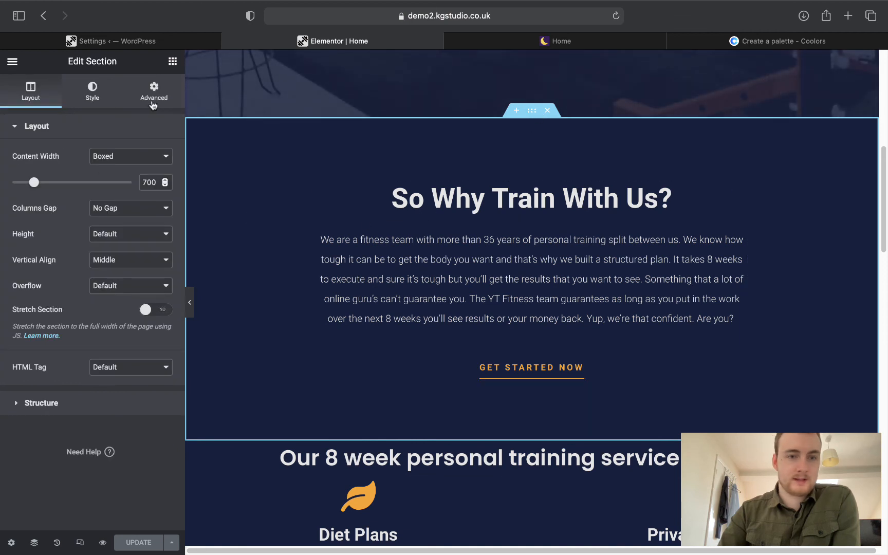
click(151, 105)
click(87, 220)
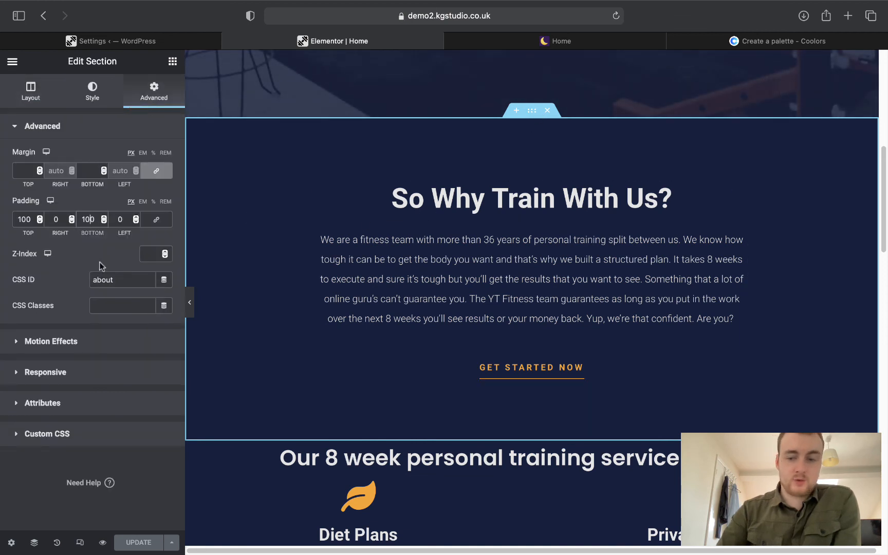
key(BackSpace)
text(5)
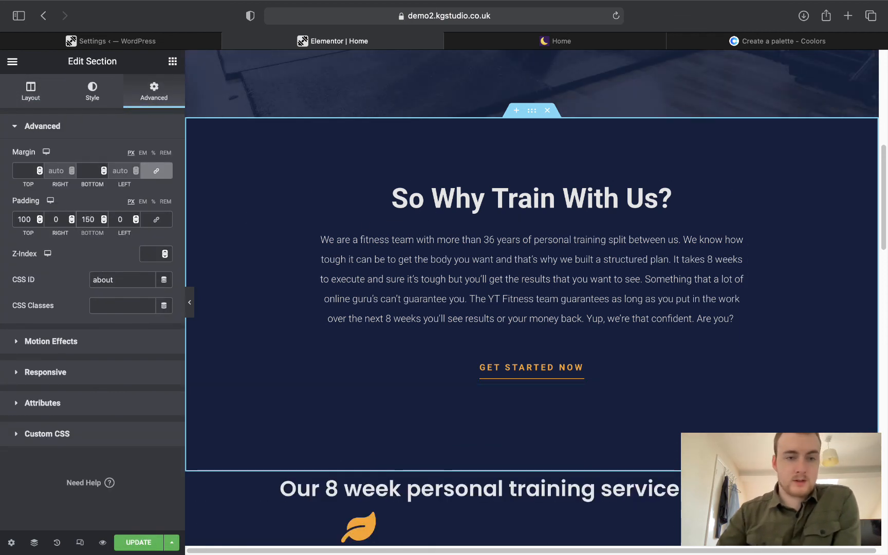
click(26, 219)
key(BackSpace)
text(5)
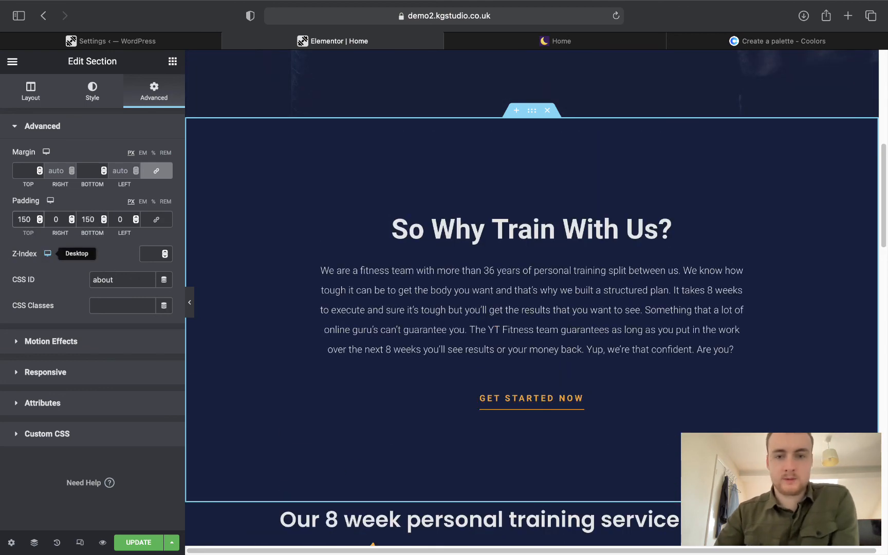
Preview the page, then give the services heading section a 50 px bottom padding.
click(189, 302)
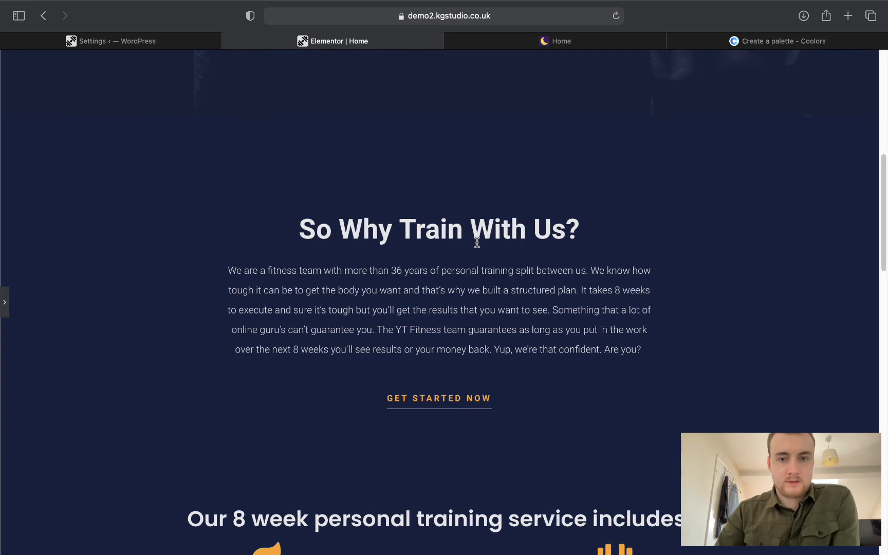
scroll(476, 242, down, 6)
scroll(476, 247, down, 8)
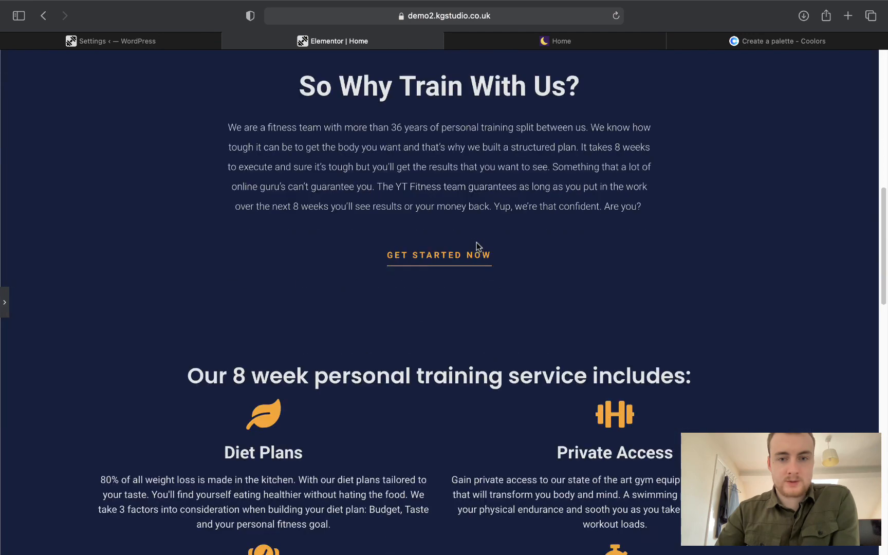
click(6, 304)
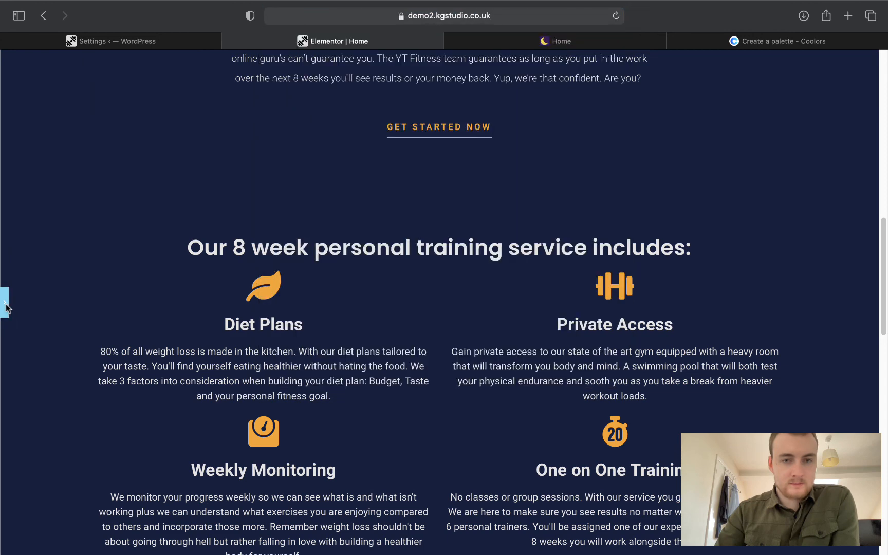
click(6, 304)
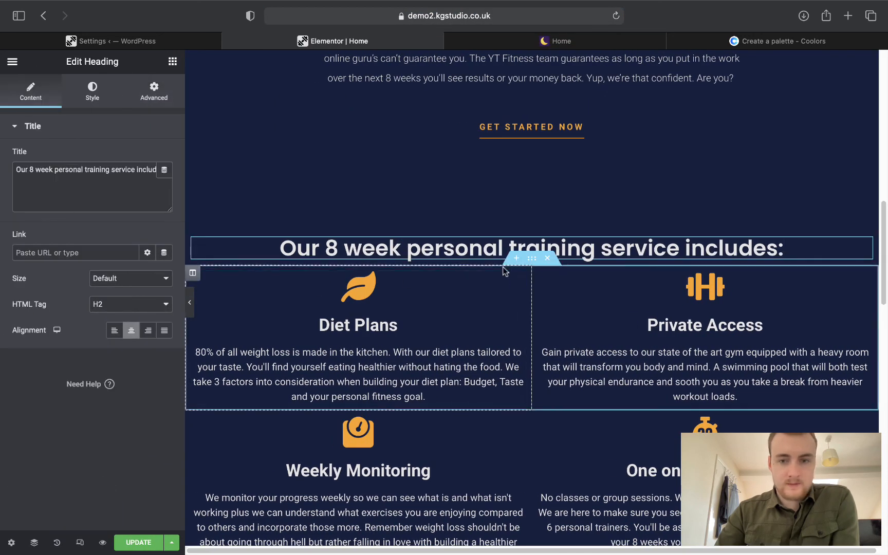
click(536, 230)
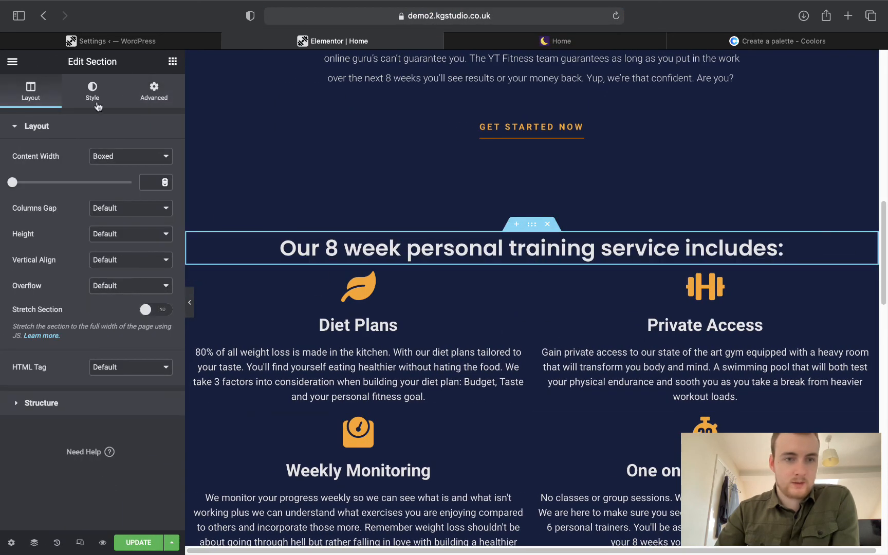
click(154, 91)
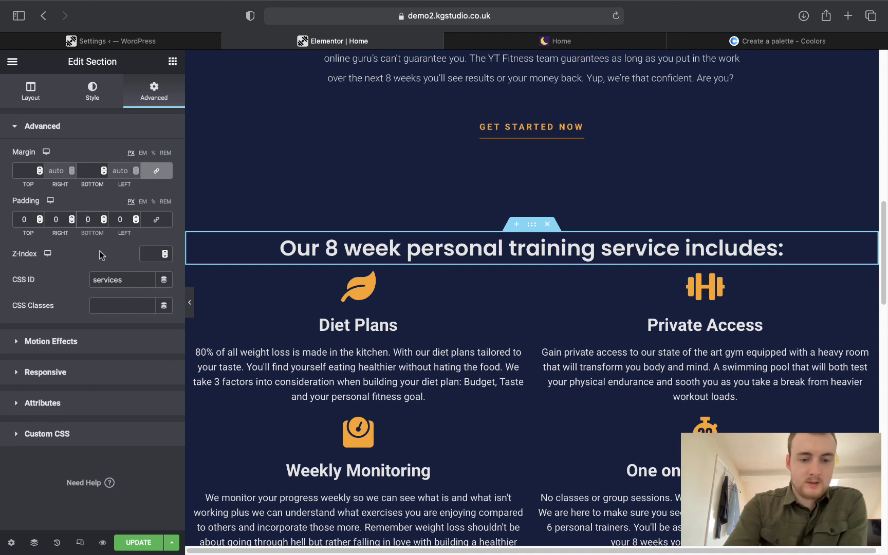
text(5)
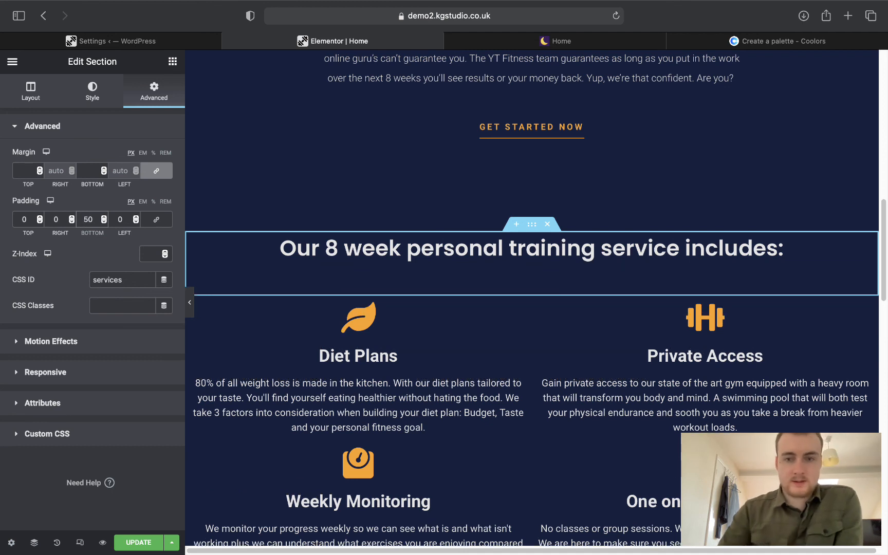
Increase the font size of the 8-week services heading in its typography settings.
click(417, 253)
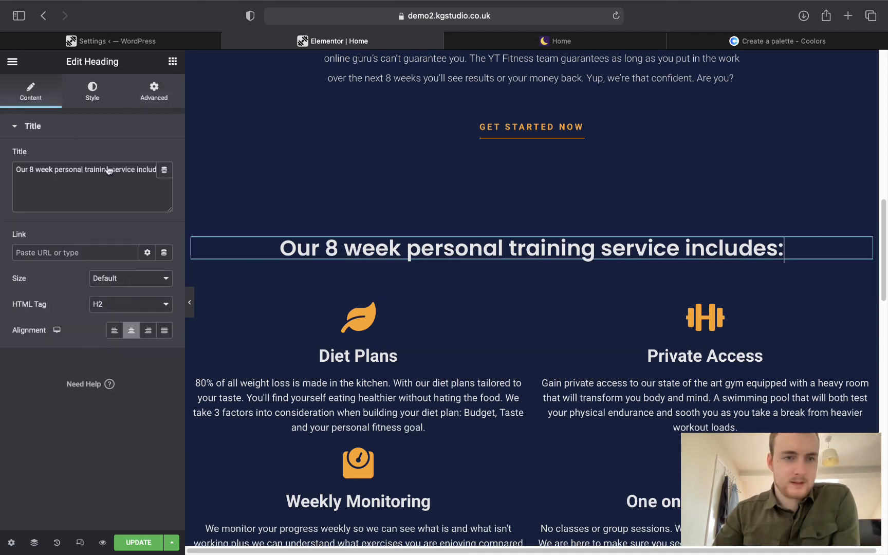
click(90, 93)
click(168, 187)
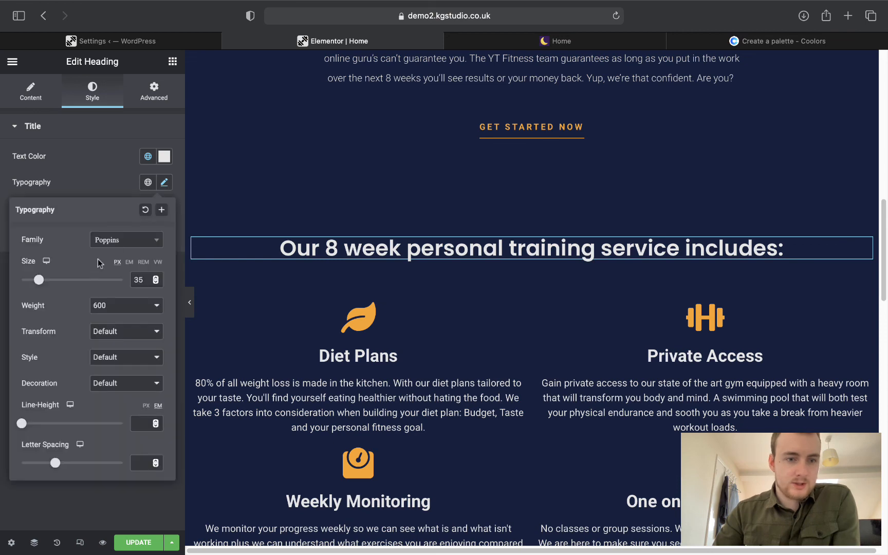
double_click(154, 277)
triple_click(155, 277)
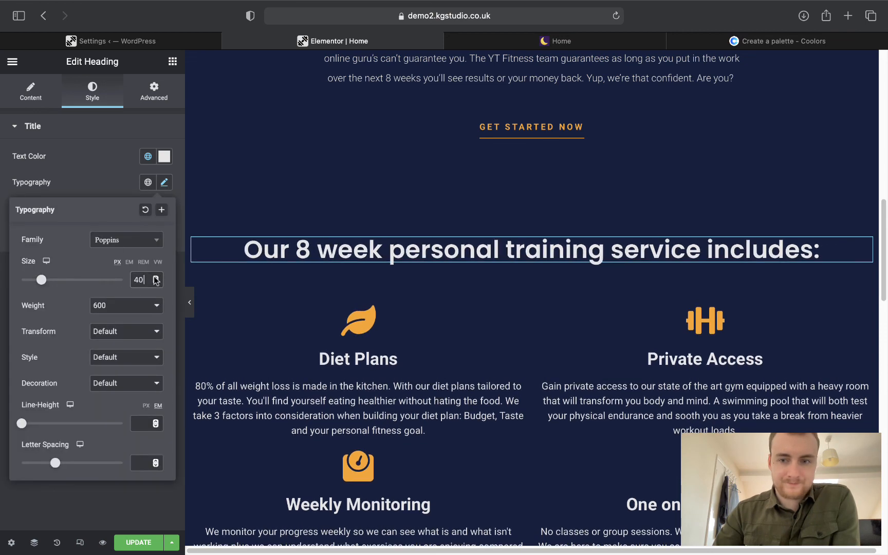
double_click(156, 277)
click(89, 172)
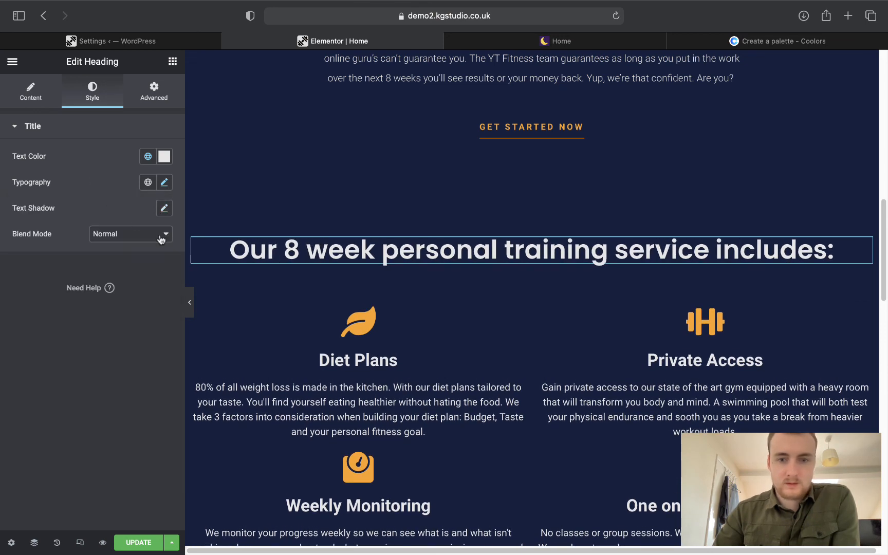
Set the first testimonial card column's border colour to the global white.
scroll(395, 355, down, 4)
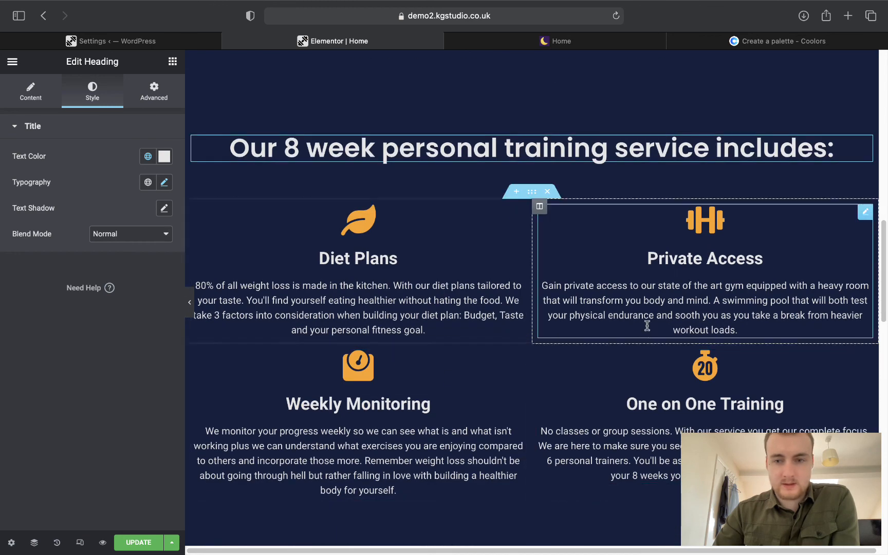
scroll(557, 421, down, 1)
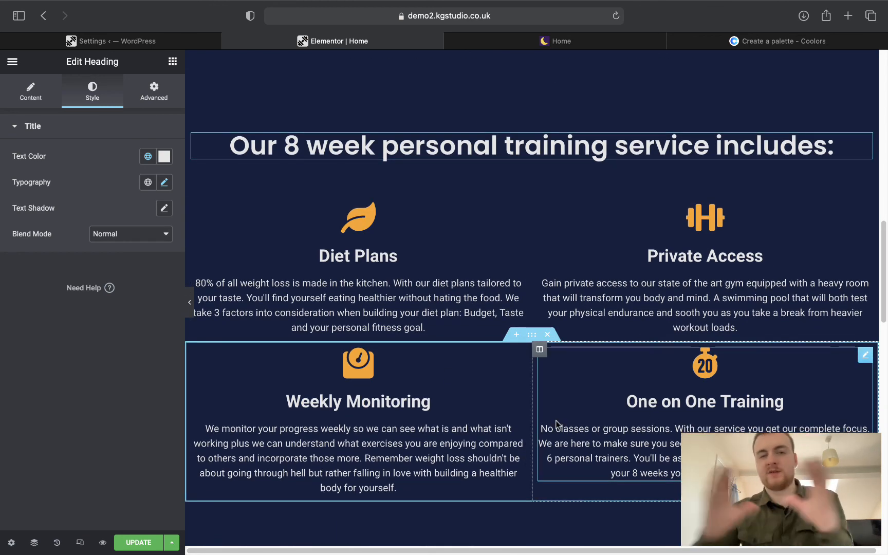
scroll(556, 420, down, 7)
scroll(549, 347, down, 4)
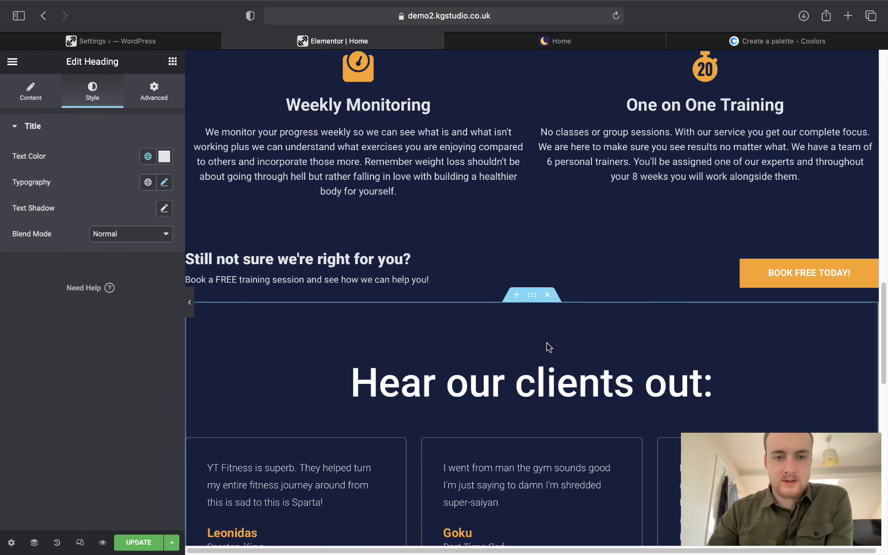
scroll(514, 241, down, 8)
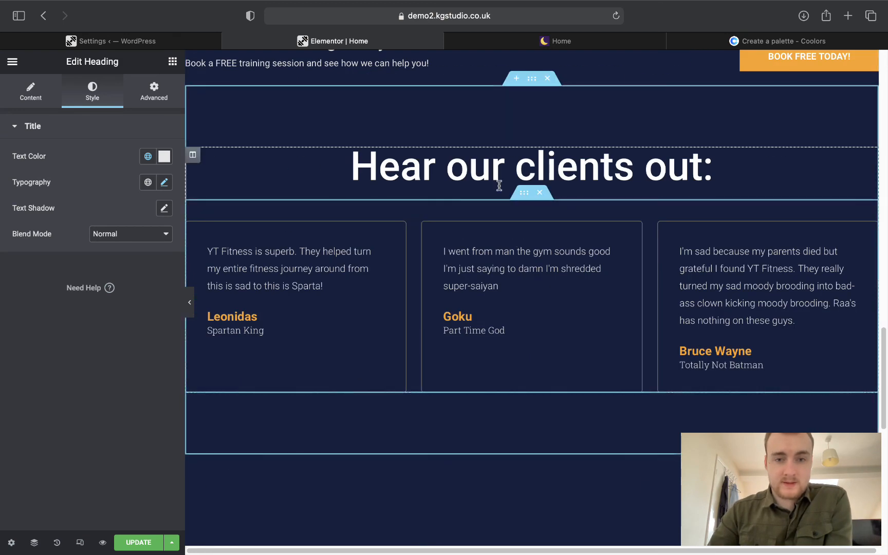
click(193, 233)
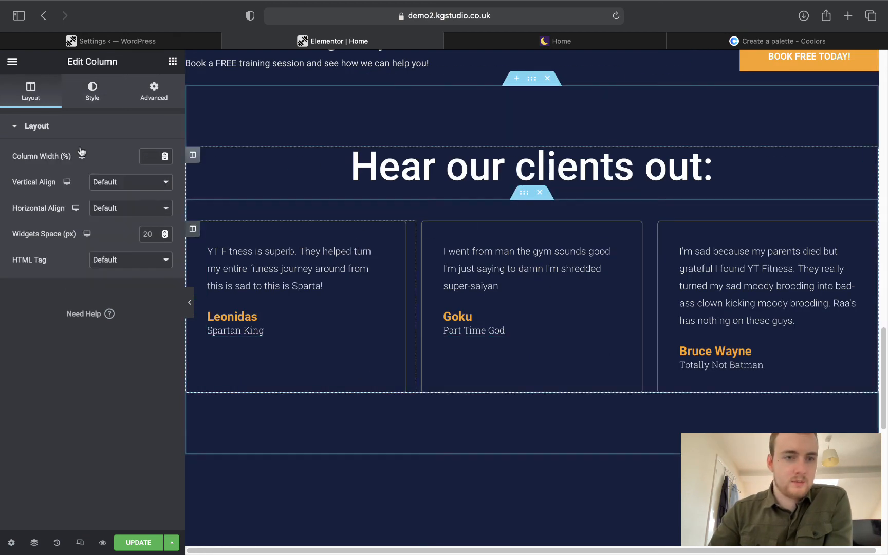
click(92, 90)
click(101, 216)
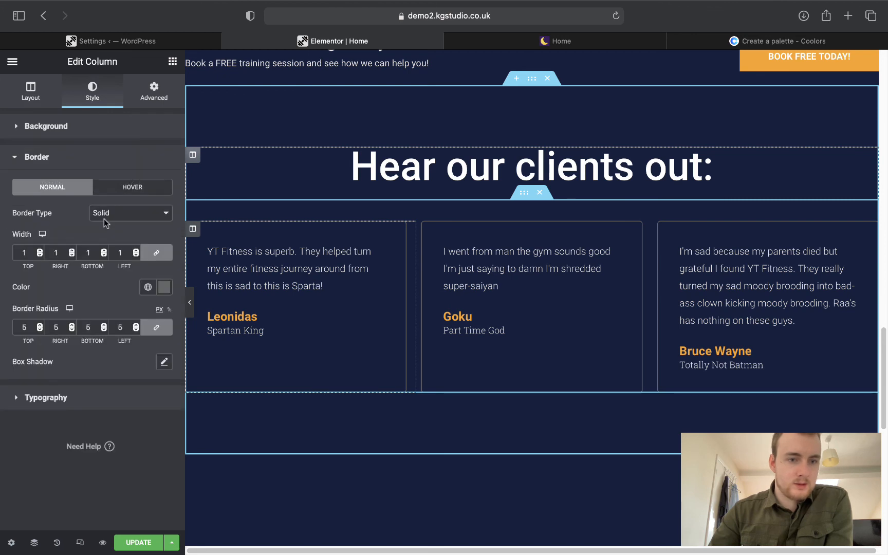
click(149, 287)
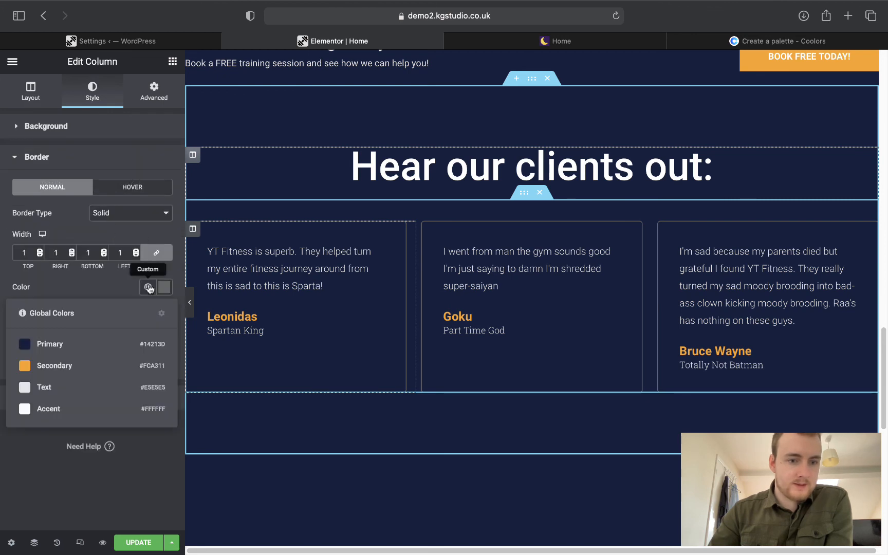
click(41, 405)
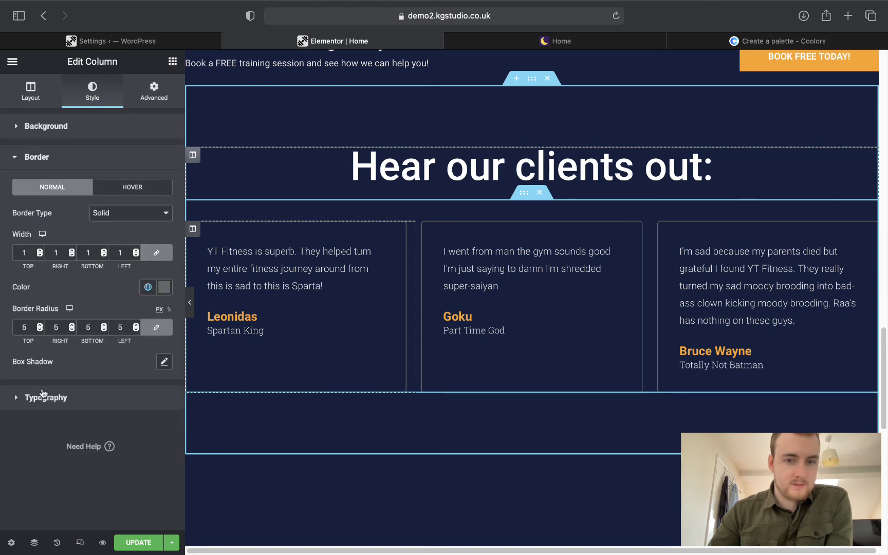
Copy the first card's style, paste it onto the second and third cards, and update the page.
click(189, 302)
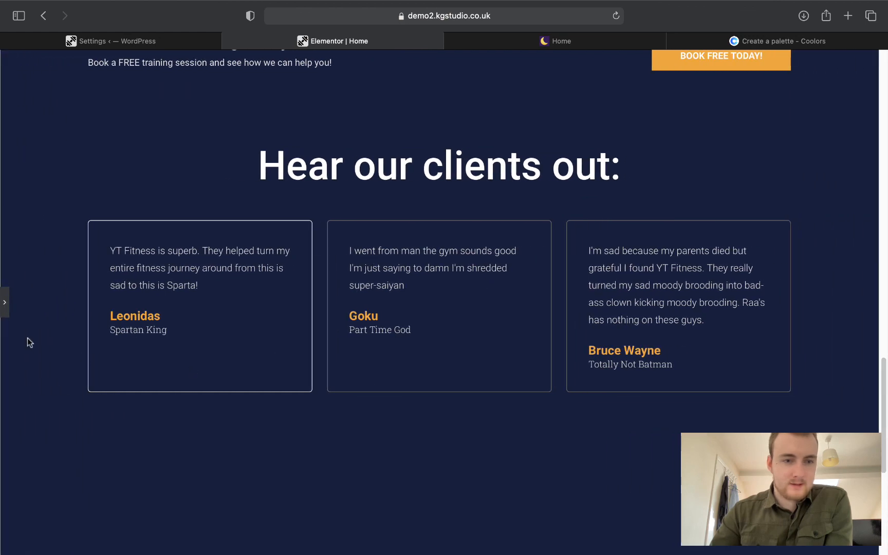
click(4, 302)
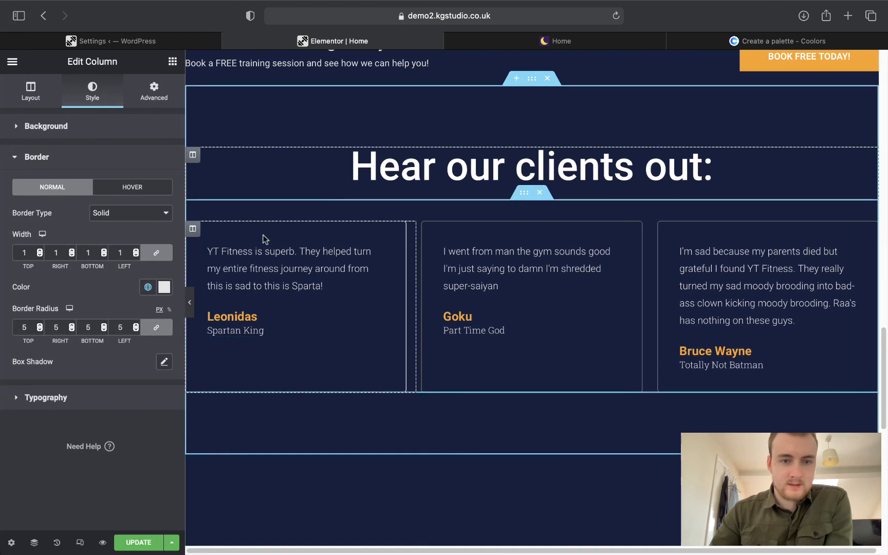
right_click(194, 229)
click(236, 307)
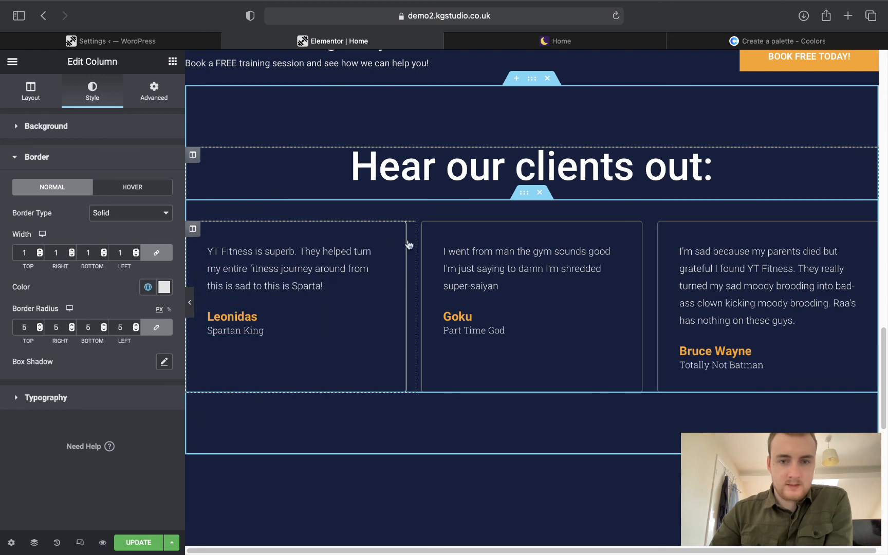
right_click(423, 228)
click(477, 354)
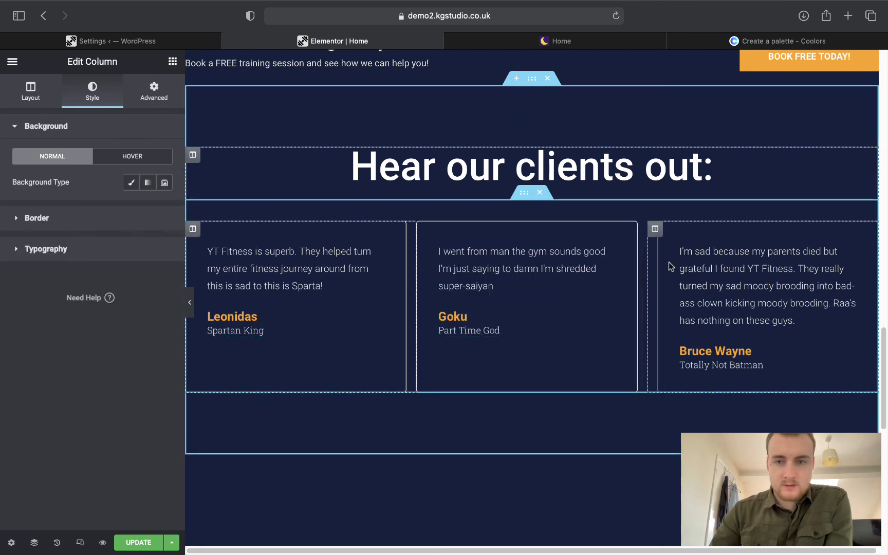
right_click(655, 228)
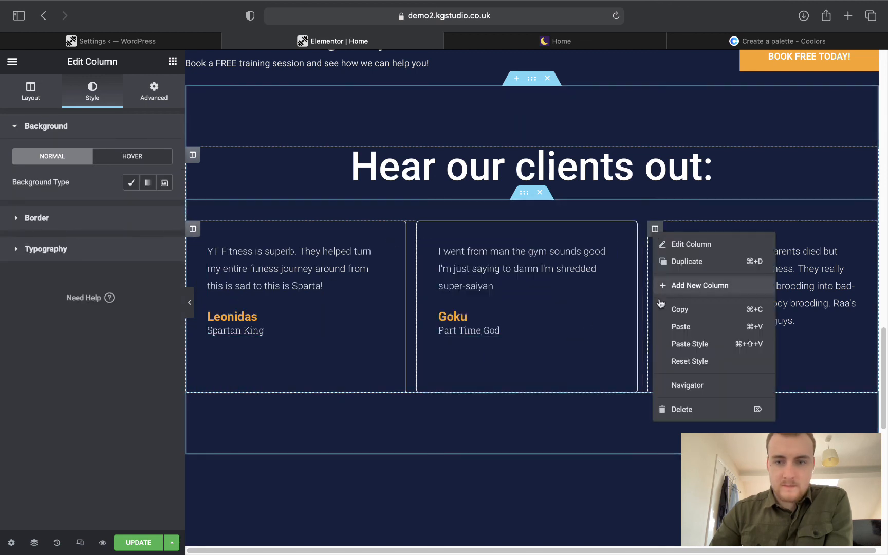
click(674, 343)
scroll(568, 313, down, 5)
scroll(566, 312, down, 5)
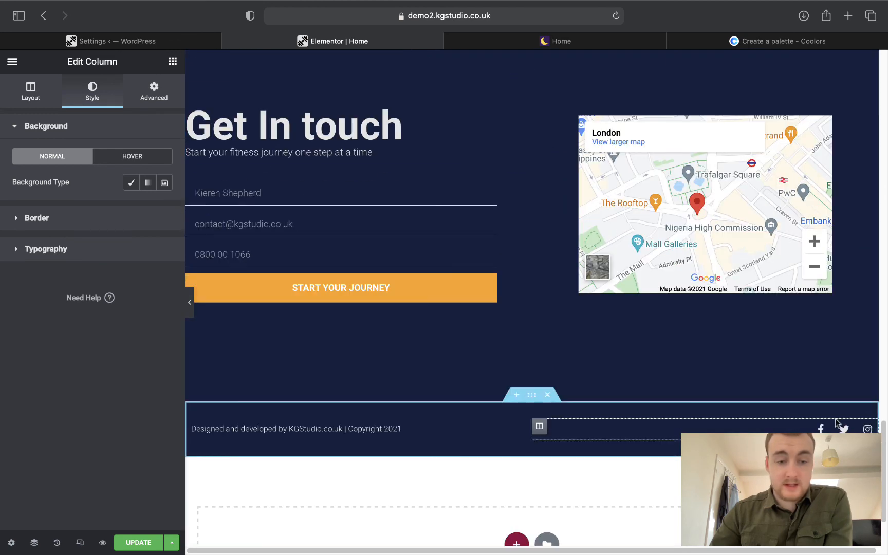
click(139, 542)
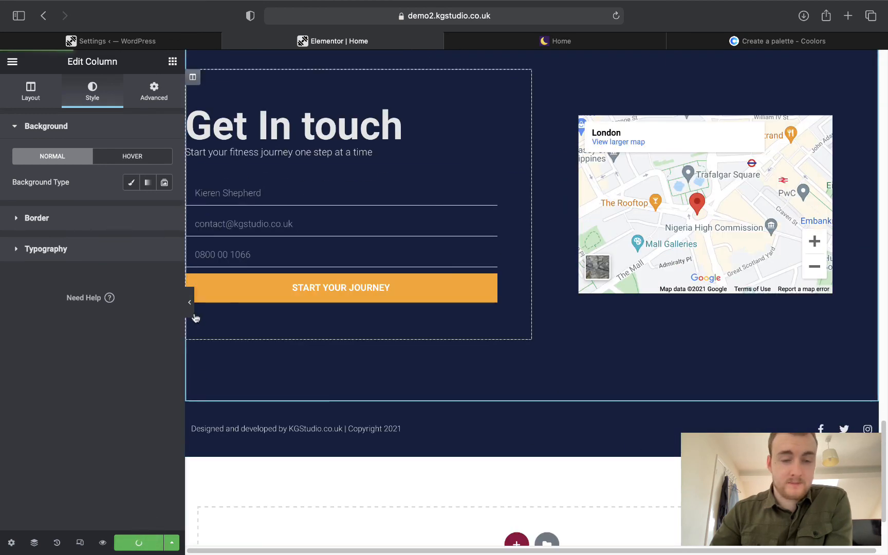
Preview the edited home page with the editor panel collapsed.
click(192, 315)
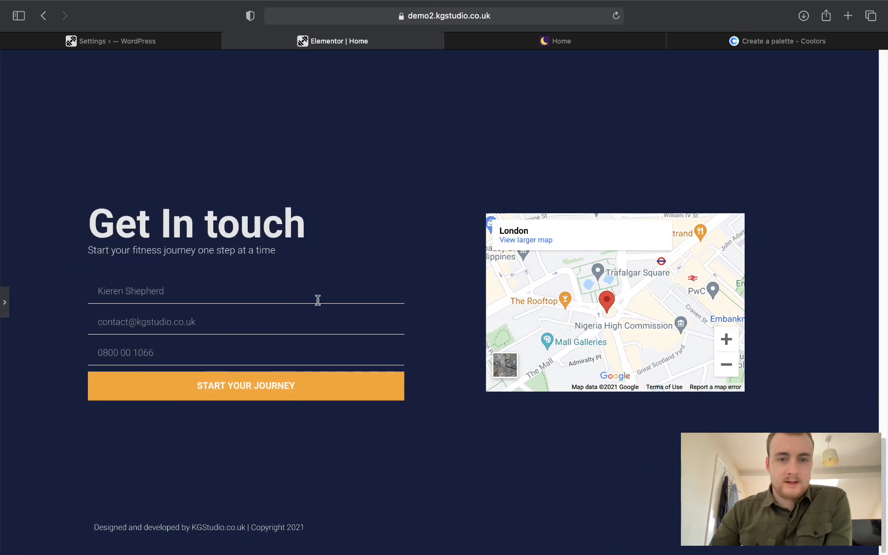
scroll(318, 303, up, 15)
scroll(317, 303, up, 3)
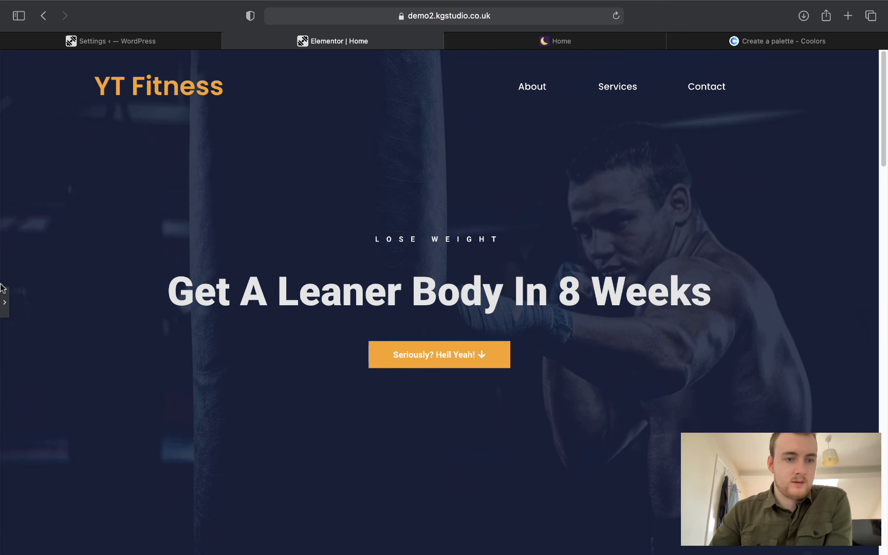
click(2, 290)
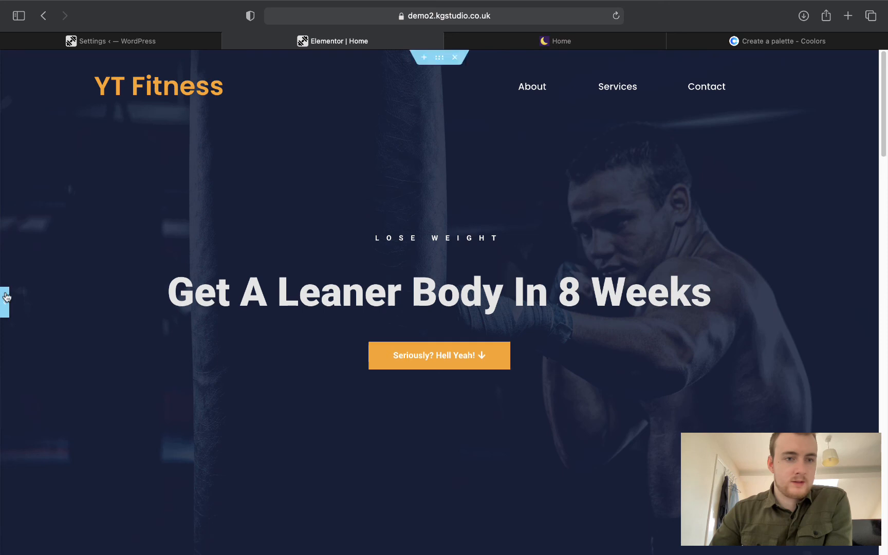
Choose View Page from the Elementor menu and scroll through the live YT Fitness home page.
click(10, 64)
click(59, 251)
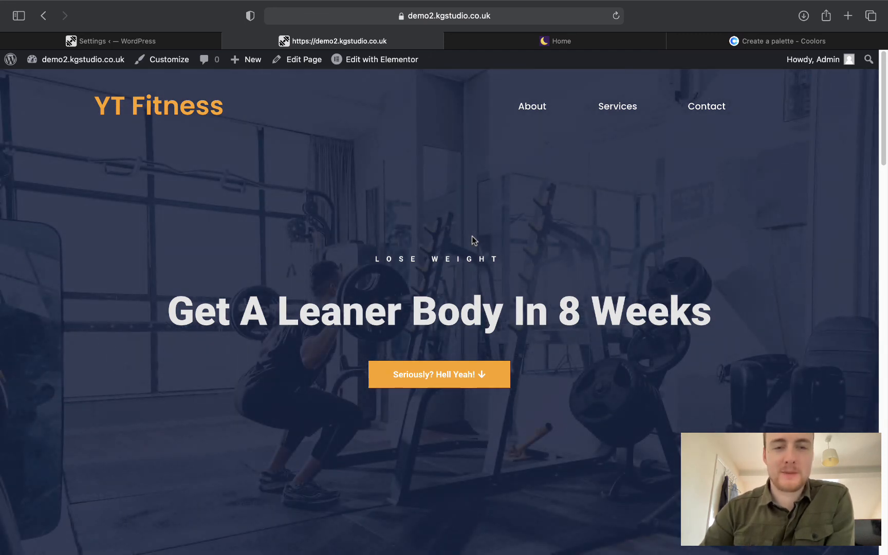
scroll(473, 240, down, 20)
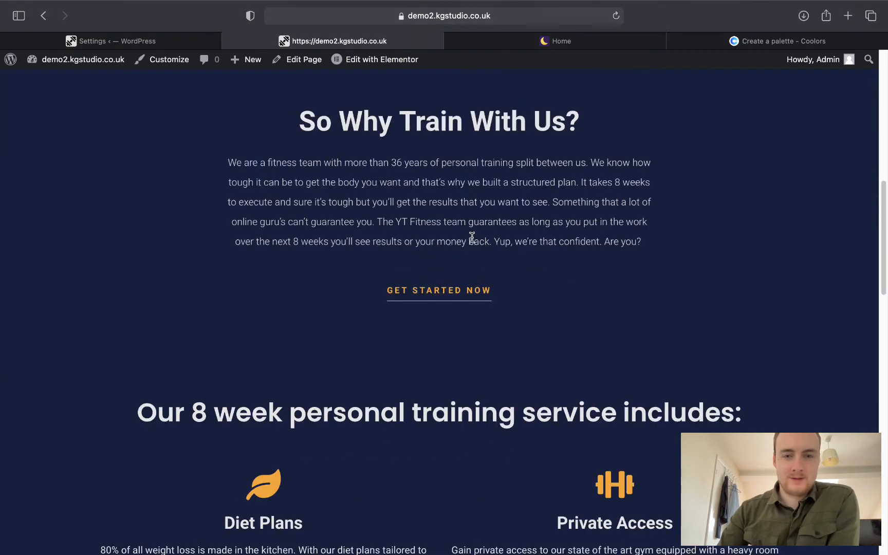
scroll(472, 240, down, 10)
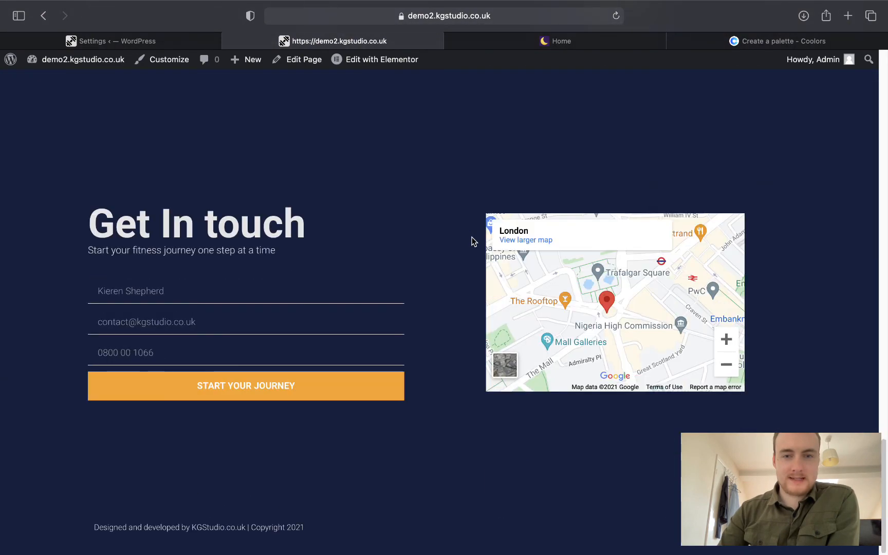
scroll(473, 240, up, 8)
scroll(474, 241, up, 20)
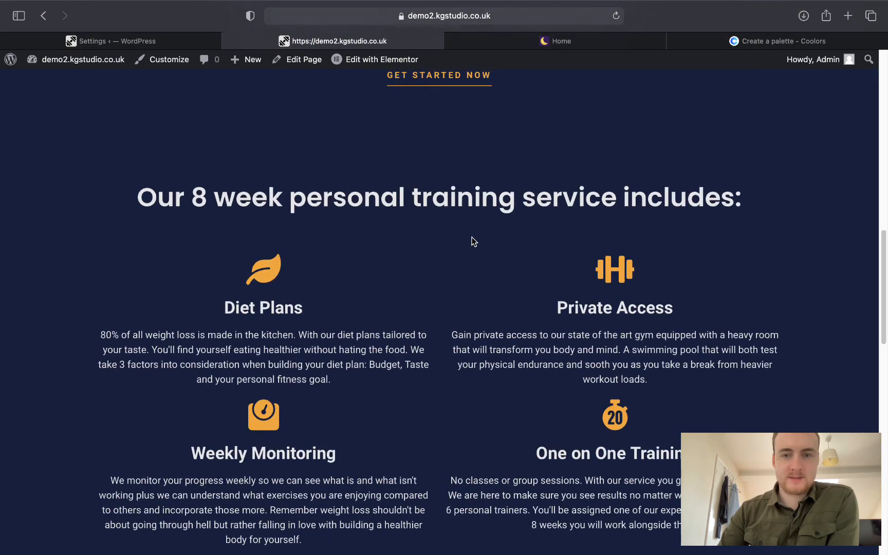